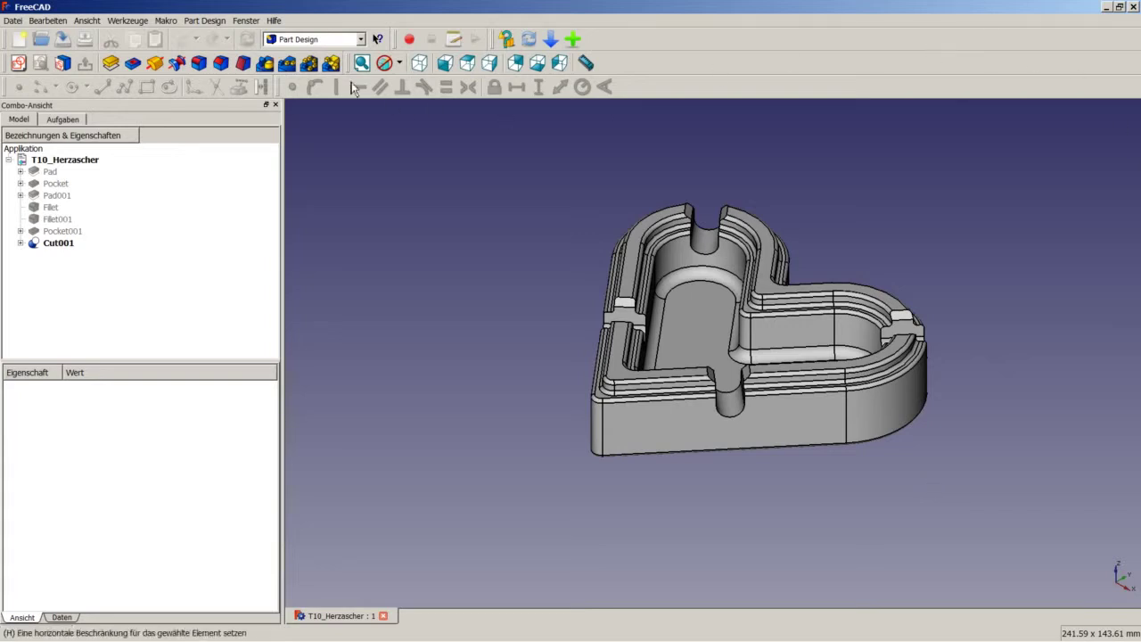
- Check FreeCAD's version information from the Help menu
left_click(275, 21)
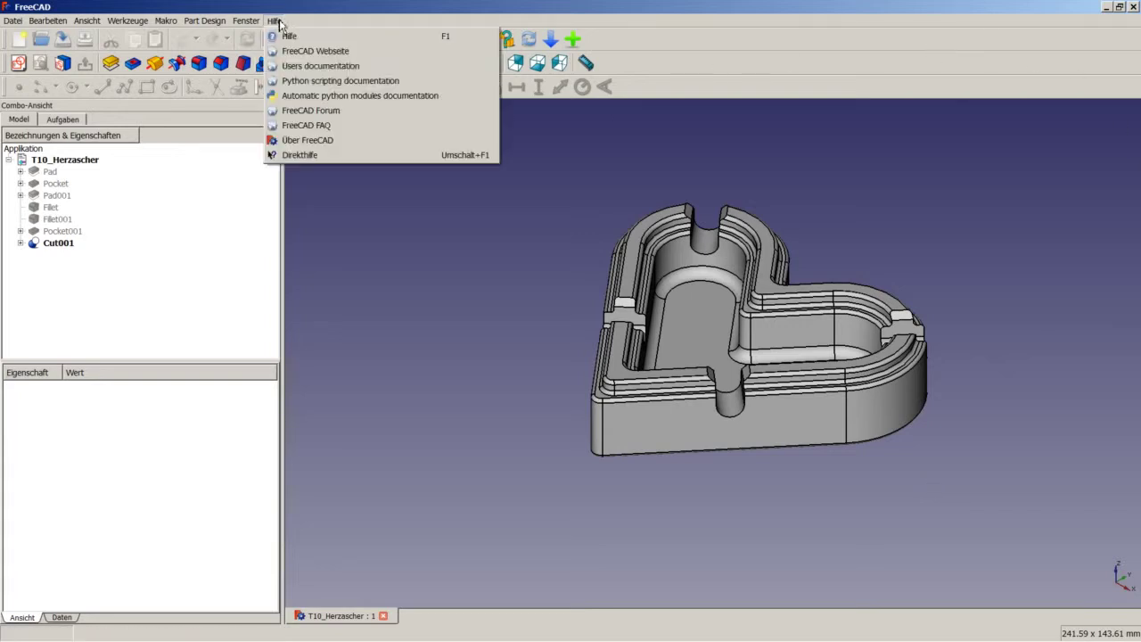
left_click(318, 143)
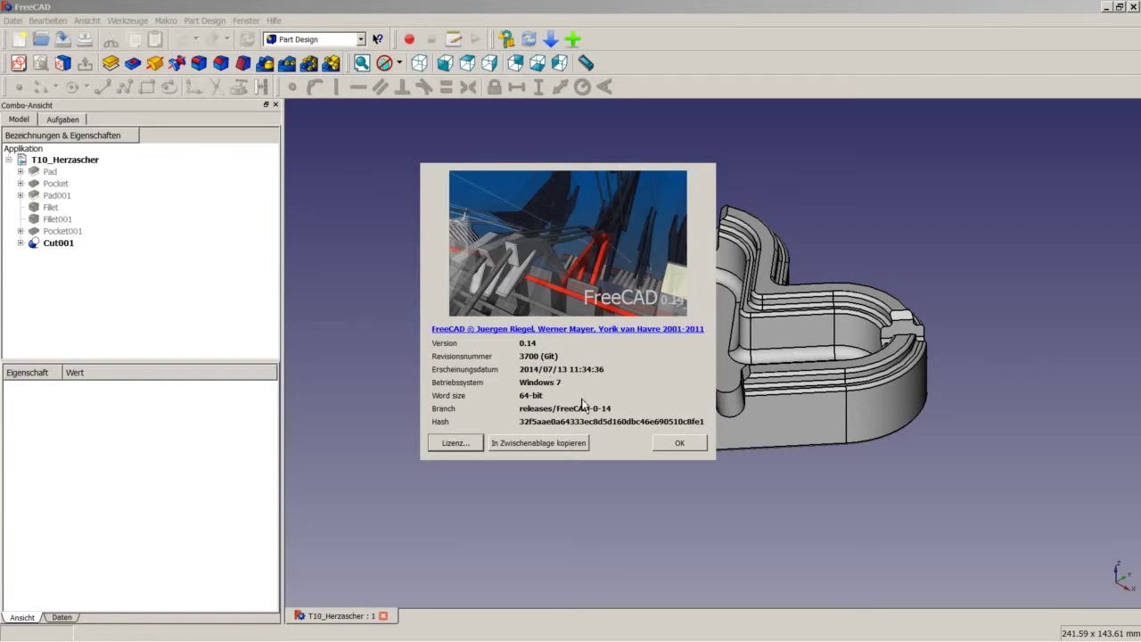
left_click(678, 443)
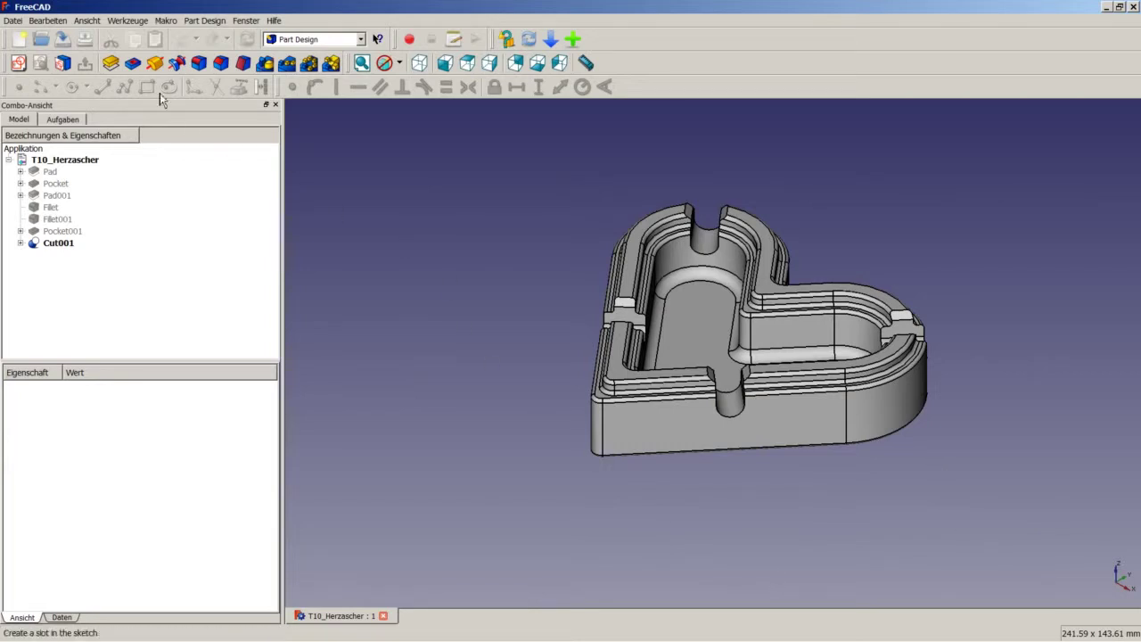
- Review the Part Design settings in the preferences, then close them
left_click(56, 23)
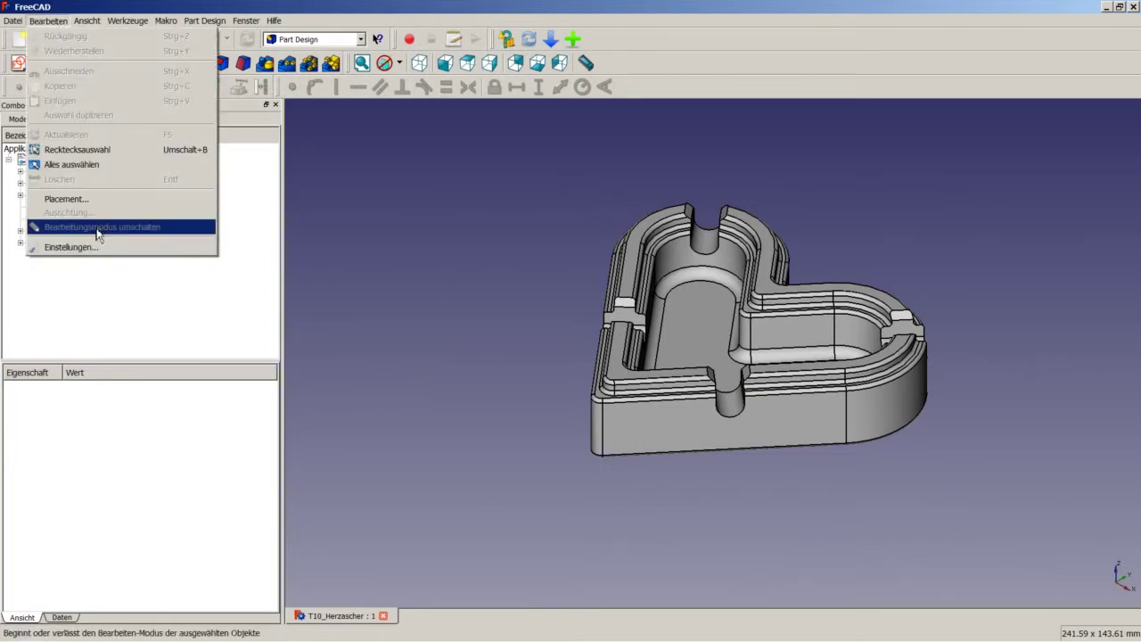
left_click(78, 250)
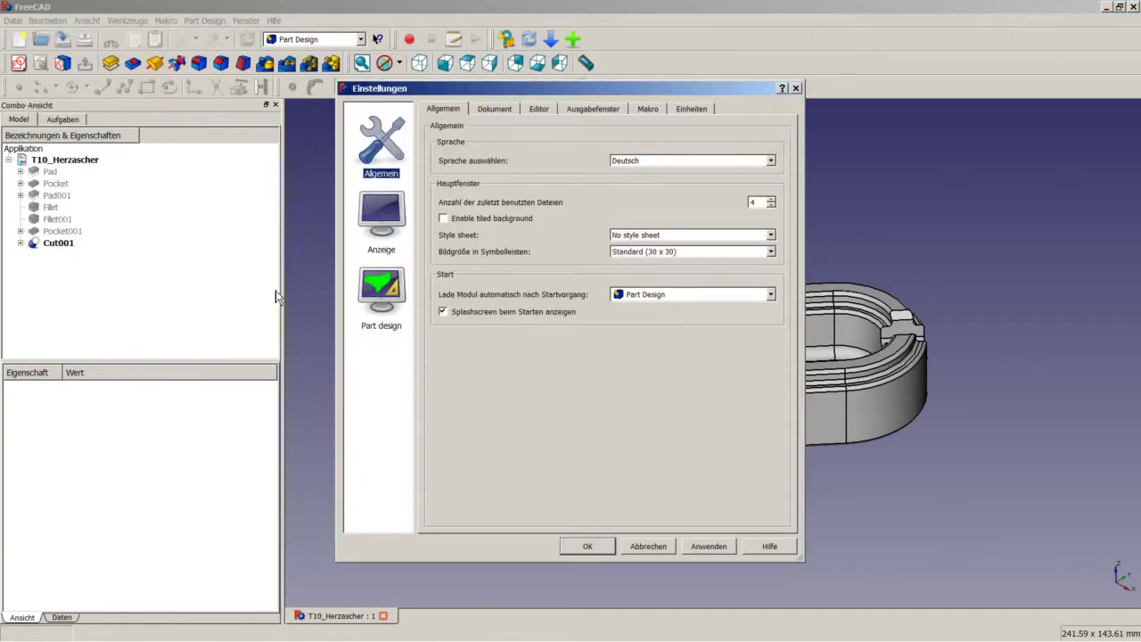
left_click(383, 307)
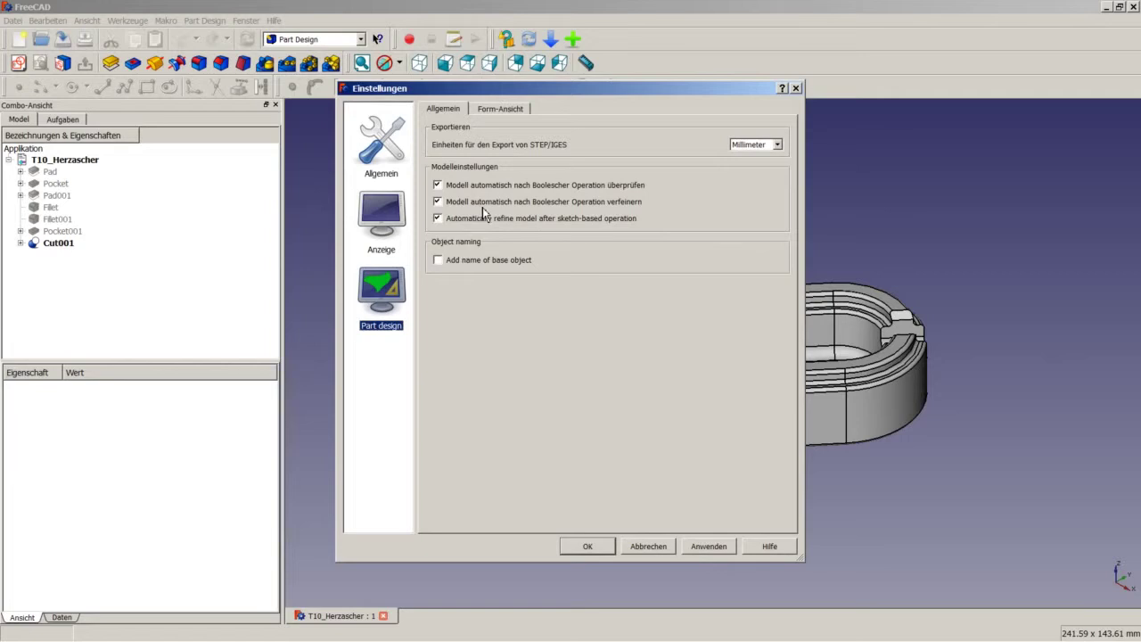
left_click(589, 547)
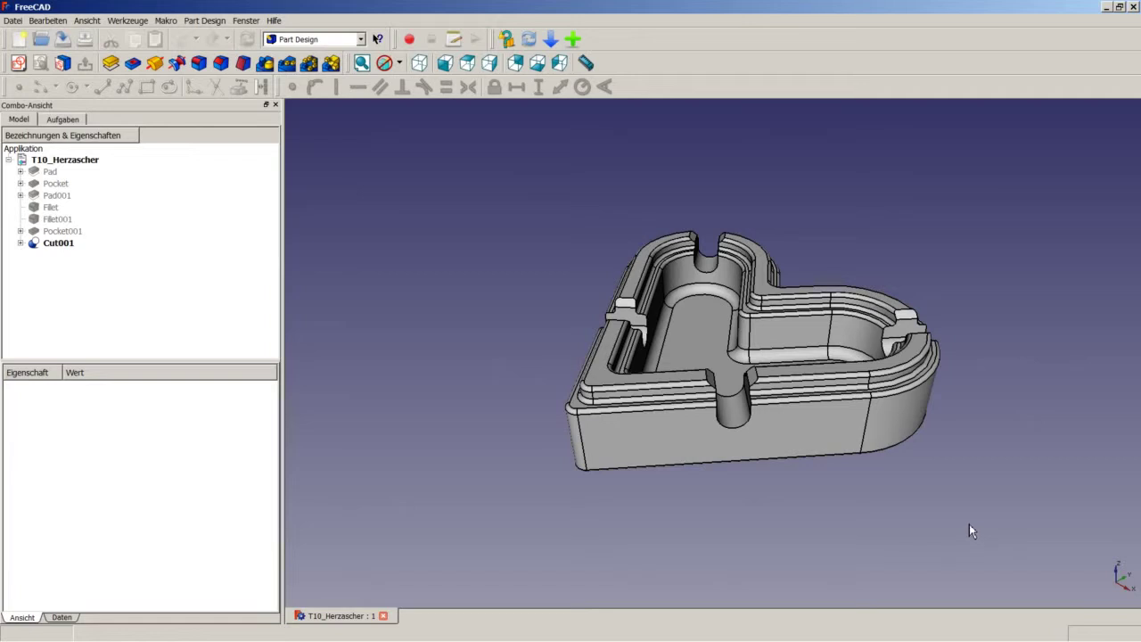
- Close the heart ashtray document and start an empty XY-plane sketch in a new document
middle_click_drag(969, 524, 940, 459)
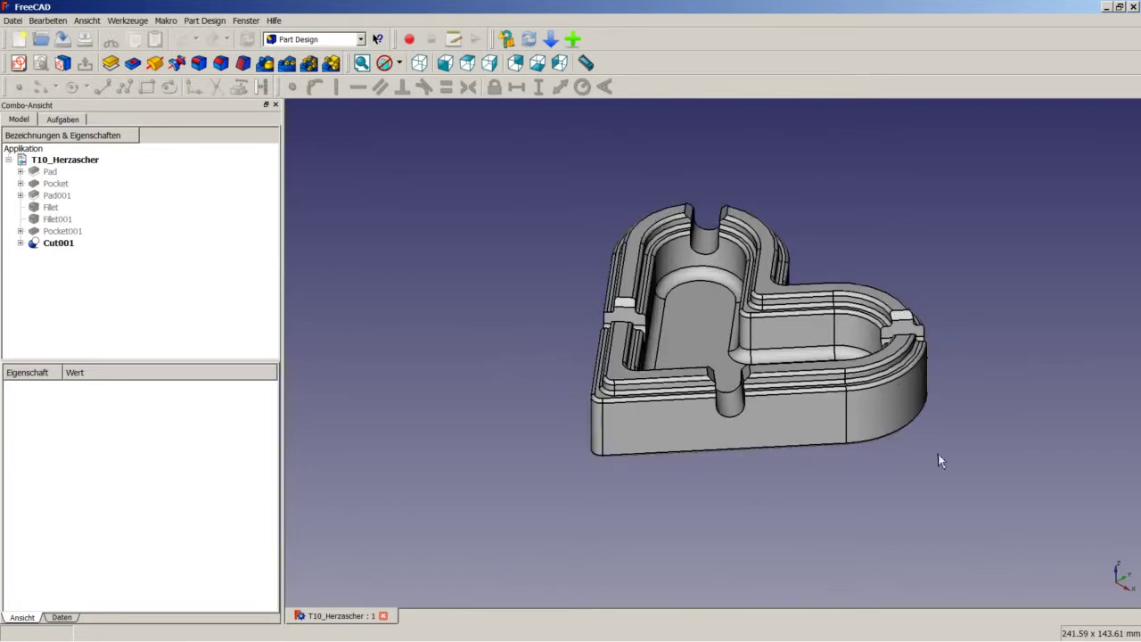
left_click(382, 615)
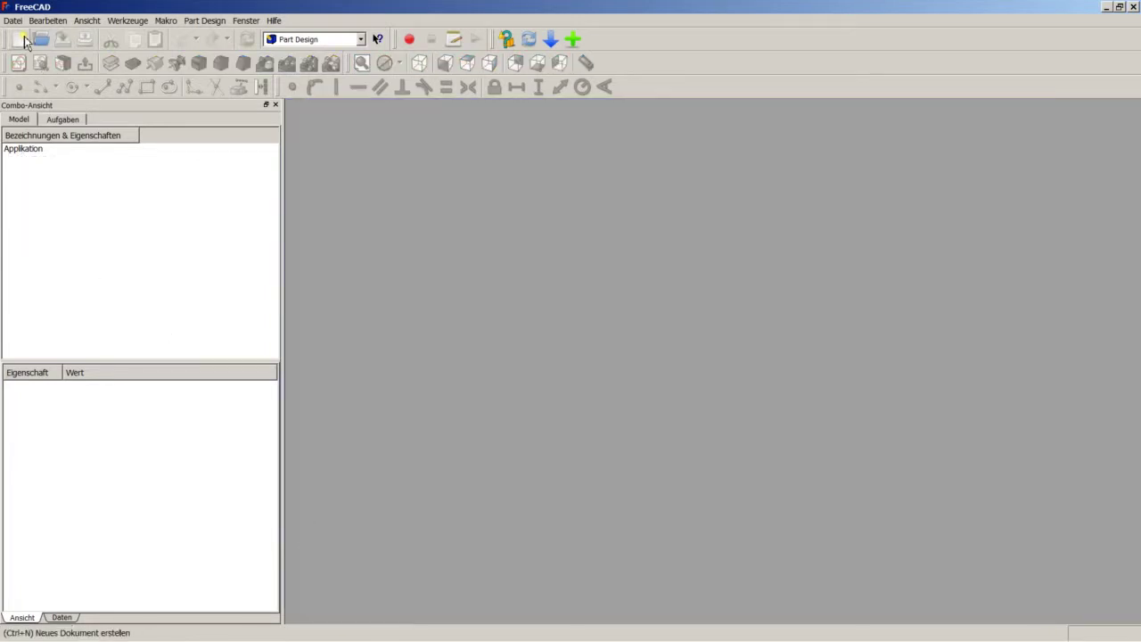
left_click(20, 40)
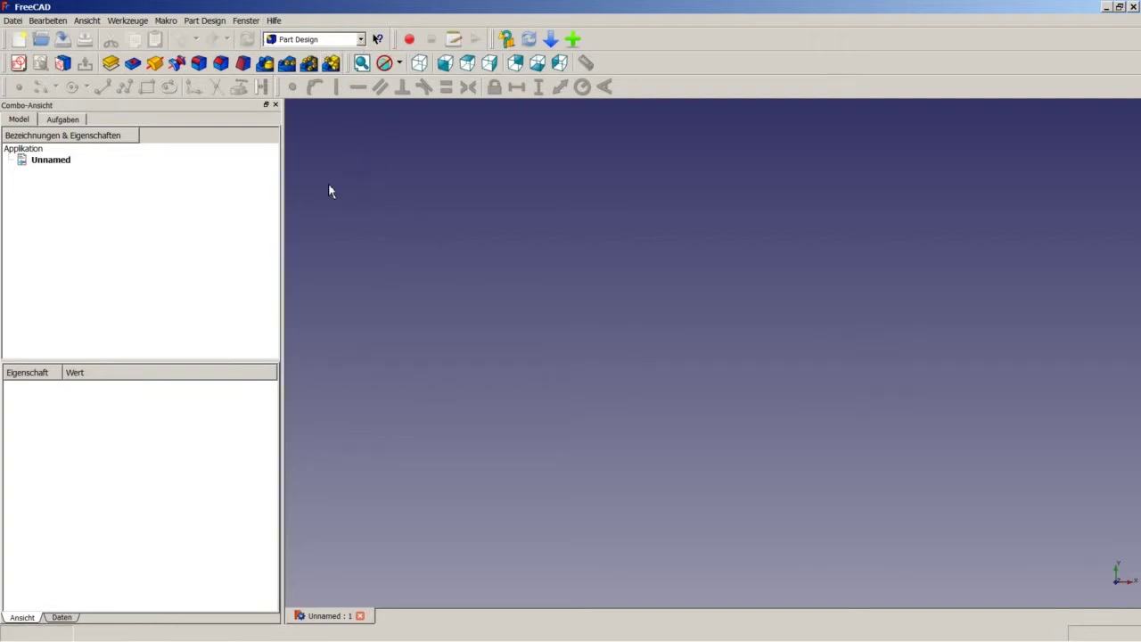
left_click(25, 64)
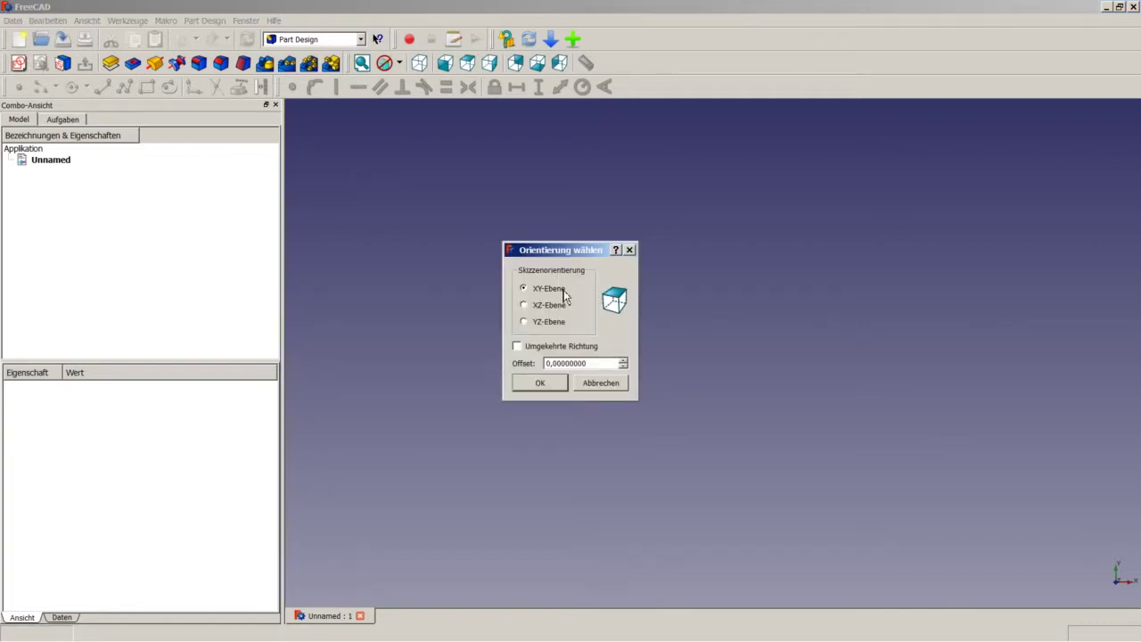
left_click(542, 387)
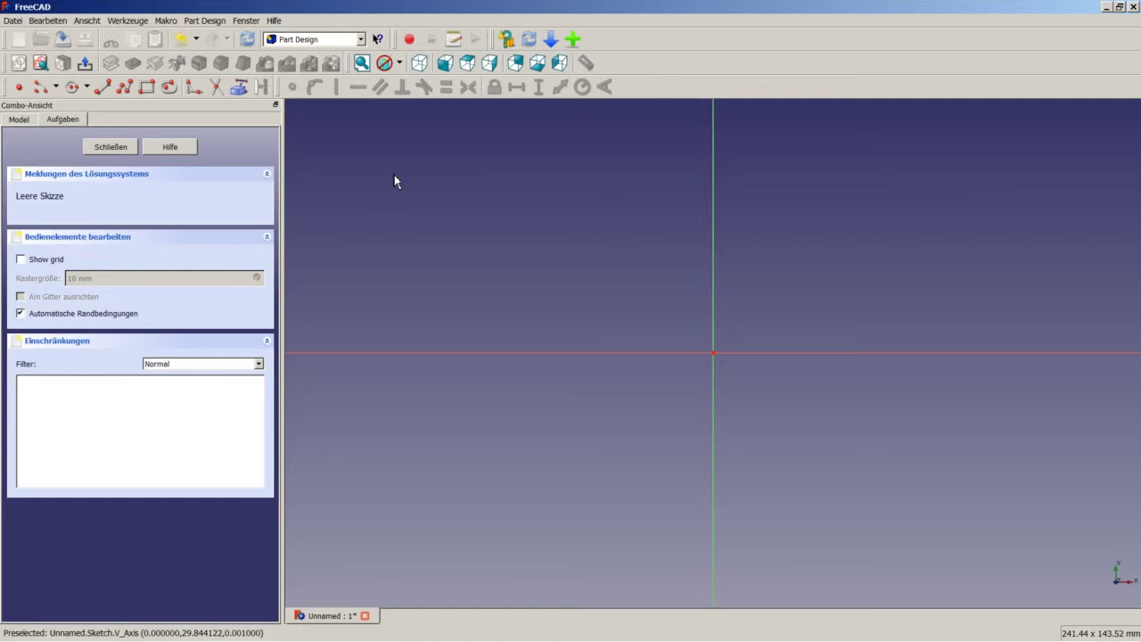
- Draw a closed polyline triangle with its apex at the origin and a horizontal top edge, then select its right and top edges
left_click(127, 91)
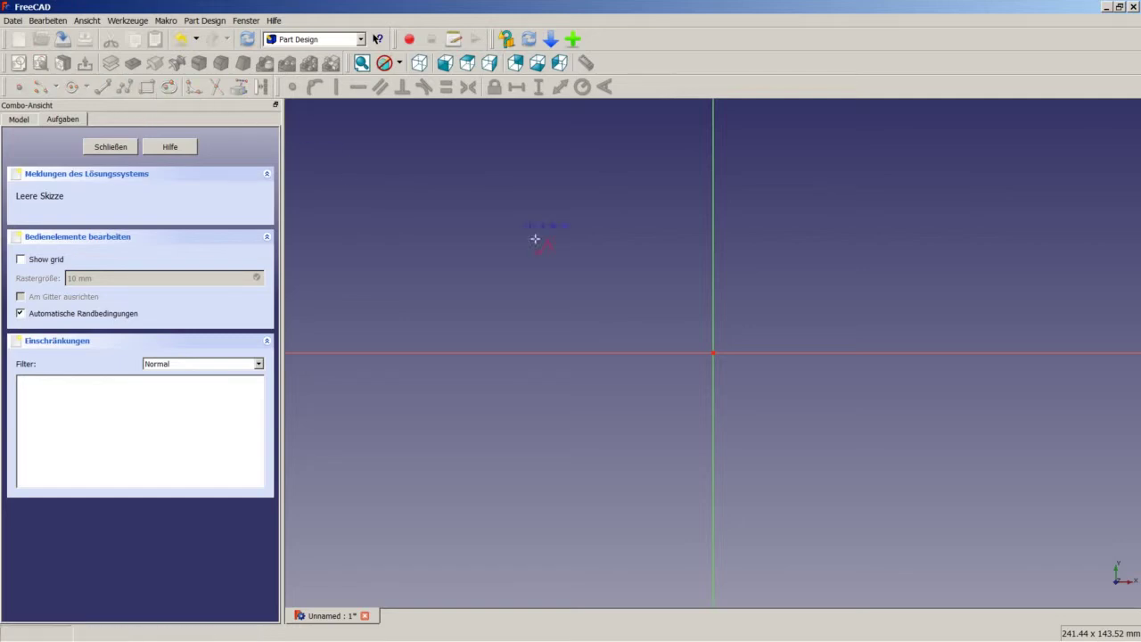
left_click(714, 352)
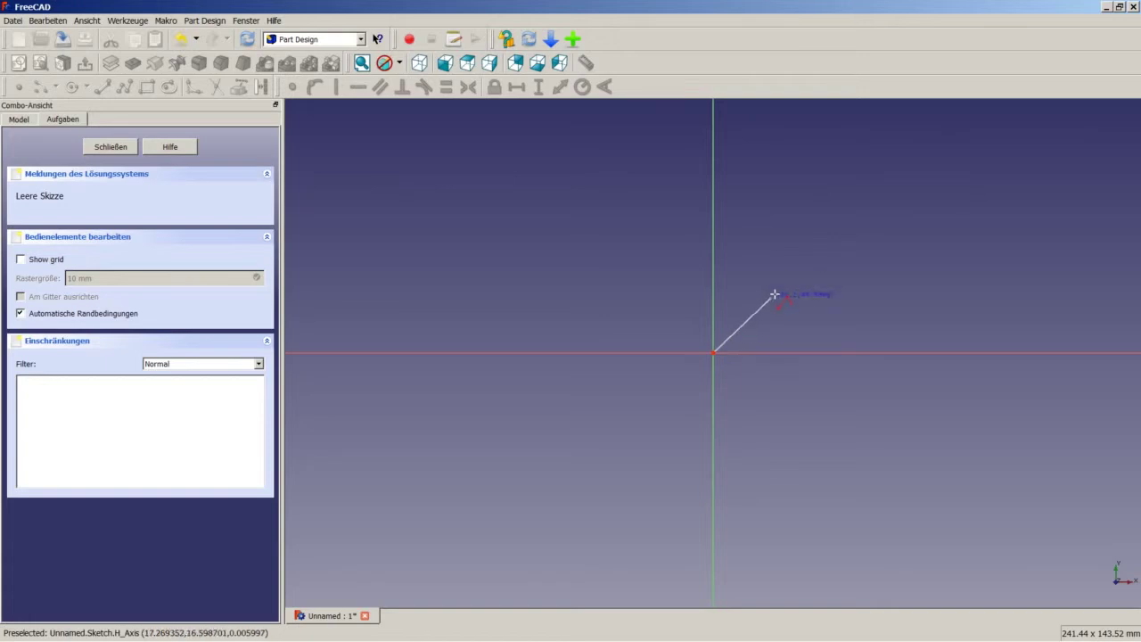
left_click(791, 268)
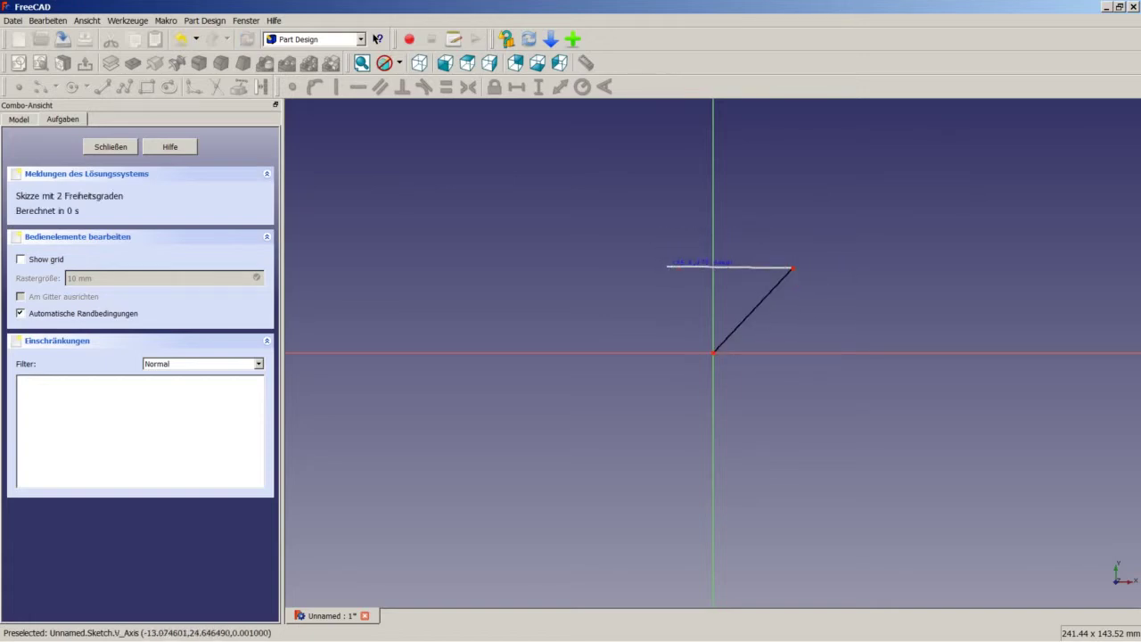
left_click(667, 265)
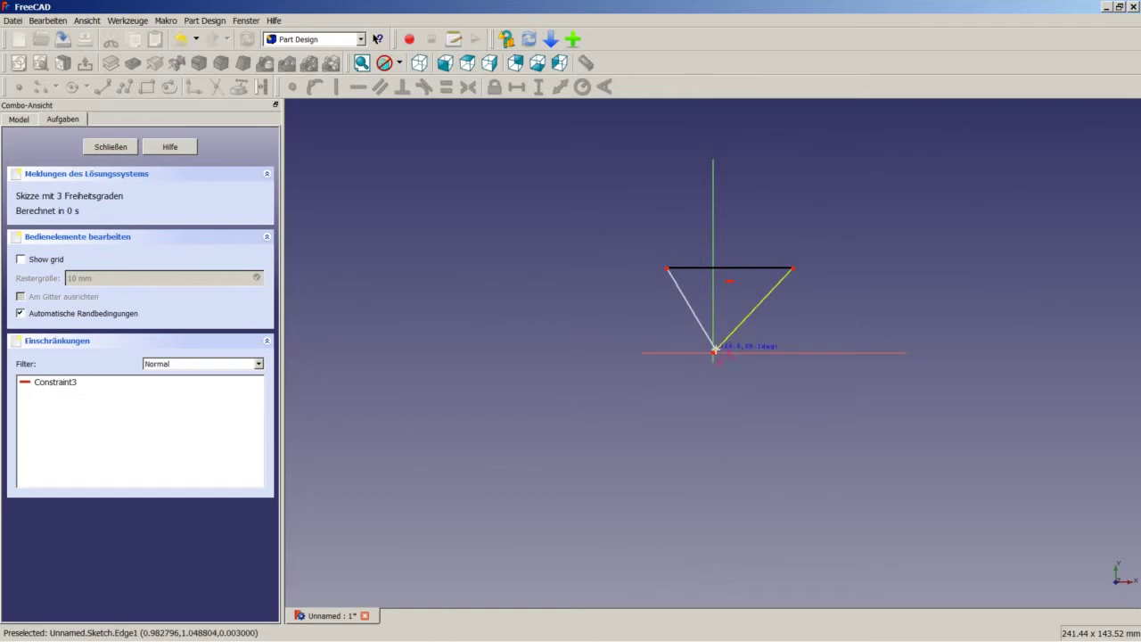
left_click(713, 352)
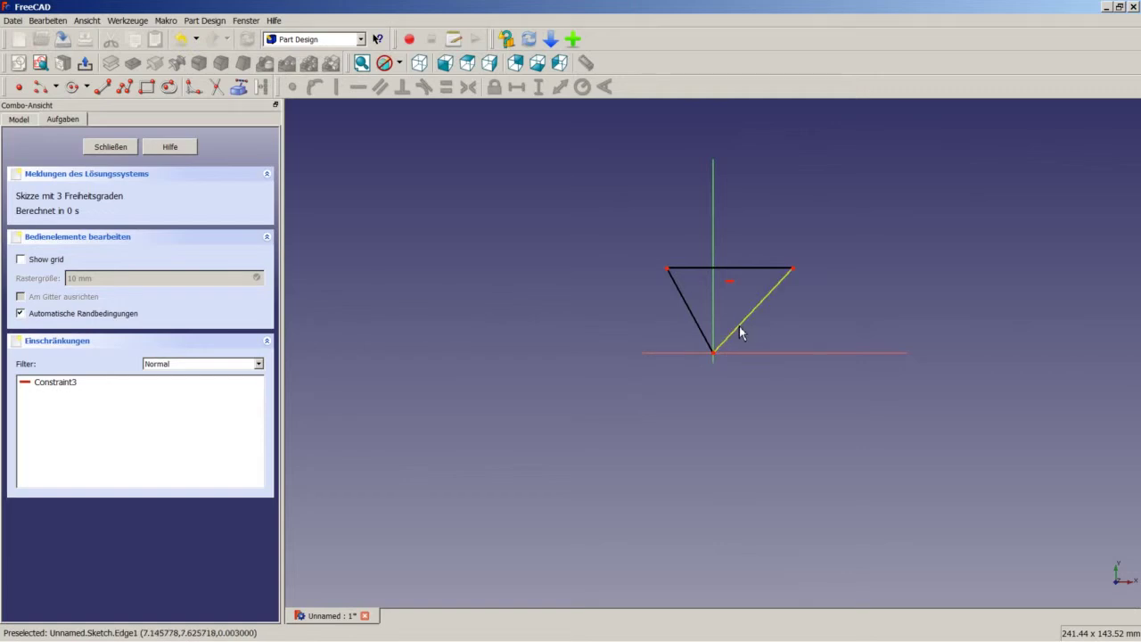
left_click(739, 327)
left_click(763, 268)
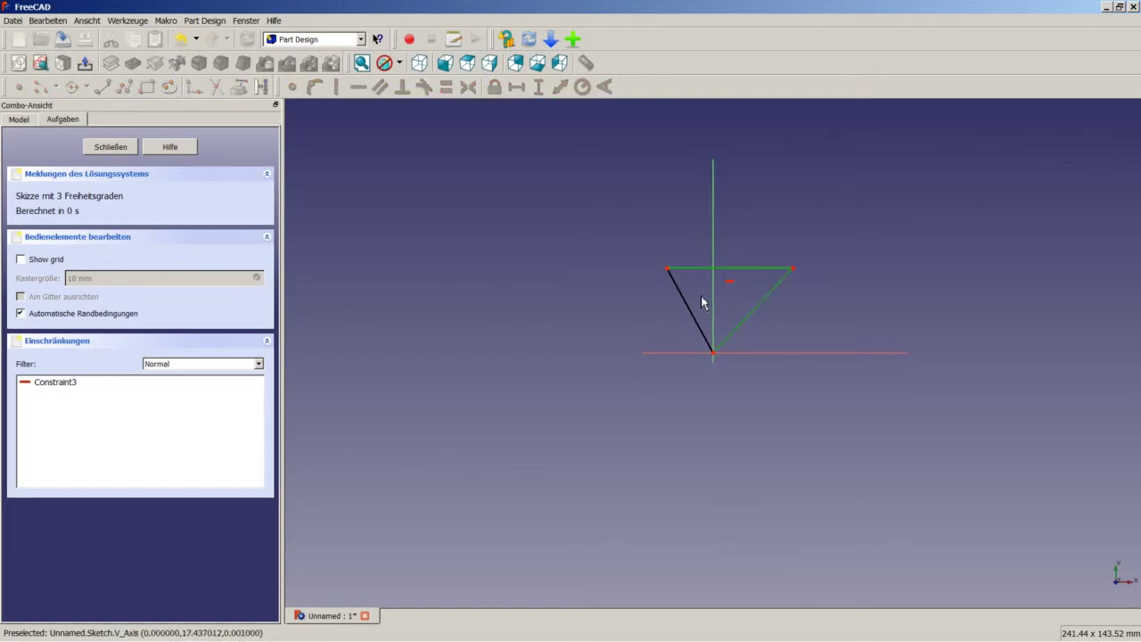
- Turn the three triangle edges into construction lines and make the slanted sides equal
left_click(689, 308)
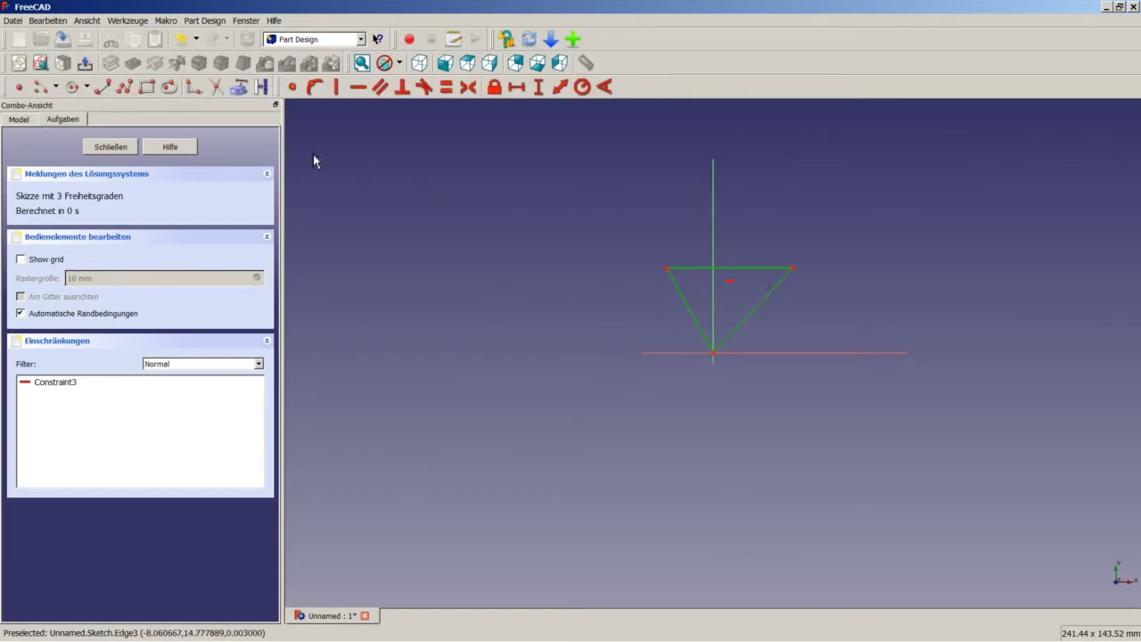
left_click(262, 89)
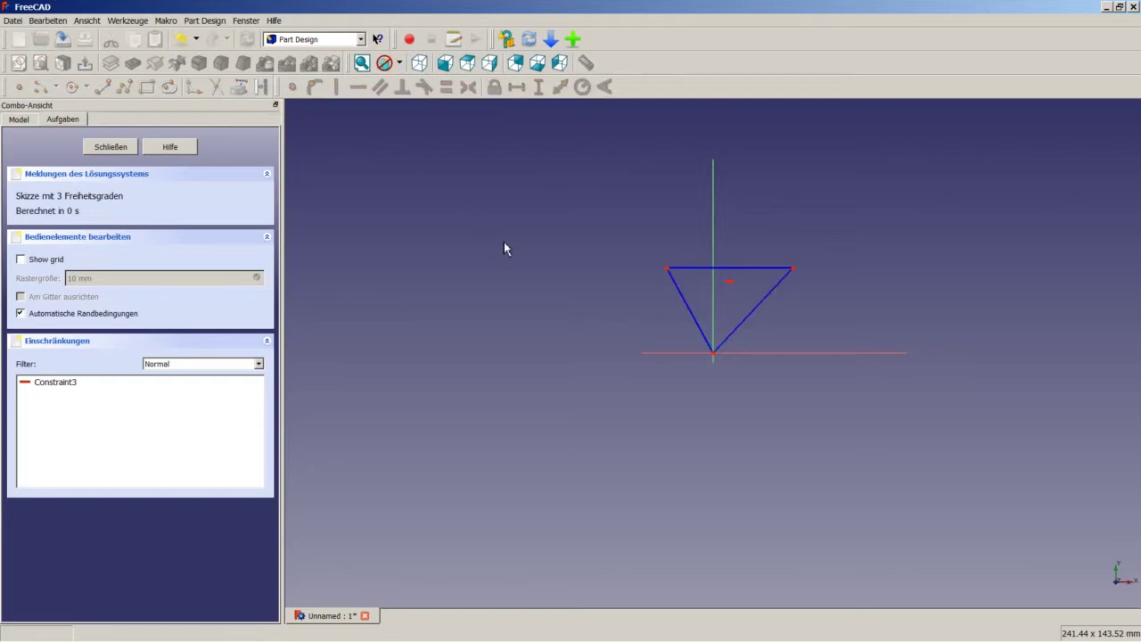
left_click(704, 335)
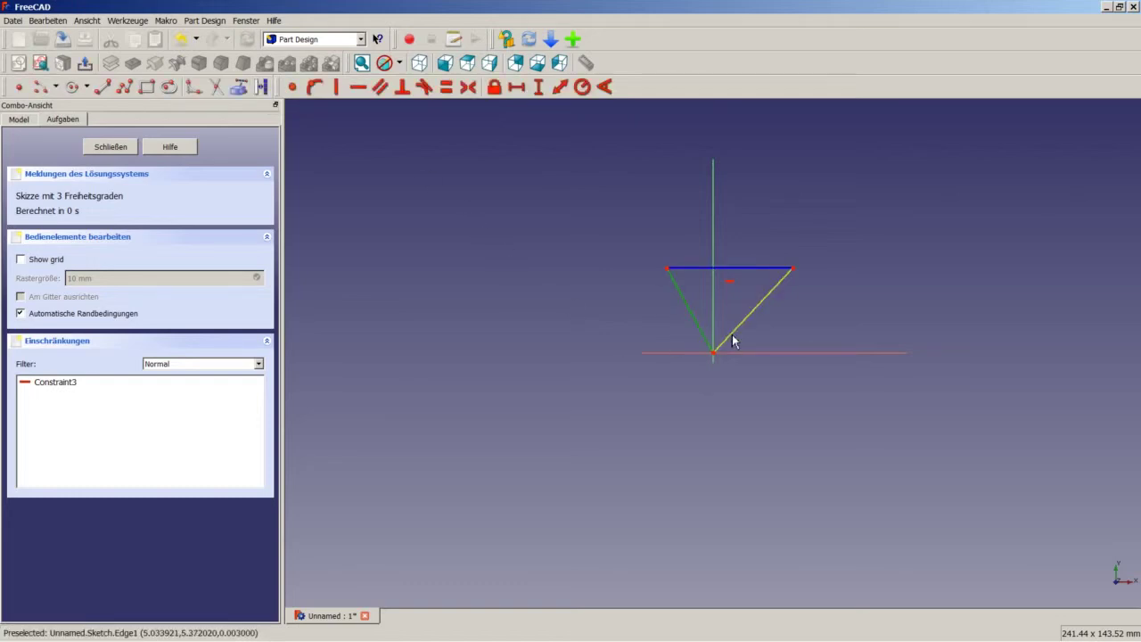
left_click(732, 335)
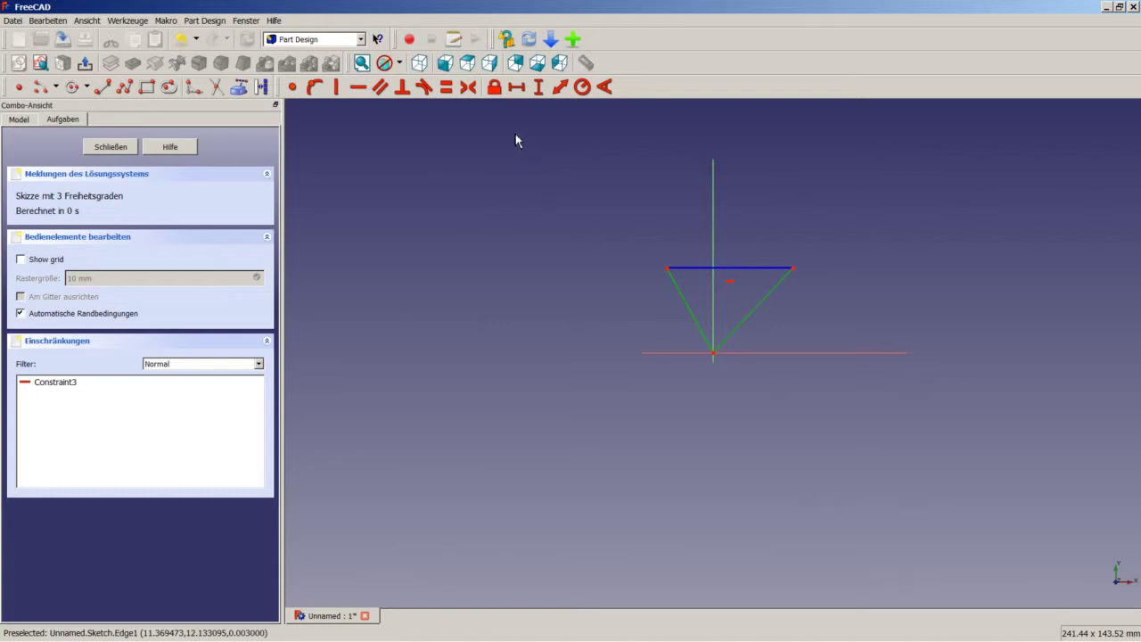
left_click(446, 86)
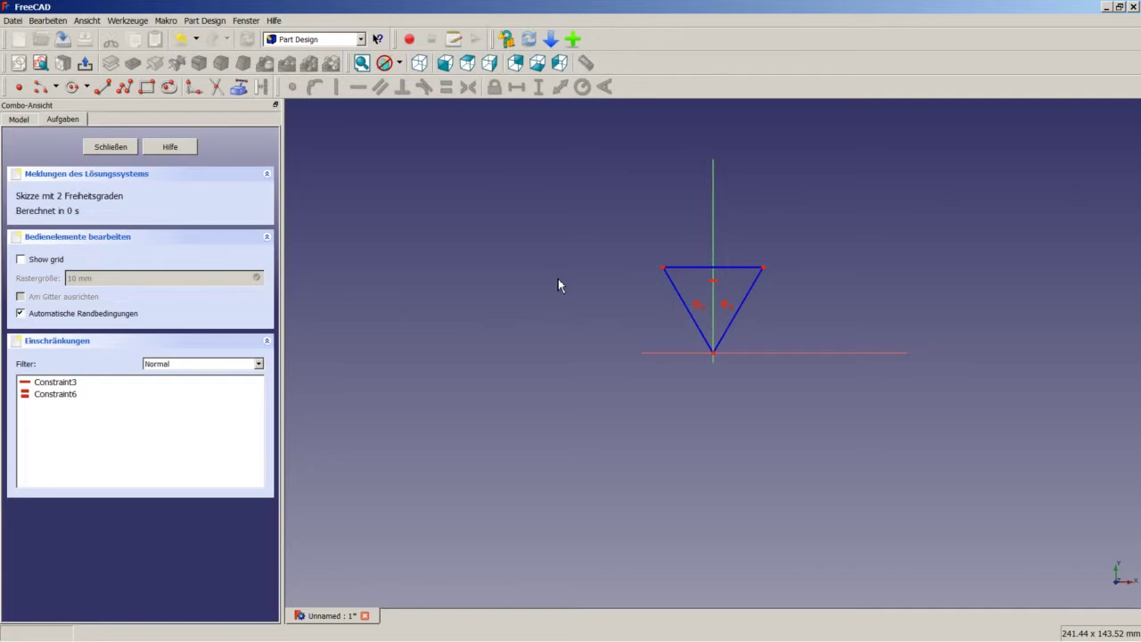
- Add an angle constraint between the two slanted edges
left_click(676, 286)
left_click(745, 304)
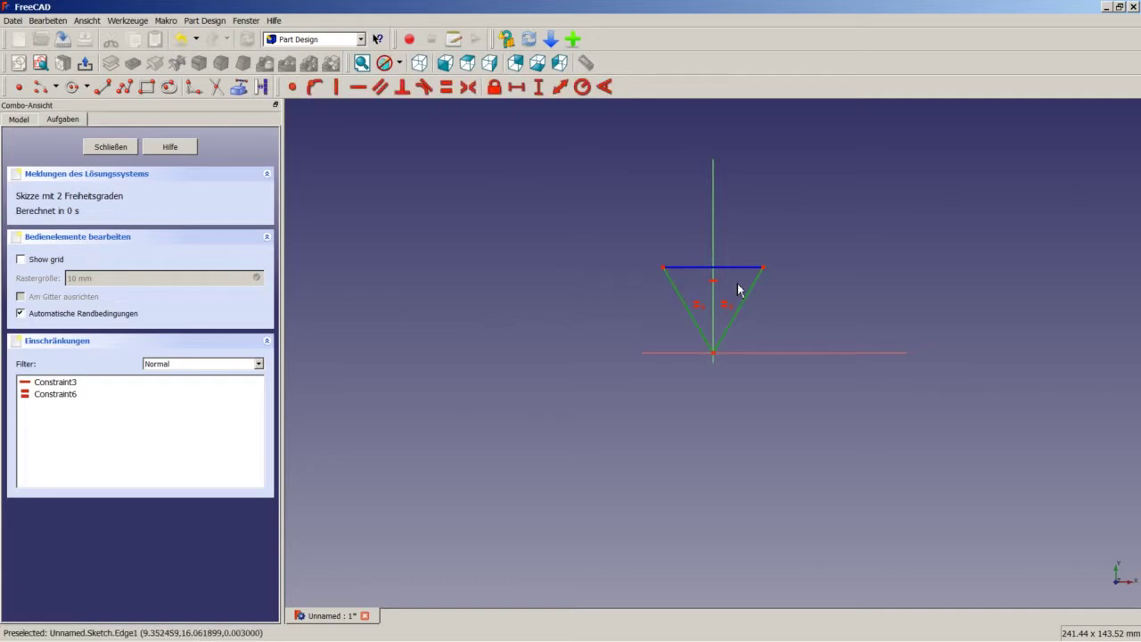
left_click(606, 87)
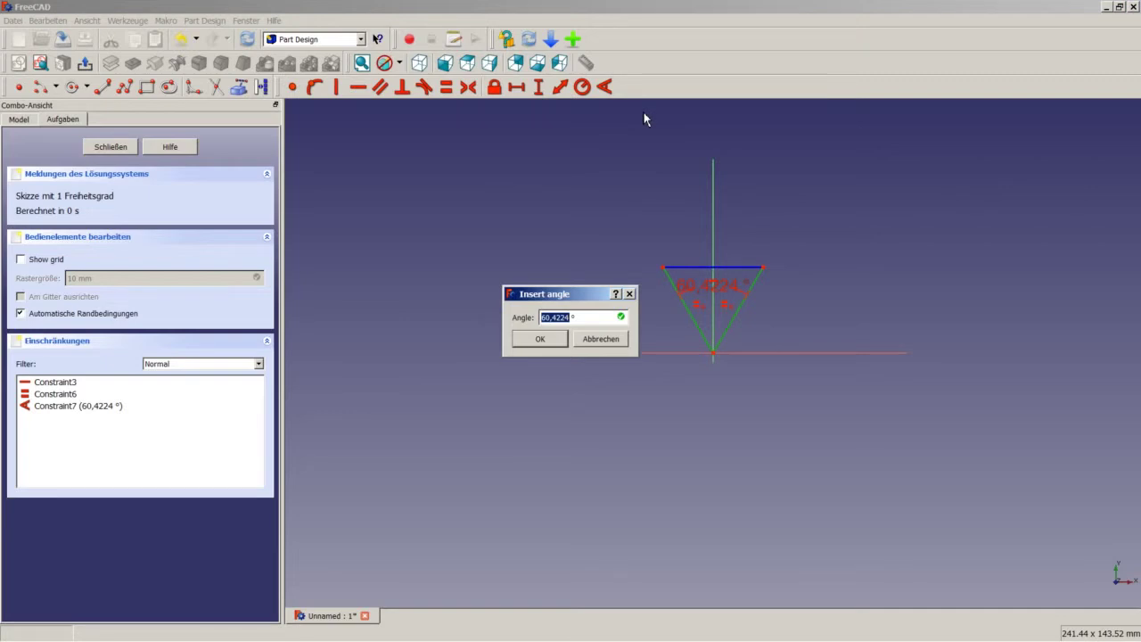
type("60")
key("Return")
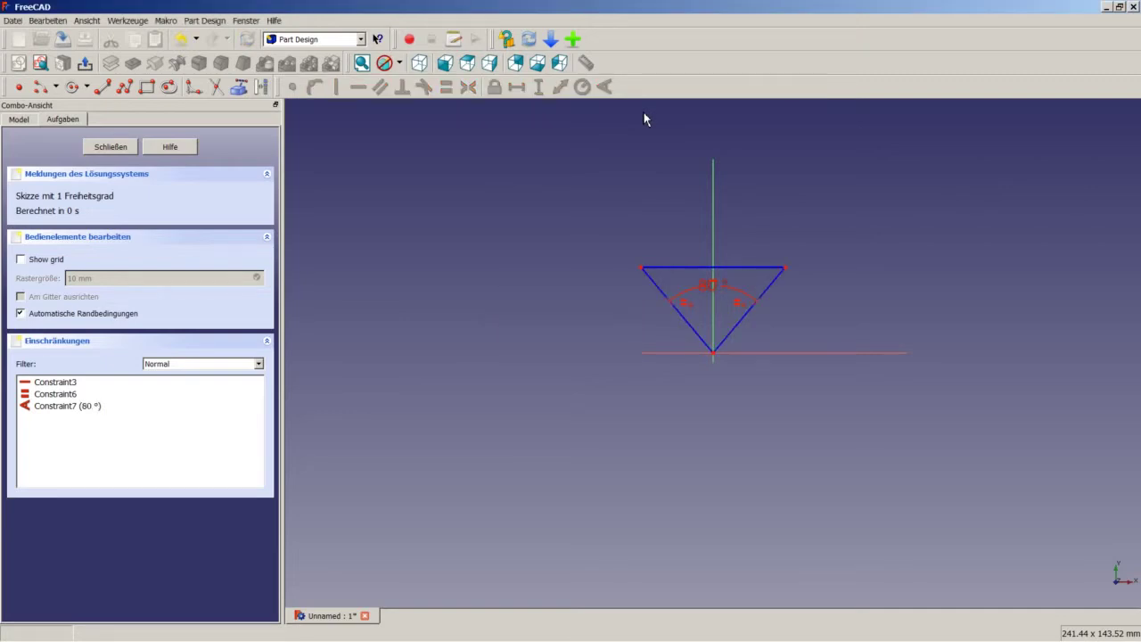
- Give the triangle's top edge a 55 mm horizontal distance constraint
left_click(690, 267)
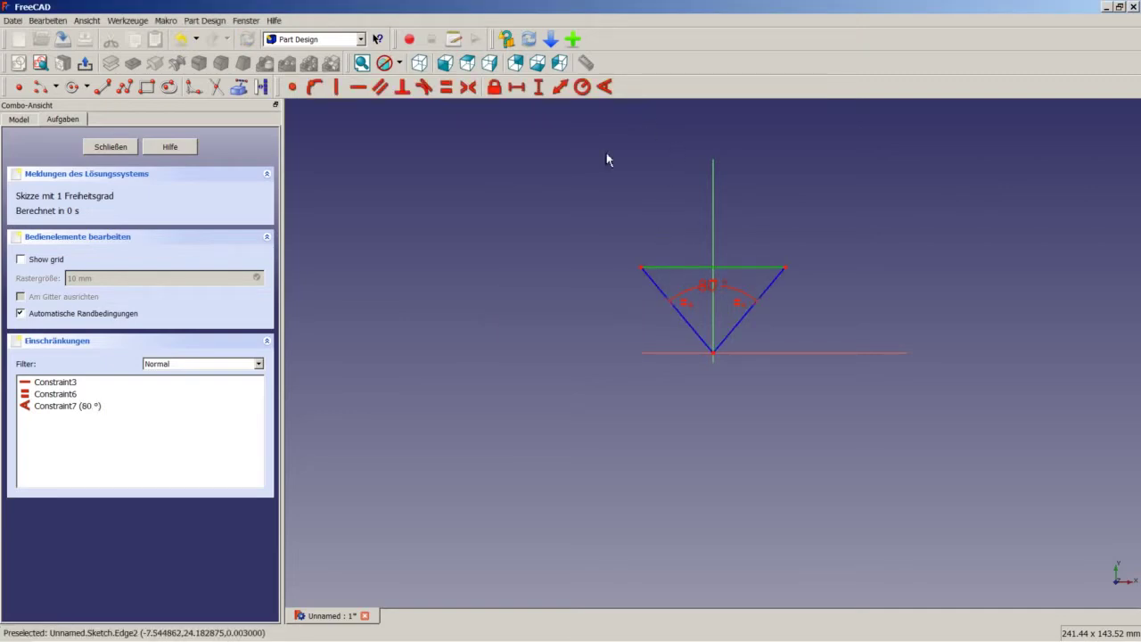
left_click(517, 87)
type("55")
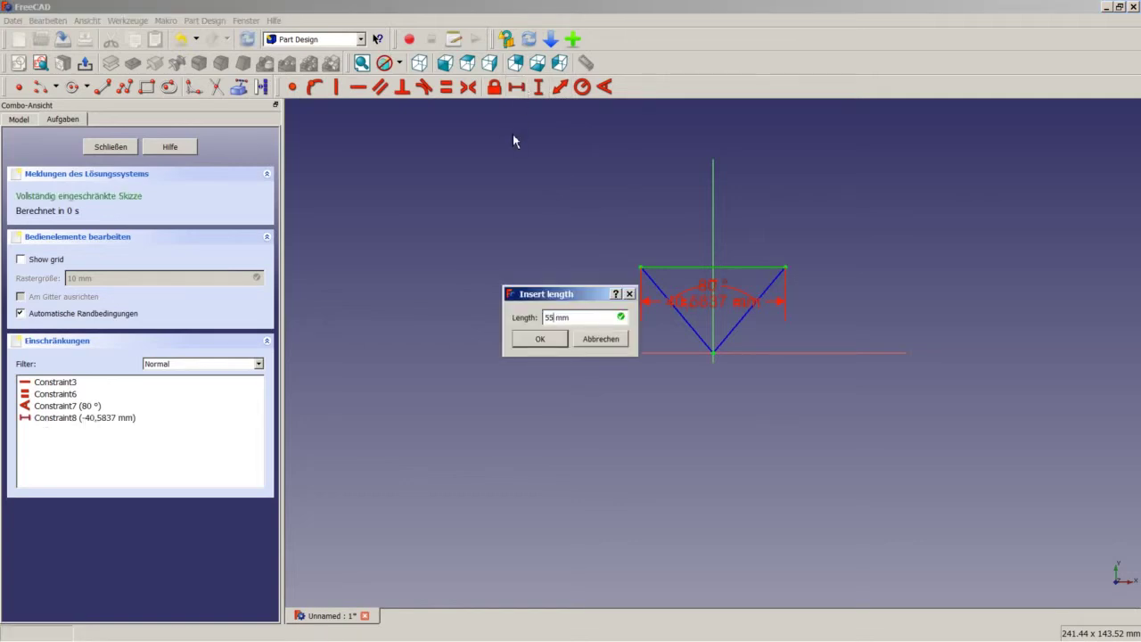
key("Return")
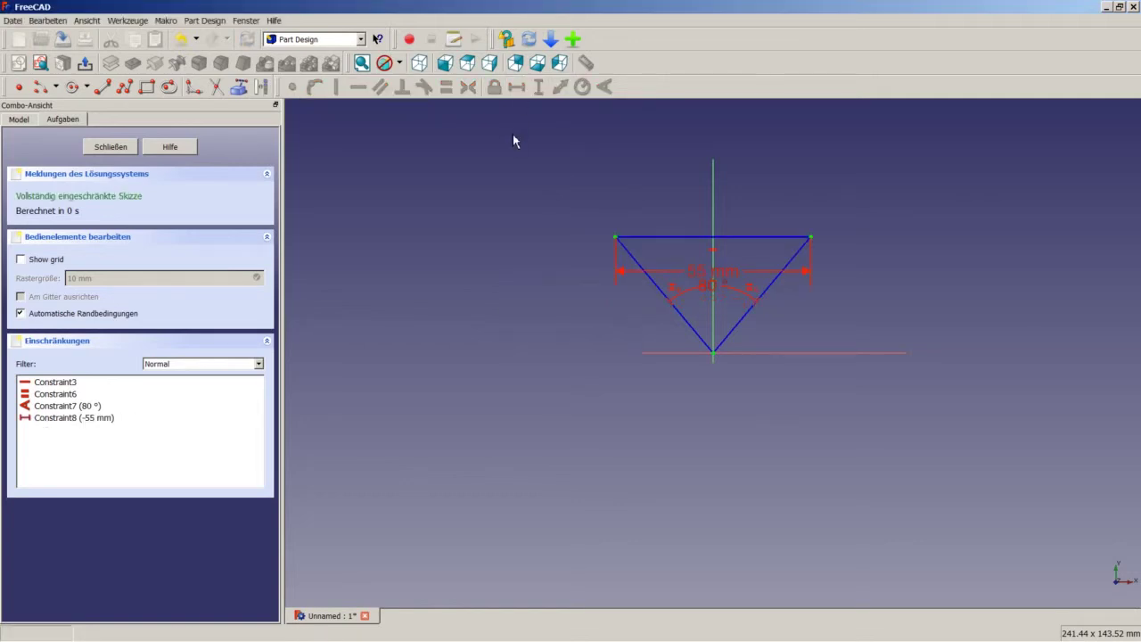
- Move the 55 mm dimension above the triangle and draw arcs centred on the bottom and top-right vertices
left_click_drag(685, 270, 705, 204)
left_click(42, 90)
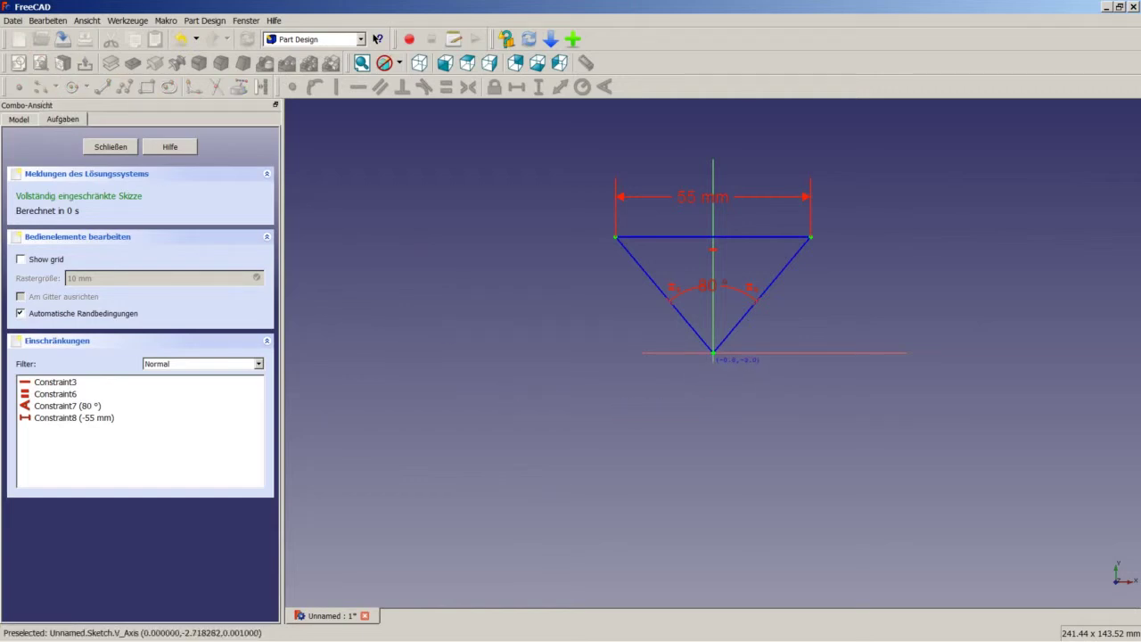
left_click(714, 353)
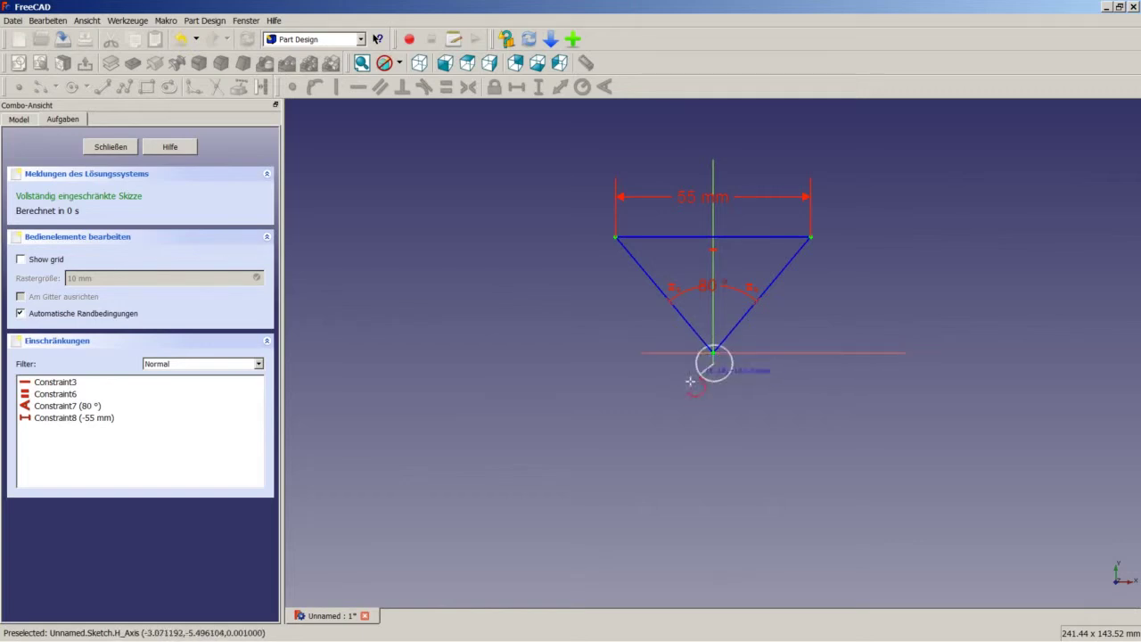
left_click(679, 375)
left_click(745, 383)
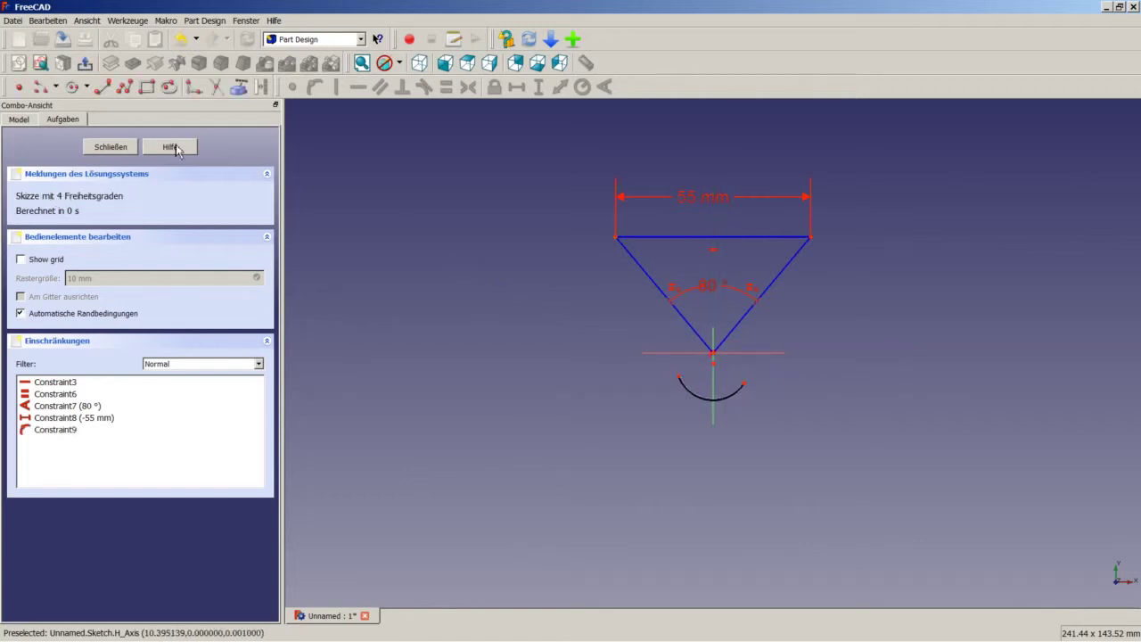
left_click(37, 94)
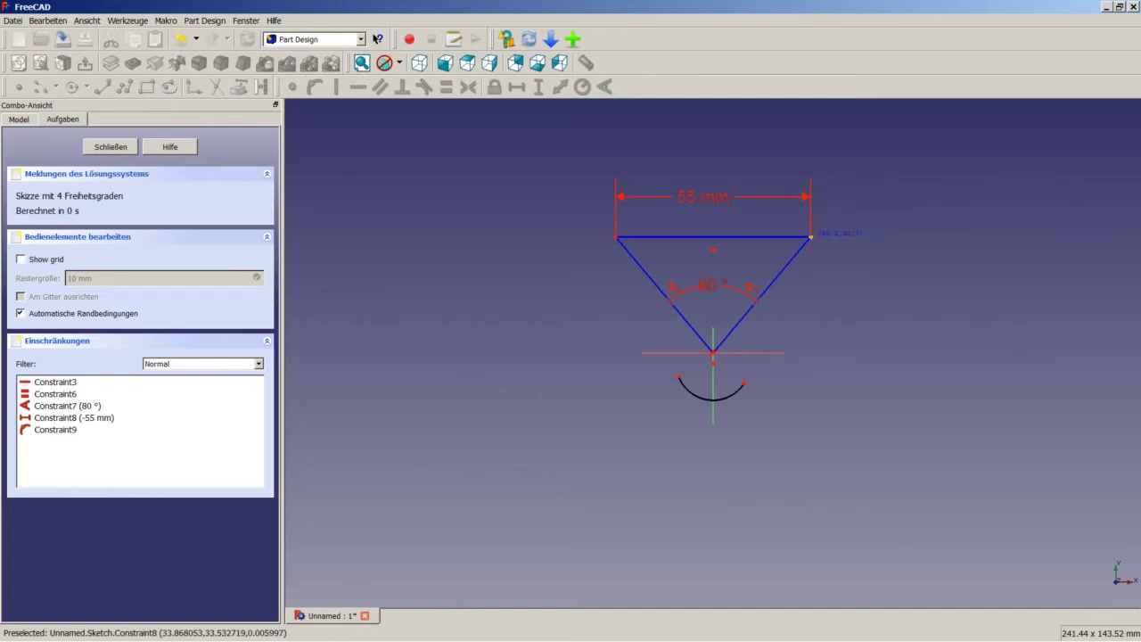
left_click(810, 236)
left_click(832, 253)
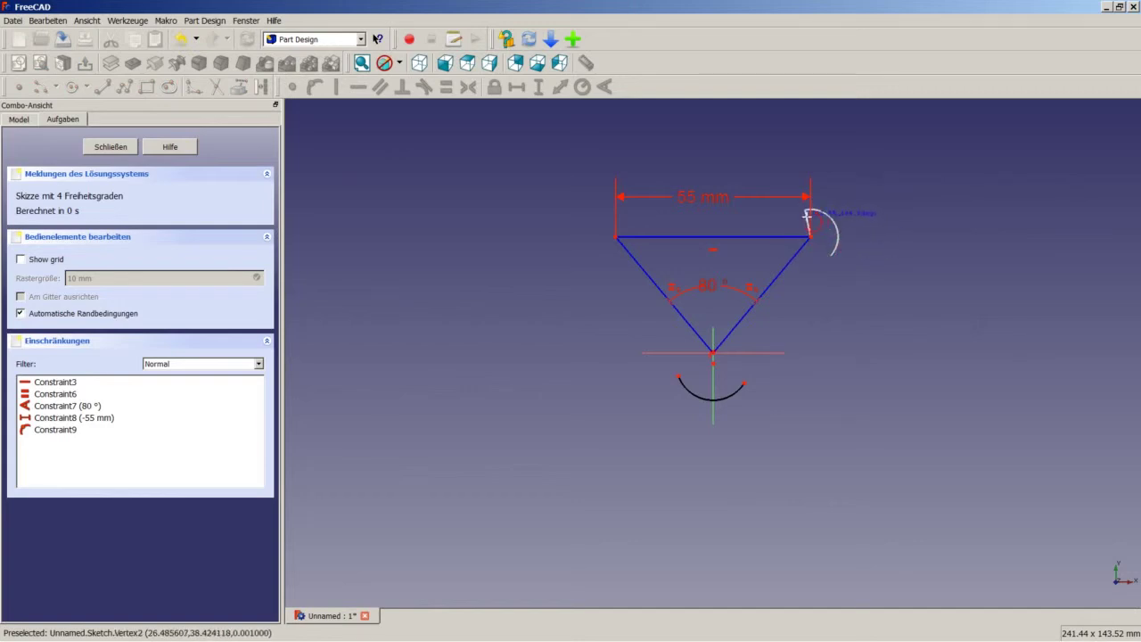
left_click(806, 215)
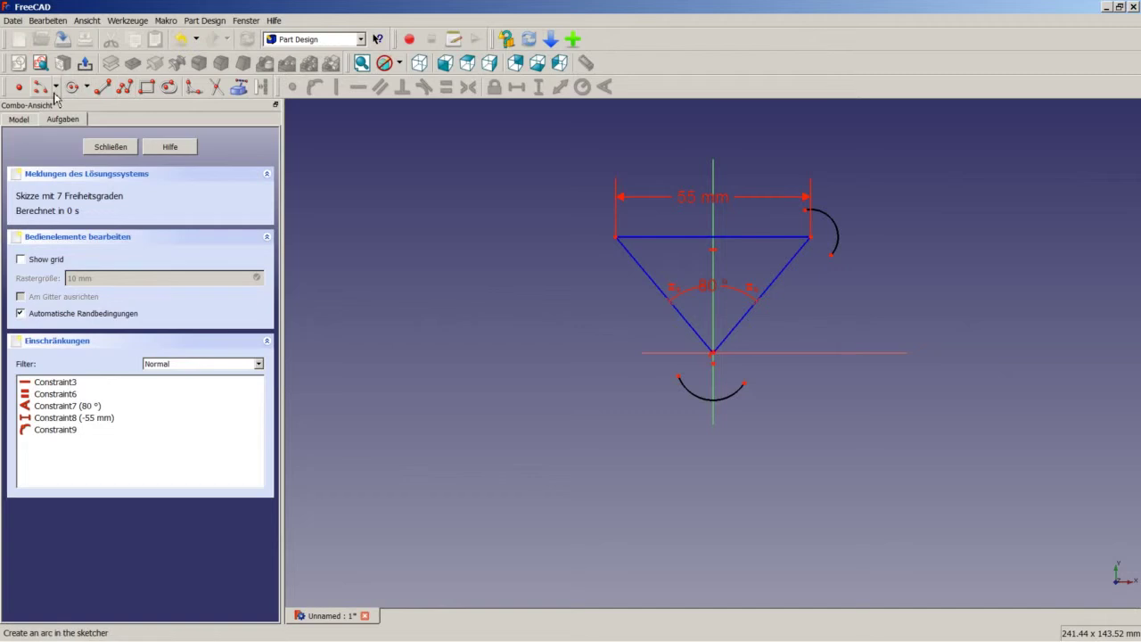
- Draw an inner arc centred on the vertical axis and an arc around the top-left vertex
left_click(40, 86)
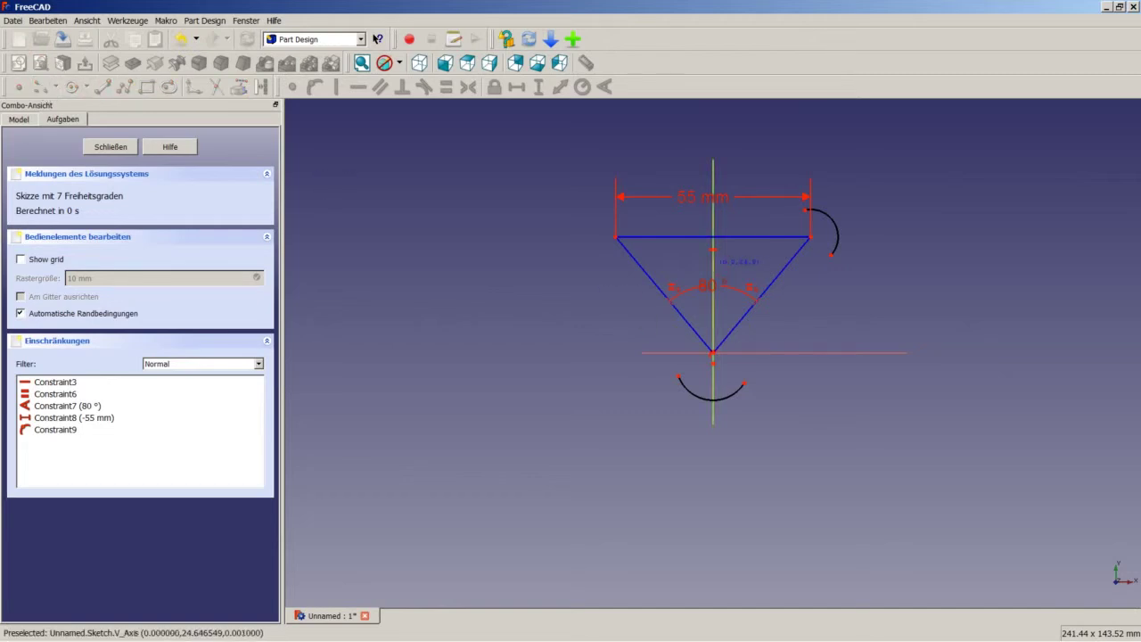
left_click(715, 268)
left_click(747, 278)
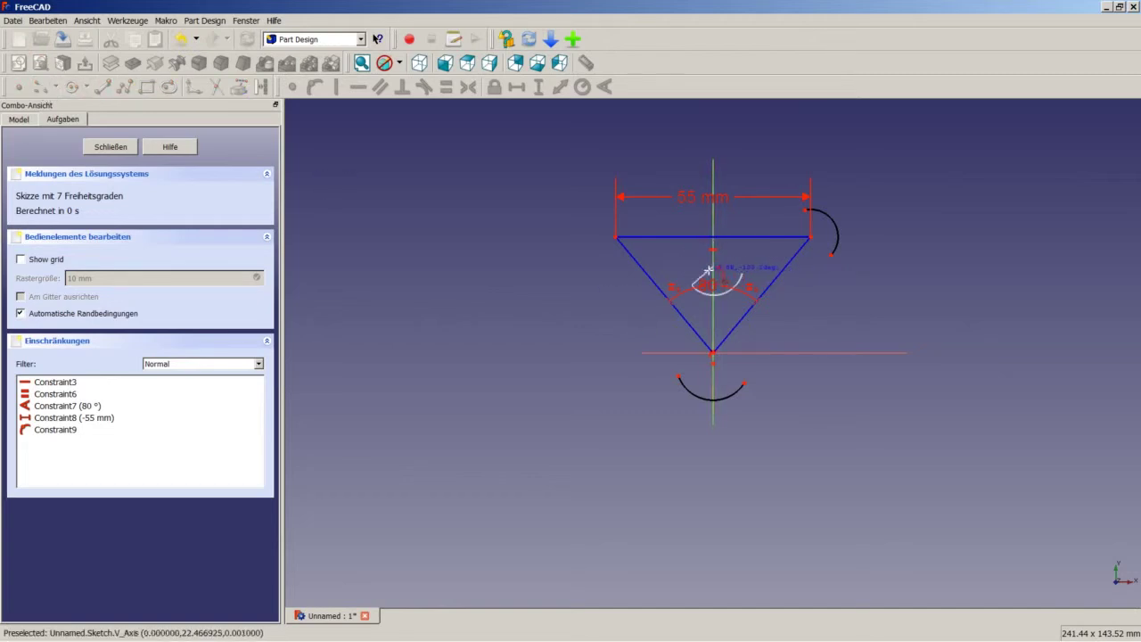
left_click(688, 278)
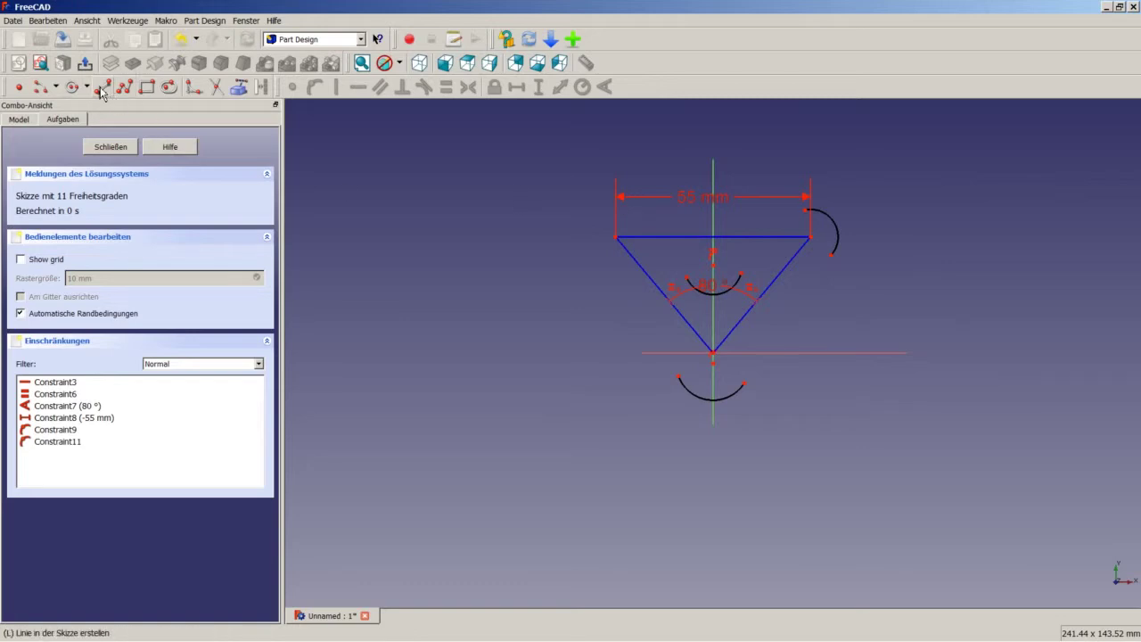
left_click(40, 86)
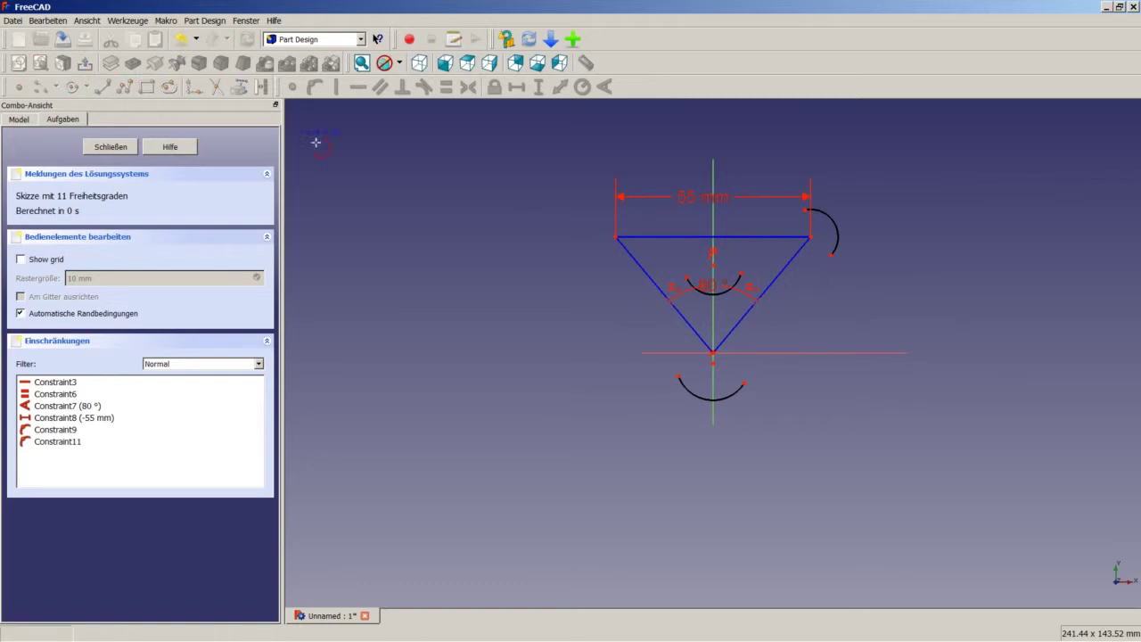
left_click(616, 236)
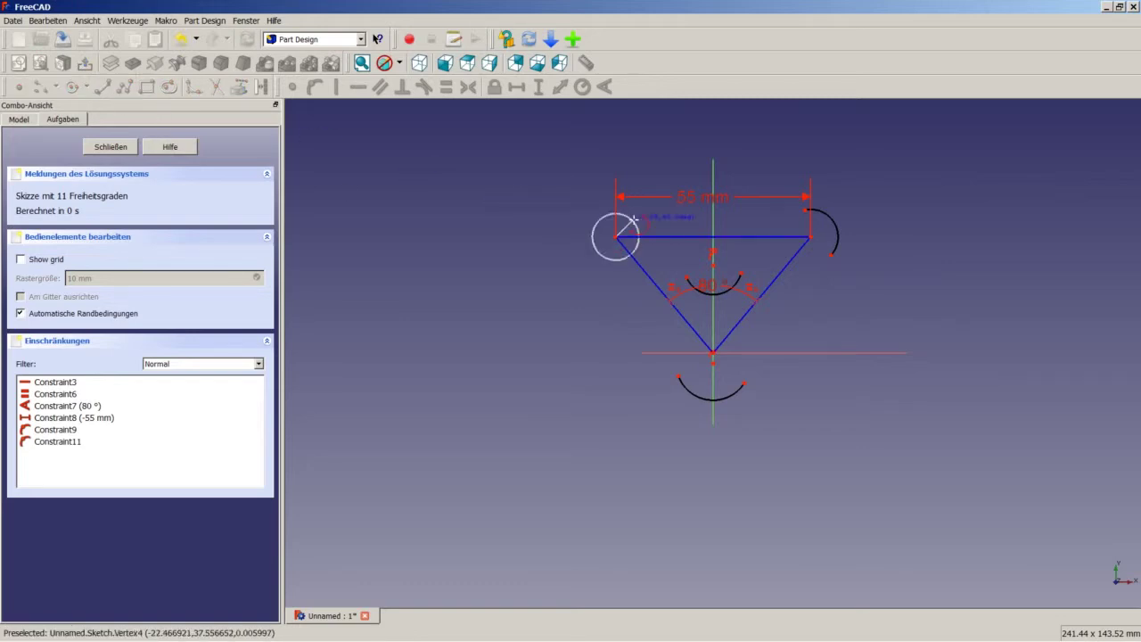
left_click(591, 237)
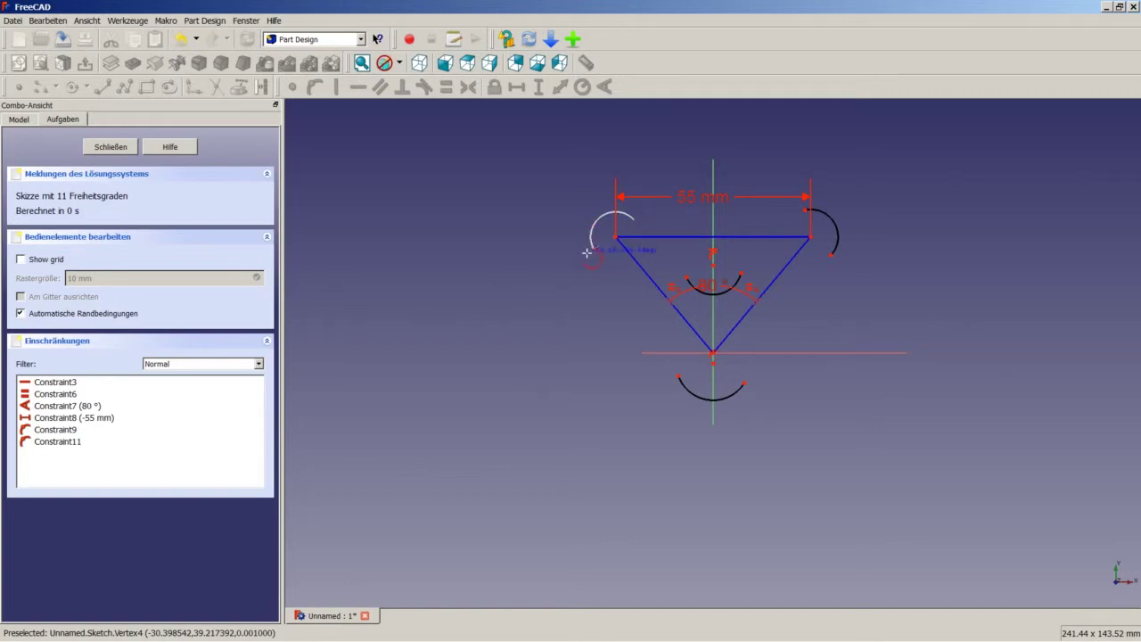
left_click(588, 249)
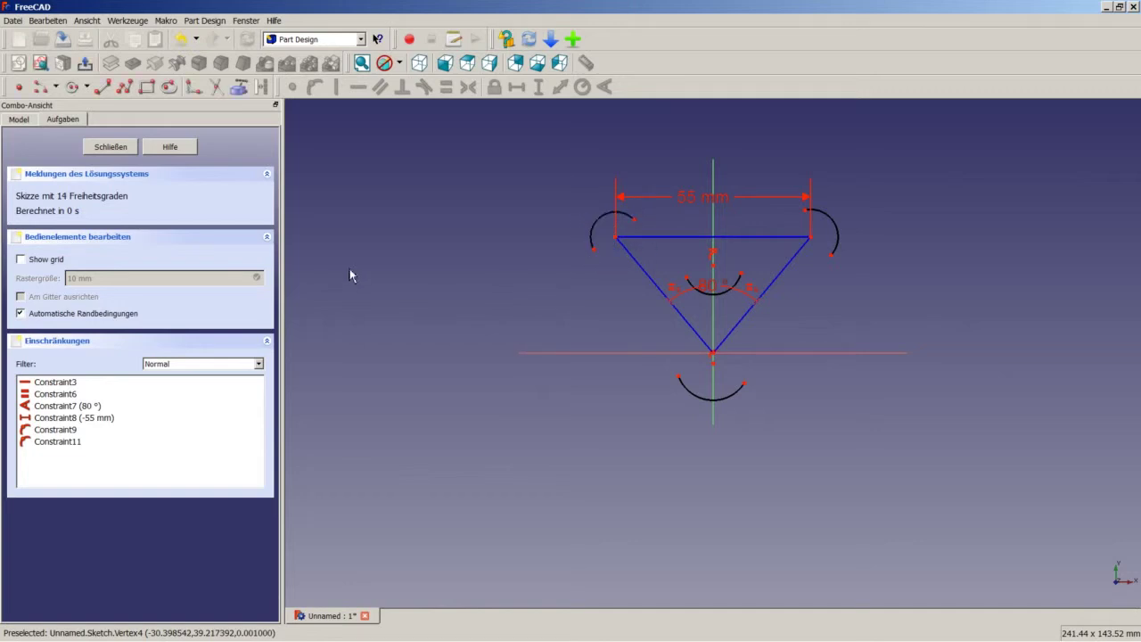
left_click(125, 88)
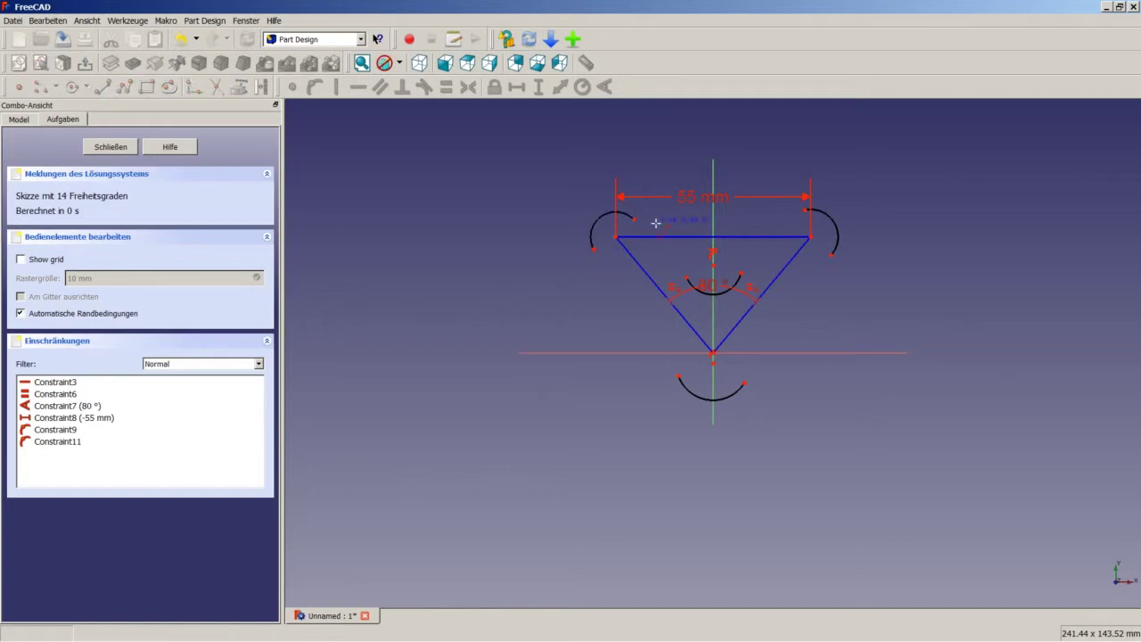
- Connect the arc ends with straight lines: bottom to right, right to inner, inner to left, left to bottom
left_click(746, 382)
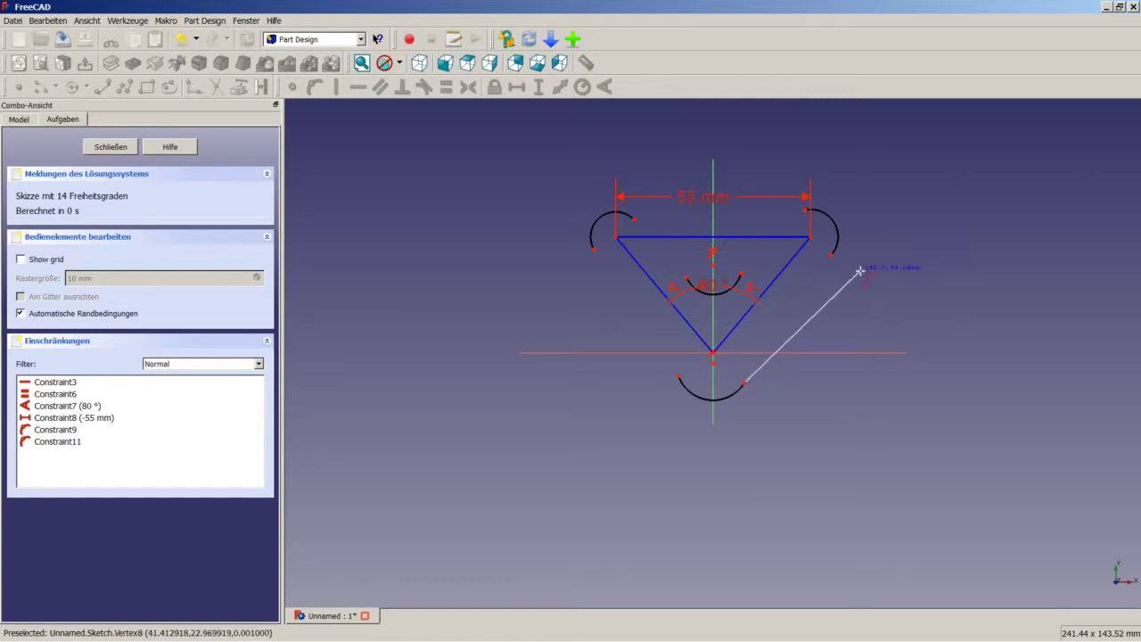
left_click(832, 256)
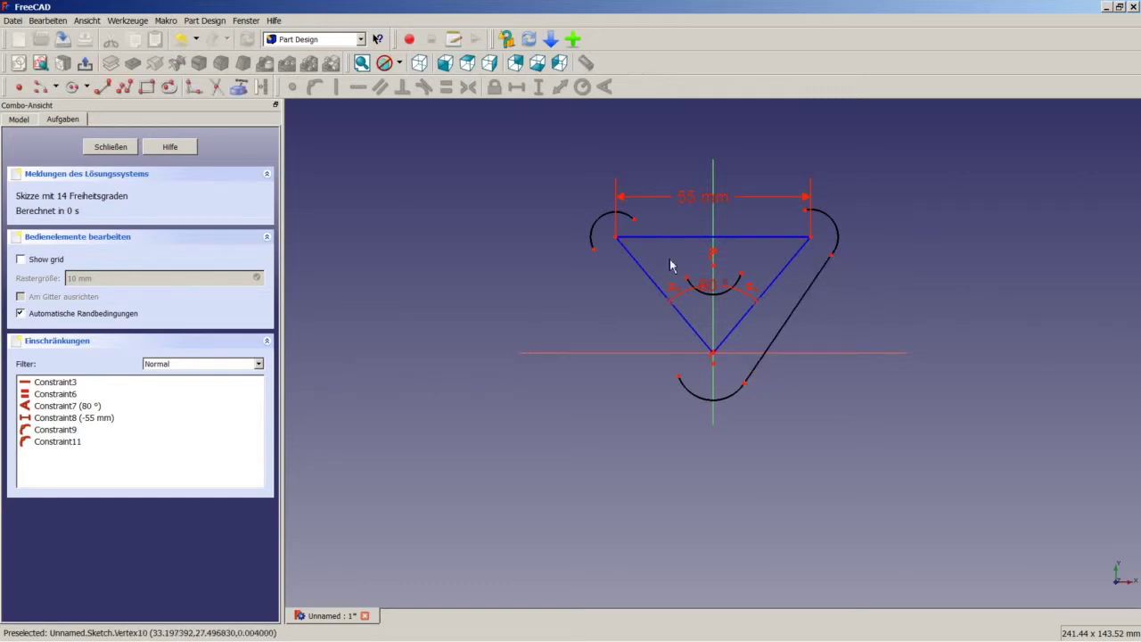
left_click(806, 211)
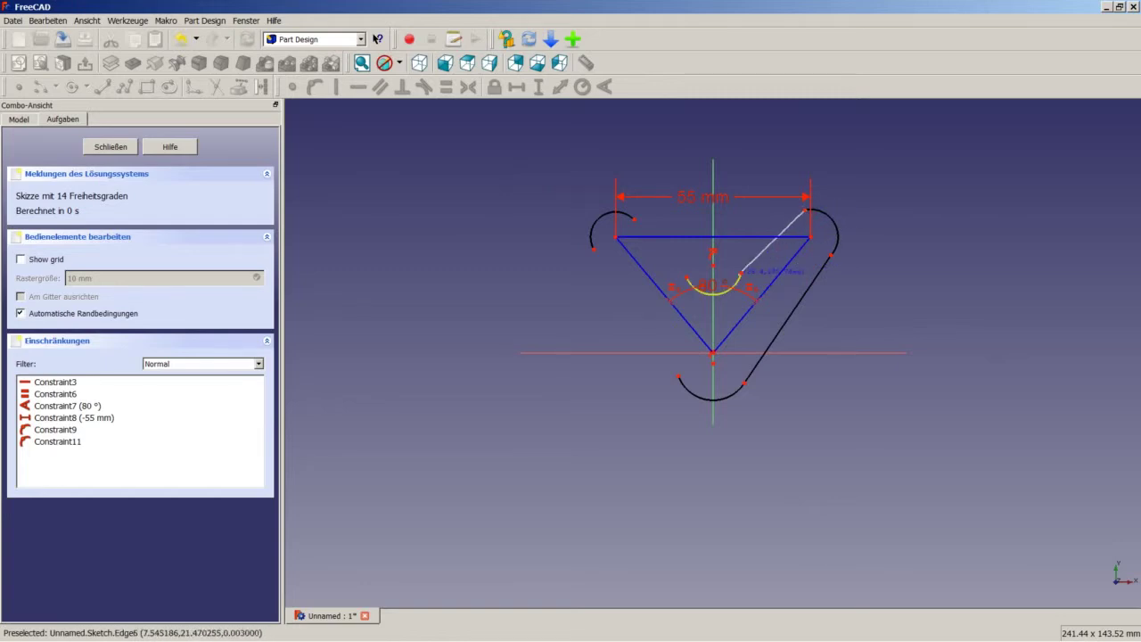
left_click(741, 272)
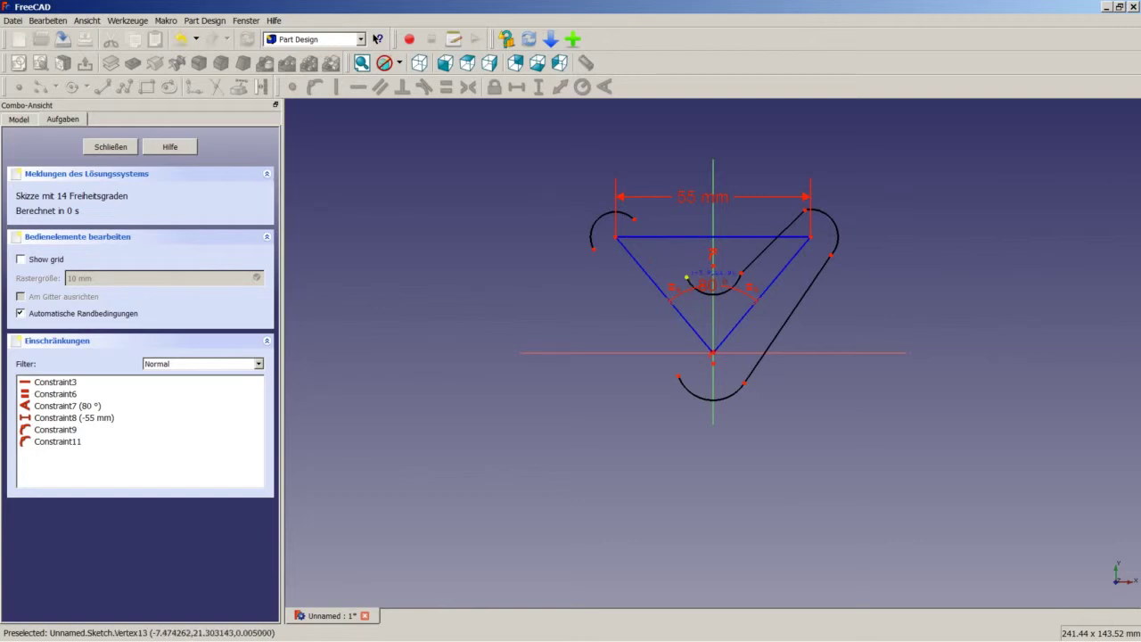
left_click(686, 277)
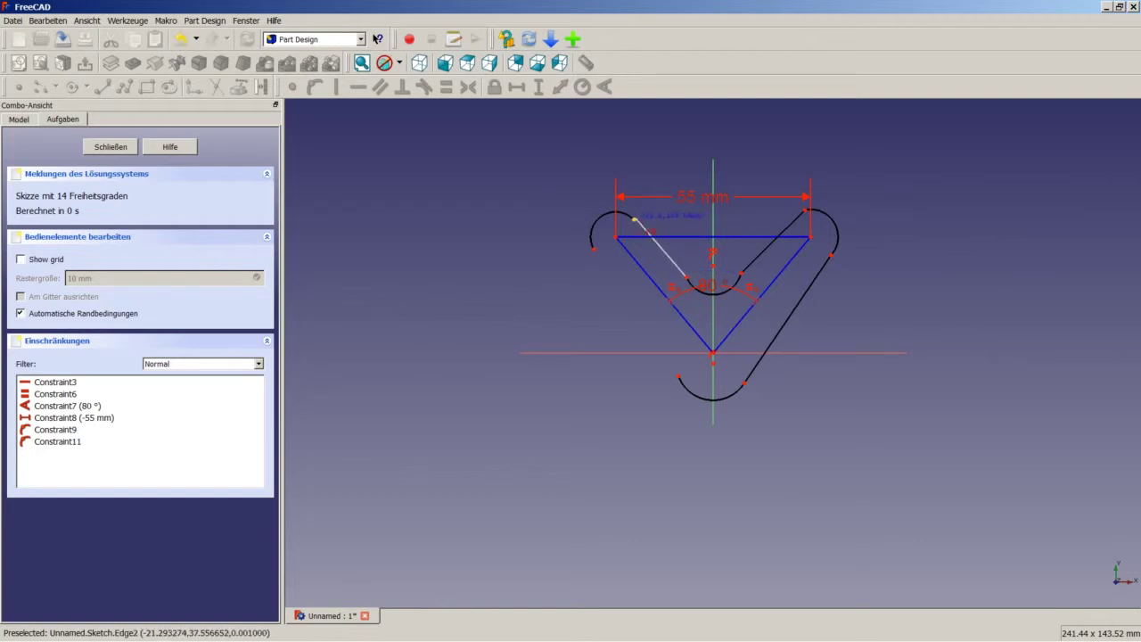
left_click(687, 276)
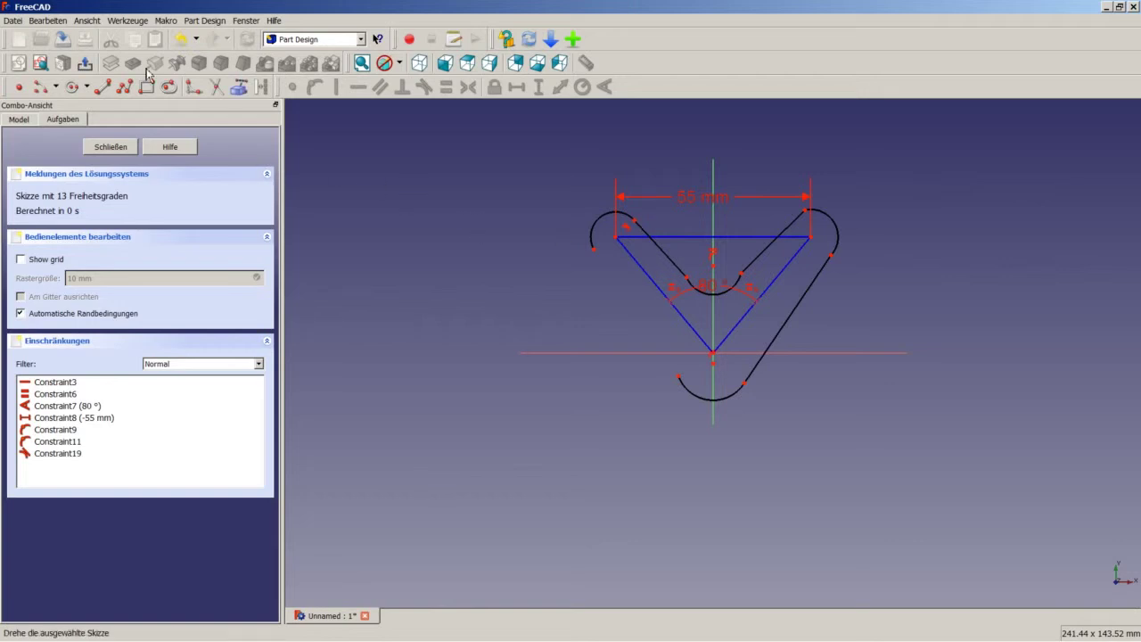
left_click(104, 86)
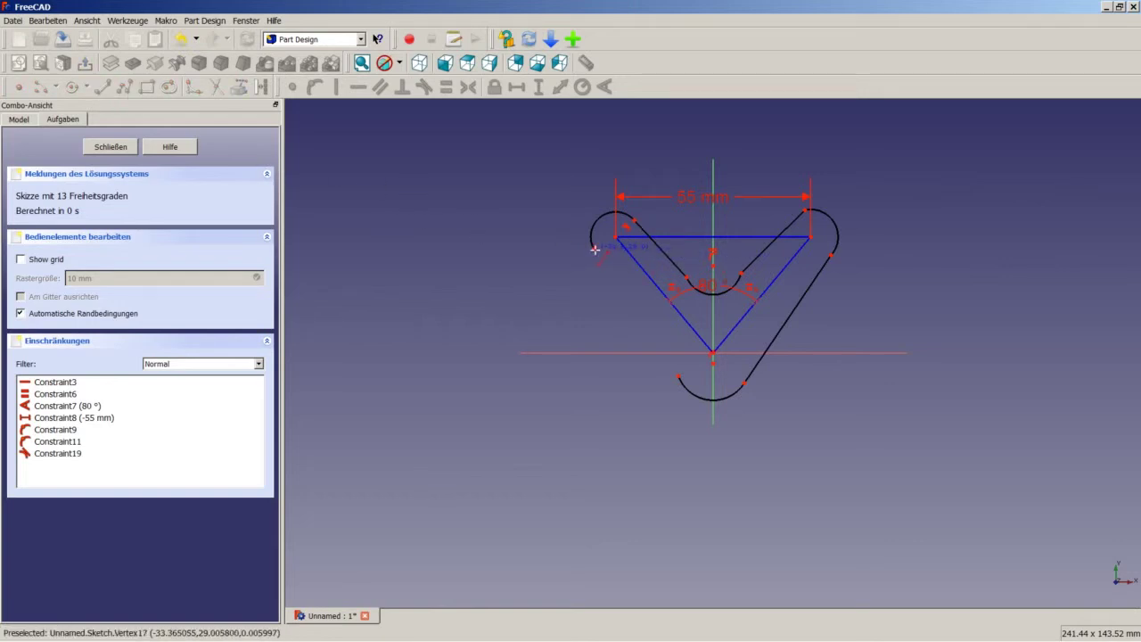
left_click(596, 247)
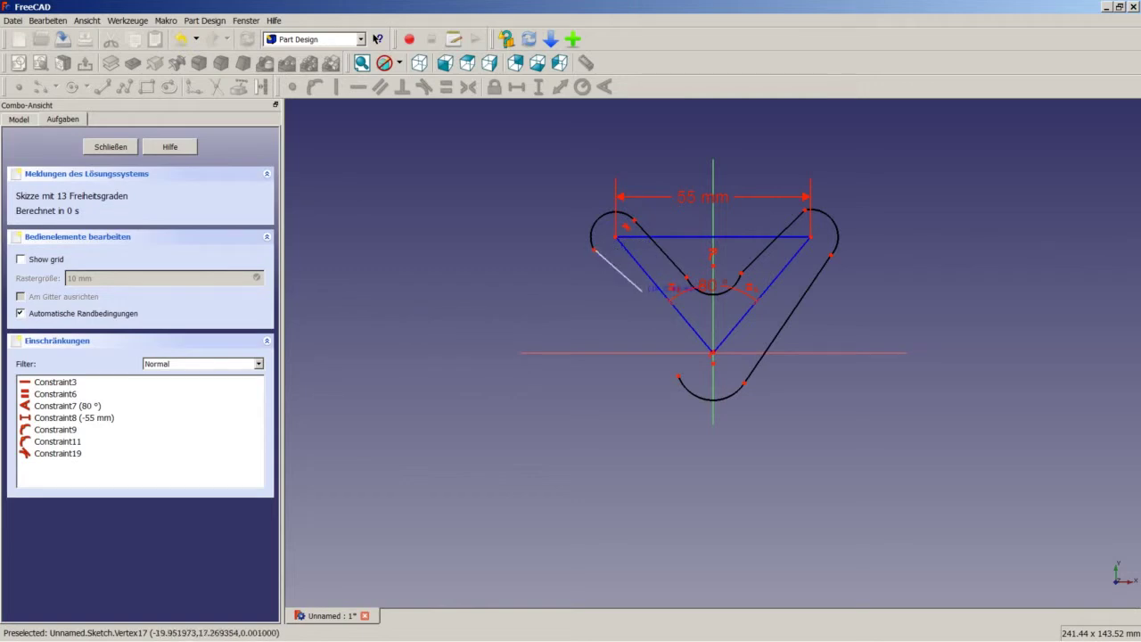
left_click(678, 377)
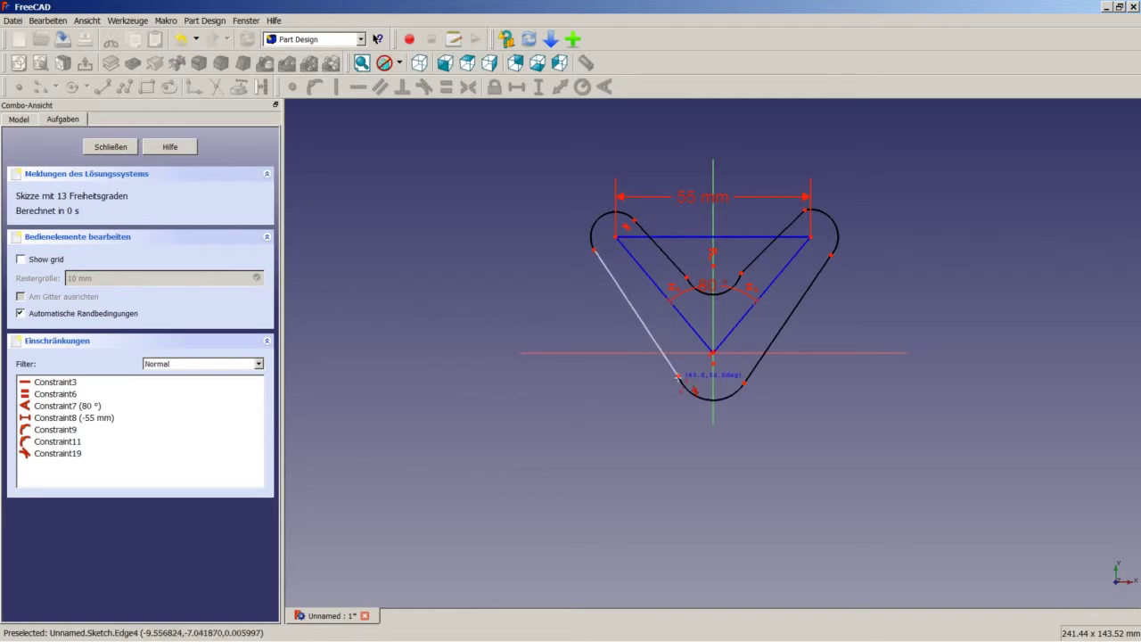
left_click(678, 376)
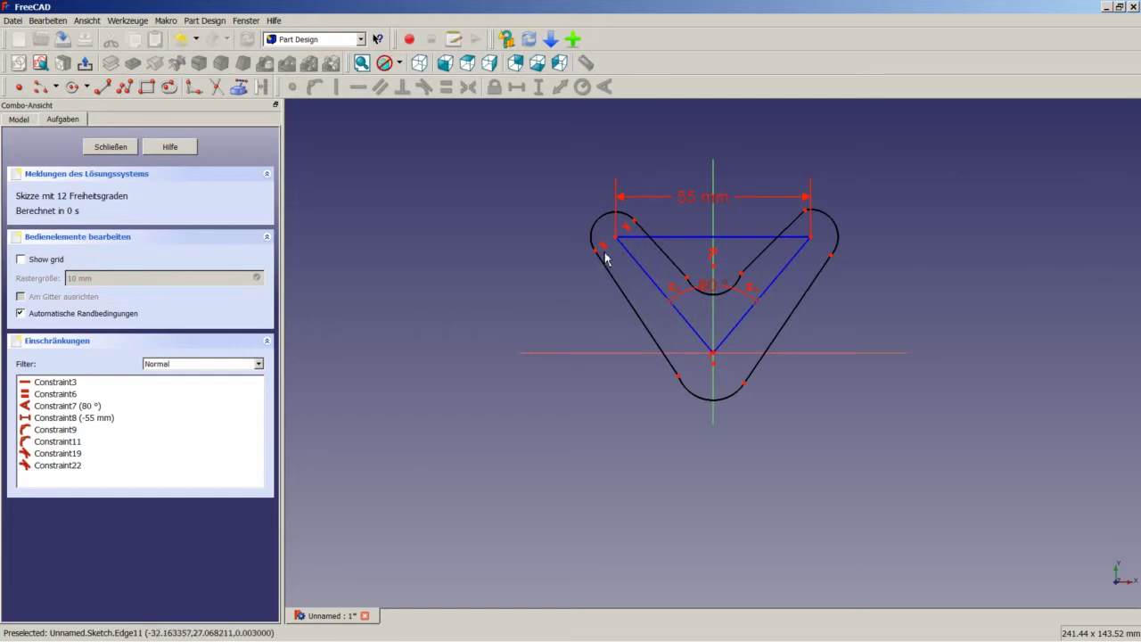
- Make the bottom arc tangent to both outer edges and the right outer edge tangent to the top-right arc
left_click(674, 368)
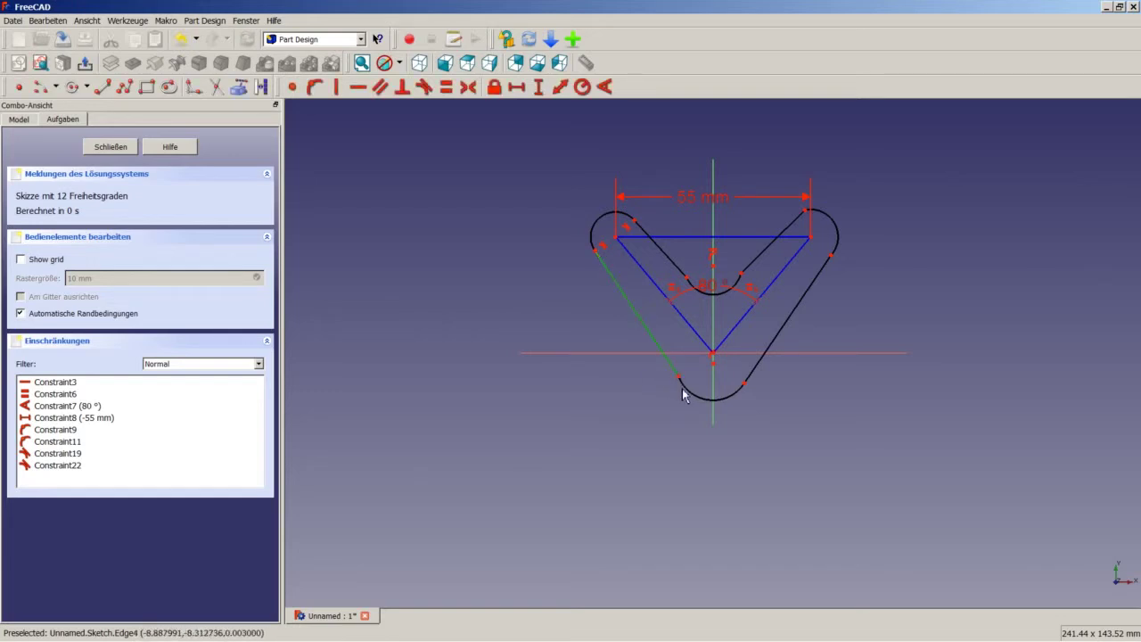
left_click(683, 395)
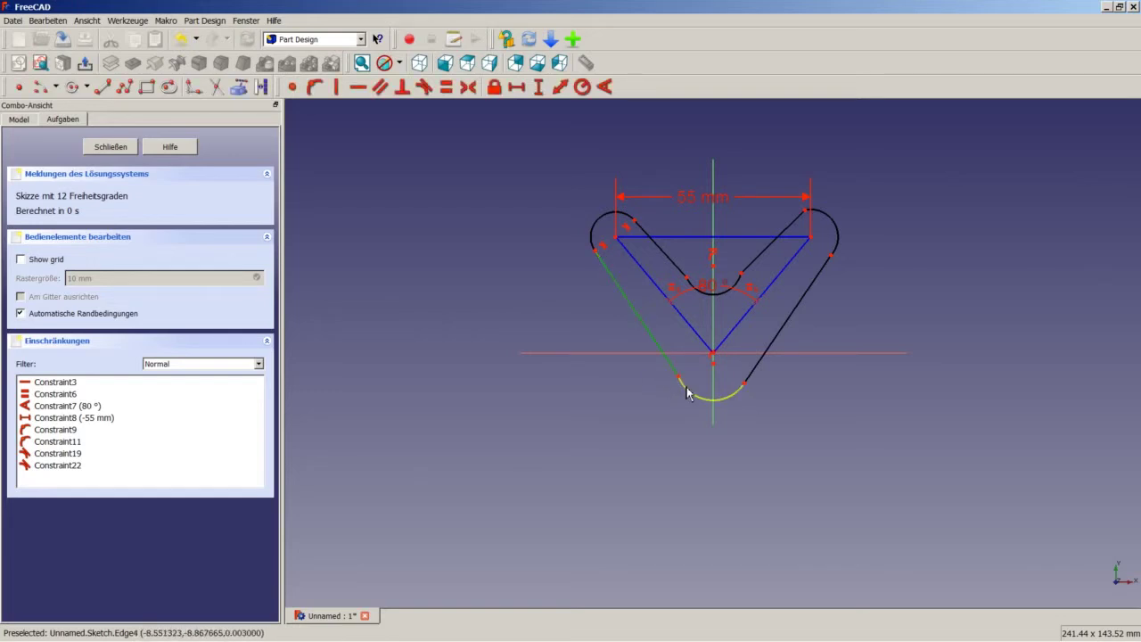
left_click(426, 90)
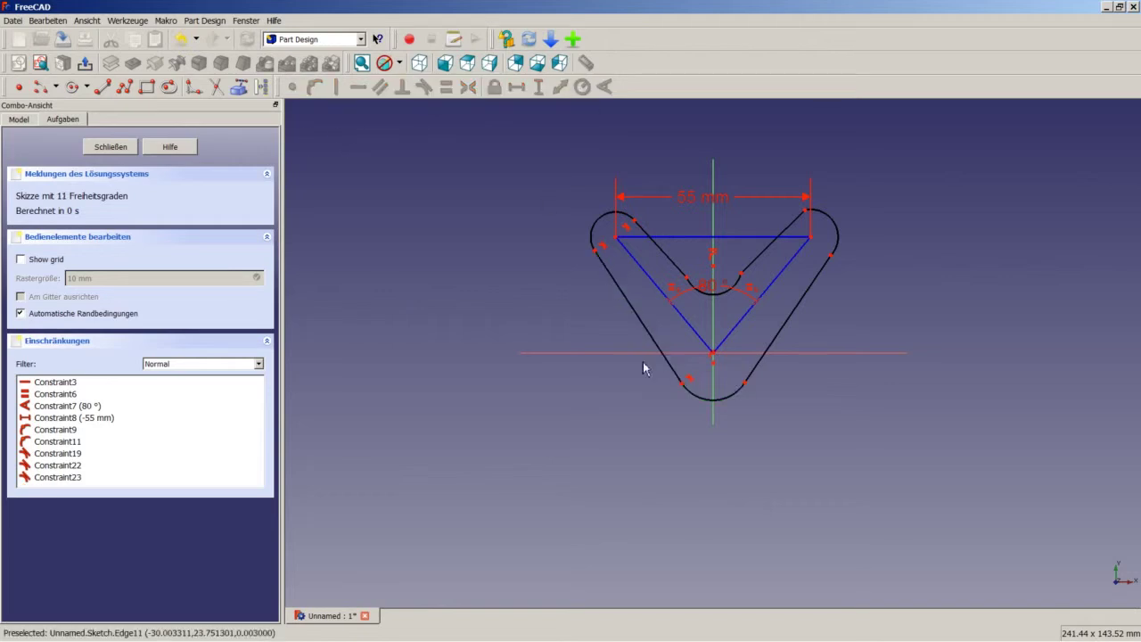
left_click(724, 404)
left_click(750, 378)
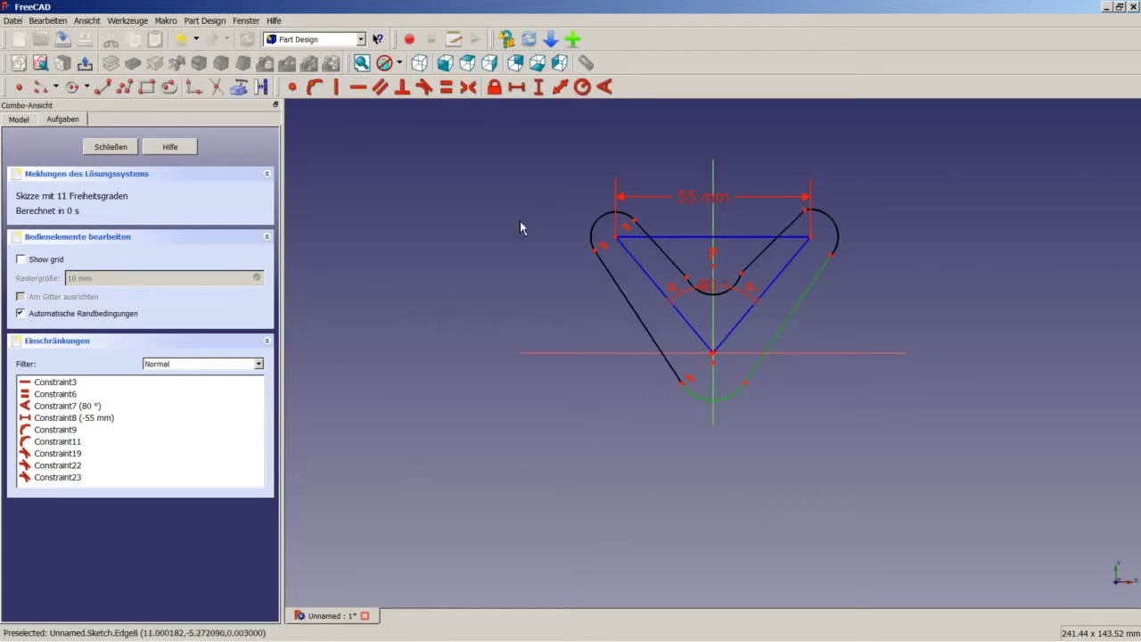
left_click(424, 88)
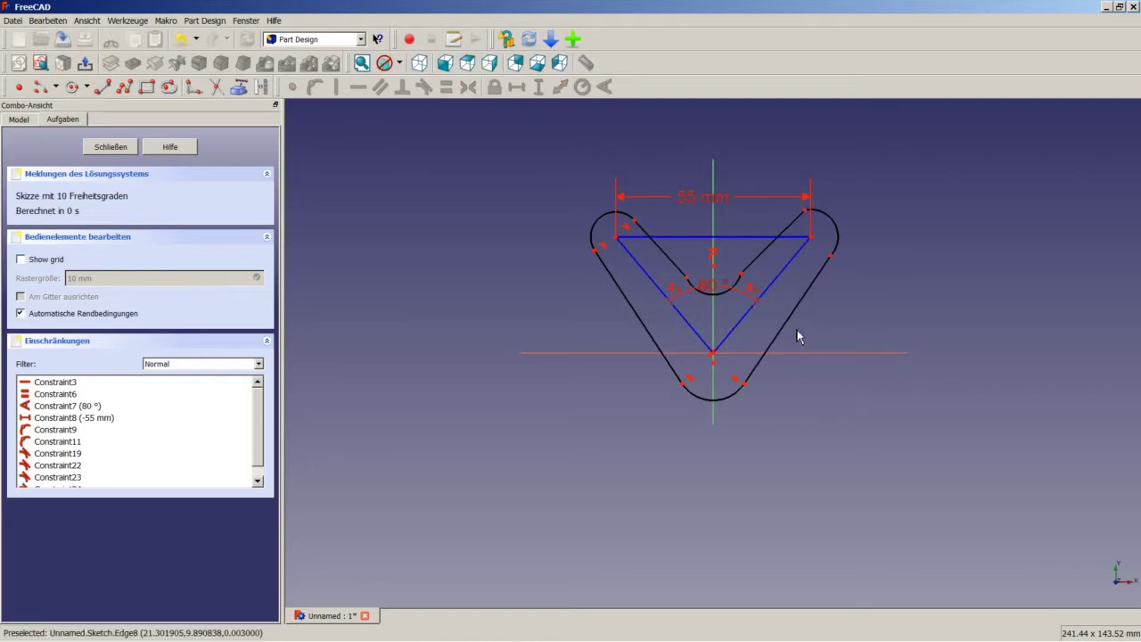
left_click(813, 286)
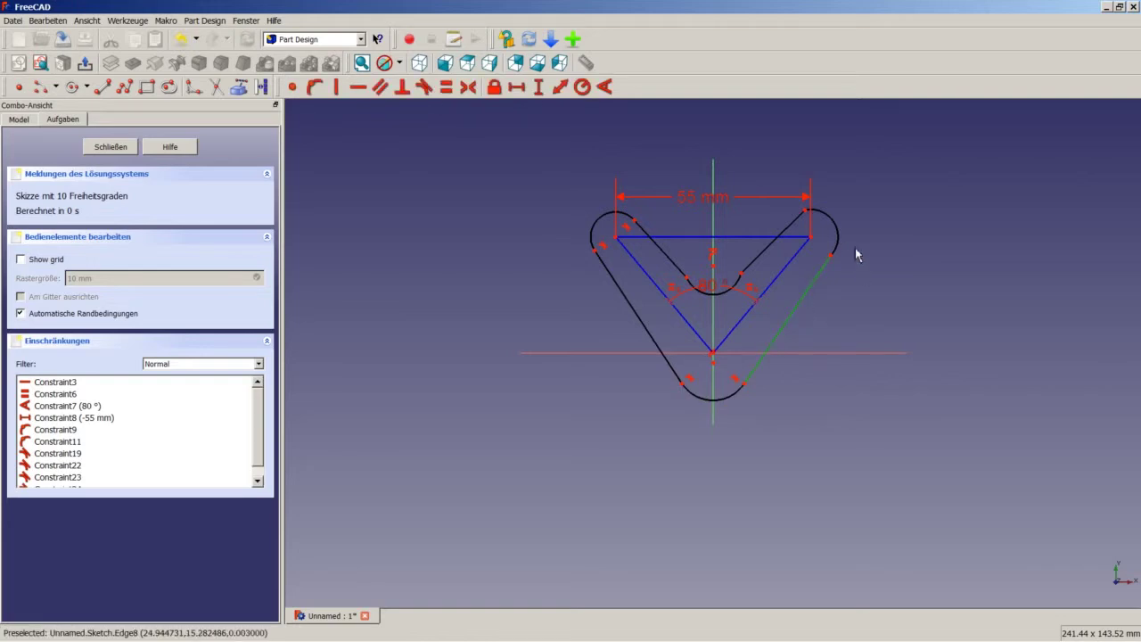
left_click(838, 239)
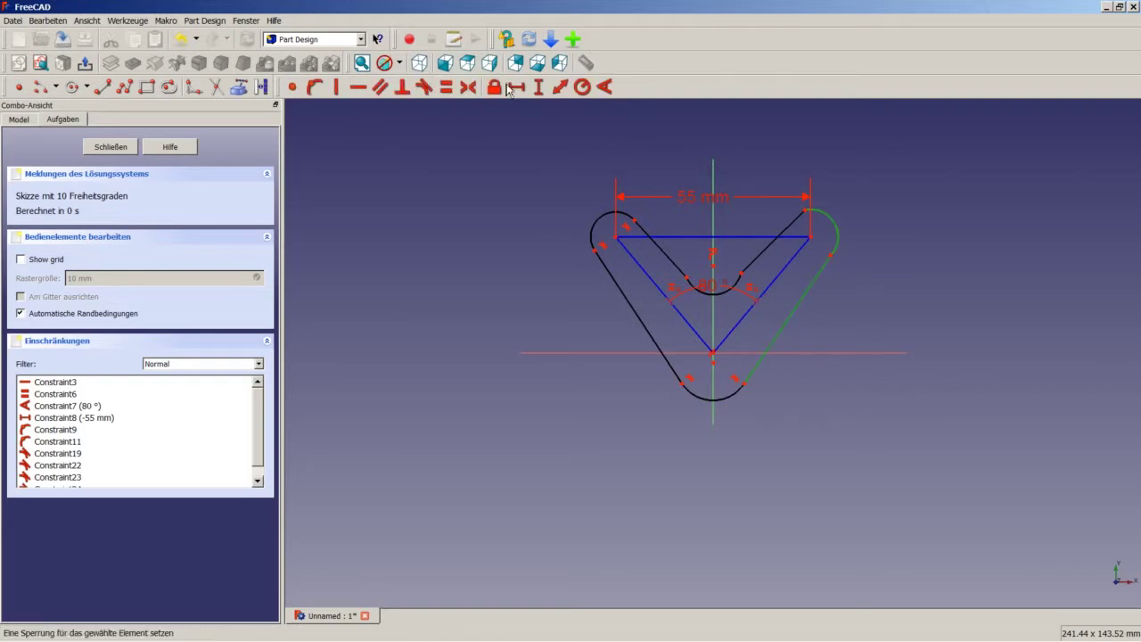
left_click(423, 86)
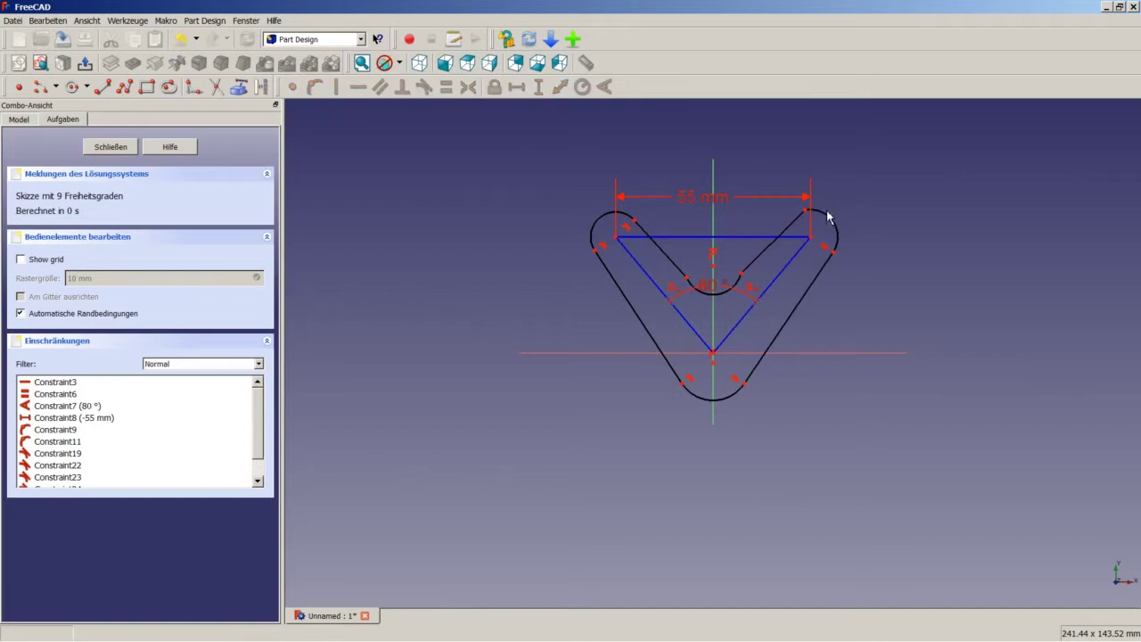
- Make the inner lines tangent to the top-right arc and the middle arc
left_click(827, 219)
left_click(774, 242)
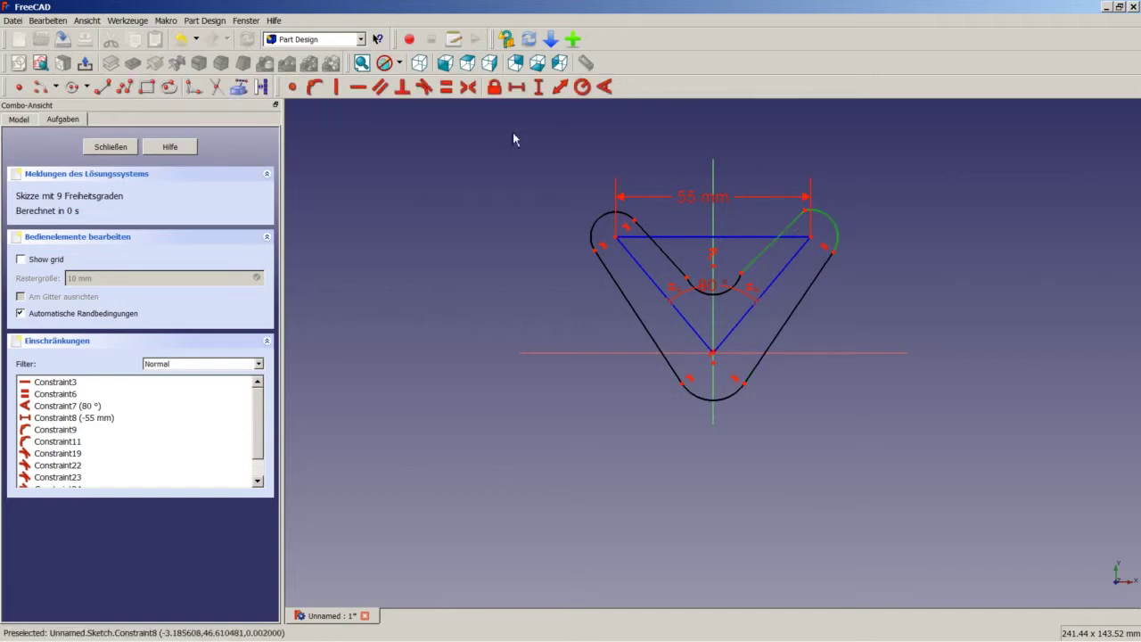
left_click(424, 87)
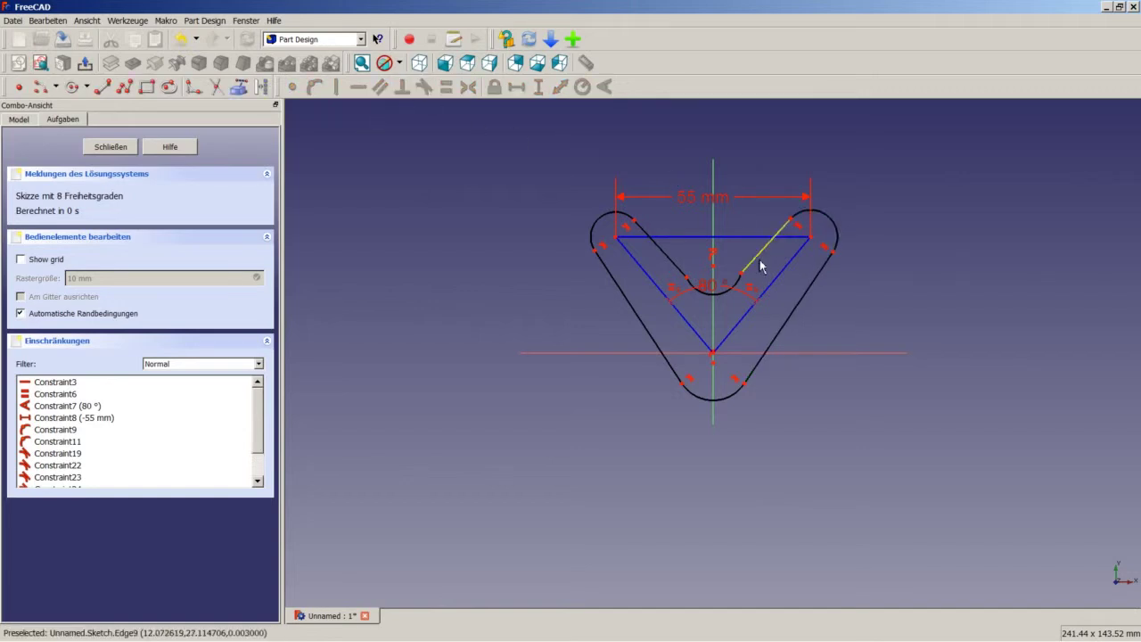
left_click(760, 266)
left_click(726, 289)
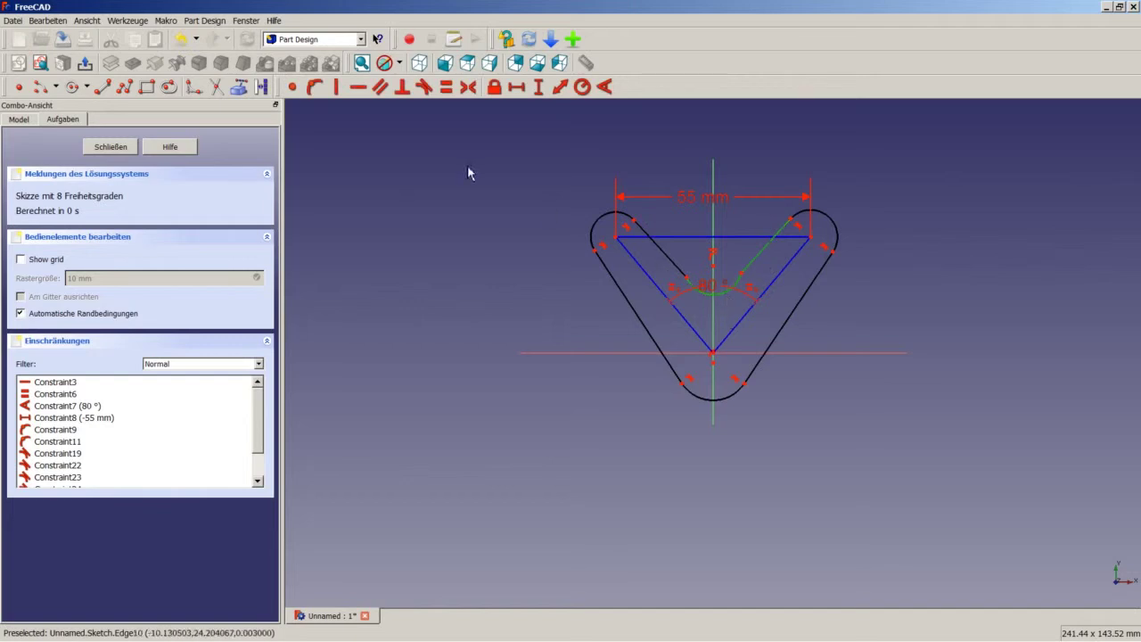
left_click(425, 88)
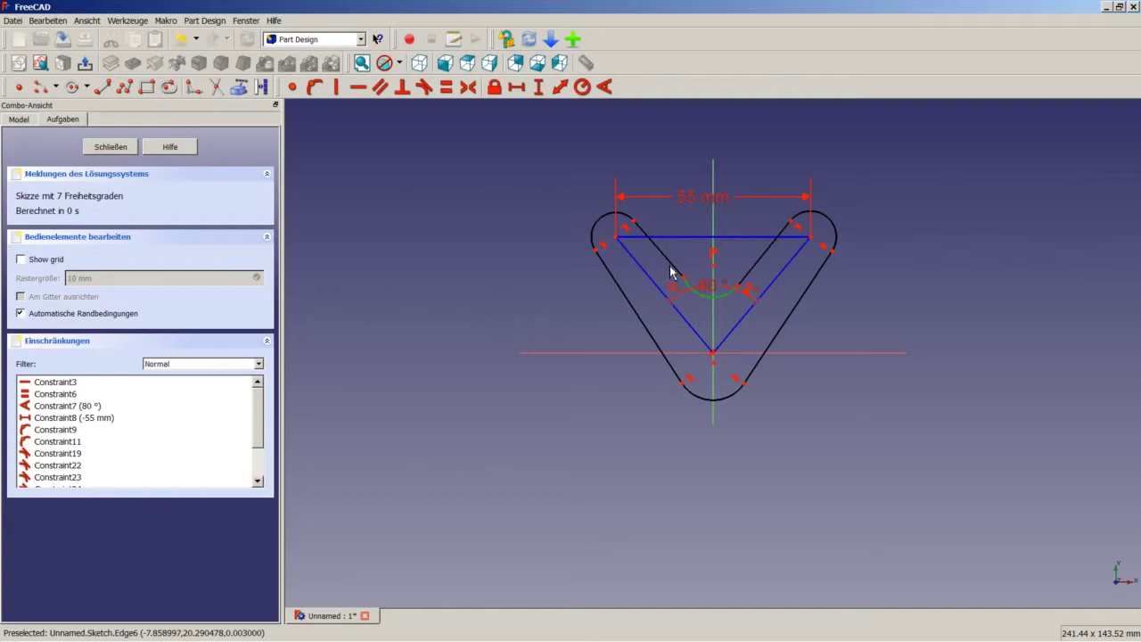
left_click(675, 268)
left_click(425, 93)
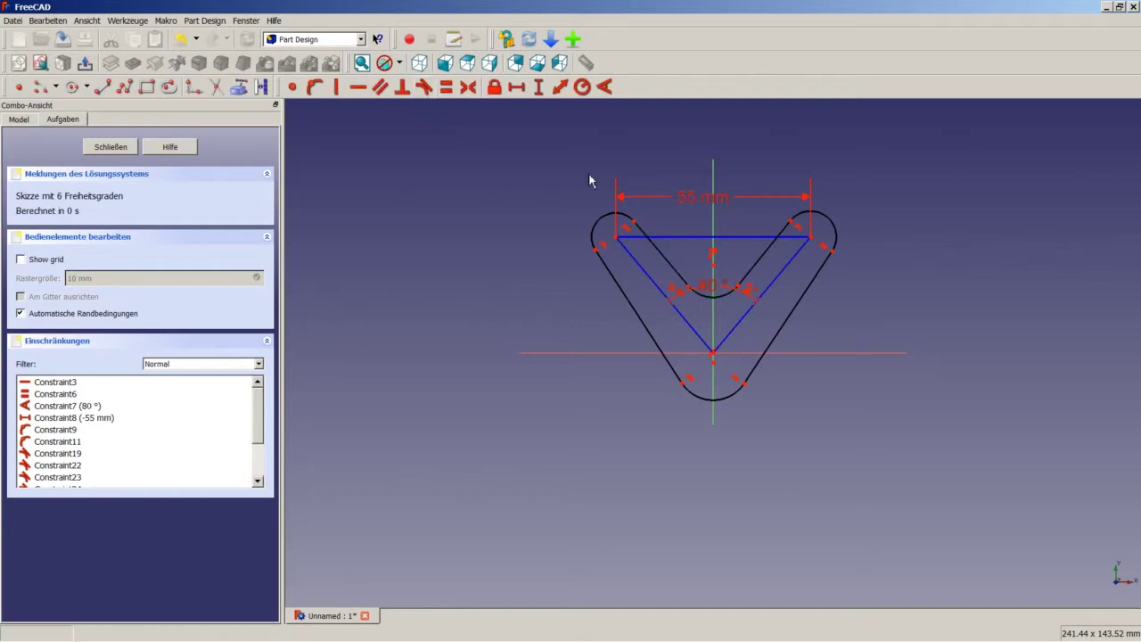
- Make the right outer and inner slot edges parallel, and the inner line parallel to the triangle side
left_click(774, 349)
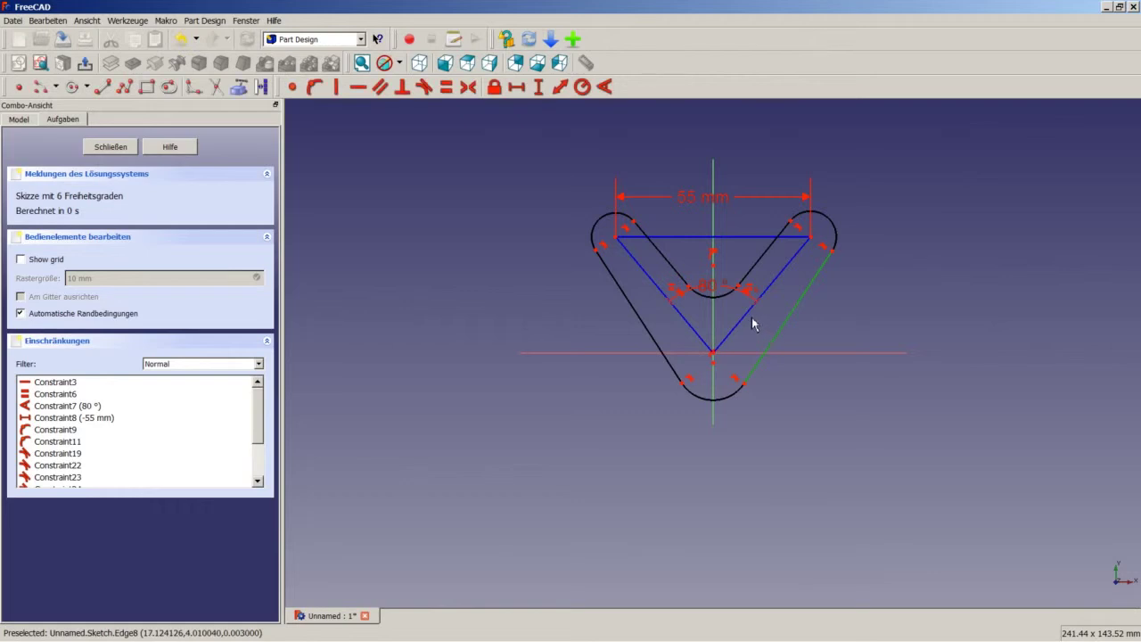
left_click(747, 321)
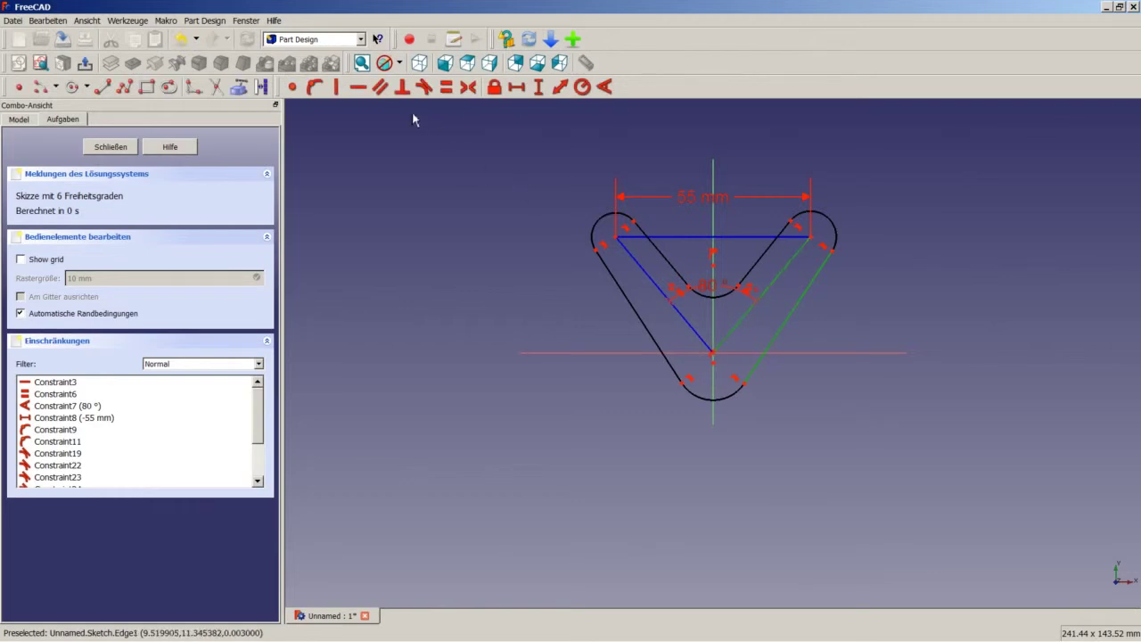
left_click(386, 93)
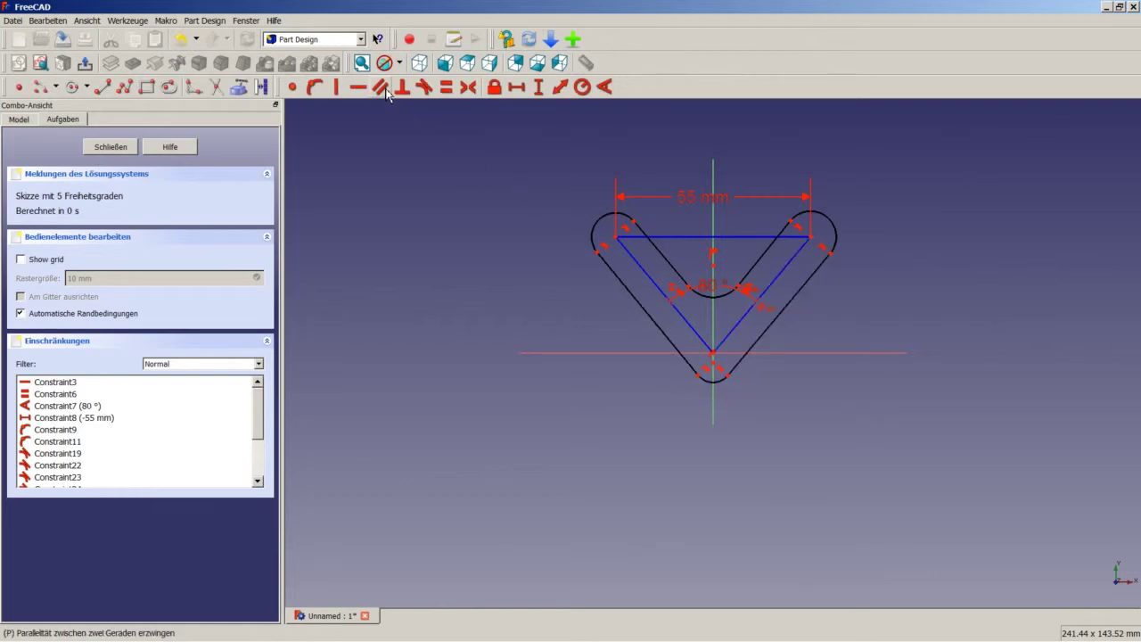
left_click(773, 279)
left_click(768, 242)
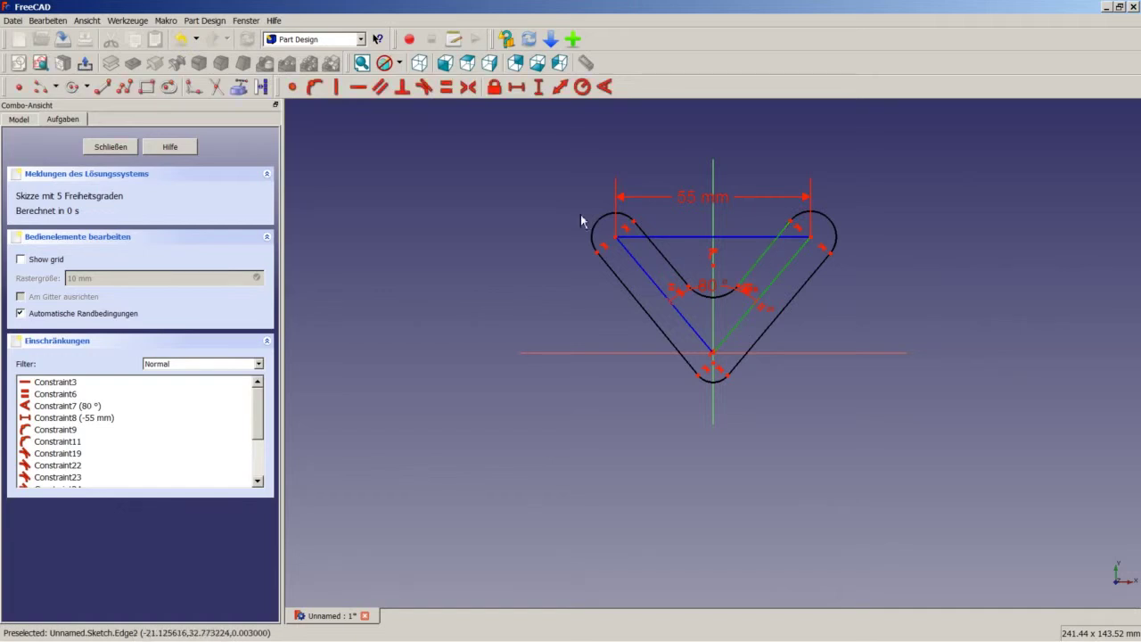
left_click(380, 86)
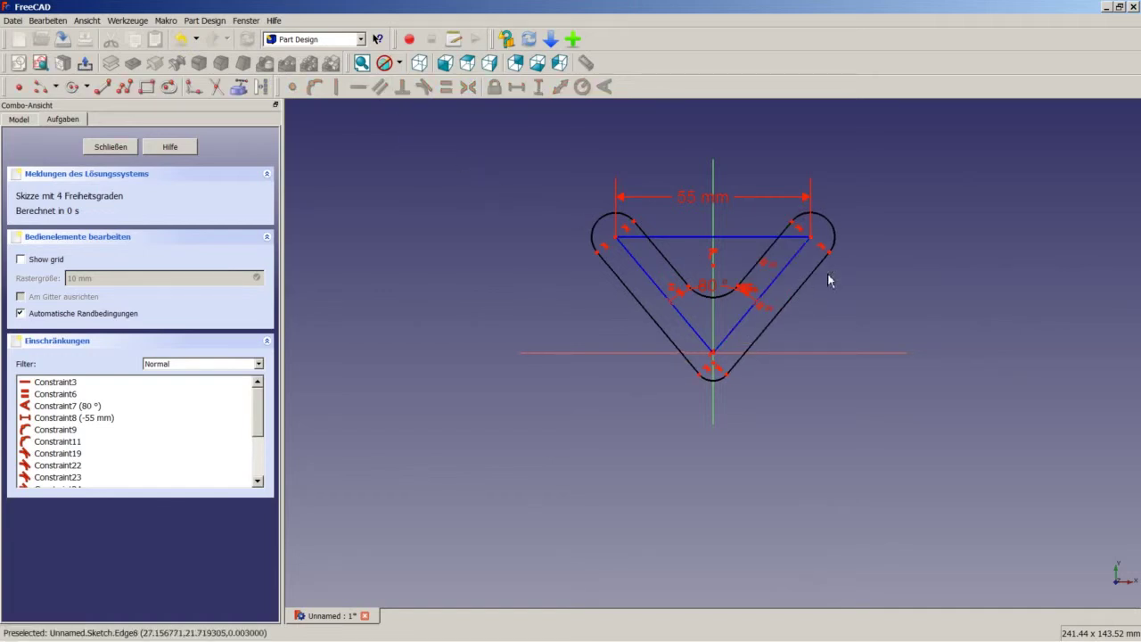
- Make the two top arcs equal, and the inner middle arc equal to the bottom arc
left_click(836, 233)
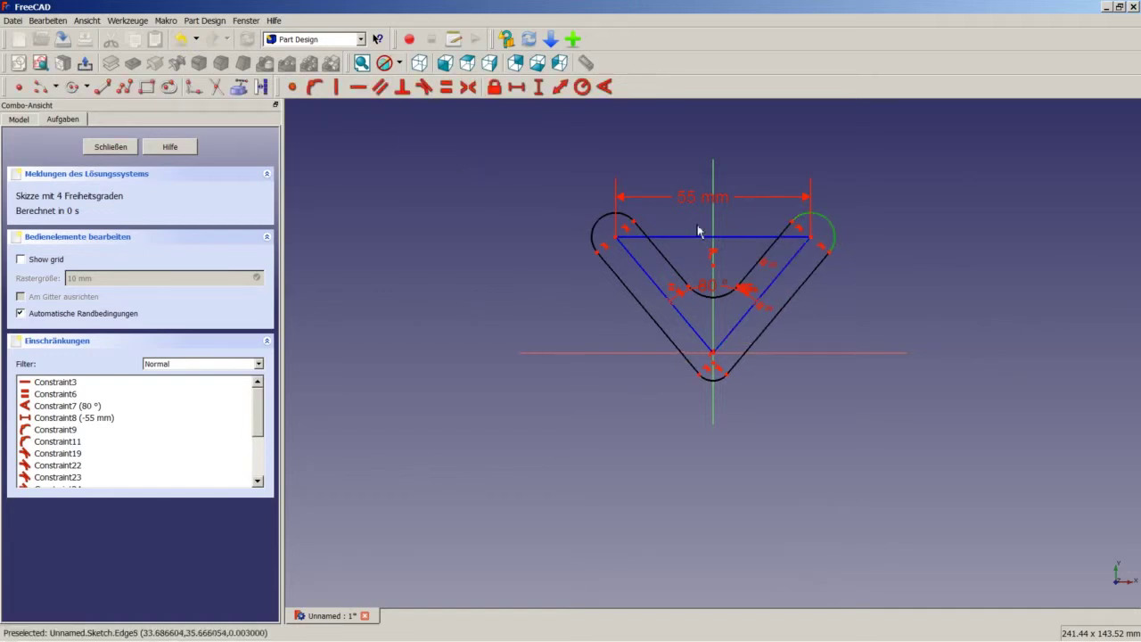
left_click(607, 227)
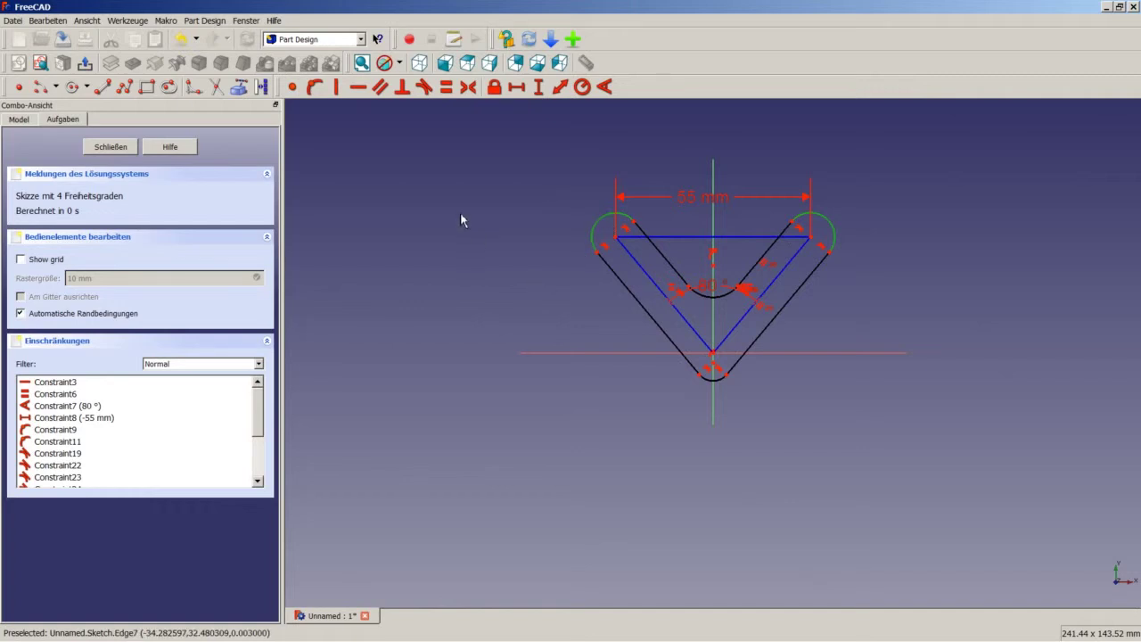
left_click(451, 92)
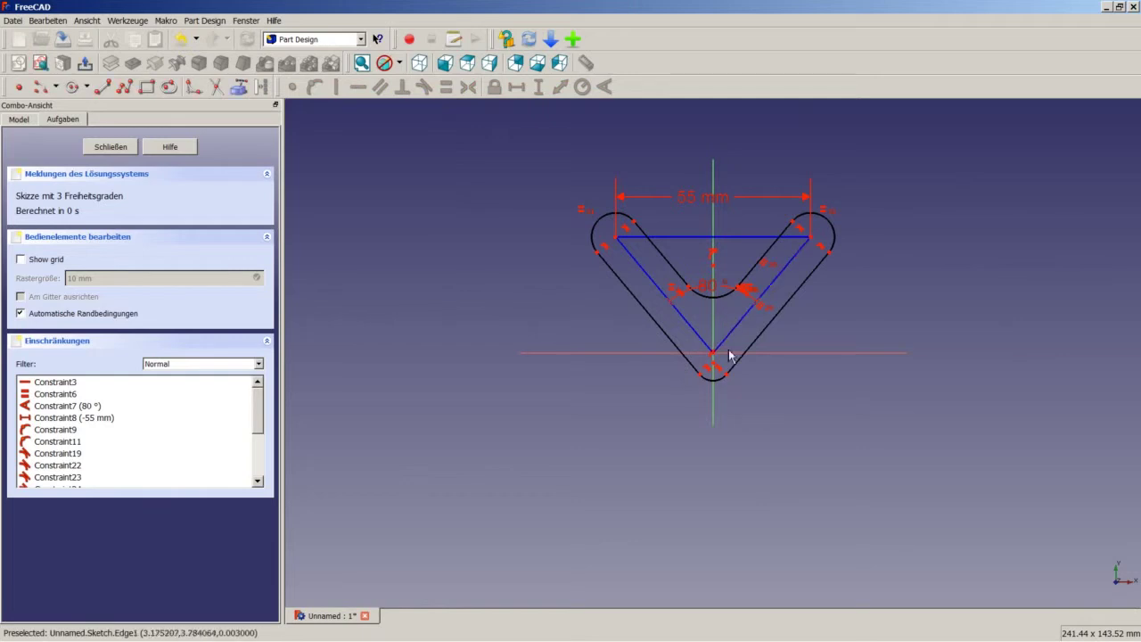
left_click(724, 311)
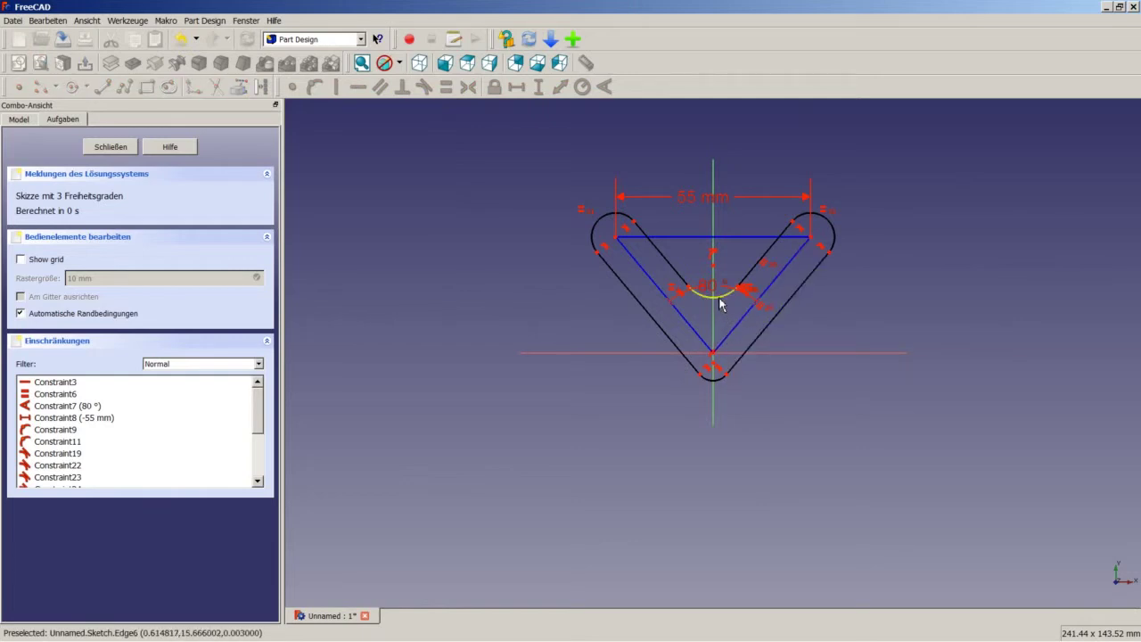
left_click(724, 385)
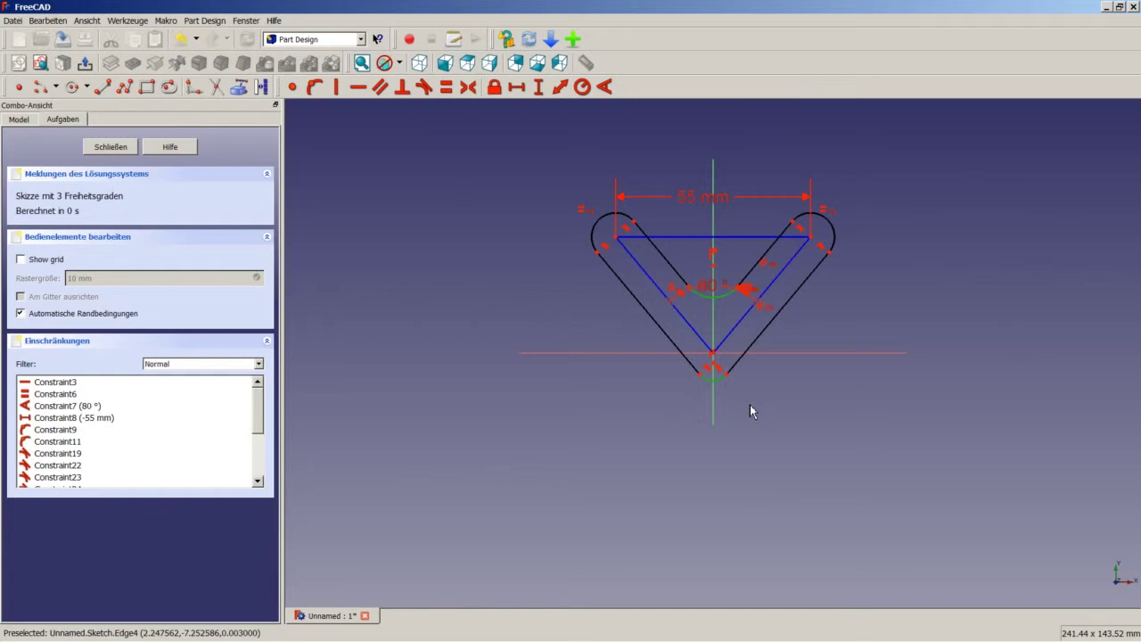
left_click(446, 87)
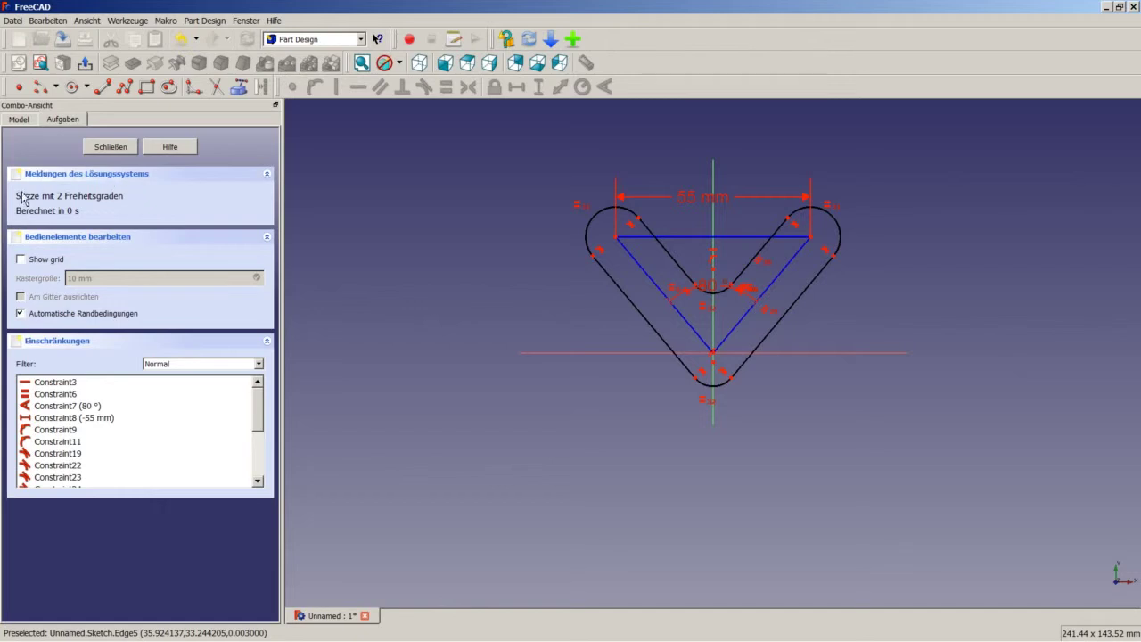
- Add a radius constraint to the top-right arc, trying 25 mm then undoing back to 8.43729 mm
left_click(840, 242)
left_click(583, 88)
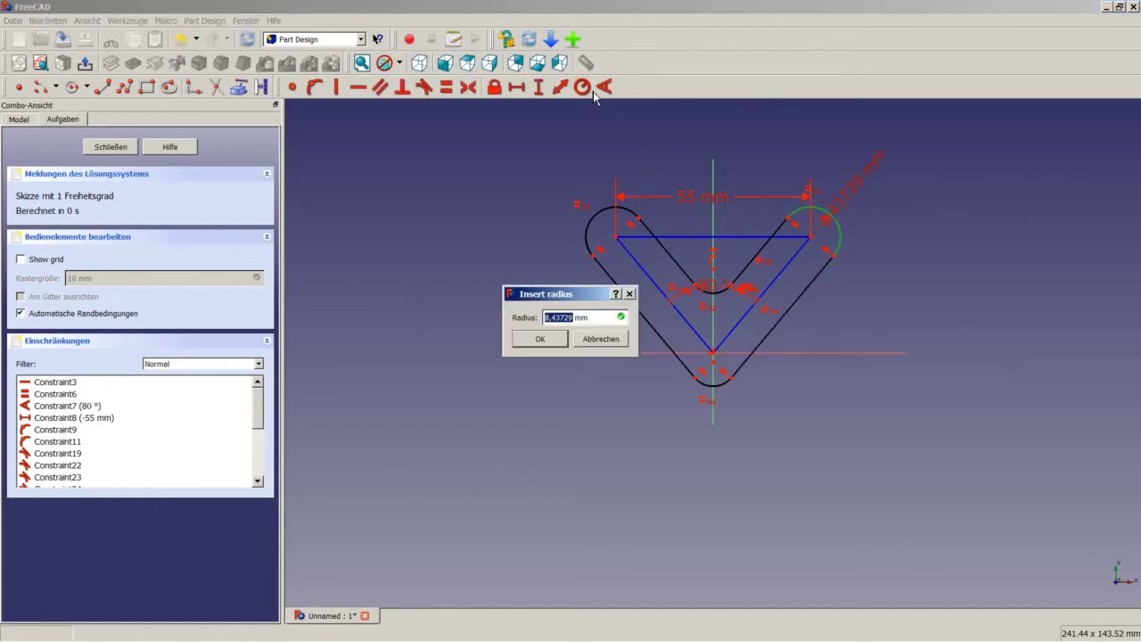
type("25")
key("Return")
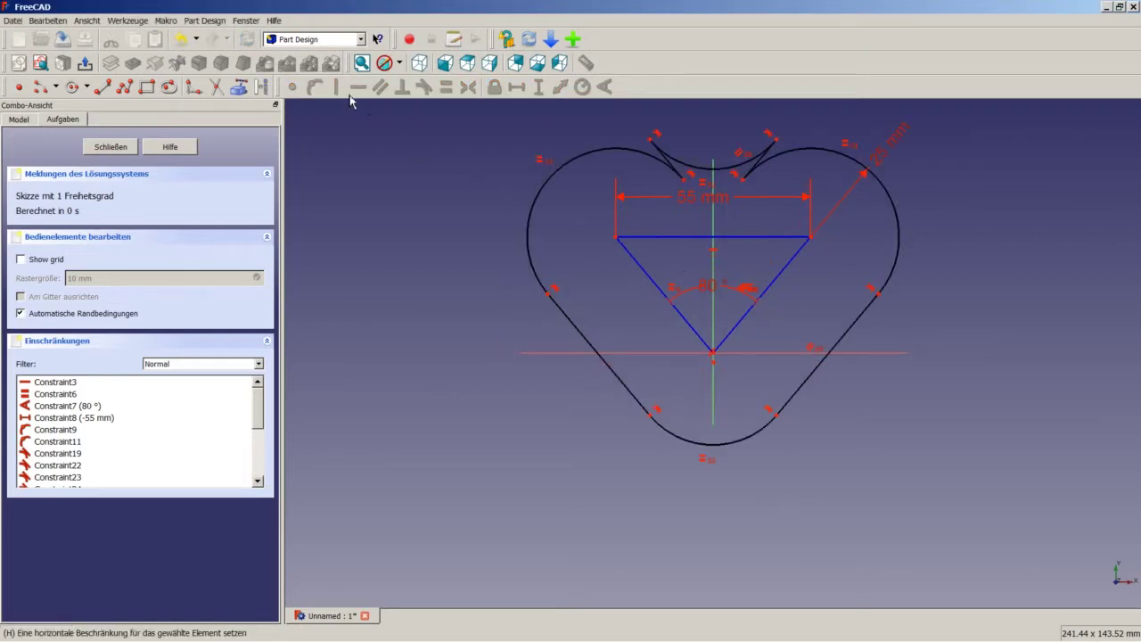
left_click(182, 40)
left_click(183, 40)
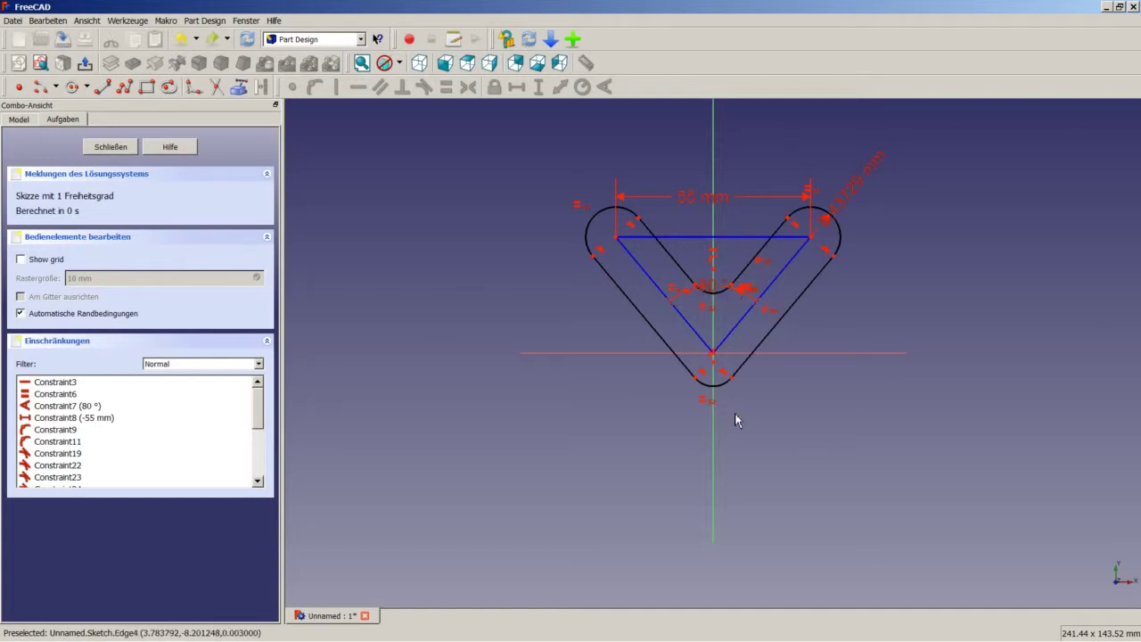
- Give the bottom arc a 3 mm radius and change the top-right arc's radius to 25 mm
left_click(722, 384)
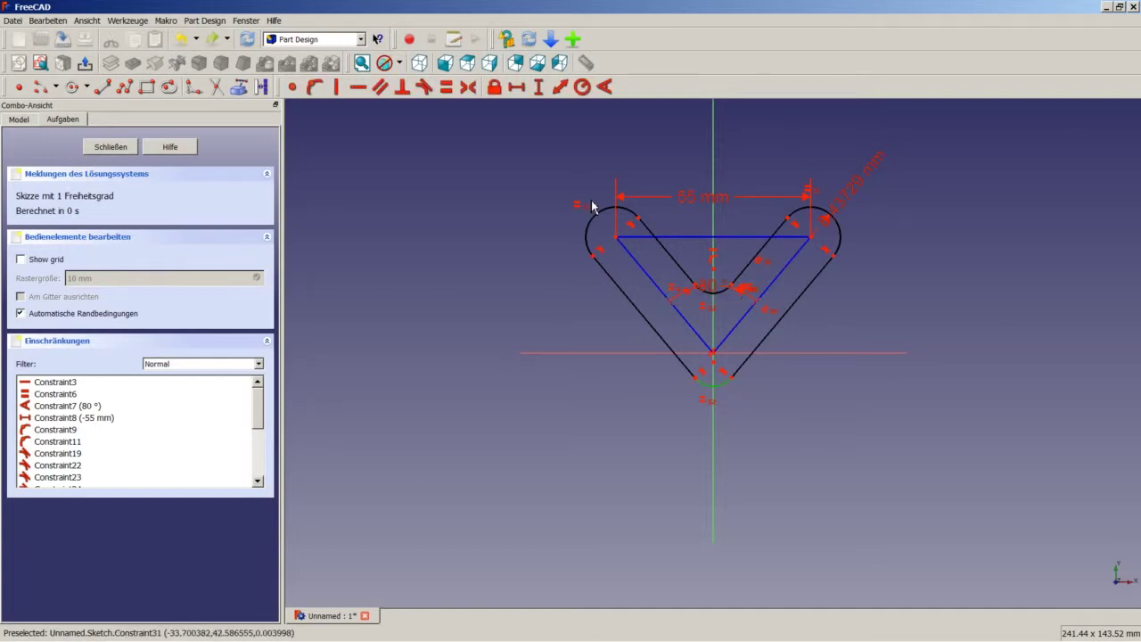
left_click(588, 91)
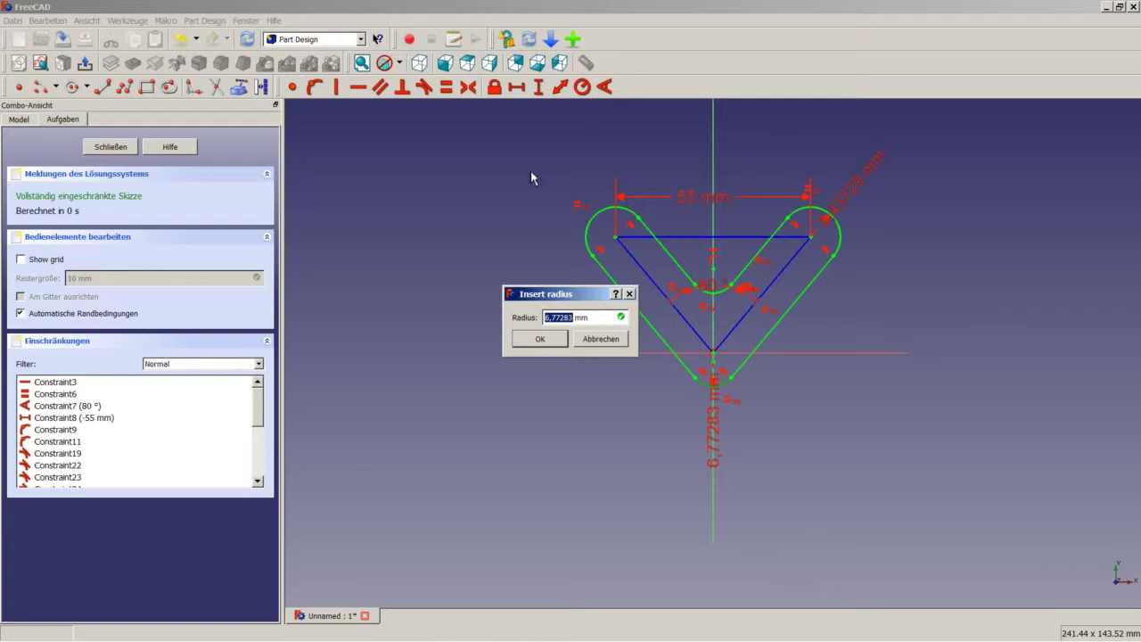
type("3")
key("Return")
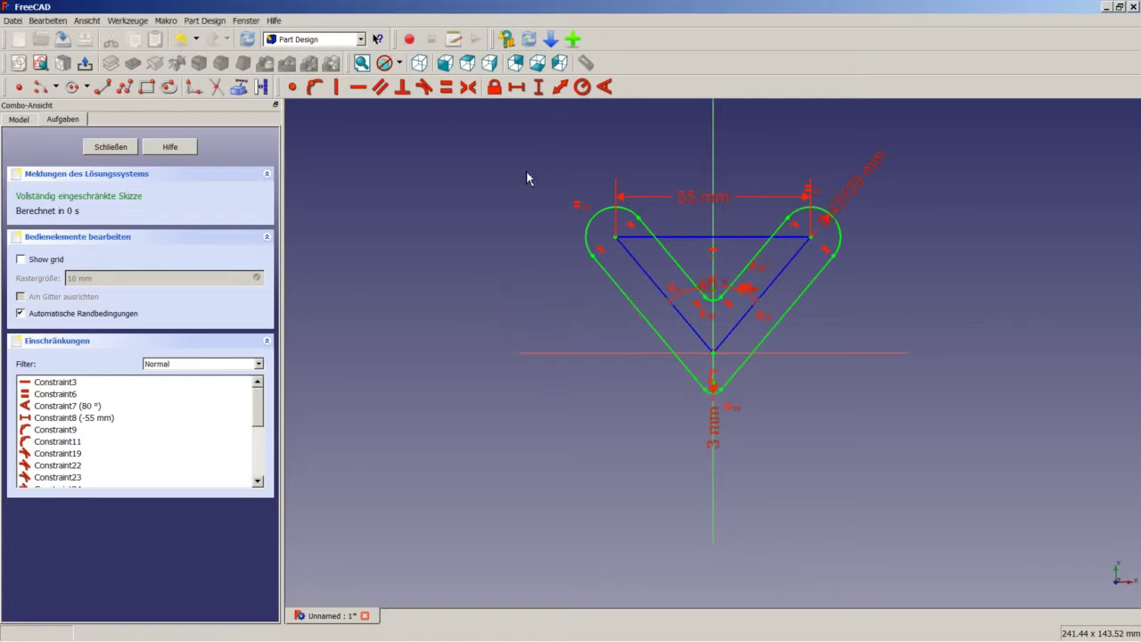
double_click(848, 202)
type("25")
key("Return")
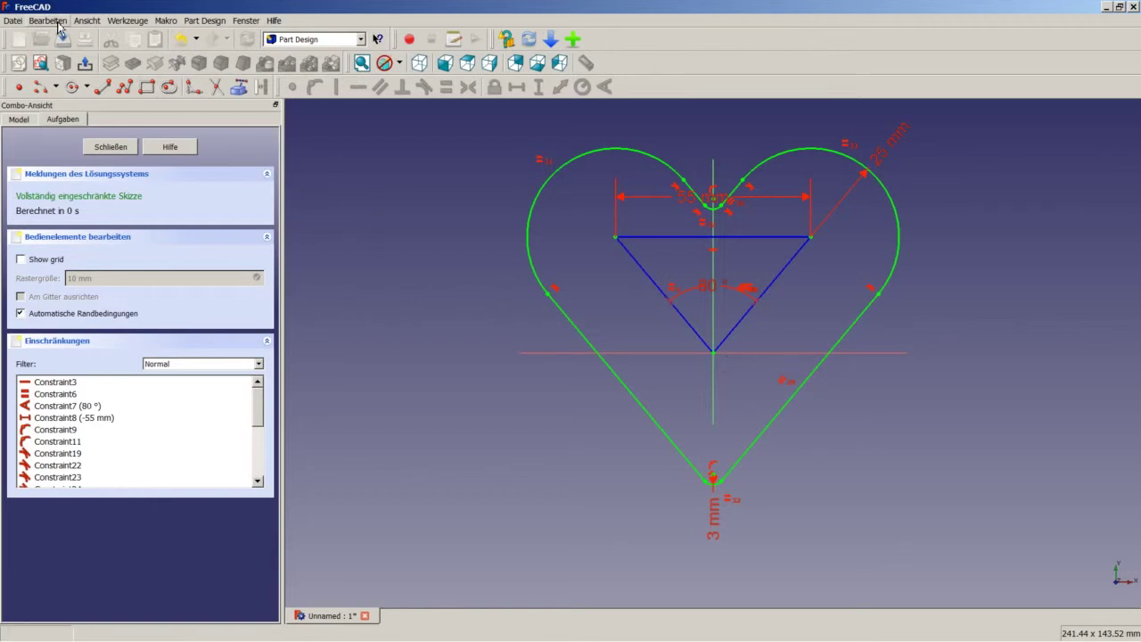
- Open the keyboard customisation settings and pick the Skizze command category
left_click(162, 20)
mouse_move(127, 21)
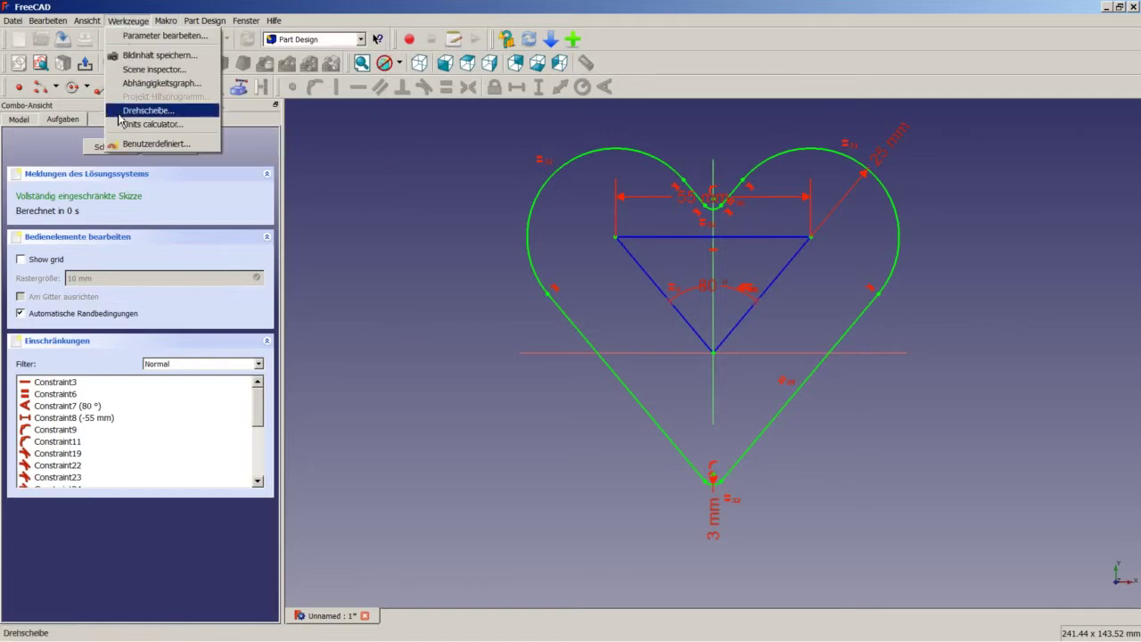
left_click(126, 146)
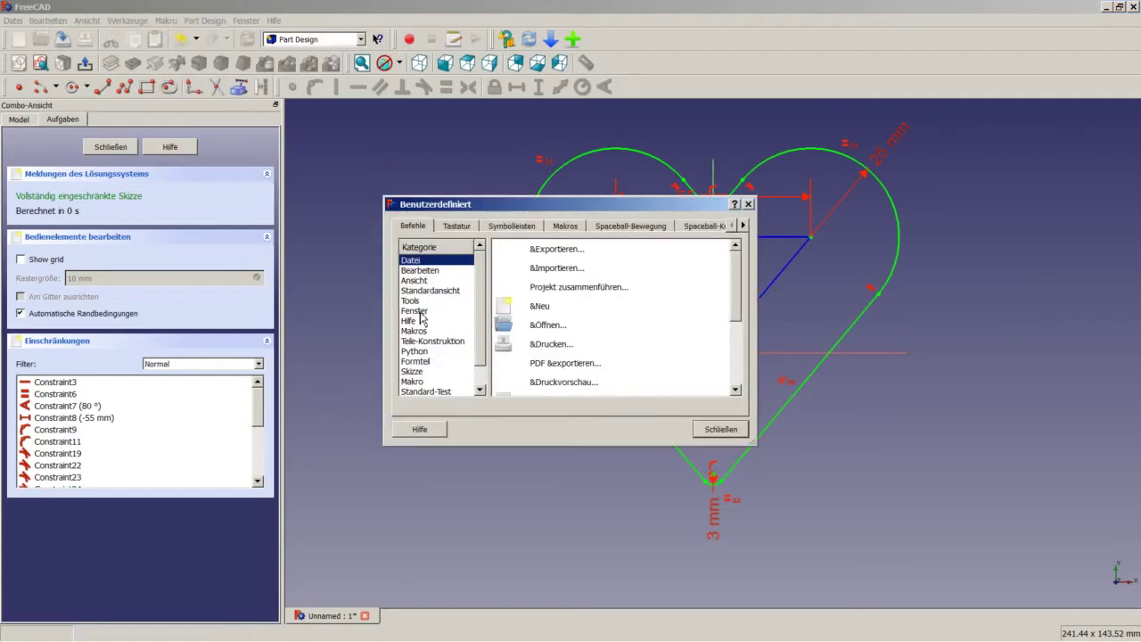
left_click(467, 228)
left_click(487, 259)
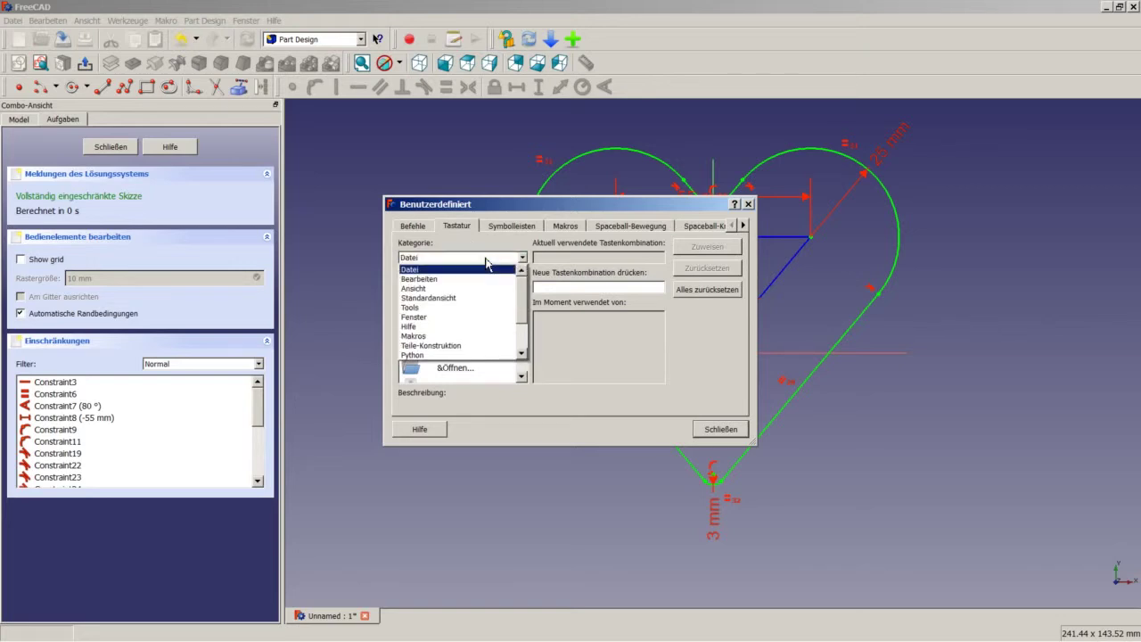
scroll(459, 335, "down", 2)
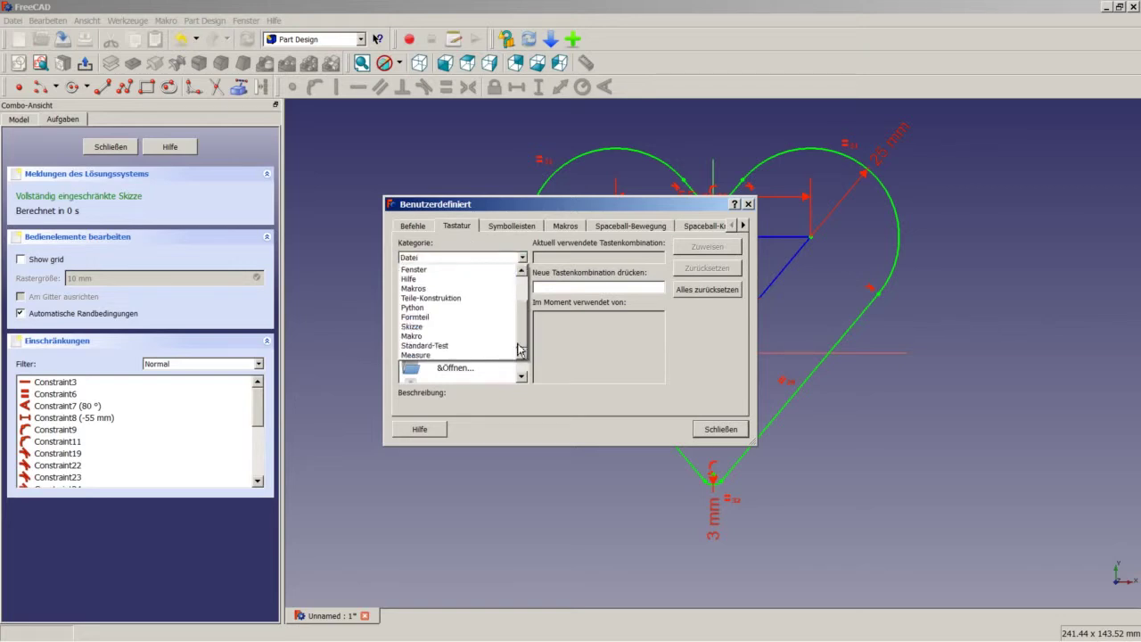
left_click(459, 327)
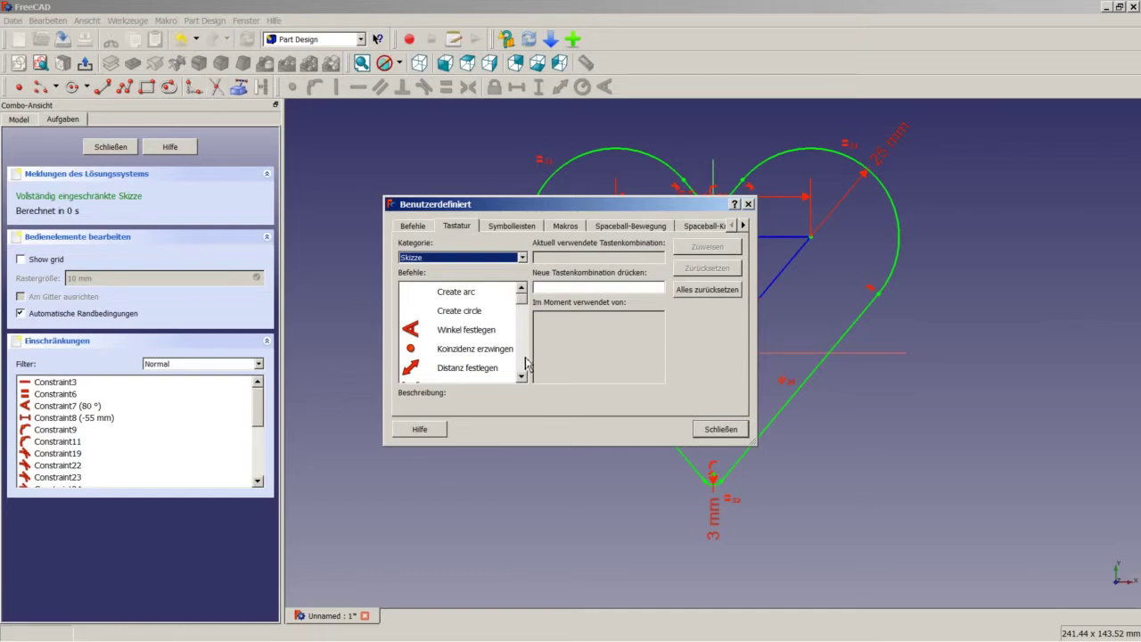
- Look up the shortcuts for Parallelität, Create arc by center and Linie erstellen, then close the window
scroll(526, 363, "down", 2)
scroll(526, 363, "down", 2)
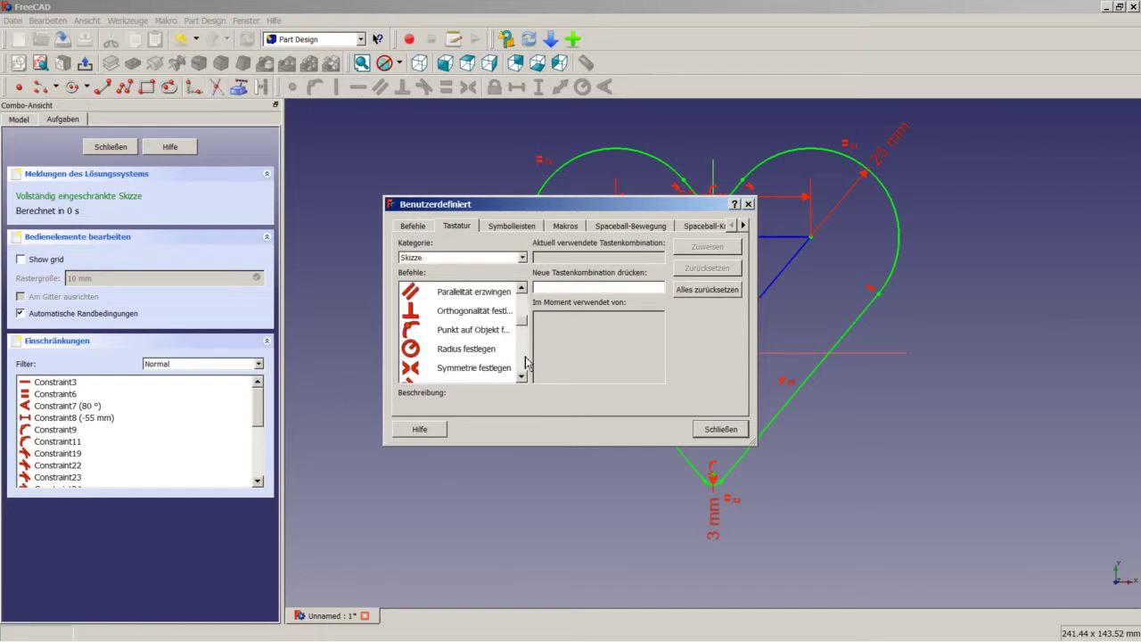
left_click(432, 297)
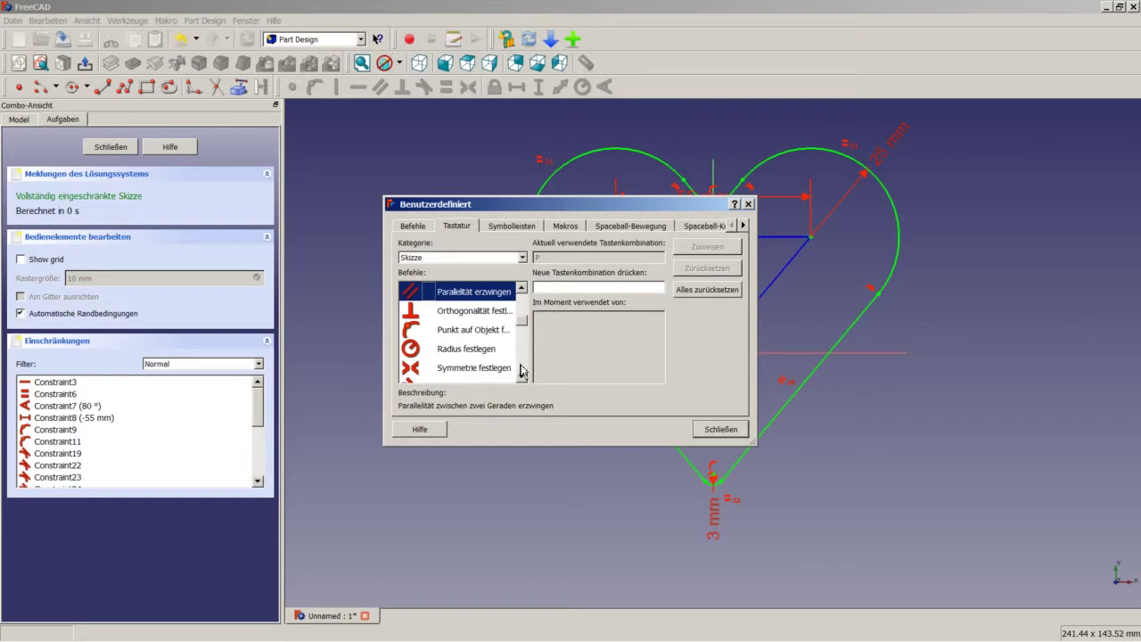
scroll(523, 371, "down", 2)
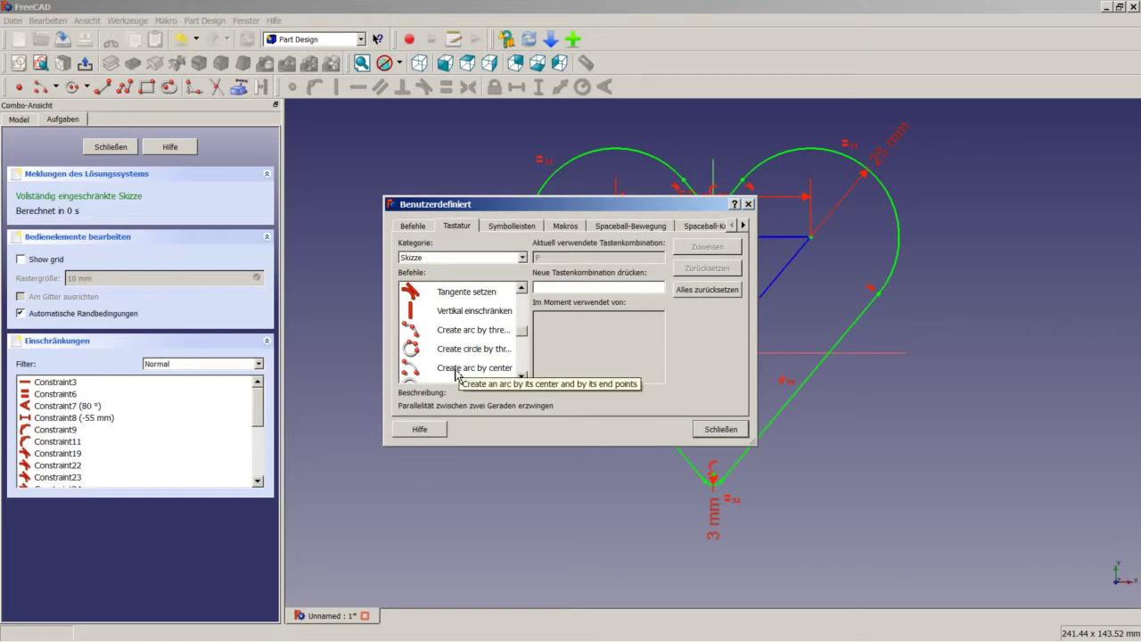
left_click(458, 372)
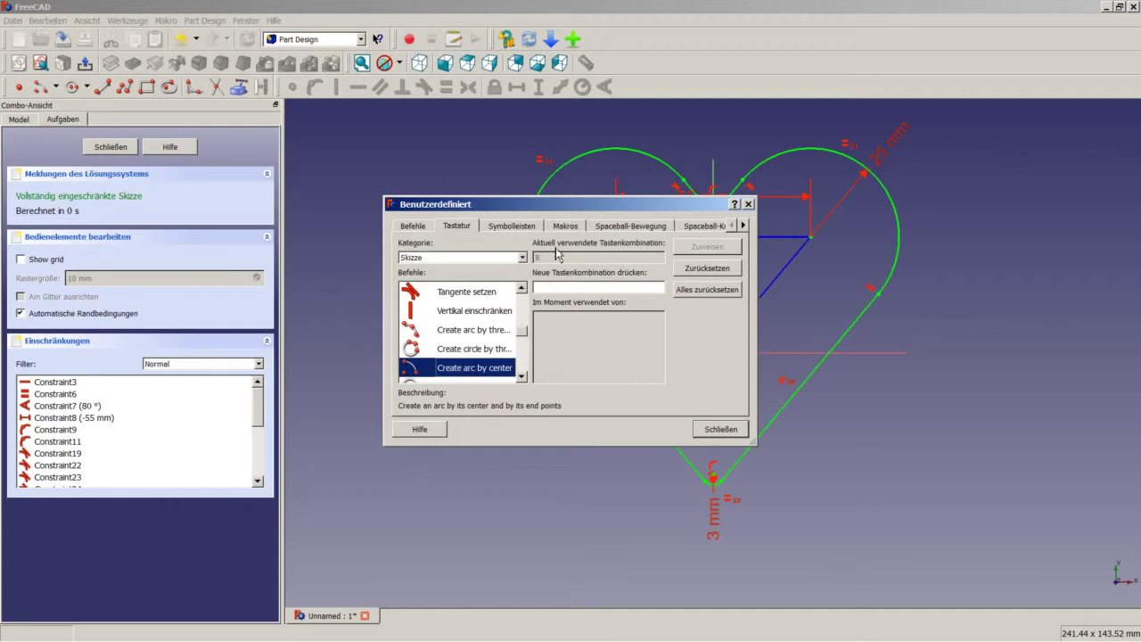
left_click(523, 378)
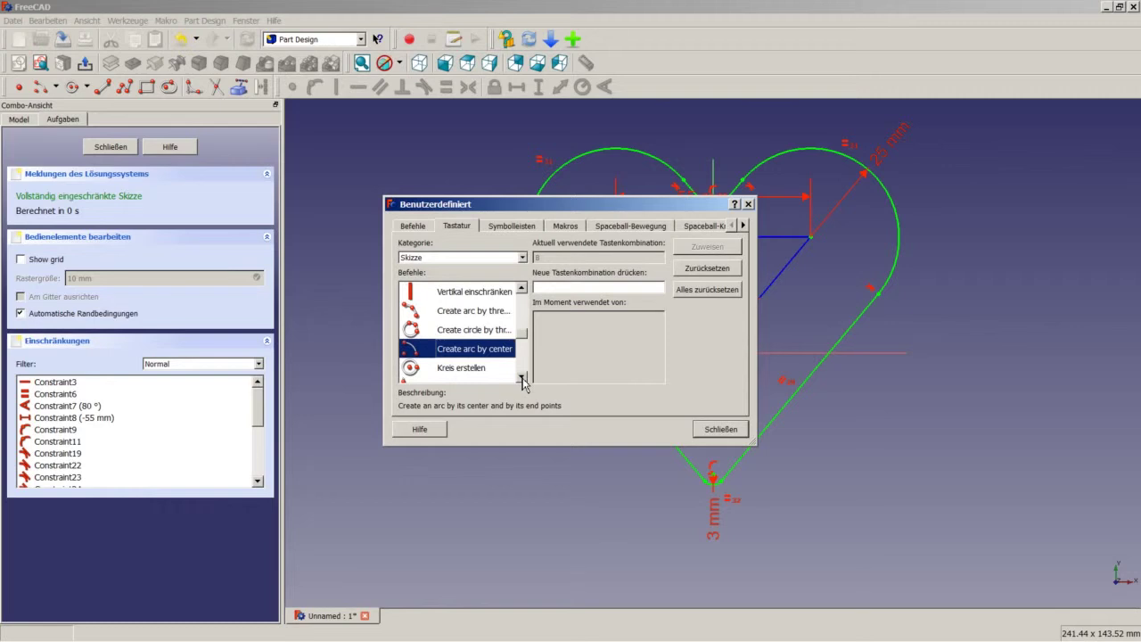
left_click(523, 379)
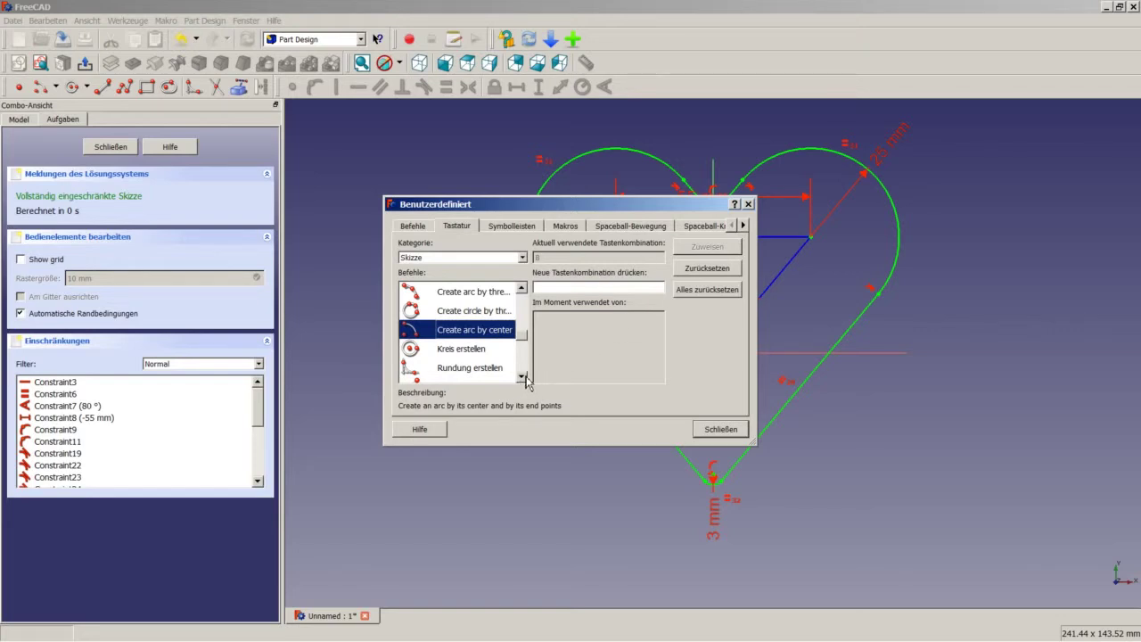
left_click(526, 377)
left_click(526, 377)
left_click(482, 354)
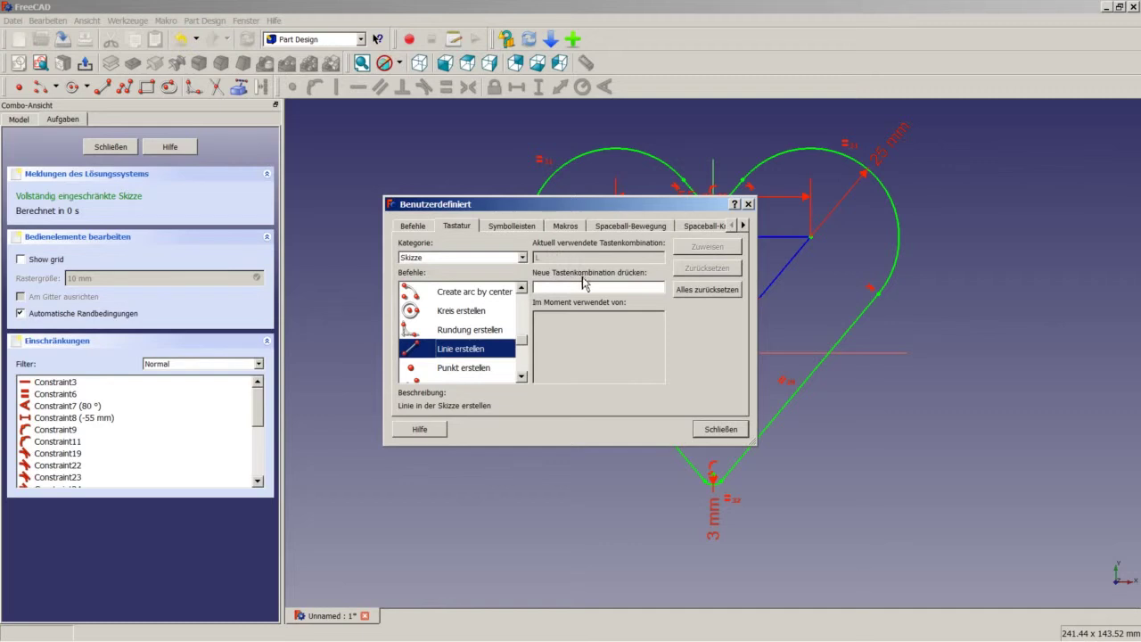
left_click(523, 377)
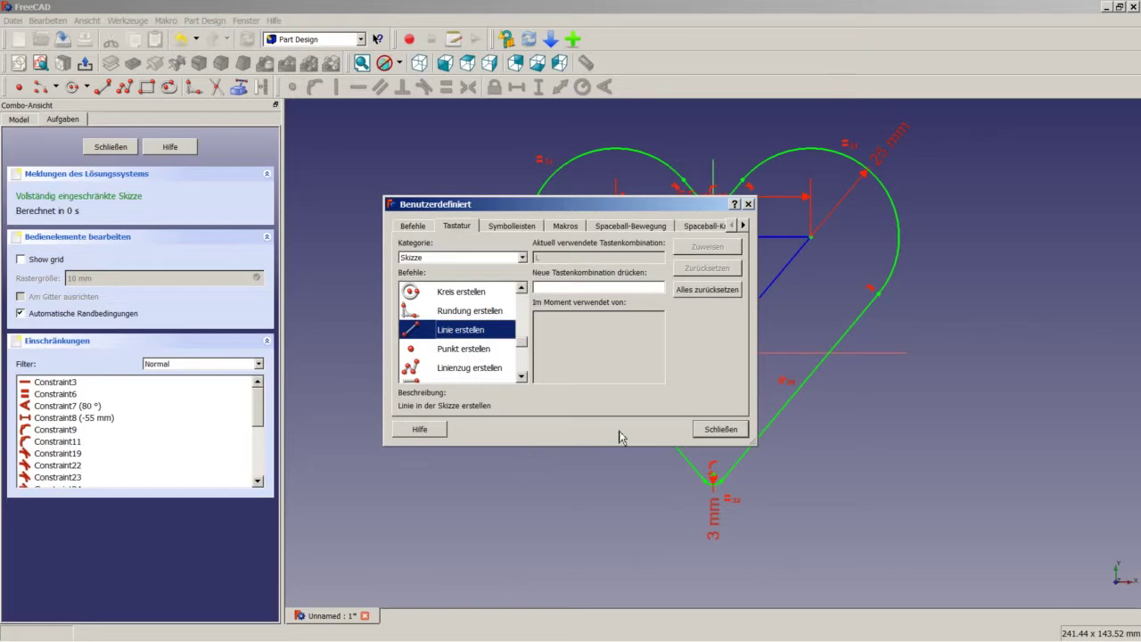
left_click(719, 430)
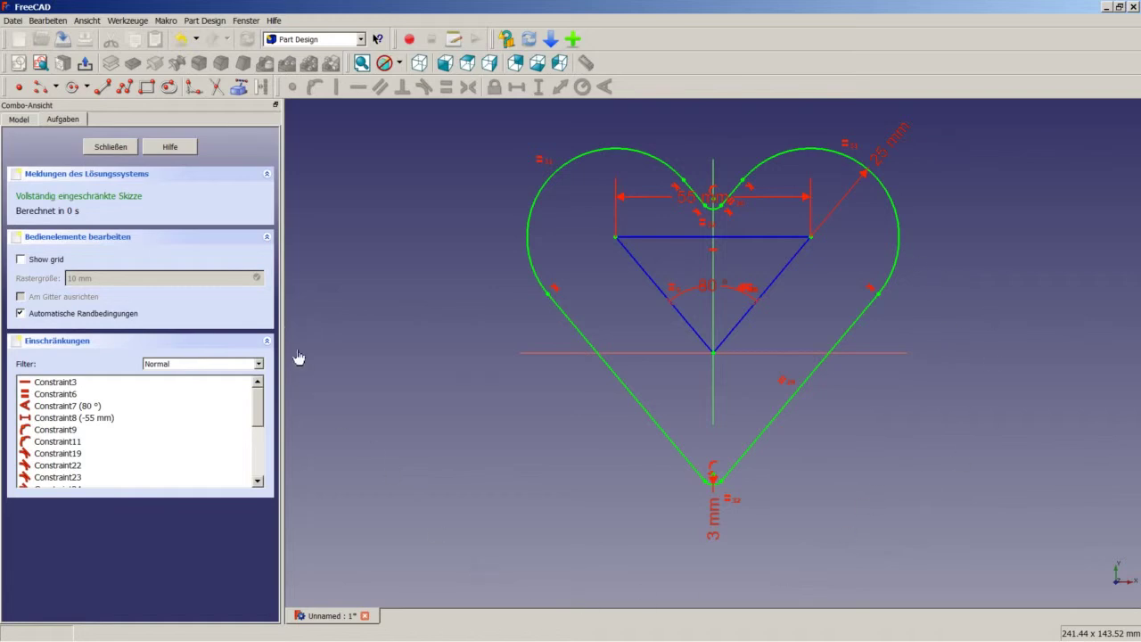
- Close the heart sketch and pad it 20 mm thick
left_click(113, 148)
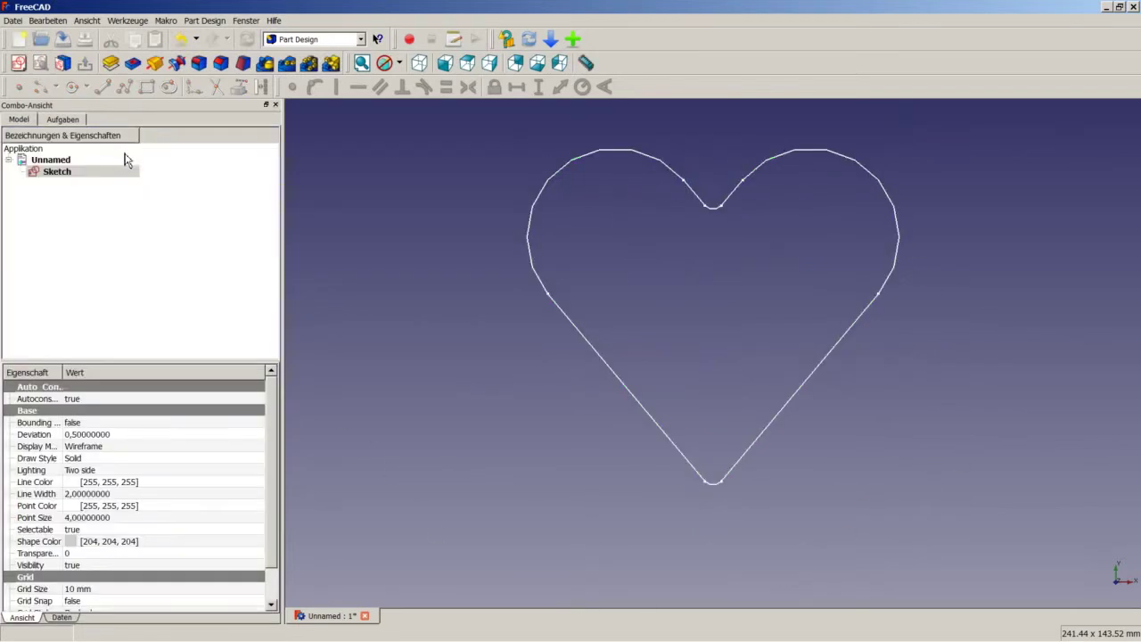
left_click(111, 63)
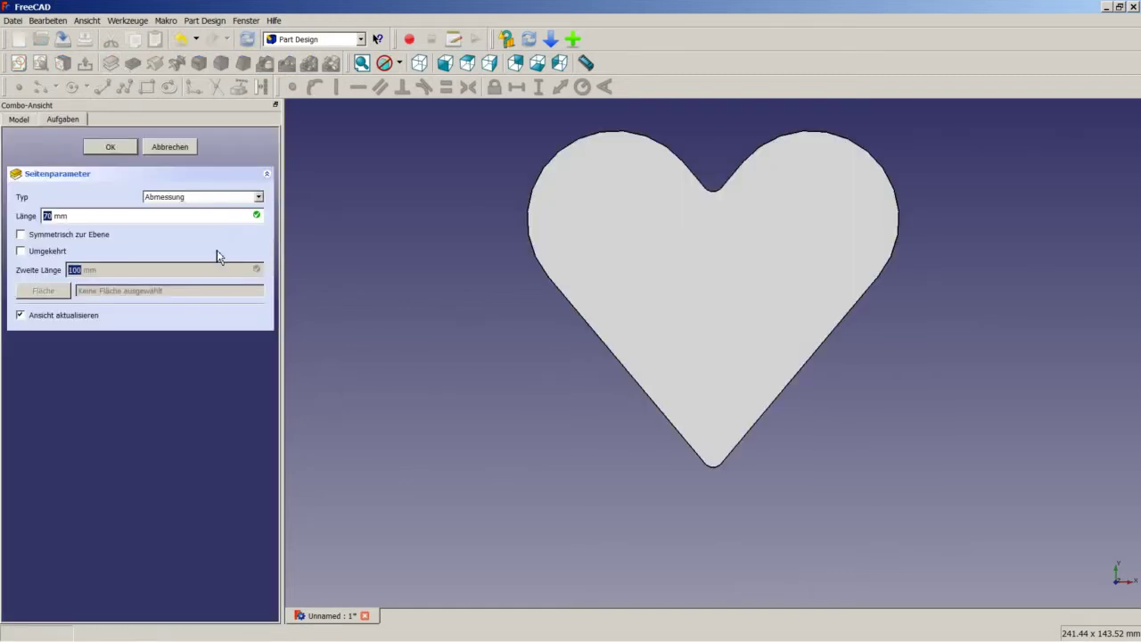
type("2")
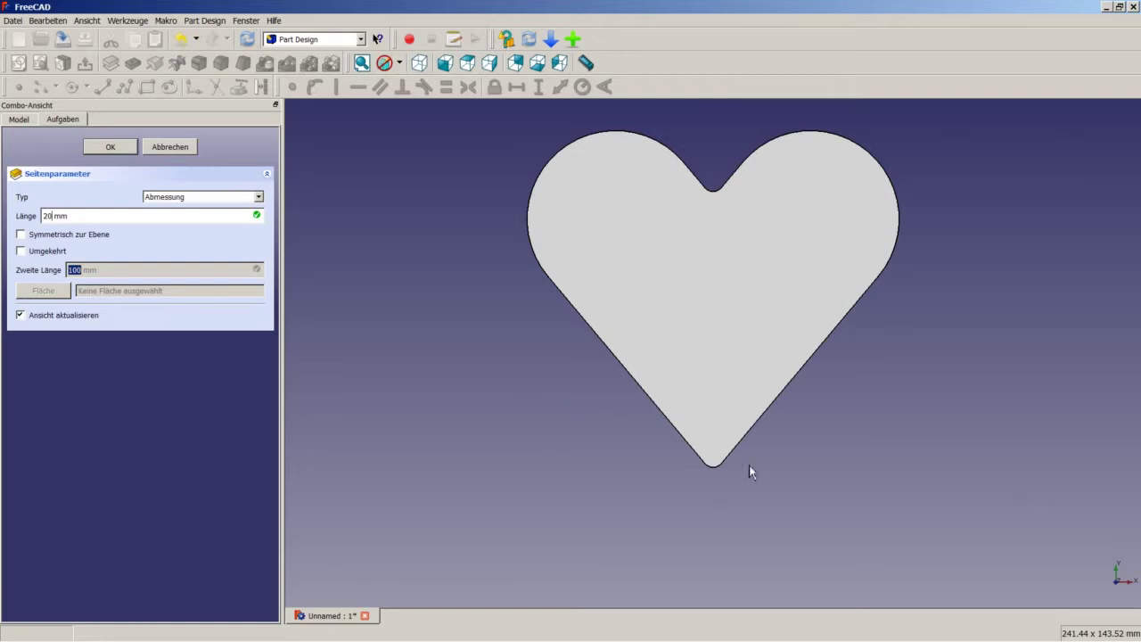
left_click(117, 150)
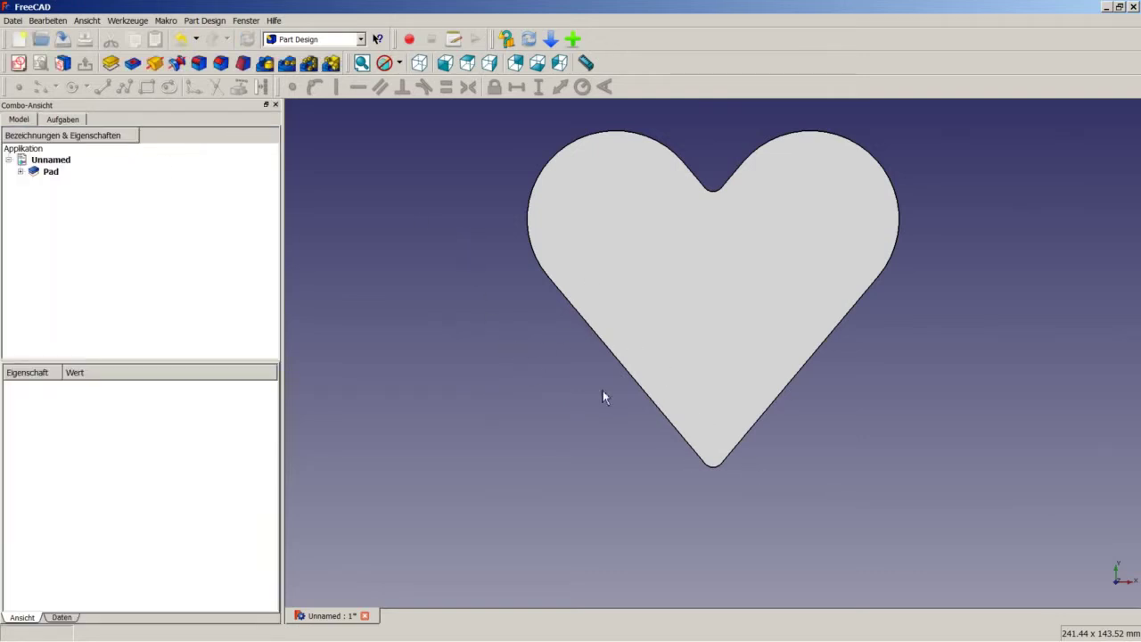
- Show the heart pad in isometric view, fit it to the screen, and select its top face
left_click(420, 63)
right_click(554, 357)
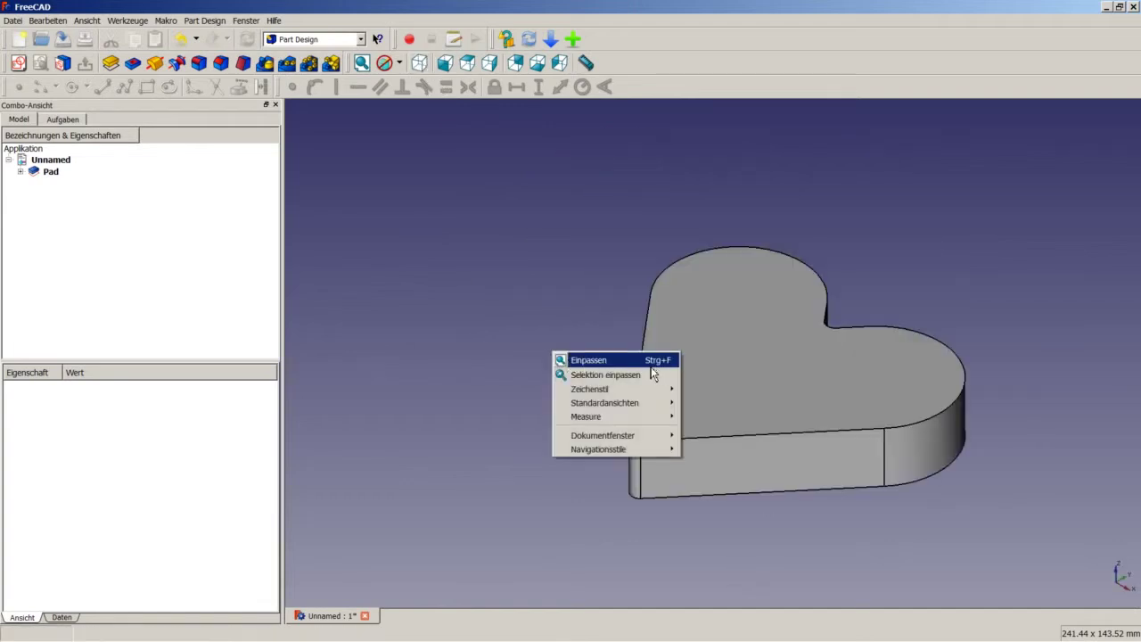
left_click(584, 359)
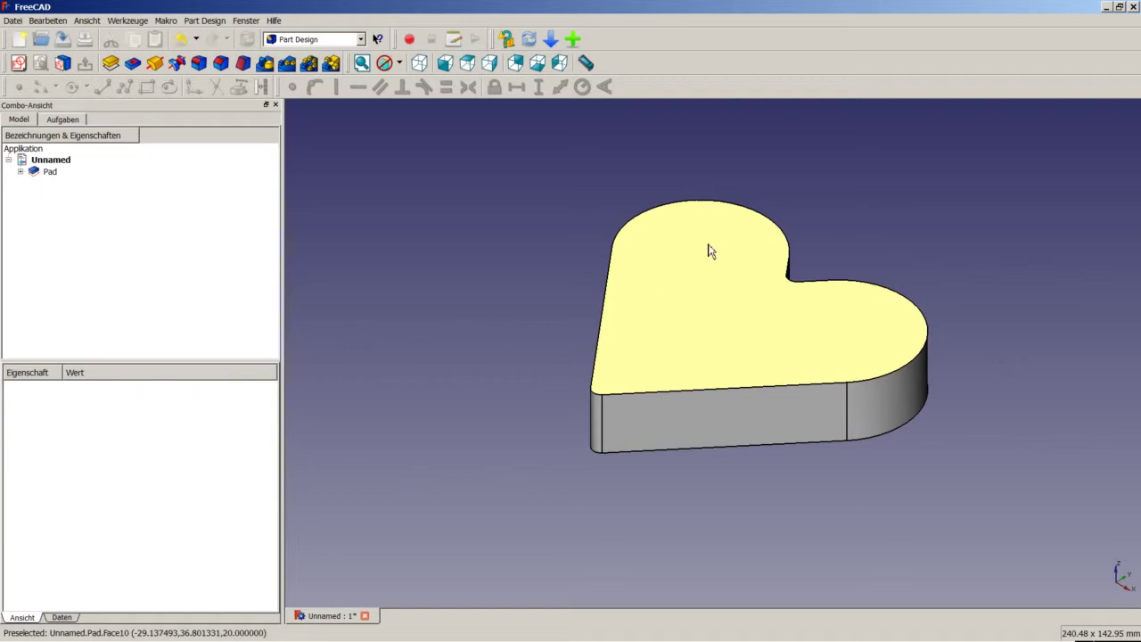
left_click(688, 317)
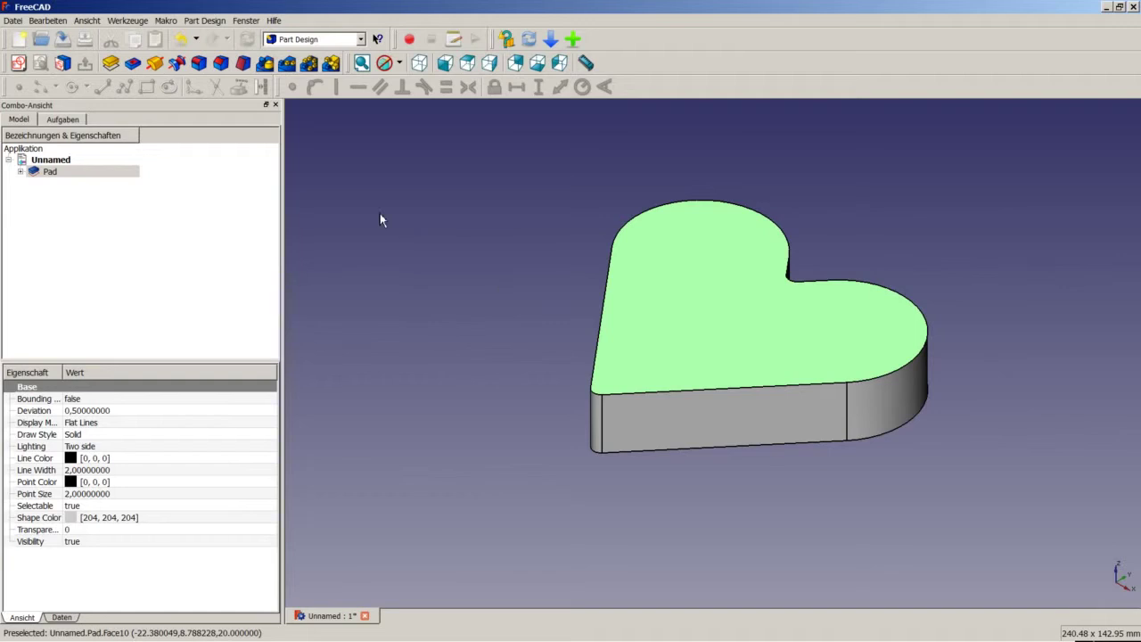
- Start a new sketch on the top face and draw a closed polyline triangle from the origin
left_click(18, 64)
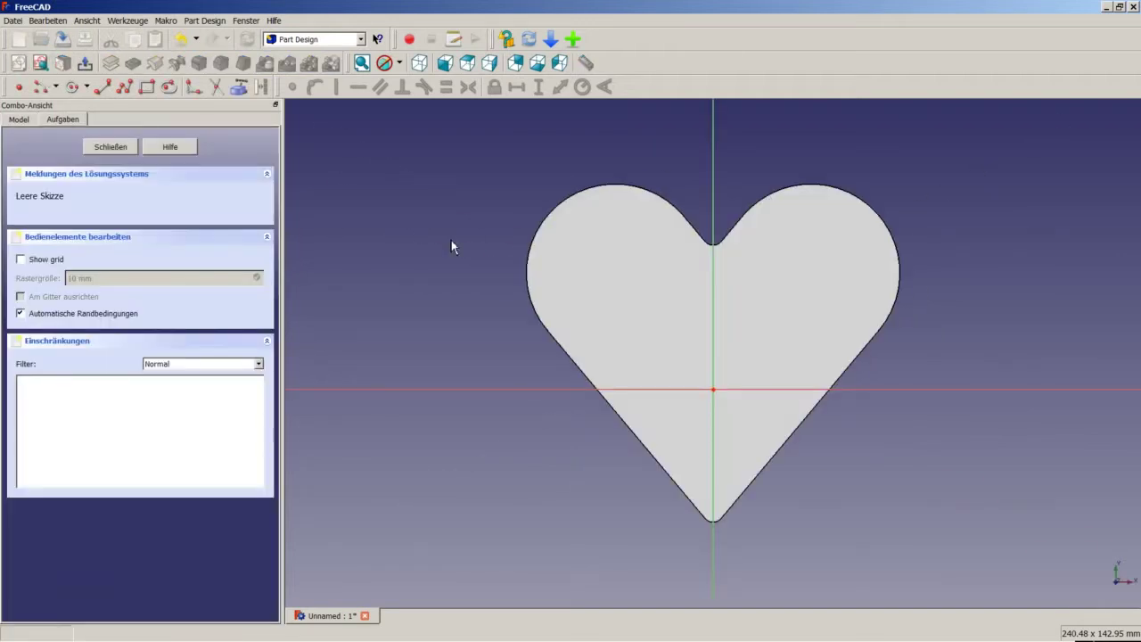
left_click(124, 86)
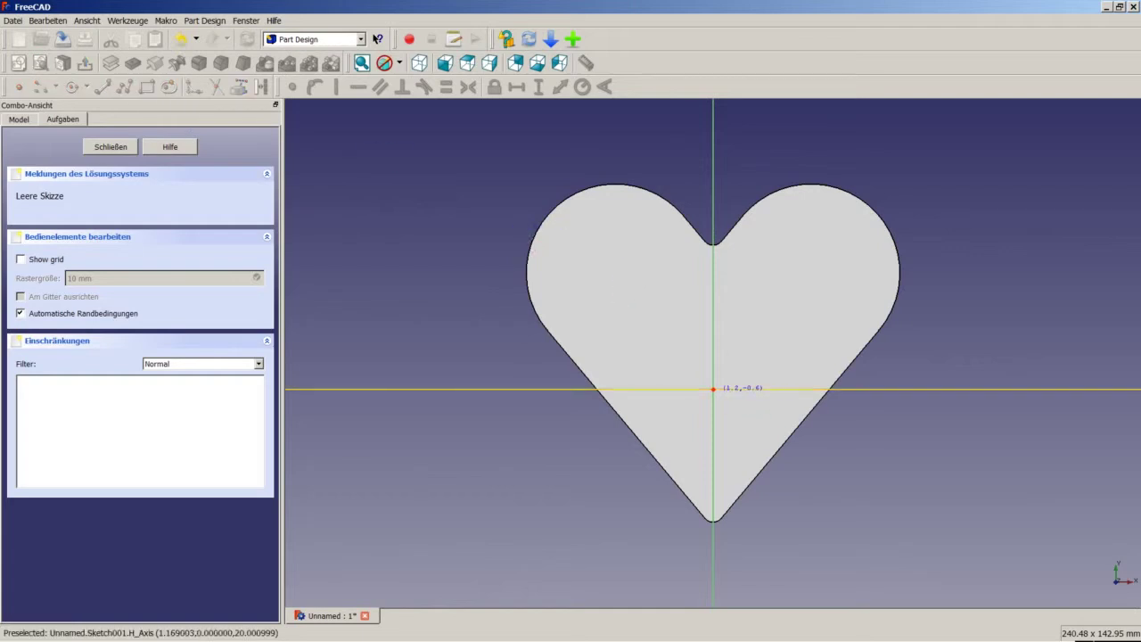
left_click(714, 390)
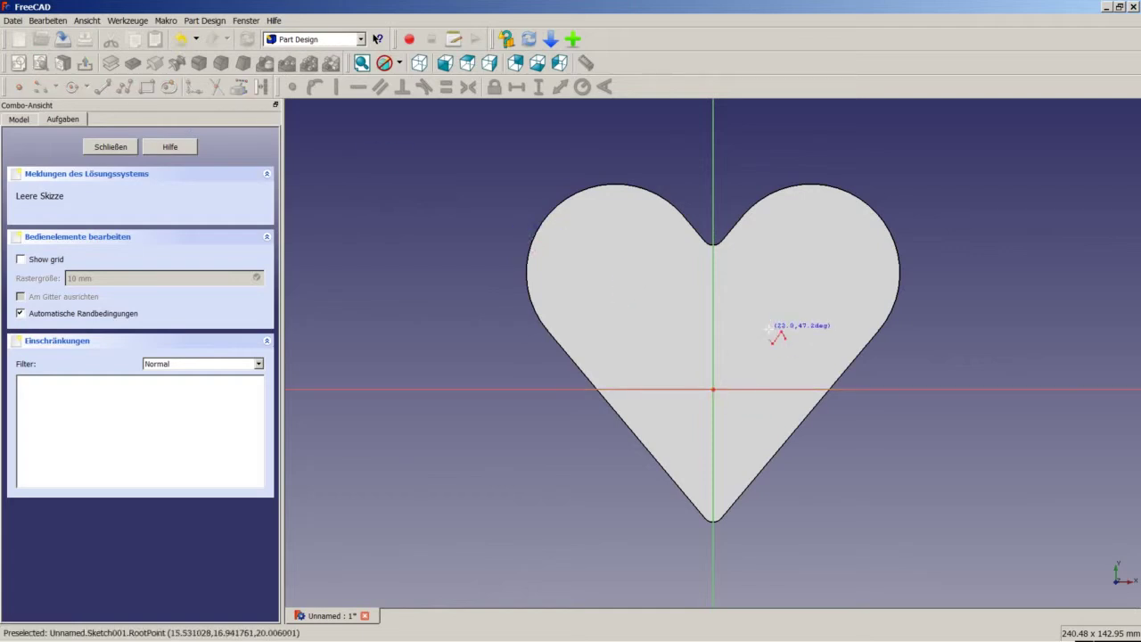
left_click(772, 324)
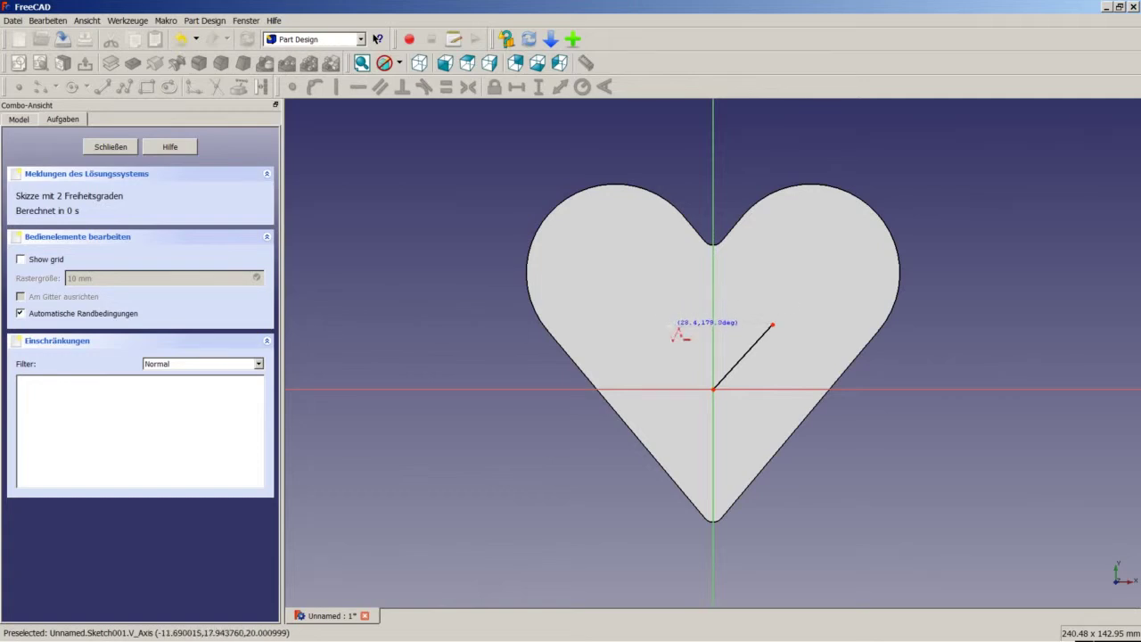
left_click(671, 325)
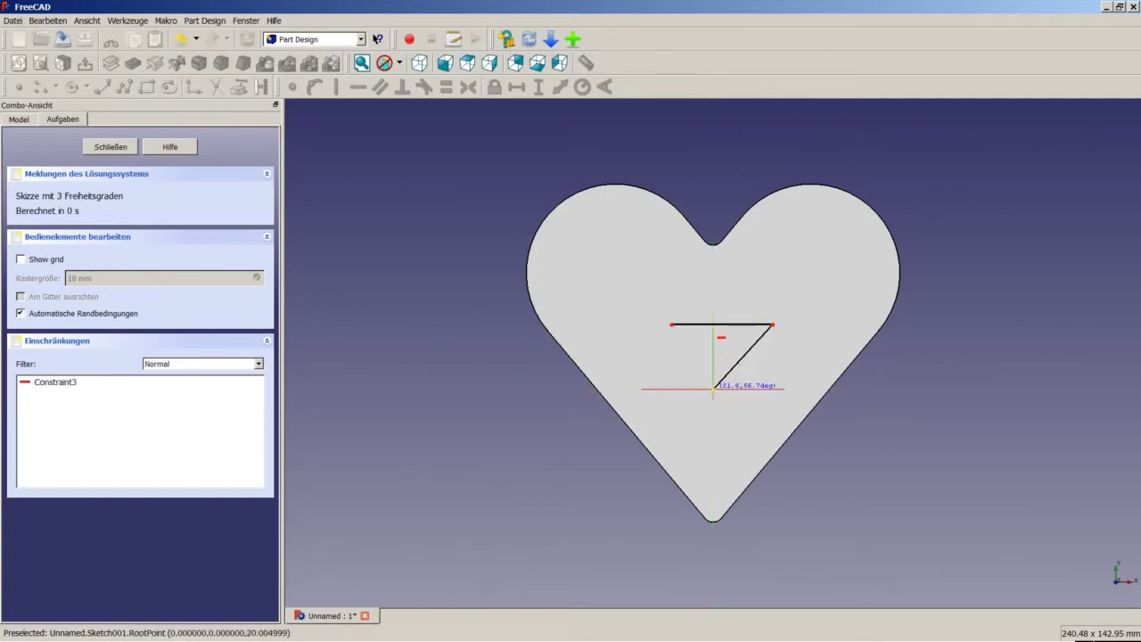
left_click(714, 389)
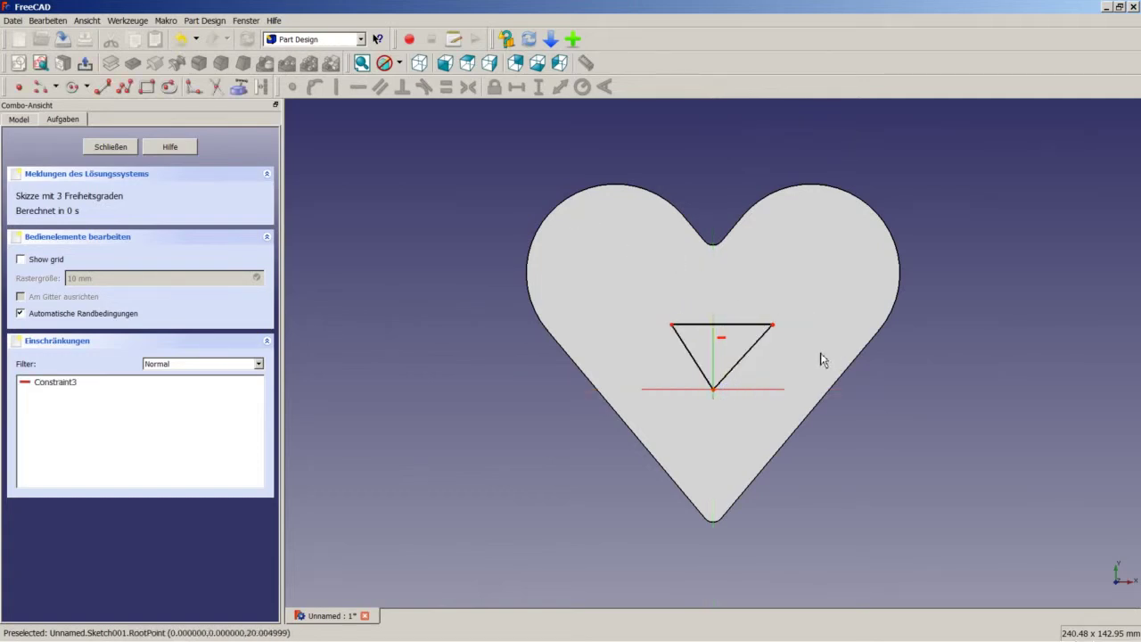
left_click(734, 367)
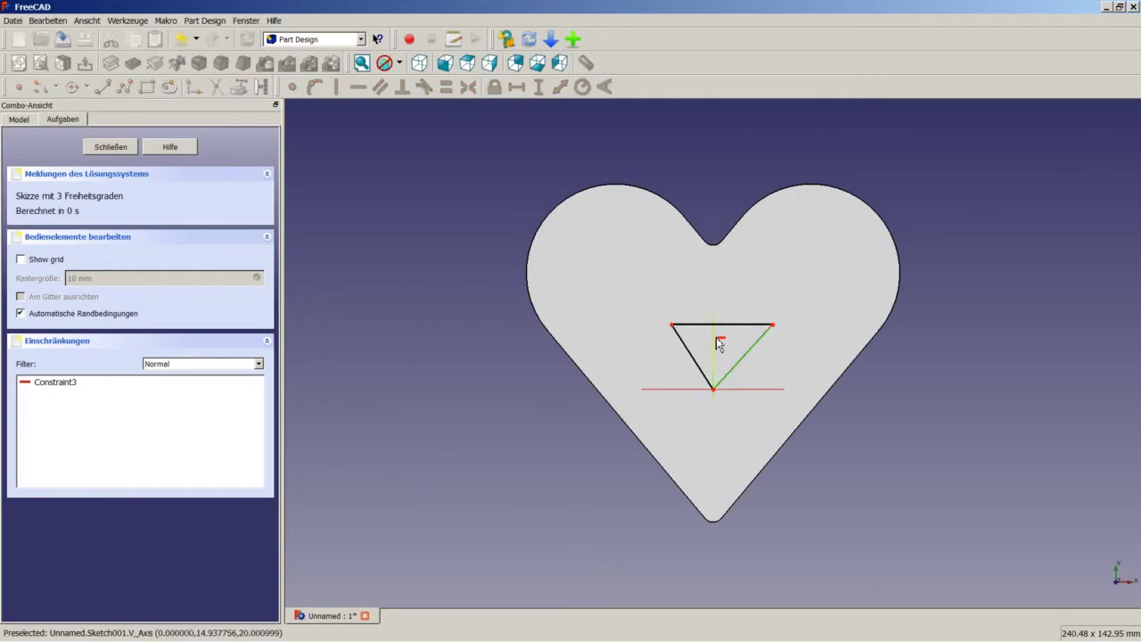
left_click(696, 366)
left_click(683, 325)
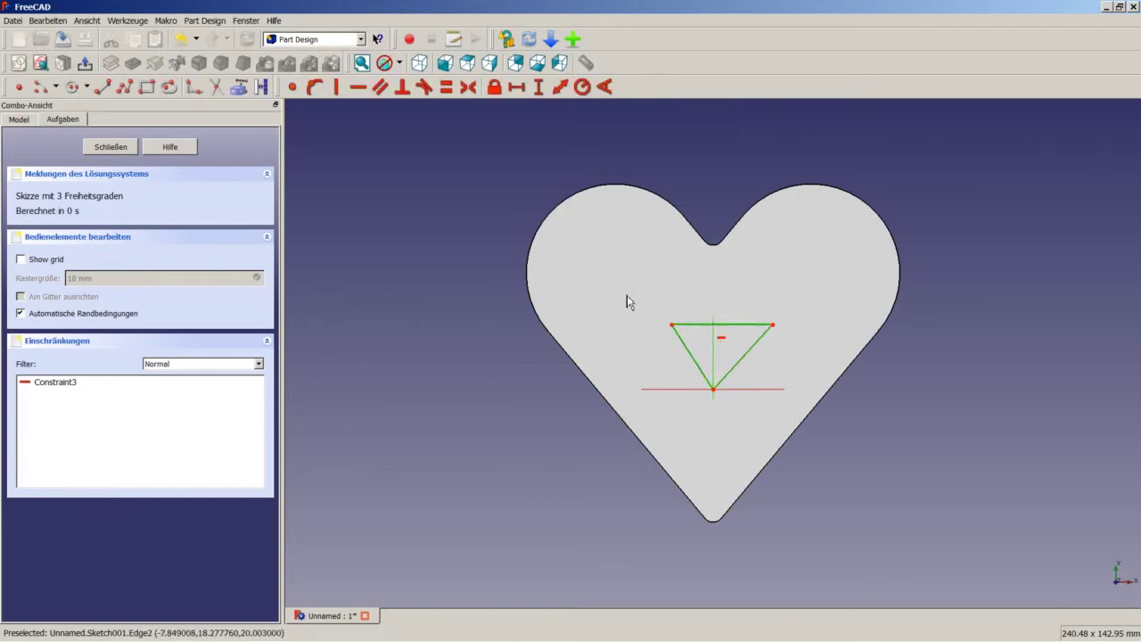
left_click(406, 175)
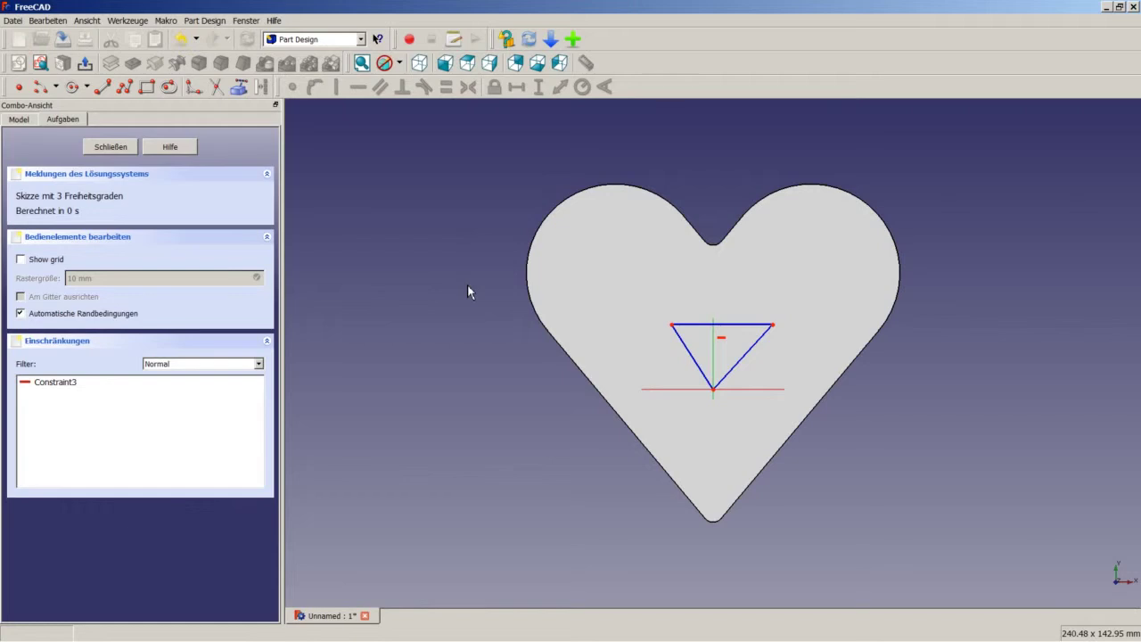
- Make the two slanted triangle sides equal and set an 80° angle between them
left_click(724, 376)
left_click(707, 379)
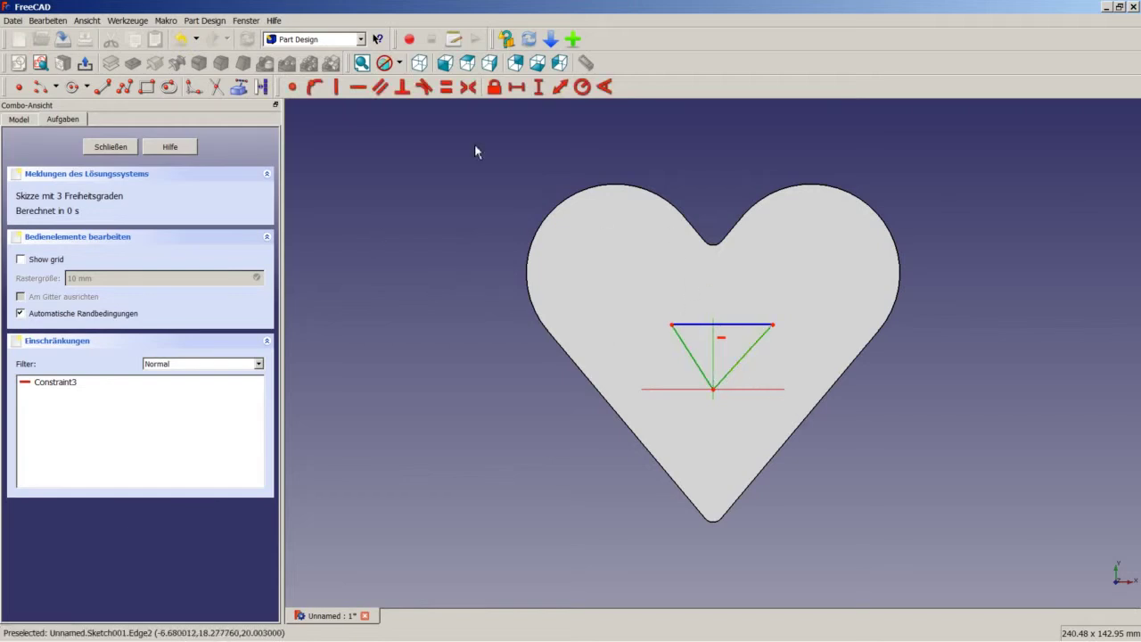
left_click(446, 86)
left_click(724, 374)
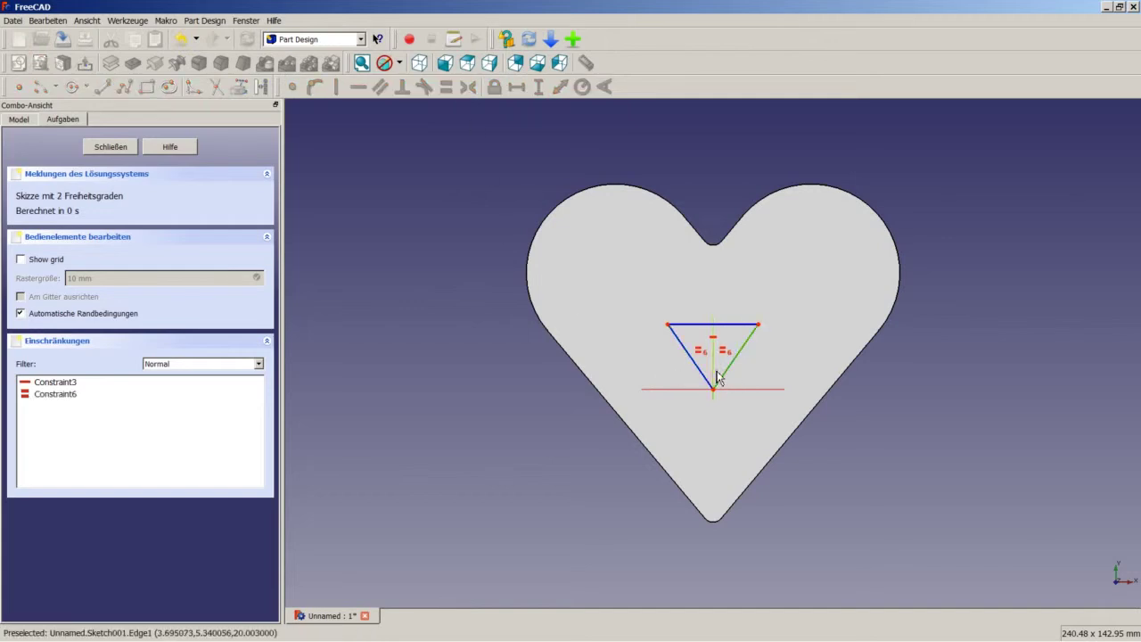
left_click(702, 378)
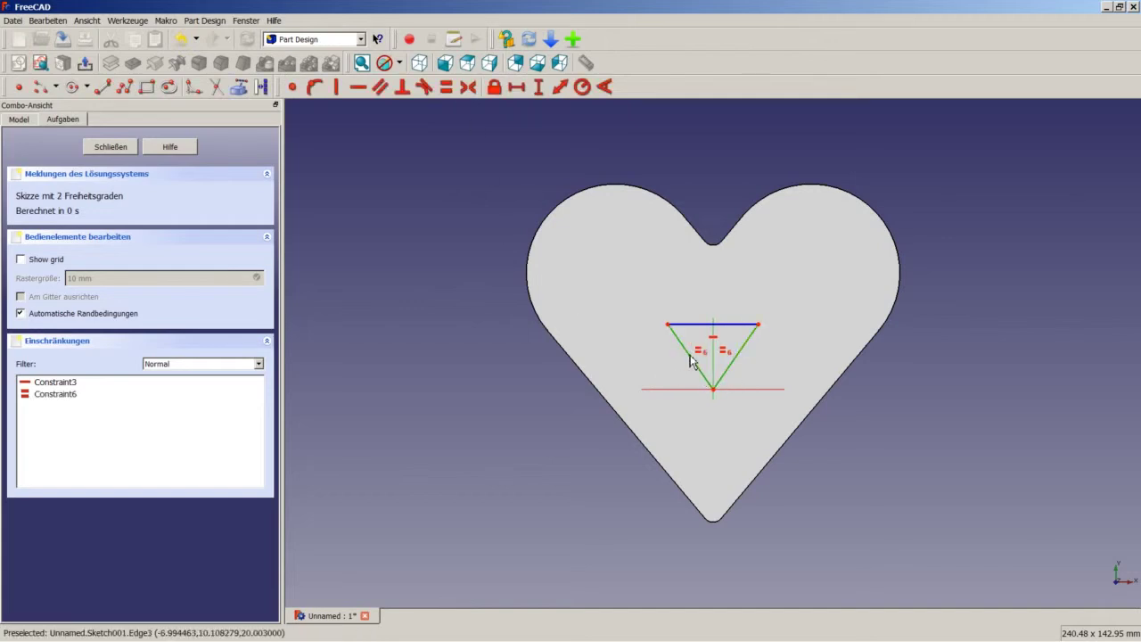
left_click(607, 88)
type("80")
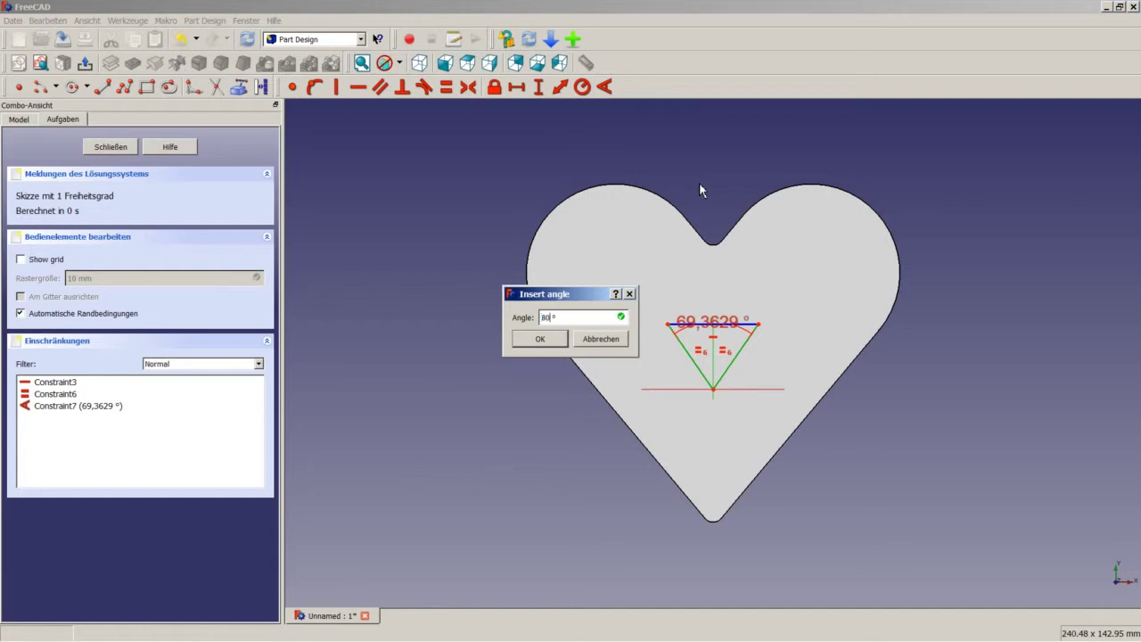
key("Return")
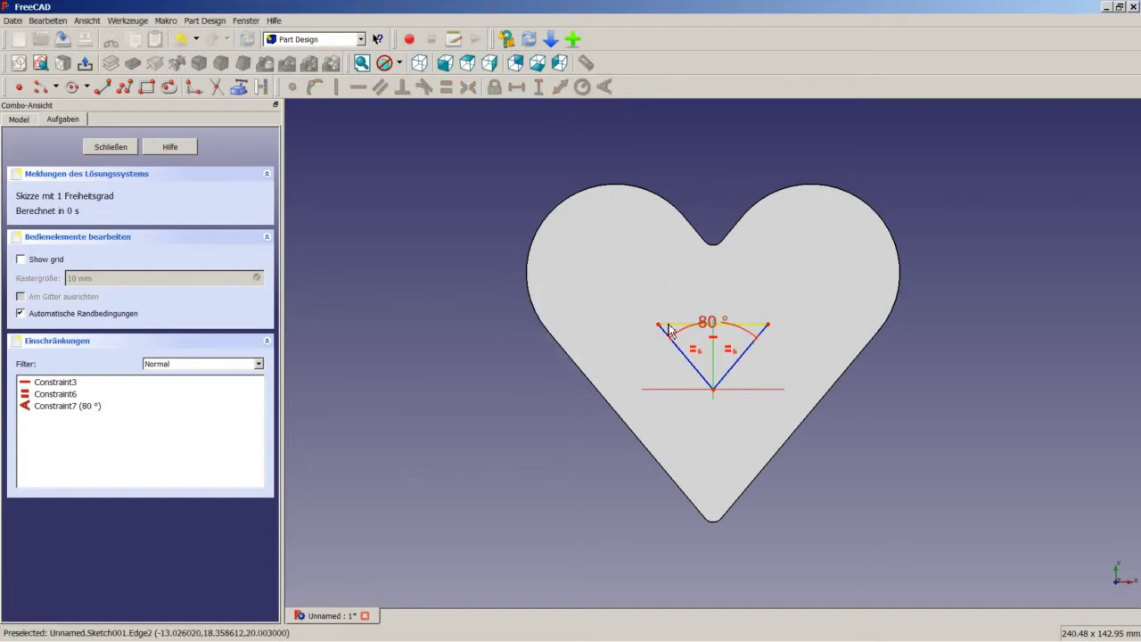
- Constrain the triangle's top edge to 55 mm horizontal width, placing the dimension above it
left_click(668, 324)
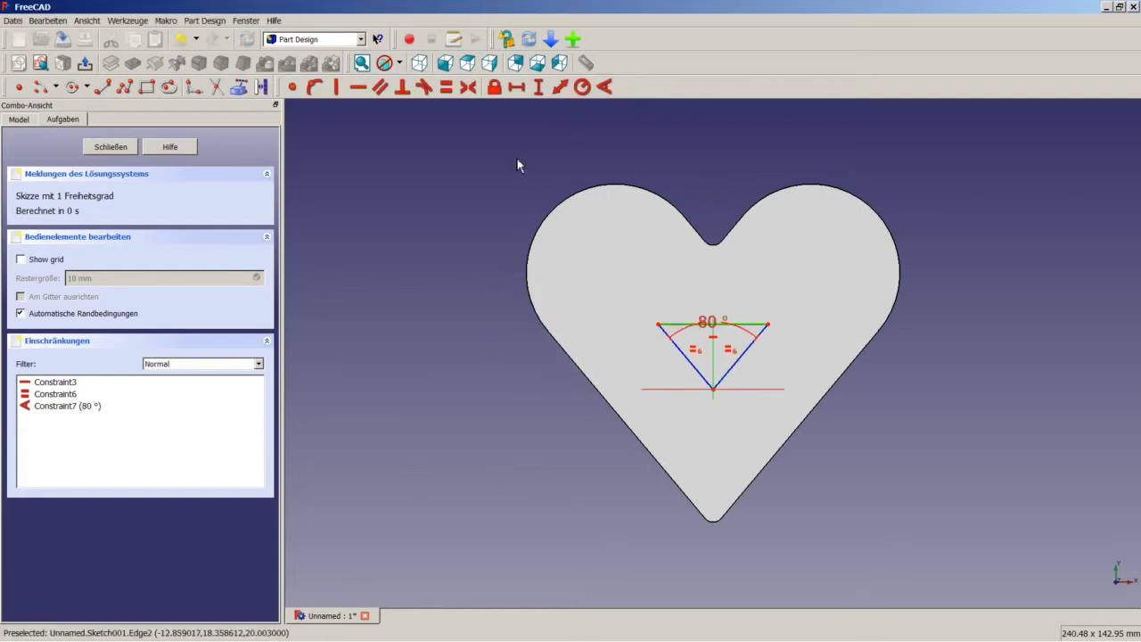
left_click(516, 89)
type("55")
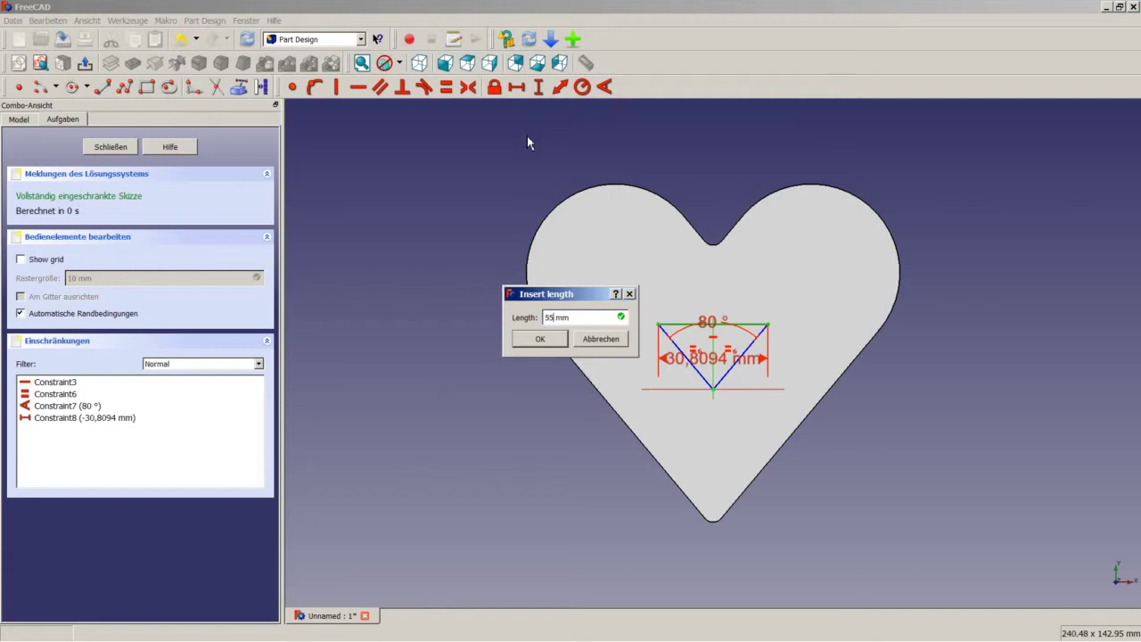
key("Return")
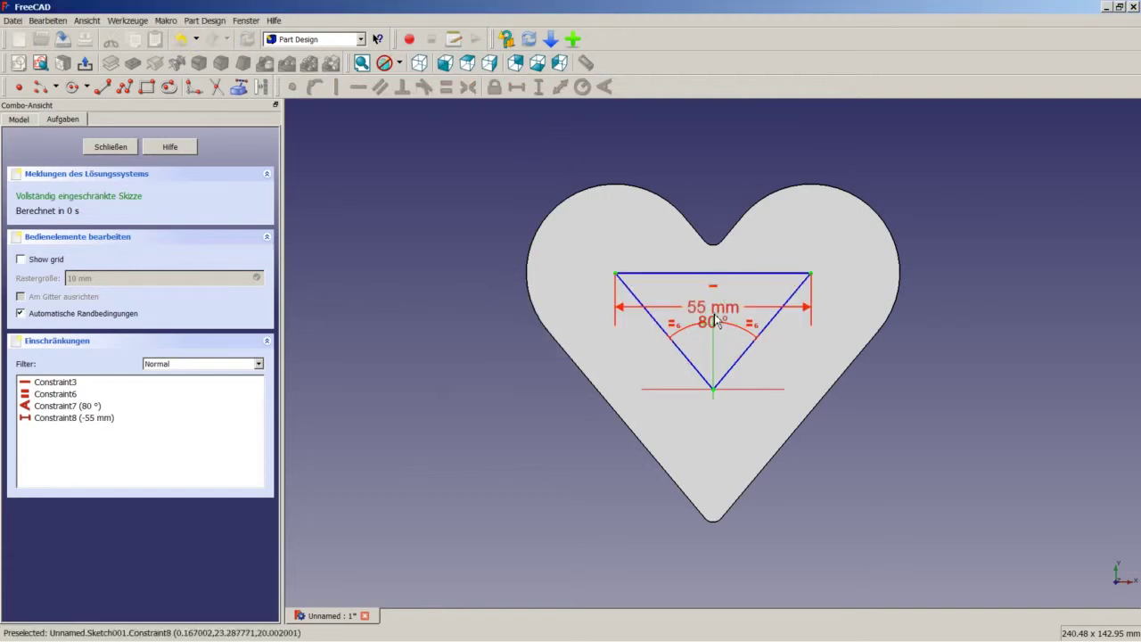
left_click_drag(715, 314, 722, 210)
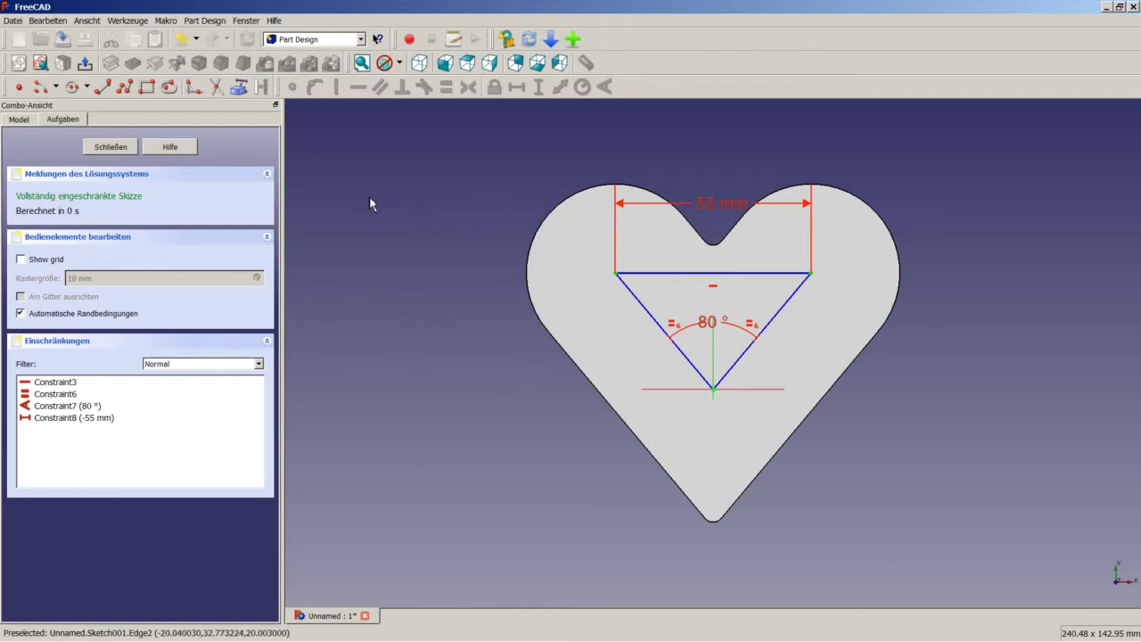
- Draw an arc centred on the triangle apex and another at the upper-right vertex
left_click(50, 86)
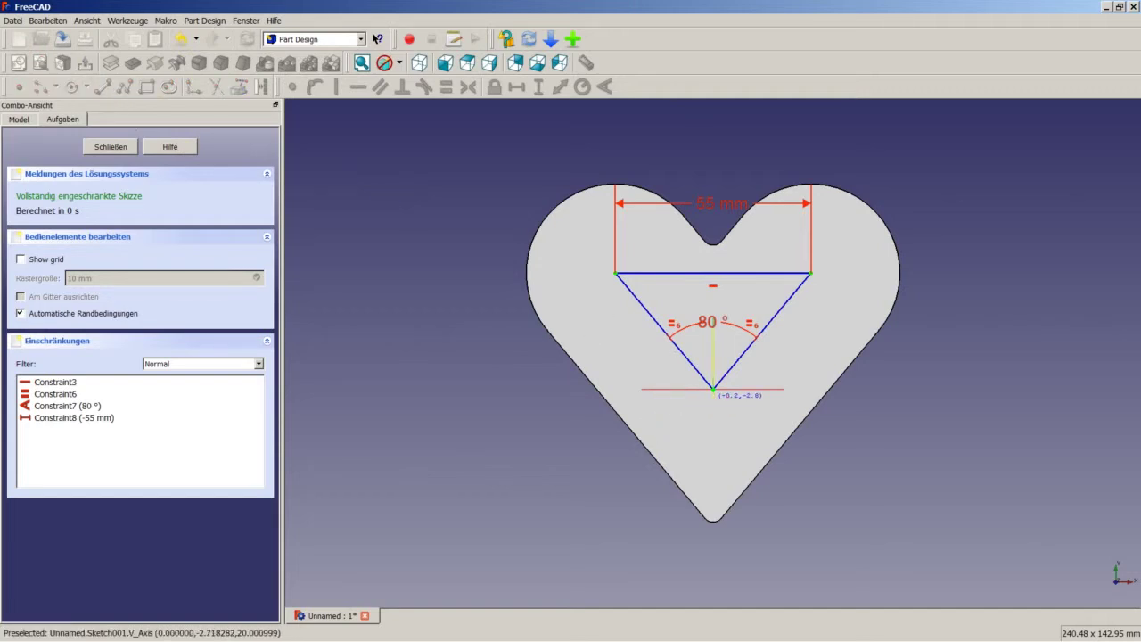
left_click(714, 395)
left_click(679, 411)
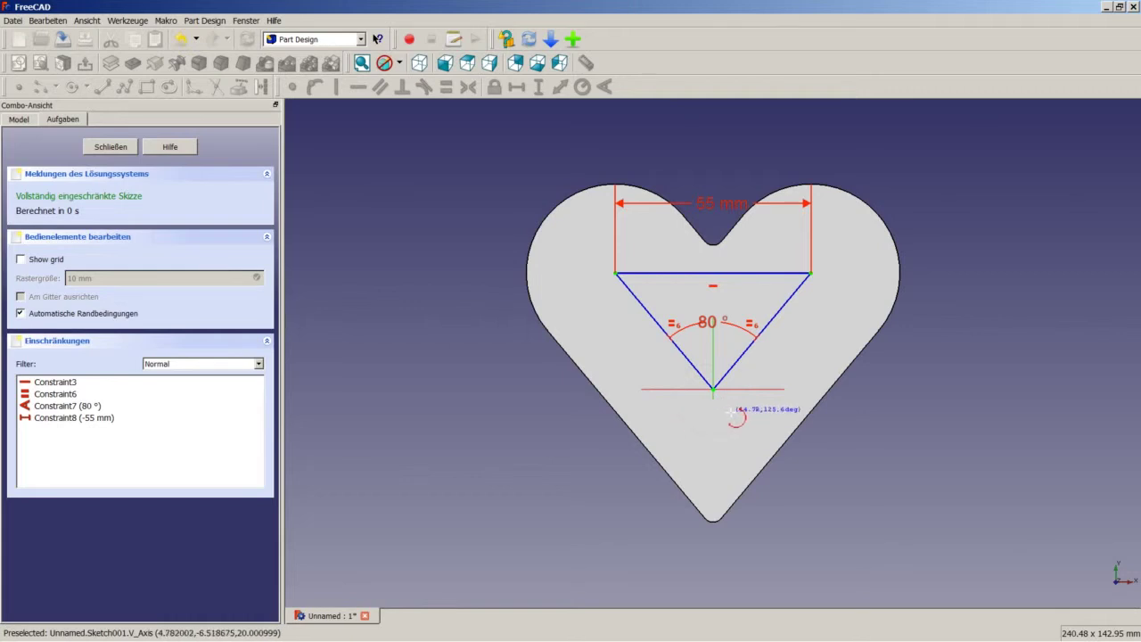
left_click(742, 420)
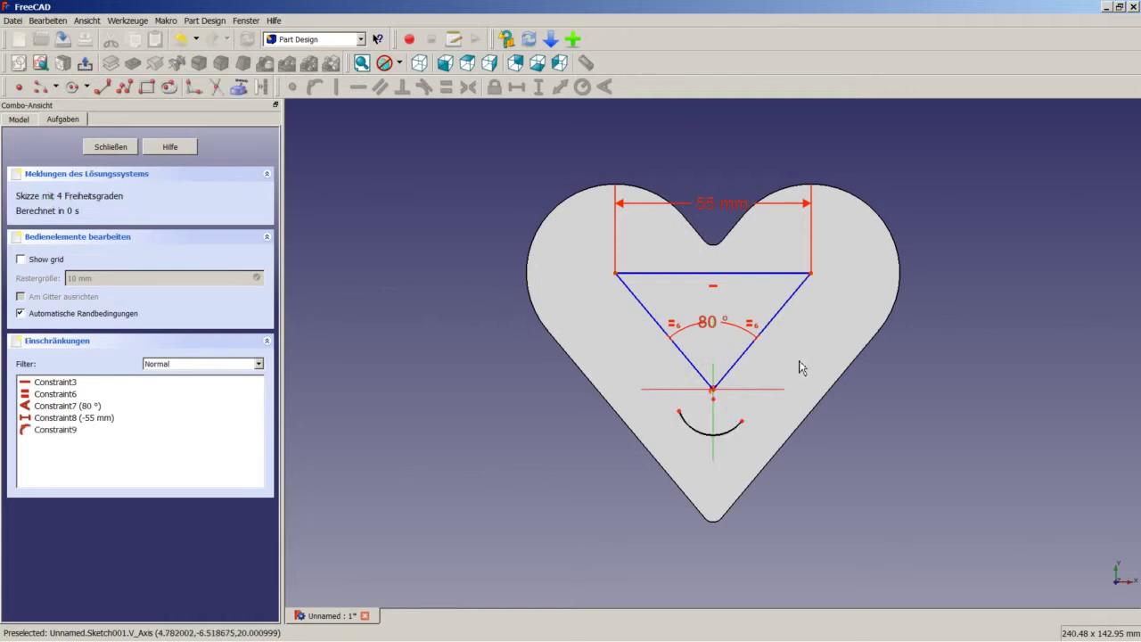
left_click(41, 88)
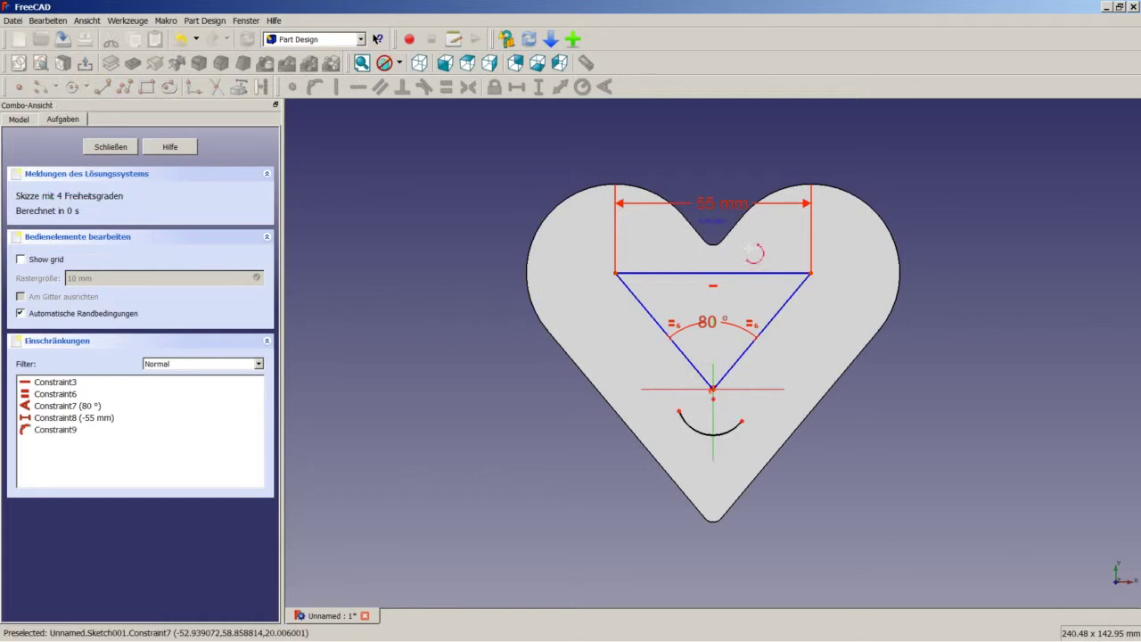
left_click(810, 273)
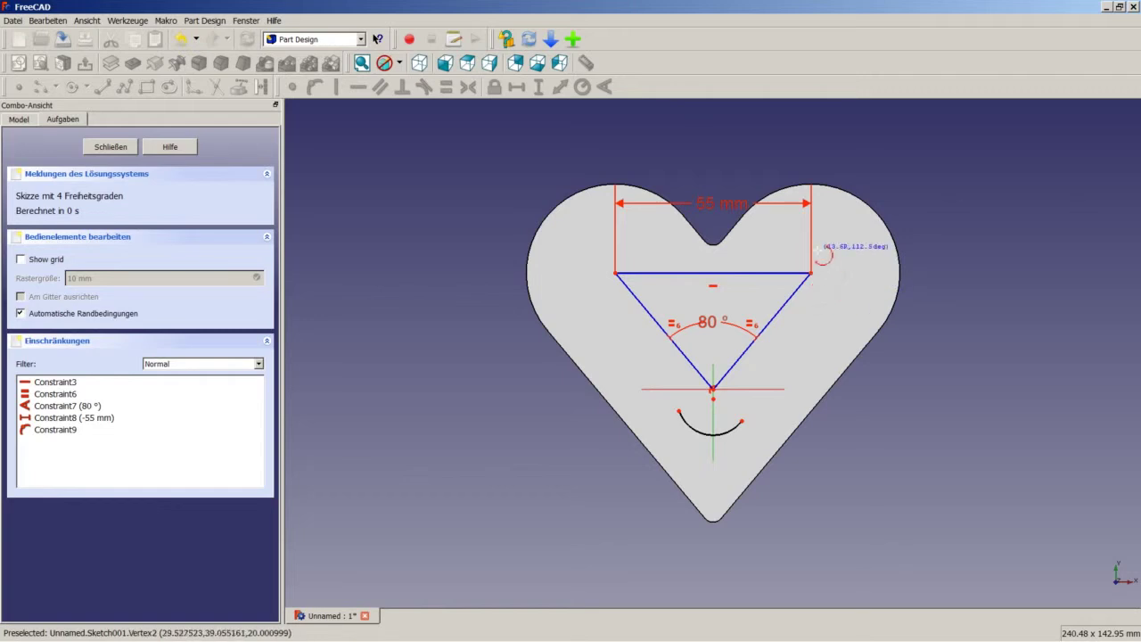
left_click(794, 245)
left_click(836, 294)
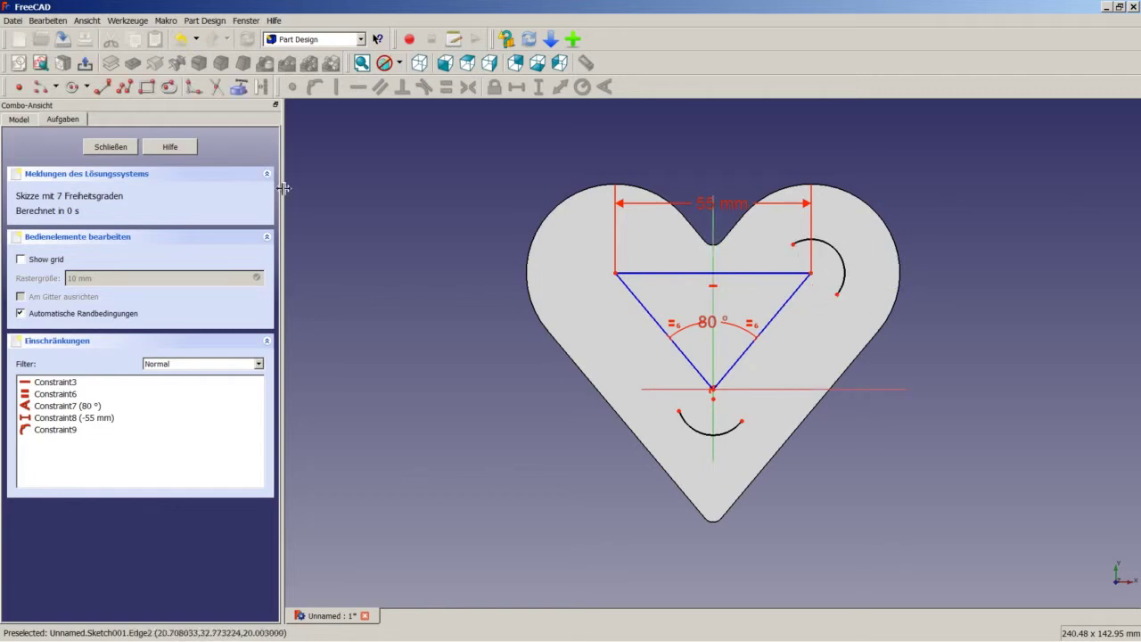
- Draw a small arc on the vertical axis near the top and one around the upper-left vertex
left_click(51, 88)
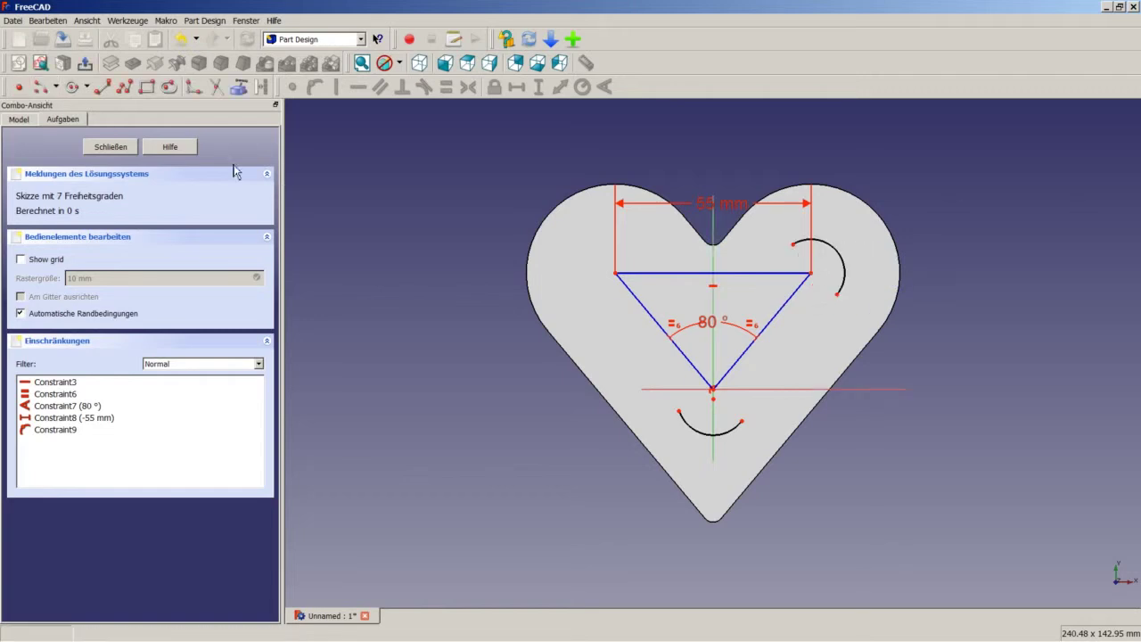
left_click(713, 255)
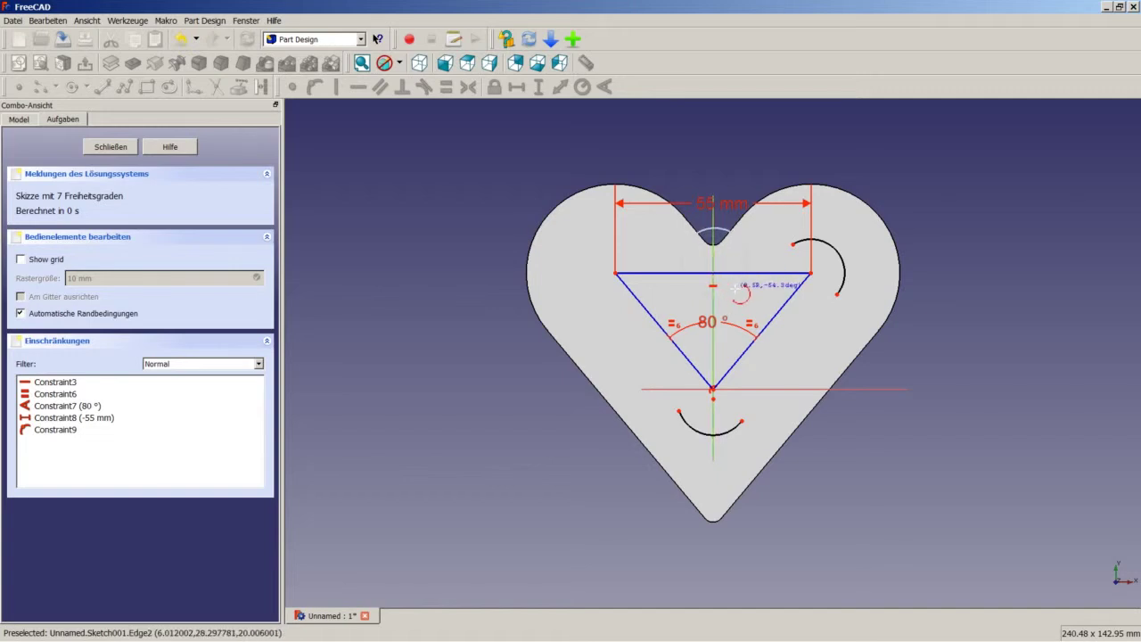
left_click(737, 287)
left_click(691, 286)
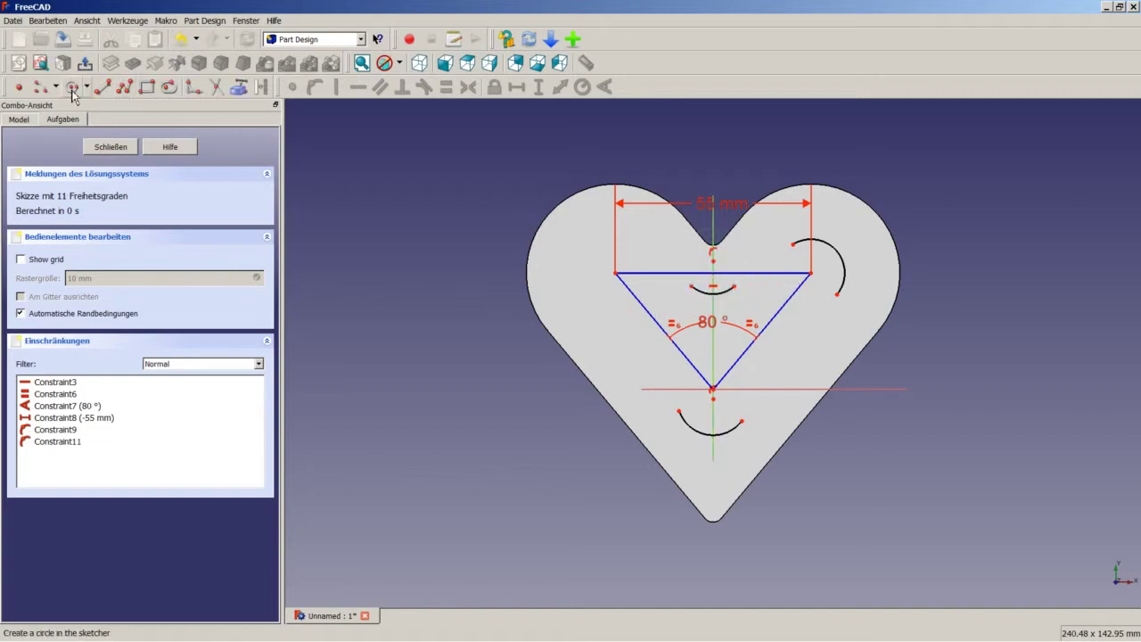
left_click(40, 87)
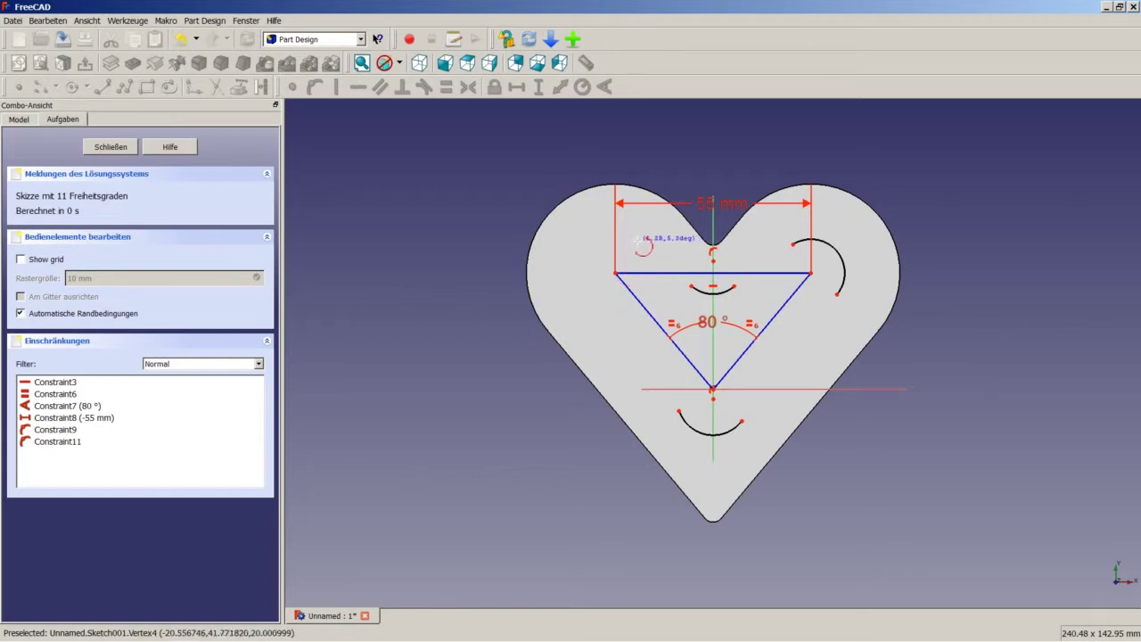
left_click(578, 285)
left_click(643, 241)
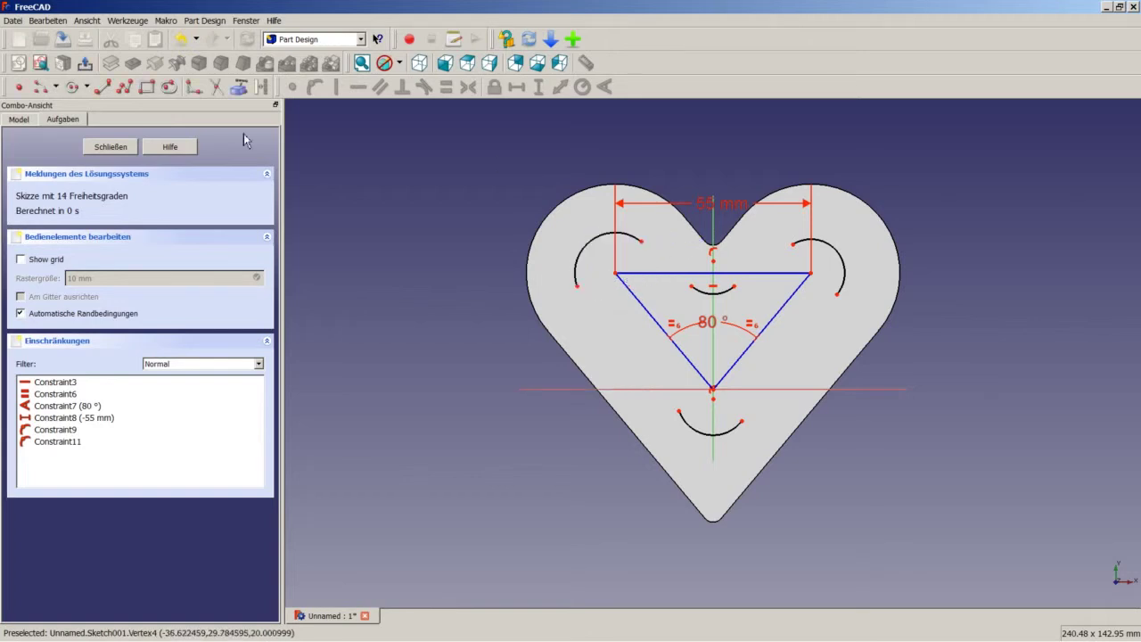
- Draw four lines joining the bottom, right, top-centre and left arcs' neighbouring endpoints
left_click(108, 89)
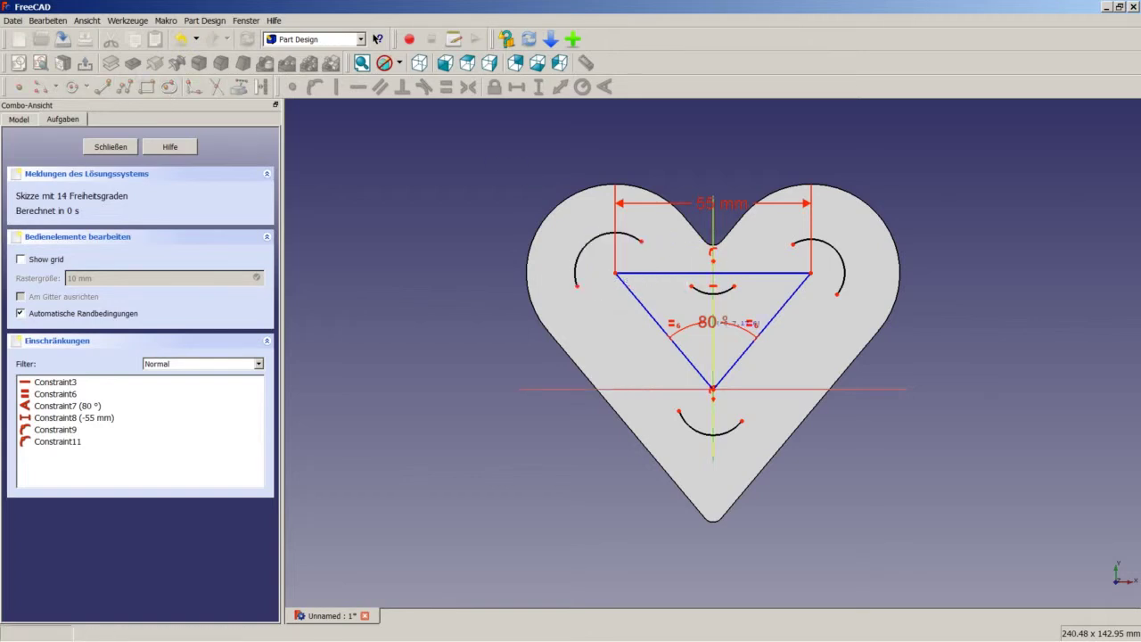
left_click(743, 420)
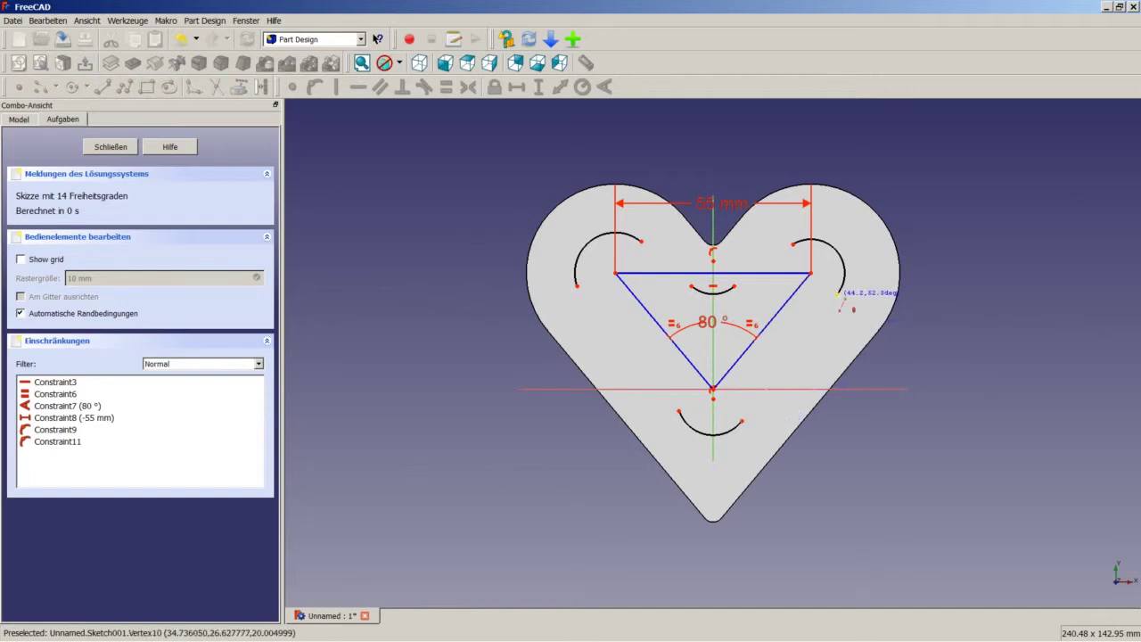
left_click(838, 294)
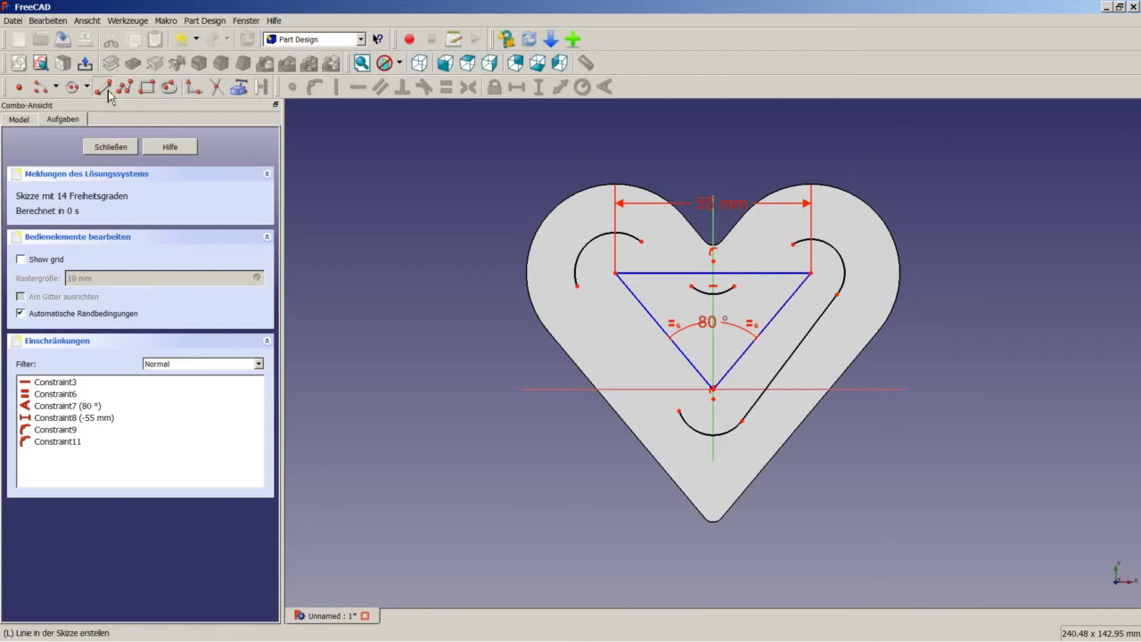
left_click(103, 86)
left_click(794, 242)
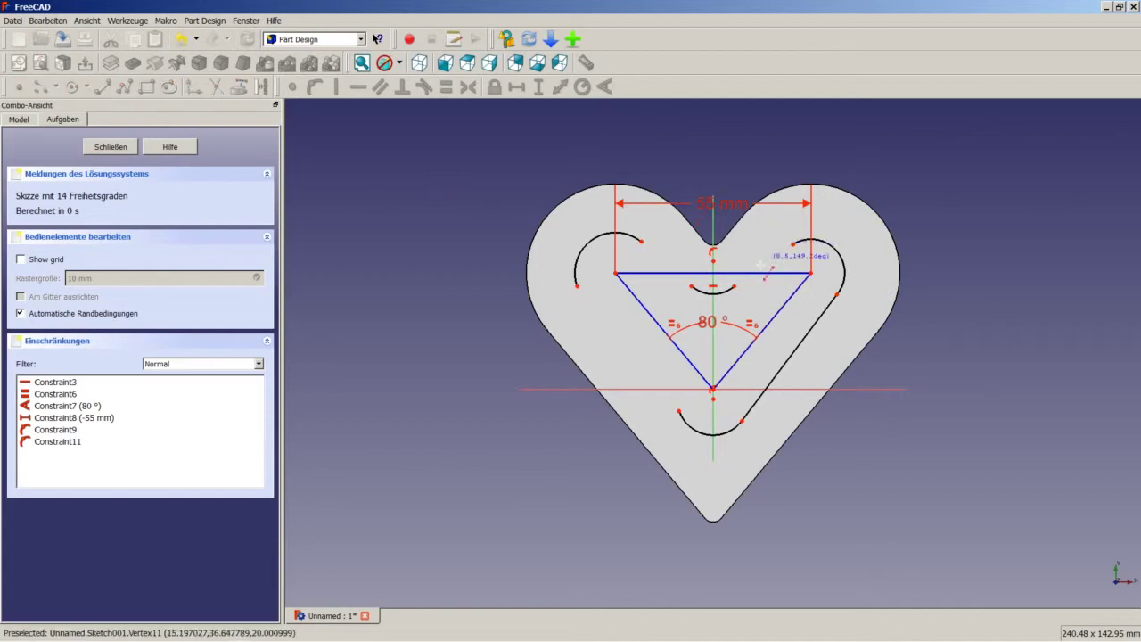
left_click(733, 285)
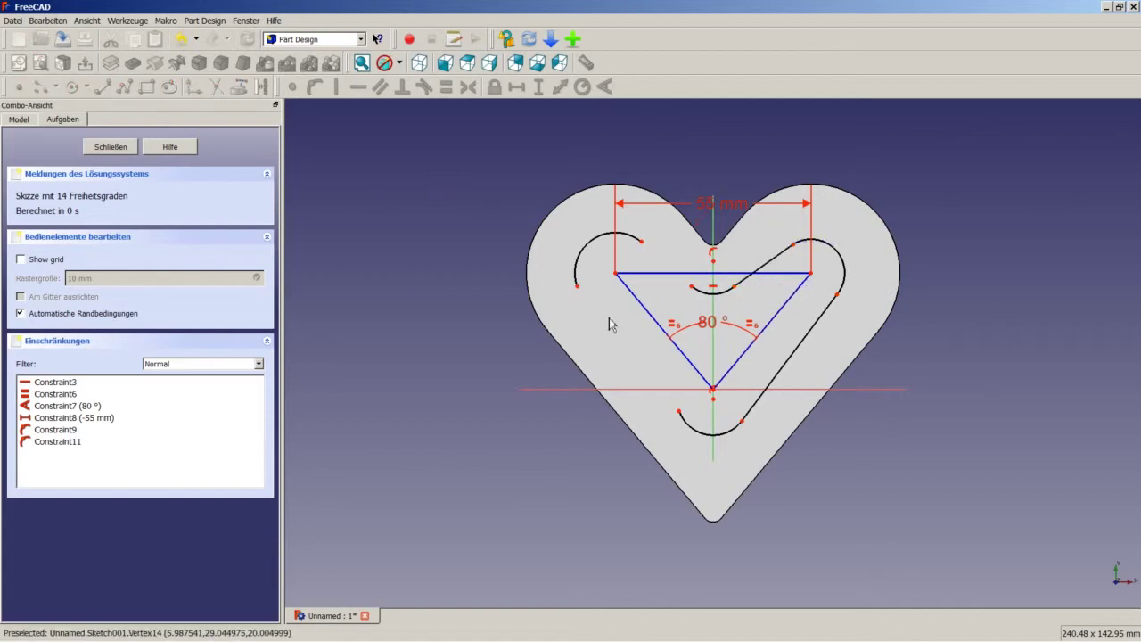
left_click(104, 91)
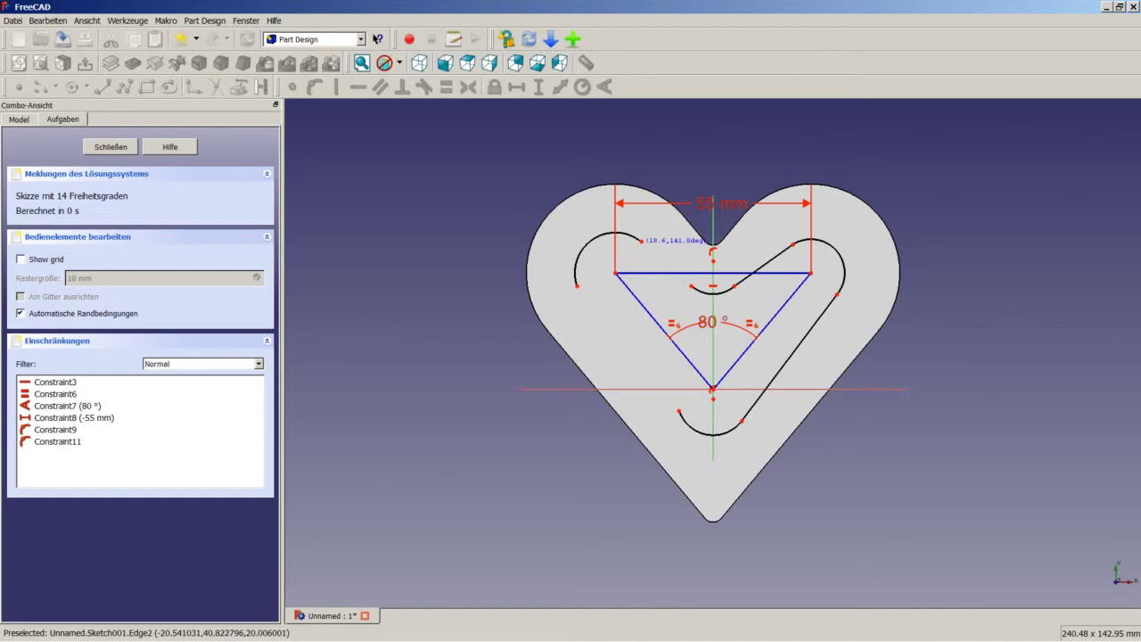
left_click(641, 239)
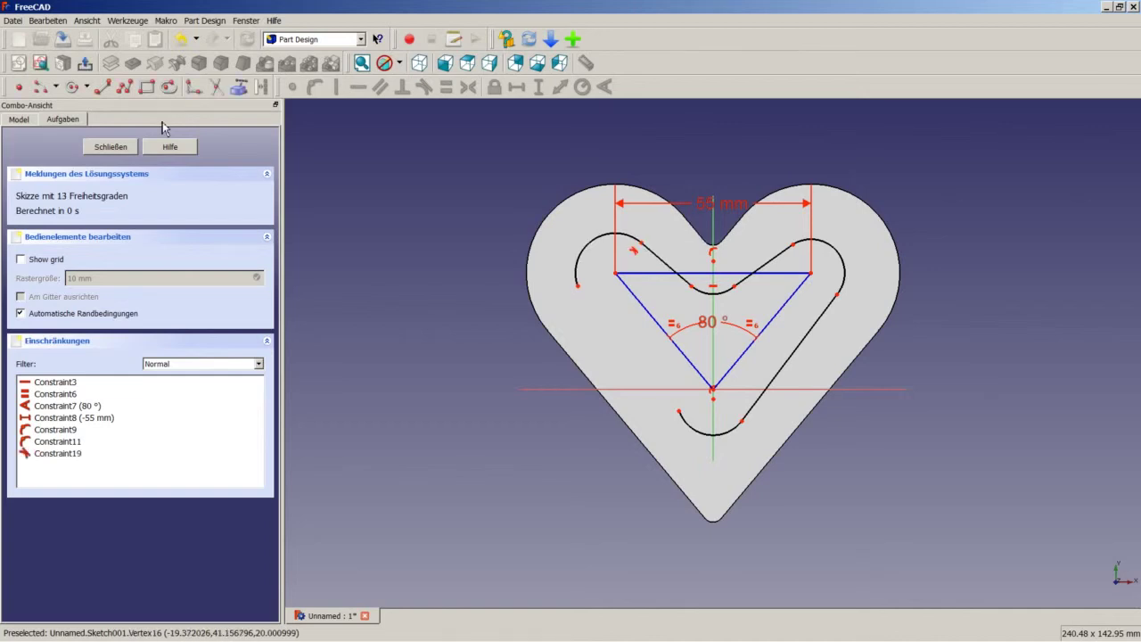
left_click(103, 87)
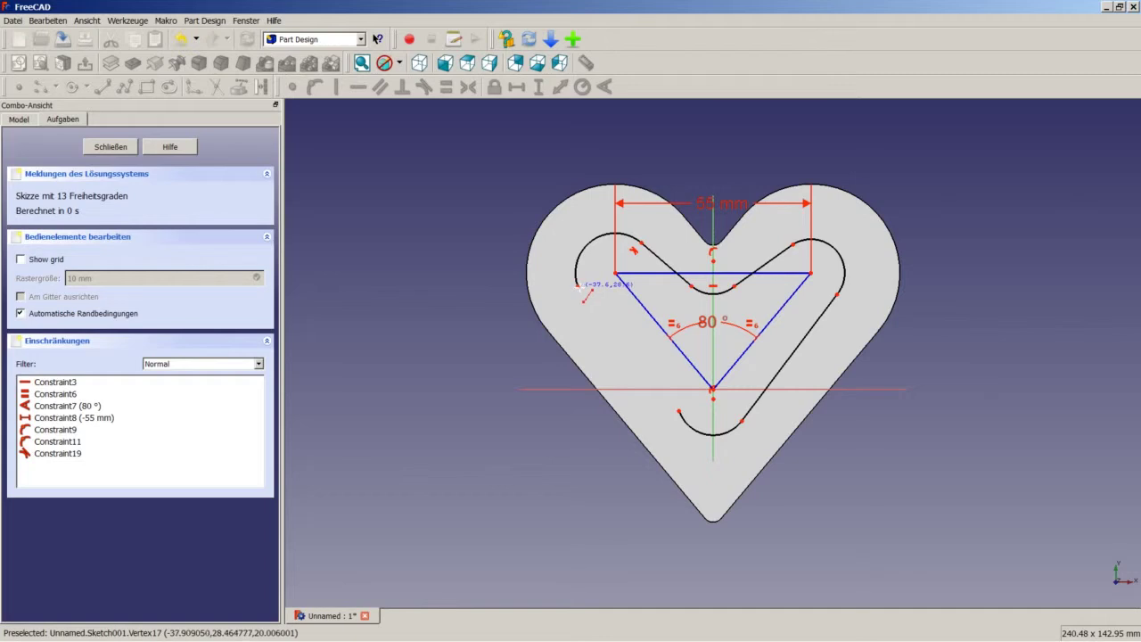
left_click(577, 286)
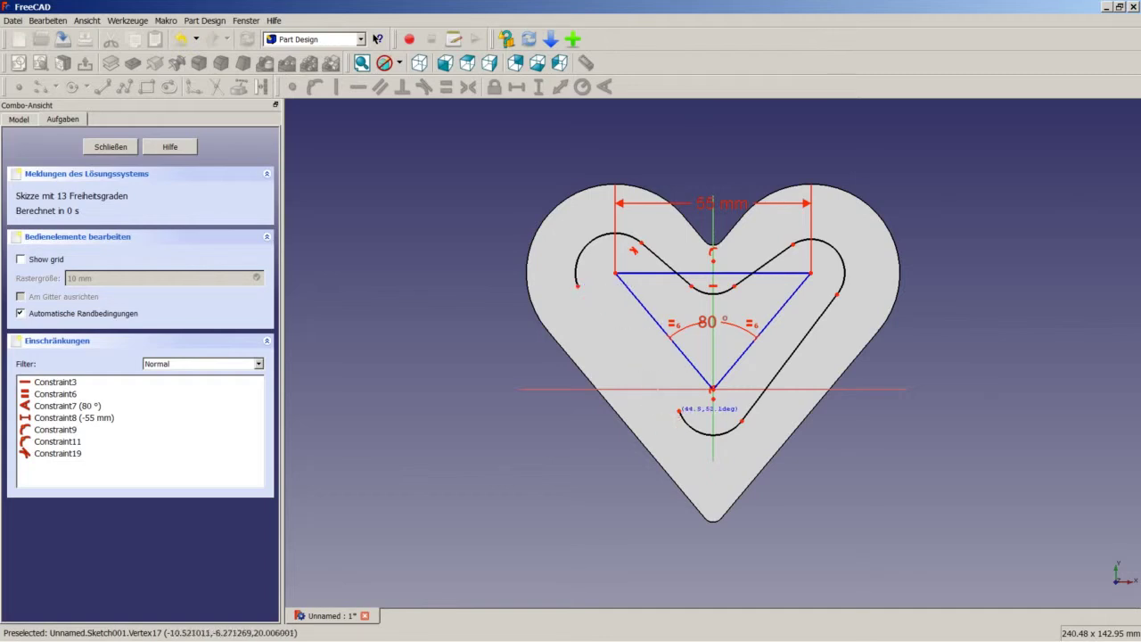
left_click(679, 412)
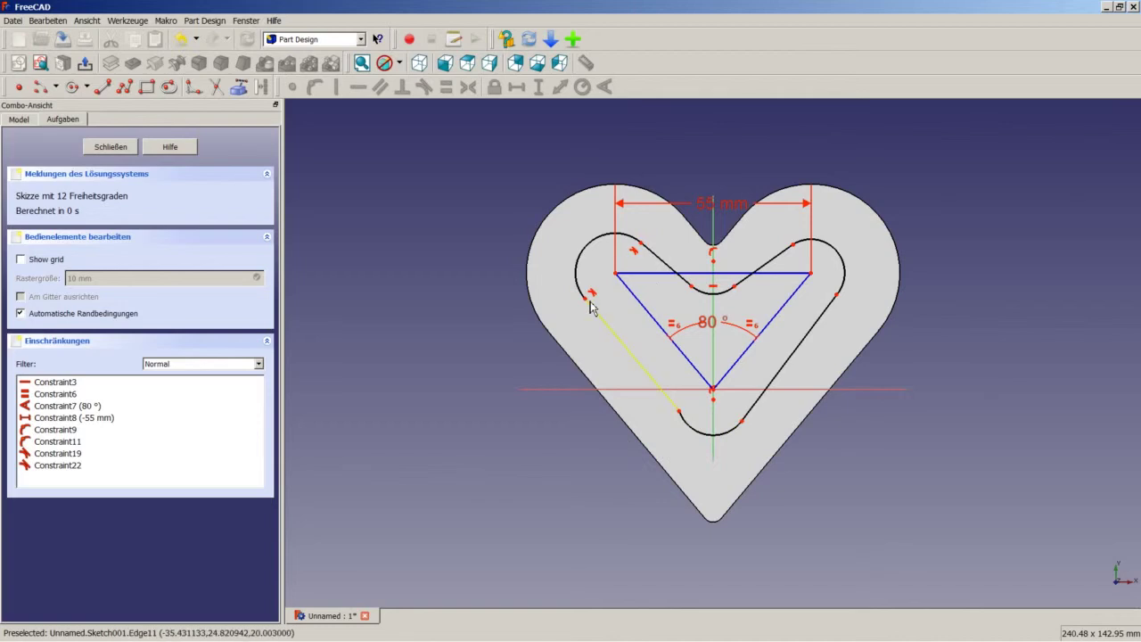
- Make both lower slot lines tangent to the bottom arc, and the right line tangent to the top-right arc
left_click(652, 380)
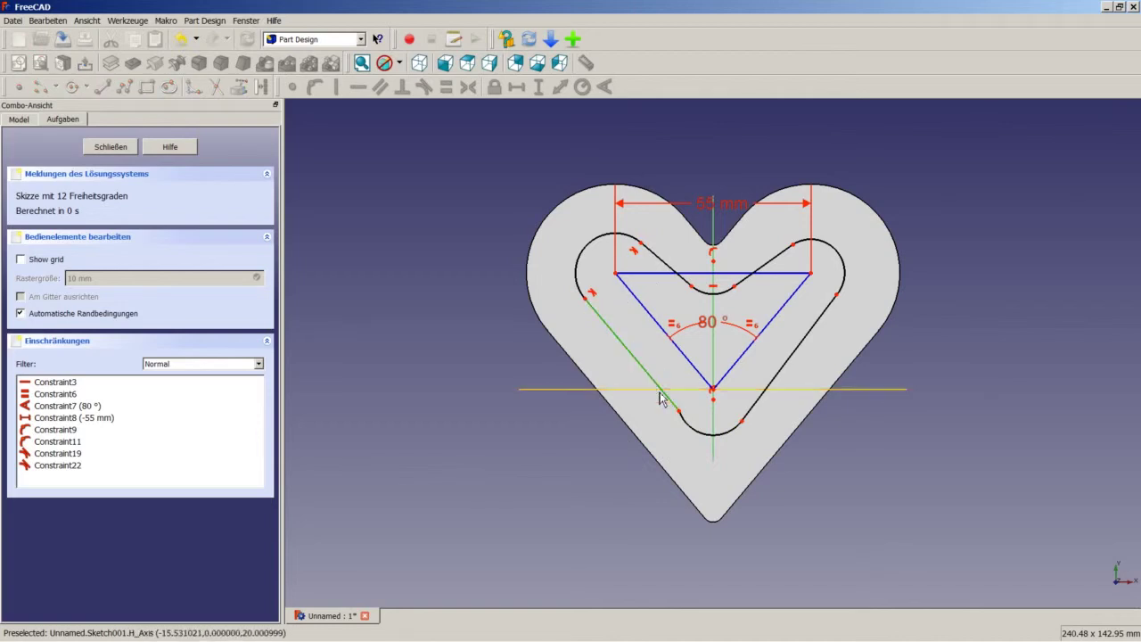
left_click(691, 428)
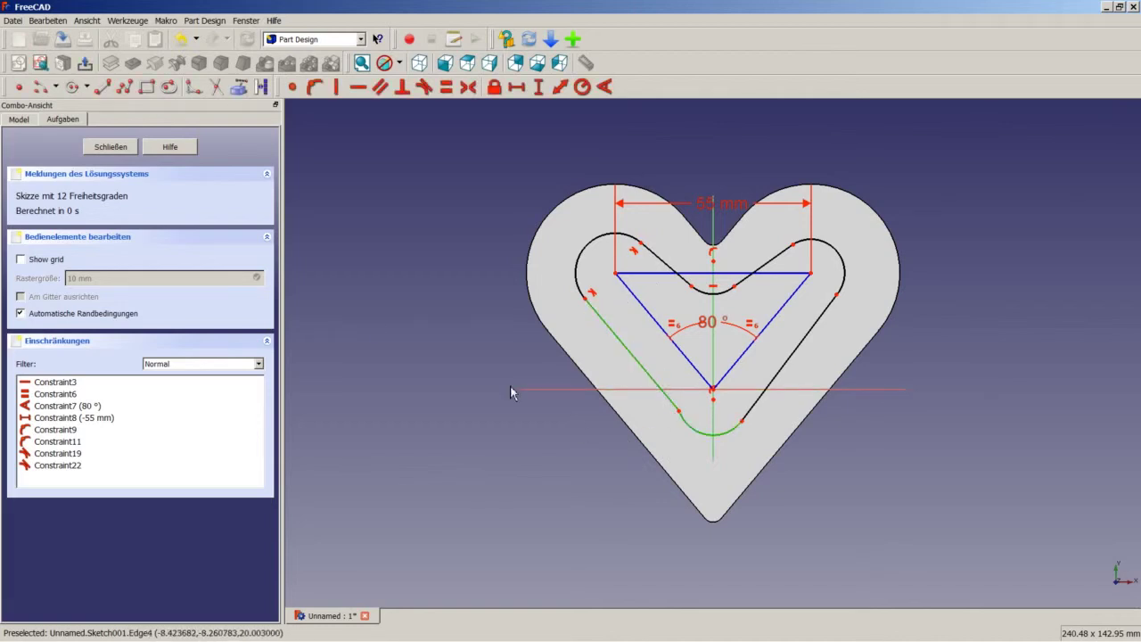
left_click(425, 87)
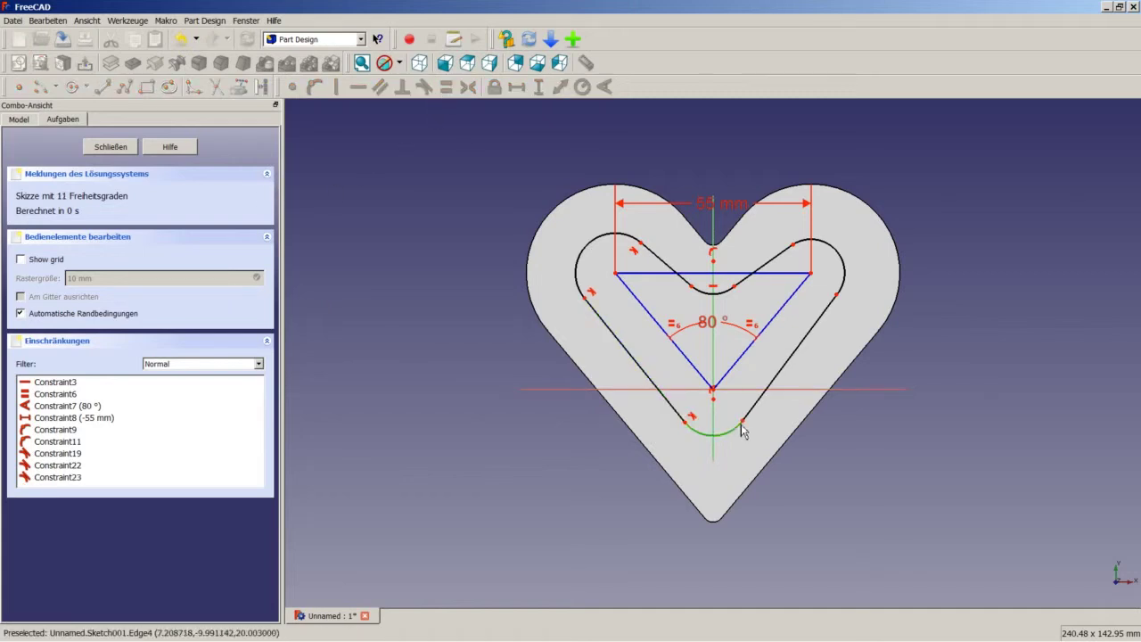
left_click(752, 415)
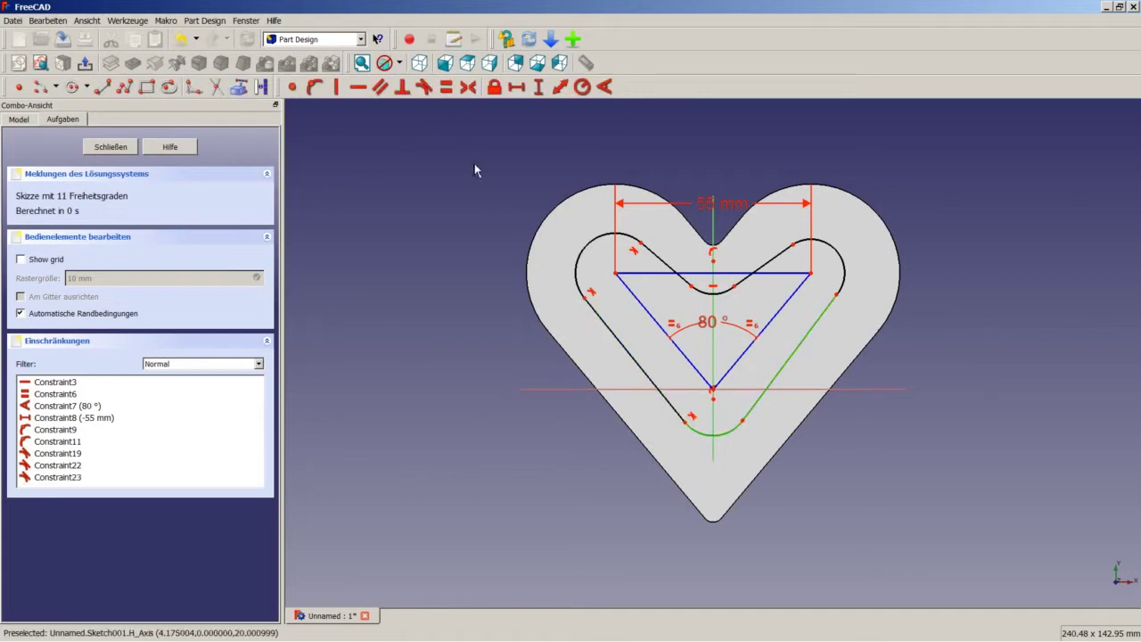
left_click(424, 86)
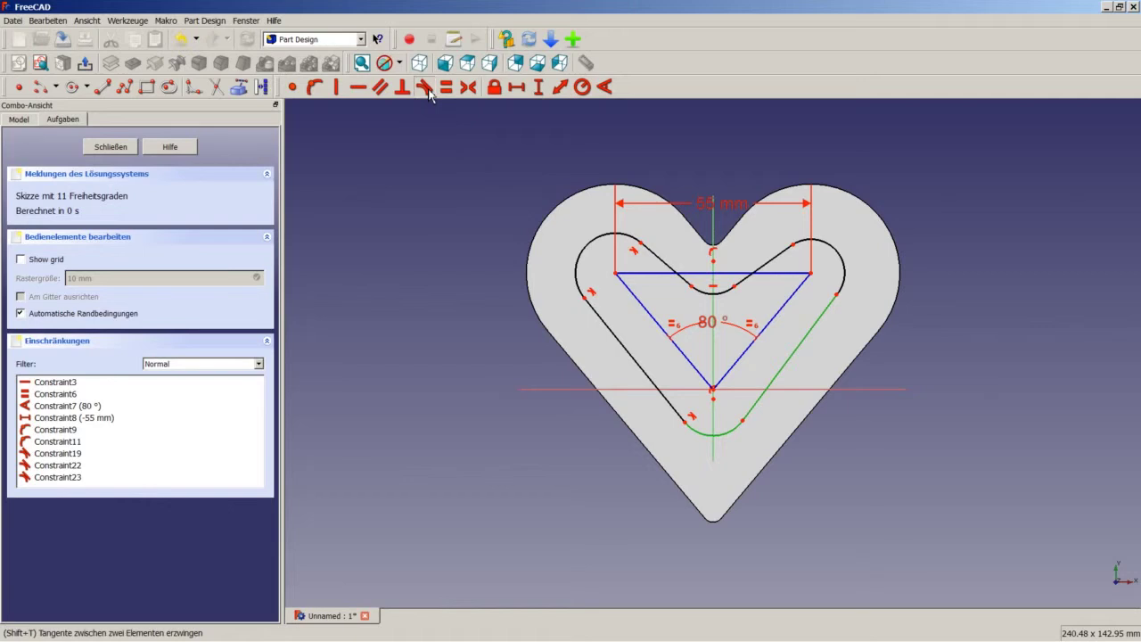
left_click(805, 349)
left_click(841, 267)
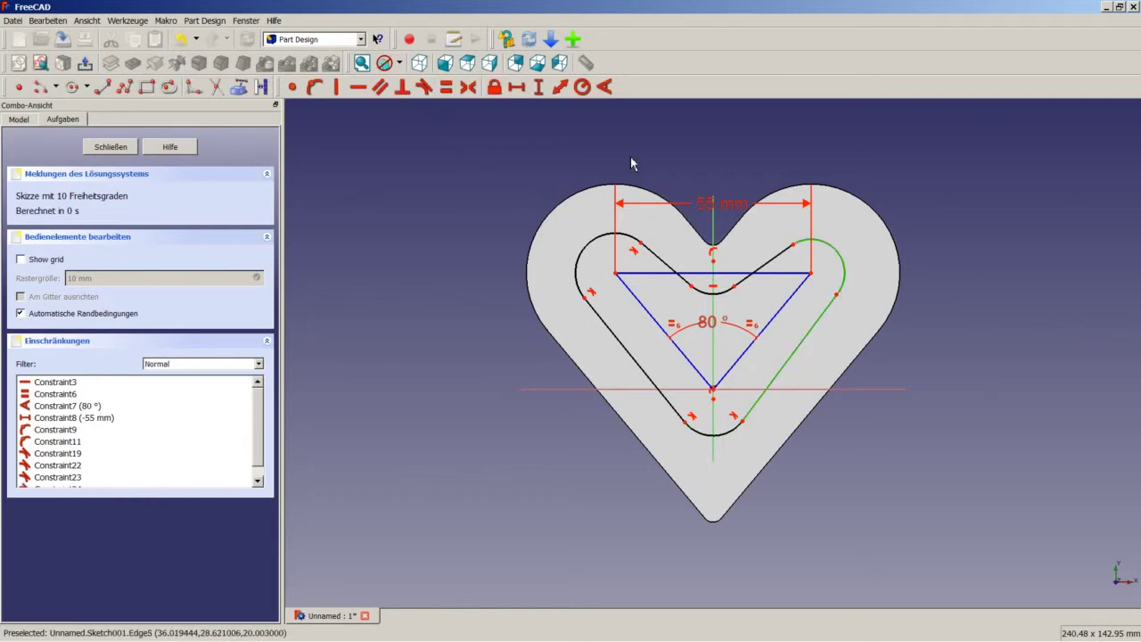
left_click(425, 87)
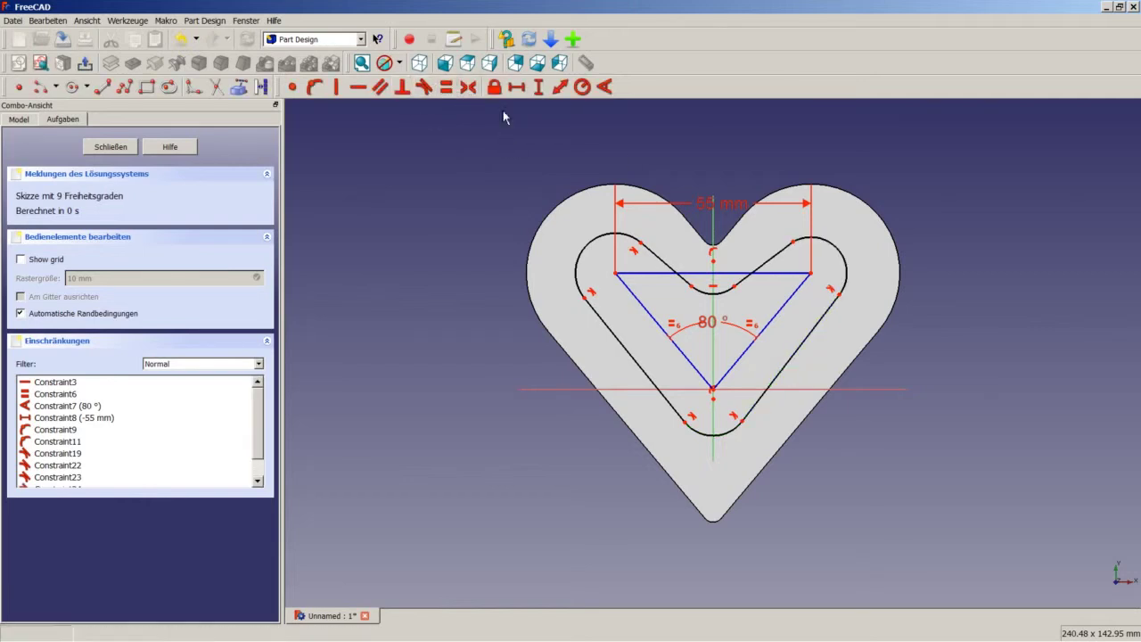
- Make the top-right arc and the notch arc tangent to their adjoining short inner lines
left_click(808, 239)
left_click(767, 261)
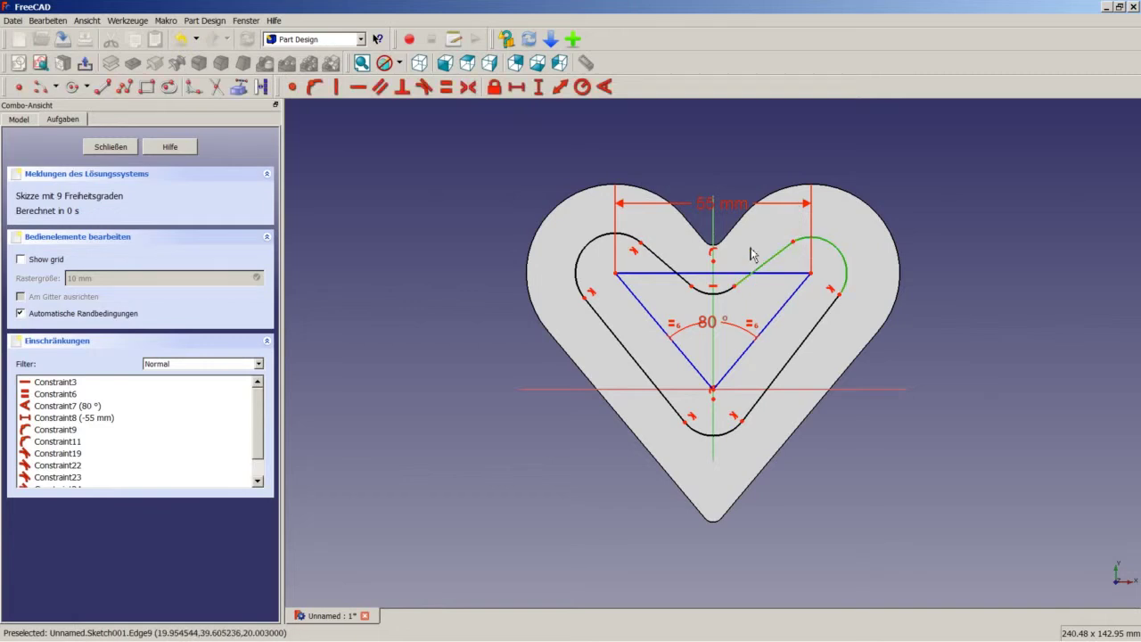
left_click(425, 86)
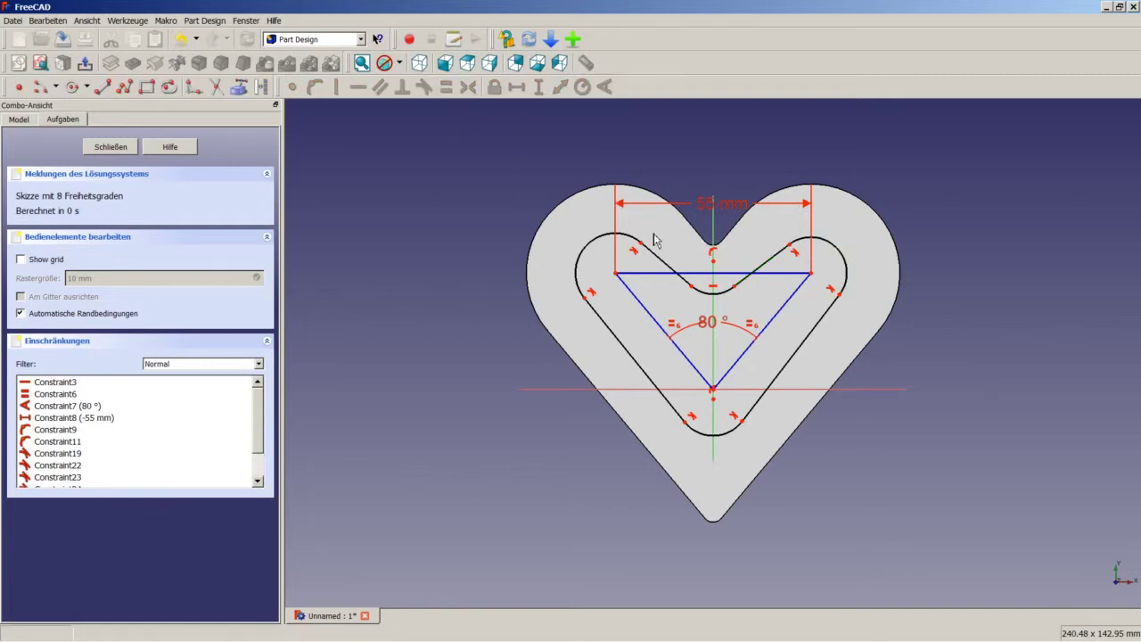
left_click(740, 289)
left_click(724, 293)
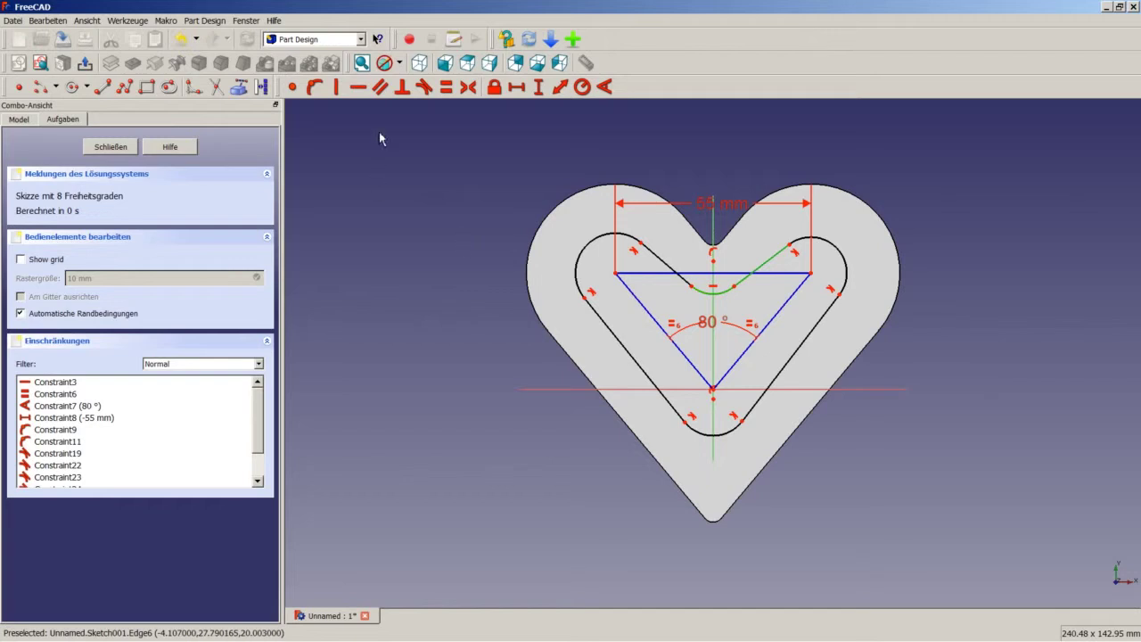
left_click(426, 88)
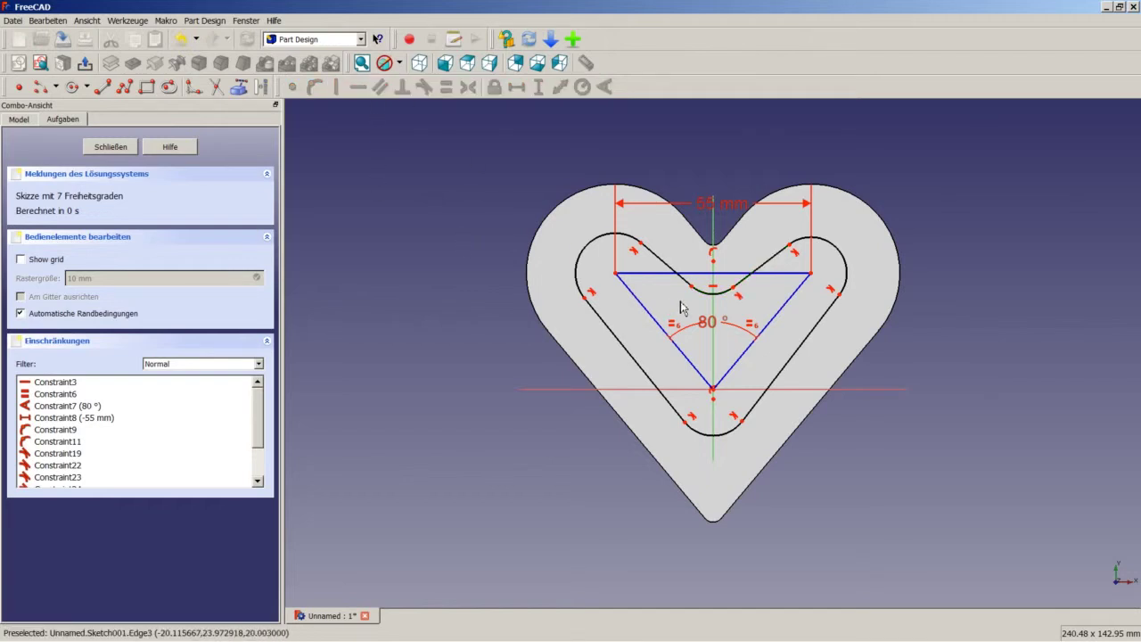
left_click(714, 292)
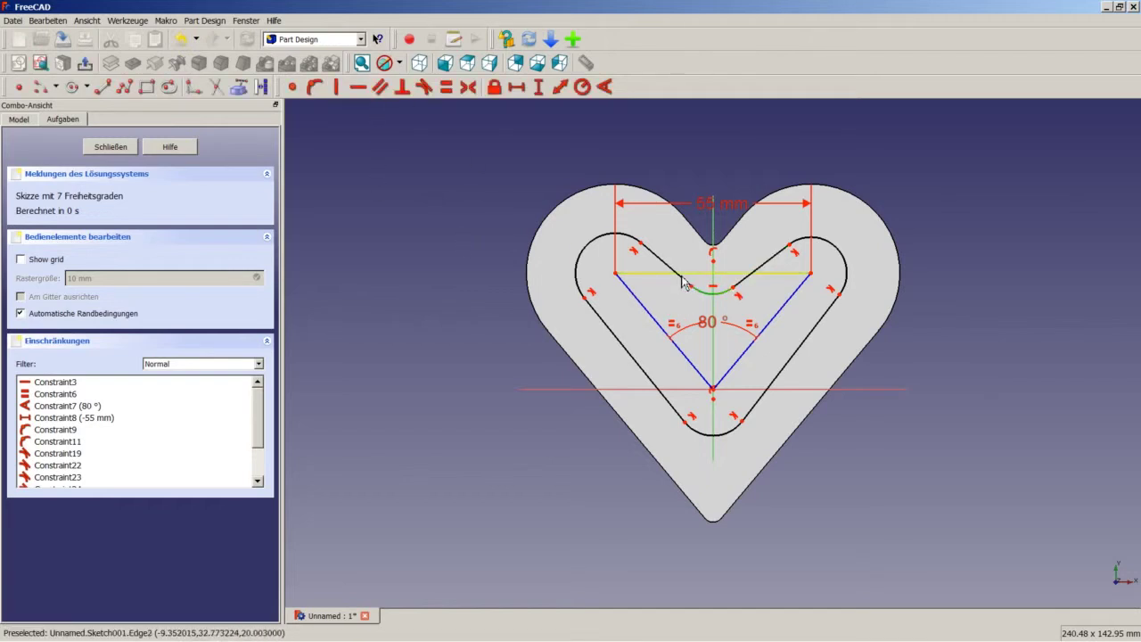
left_click(667, 265)
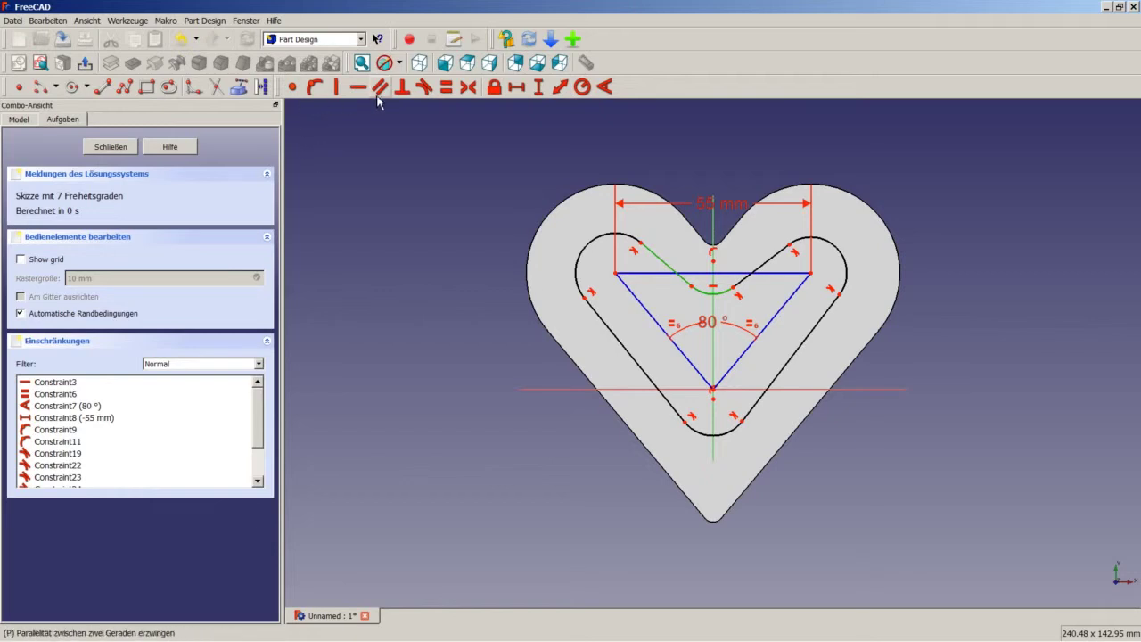
- Make the notch arc tangent to the upper-left line and both right slot lines parallel to the triangle edge
left_click(426, 88)
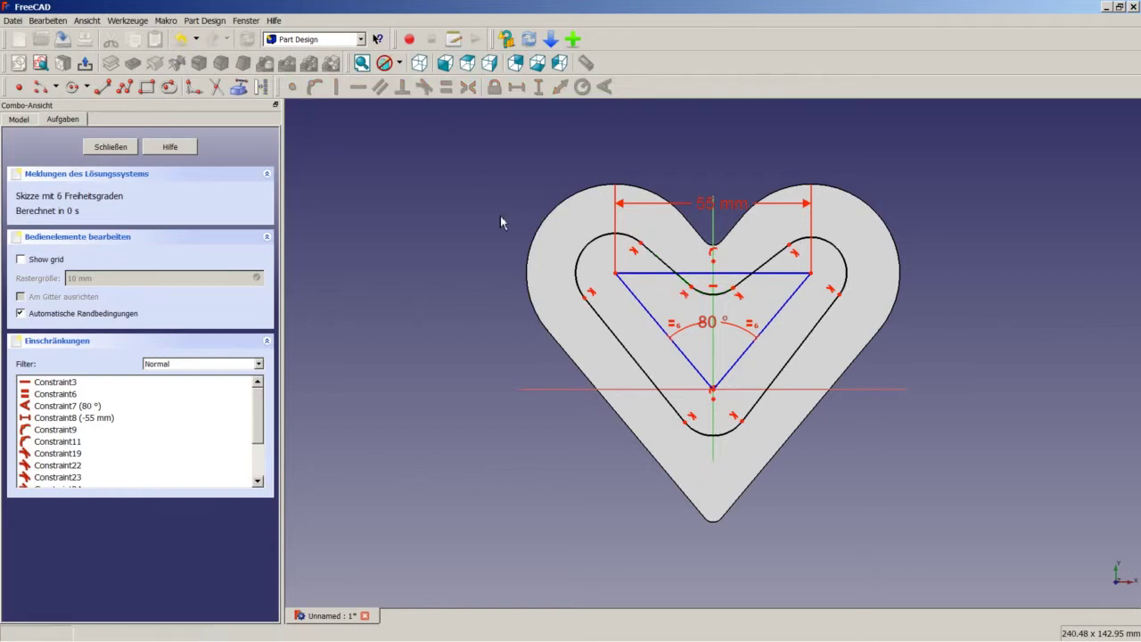
left_click(813, 330)
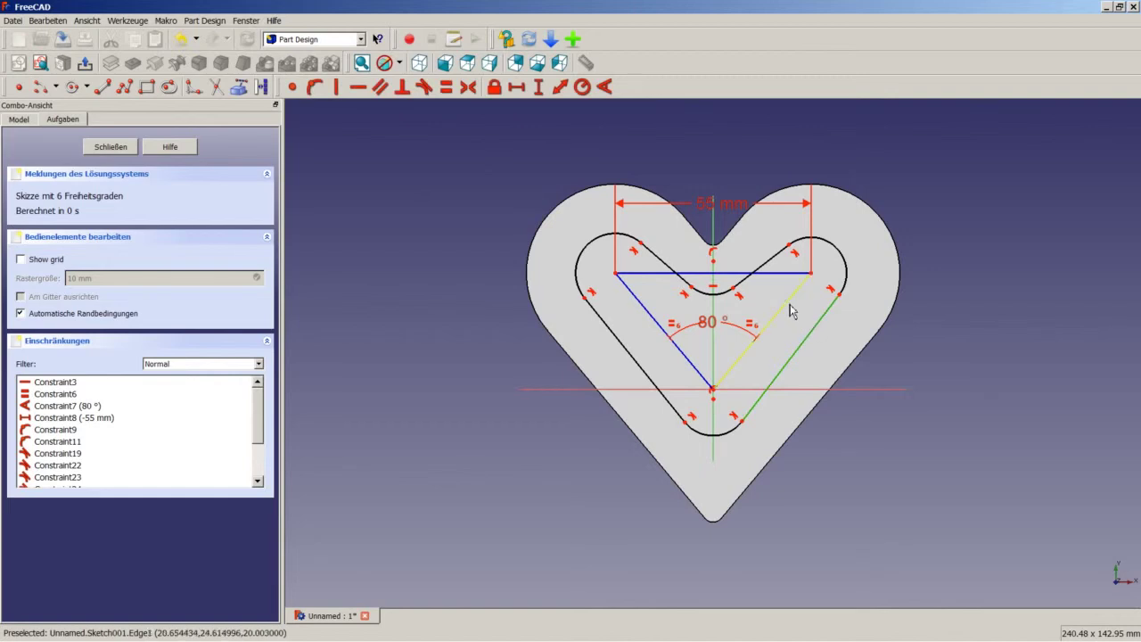
left_click(779, 312)
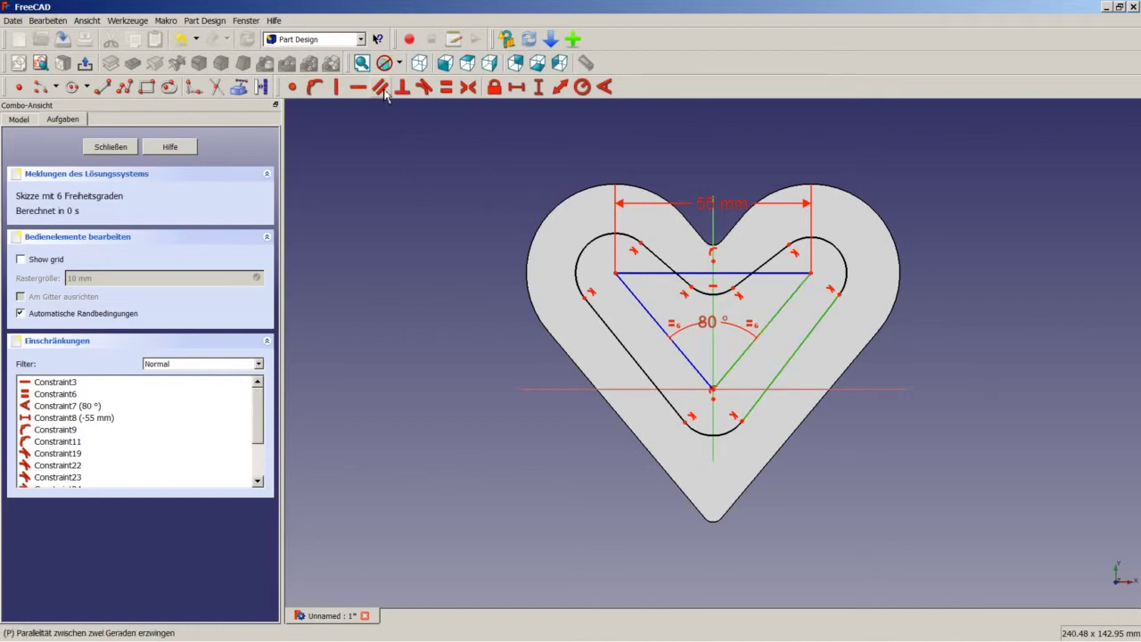
left_click(380, 86)
left_click(779, 313)
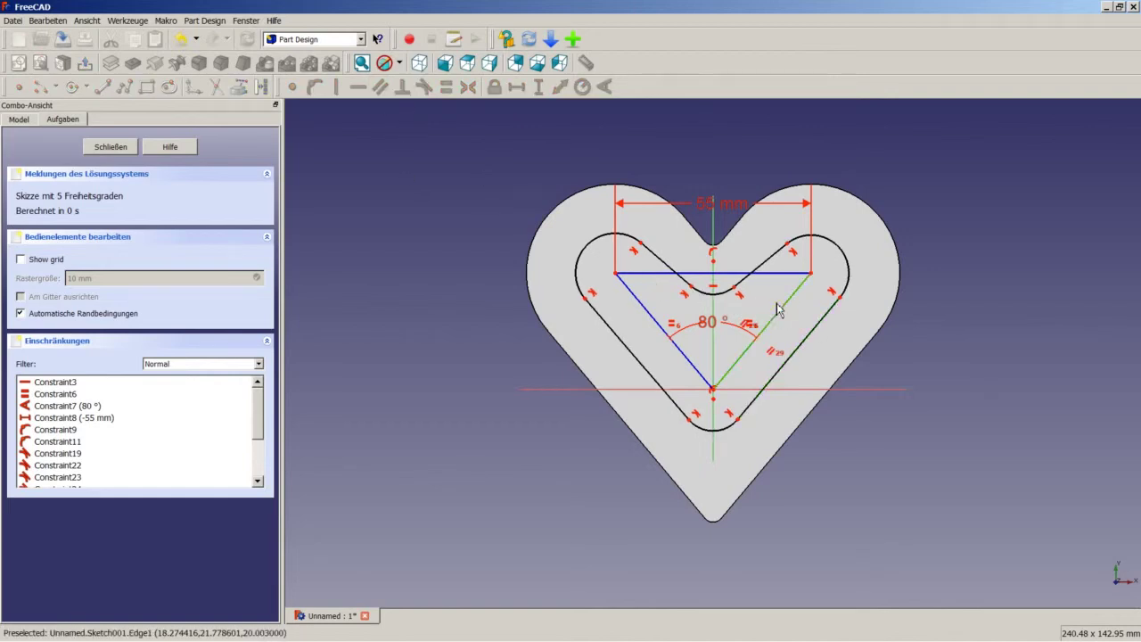
left_click(769, 256)
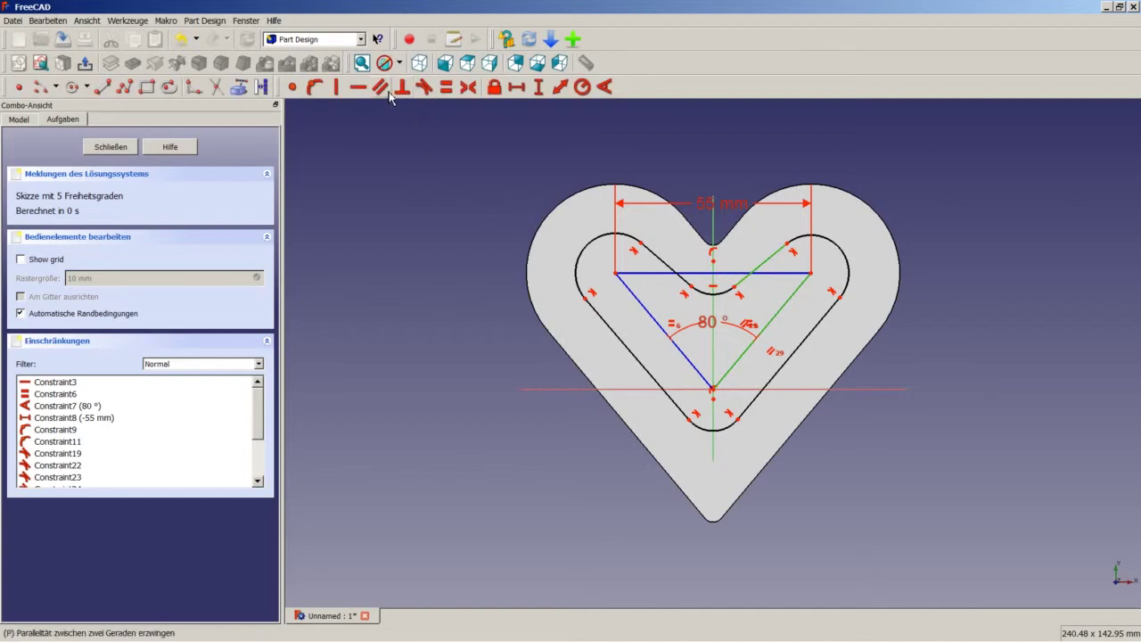
left_click(380, 86)
- Make the two top arcs equal, and the notch arc equal to the bottom arc
left_click(838, 241)
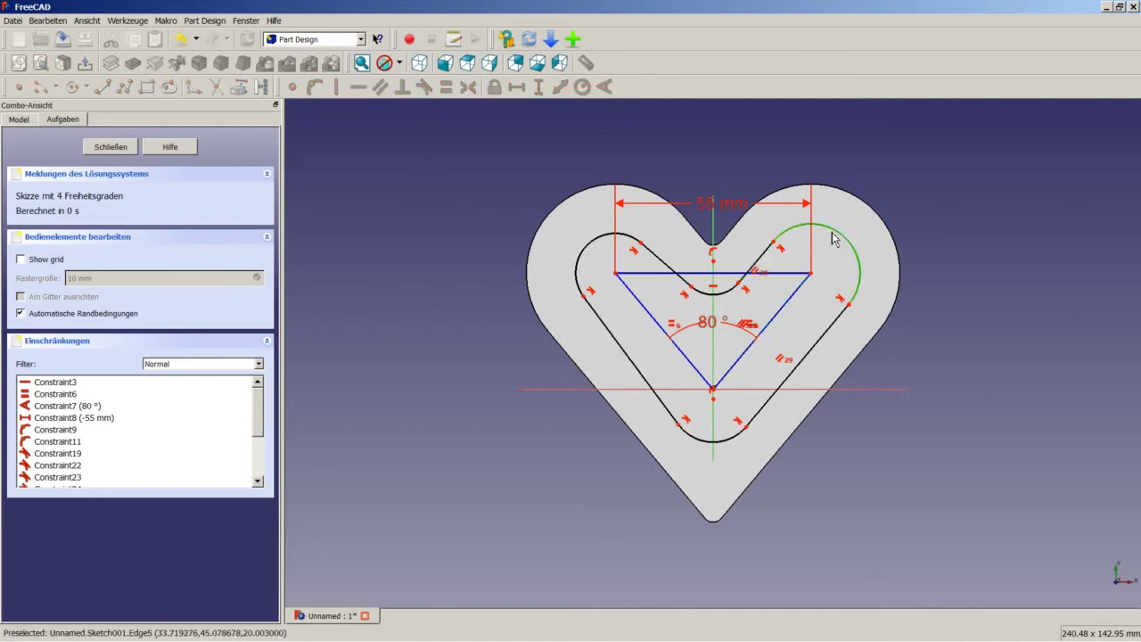
left_click(597, 250)
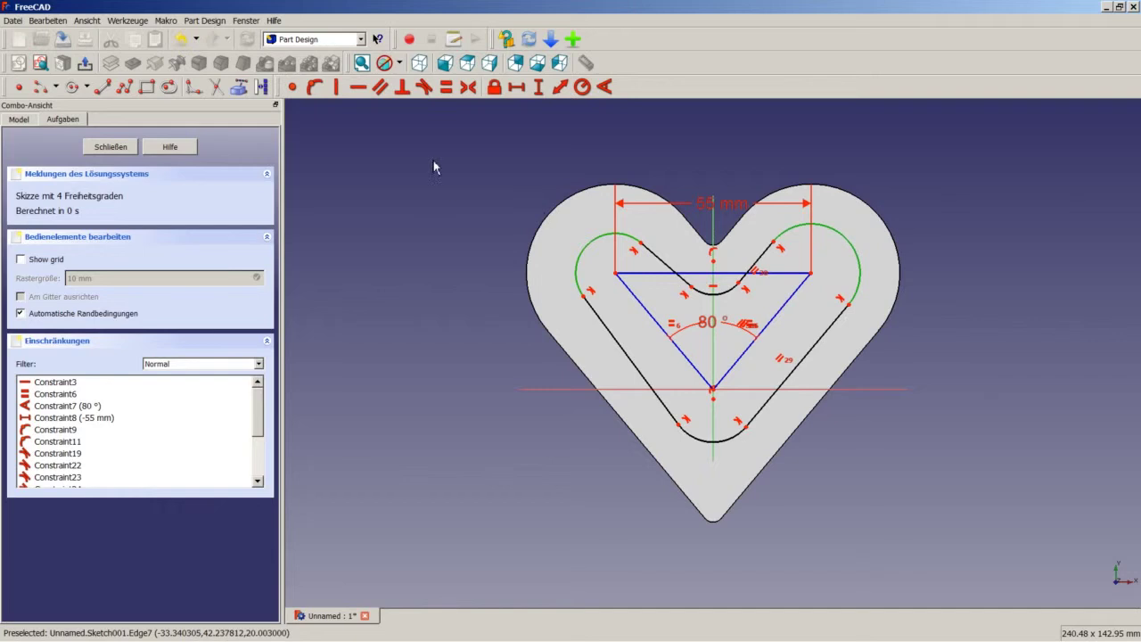
left_click(446, 87)
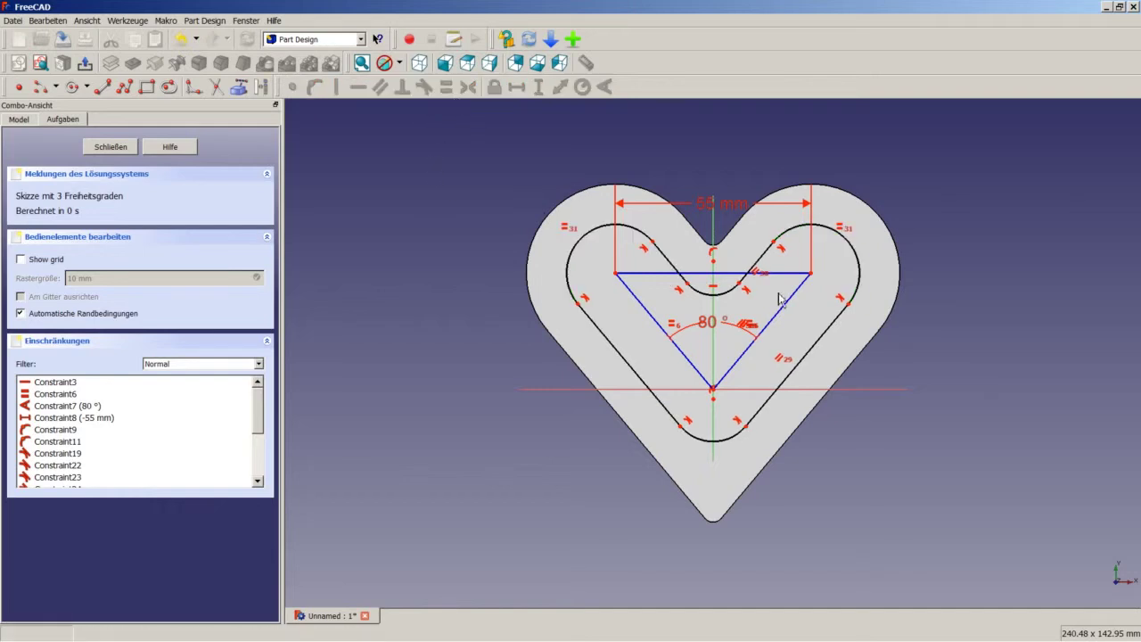
left_click(732, 291)
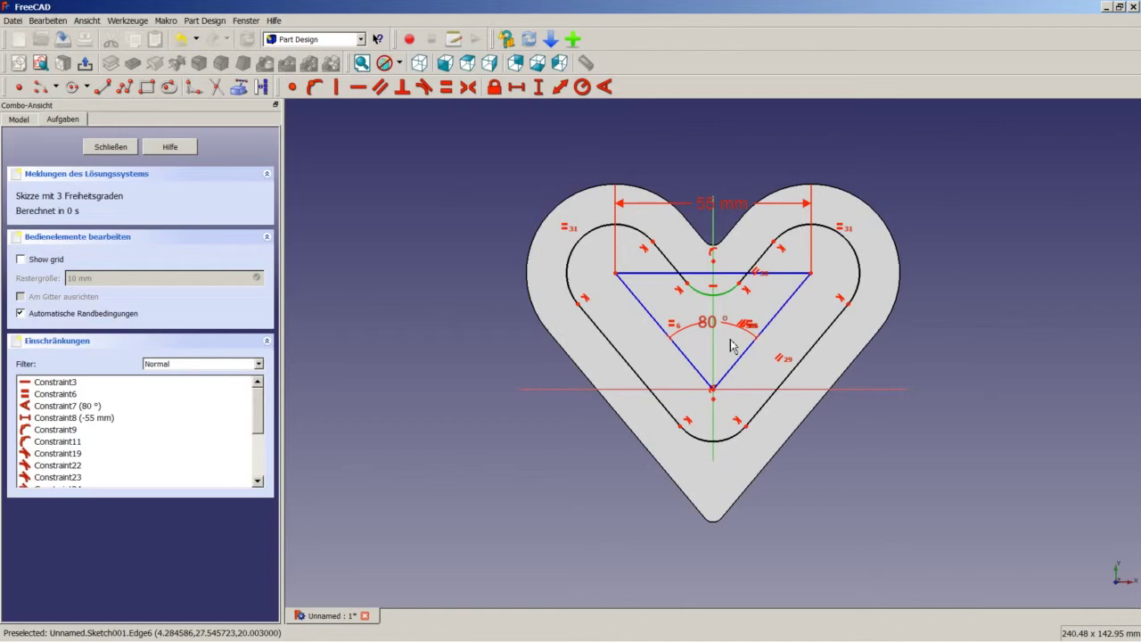
left_click(728, 446)
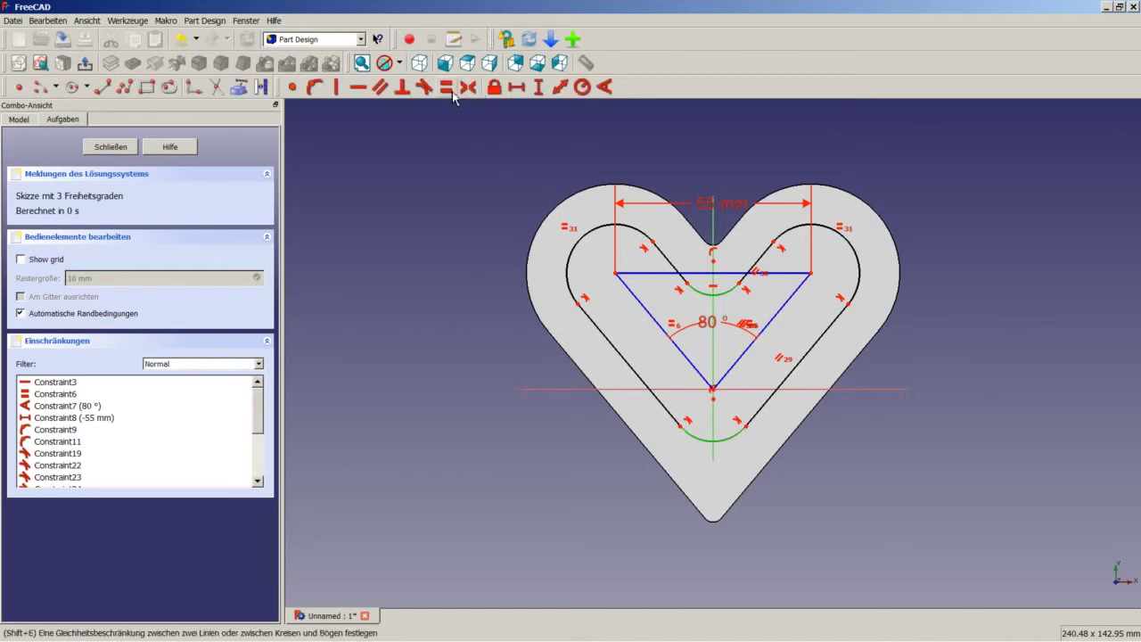
left_click(447, 86)
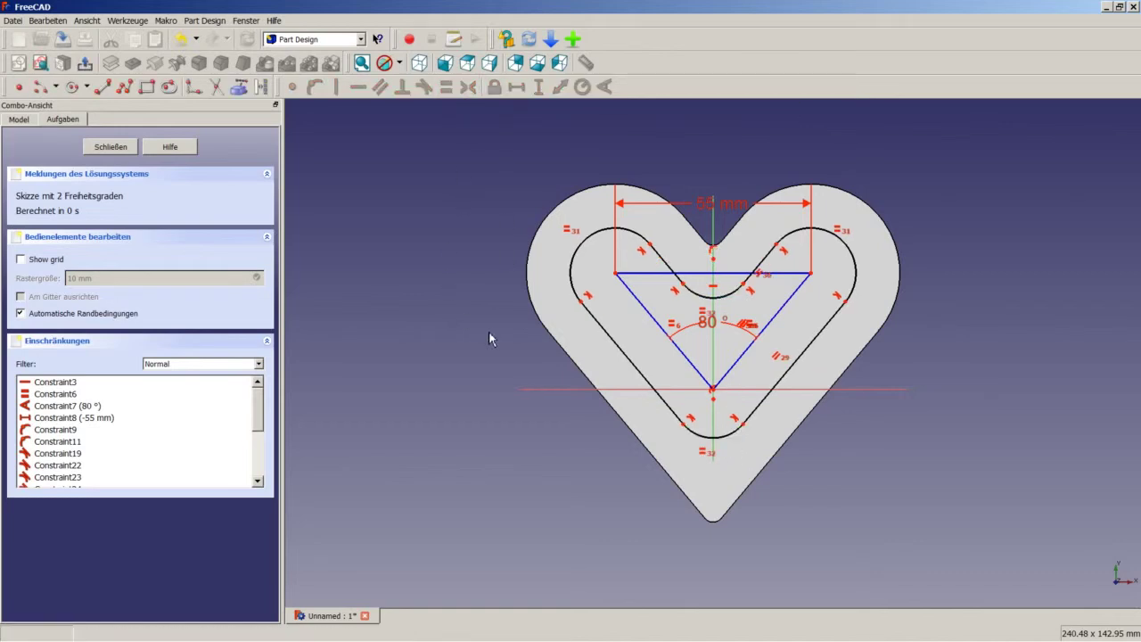
left_click(739, 442)
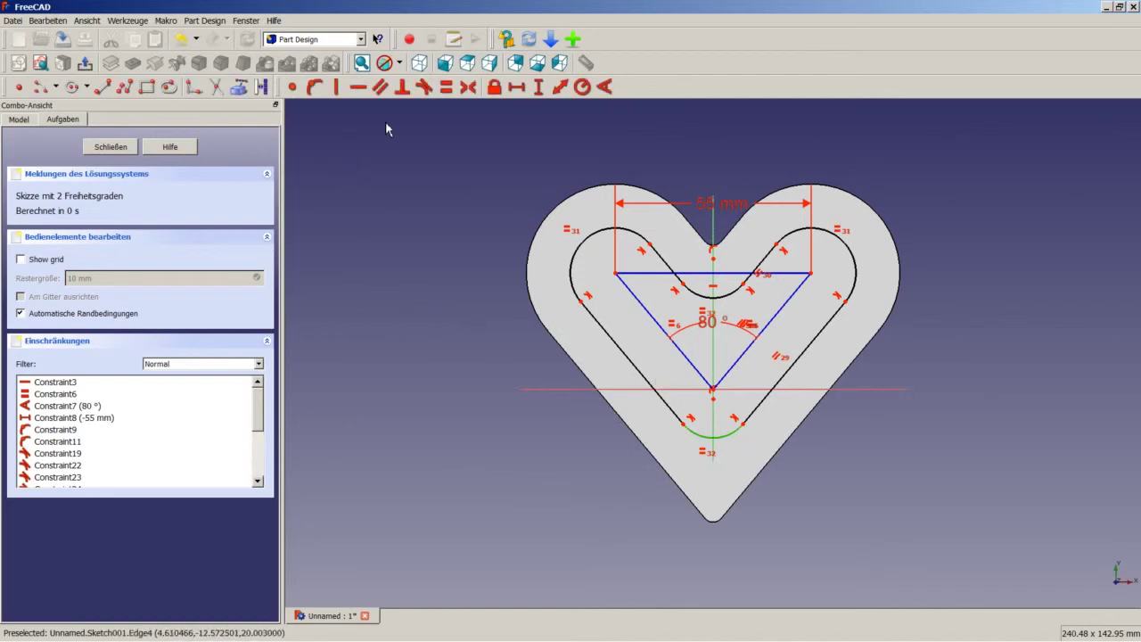
- Give the bottom arc a 3 mm radius and the top-right arc 13 mm, then close the sketch
left_click(582, 86)
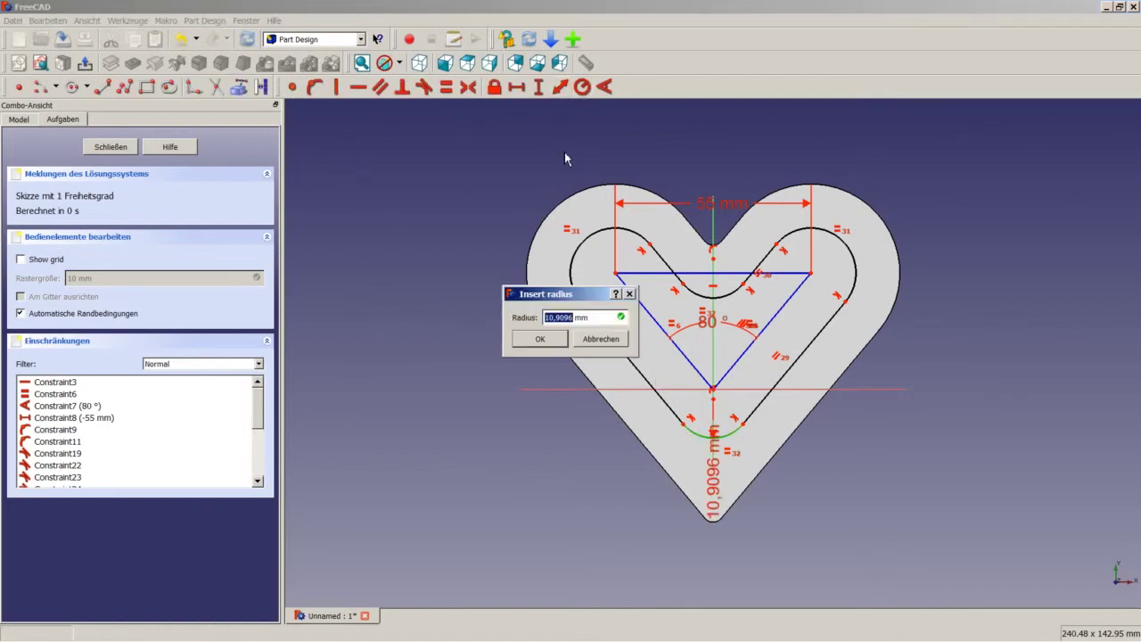
type("3")
key("Return")
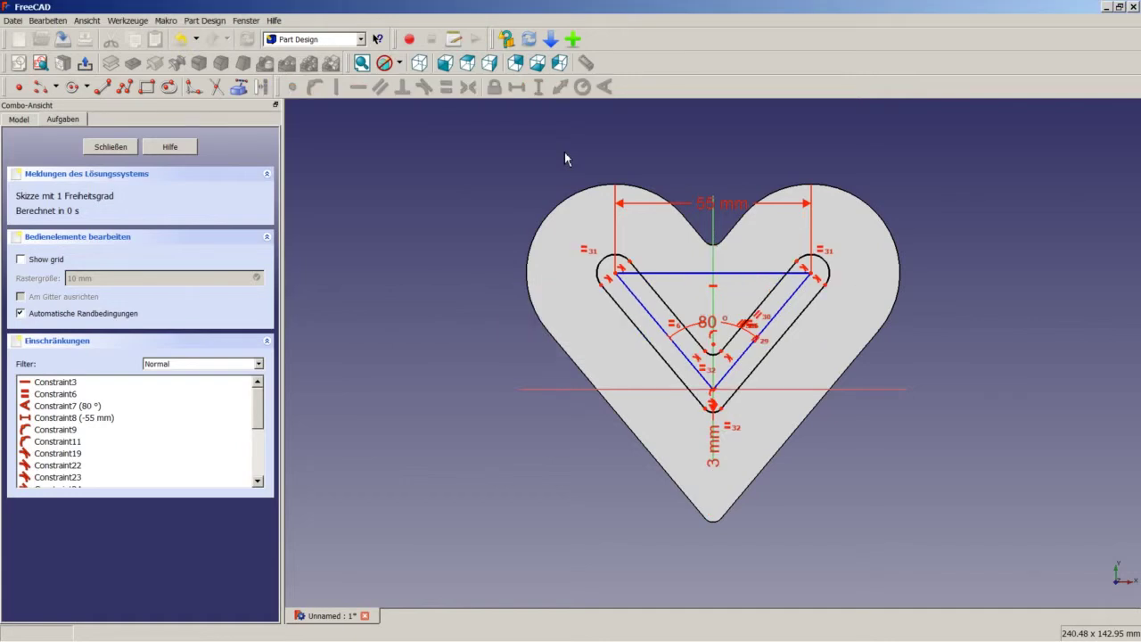
left_click(829, 282)
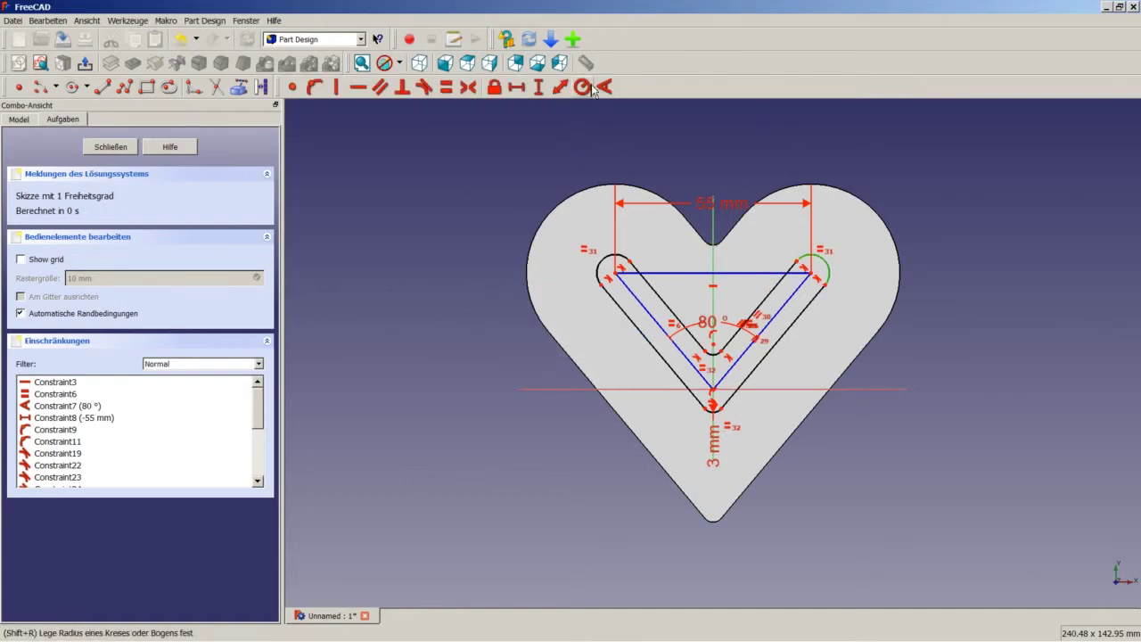
left_click(583, 86)
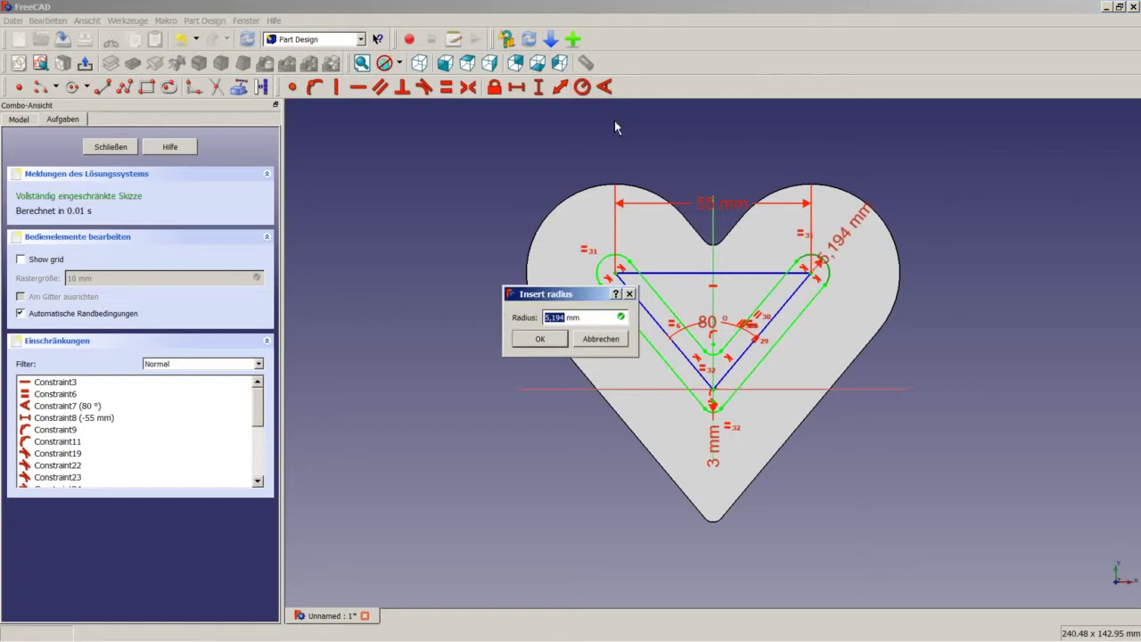
type("13")
key("Return")
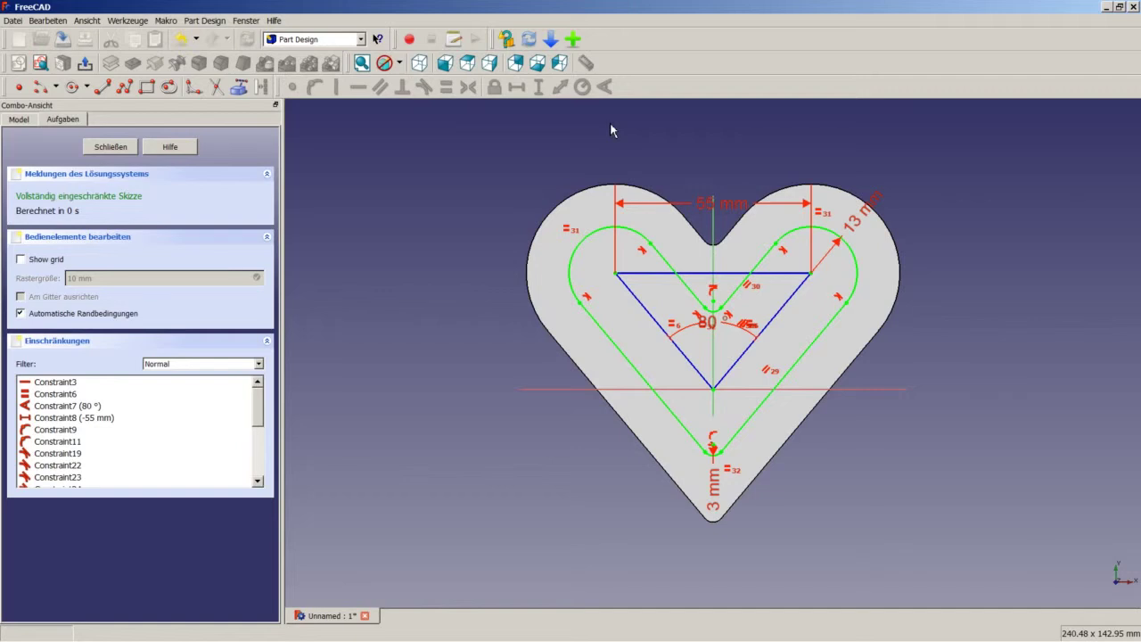
left_click(112, 148)
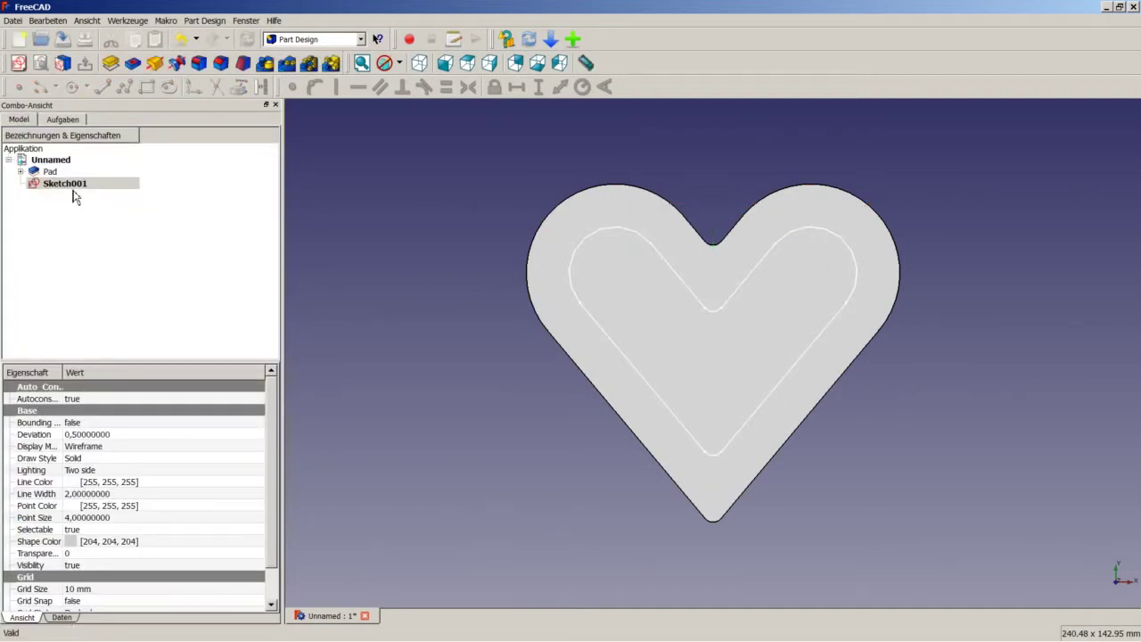
- Pocket the slot sketch 15 mm deep into the heart and view the result isometrically
left_click(133, 63)
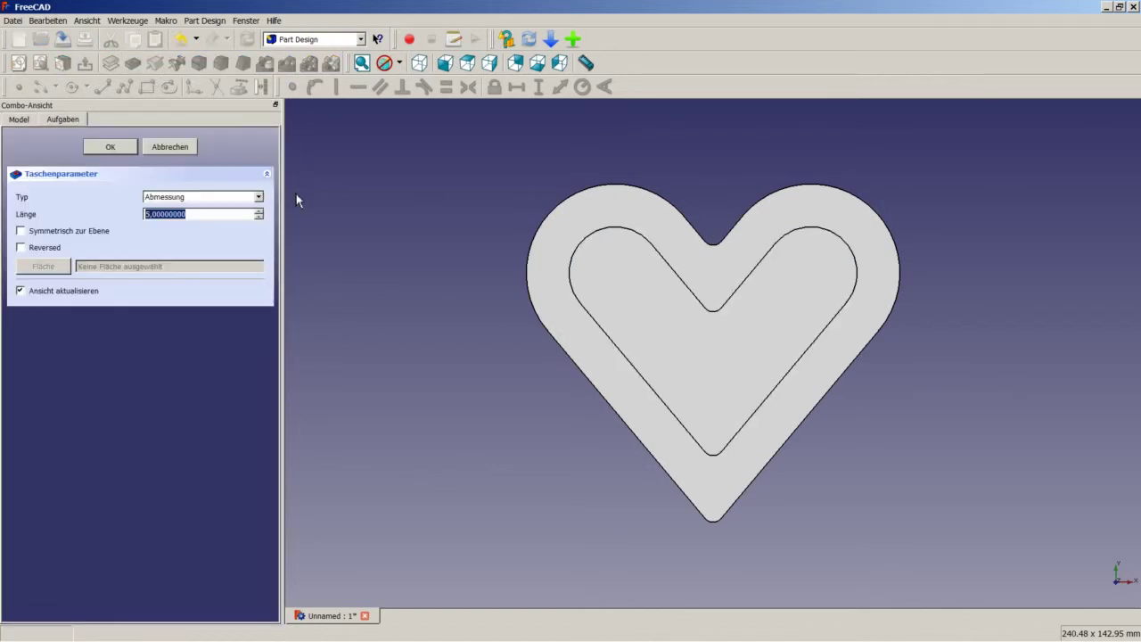
type("15")
left_click(130, 152)
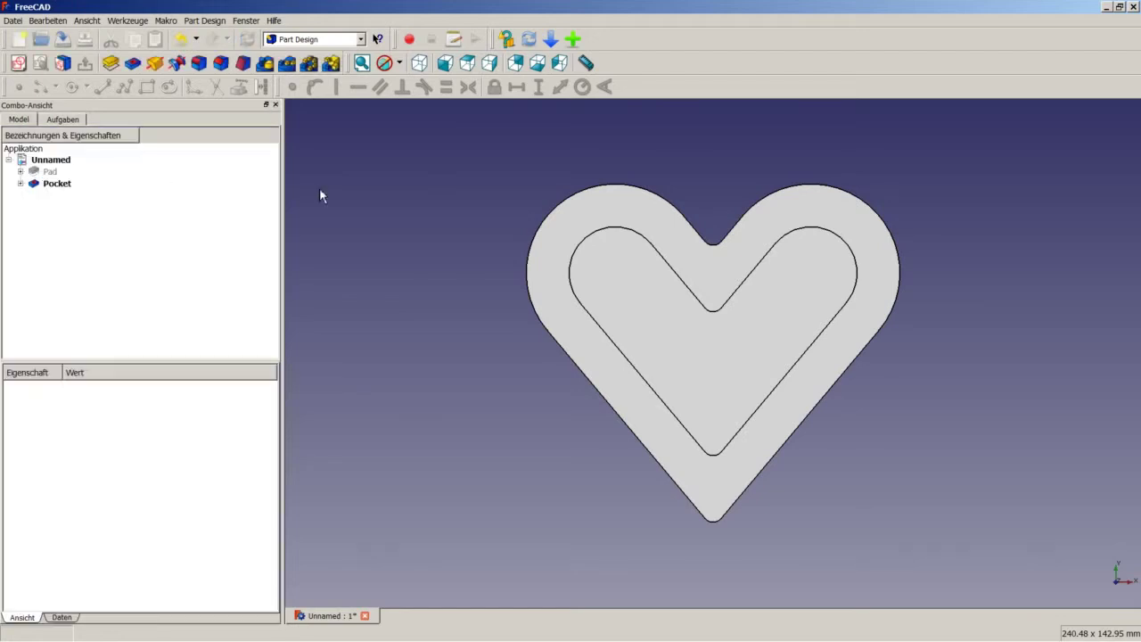
left_click(419, 62)
- Dismiss the 3D view's context menu and select the heart's top rim face
right_click(490, 303)
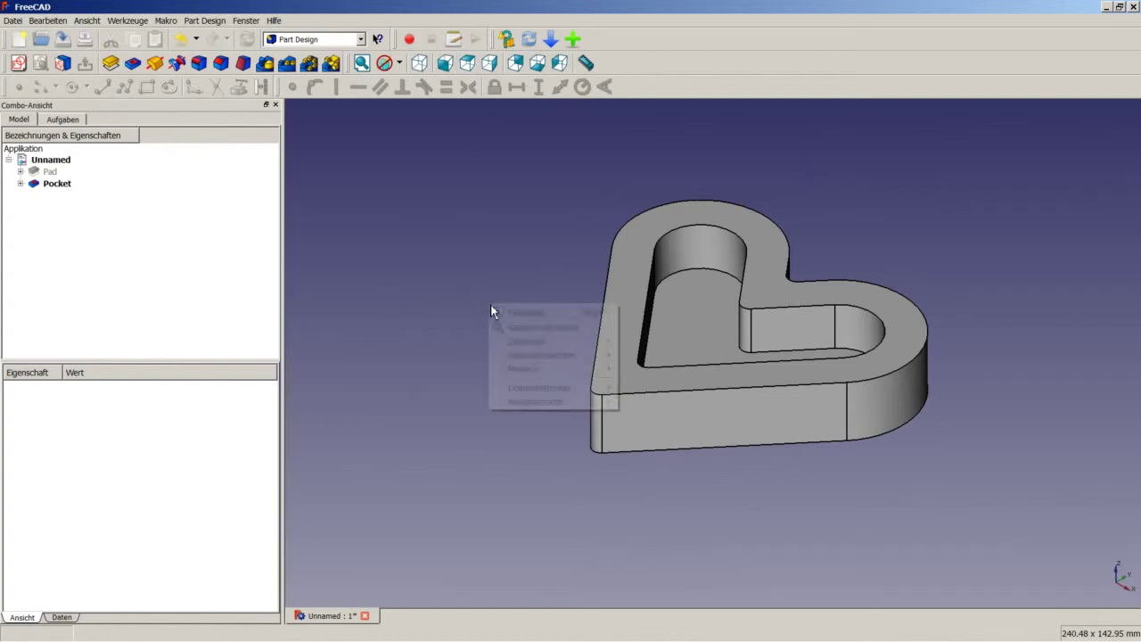
key("Escape")
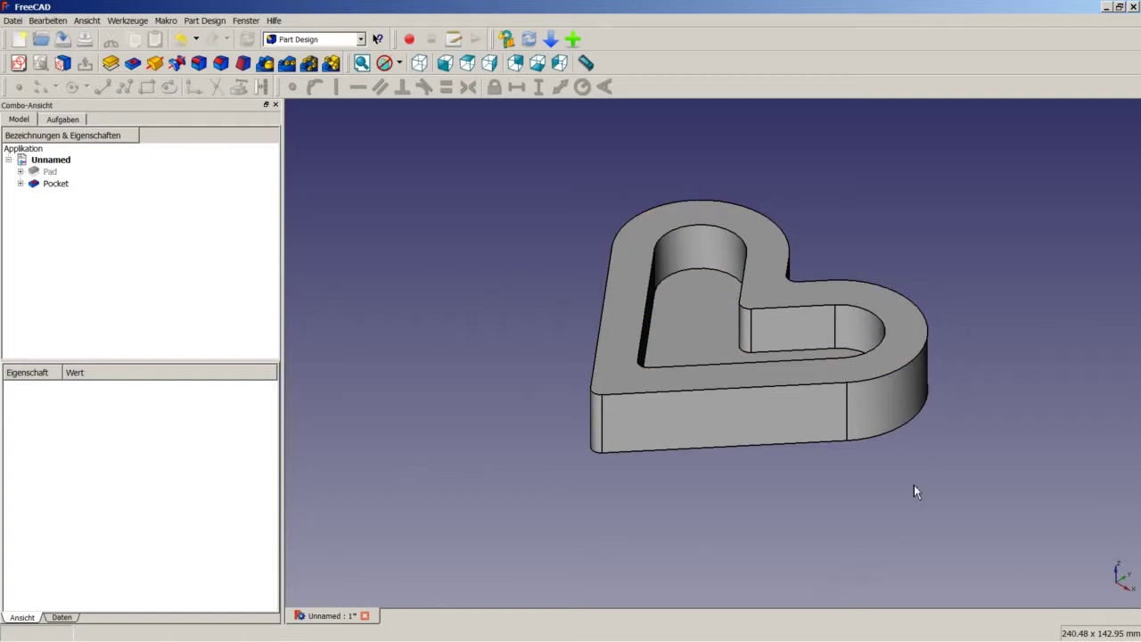
left_click(629, 327)
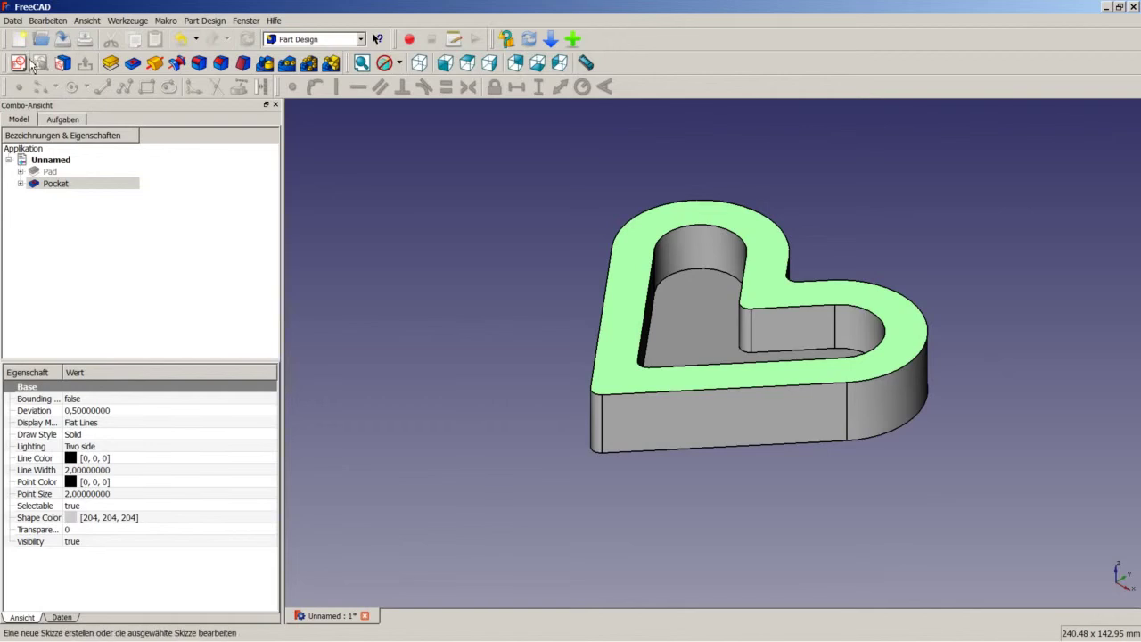
- Start a new sketch on the rim face, draw a closed triangle from the origin, and make it construction geometry
left_click(19, 63)
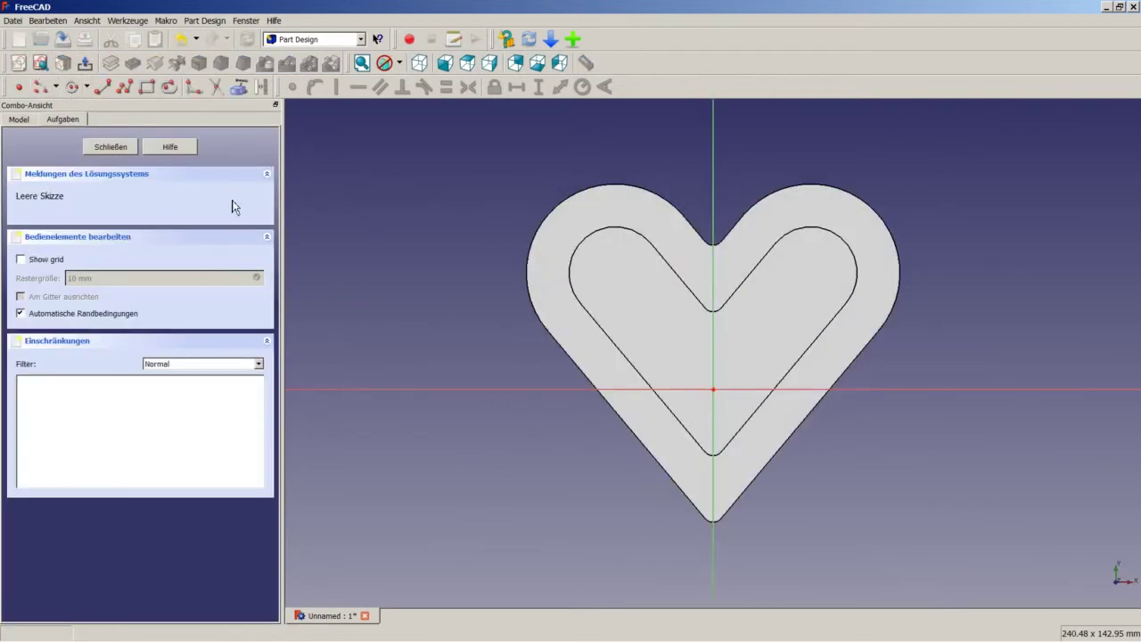
left_click(125, 86)
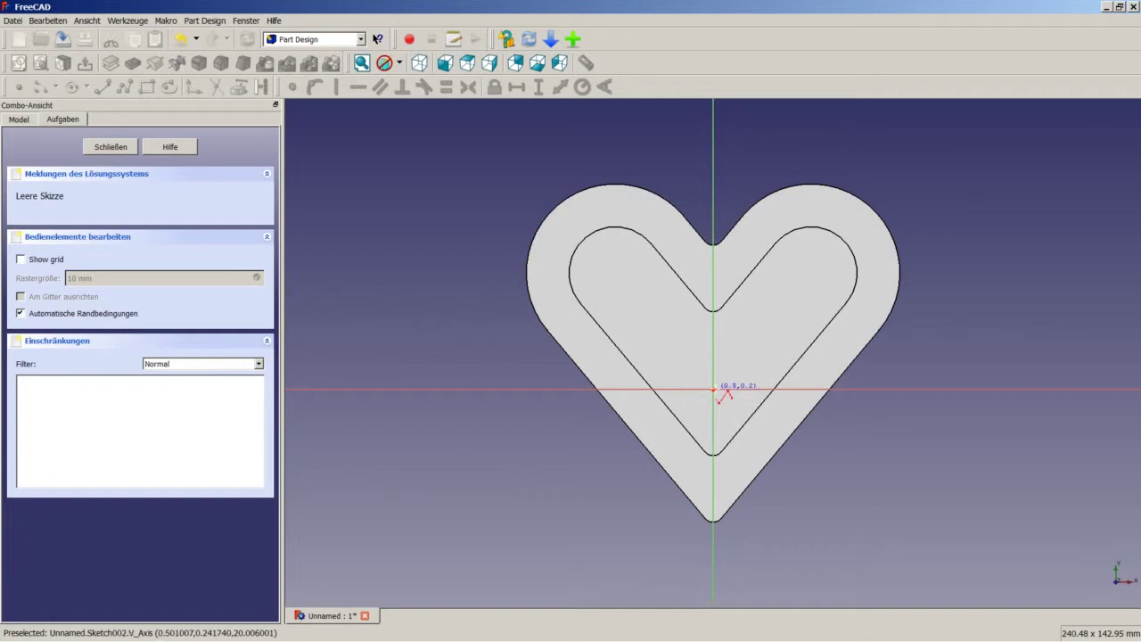
left_click(713, 388)
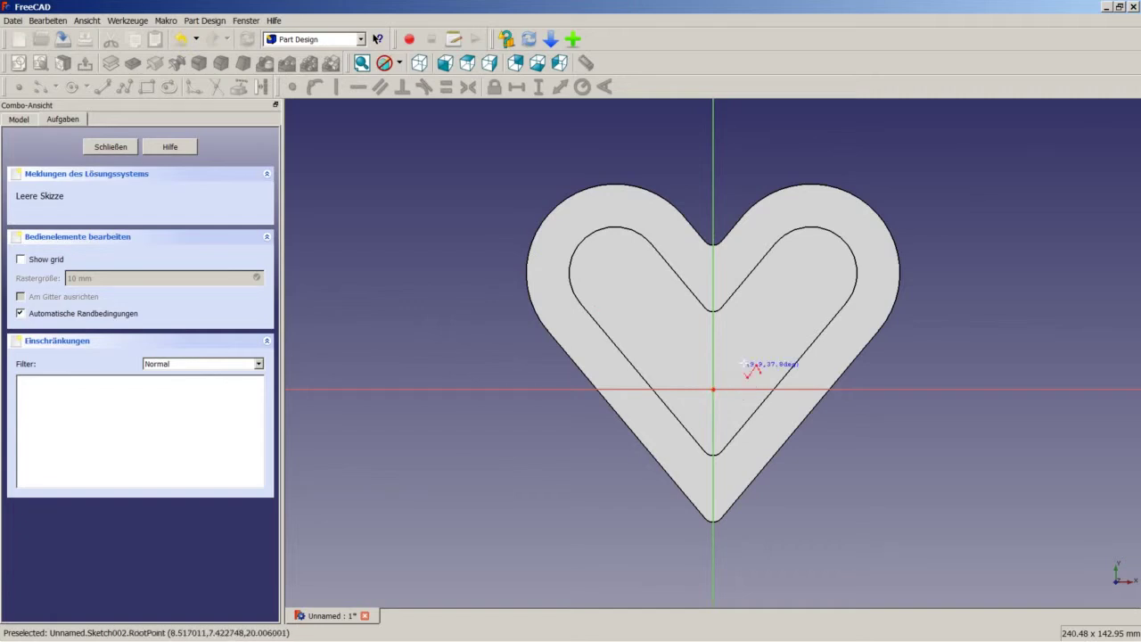
left_click(772, 327)
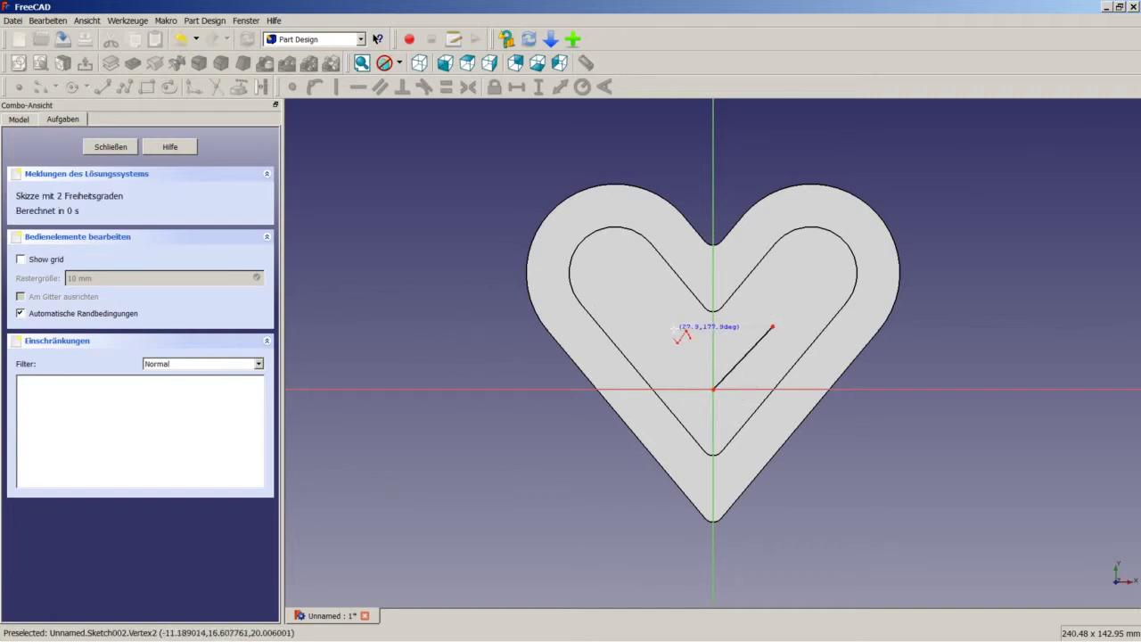
left_click(674, 328)
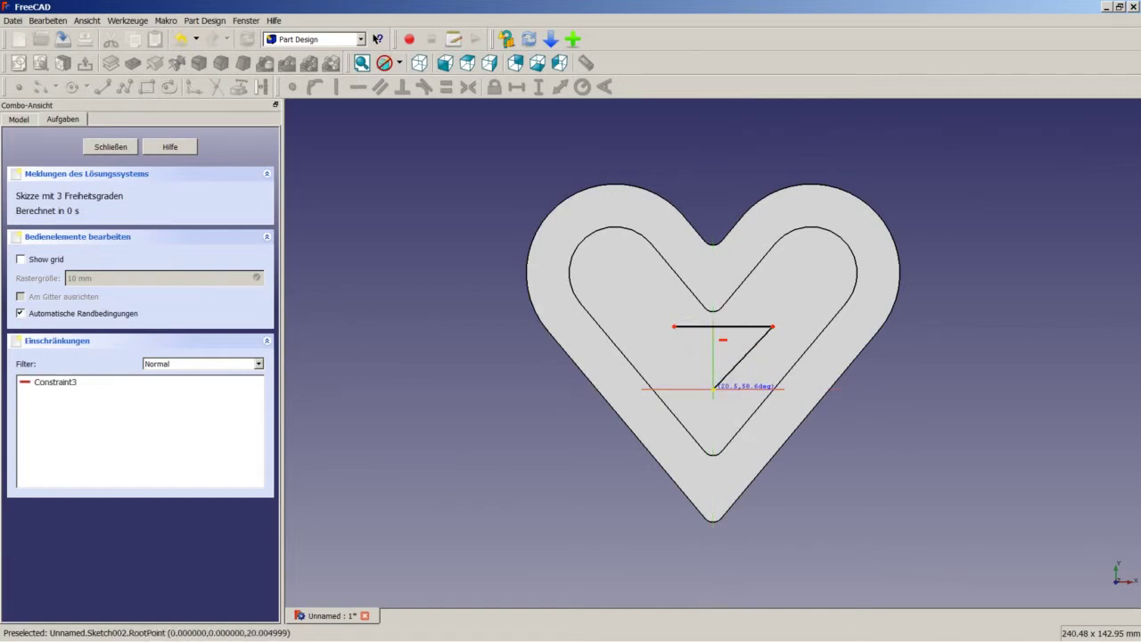
left_click(713, 388)
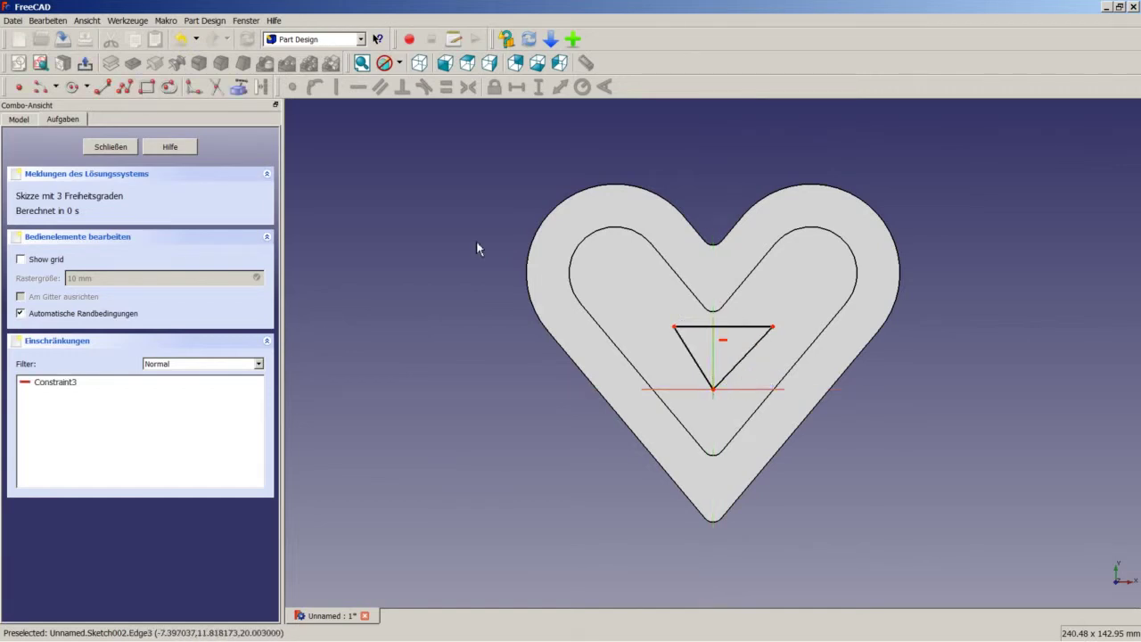
left_click(744, 357)
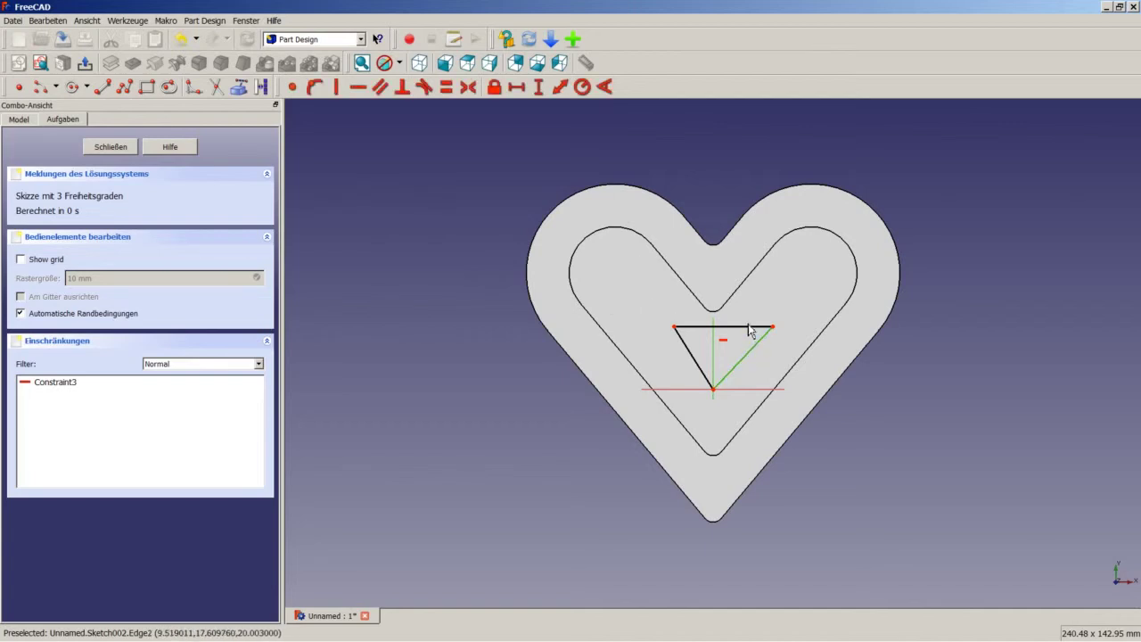
left_click(752, 327)
left_click(691, 352)
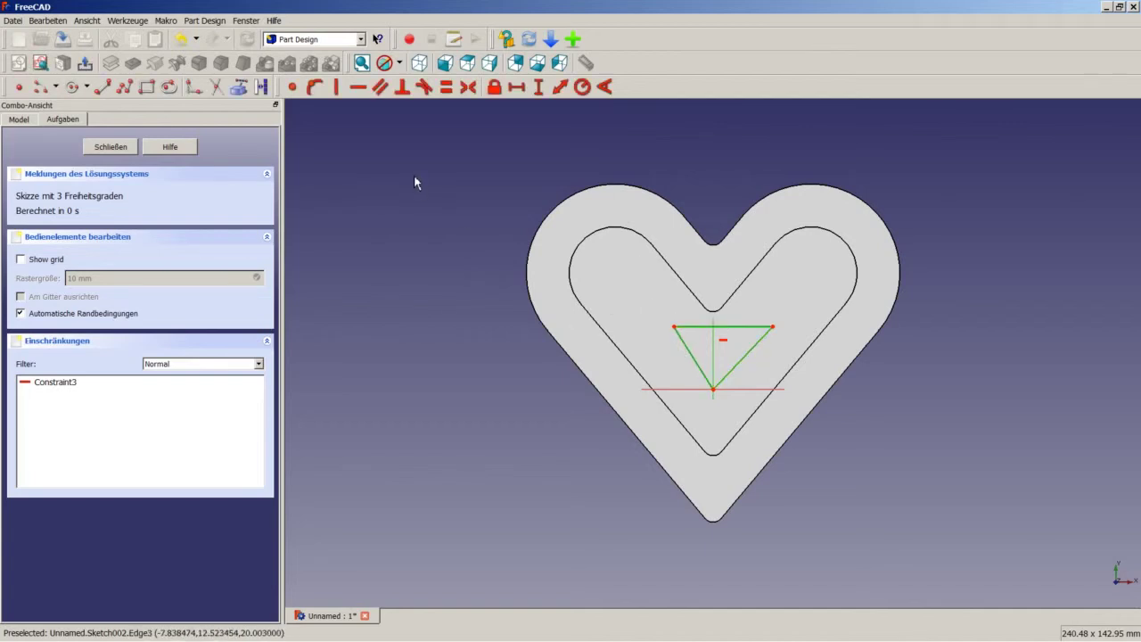
left_click(261, 86)
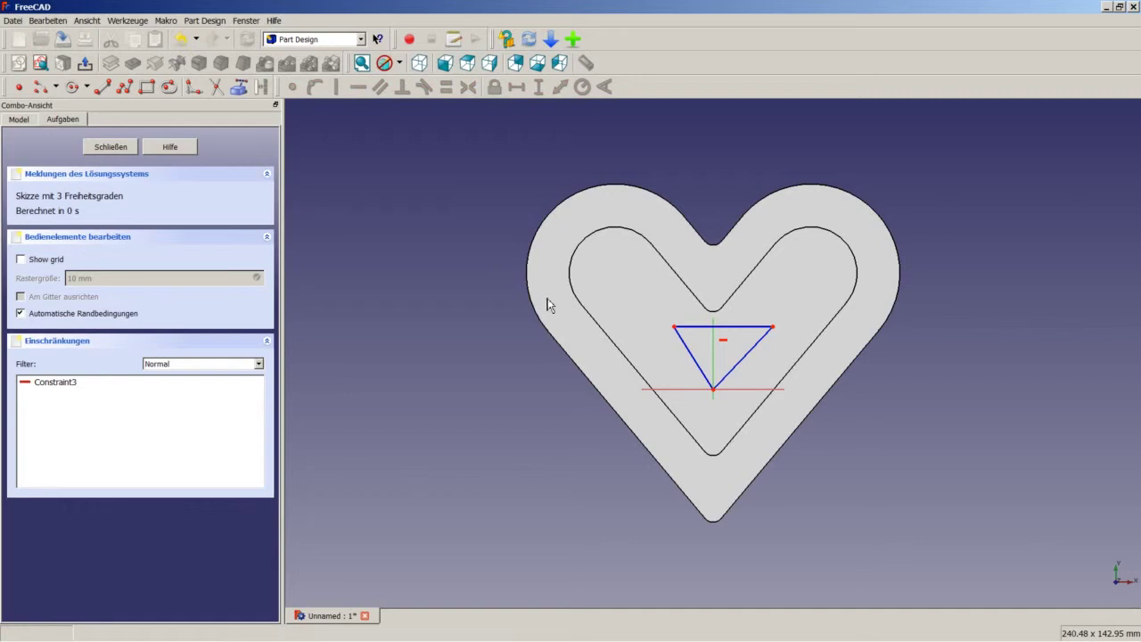
- Constrain the slanted triangle sides to equal length with an 80° angle between them
left_click(695, 361)
left_click(730, 375)
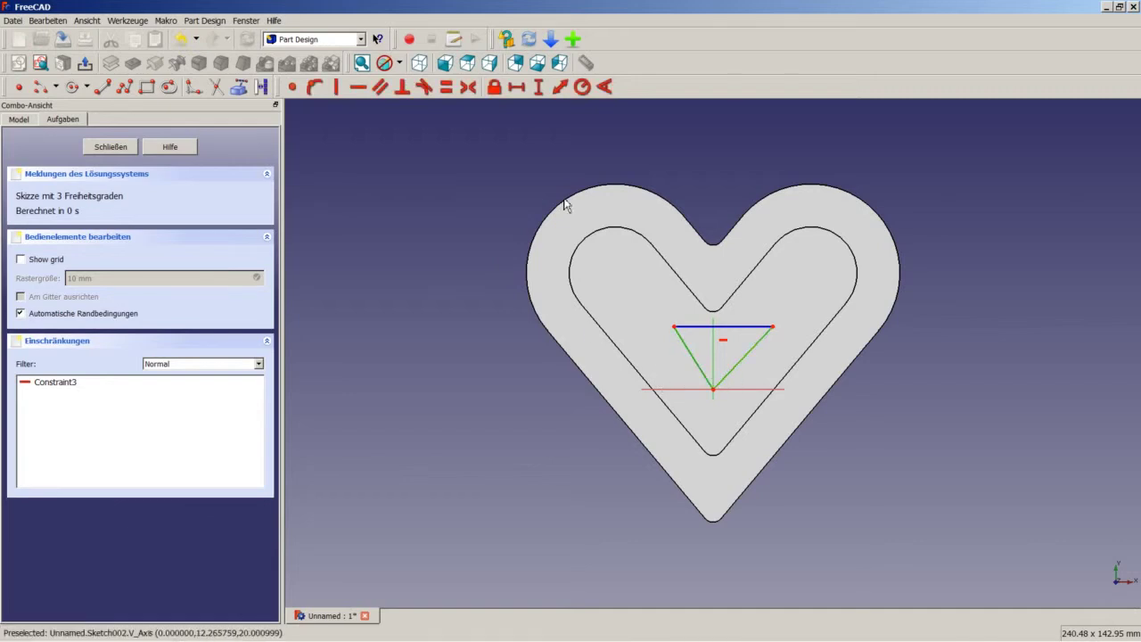
left_click(447, 89)
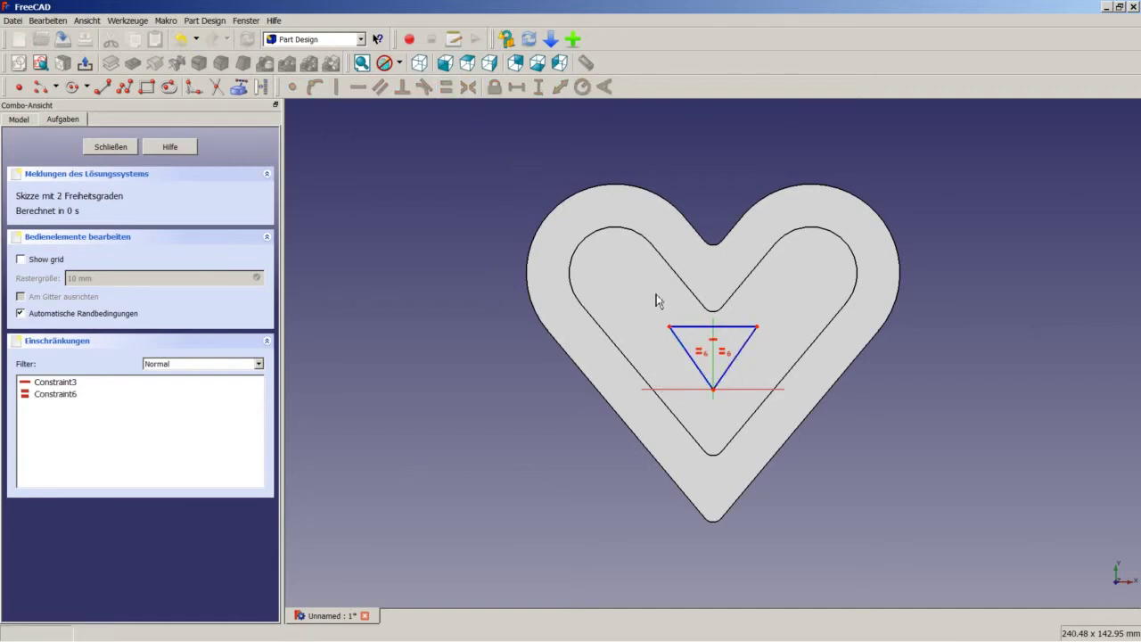
left_click(734, 375)
left_click(682, 346)
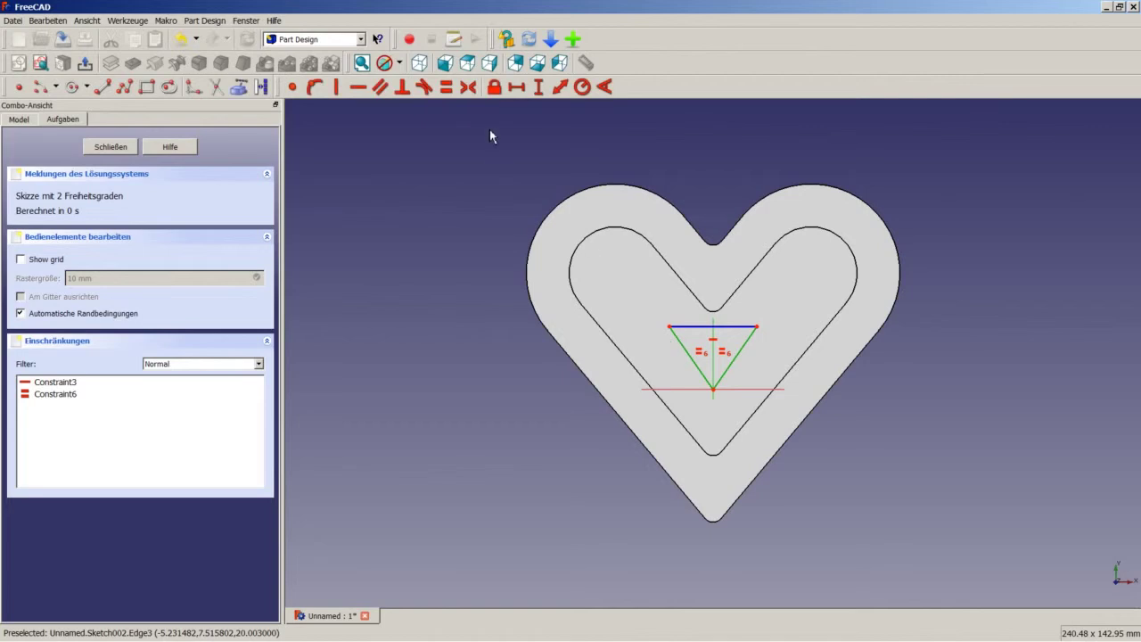
left_click(604, 87)
type("80")
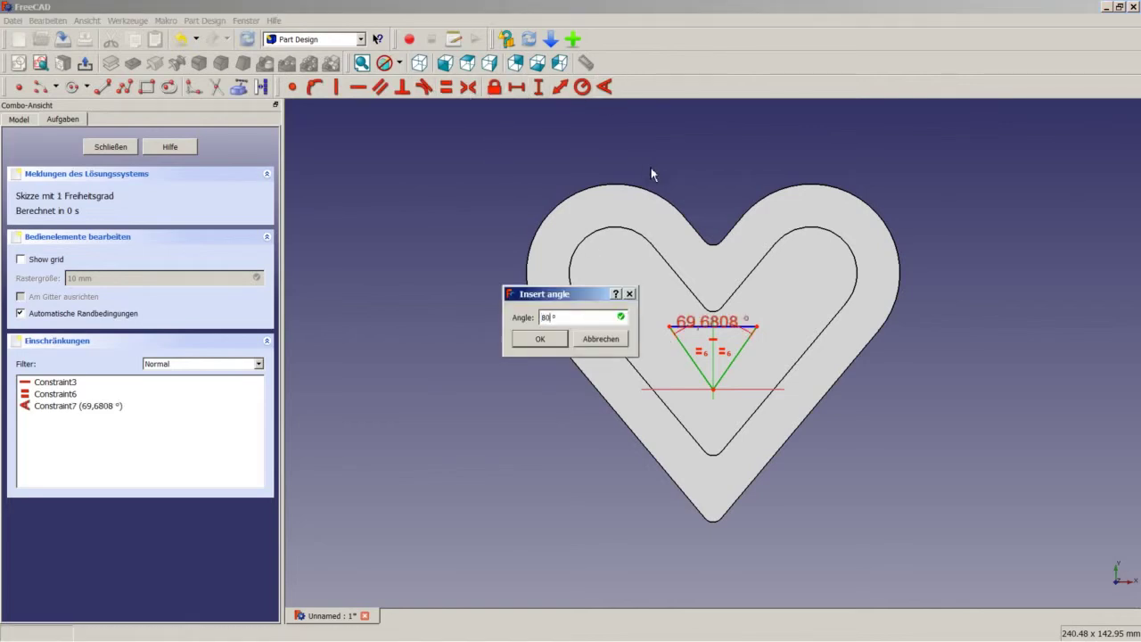
key("Return")
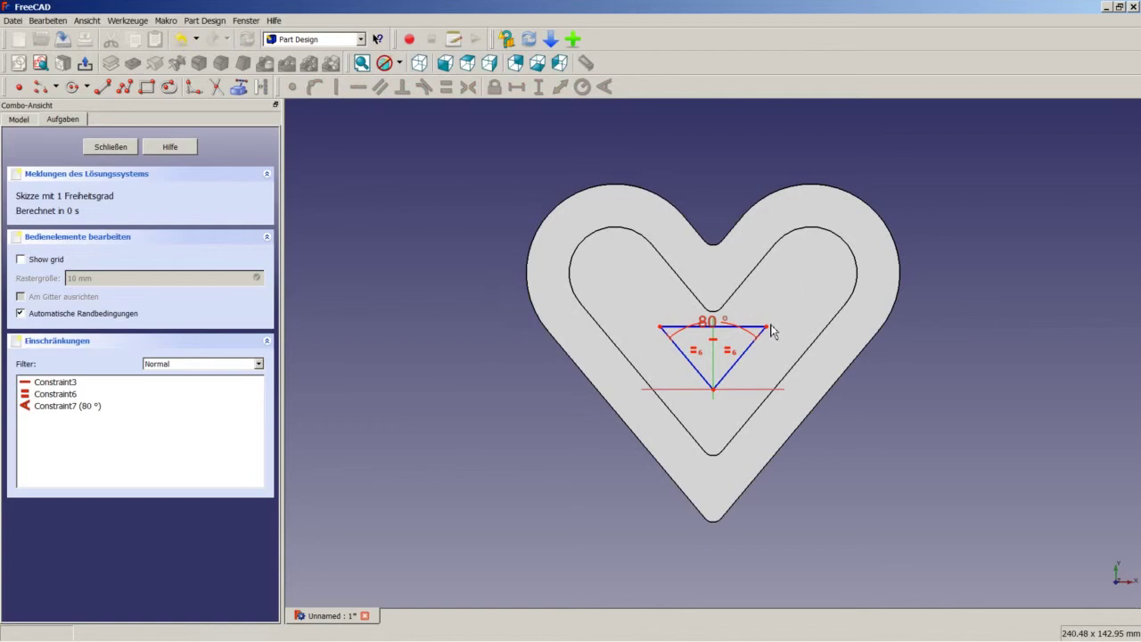
- Fix the top edge at 55 mm horizontal width and move the dimension above the triangle
left_click(763, 328)
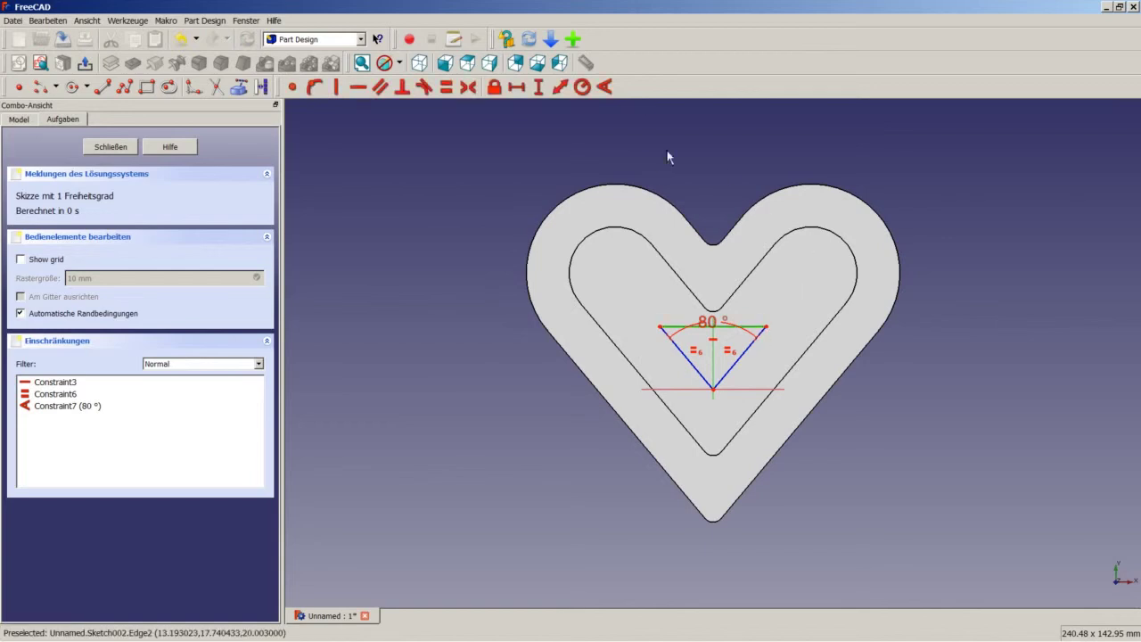
left_click(511, 87)
type("55")
key("Return")
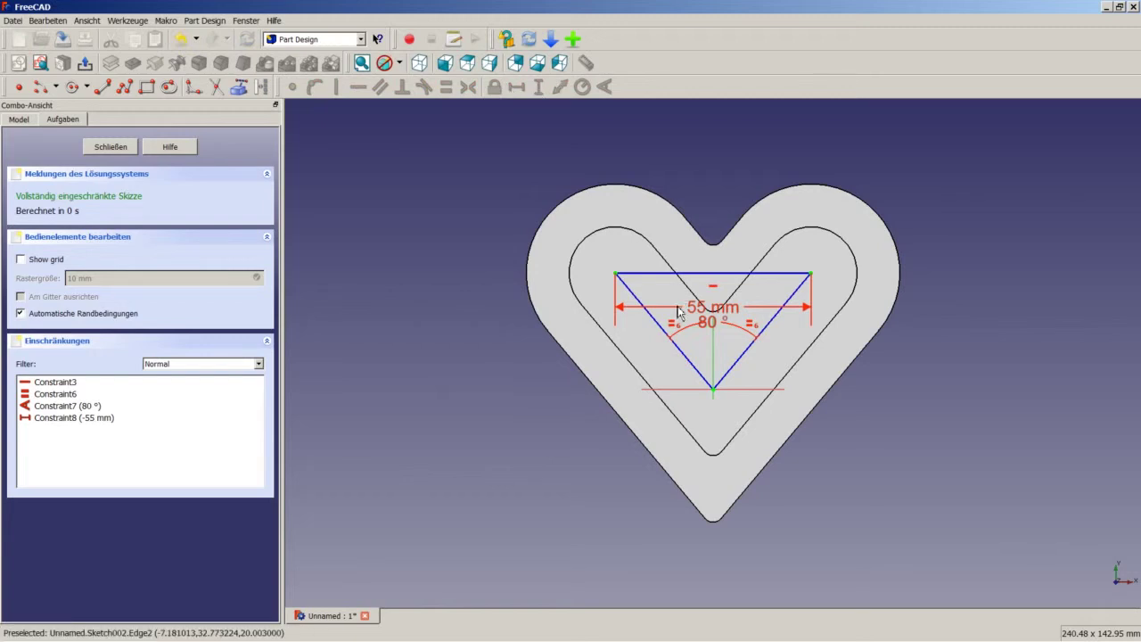
left_click_drag(704, 311, 719, 225)
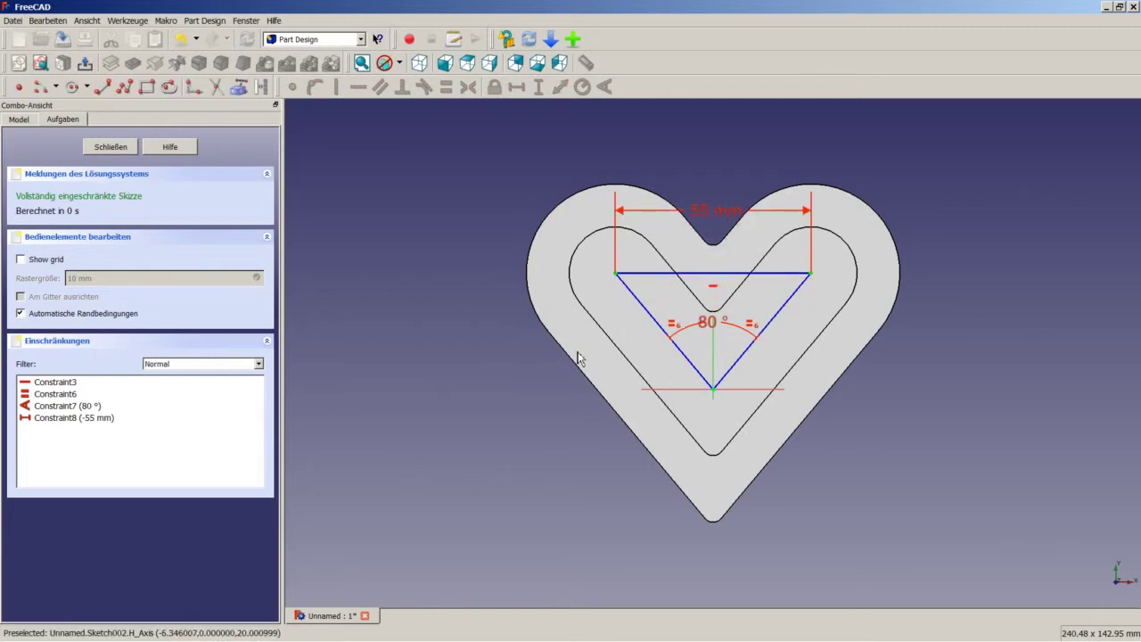
- Draw an arc centred on the vertical axis below the triangle apex
left_click(41, 87)
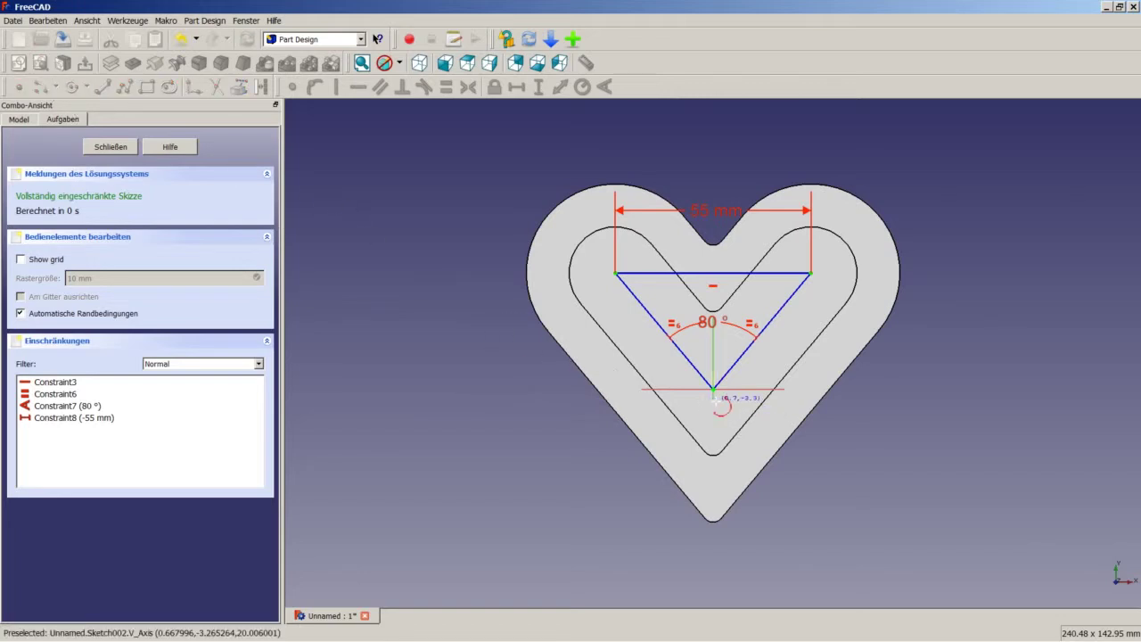
left_click(714, 400)
left_click(683, 419)
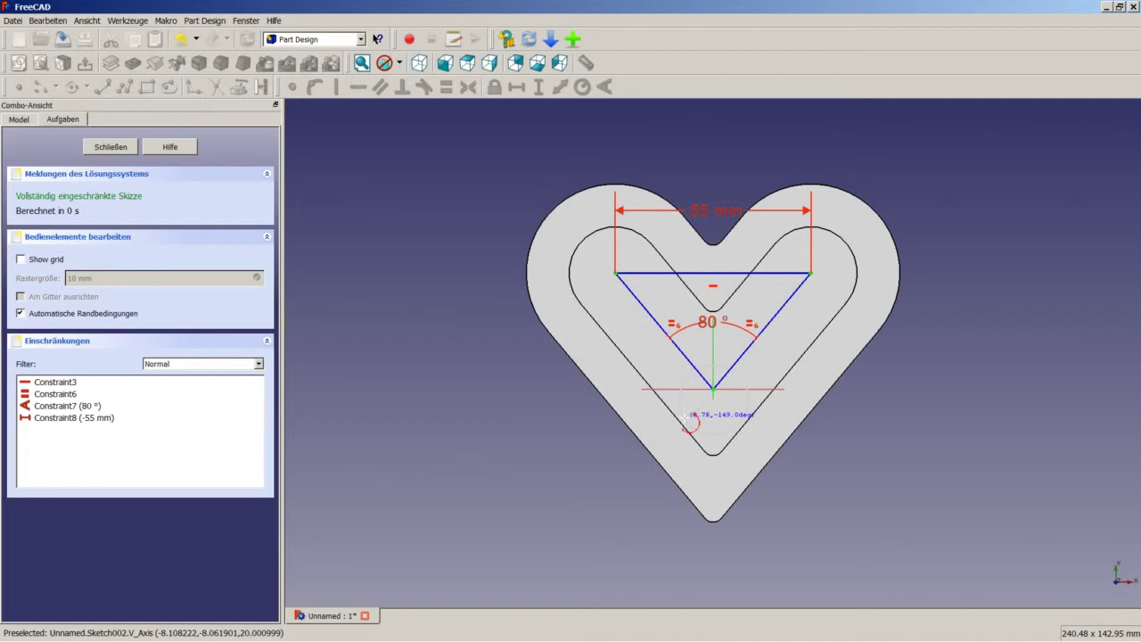
left_click(733, 416)
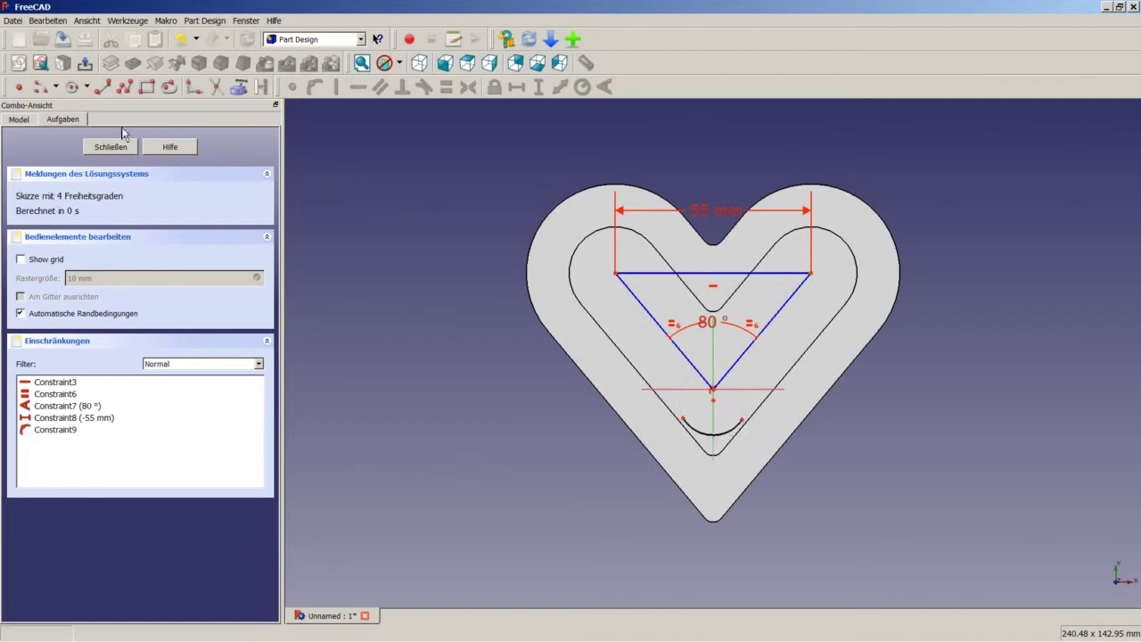
- Draw an arc around the triangle's right corner and a small arc at the top centre
left_click(71, 86)
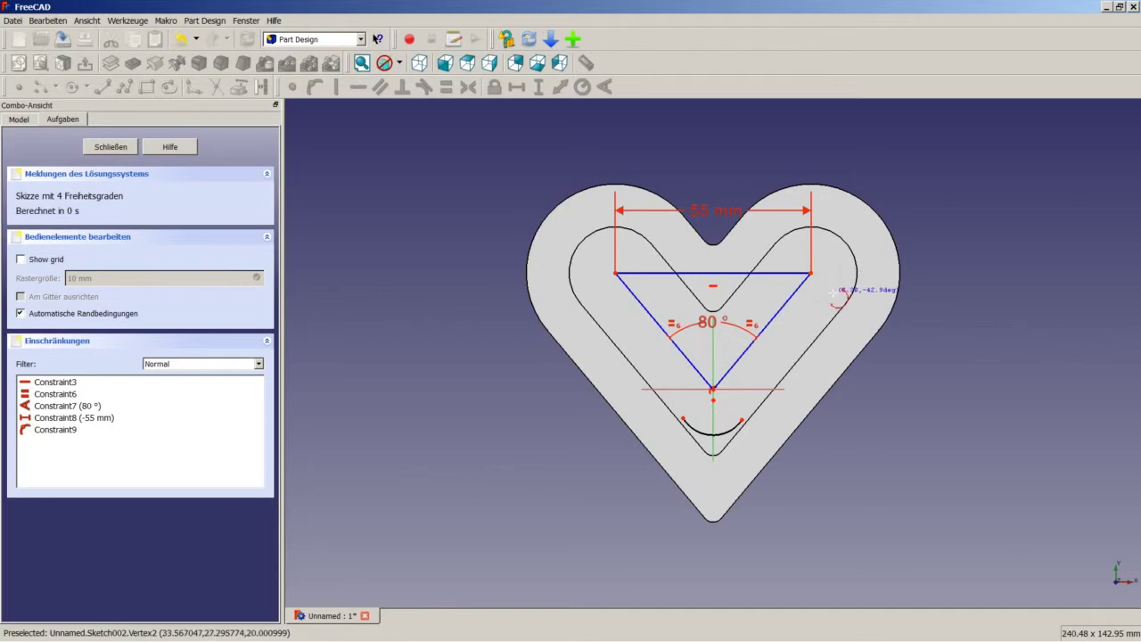
left_click(816, 261)
left_click(799, 246)
left_click(832, 292)
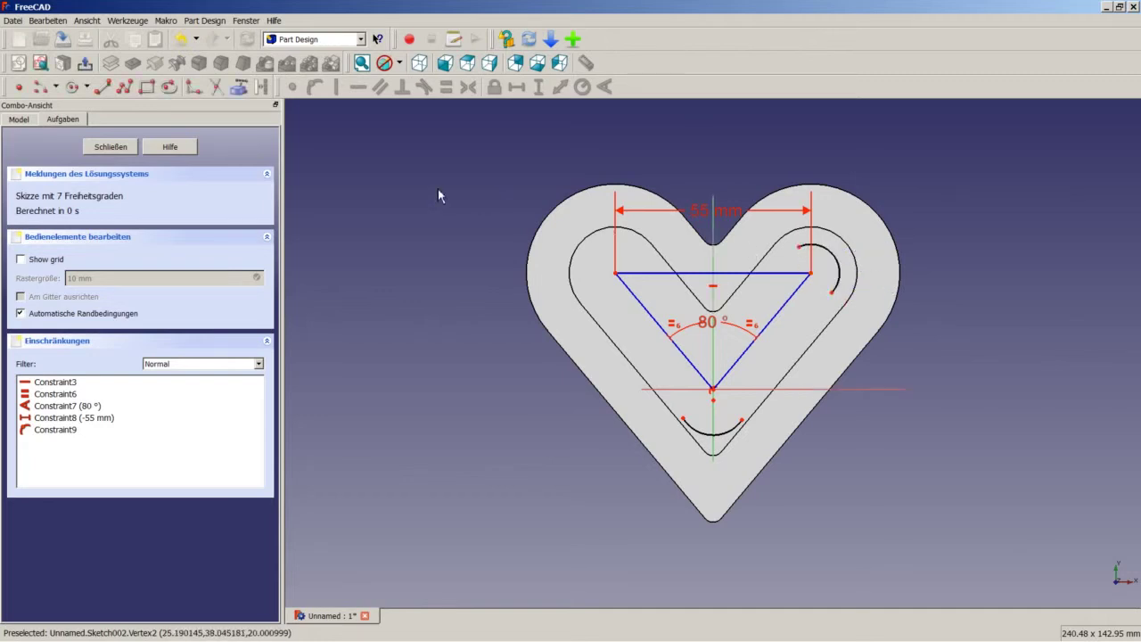
left_click(40, 86)
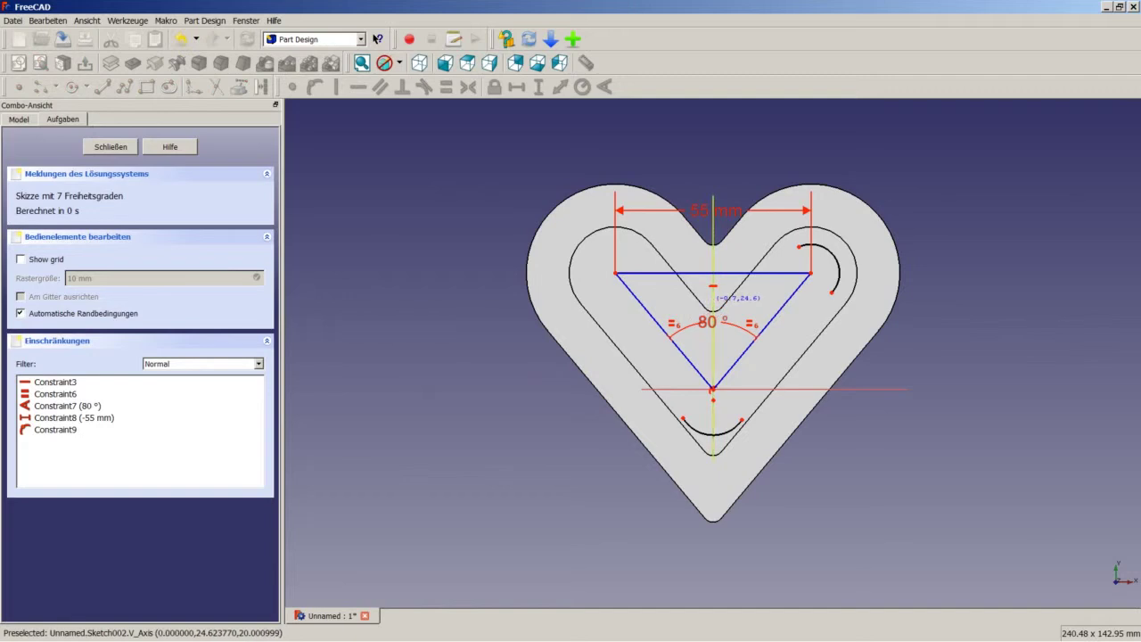
left_click(711, 303)
left_click(738, 310)
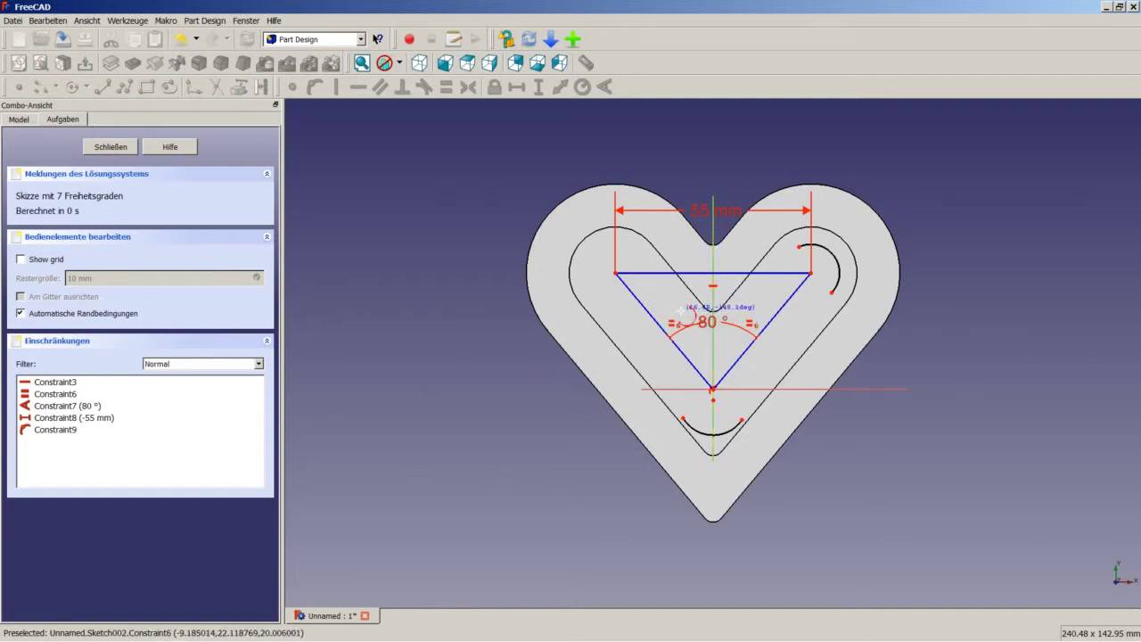
left_click(686, 311)
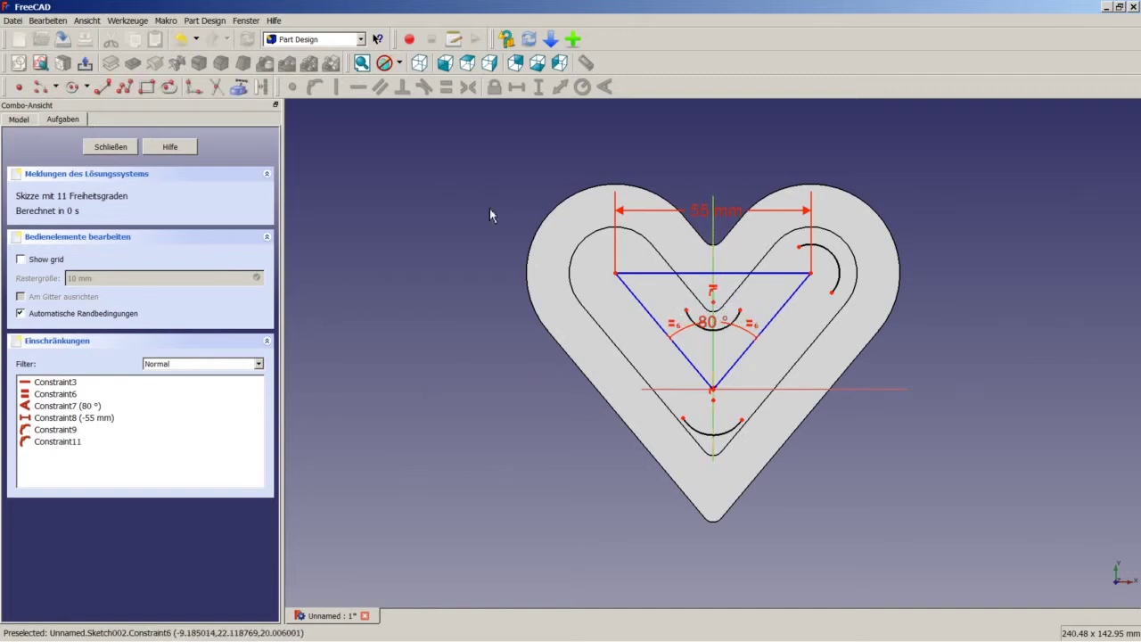
- Add an arc around the top-left corner and a line from the bottom arc to the right arc
left_click(40, 87)
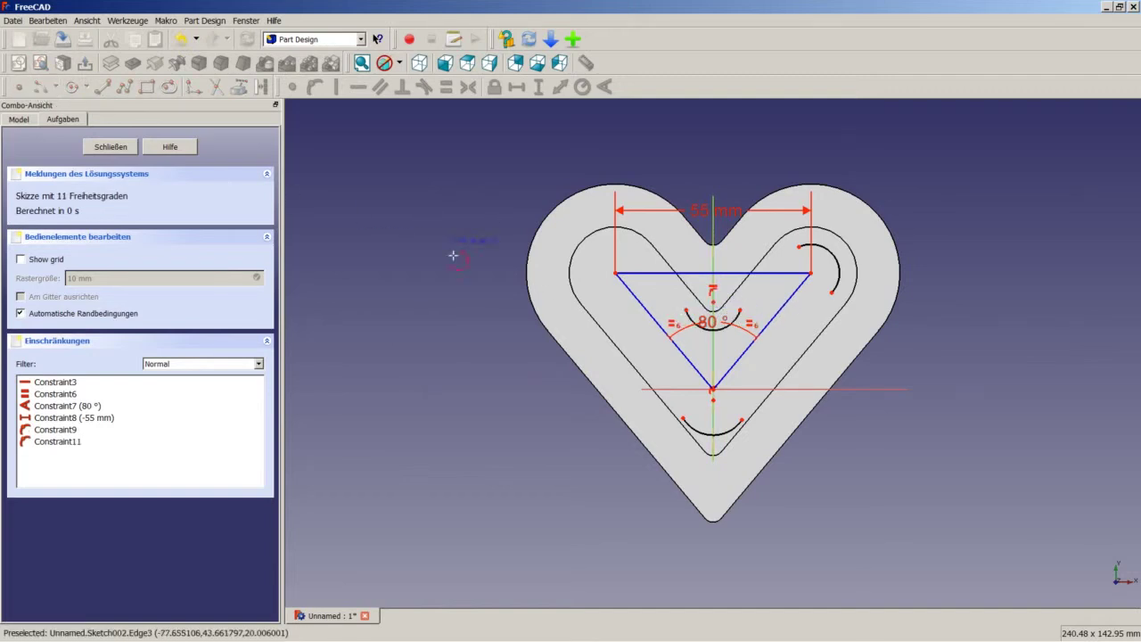
left_click(616, 272)
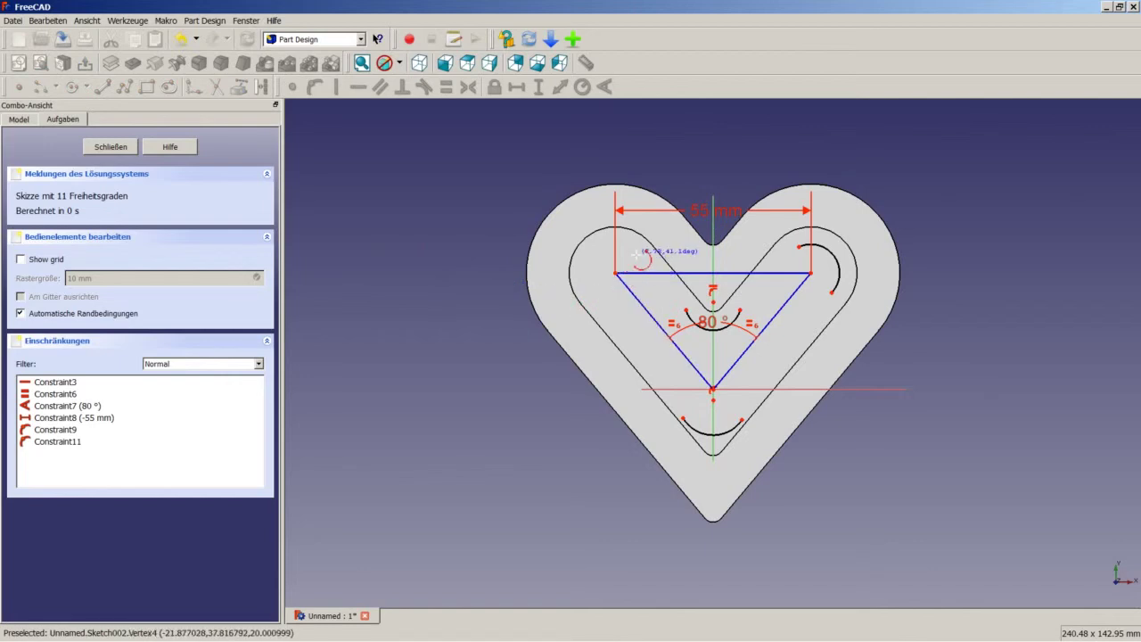
left_click(601, 295)
left_click(636, 255)
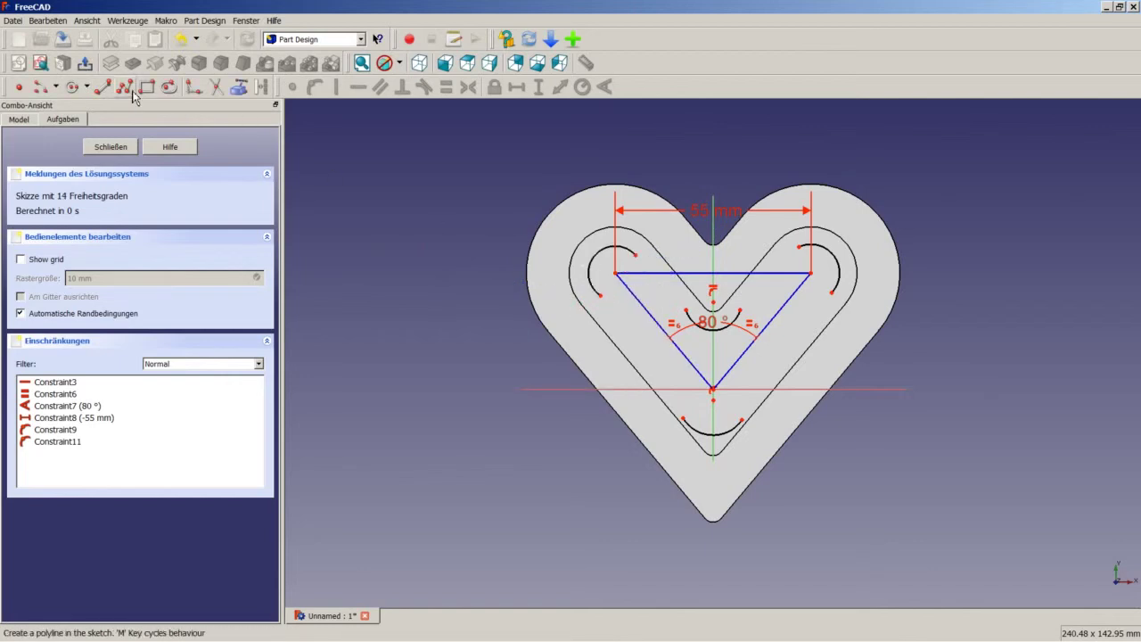
left_click(743, 419)
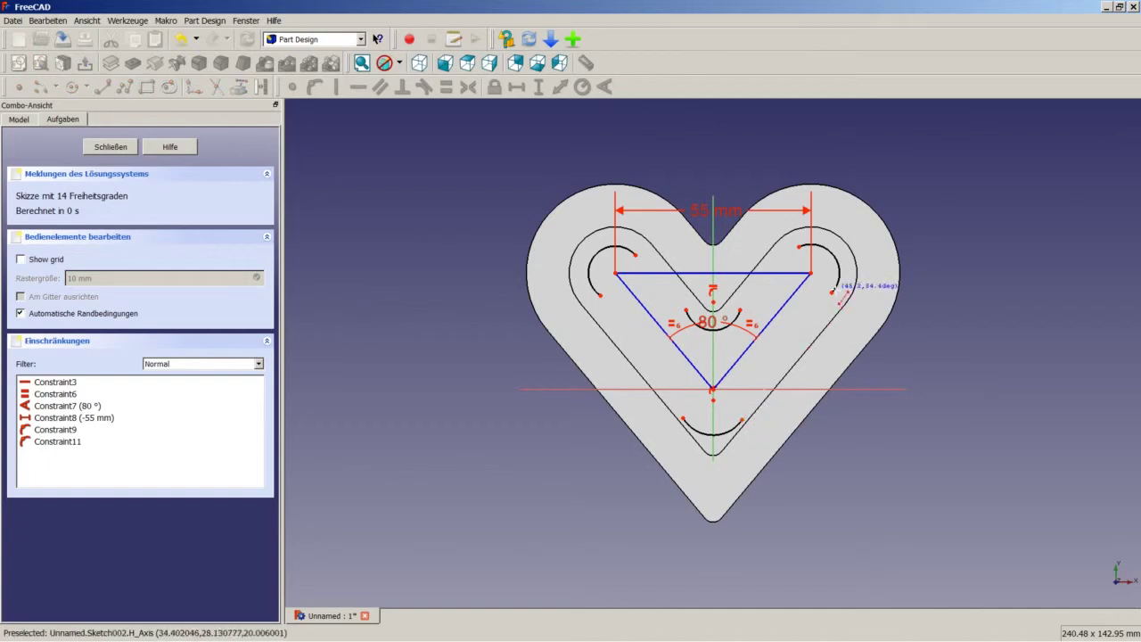
left_click(832, 293)
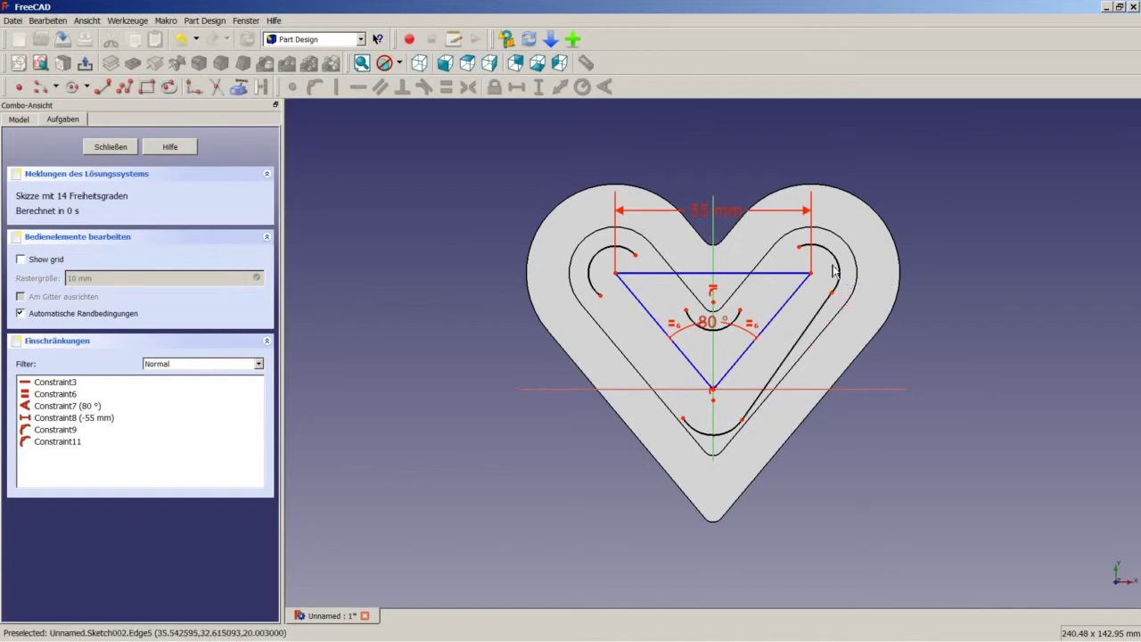
- Draw a line from the right arc's upper end toward the small top arc
left_click(102, 87)
left_click(799, 247)
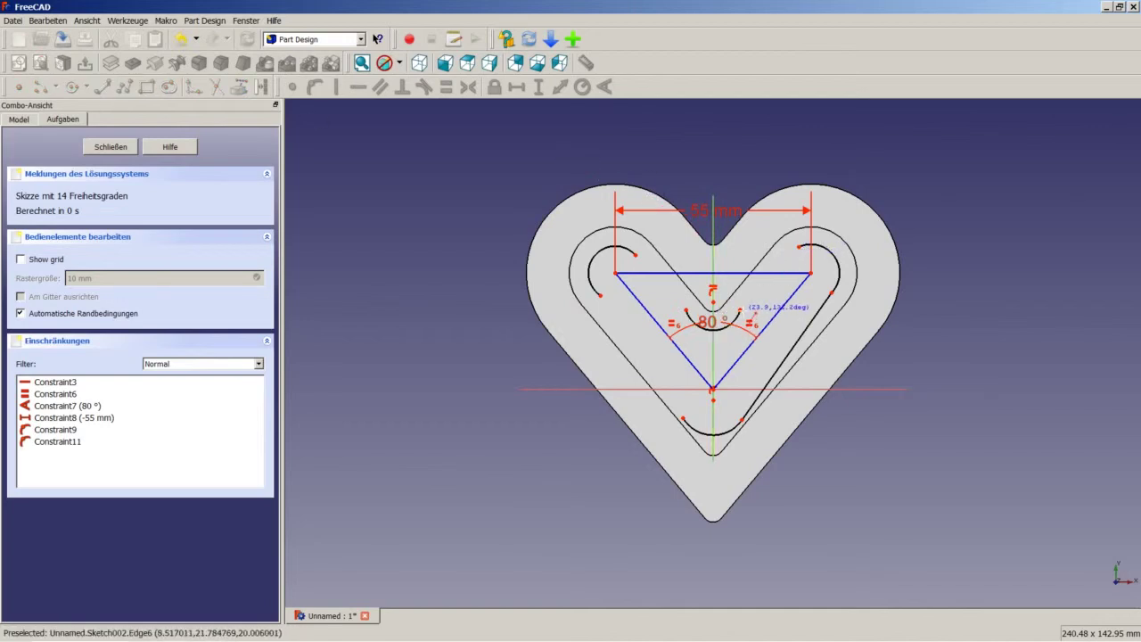
key("Escape")
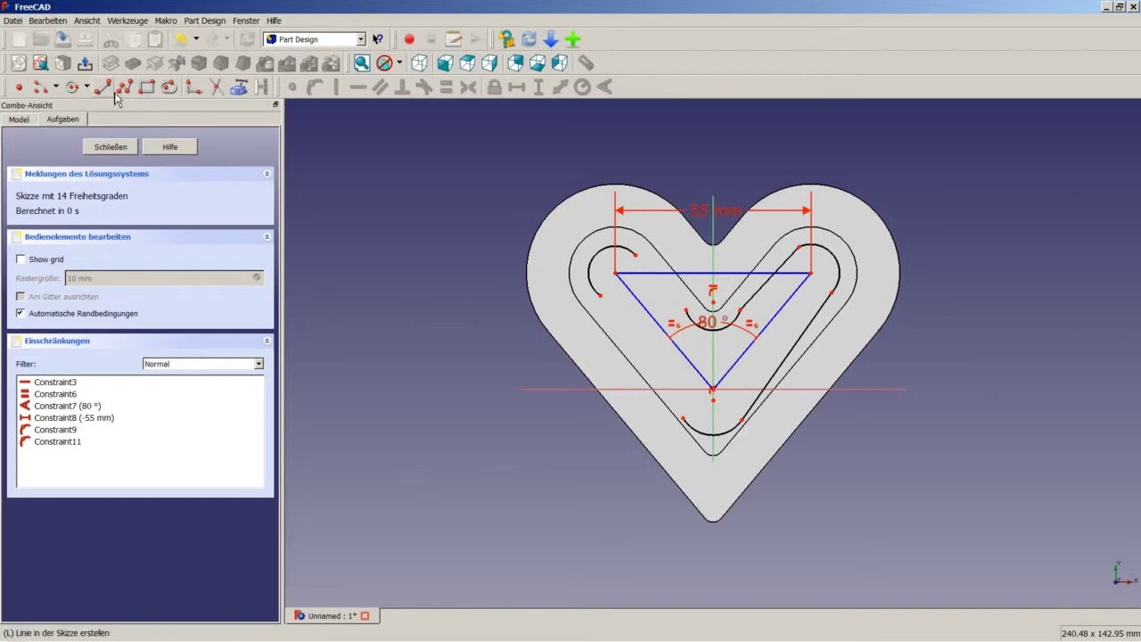
- Draw a line from the small top arc's left end to the left arc's upper end
left_click(111, 90)
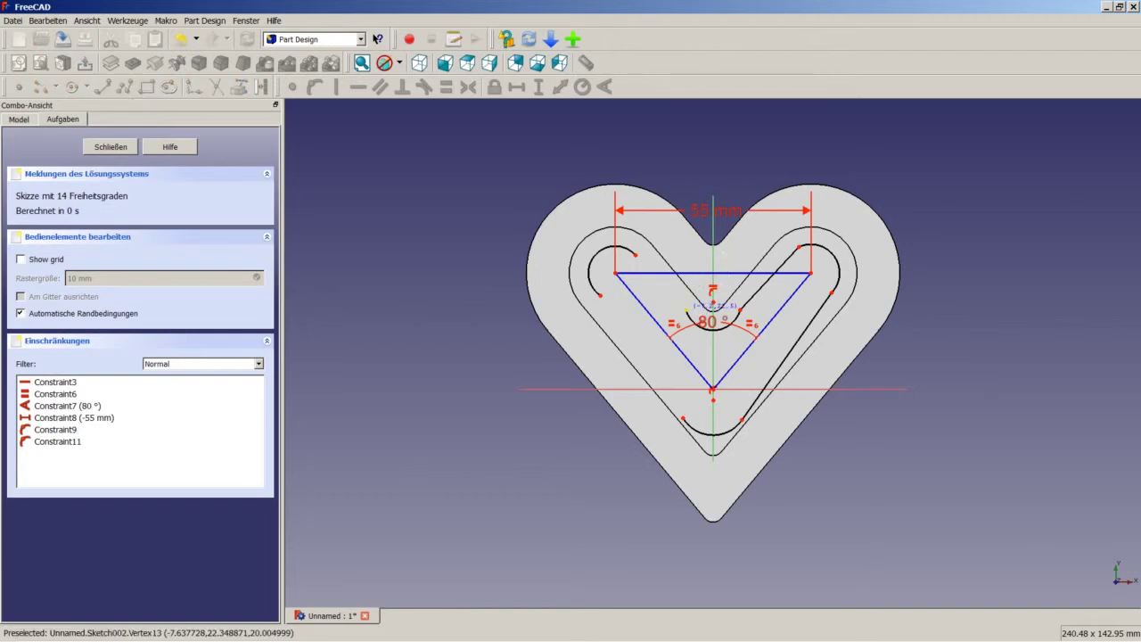
left_click(687, 307)
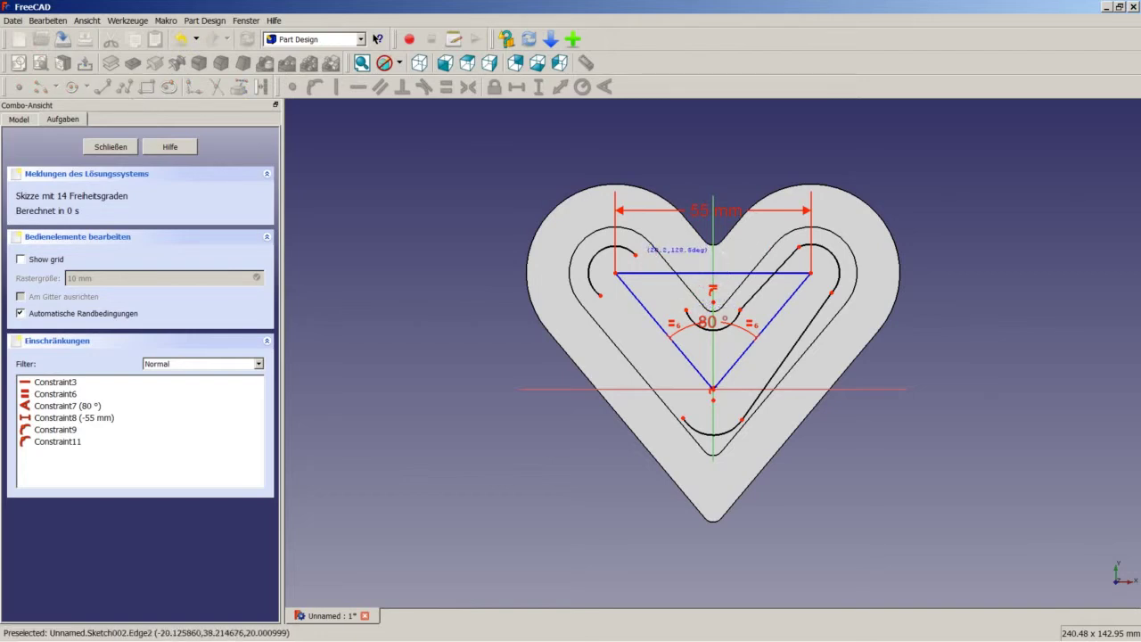
left_click(635, 256)
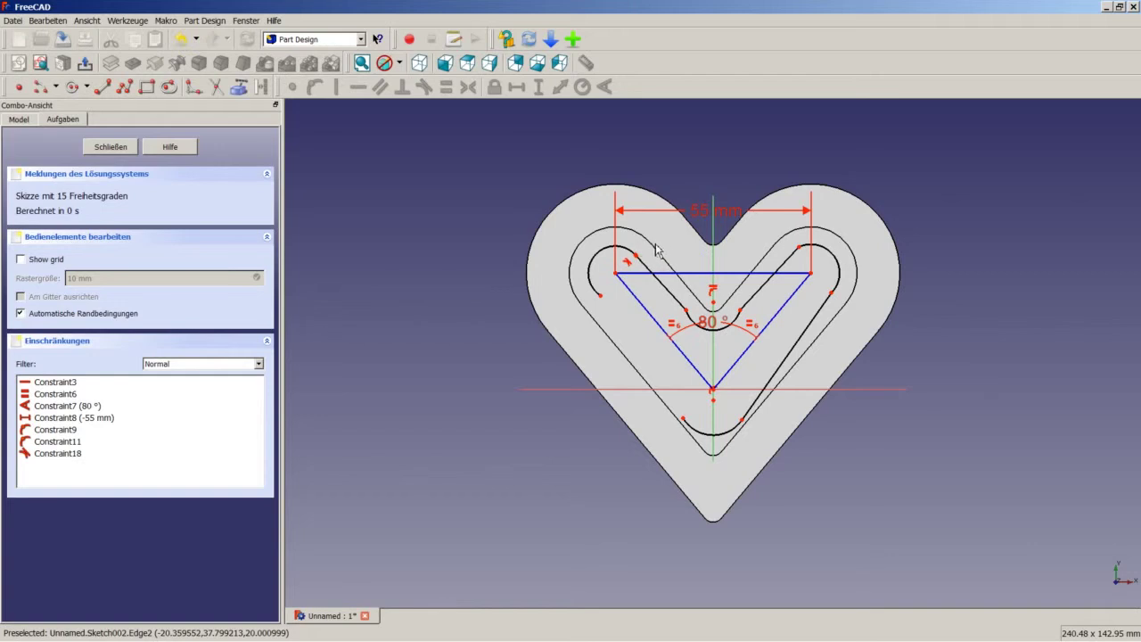
scroll(649, 262, "up", 1)
scroll(633, 258, "up", 2)
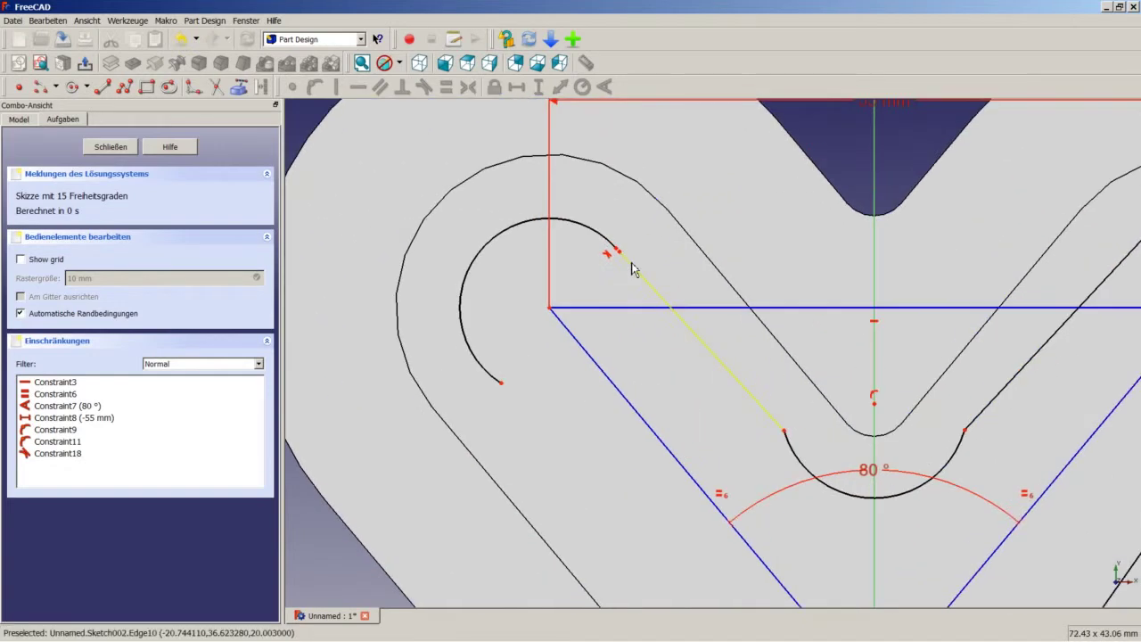
scroll(632, 262, "up", 2)
scroll(627, 265, "up", 1)
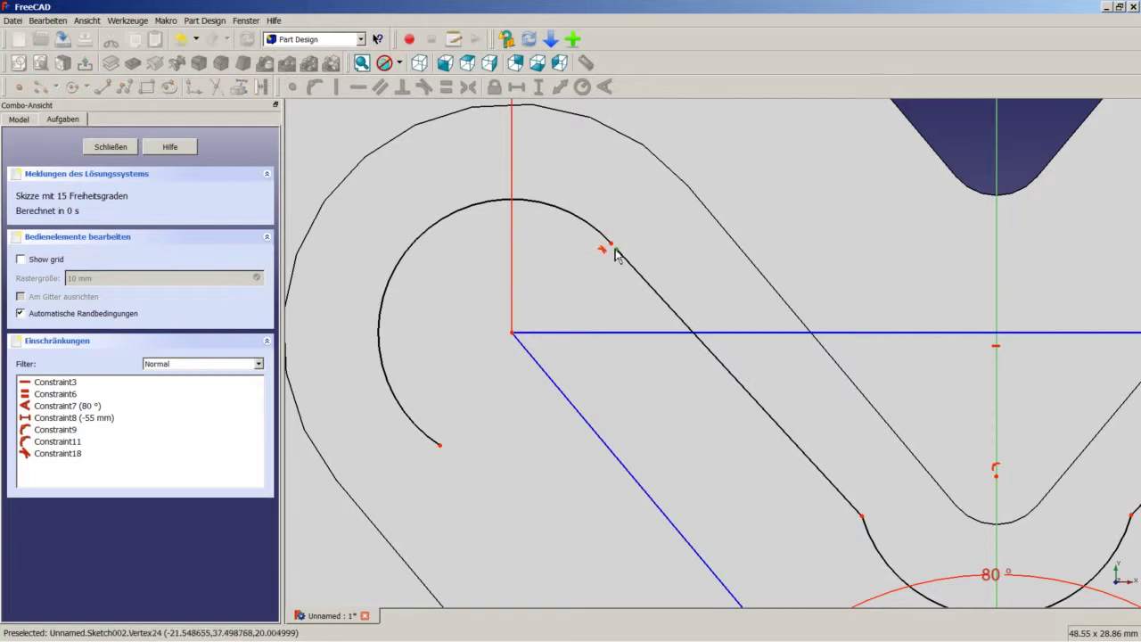
left_click(615, 251)
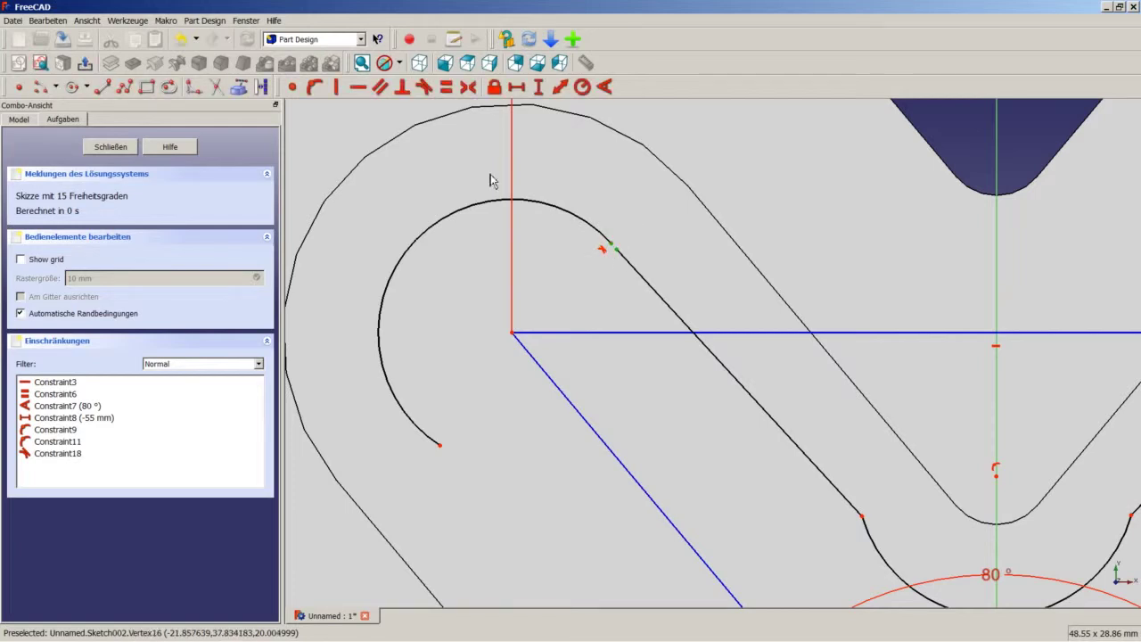
- Make the left line's loose end coincident with the left arc's endpoint
left_click(301, 89)
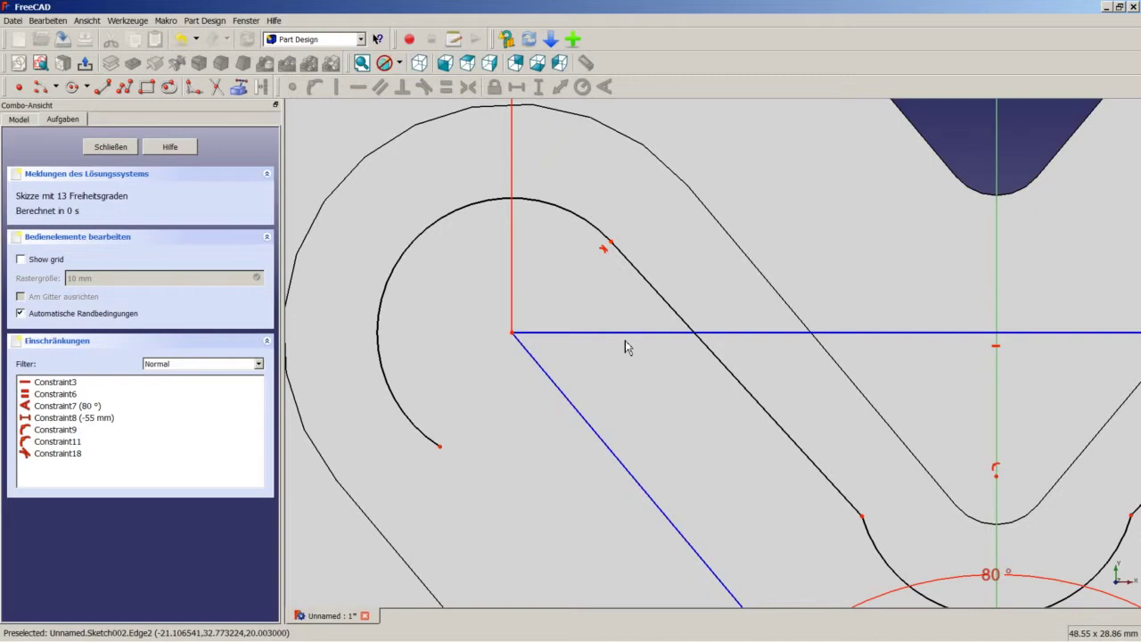
scroll(633, 337, "down", 2)
scroll(682, 332, "down", 3)
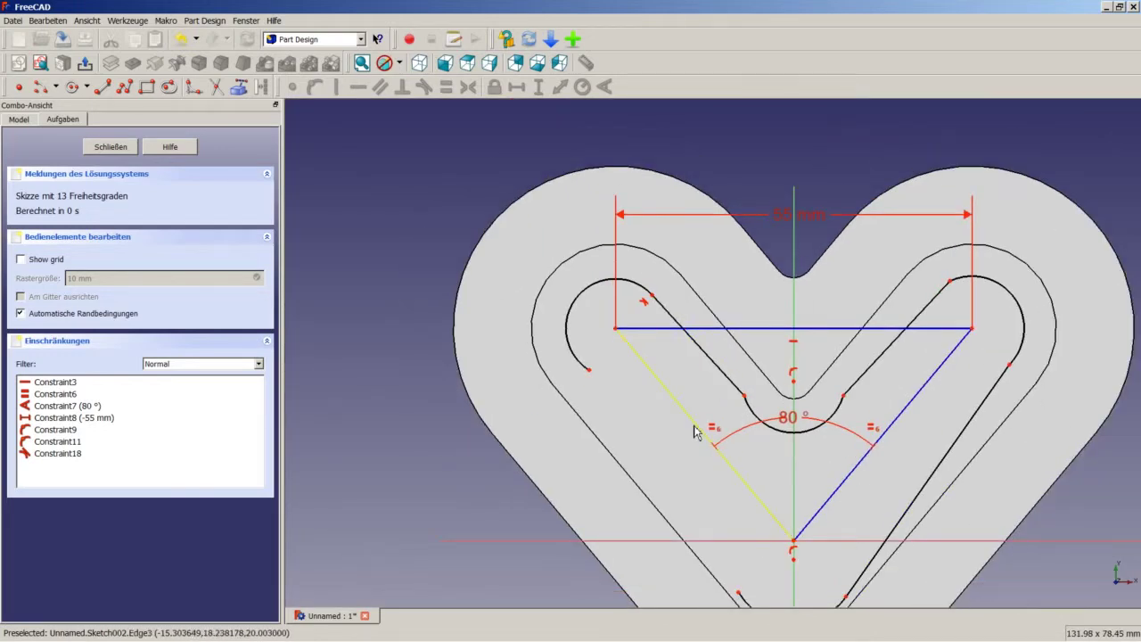
- Draw a line from the left arc's lower end to the bottom arc's left end
left_click(101, 86)
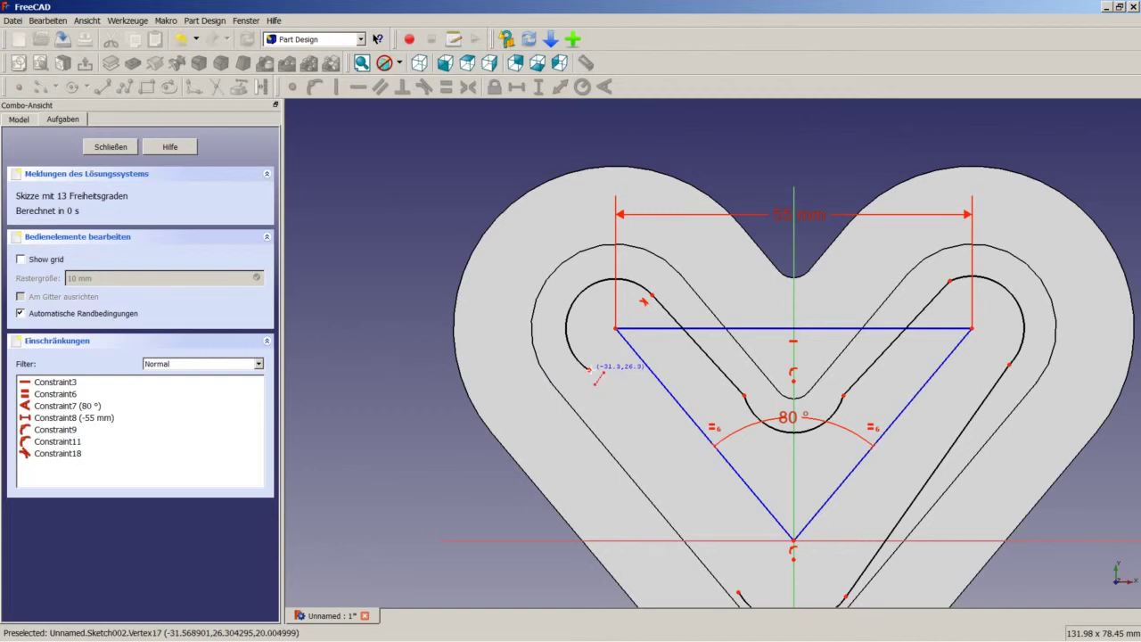
left_click(590, 370)
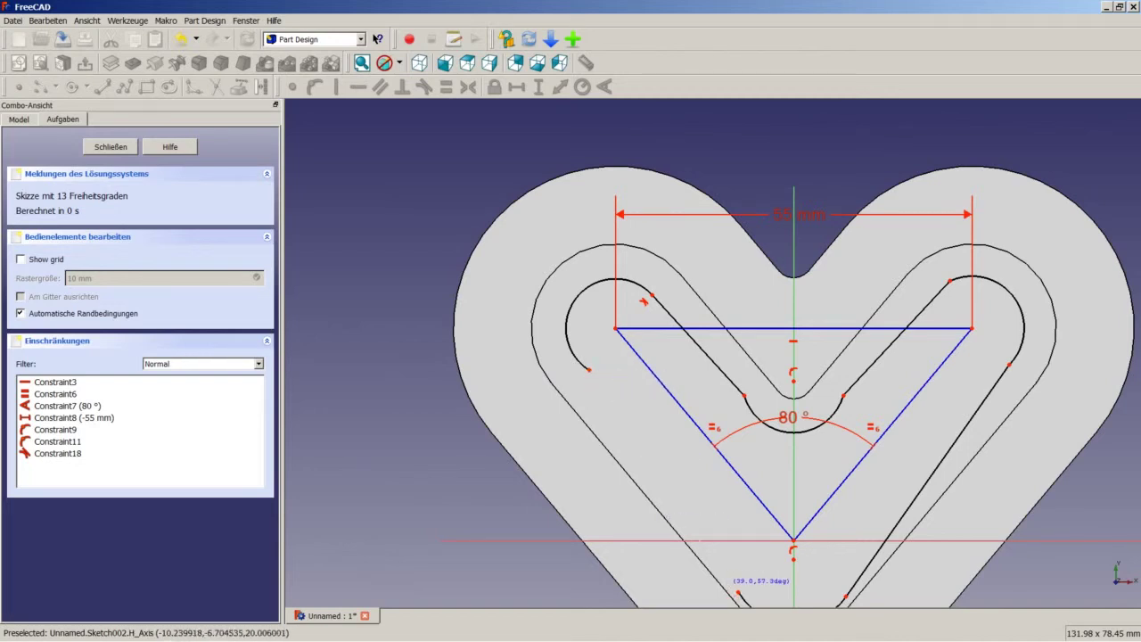
left_click(739, 591)
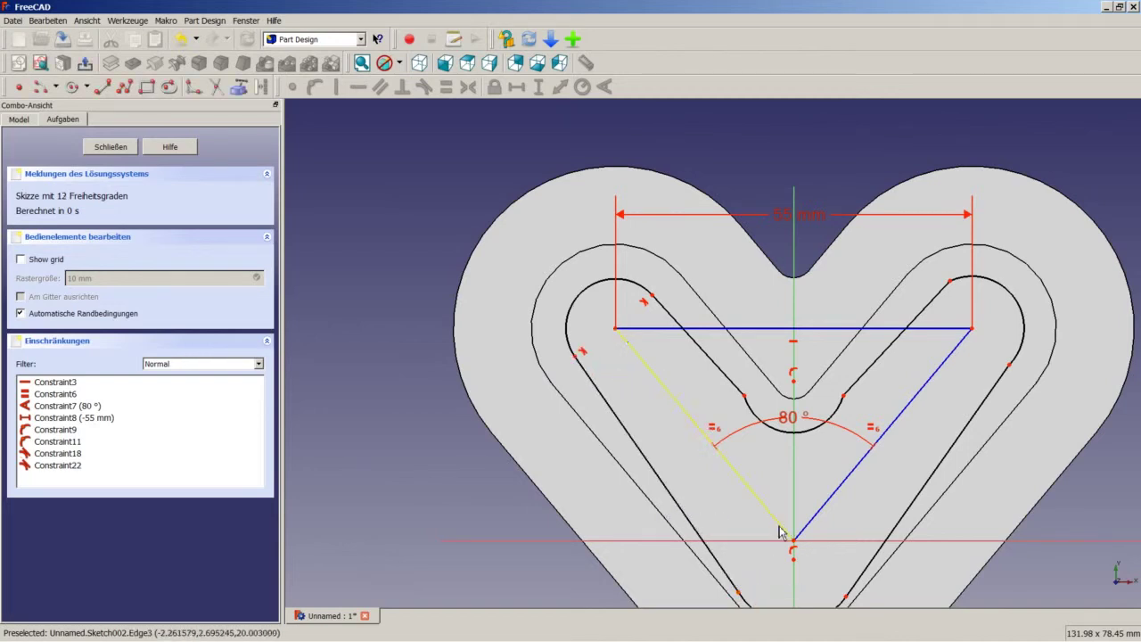
scroll(784, 553, "down", 2)
scroll(856, 546, "up", 1)
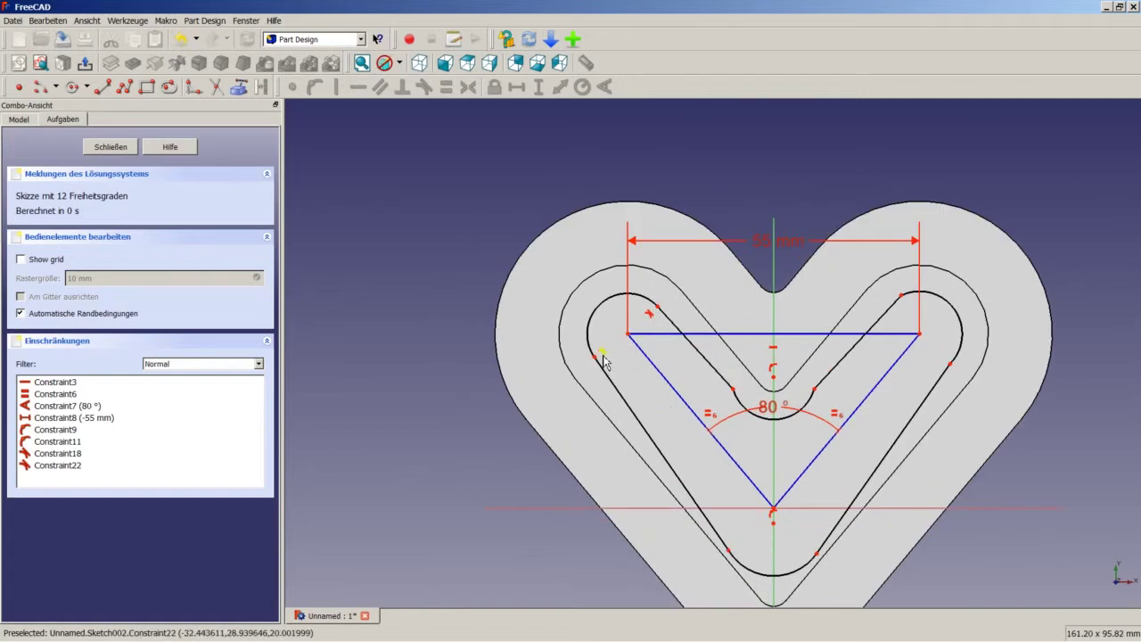
- Make the bottom arc tangent to both adjoining diagonal edges
left_click(723, 546)
left_click(745, 569)
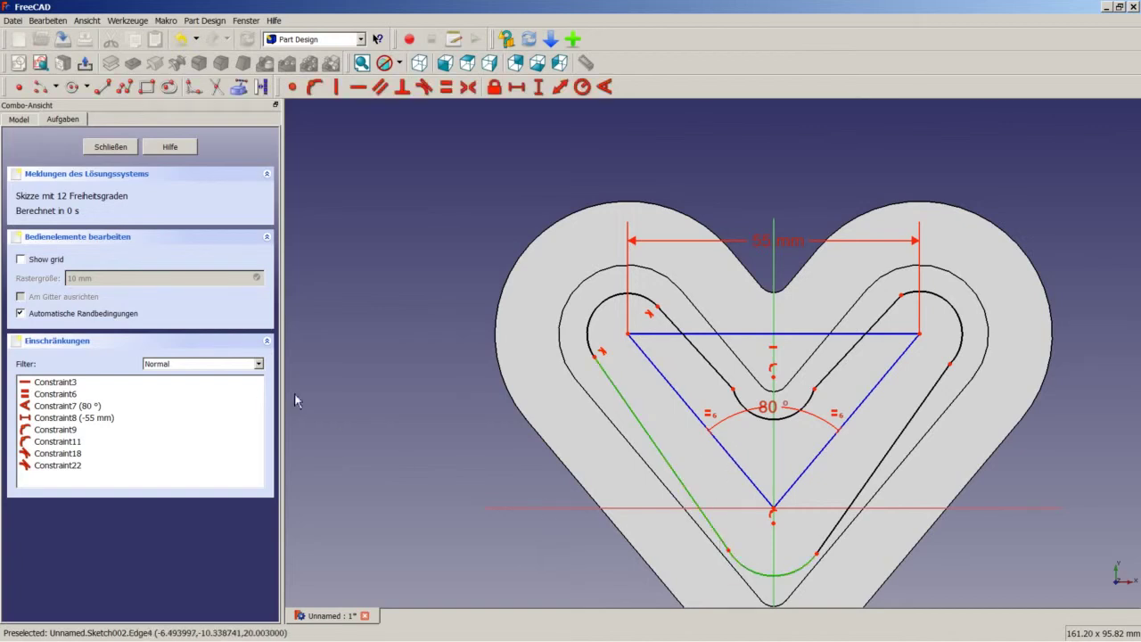
left_click(424, 86)
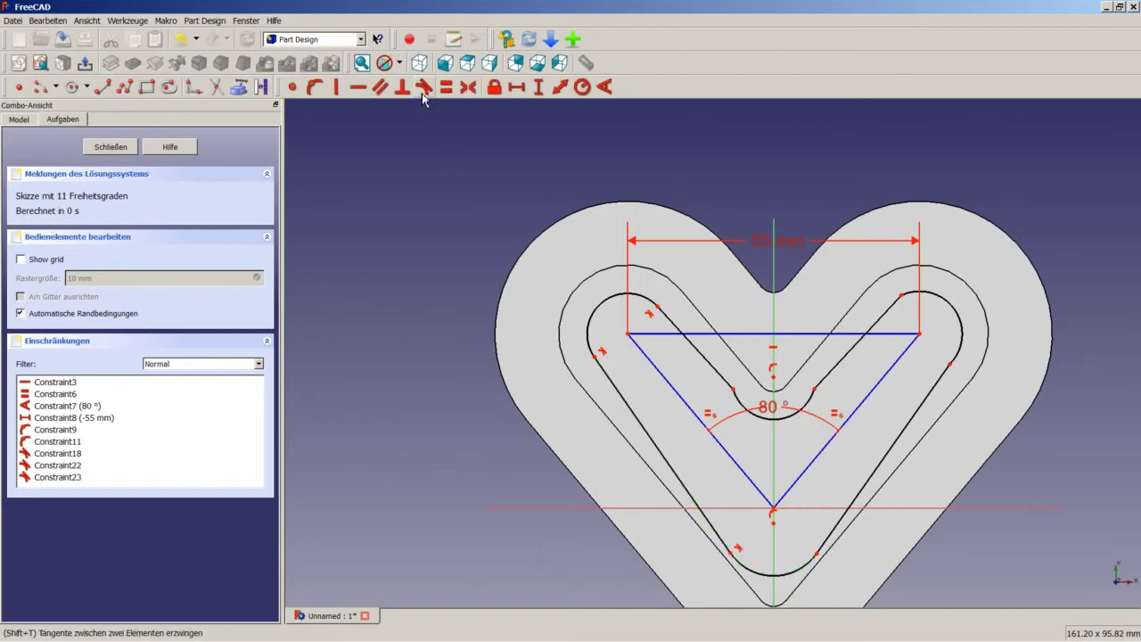
left_click(809, 575)
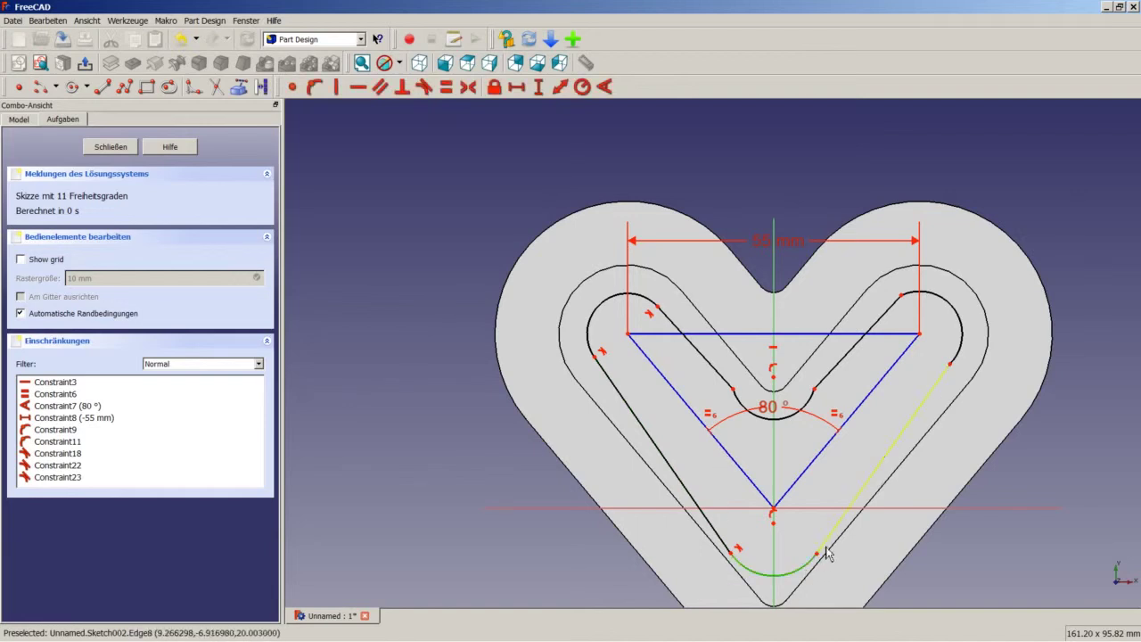
left_click(834, 528)
left_click(425, 89)
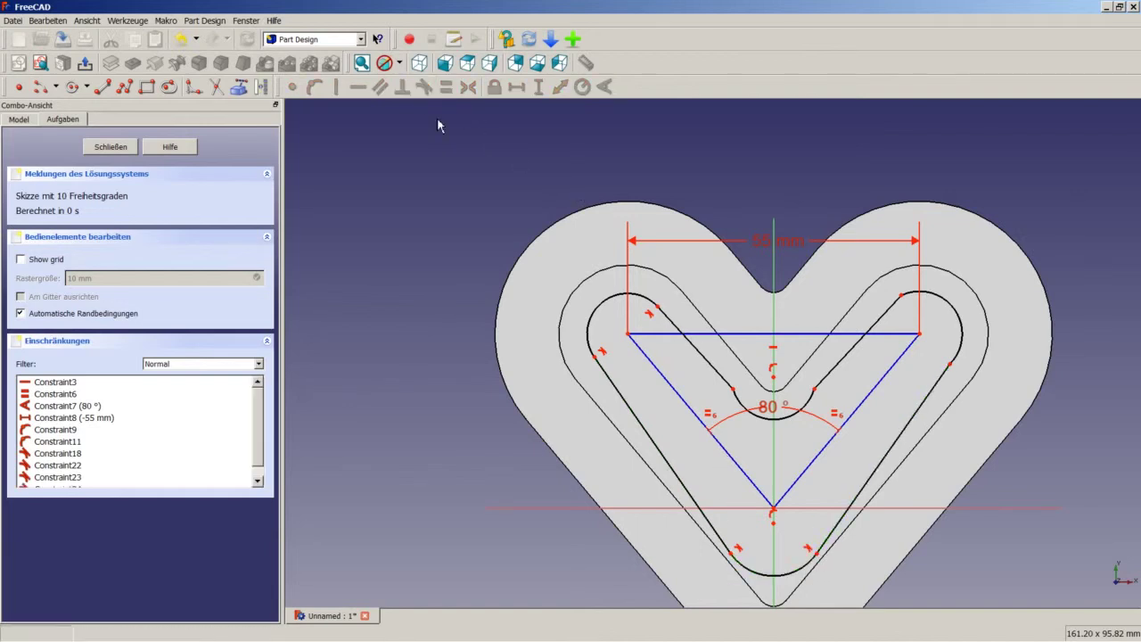
- Make the upper-right arc tangent to the outer and inner right edges
left_click(924, 401)
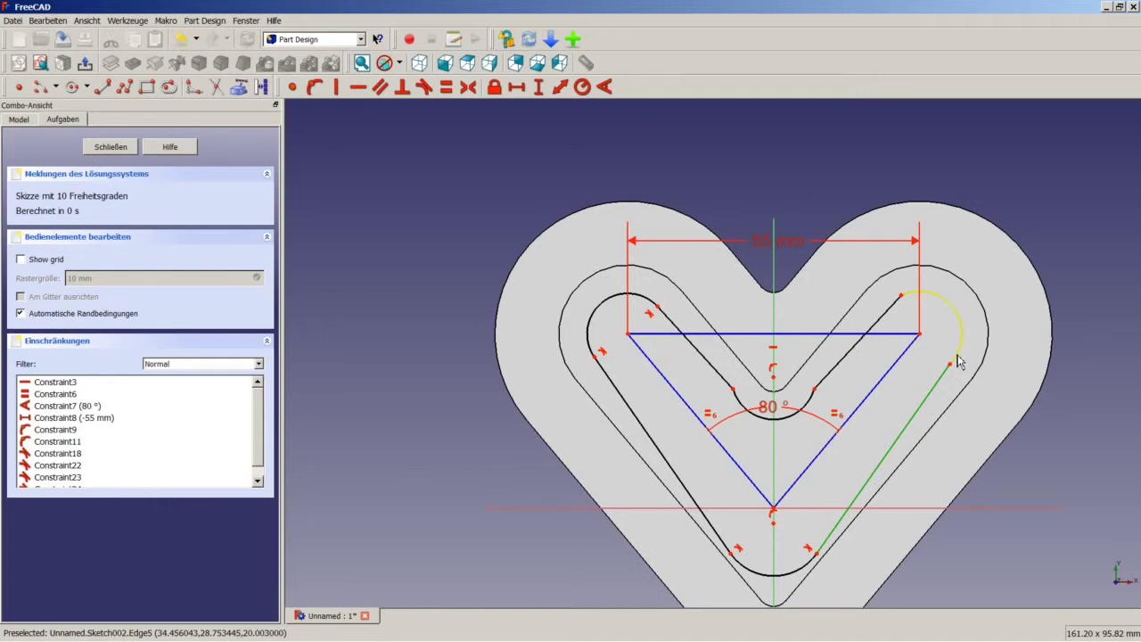
left_click(961, 330)
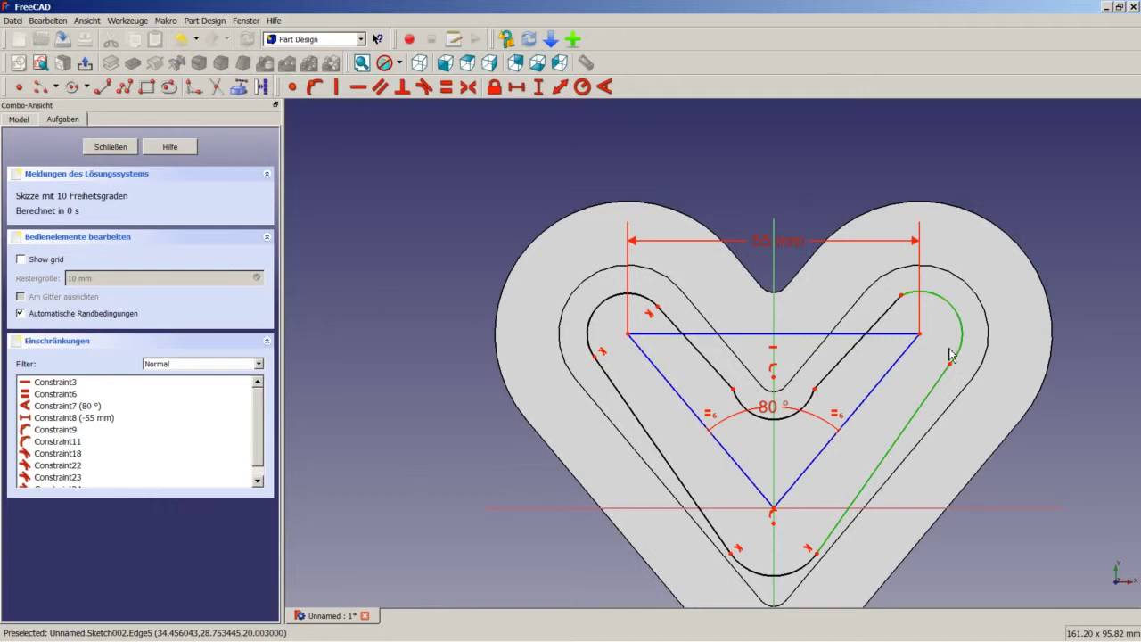
left_click(425, 88)
left_click(923, 294)
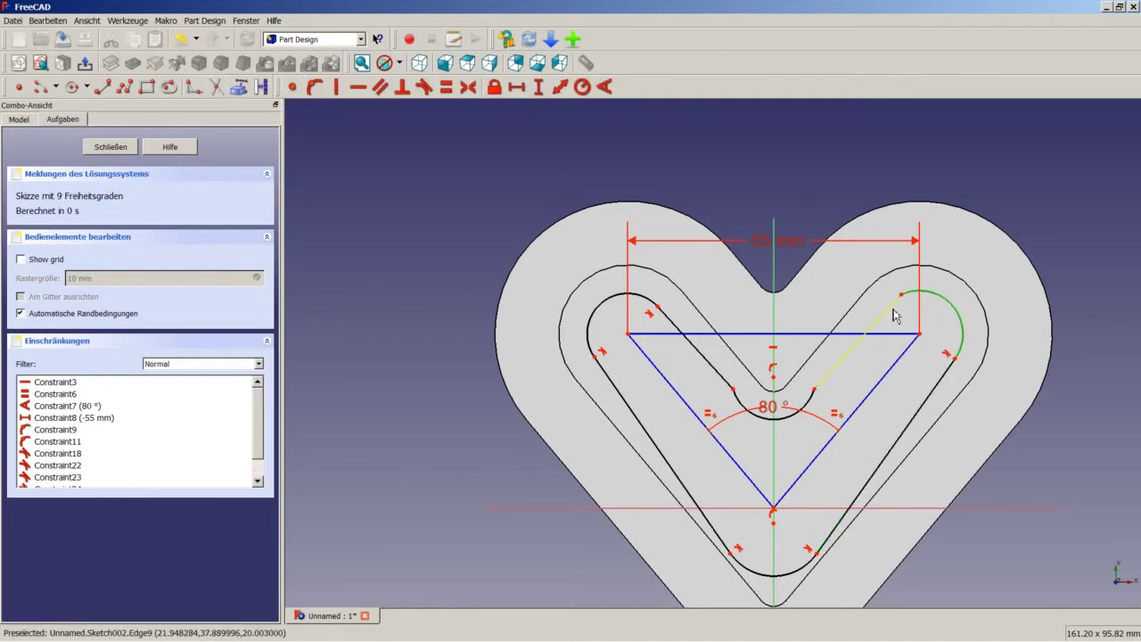
left_click(870, 332)
left_click(426, 86)
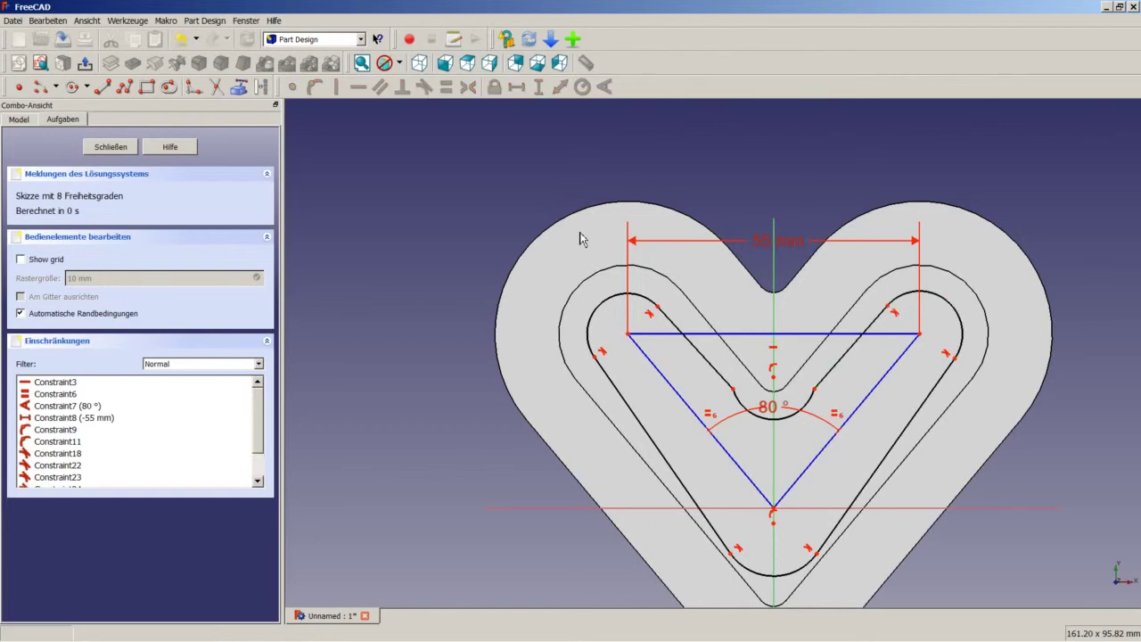
- Make the small inner V arc tangent to both inner diagonal edges
left_click(822, 380)
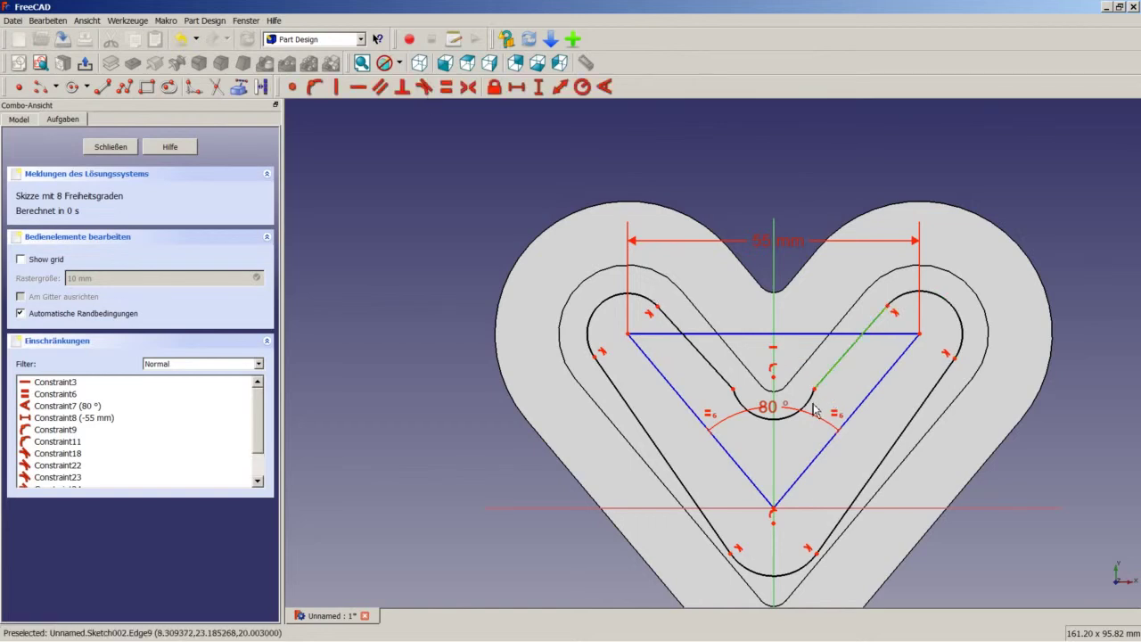
left_click(798, 407)
left_click(425, 86)
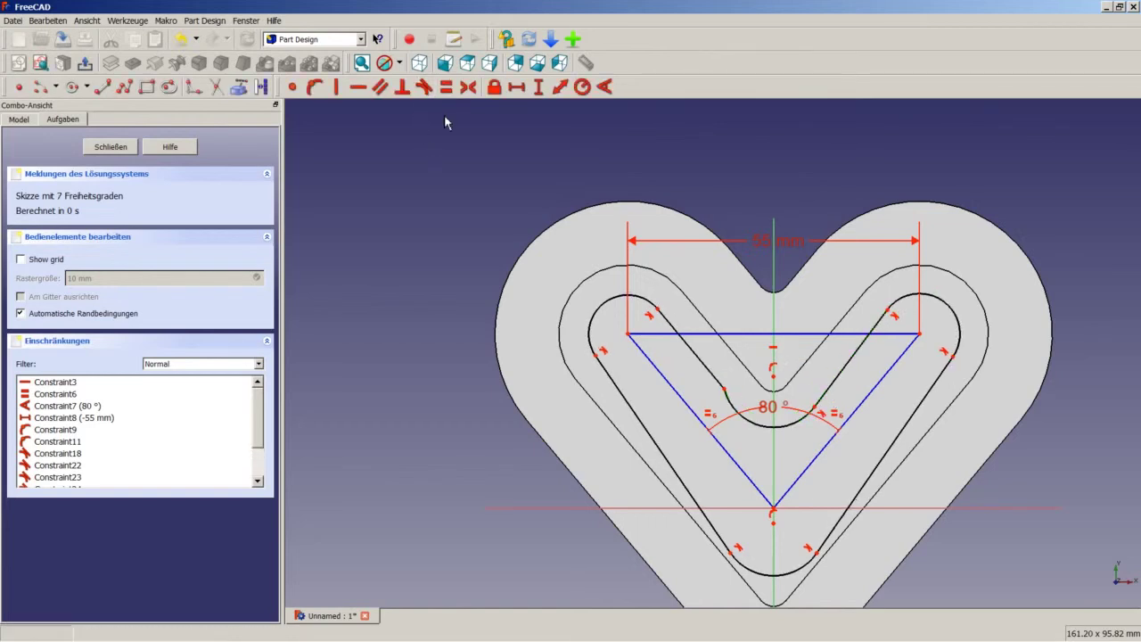
left_click(788, 435)
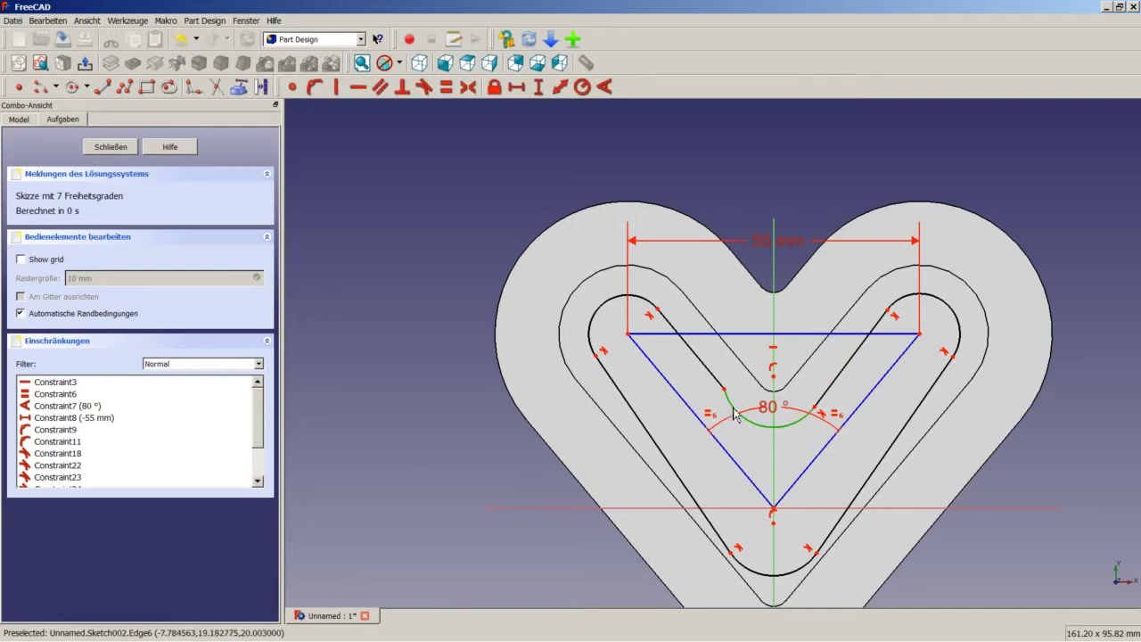
left_click(722, 389)
left_click(722, 386)
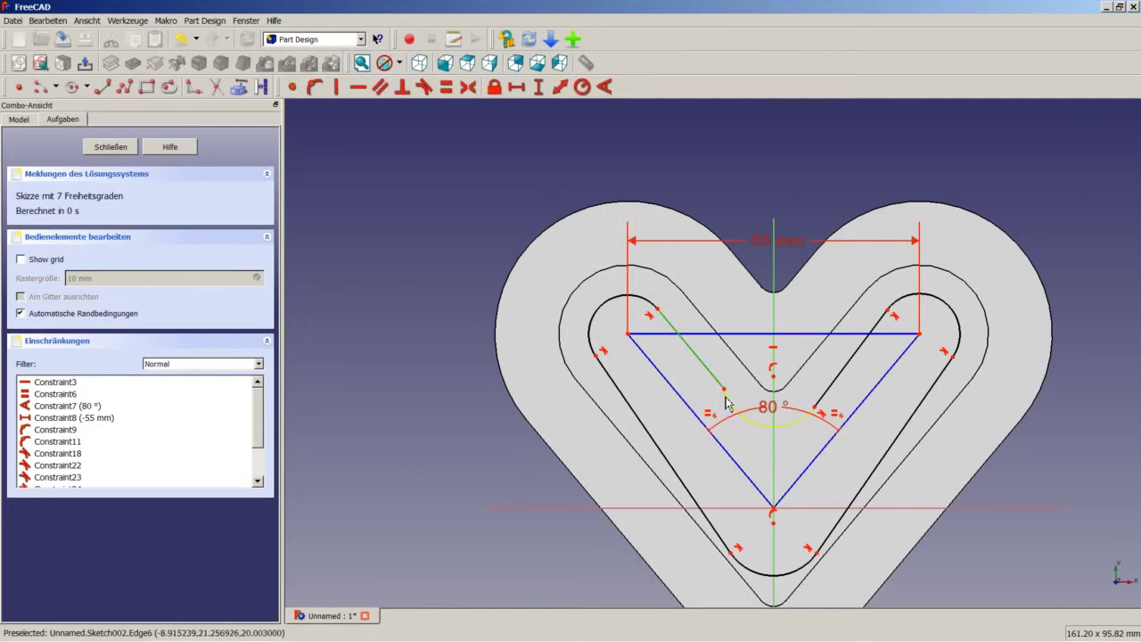
left_click(738, 412)
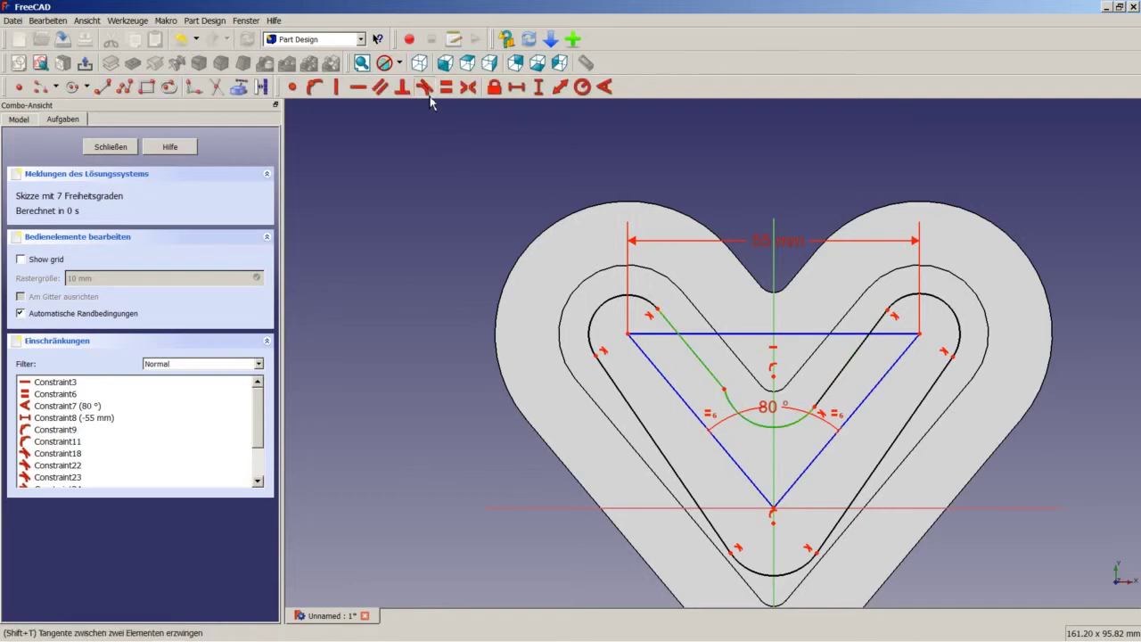
left_click(426, 88)
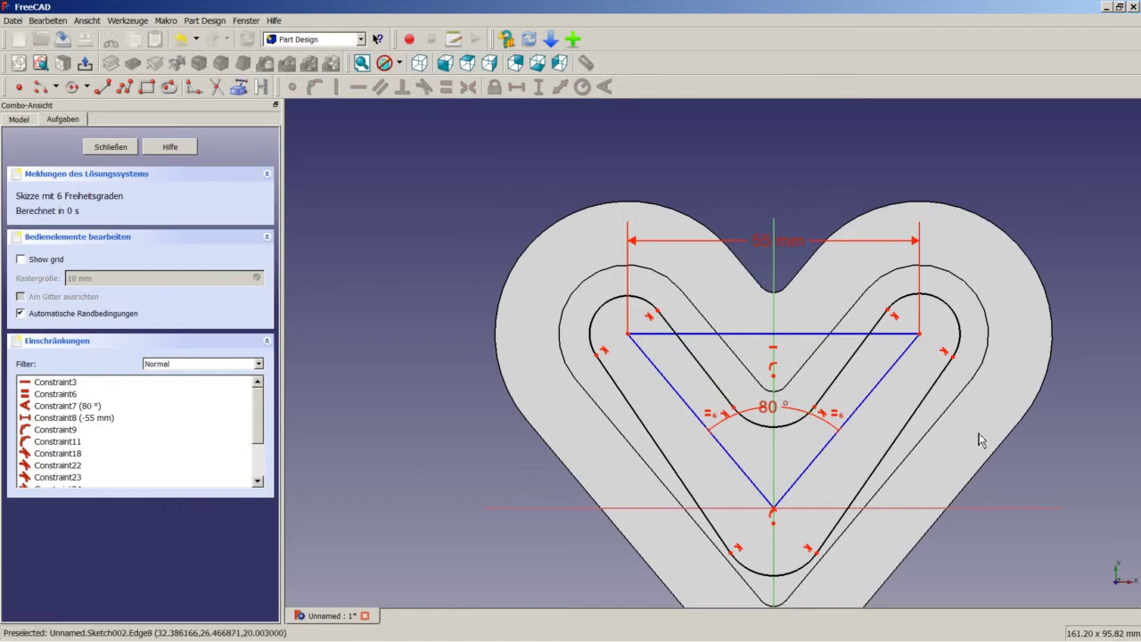
left_click(898, 437)
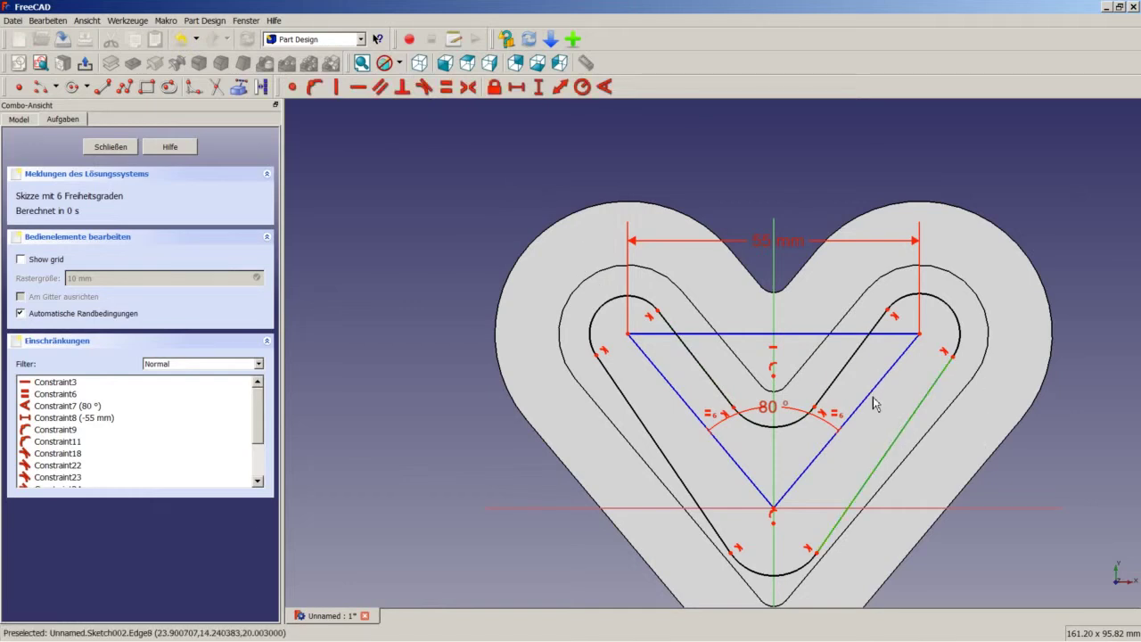
- Make the outer and inner right slot edges parallel to the triangle's right side
left_click(867, 399)
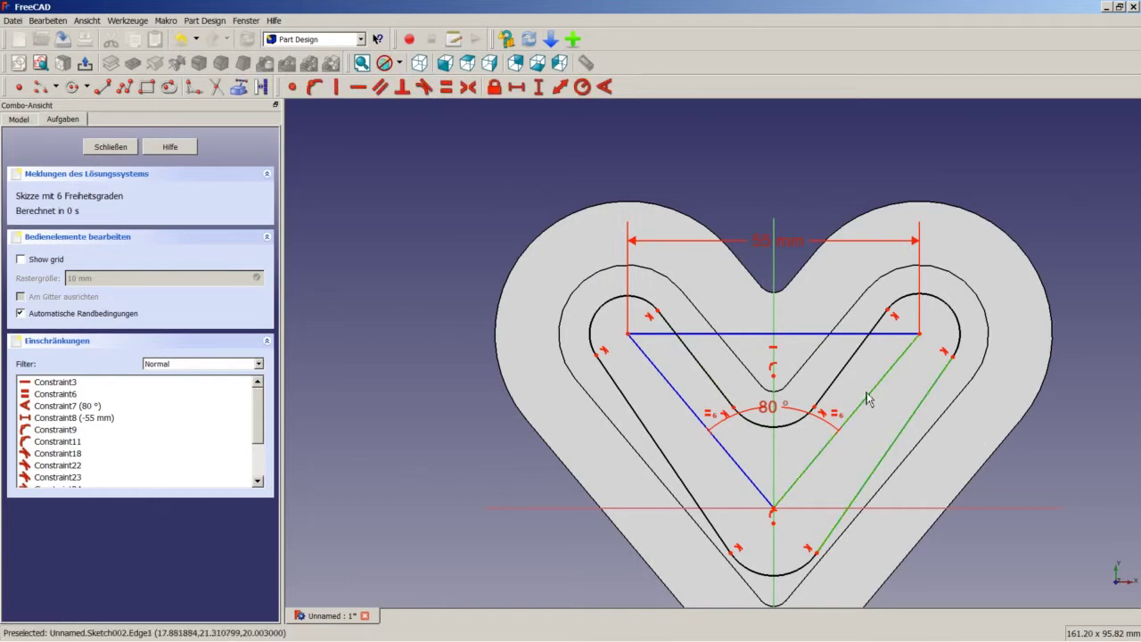
left_click(382, 88)
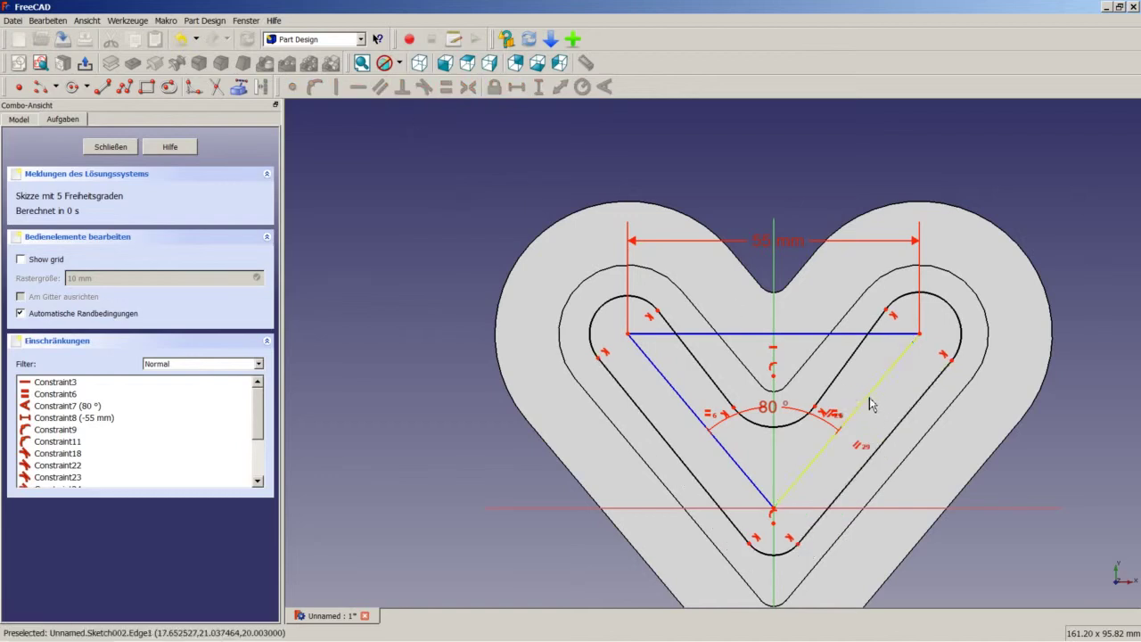
left_click(869, 400)
left_click(844, 371)
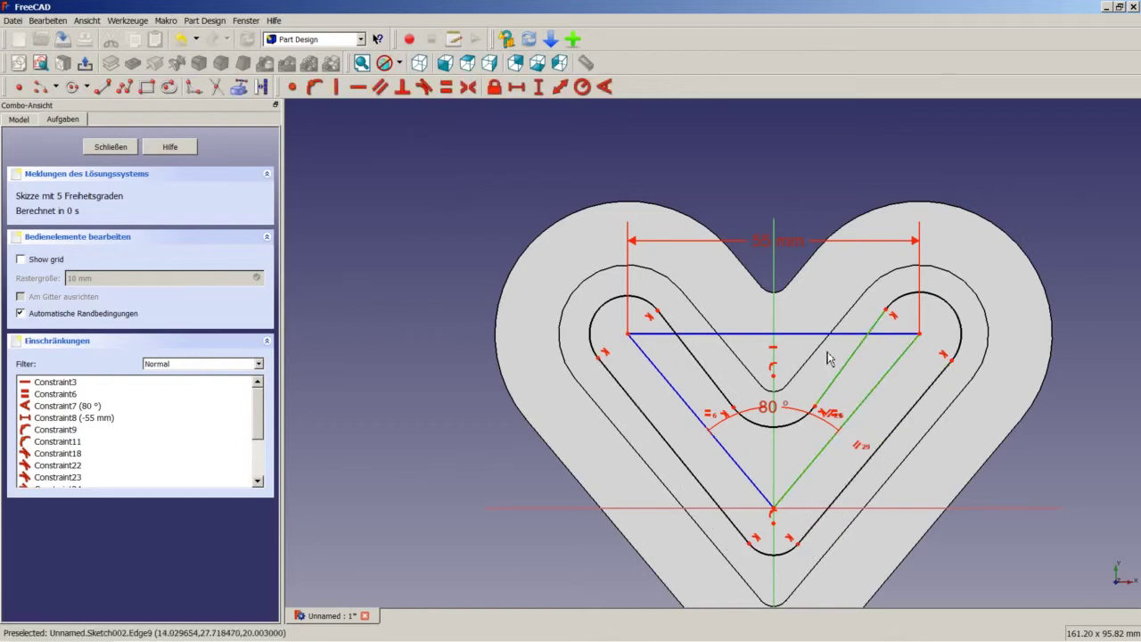
left_click(380, 87)
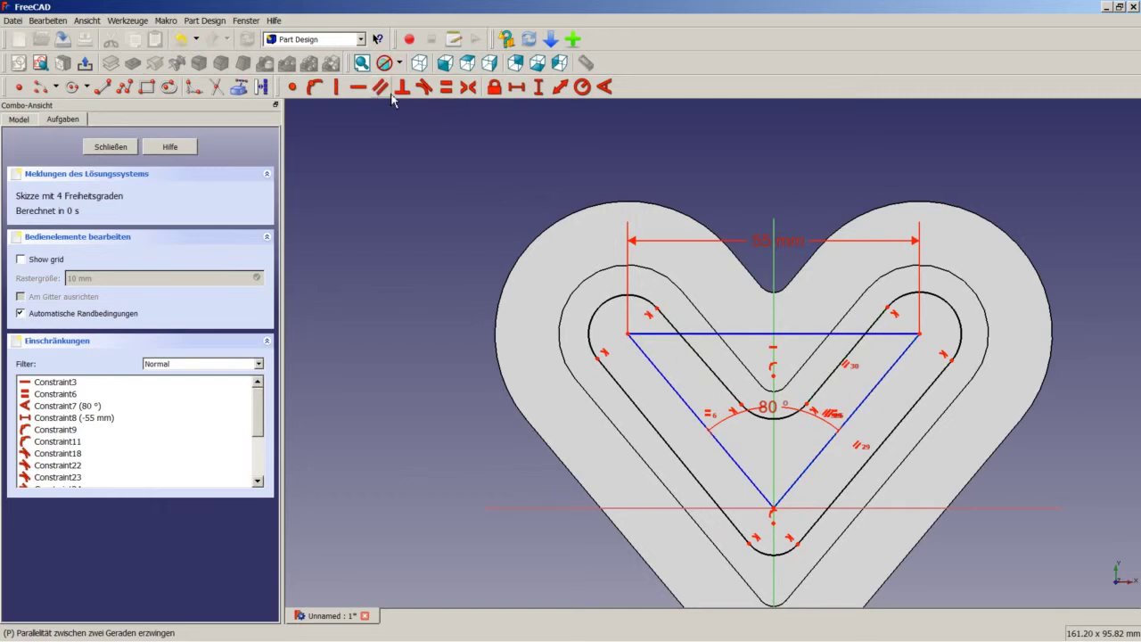
- Give the two upper arcs equal radii, and the V arc and bottom arc equal radii
left_click(964, 348)
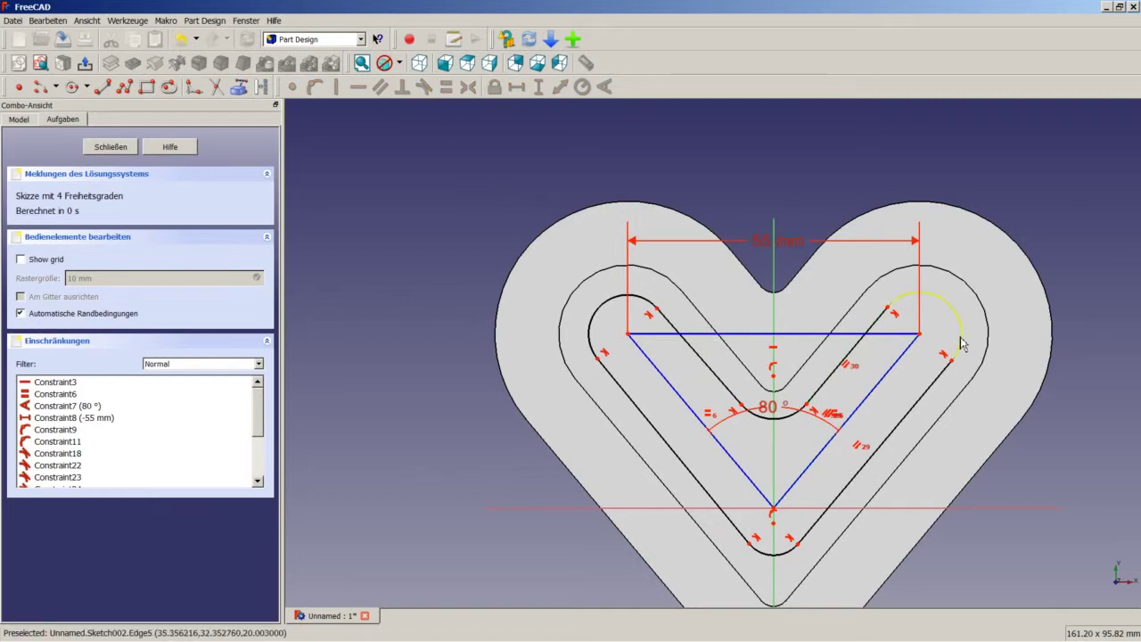
left_click(591, 319)
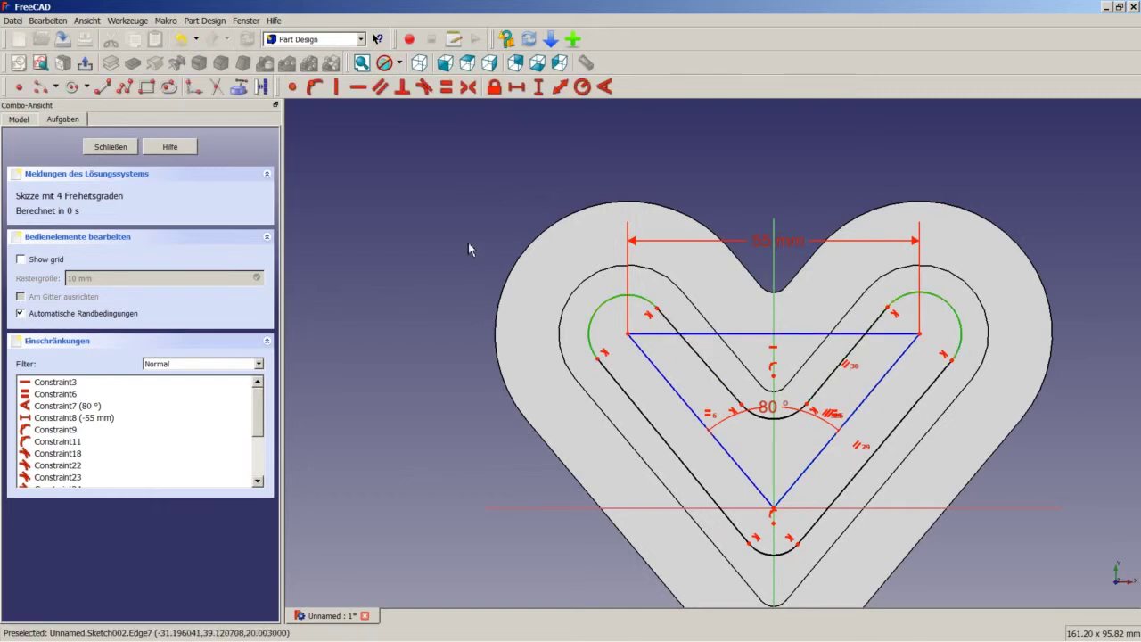
left_click(447, 86)
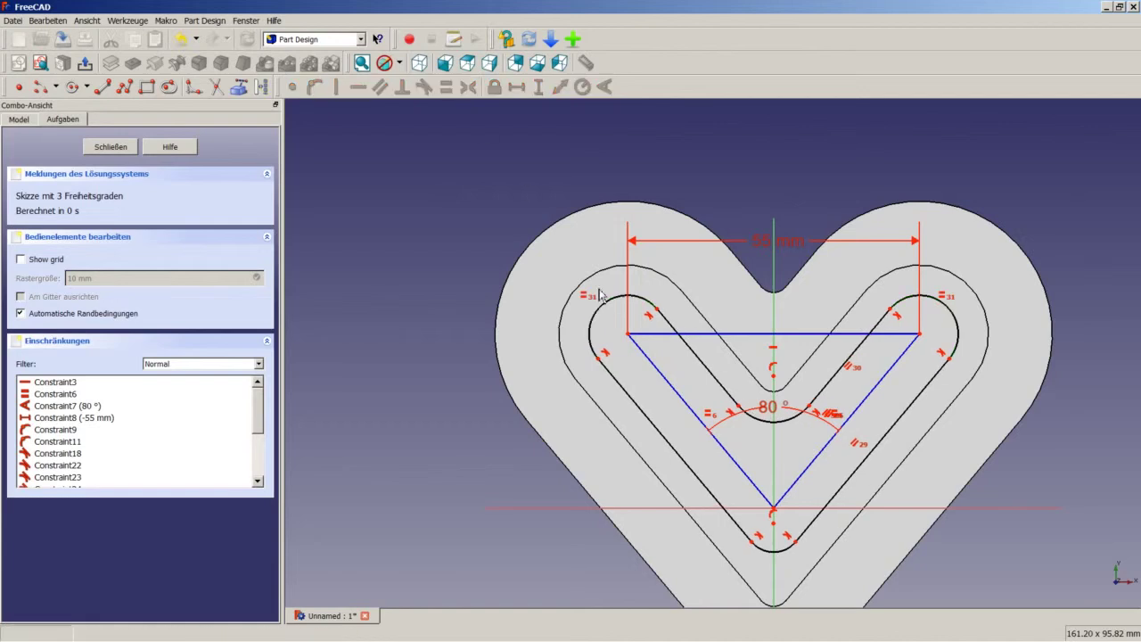
left_click(787, 431)
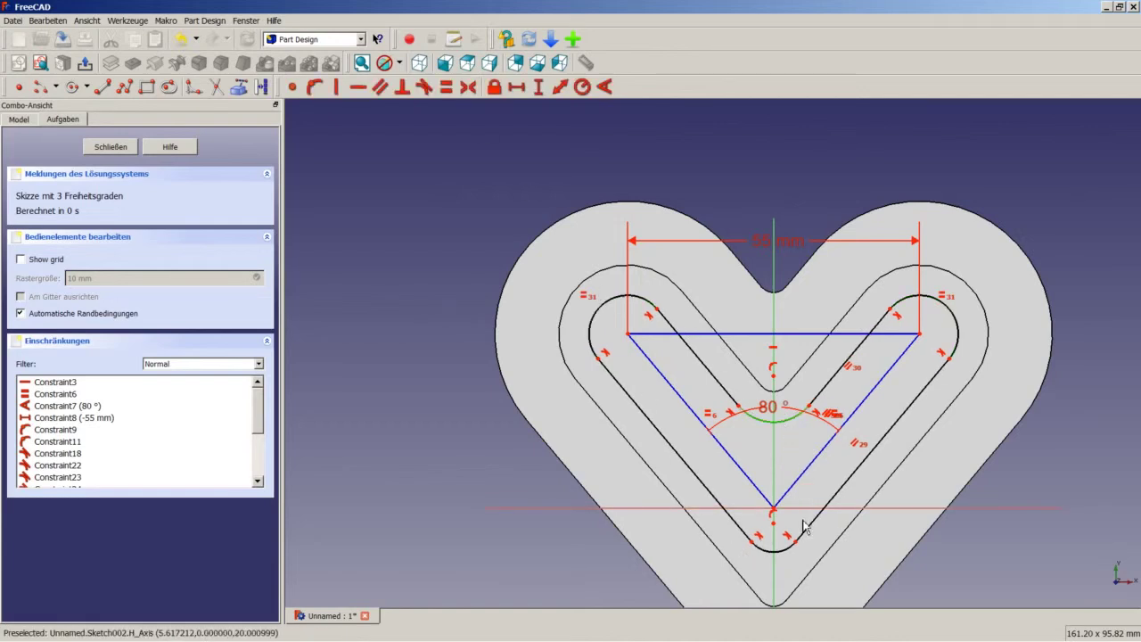
left_click(777, 551)
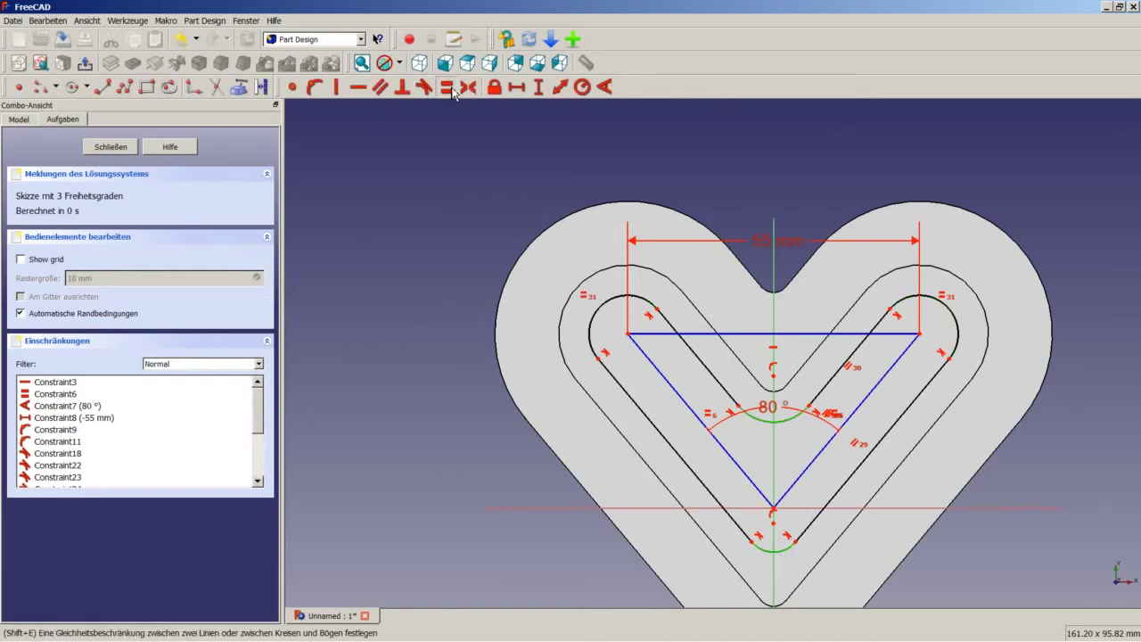
left_click(447, 87)
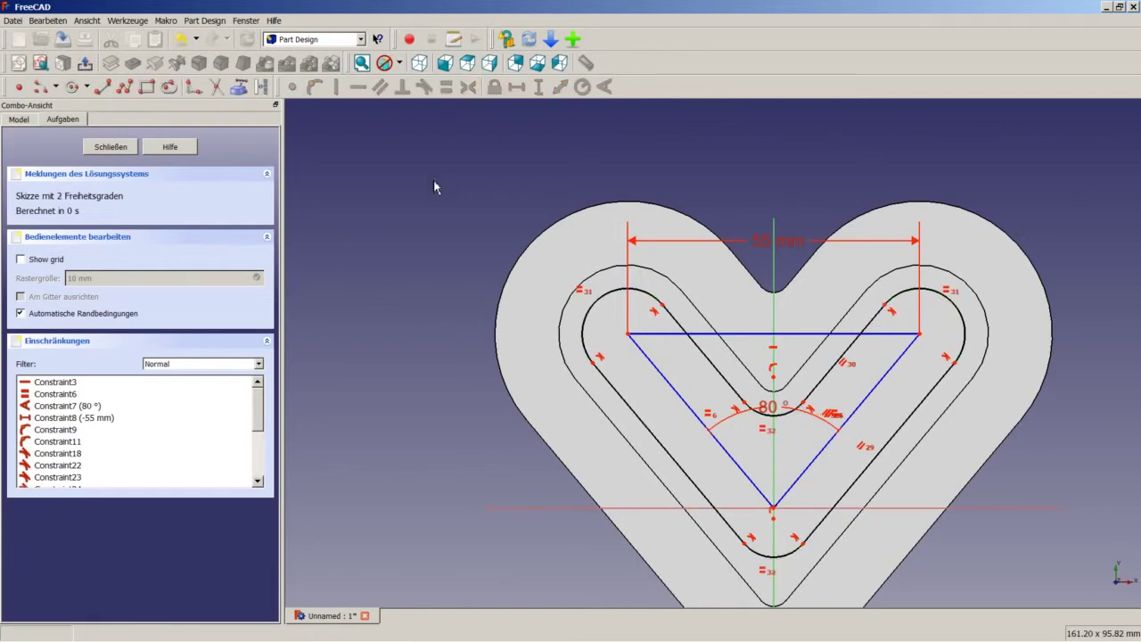
left_click(968, 339)
- Set the upper-right arc radius to 22 mm
left_click(582, 87)
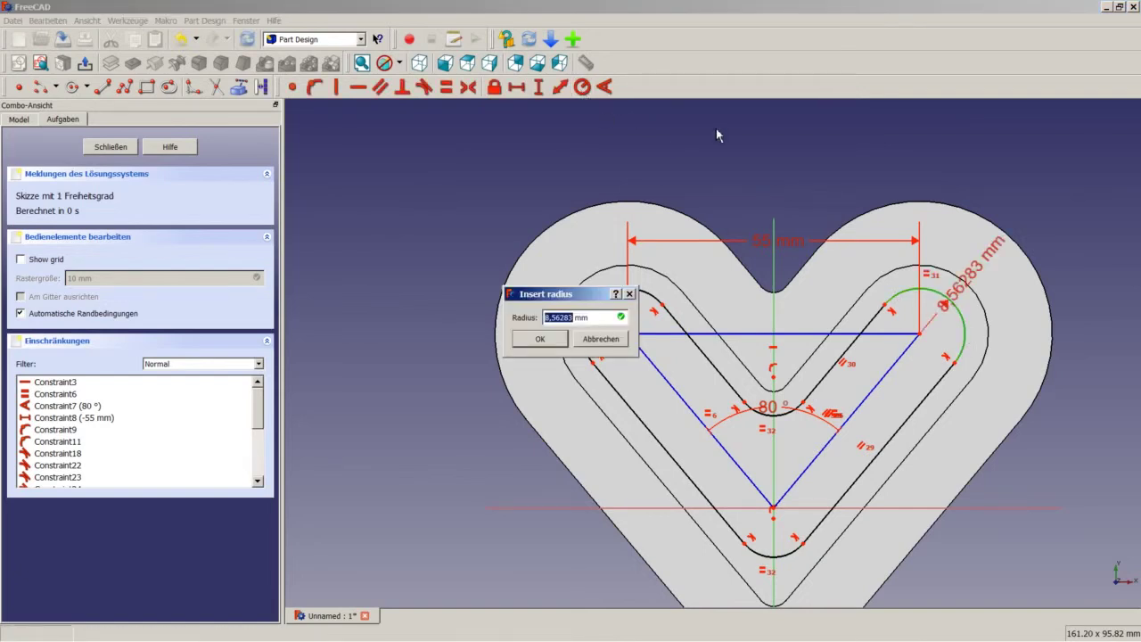
key("Return")
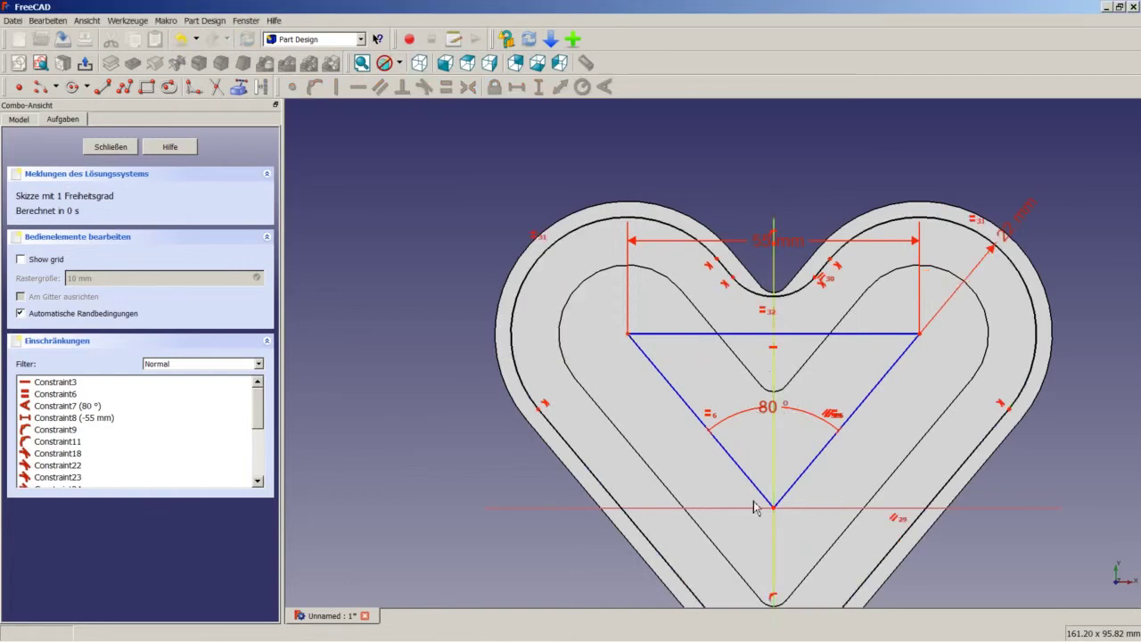
scroll(731, 521, "down", 3)
scroll(732, 521, "up", 3)
scroll(749, 594, "up", 3)
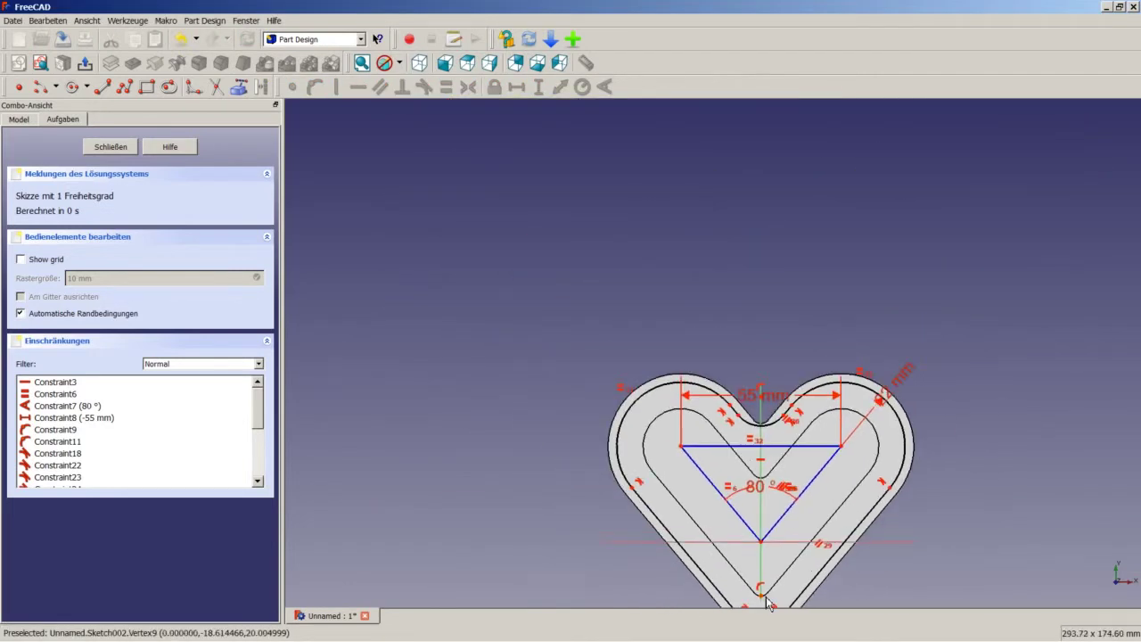
scroll(767, 602, "down", 2)
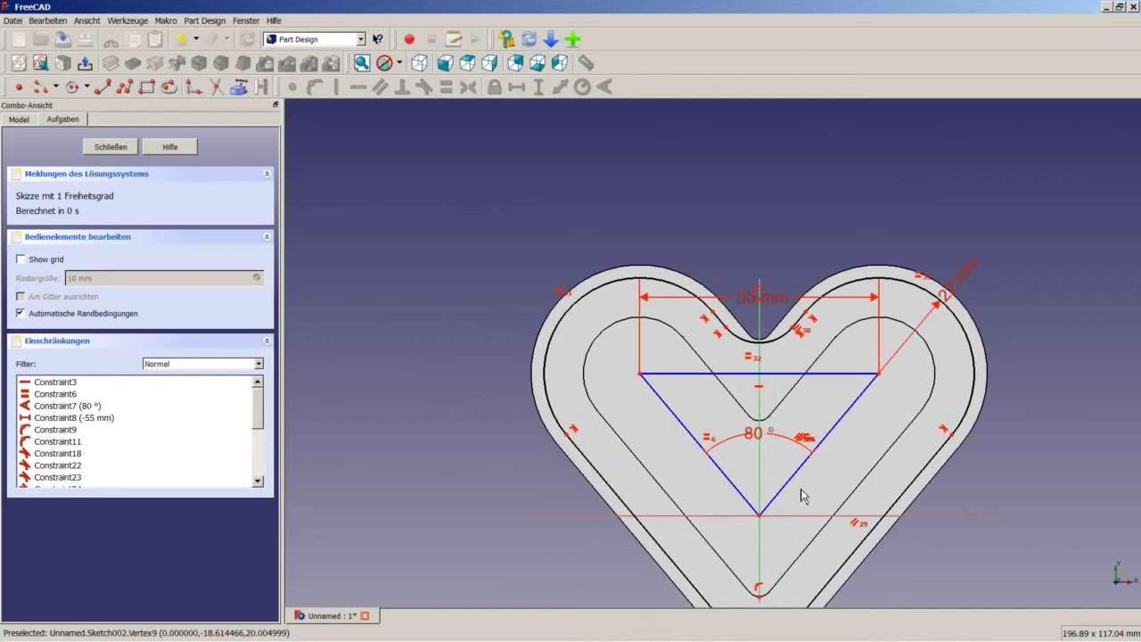
- Set the inner V arc radius to 3 mm
left_click(780, 344)
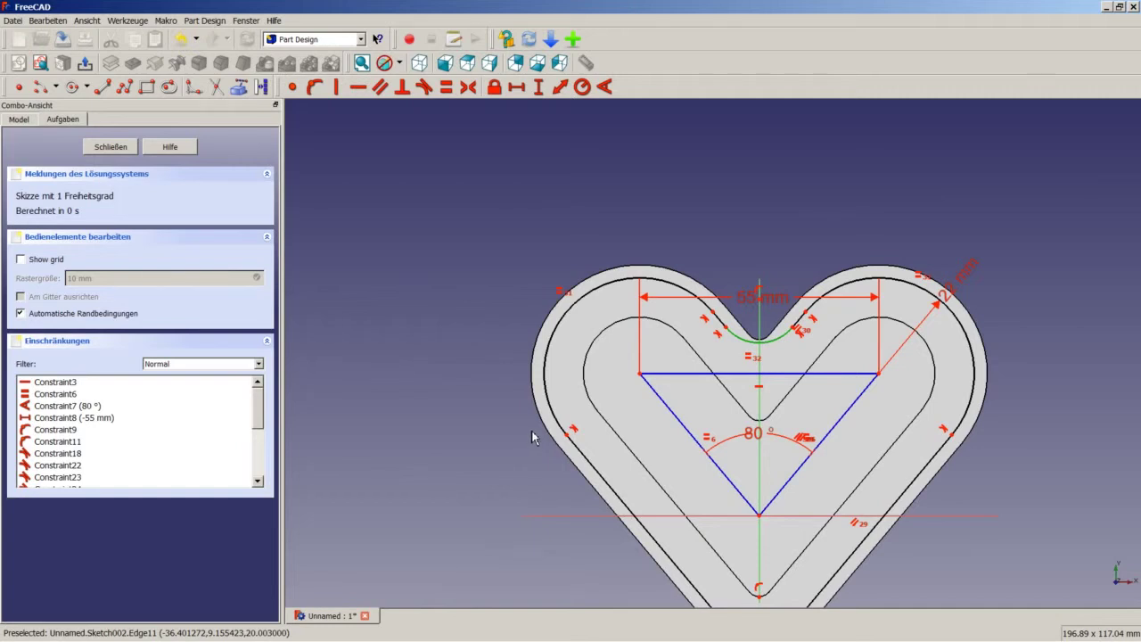
left_click(583, 87)
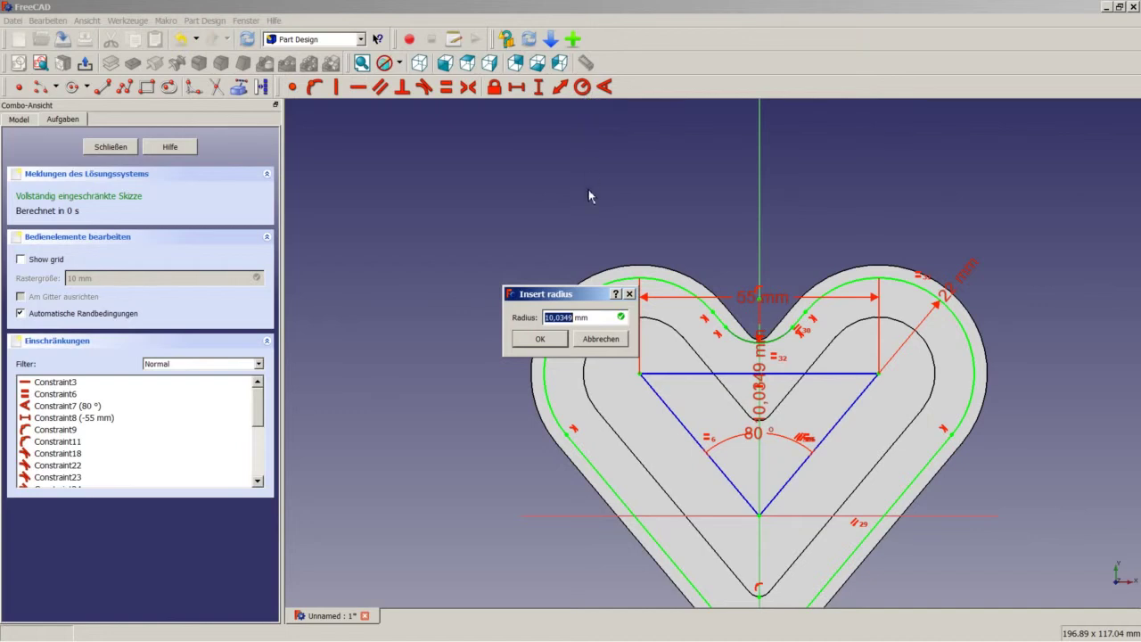
key("Return")
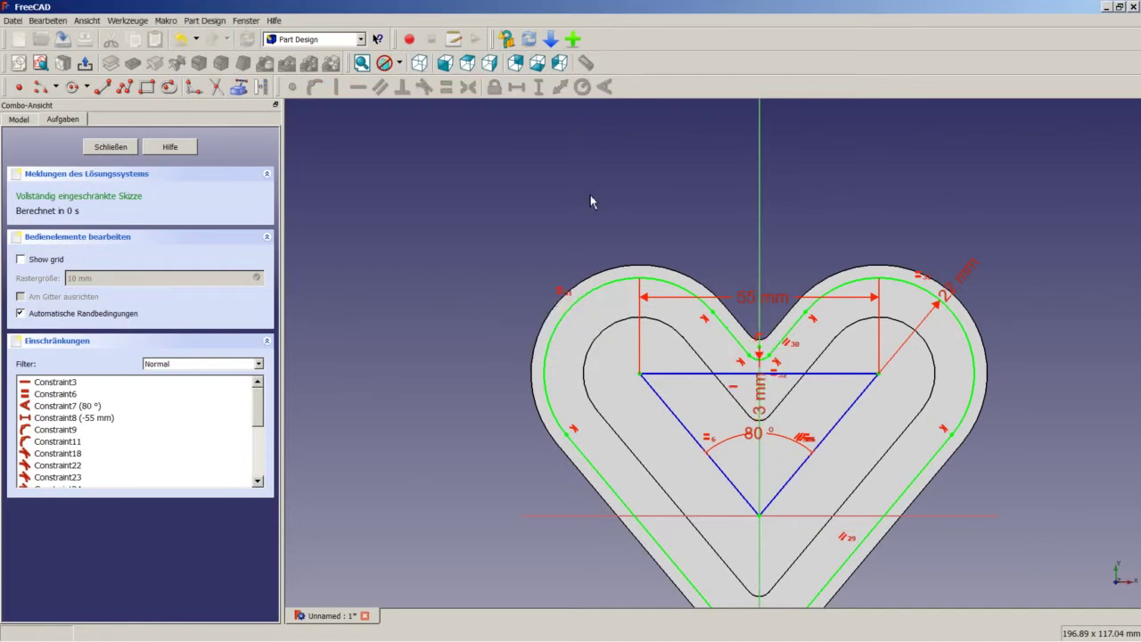
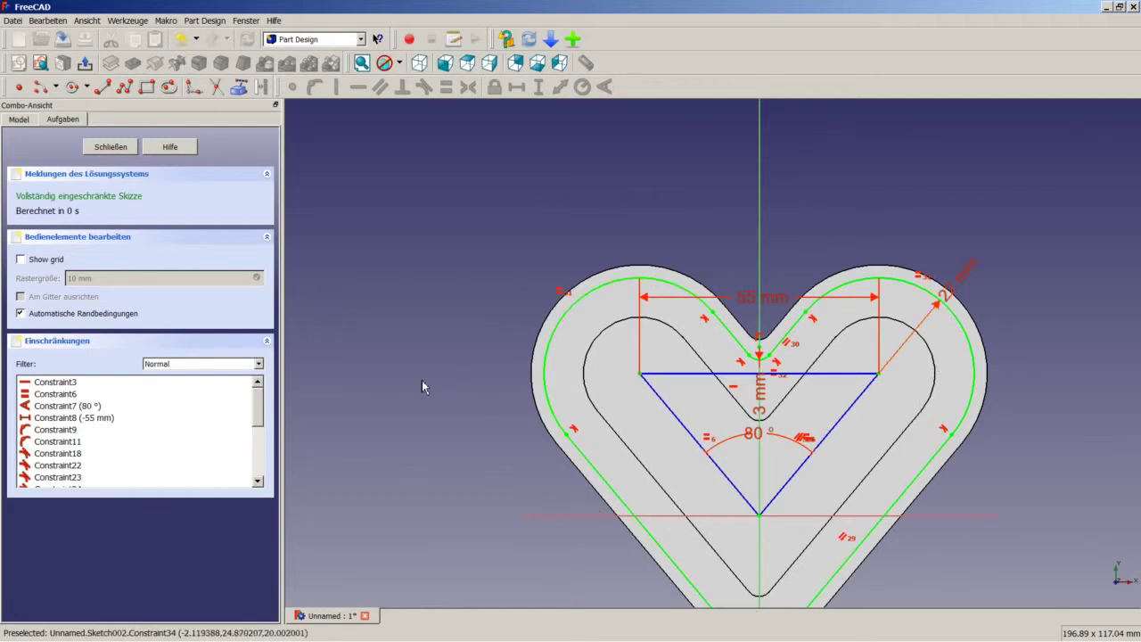
- Draw a small arc near the heart's bottom tip and another around the triangle's right corner
left_click(41, 87)
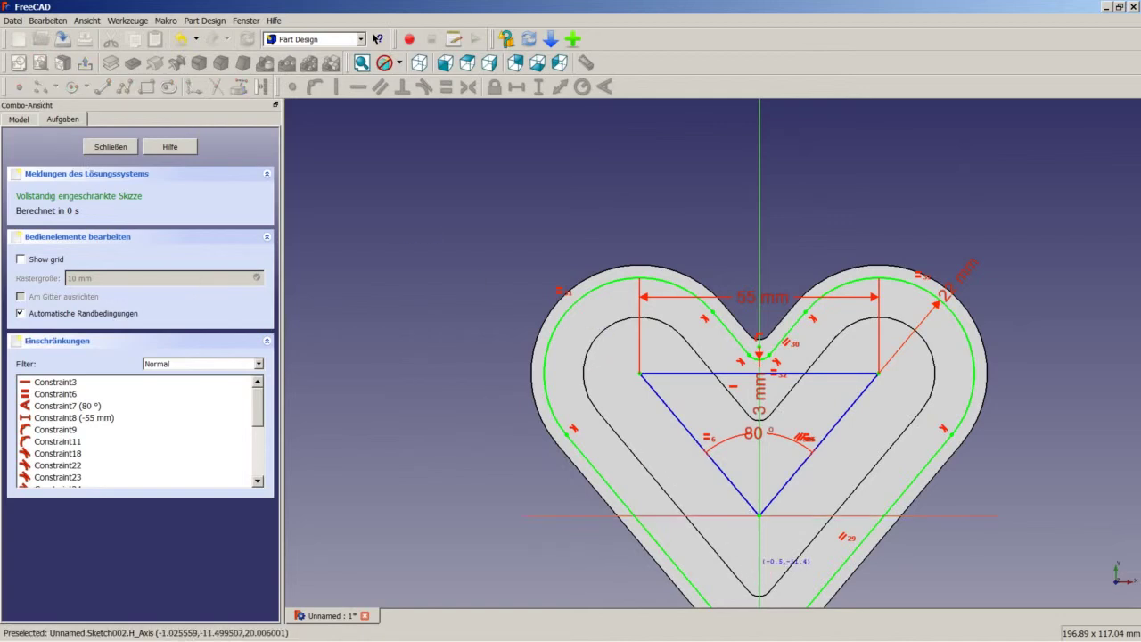
left_click(765, 554)
left_click(782, 557)
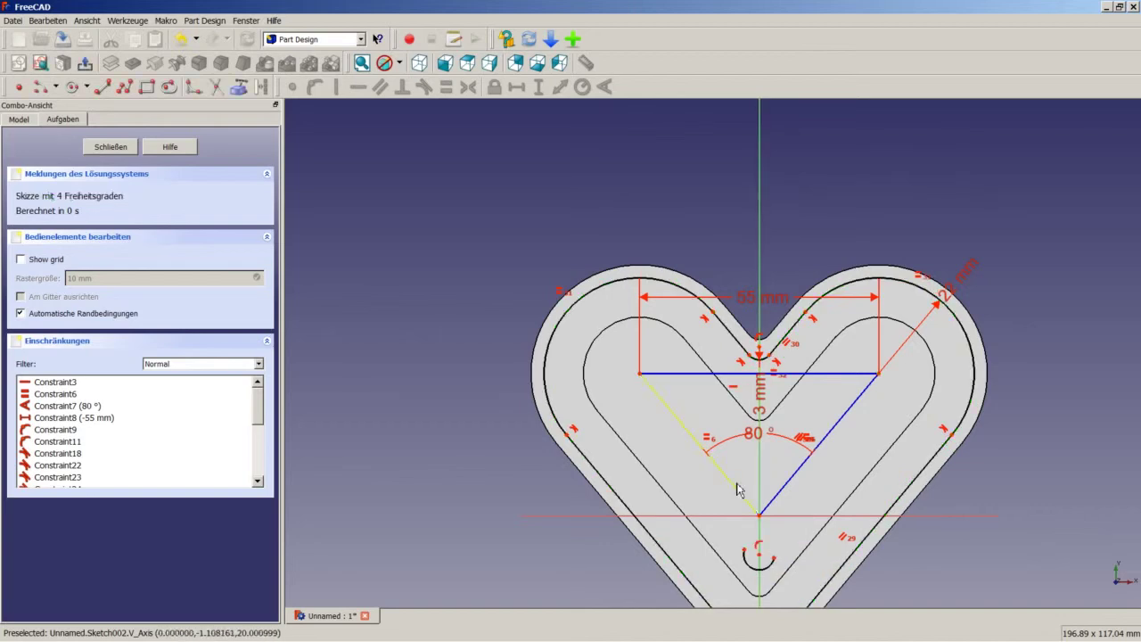
left_click(37, 89)
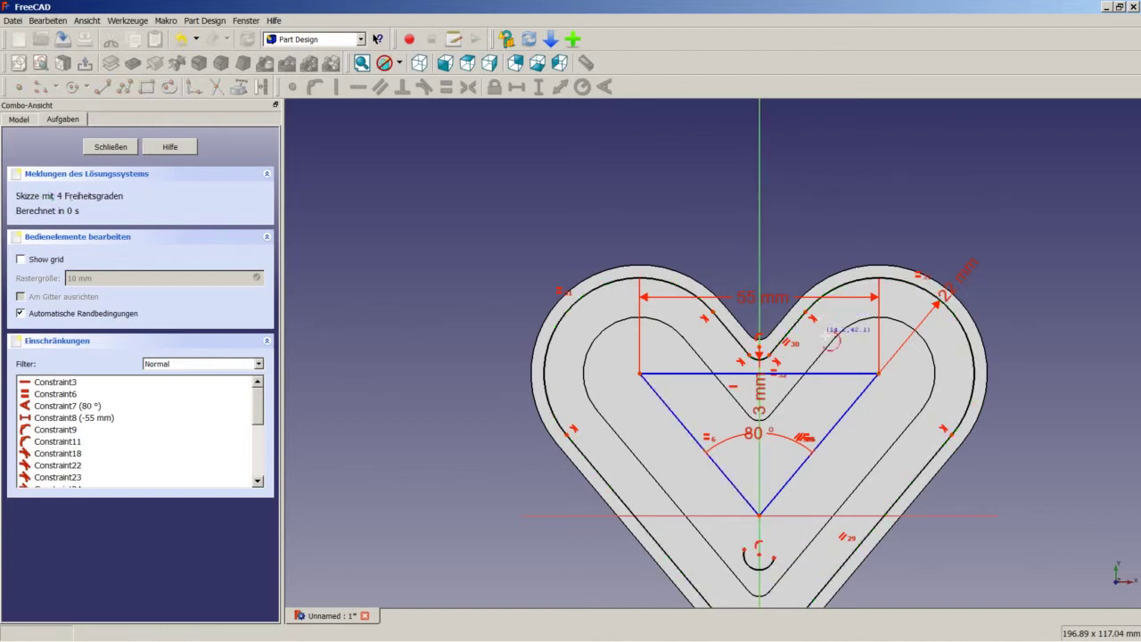
left_click(880, 374)
left_click(885, 395)
left_click(901, 364)
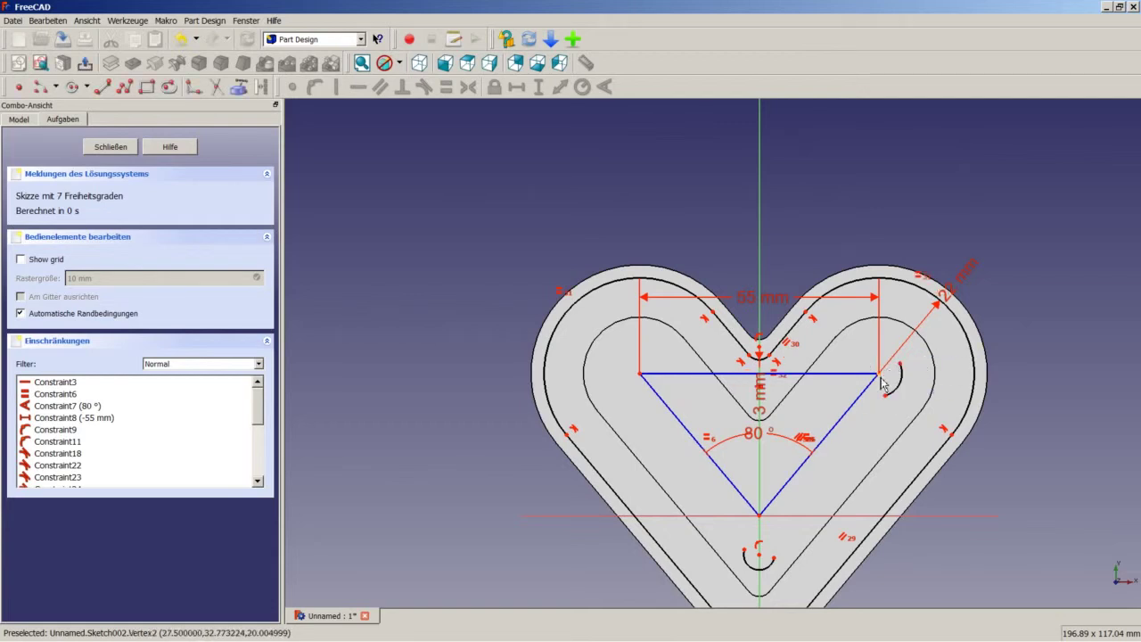
left_click_drag(904, 370, 861, 369)
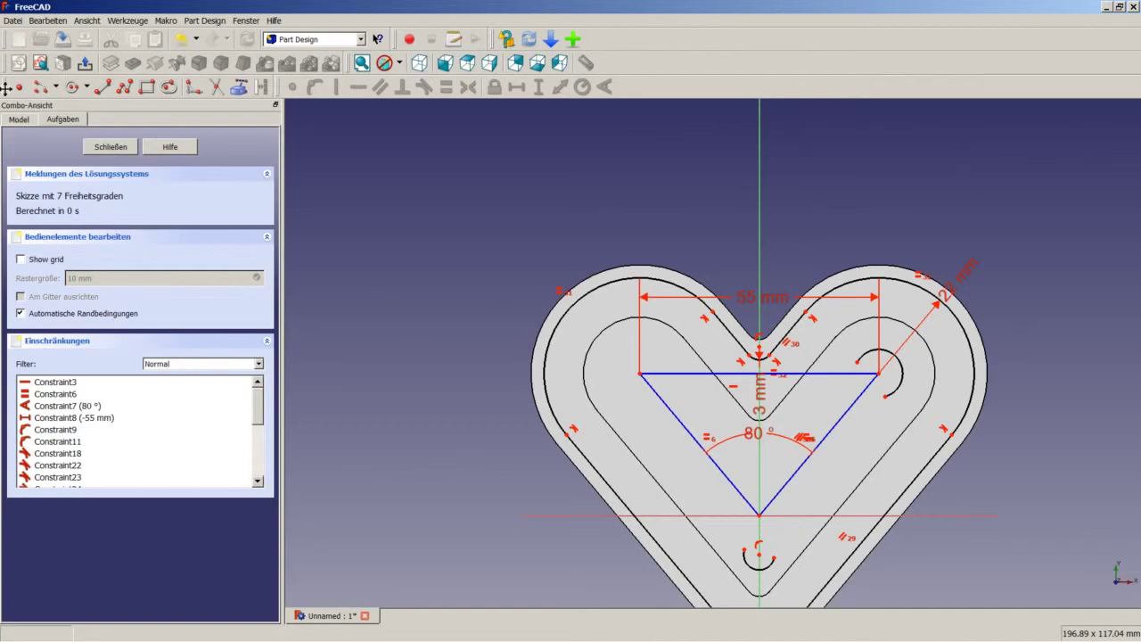
- Draw an arc on the axis below the inner notch and one around the triangle's left corner
left_click(39, 89)
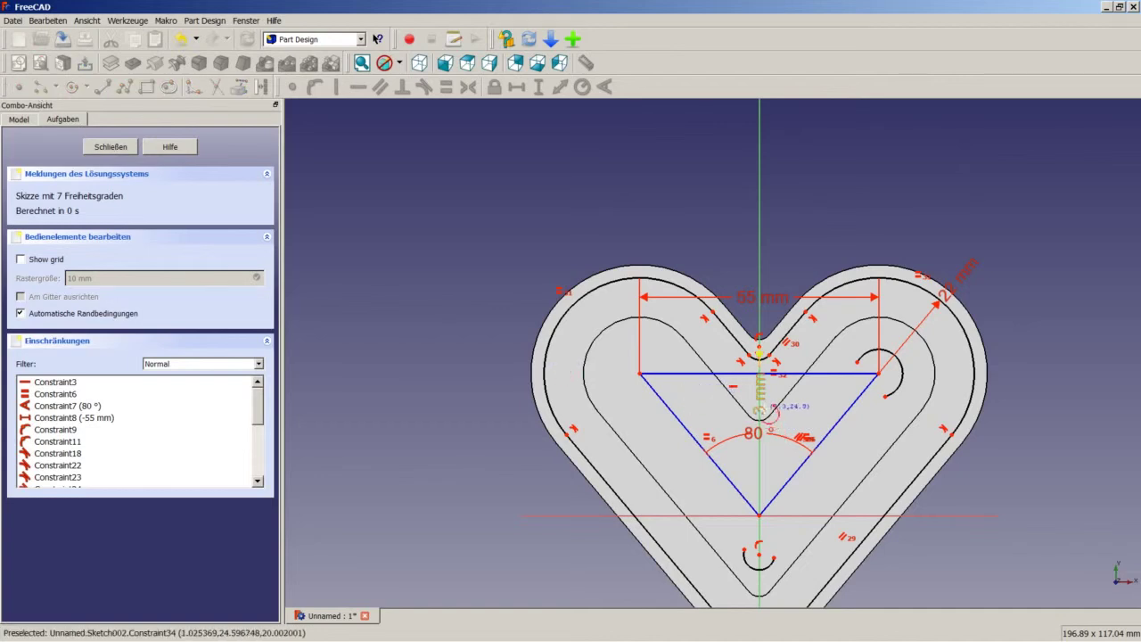
scroll(758, 412, "up", 2)
scroll(762, 408, "up", 2)
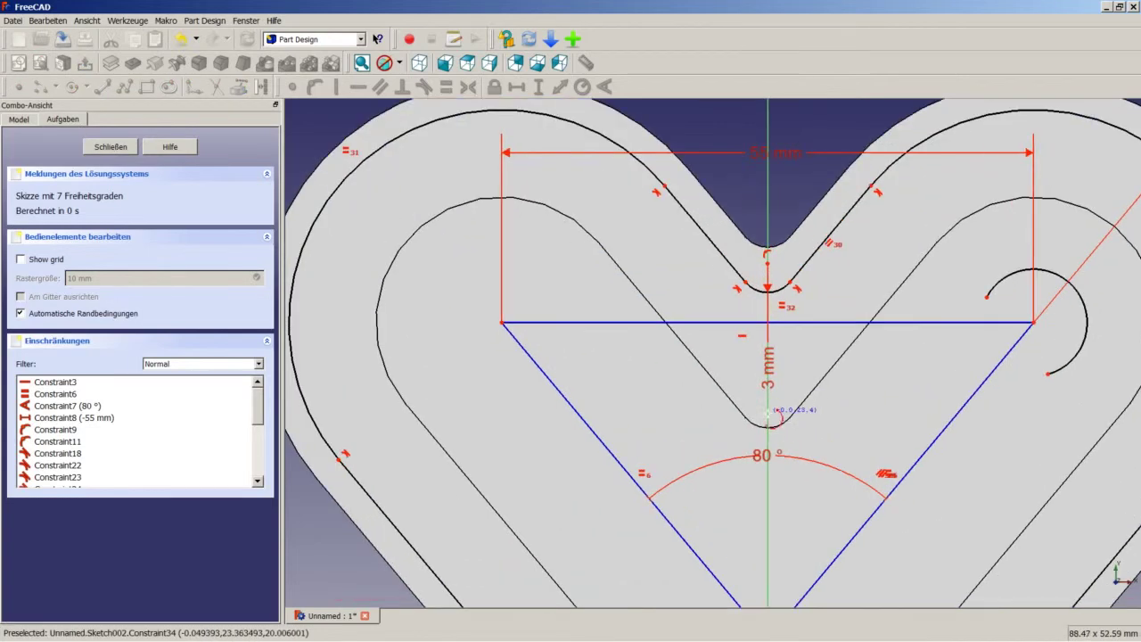
left_click(770, 410)
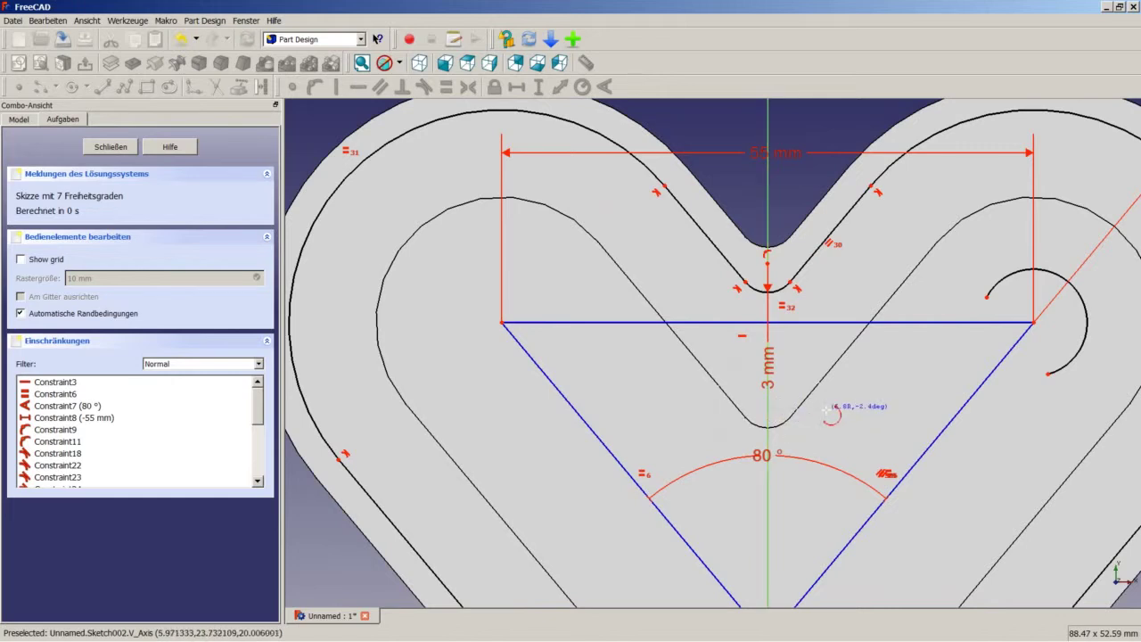
left_click(822, 410)
left_click(719, 432)
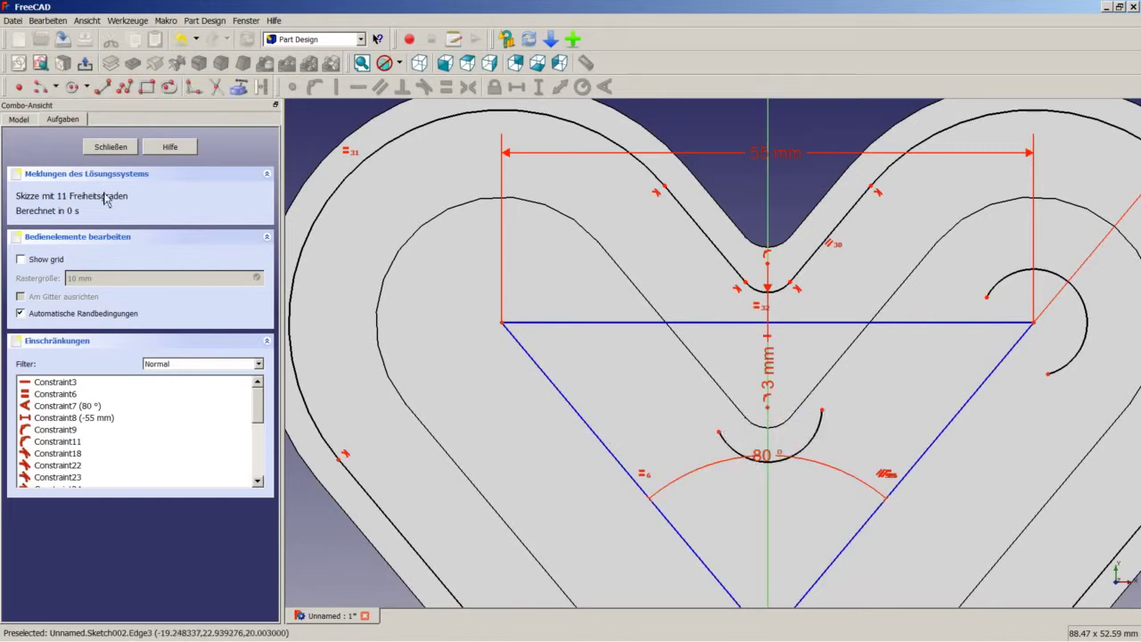
left_click(41, 86)
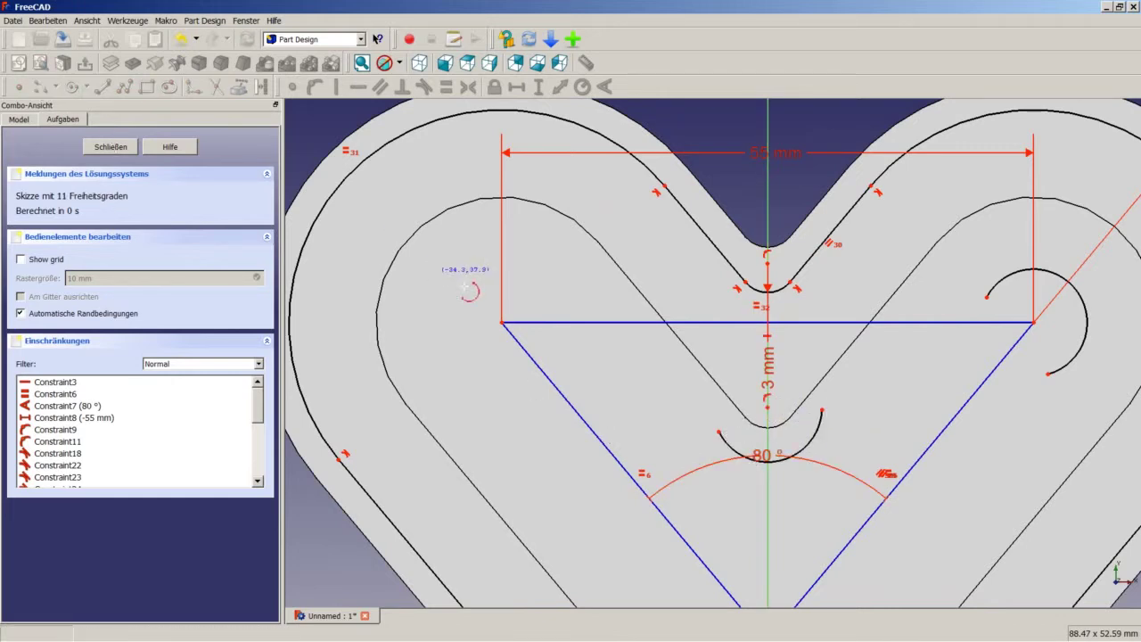
left_click(501, 322)
left_click(563, 282)
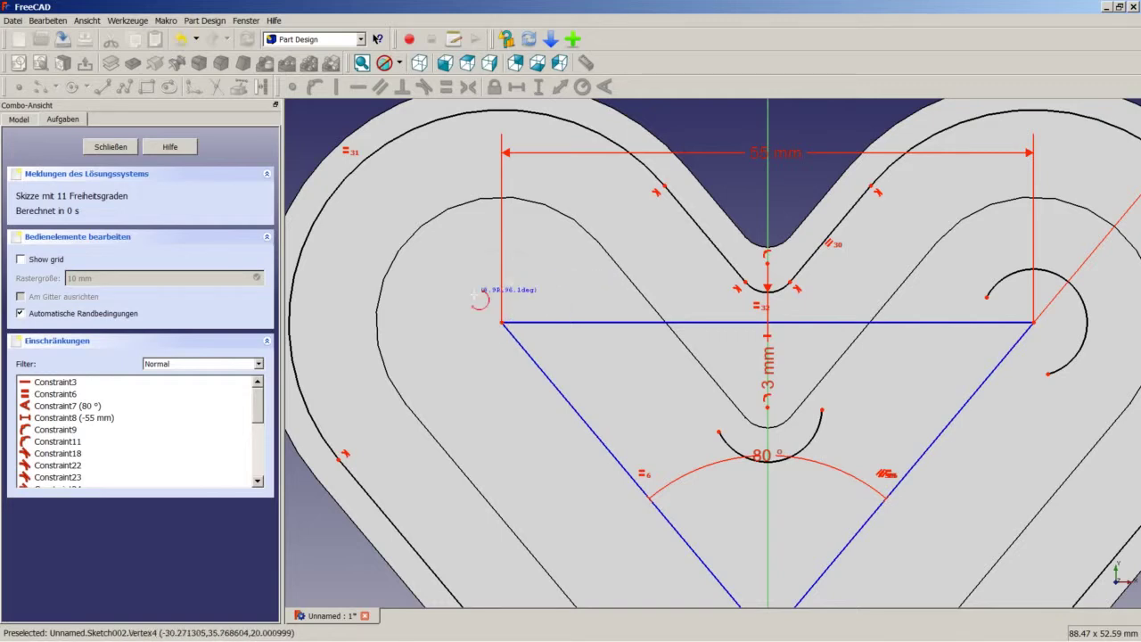
left_click(453, 346)
scroll(691, 358, "down", 2)
scroll(690, 358, "down", 2)
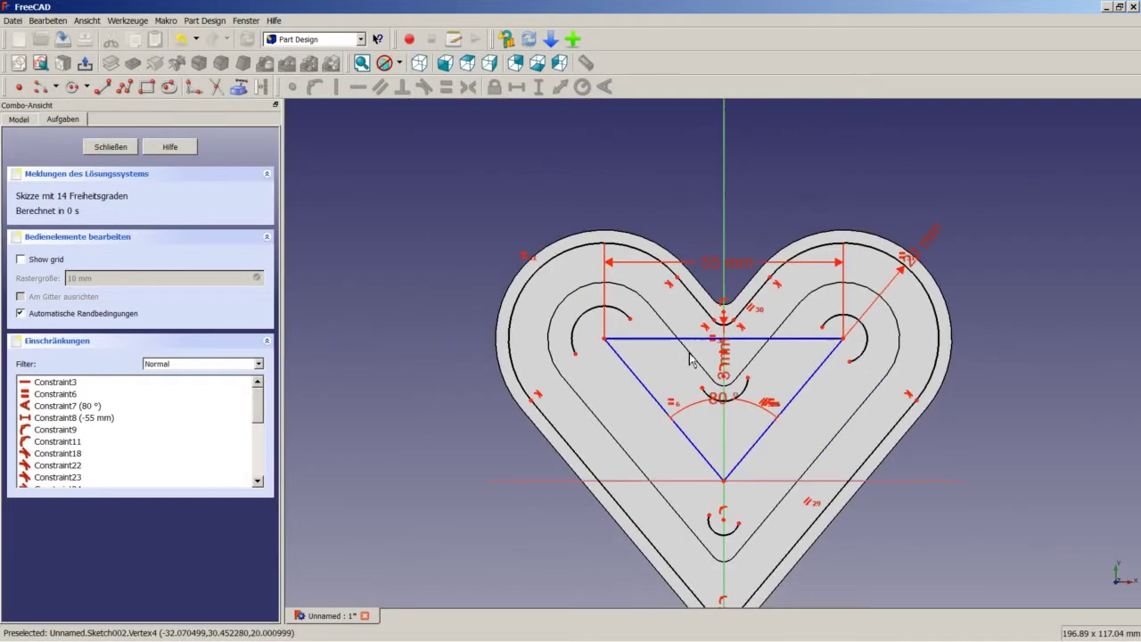
scroll(722, 519, "up", 2)
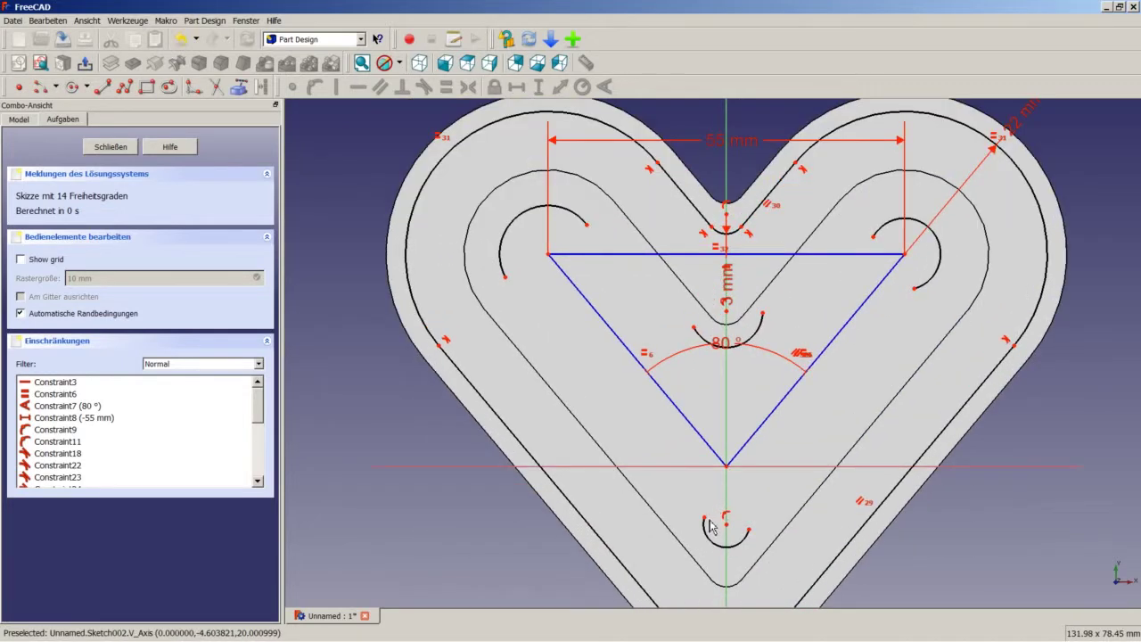
- Shorten the bottom arc and draw lines linking the right-corner arc to its neighbours
left_click_drag(707, 518, 715, 532)
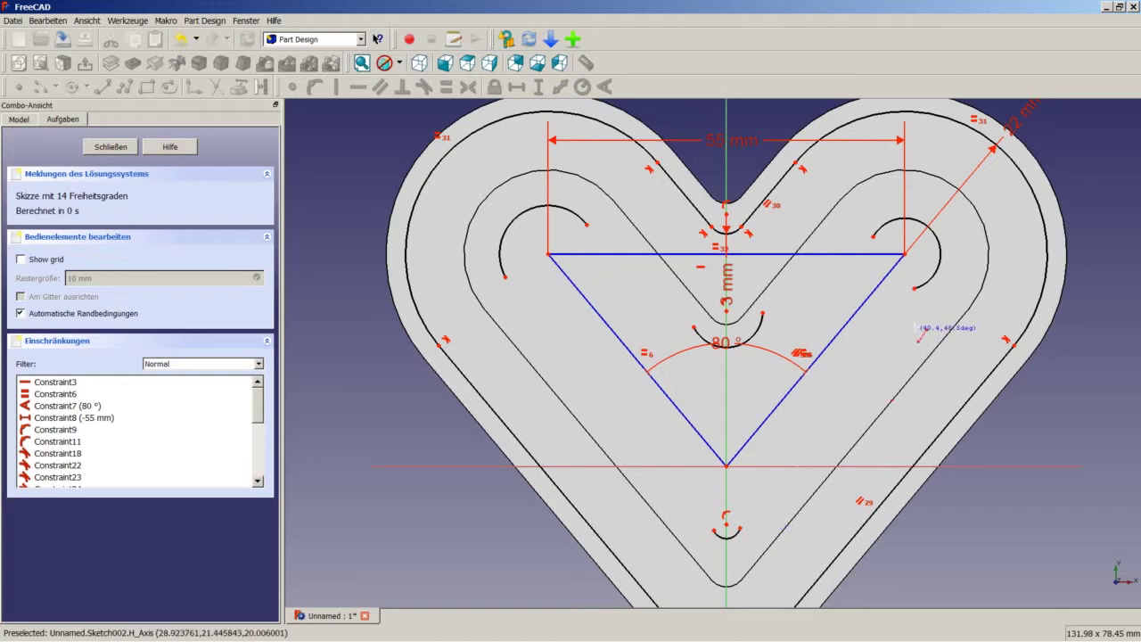
left_click(916, 287)
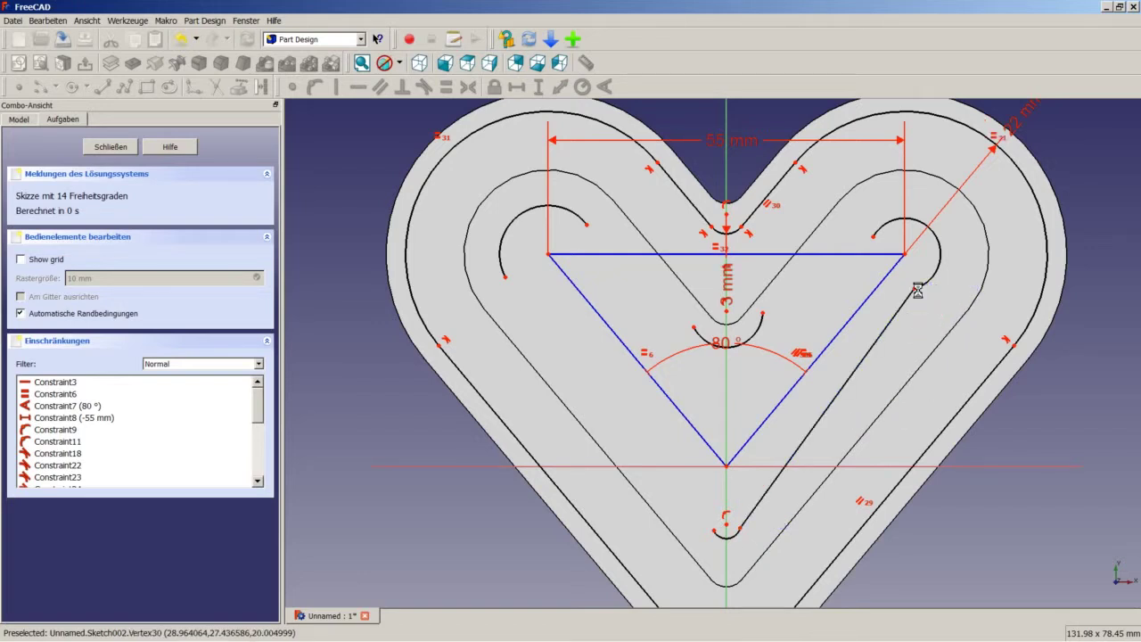
left_click(105, 90)
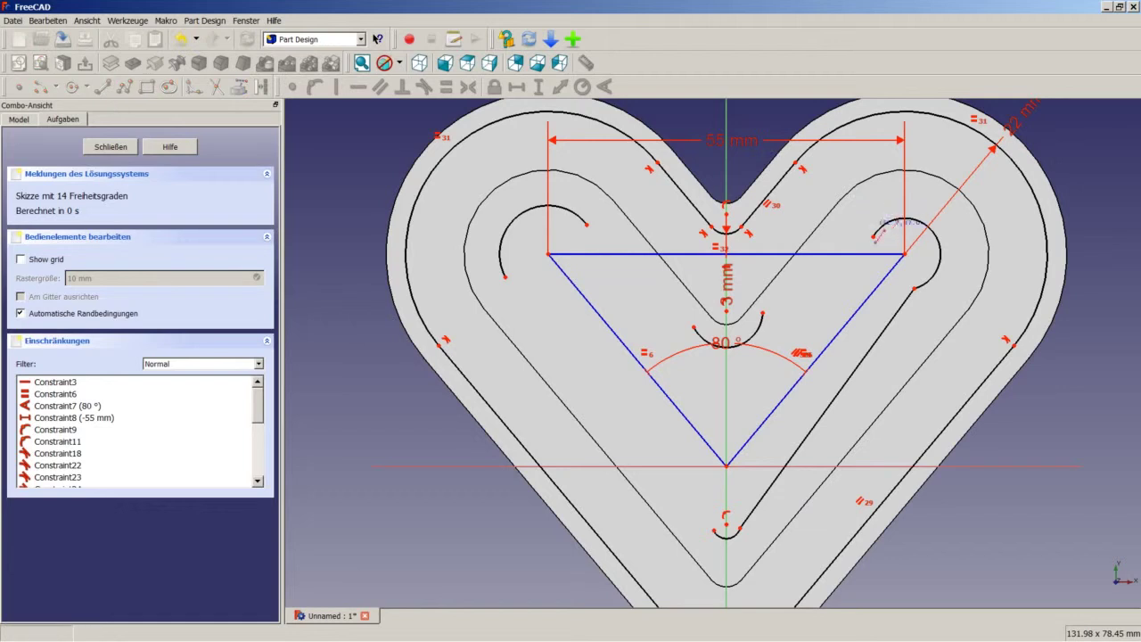
left_click(873, 236)
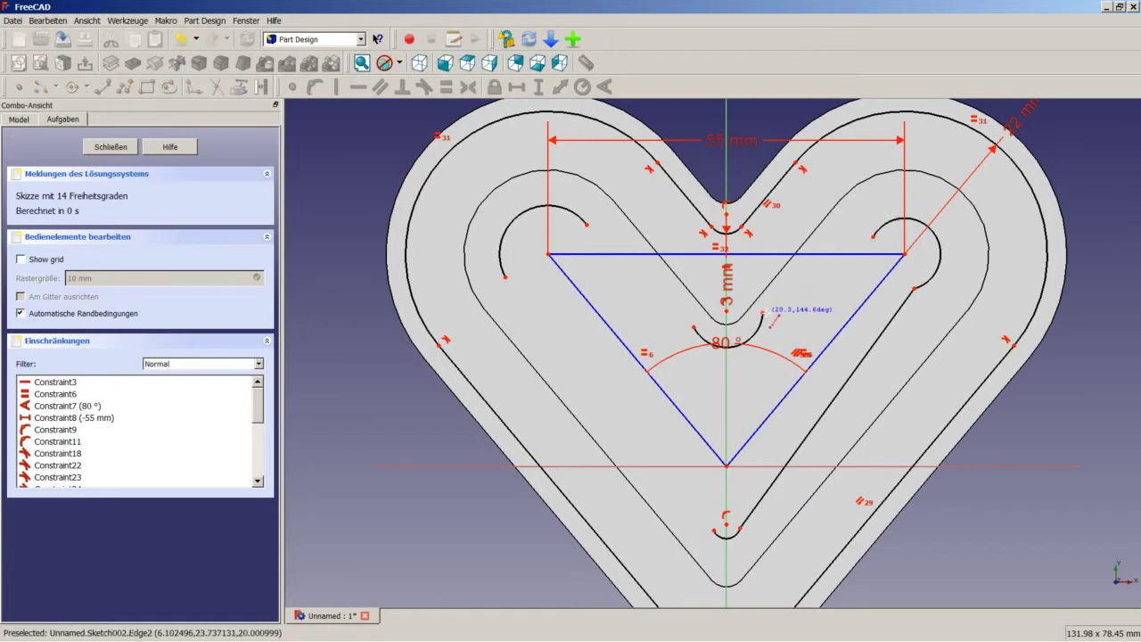
left_click(763, 312)
key("Escape")
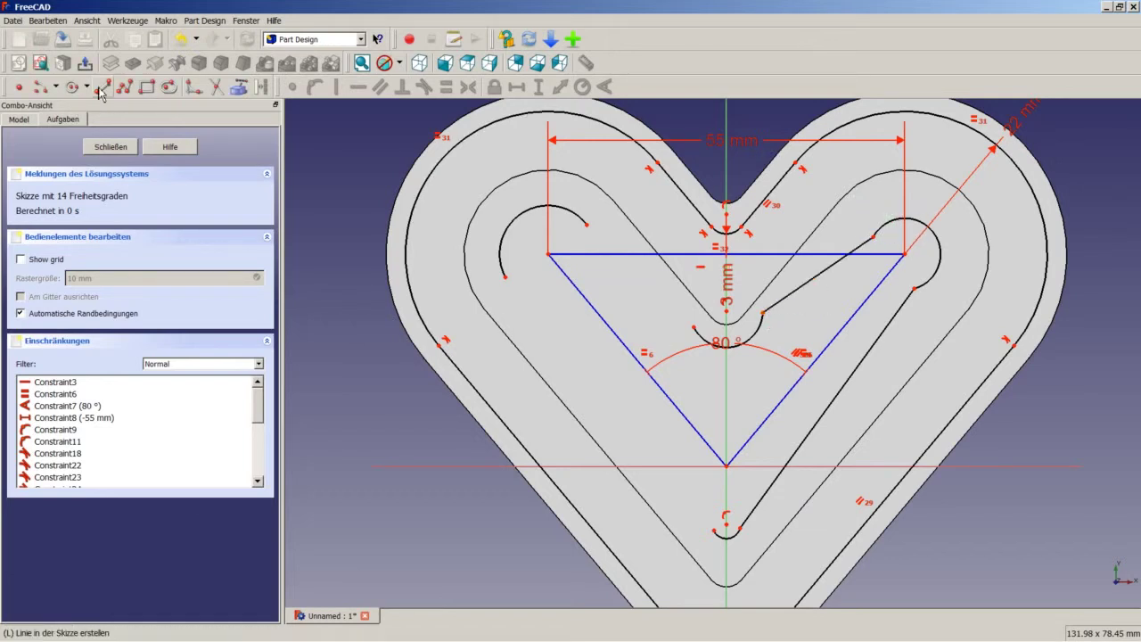
- Draw lines from the left-corner arc to the middle arc and down to the bottom arc
left_click(124, 94)
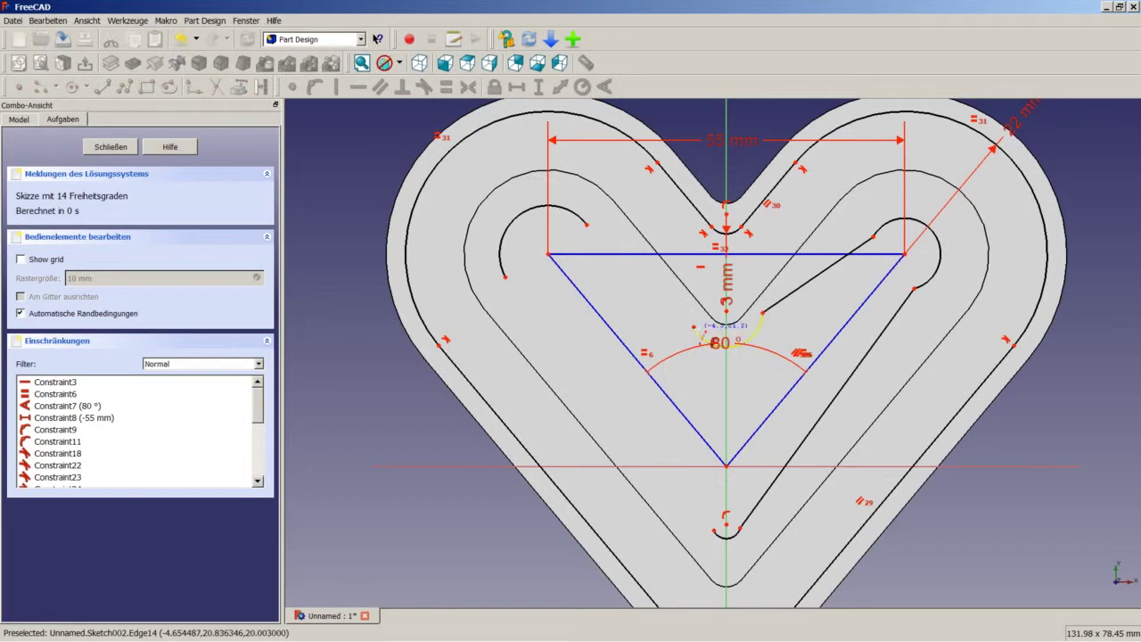
left_click(697, 334)
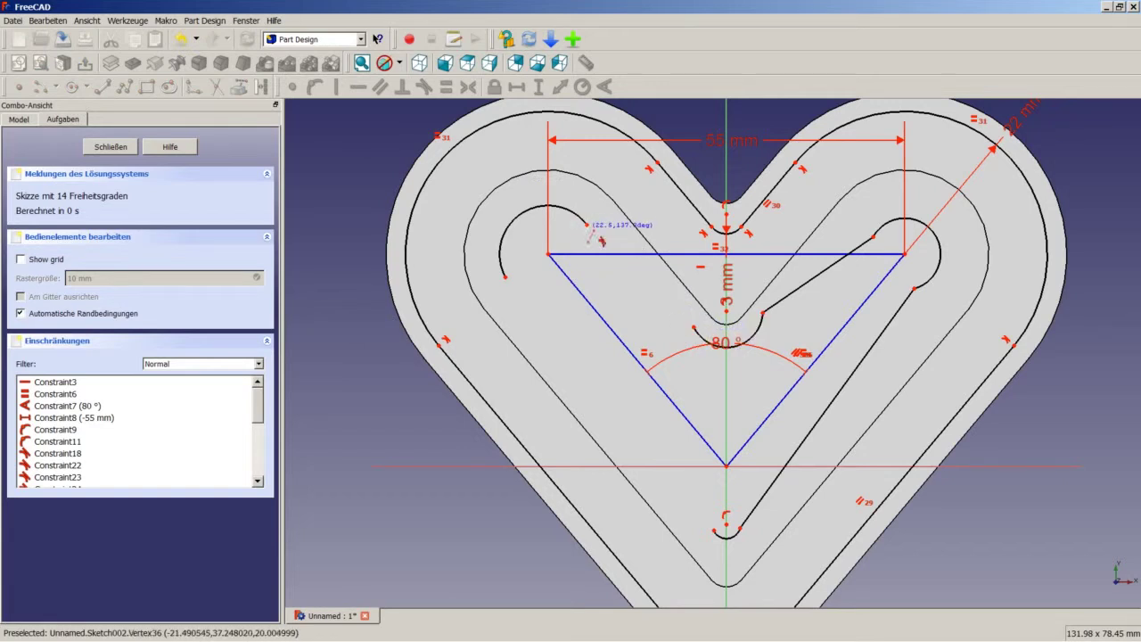
left_click(585, 224)
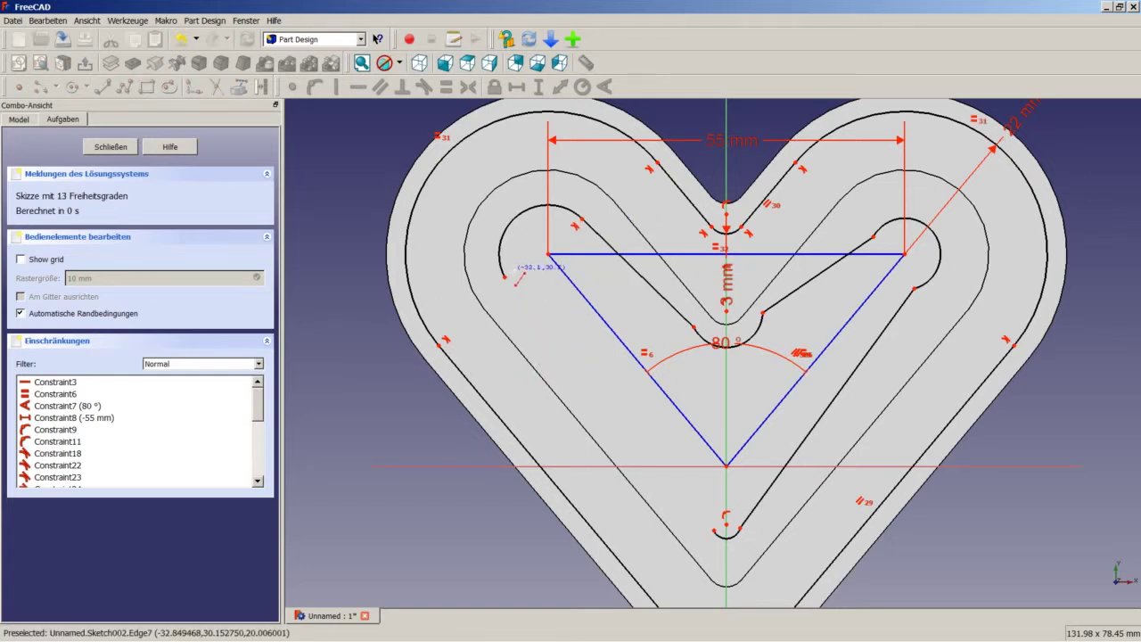
left_click(505, 278)
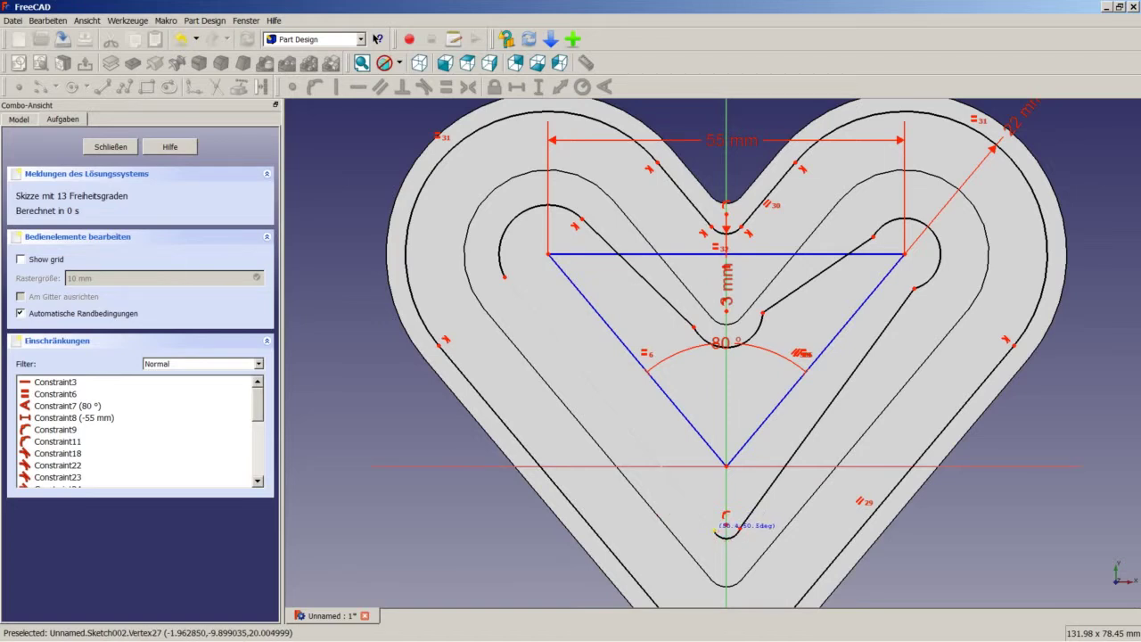
left_click(715, 531)
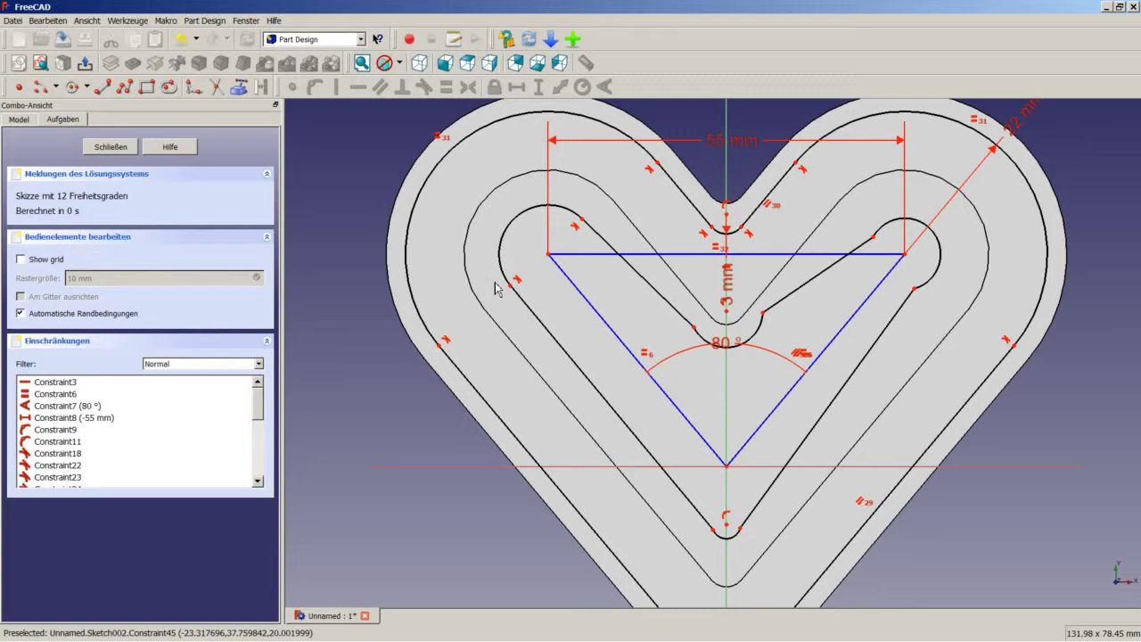
left_click(695, 528)
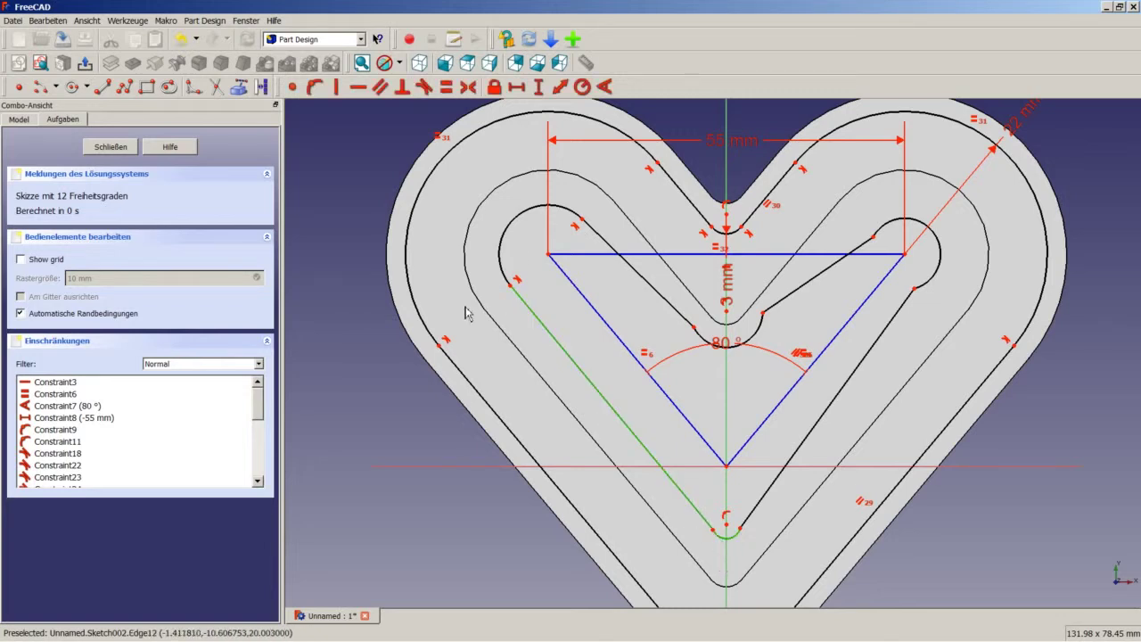
- Make the outer slanted lines tangent to the bottom arc and the upper-right arc
left_click(425, 89)
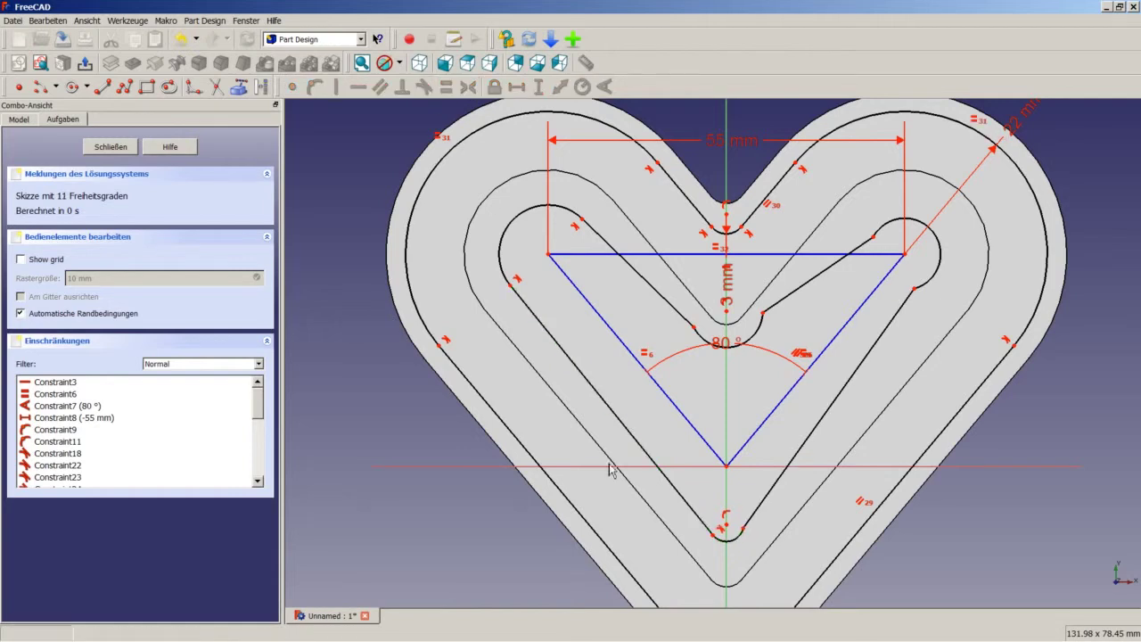
left_click(730, 539)
left_click(753, 513)
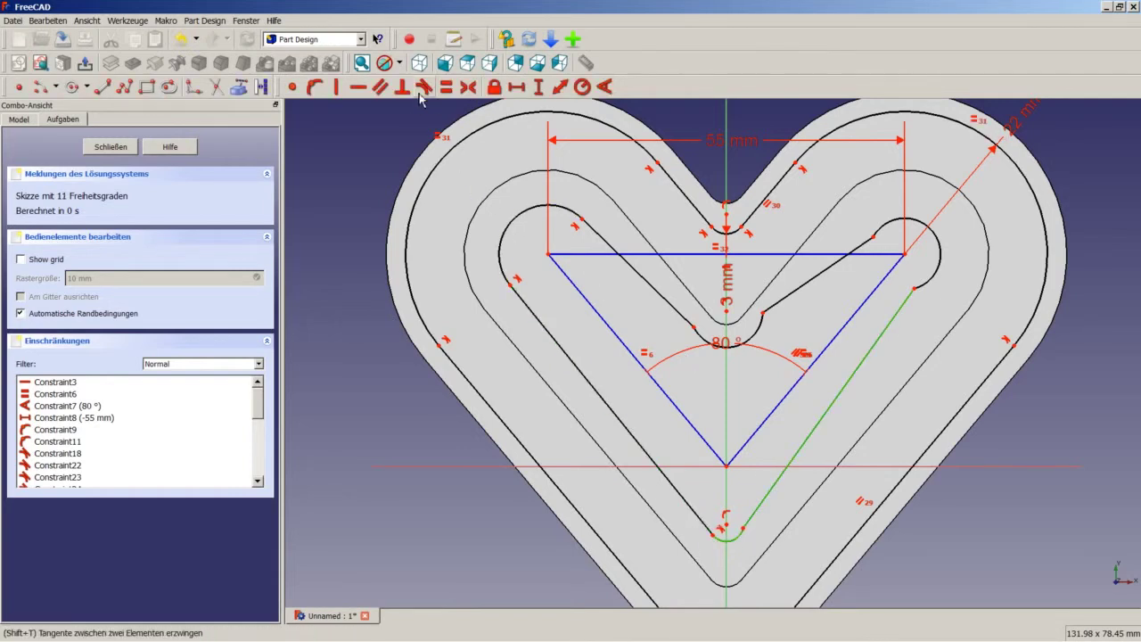
left_click(425, 87)
left_click(894, 330)
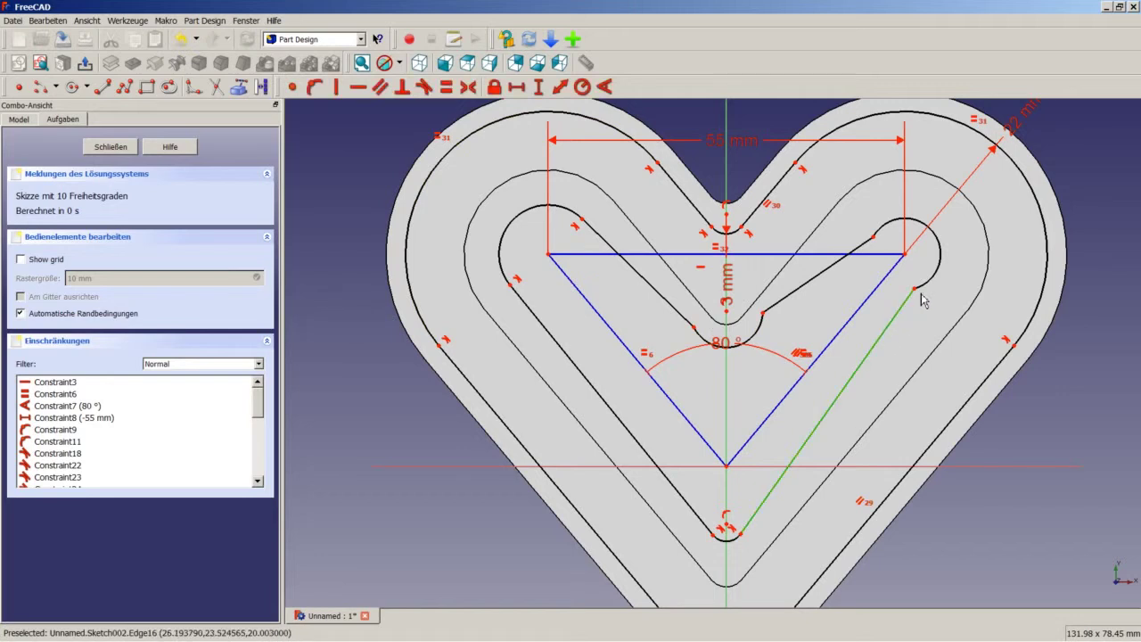
left_click(928, 284)
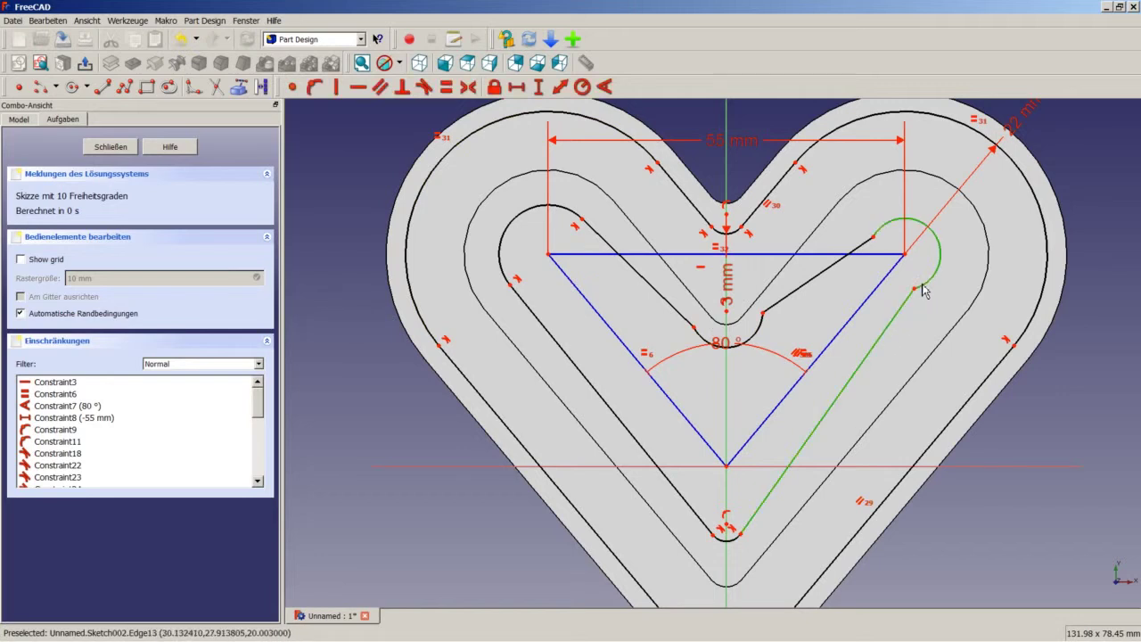
left_click(424, 87)
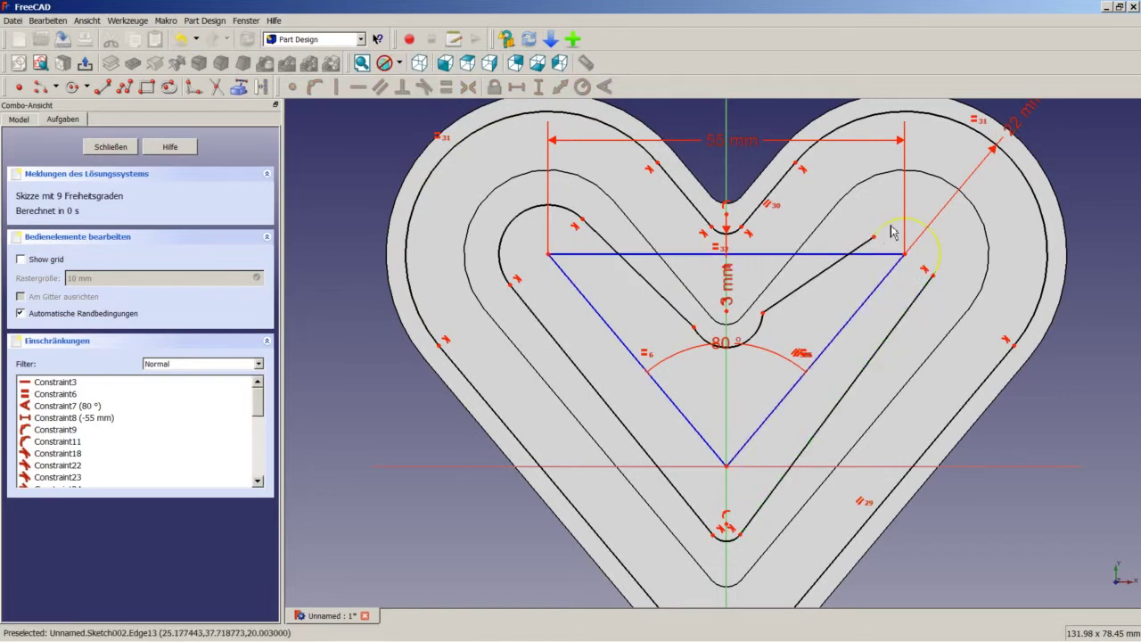
- Make the inner diagonal lines tangent to the upper-right arc and the notch arc
left_click(837, 264)
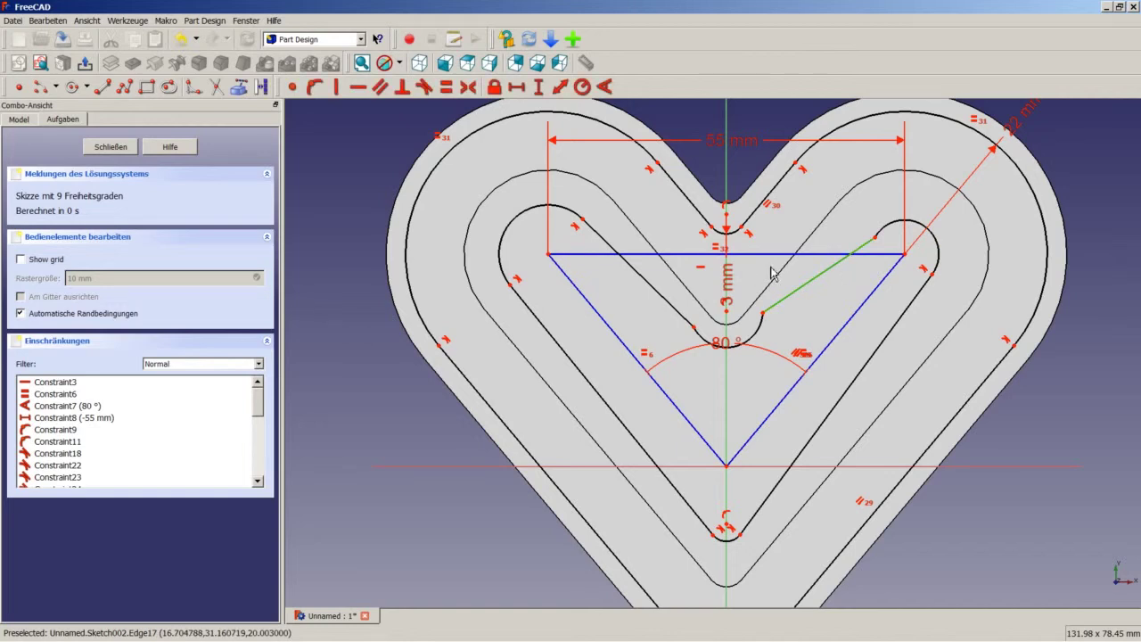
left_click(886, 229)
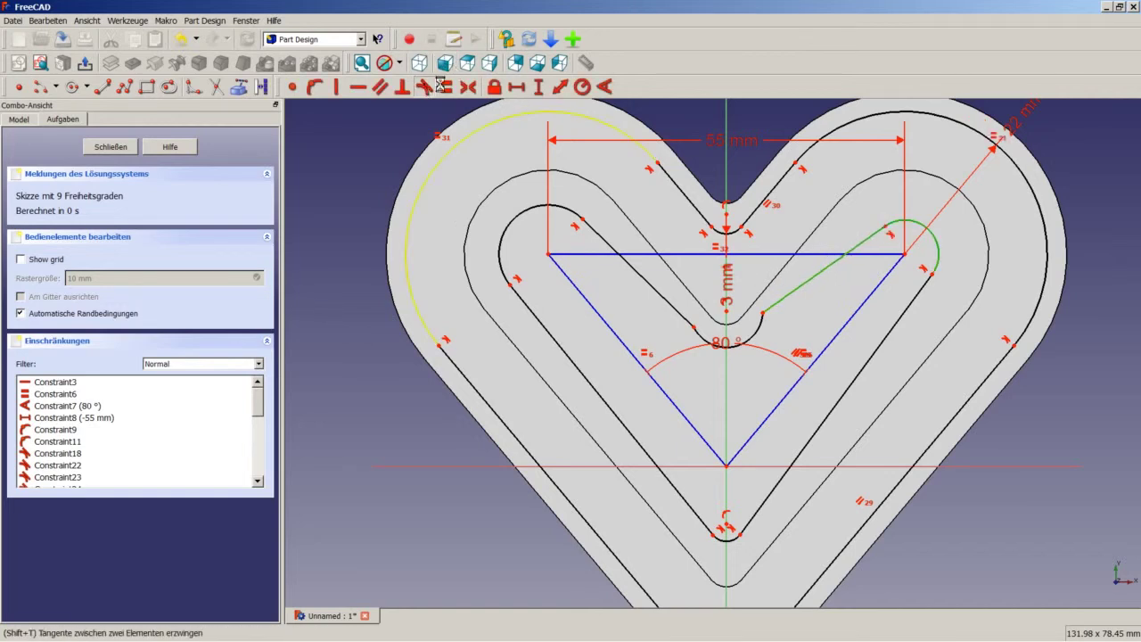
left_click(769, 309)
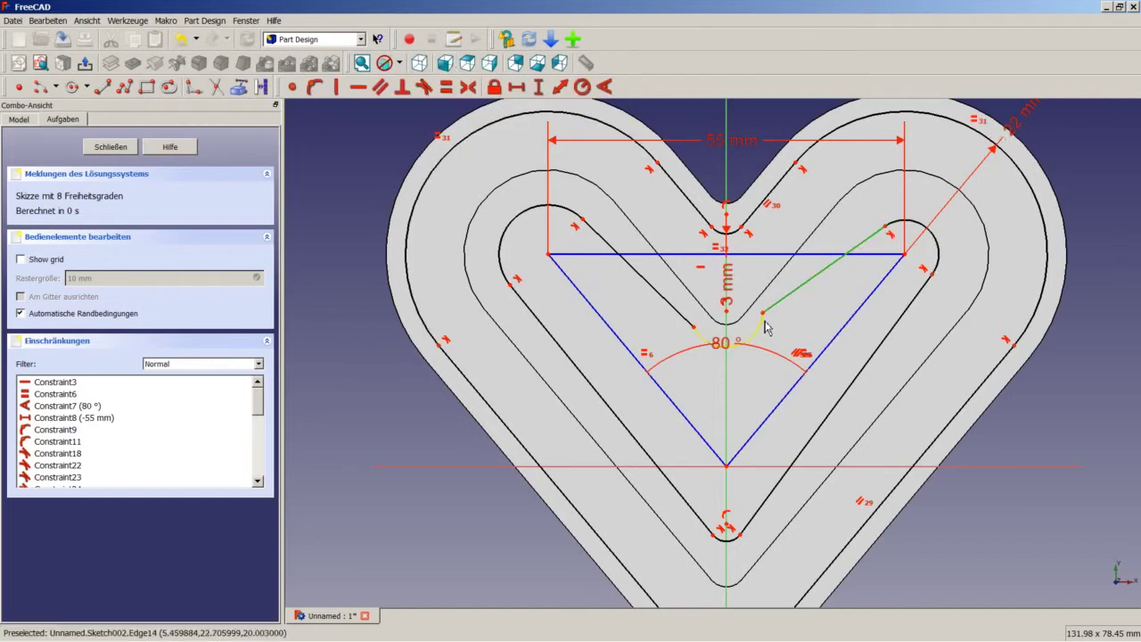
left_click(765, 327)
left_click(425, 86)
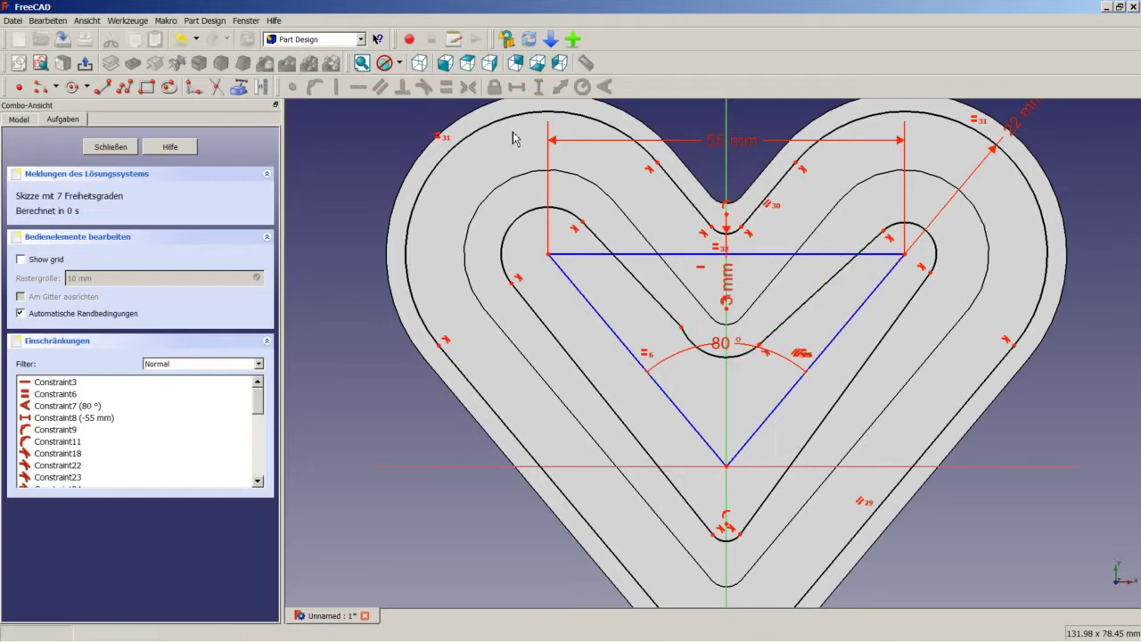
left_click(694, 344)
left_click(664, 309)
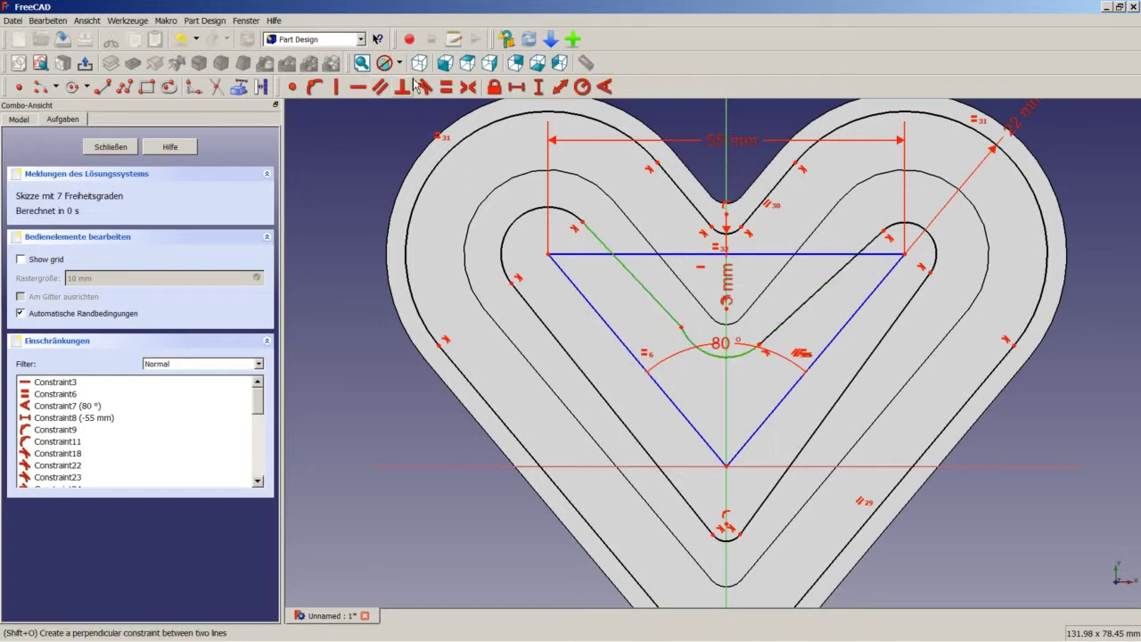
left_click(425, 86)
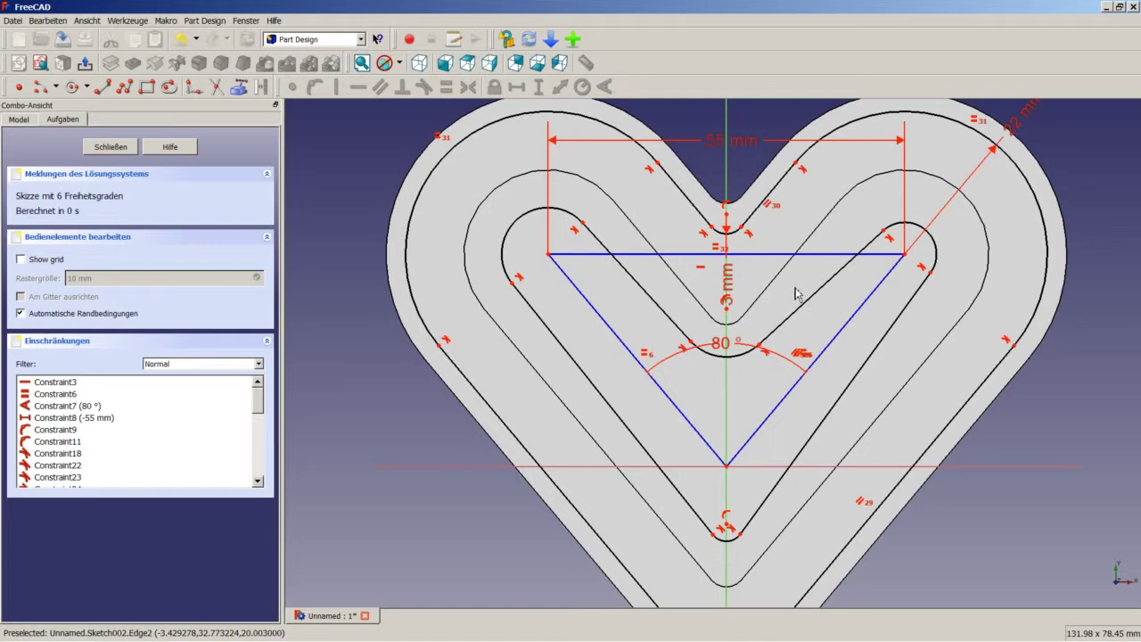
- Make the right offset line and inner line parallel to the triangle's right side
left_click(874, 368)
left_click(845, 337)
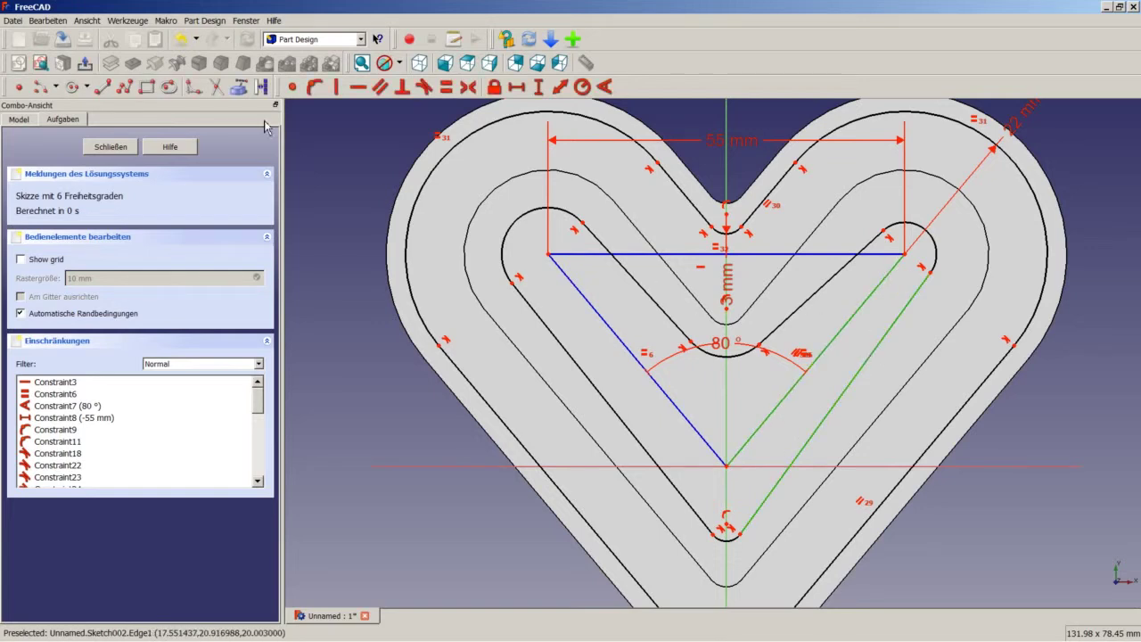
left_click(380, 87)
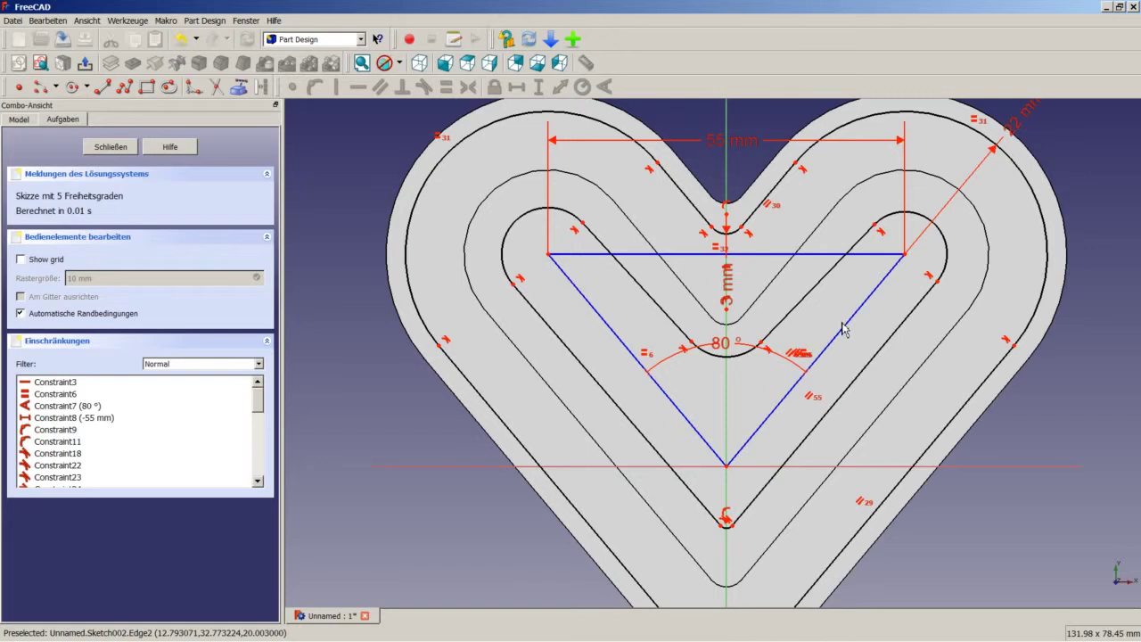
left_click(845, 328)
left_click(816, 284)
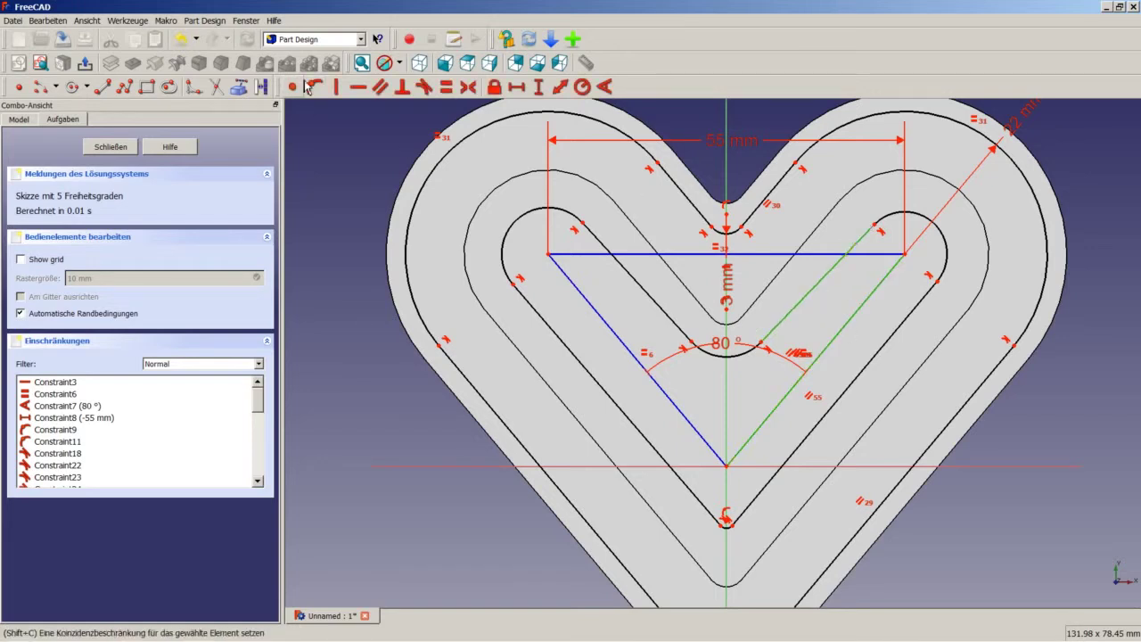
left_click(381, 86)
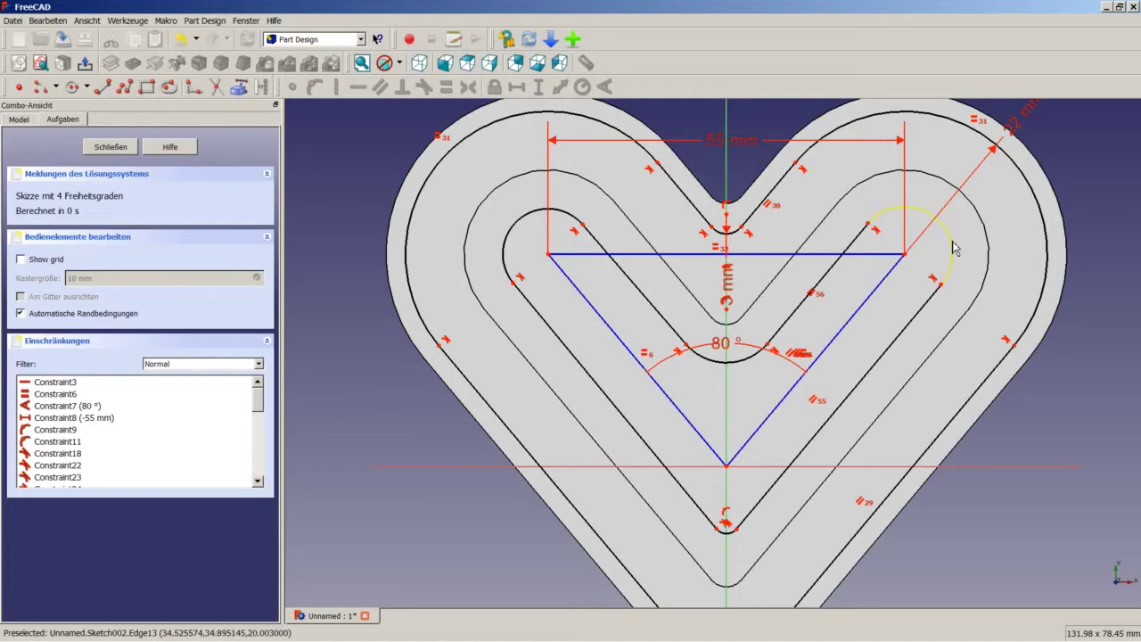
- Make the two inner corner arcs equal, and the notch and bottom-tip arcs equal
left_click(952, 249)
left_click(523, 225)
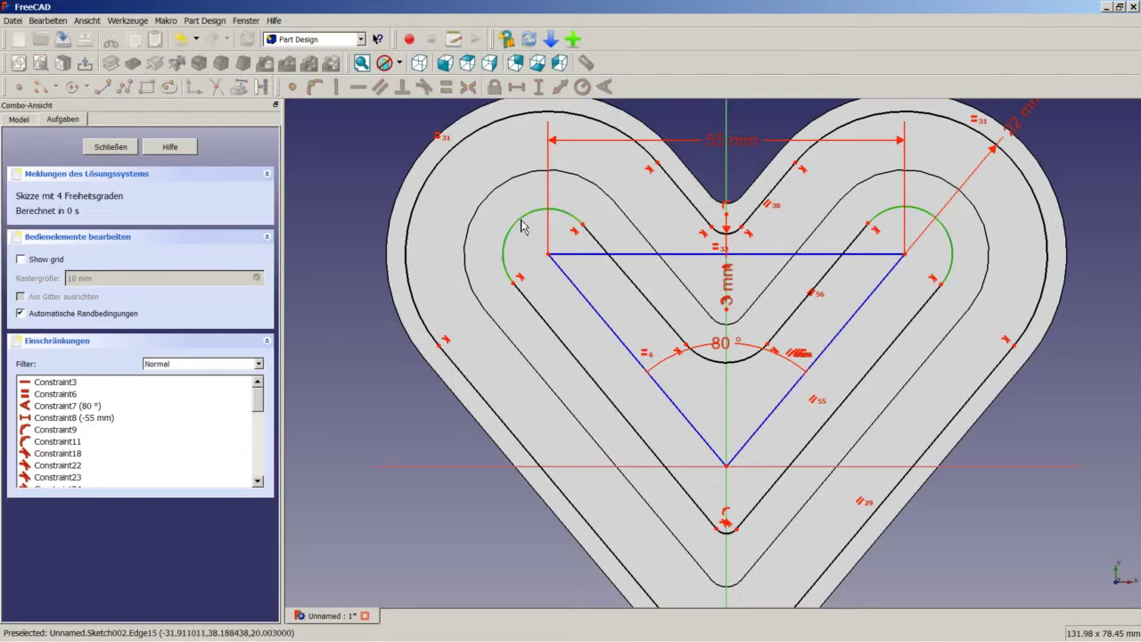
left_click(445, 87)
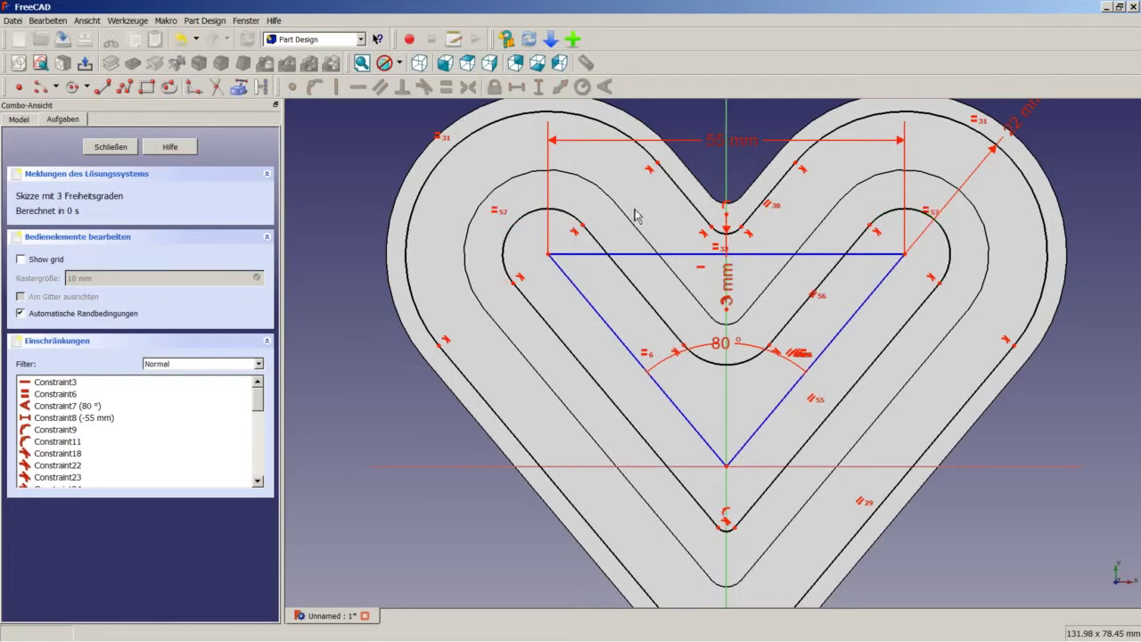
left_click(752, 365)
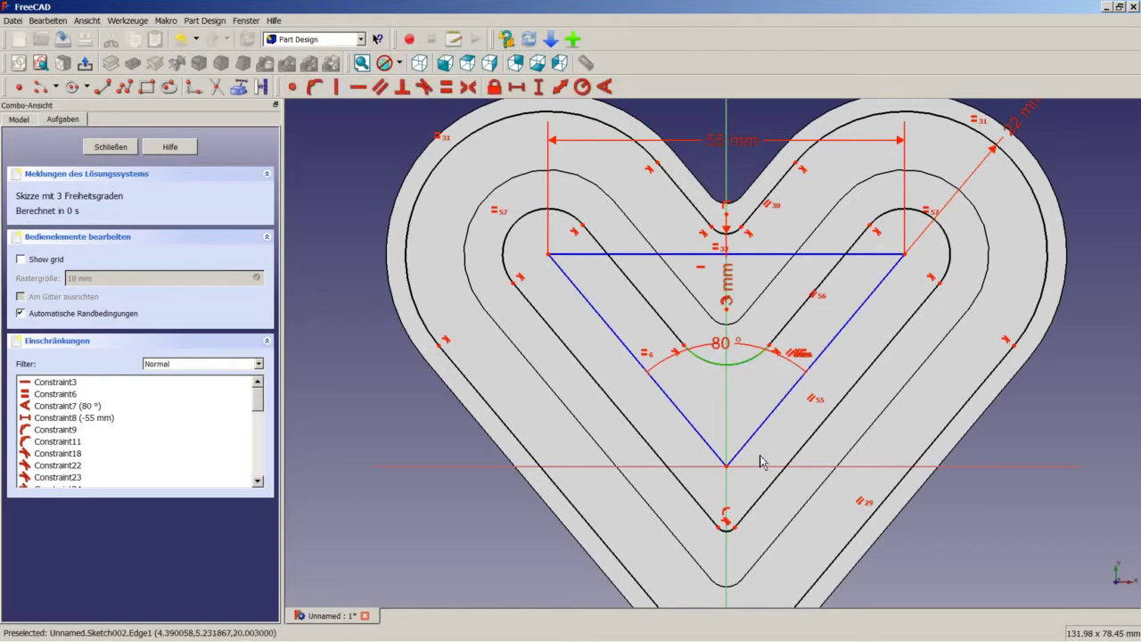
left_click(731, 536)
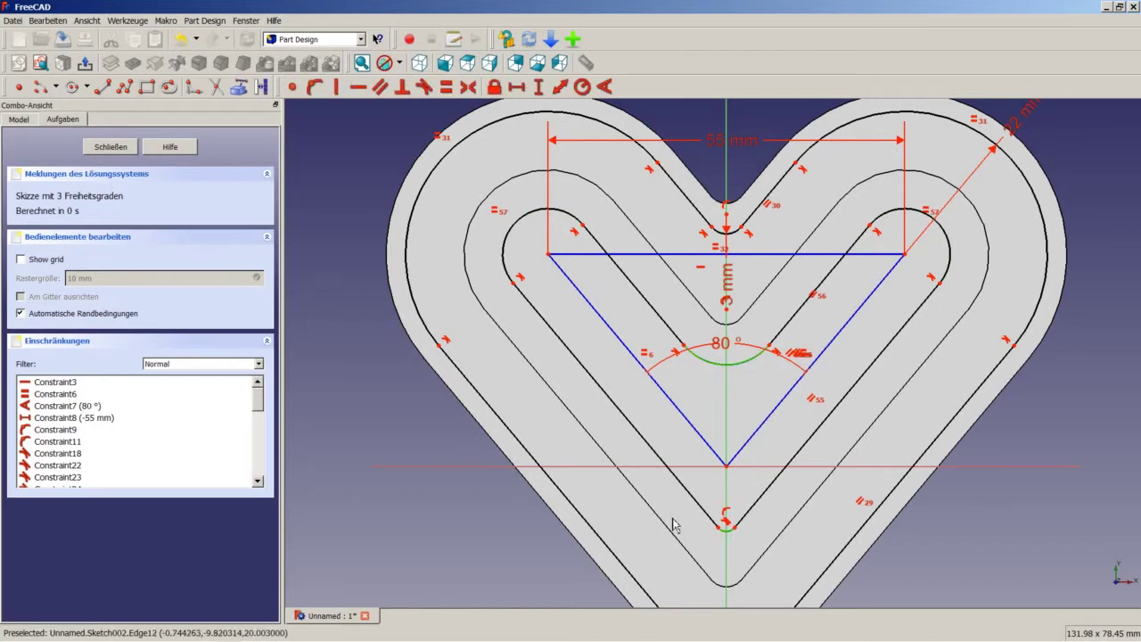
left_click(447, 89)
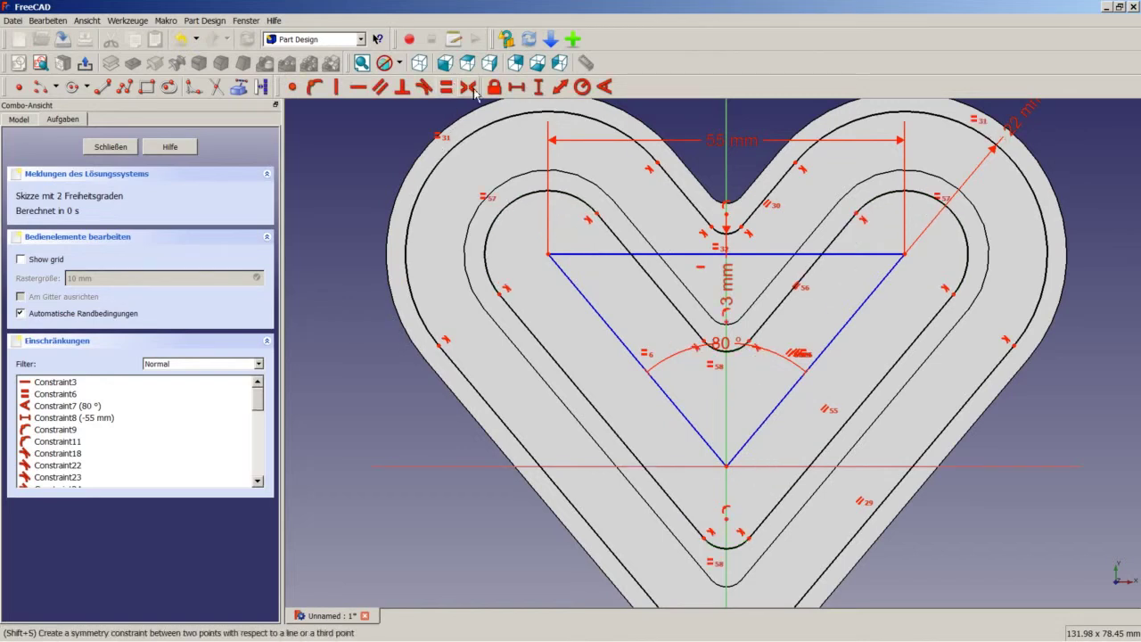
- Set the upper-right outer arc radius to 16 mm and fix the bottom arc's radius
left_click(972, 264)
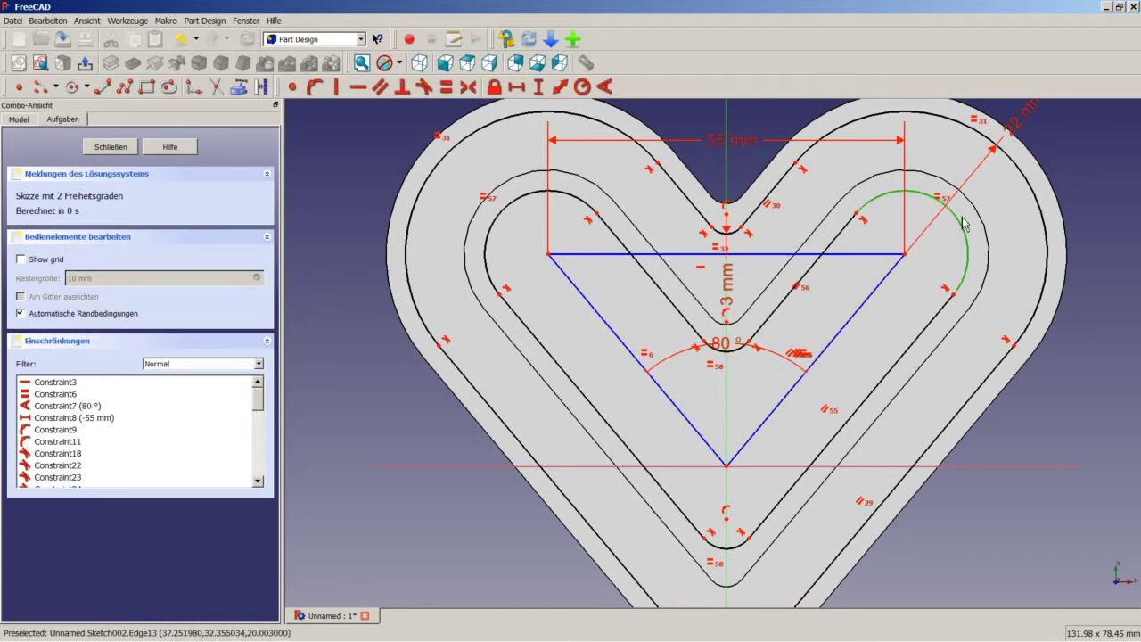
left_click(581, 87)
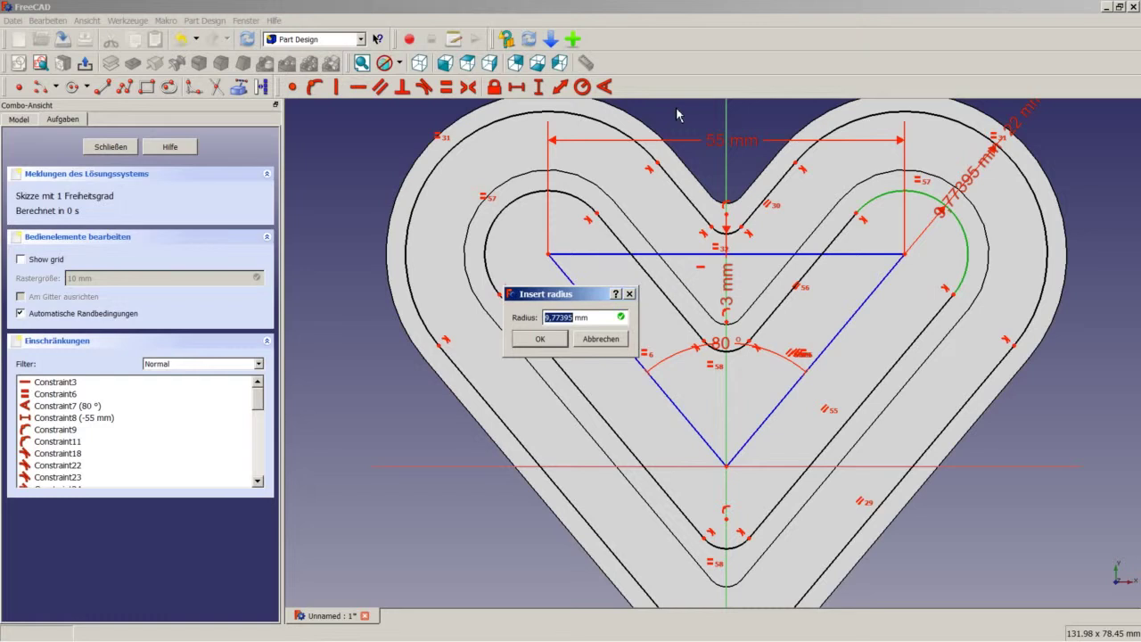
type("6")
key("Return")
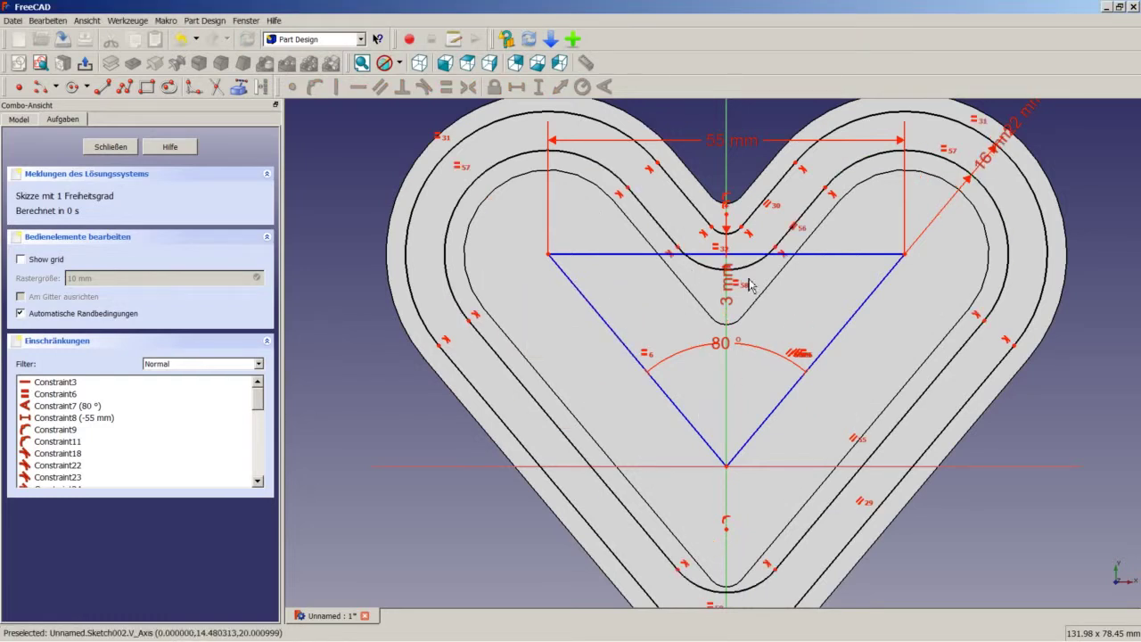
left_click(753, 594)
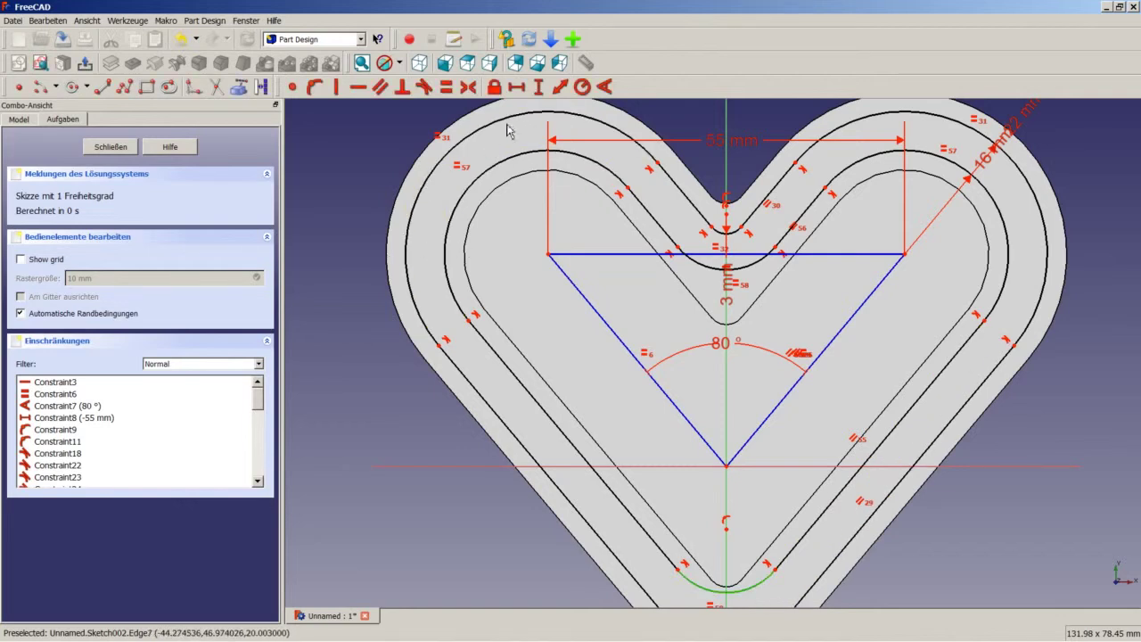
left_click(582, 86)
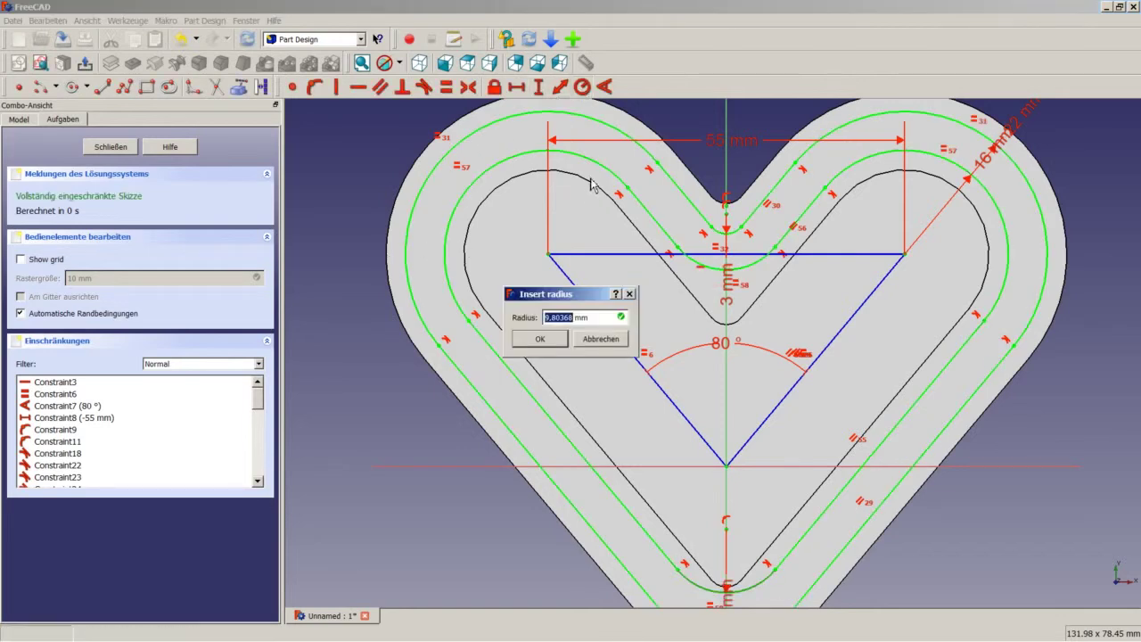
key("Return")
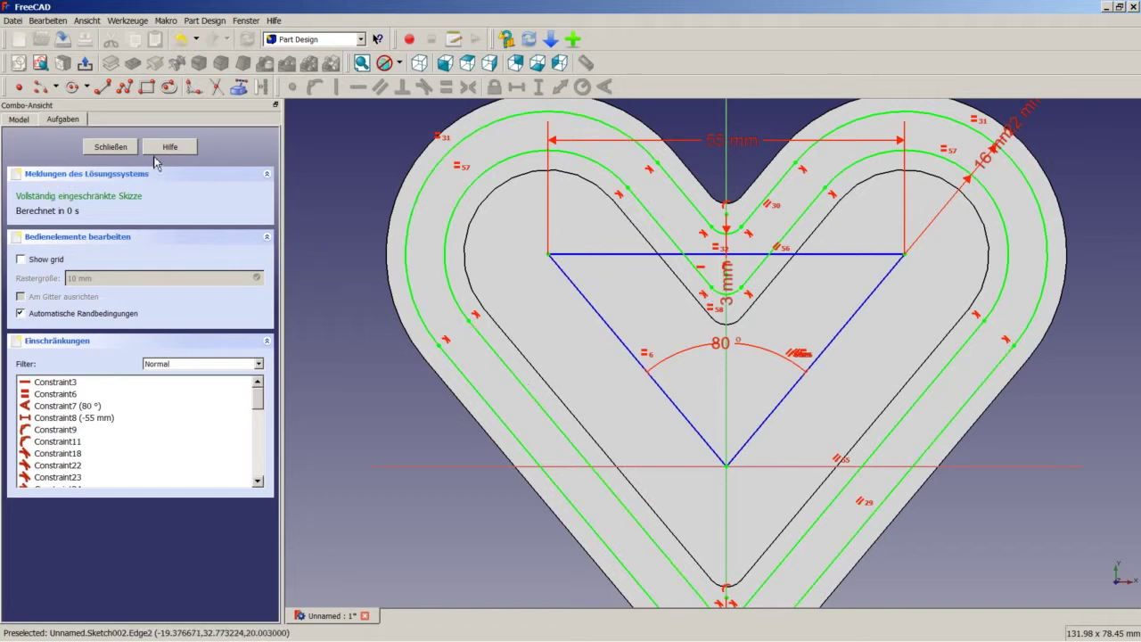
- Leave the sketch, pad it 4 mm as Pad001, and view the tray isometrically
left_click(110, 146)
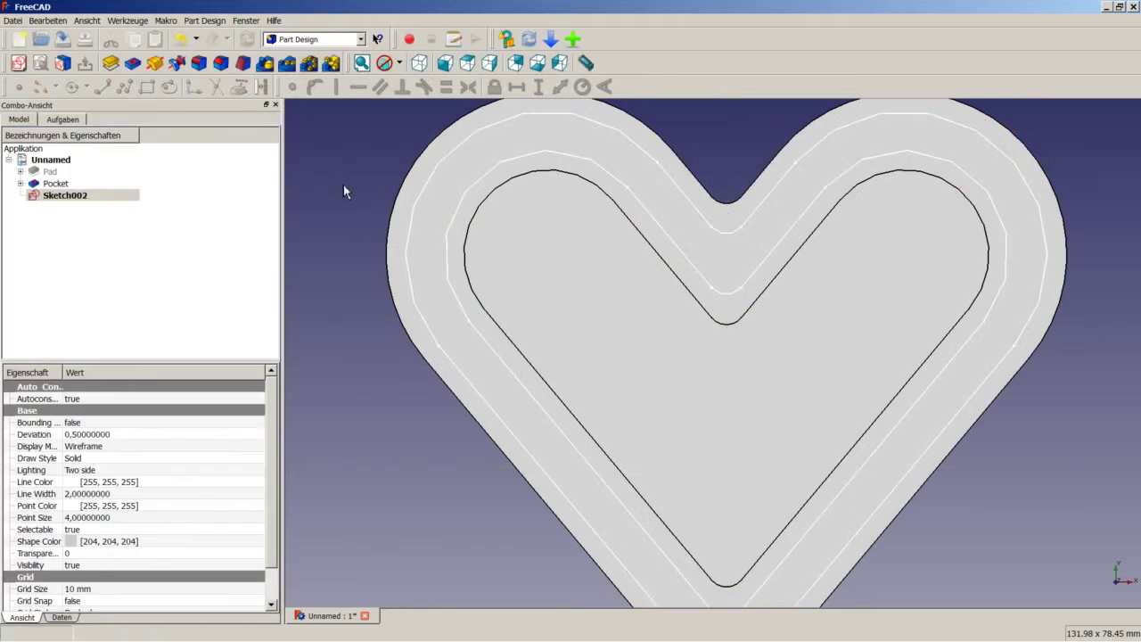
left_click(119, 68)
type("4")
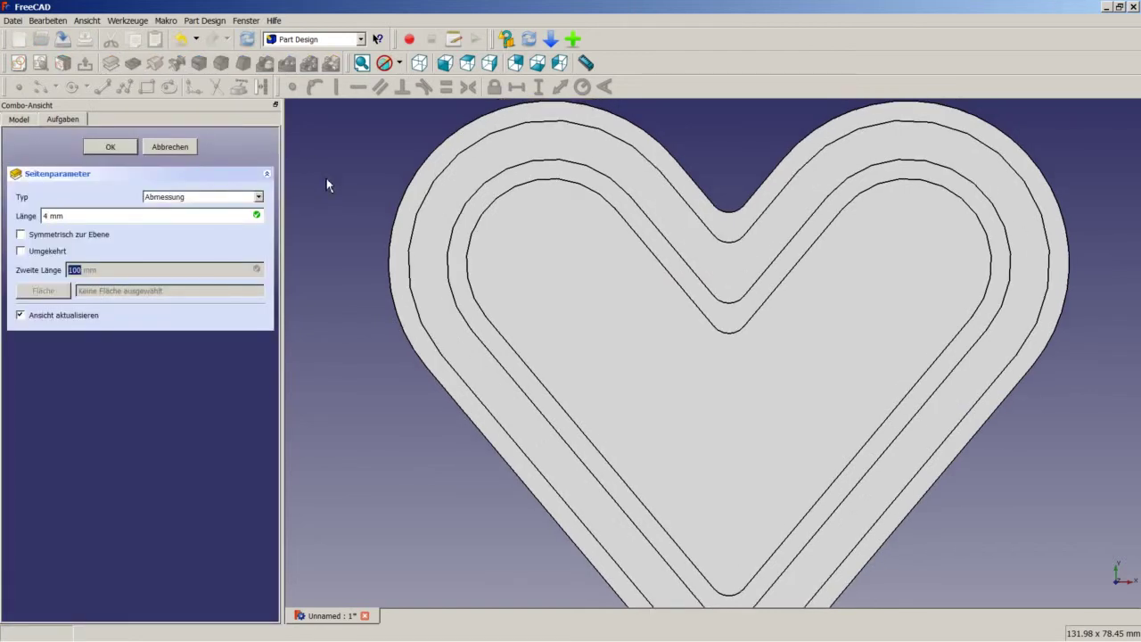
key("Return")
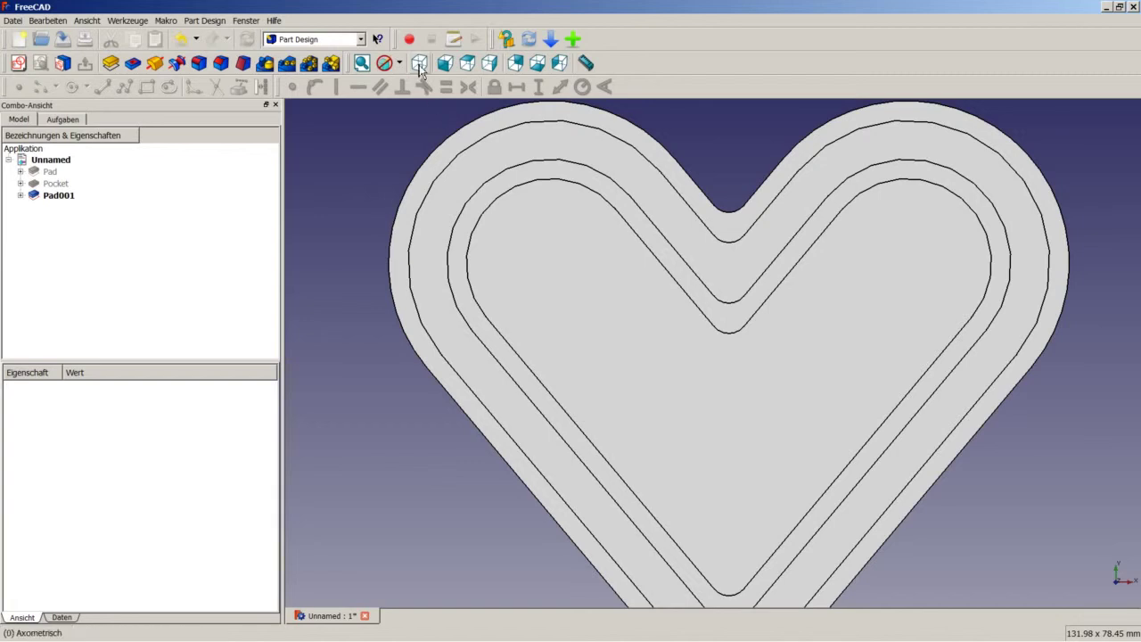
left_click(419, 63)
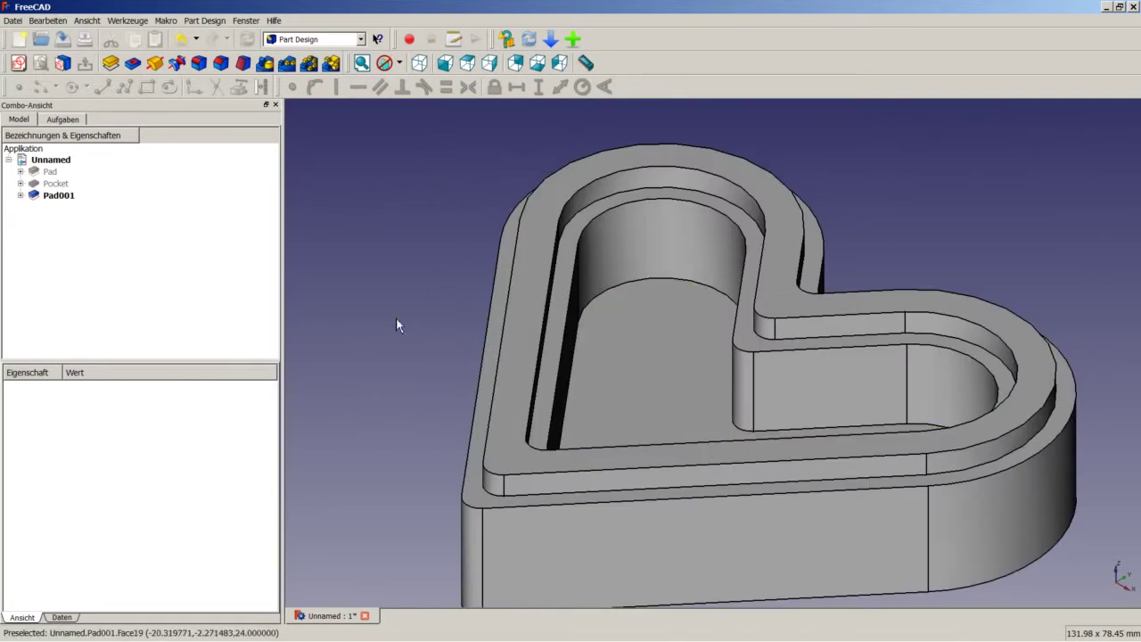
- Fit the tray in view and select the rim's outer and top faces, plus the bottom face
right_click(396, 319)
left_click(448, 328)
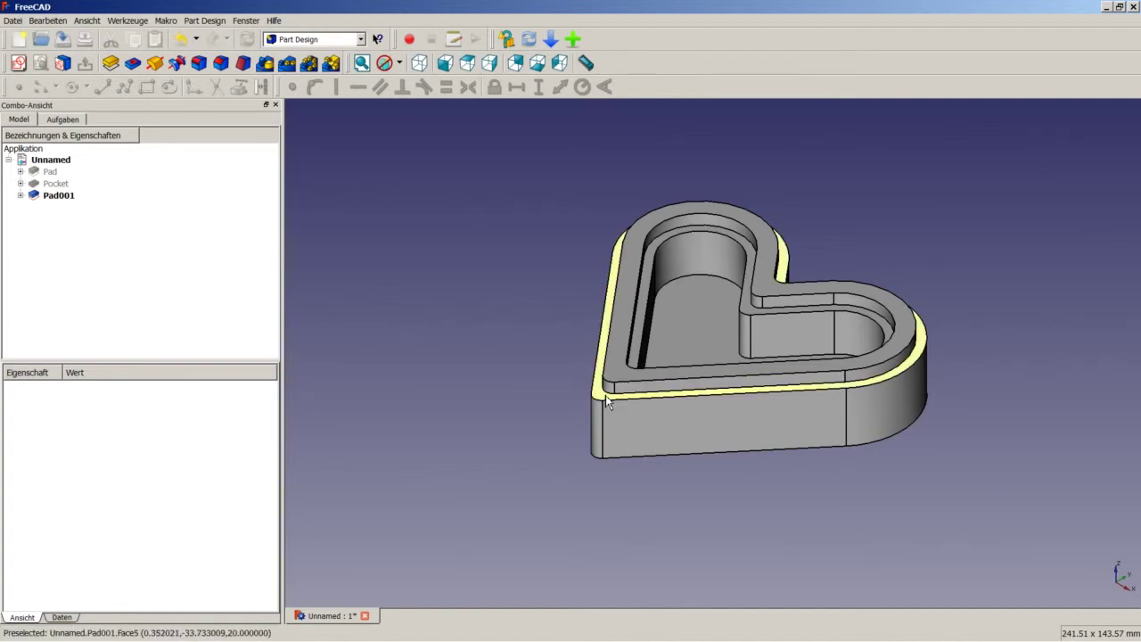
left_click(606, 402)
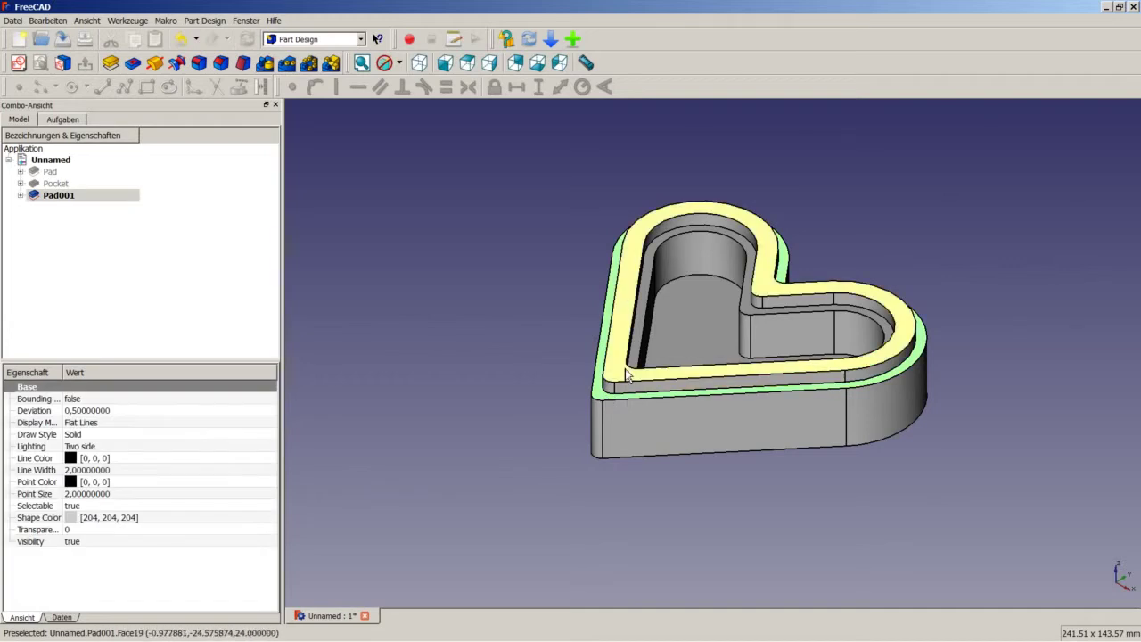
left_click(627, 374)
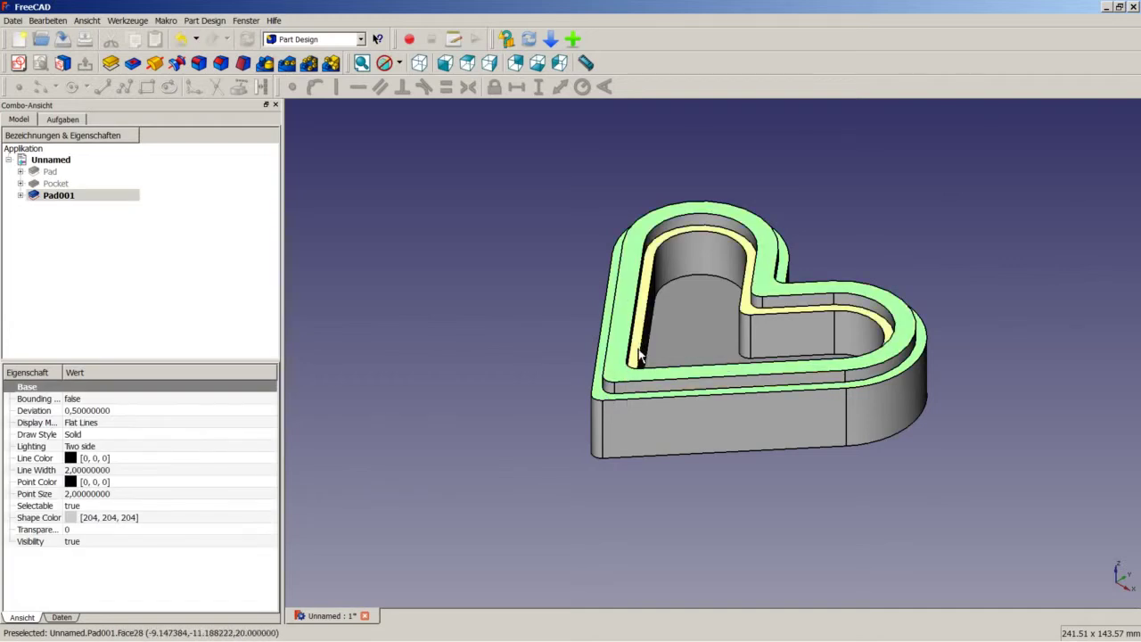
mouse_move(641, 411)
middle_mouse_down()
mouse_move(663, 329)
mouse_move(675, 347)
middle_mouse_up()
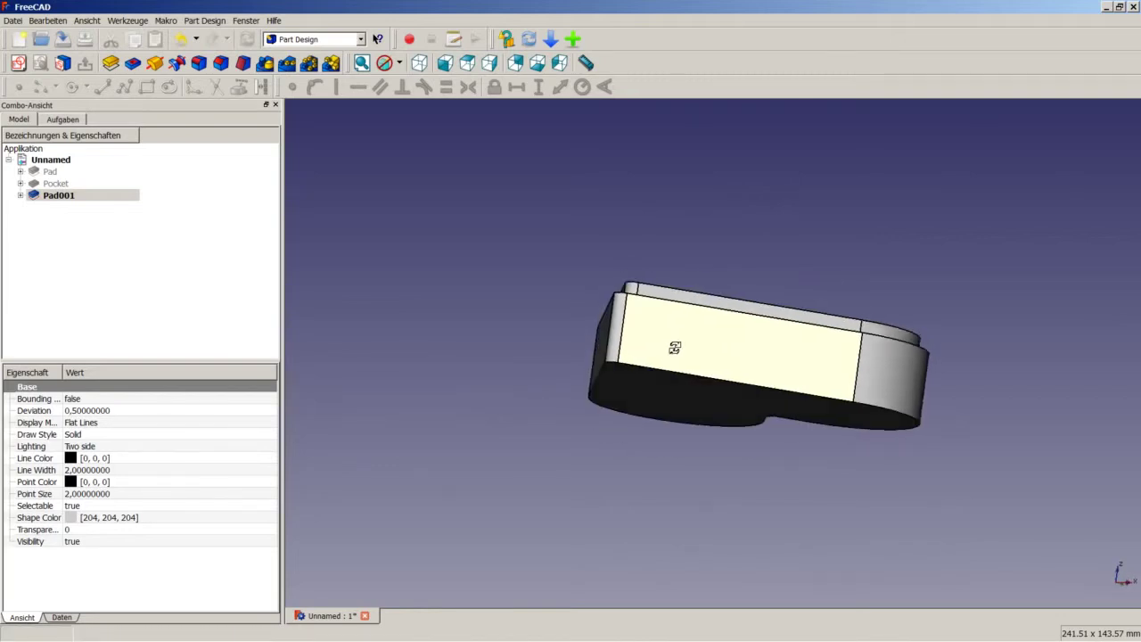
left_click(659, 390)
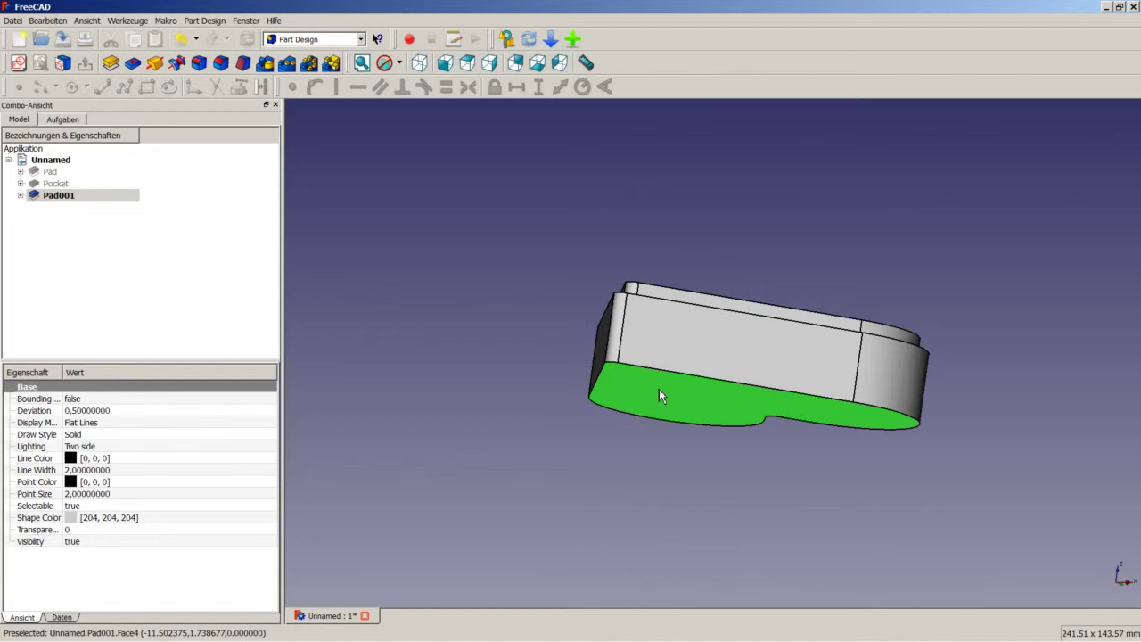
mouse_move(659, 389)
middle_mouse_down()
mouse_move(665, 368)
mouse_move(647, 375)
mouse_move(657, 431)
mouse_move(632, 431)
middle_mouse_up()
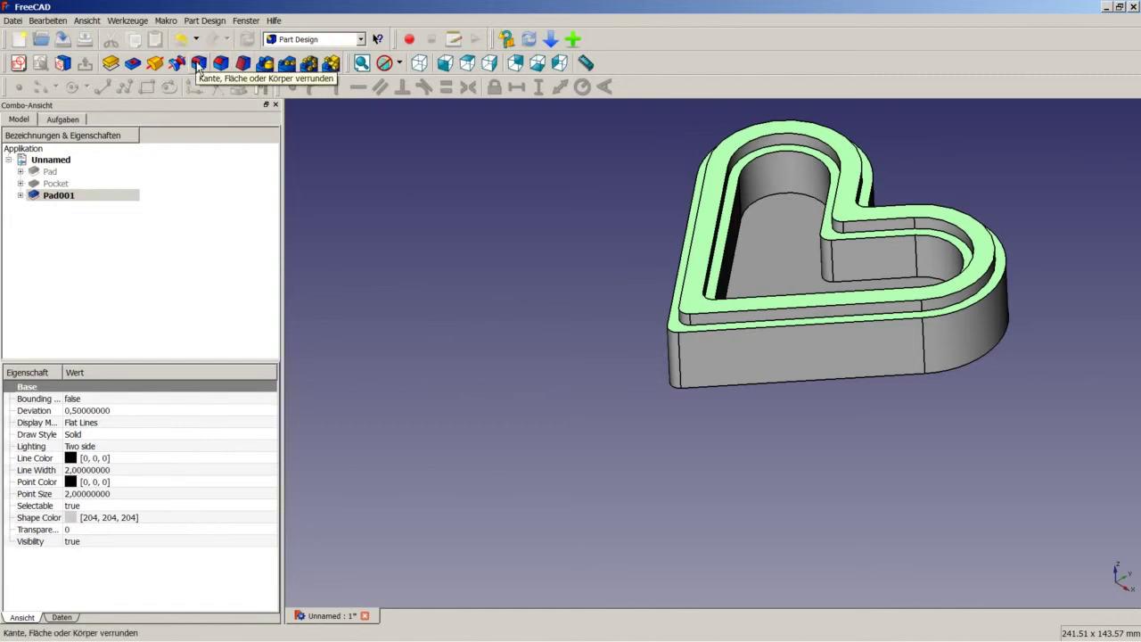
- Fillet the selected rim faces, accept it, and return to the isometric view
left_click(198, 69)
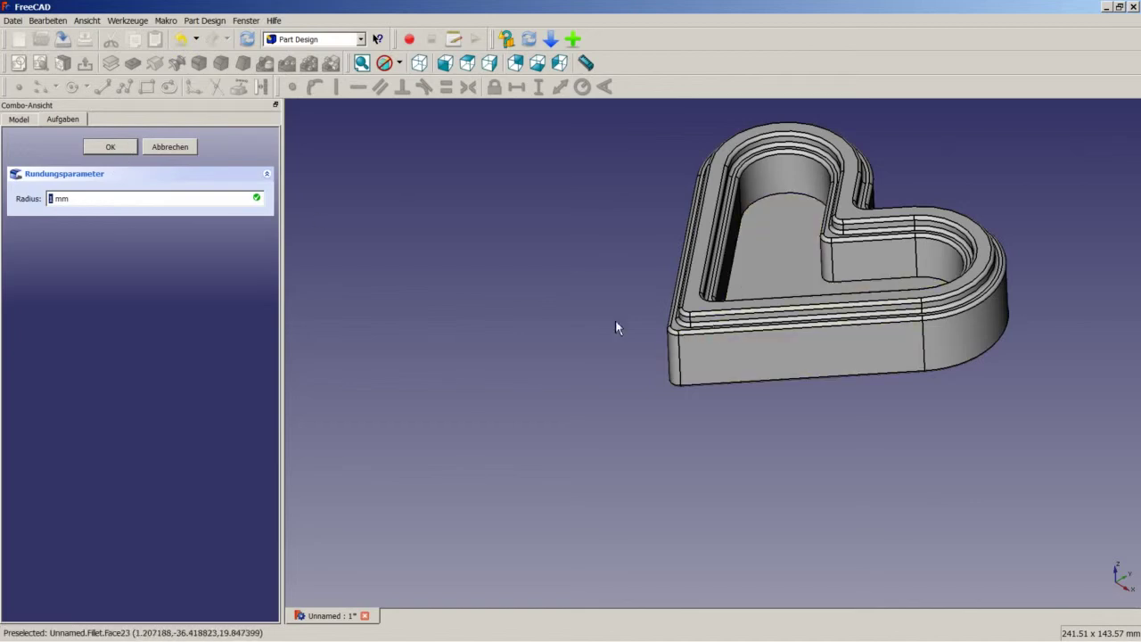
left_click(118, 150)
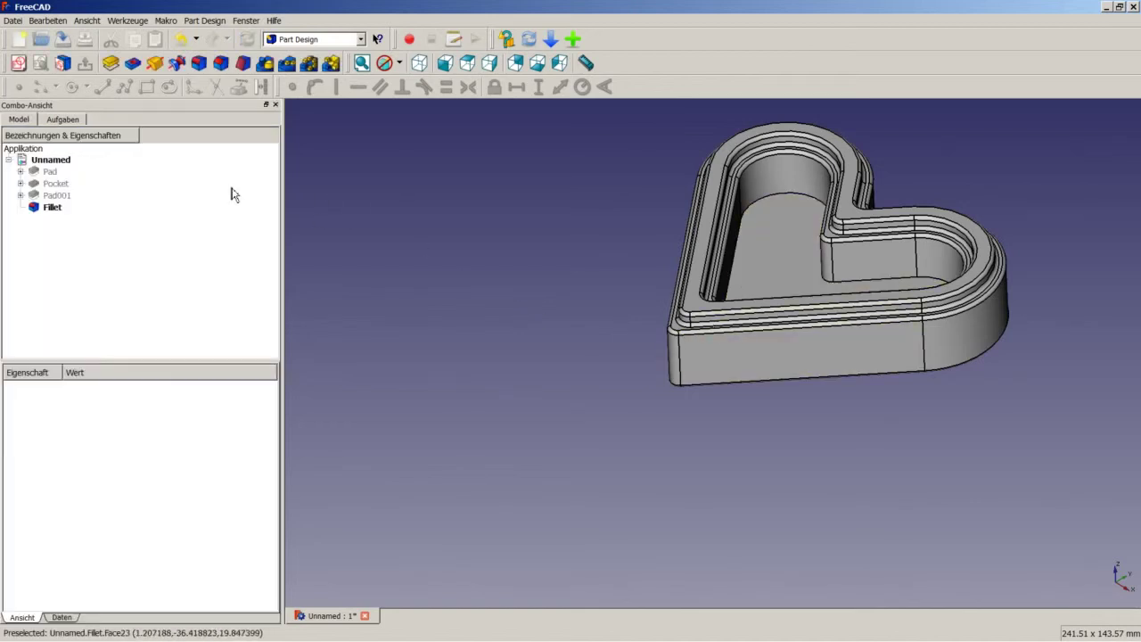
left_click(419, 63)
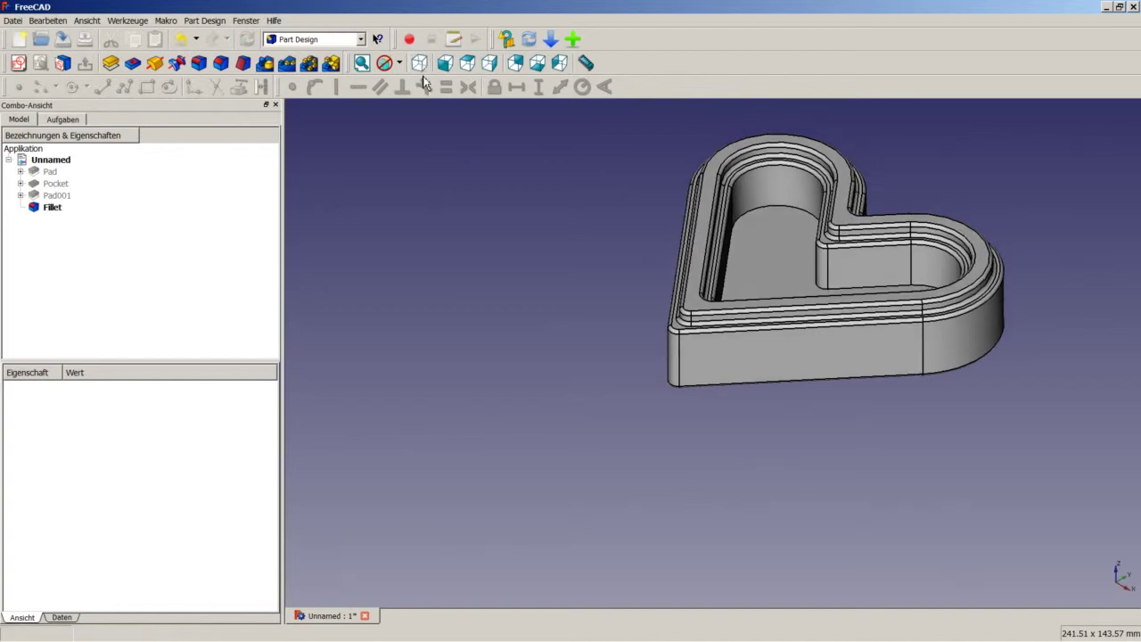
right_click(508, 245)
- Fillet the inner floor face's edges at 1 mm as Fillet001, then select the front face
left_click(588, 251)
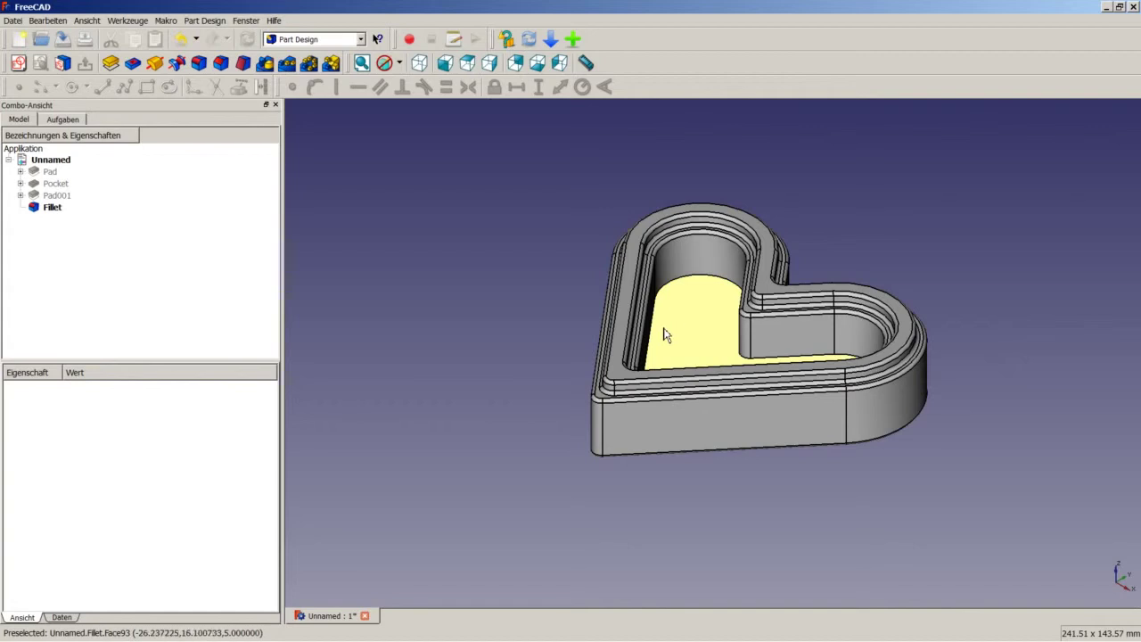
left_click(694, 328)
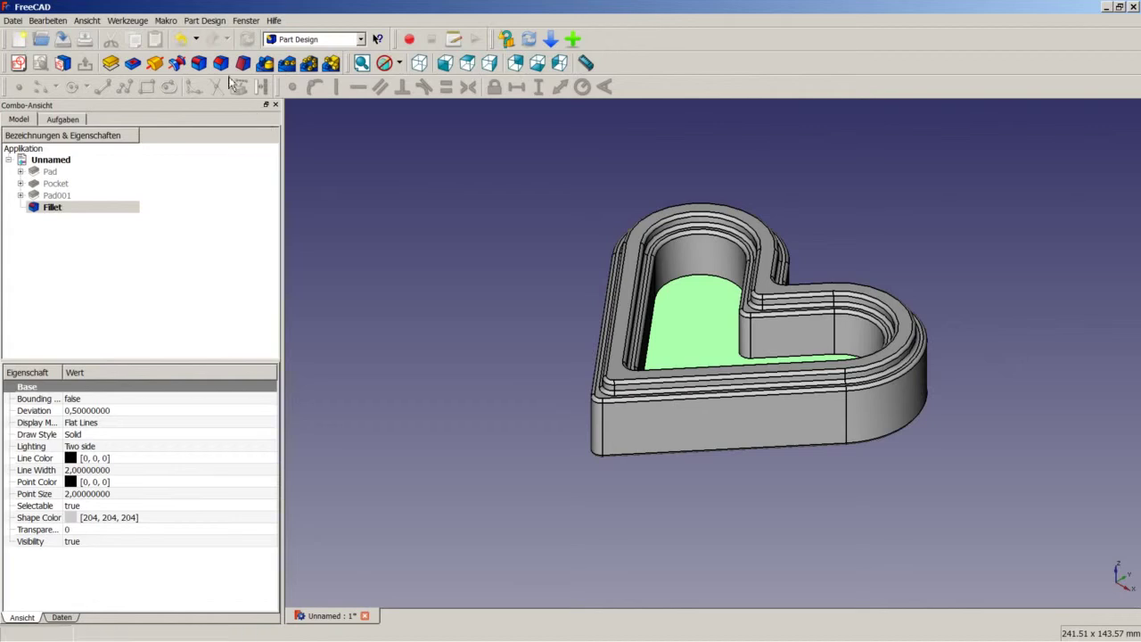
left_click(202, 62)
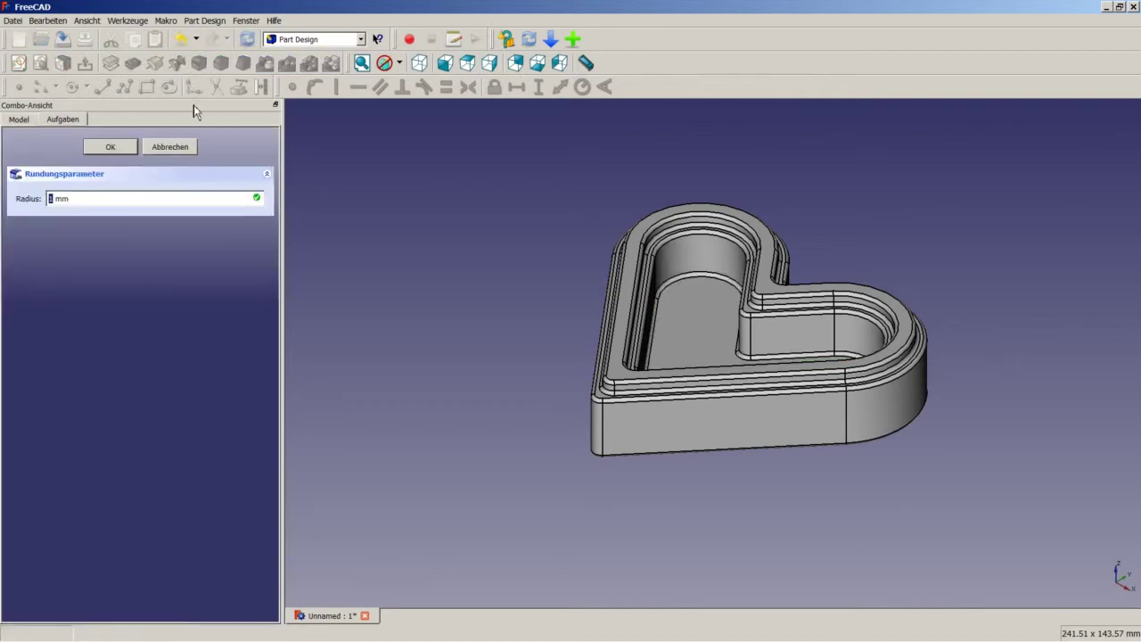
key("Return")
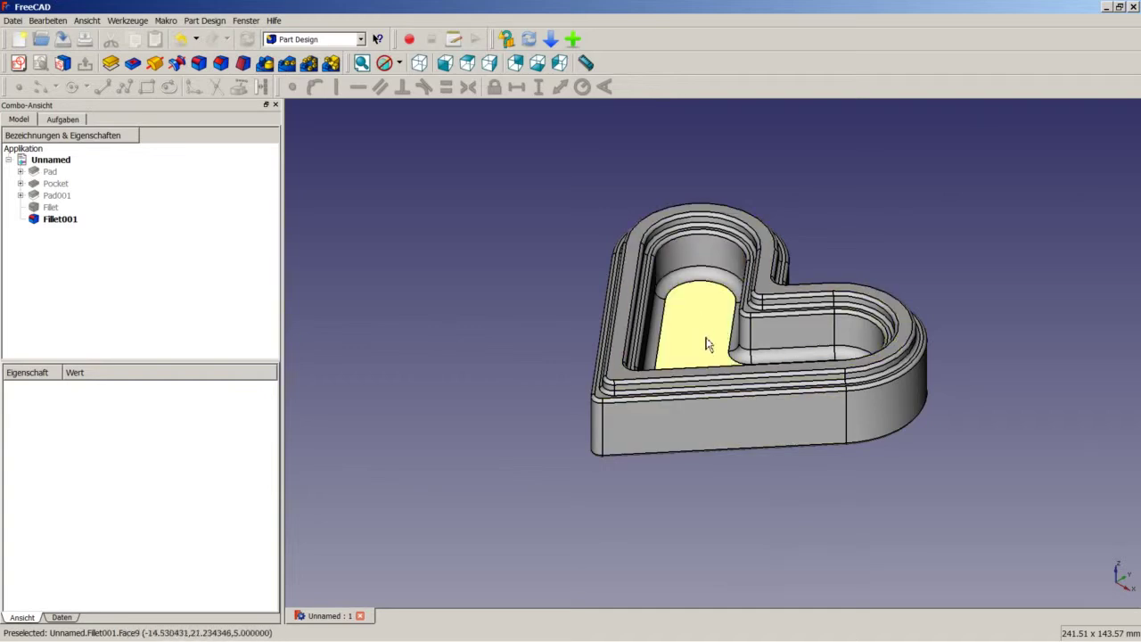
left_click(711, 421)
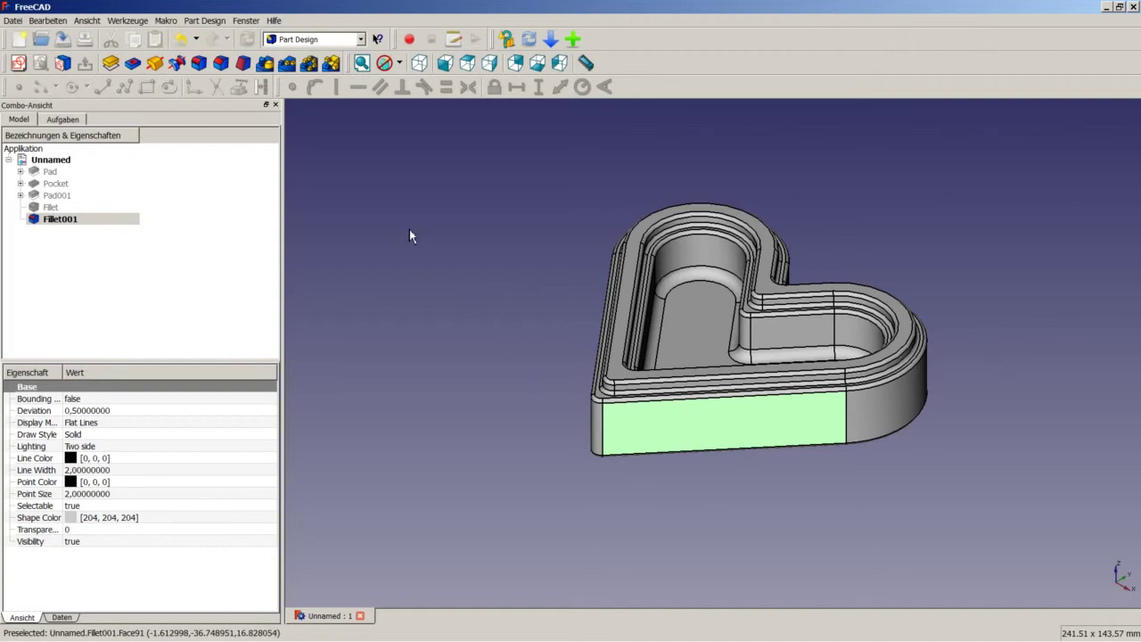
- Create a sketch on the front face with a five-segment polyline: vertical, flared, horizontal top, flared, vertical
left_click(18, 62)
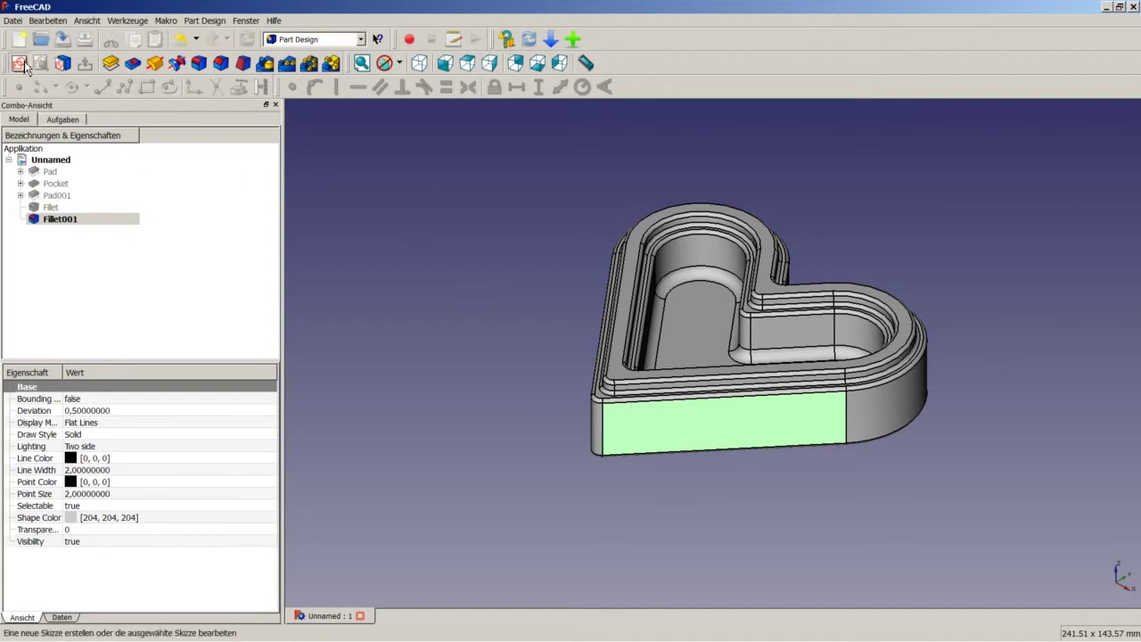
scroll(713, 287, "up", 2)
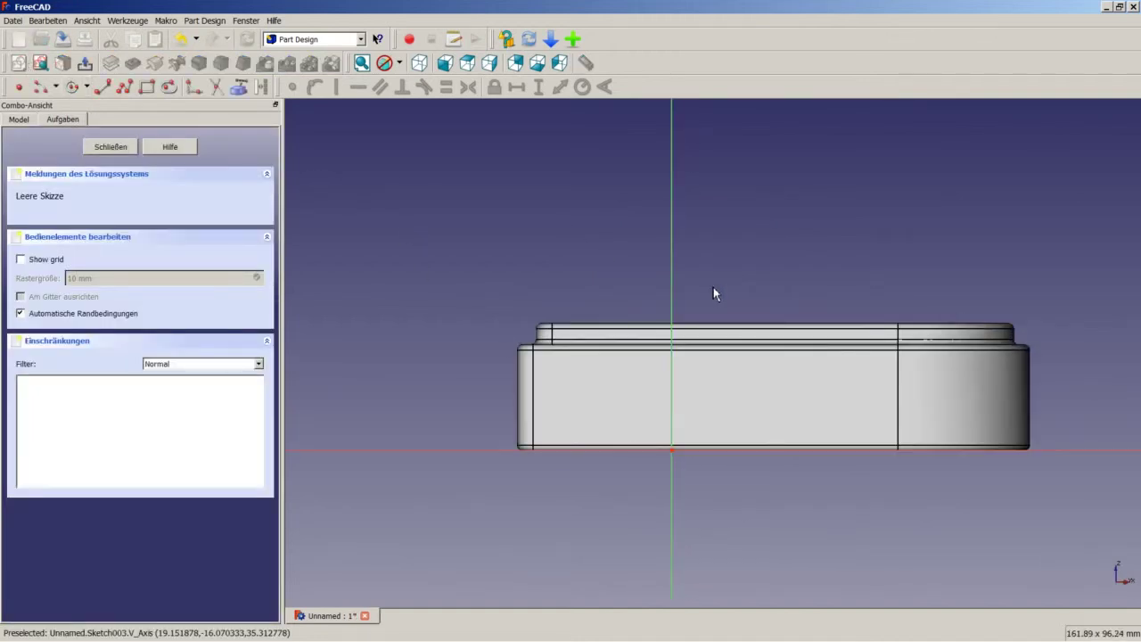
scroll(713, 287, "up", 1)
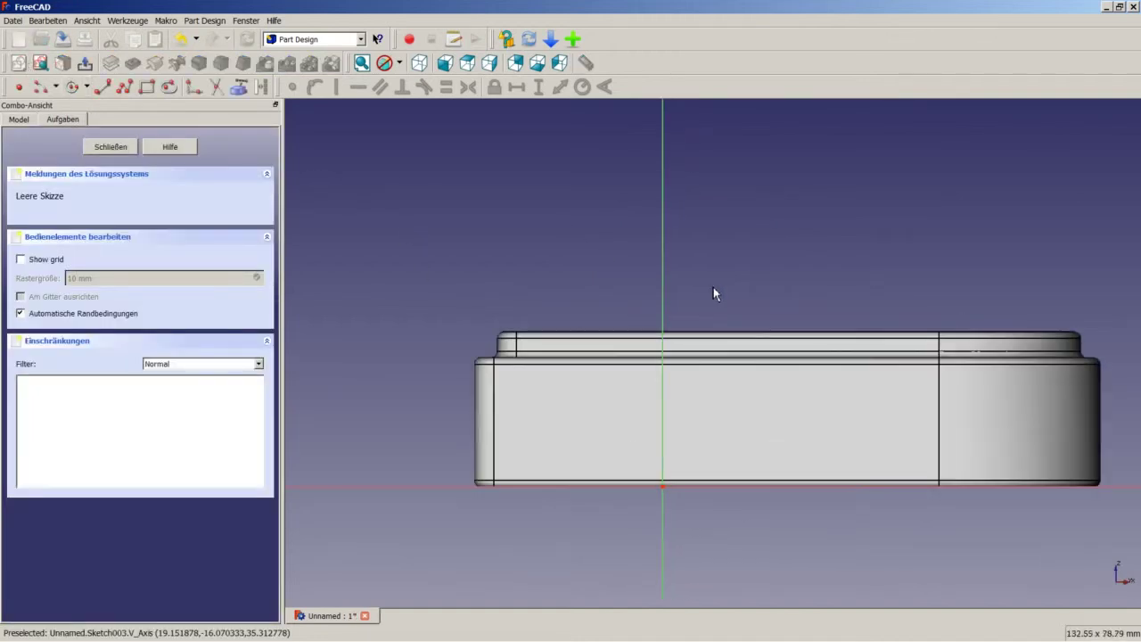
left_click(127, 88)
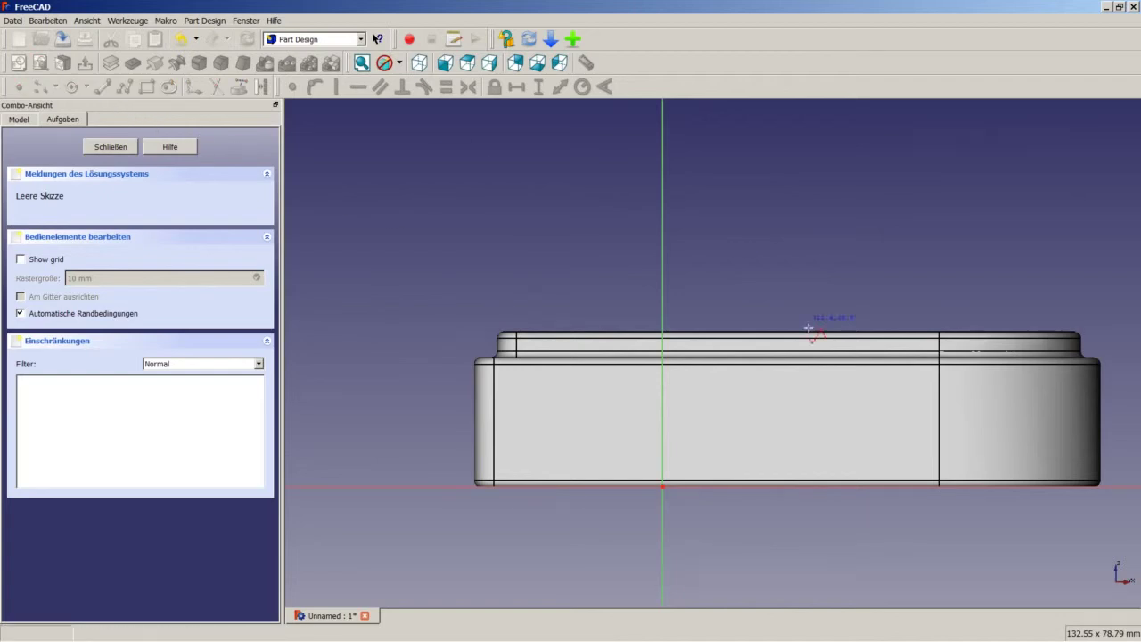
left_click(733, 393)
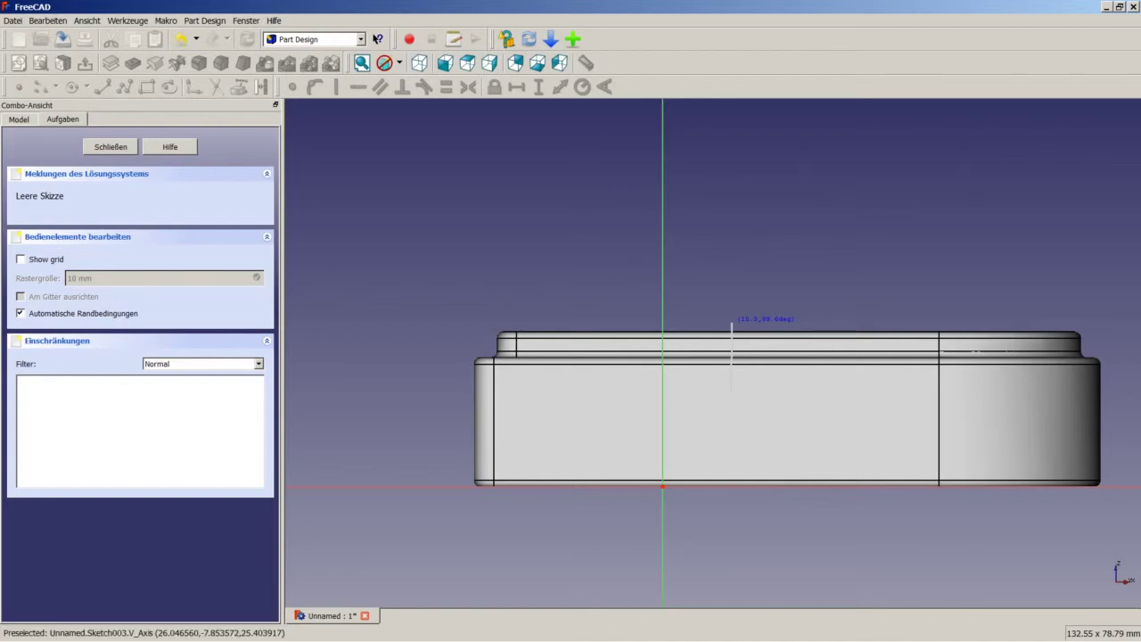
left_click(732, 323)
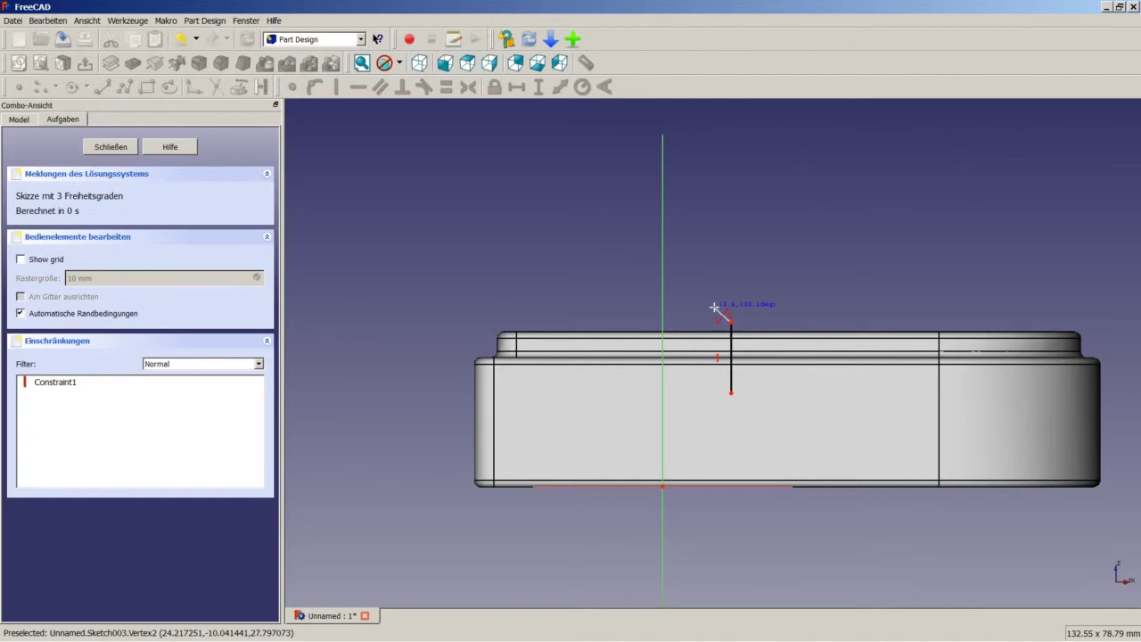
left_click(714, 308)
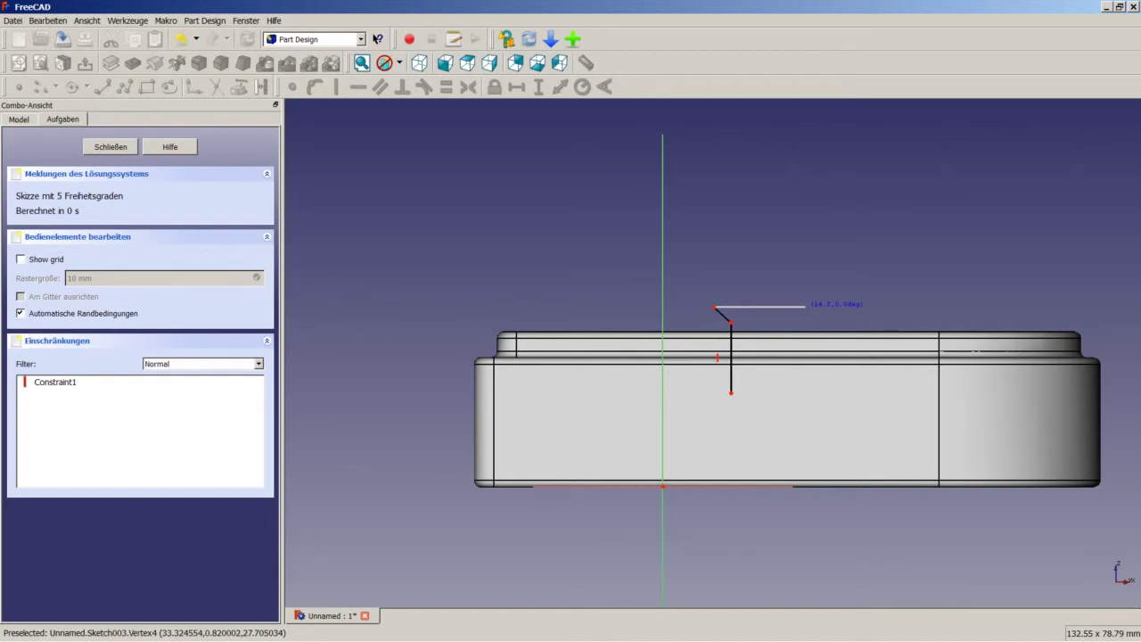
left_click(805, 307)
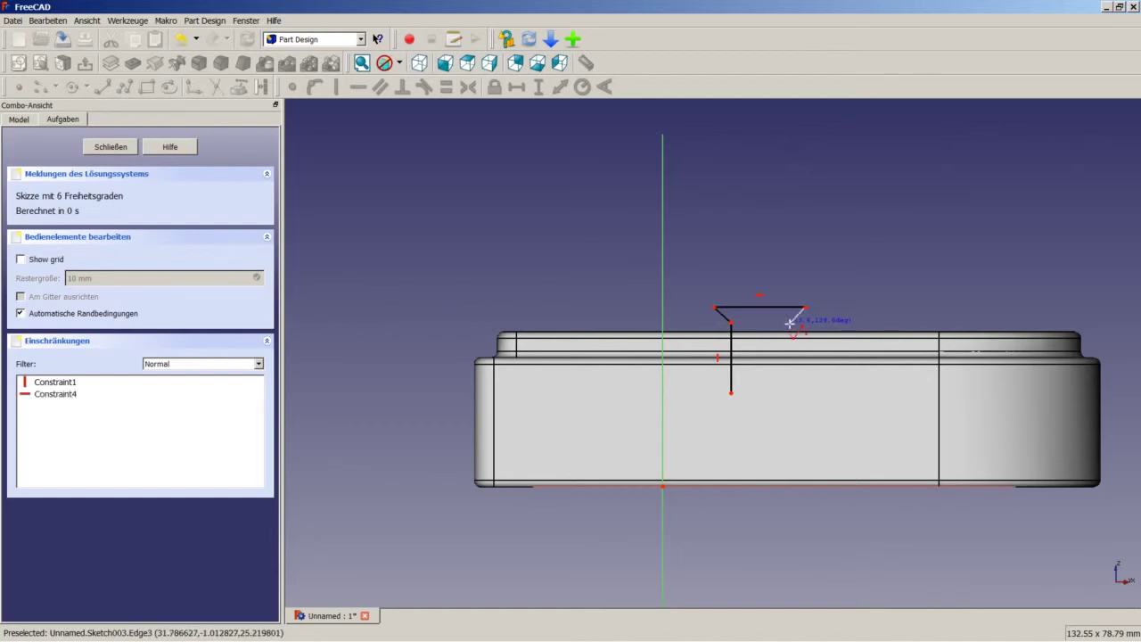
left_click(790, 322)
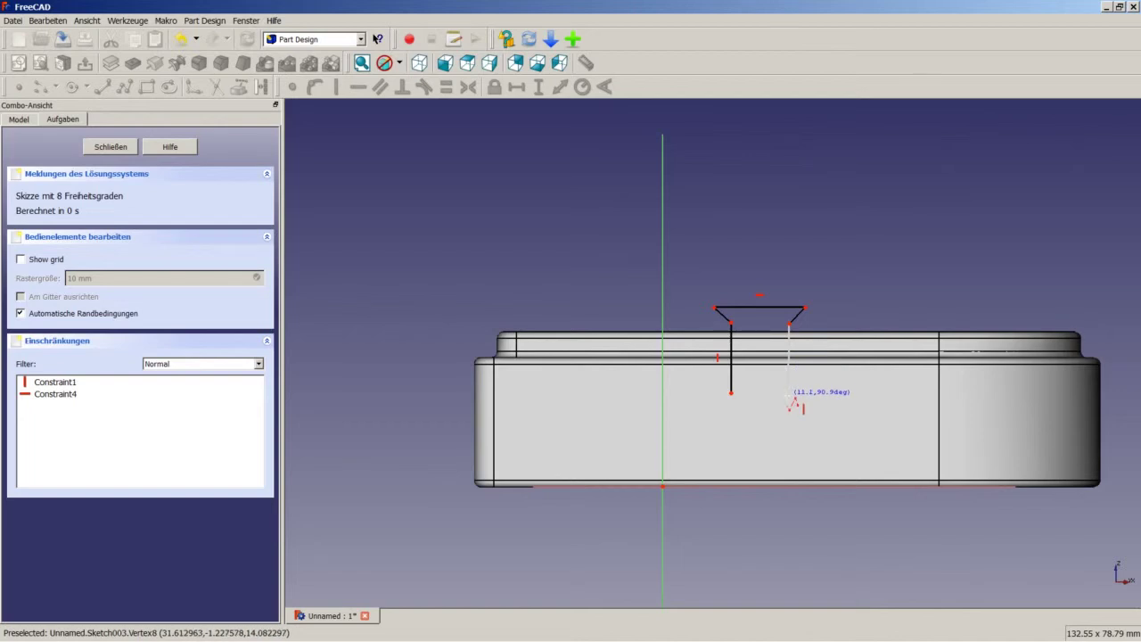
left_click(790, 394)
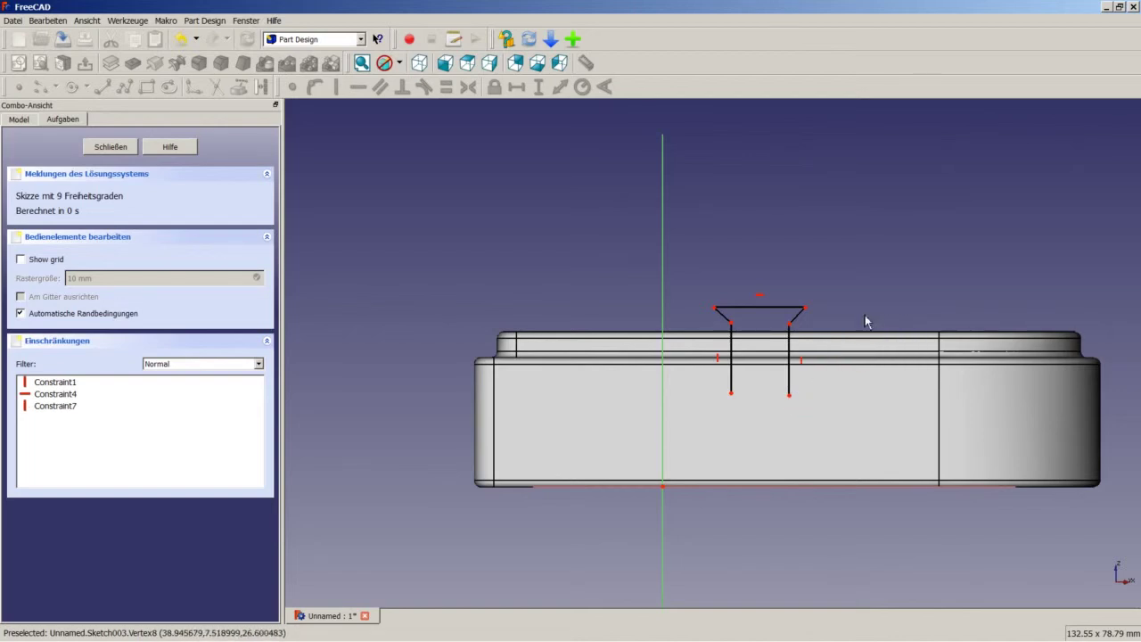
key("Escape")
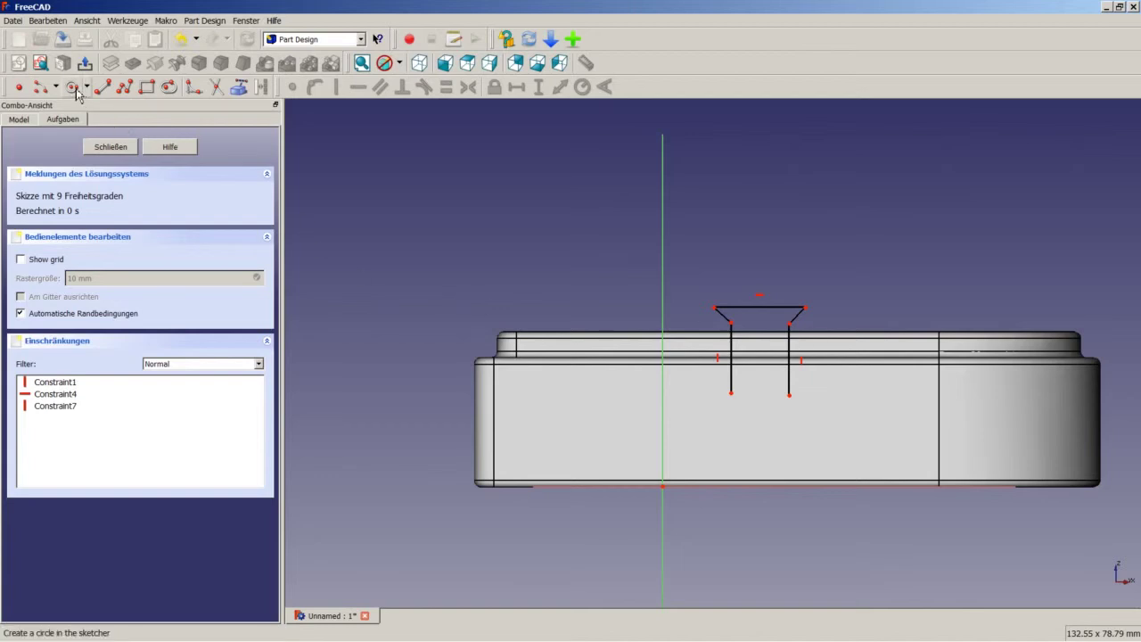
- Draw an arc across the slot bottom and make its end coincident with a vertical side
left_click(41, 93)
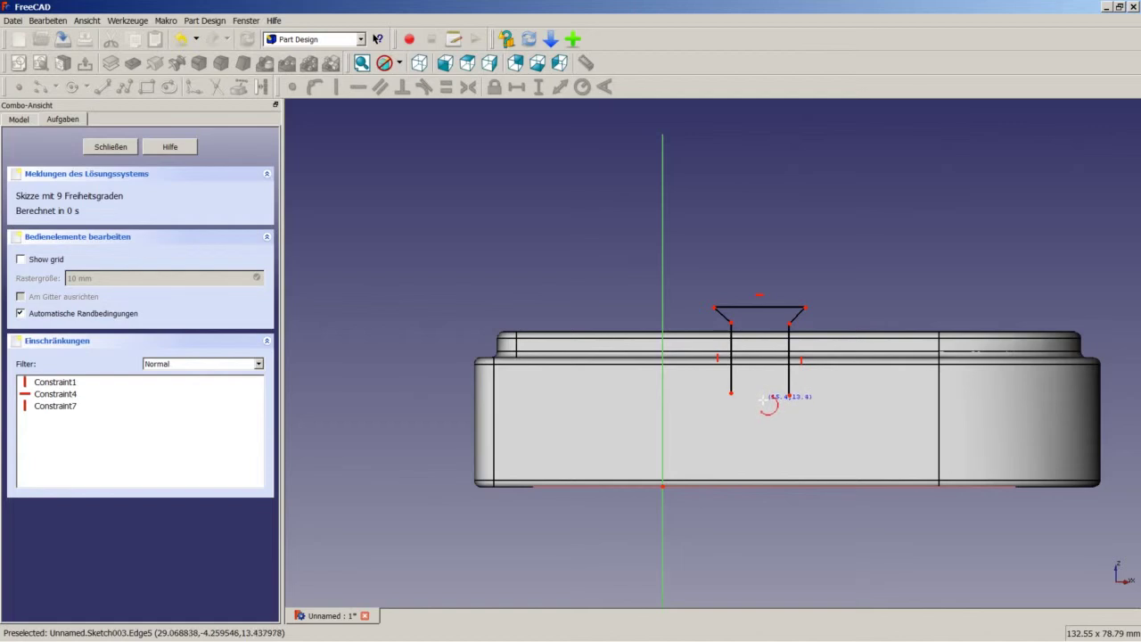
left_click(764, 399)
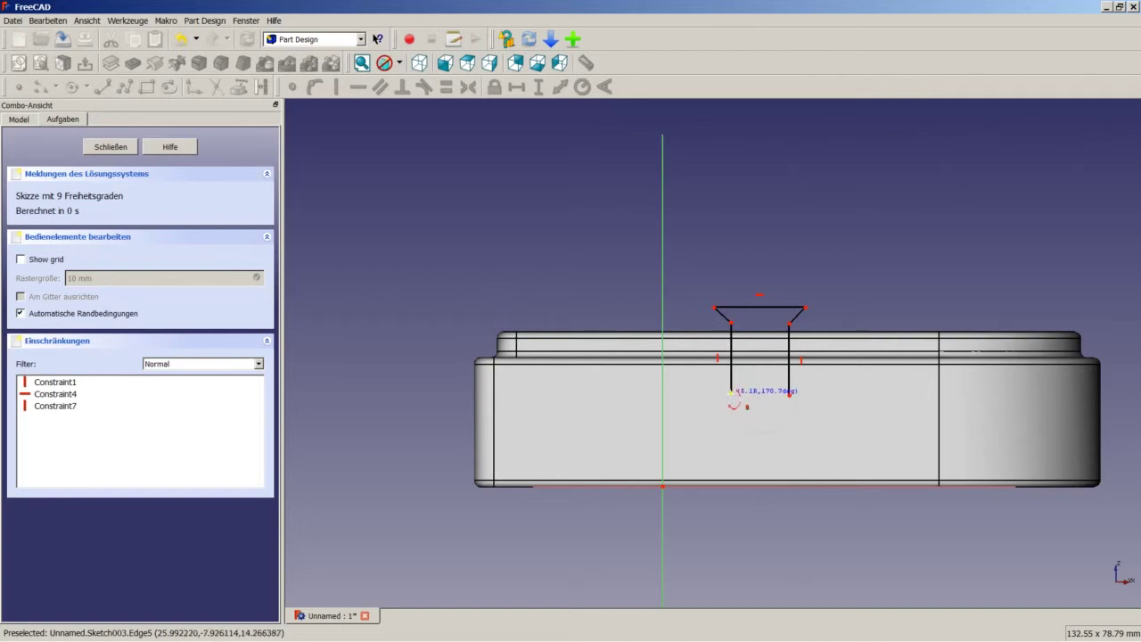
left_click(791, 422)
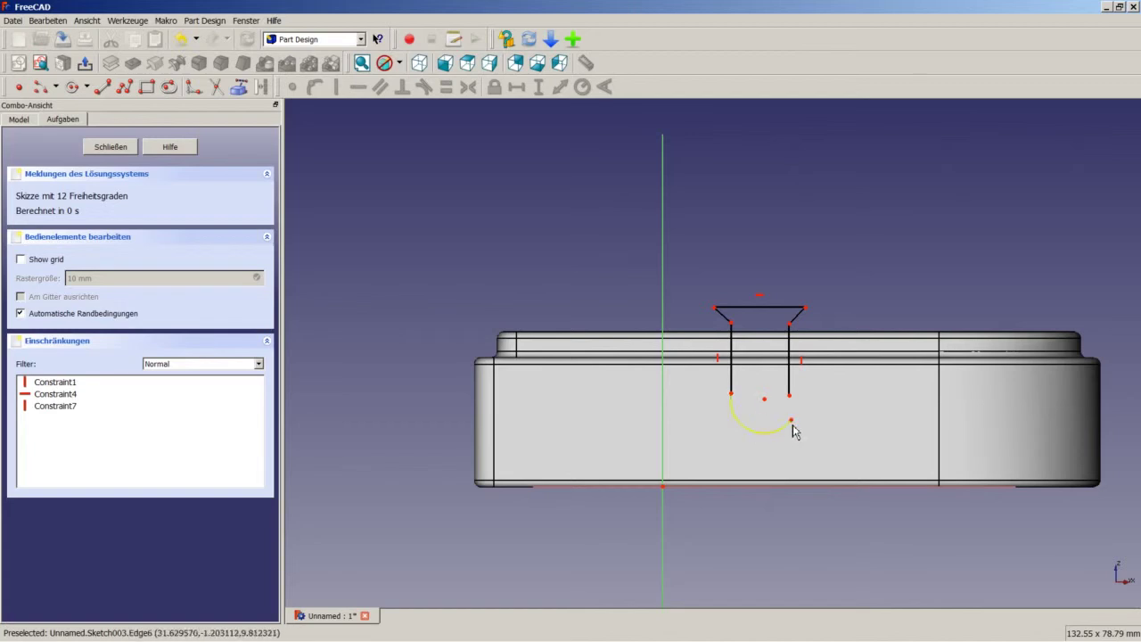
left_click(792, 422)
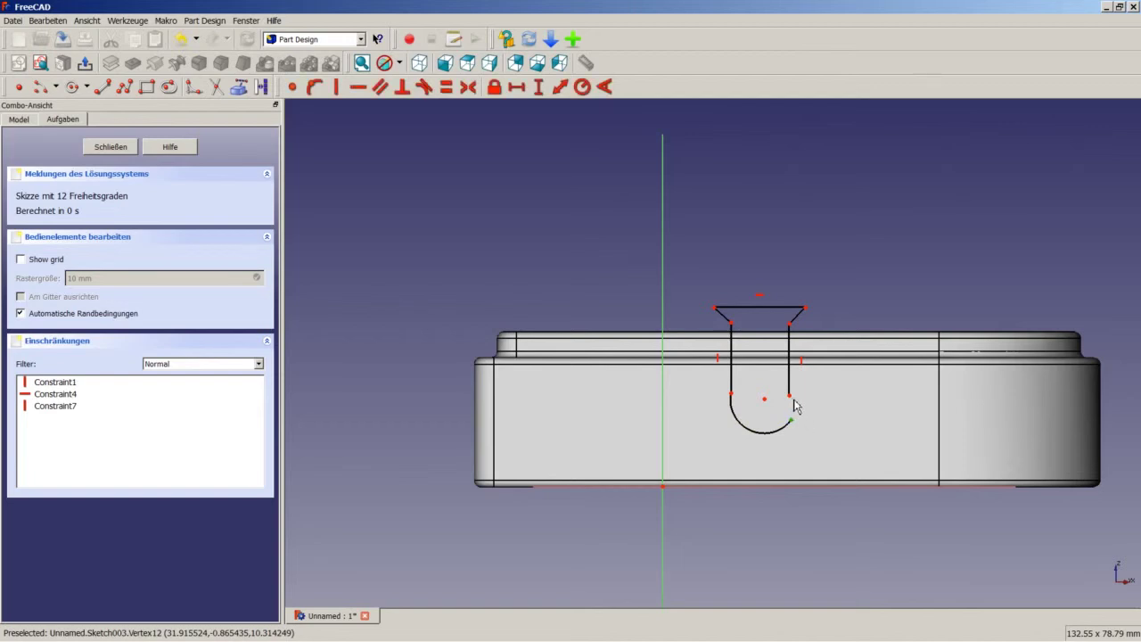
left_click(294, 87)
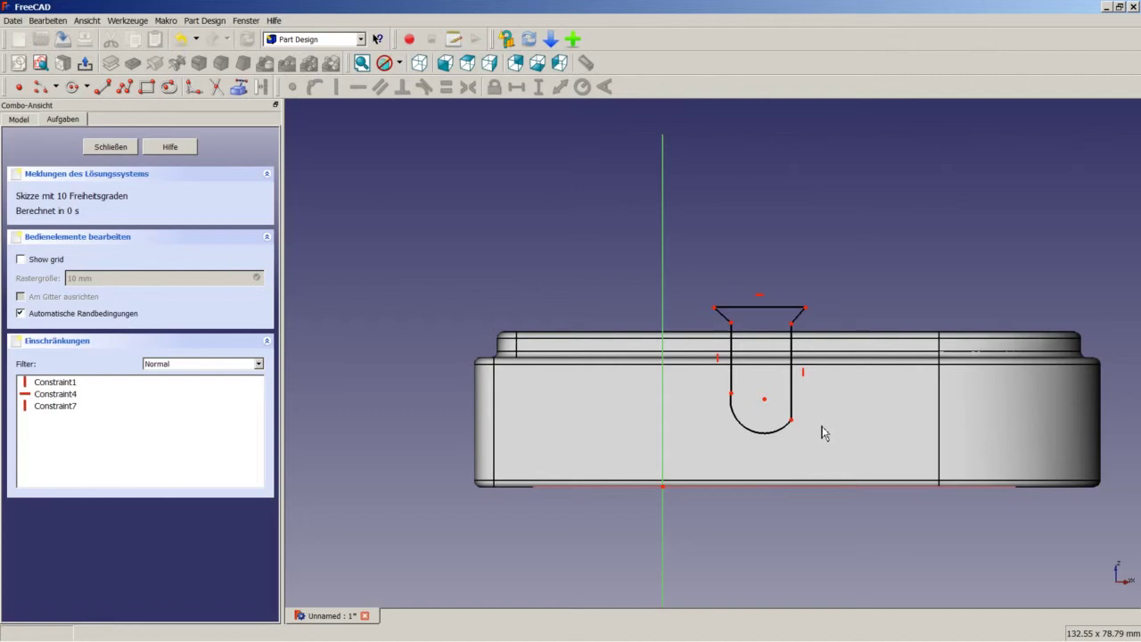
- Make the bottom arc tangent to both the right and left vertical sides
left_click(785, 433)
left_click(793, 410)
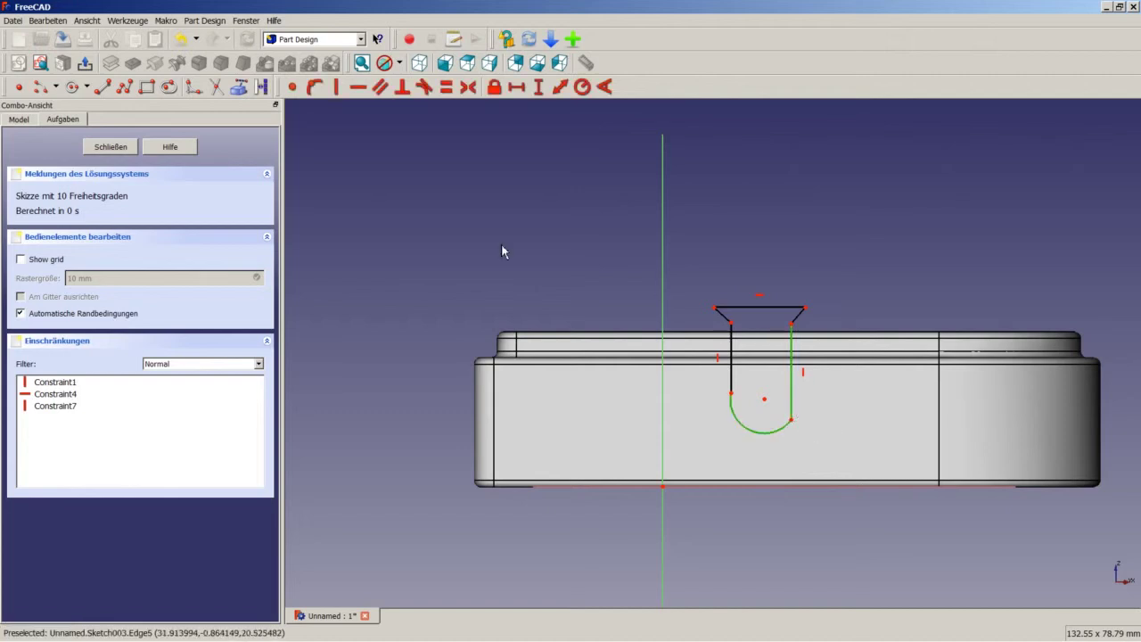
left_click(426, 89)
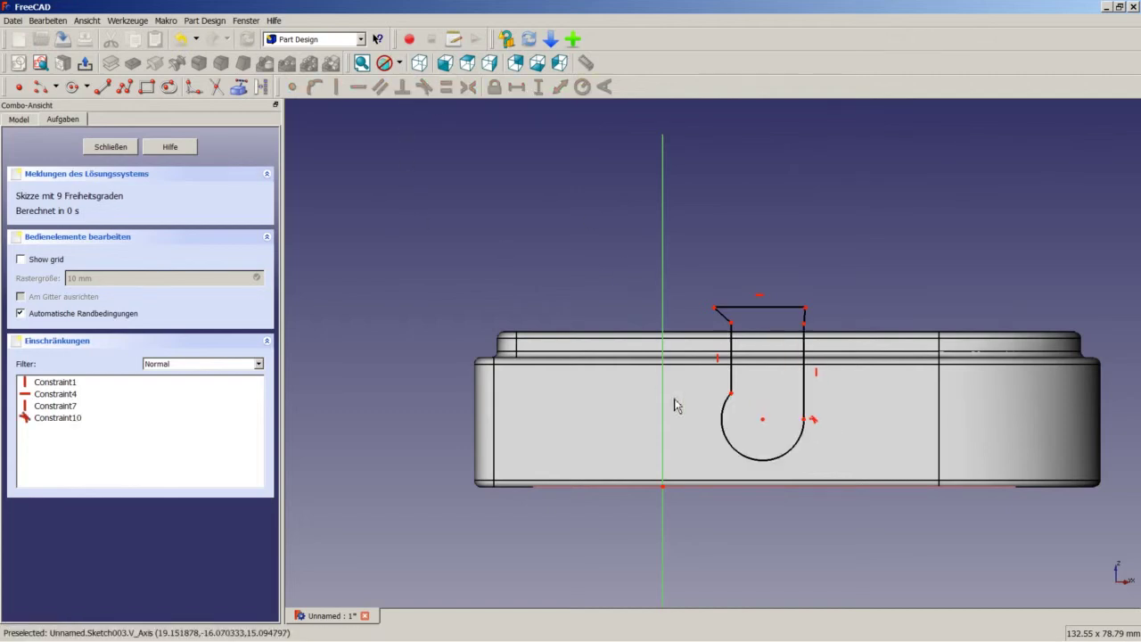
left_click(727, 414)
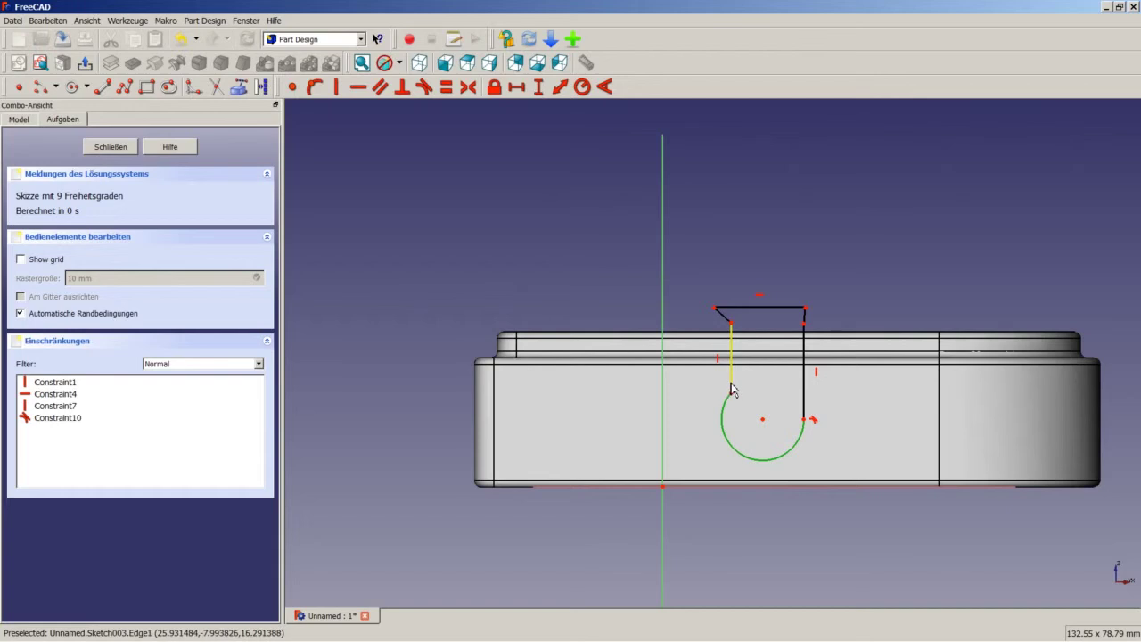
left_click(432, 89)
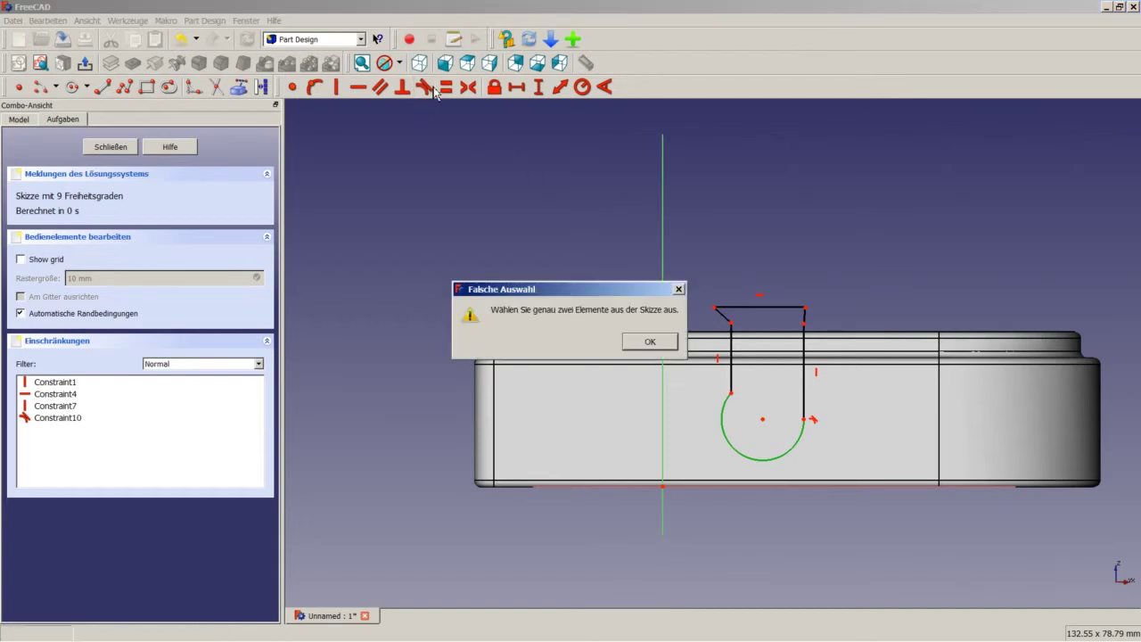
left_click(644, 344)
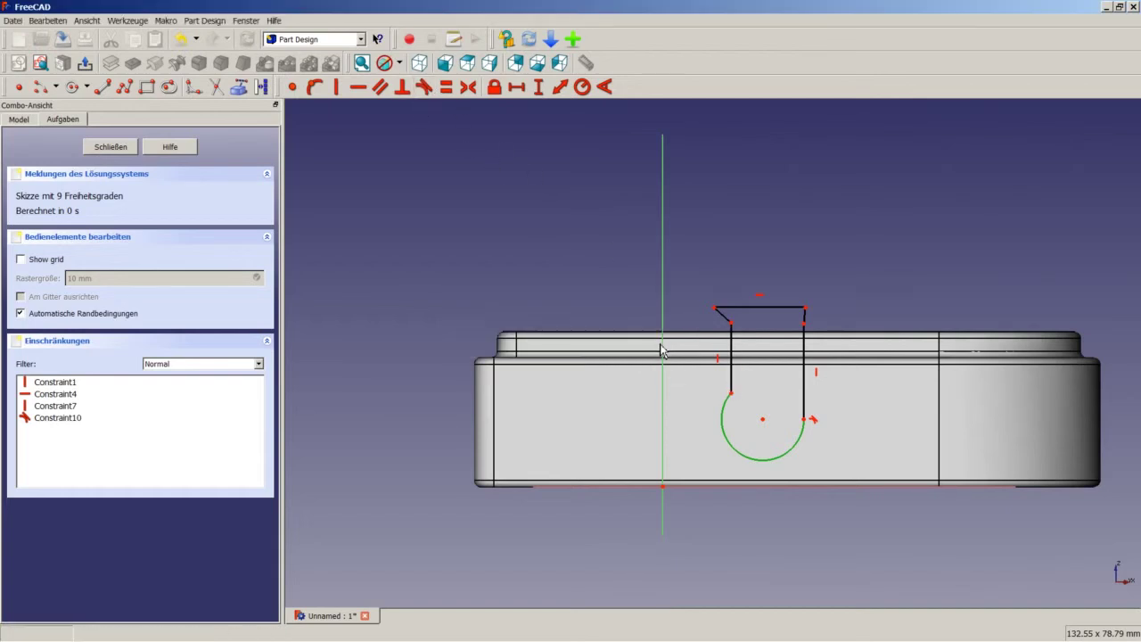
left_click(732, 389)
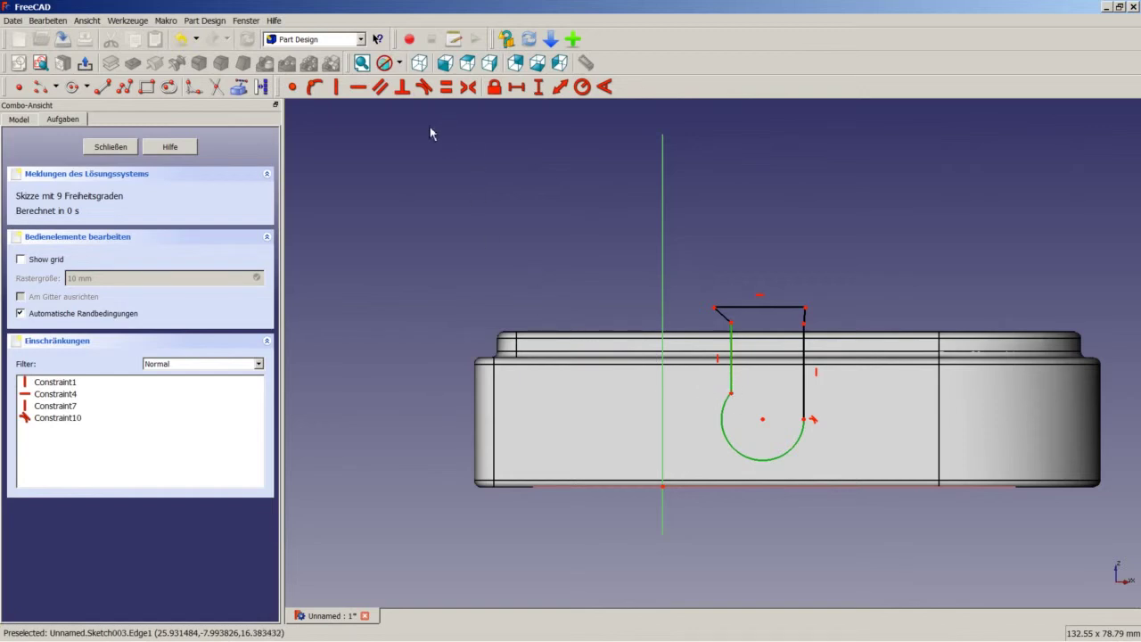
left_click(424, 88)
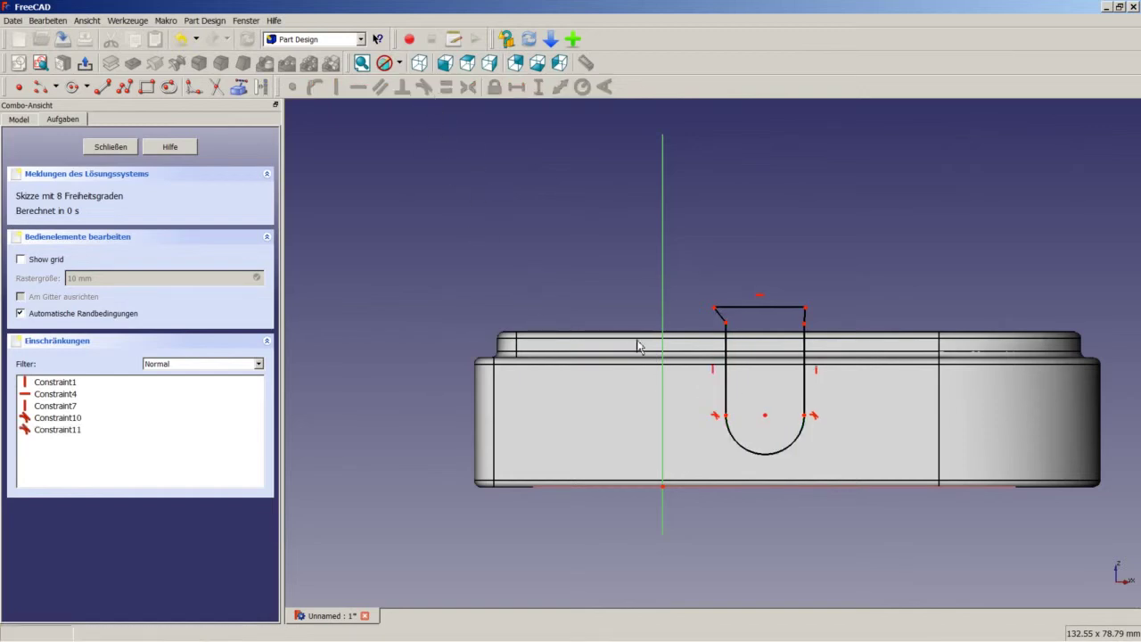
- Widen the countersink top and make the two slanted edges equal
scroll(797, 354, "up", 1)
scroll(793, 354, "up", 1)
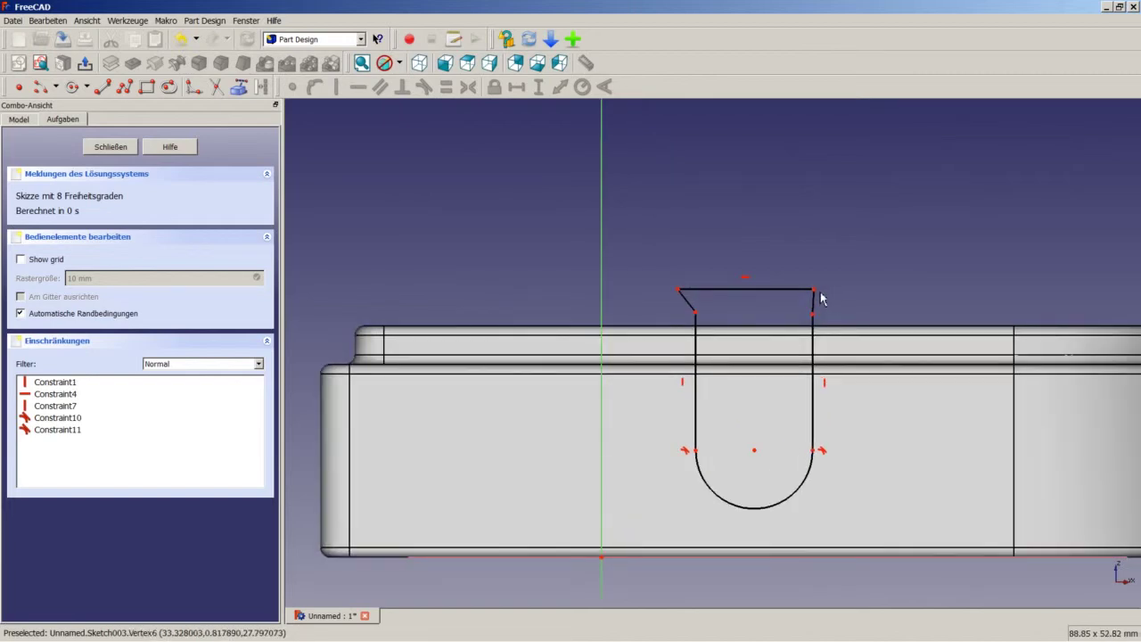
left_click_drag(814, 291, 826, 290)
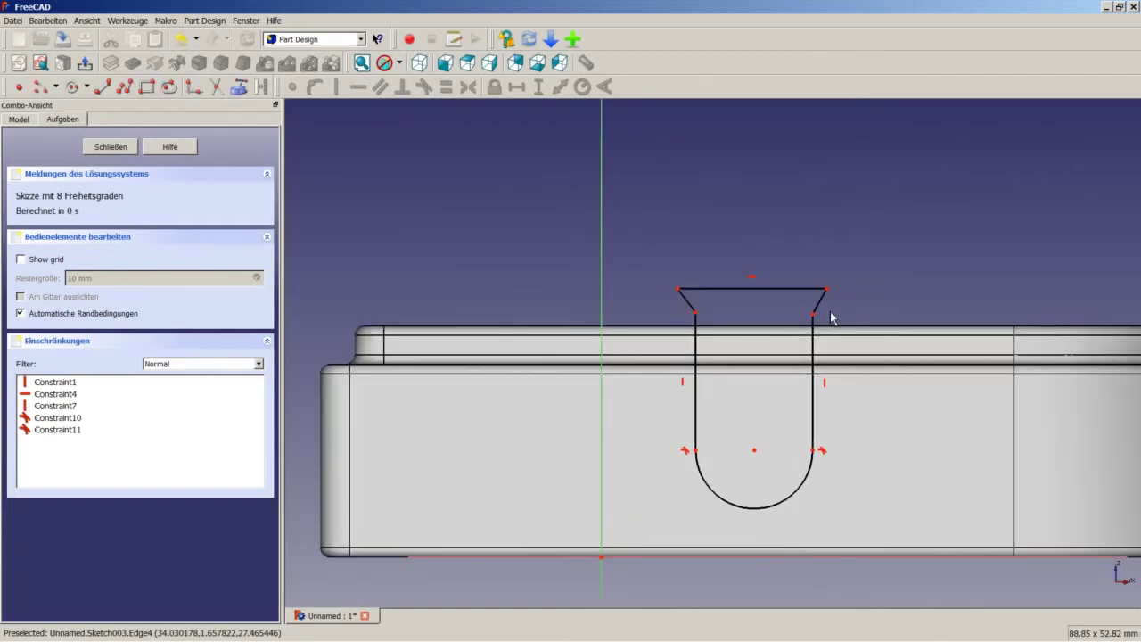
left_click(820, 305)
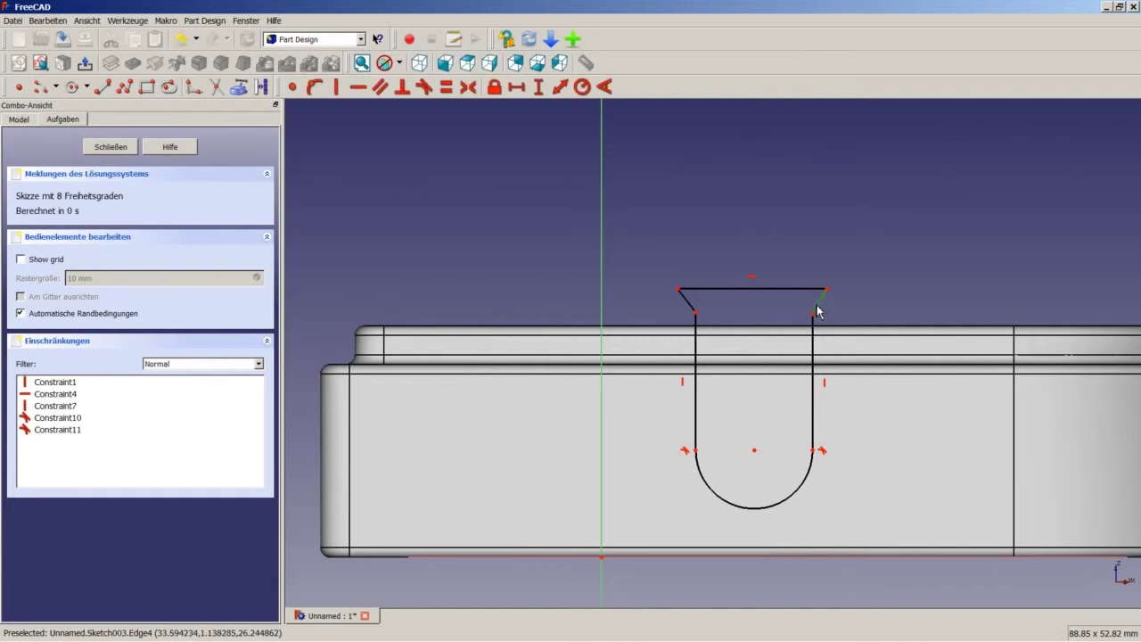
left_click(684, 306)
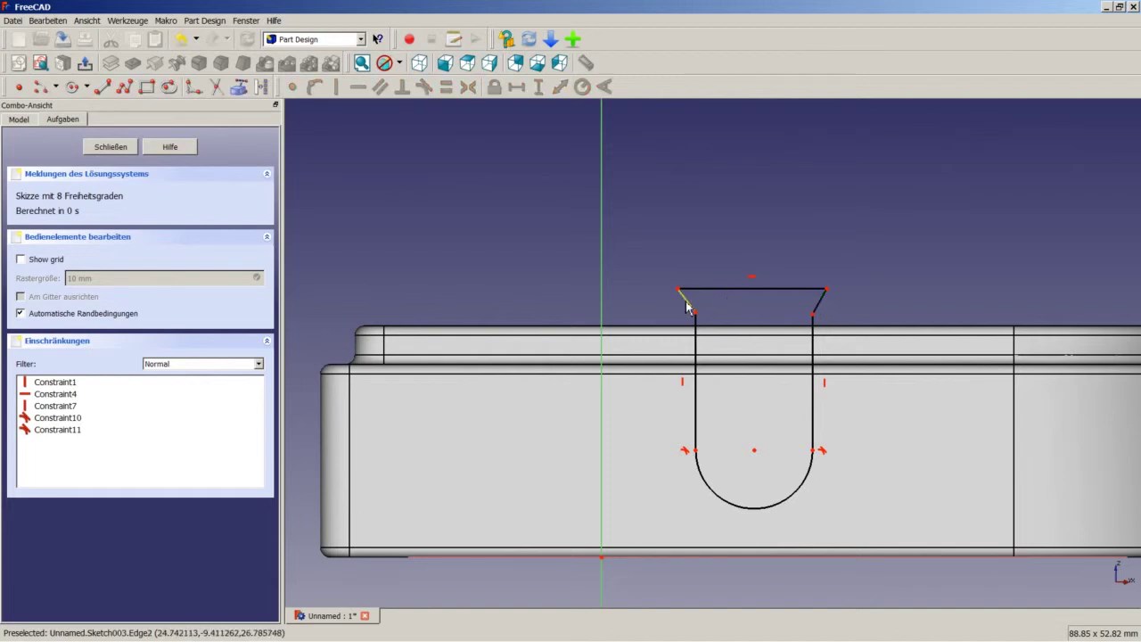
left_click(820, 306)
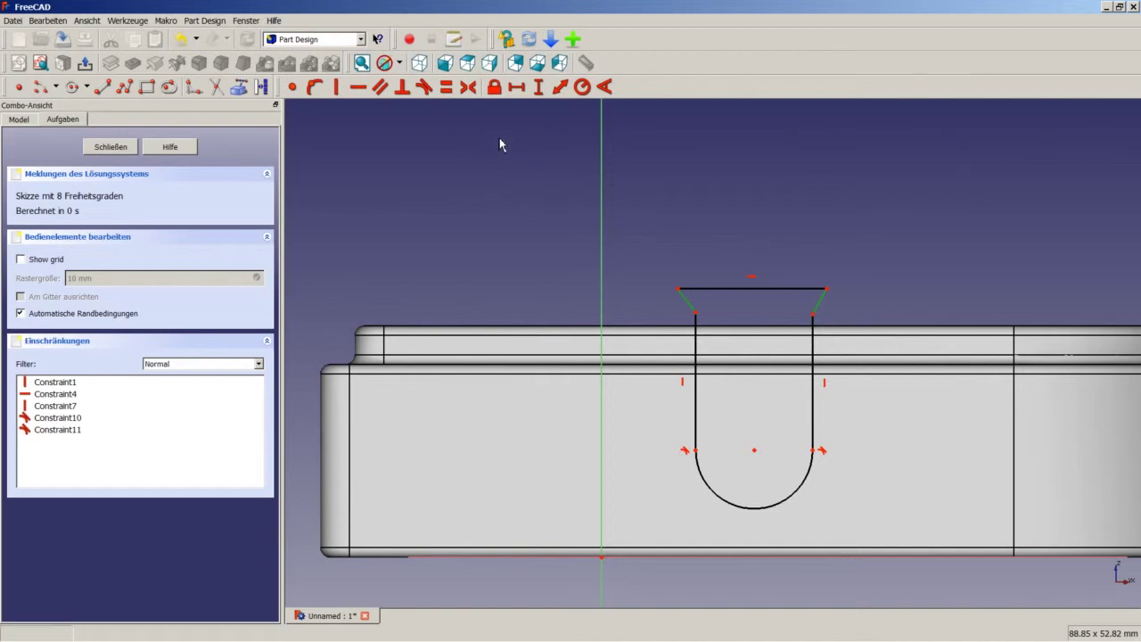
left_click(447, 88)
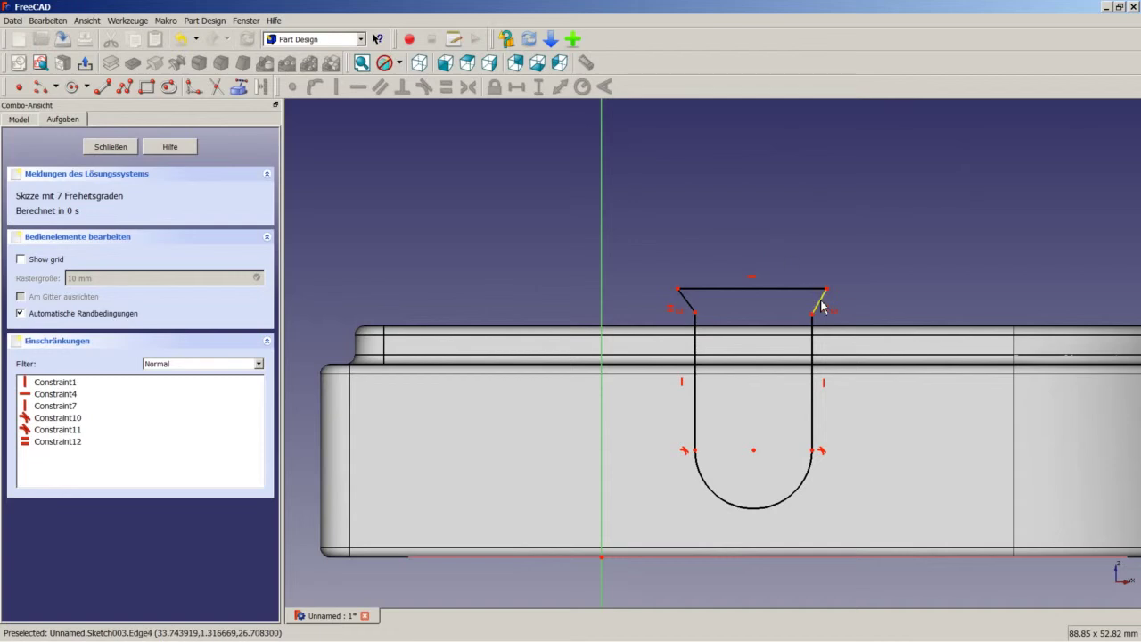
- Set both slanted countersink edges at 45° to the top line
left_click_drag(821, 301, 819, 303)
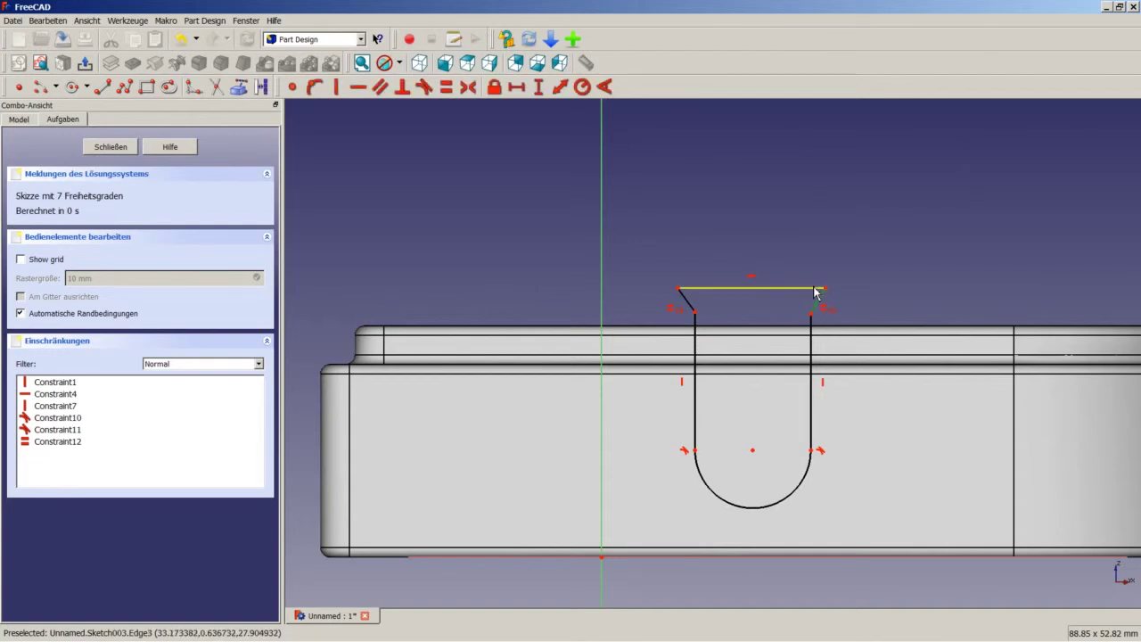
left_click(817, 289)
left_click(605, 87)
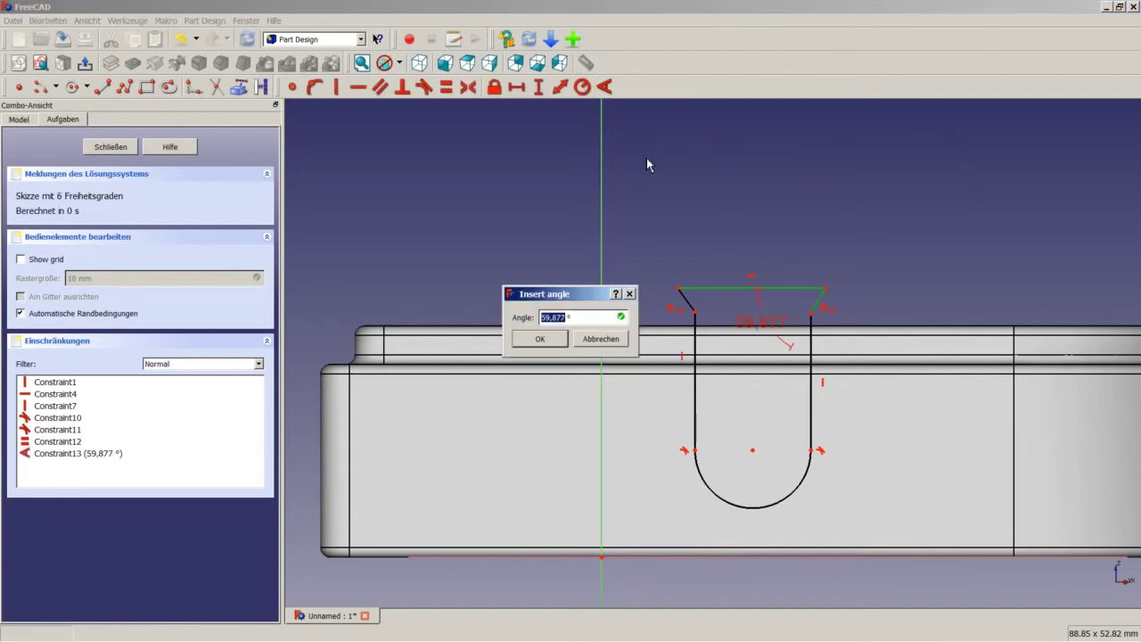
type("45")
key("Return")
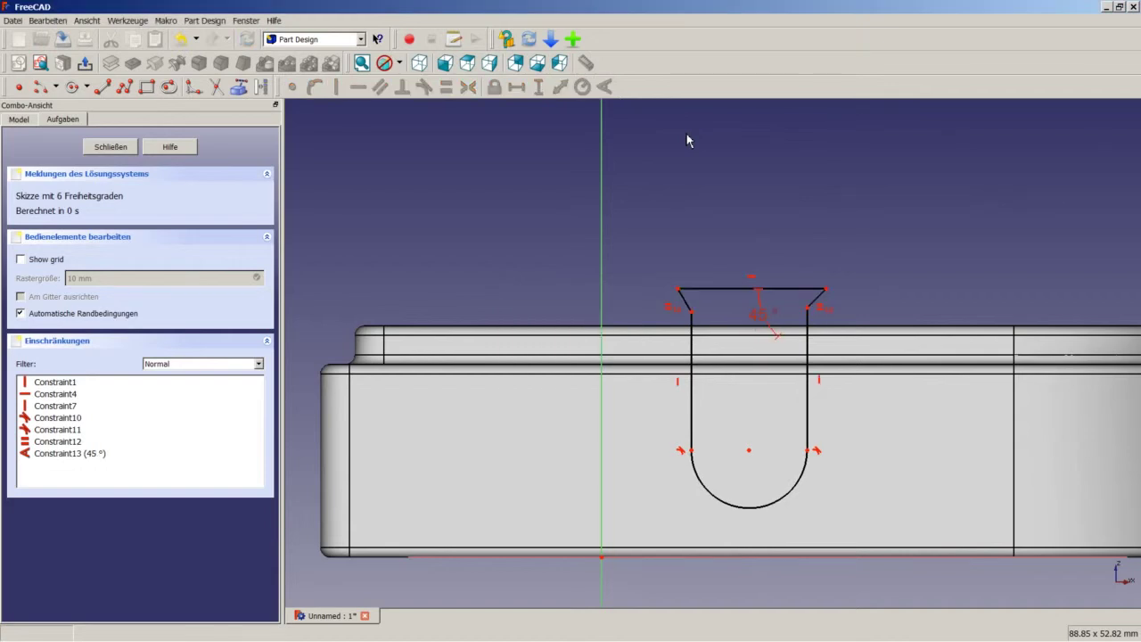
left_click(688, 302)
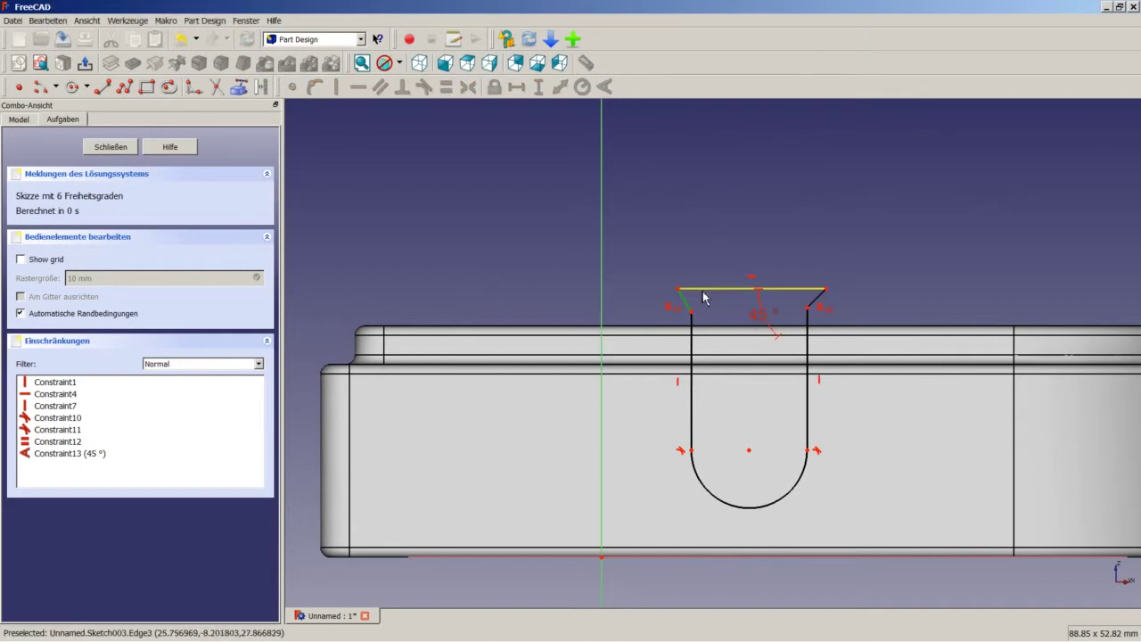
left_click(704, 290)
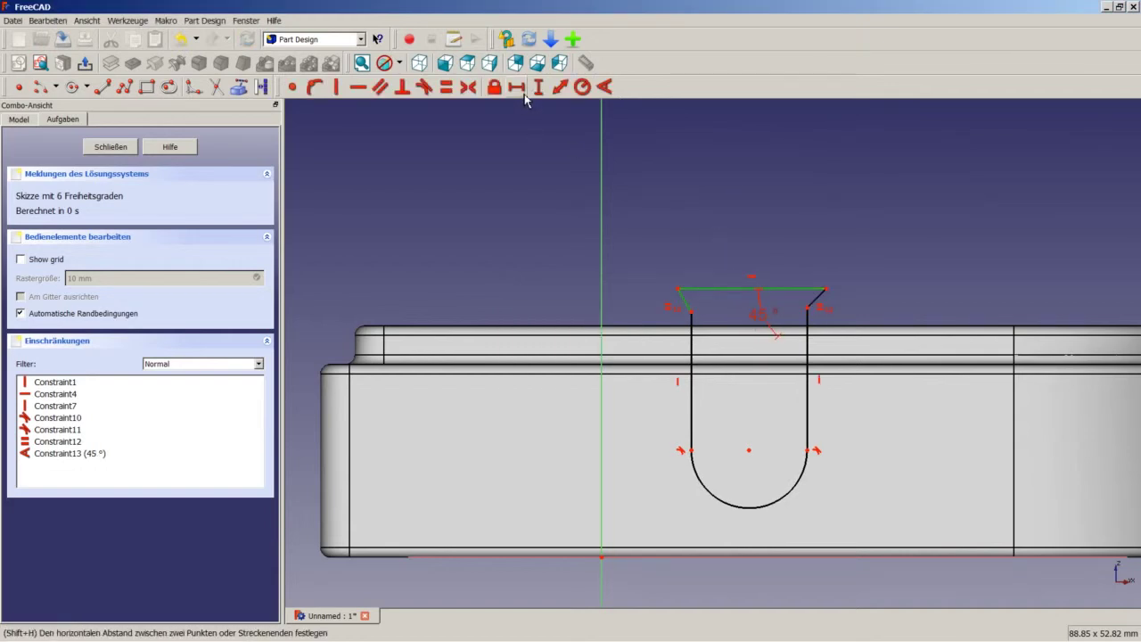
left_click(606, 88)
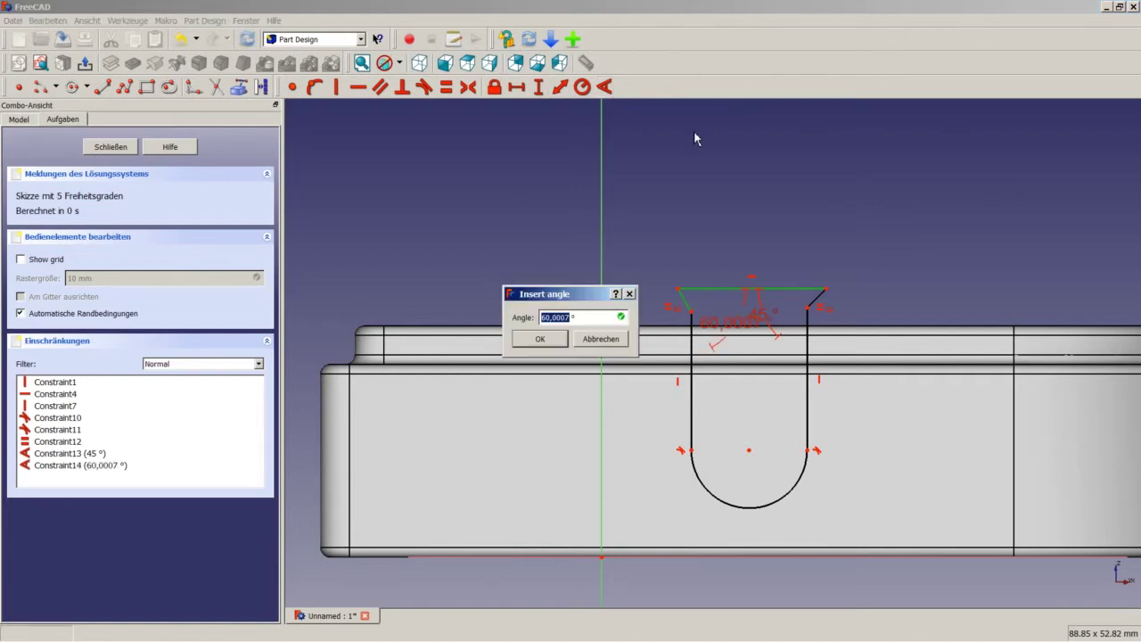
type("45")
key("Return")
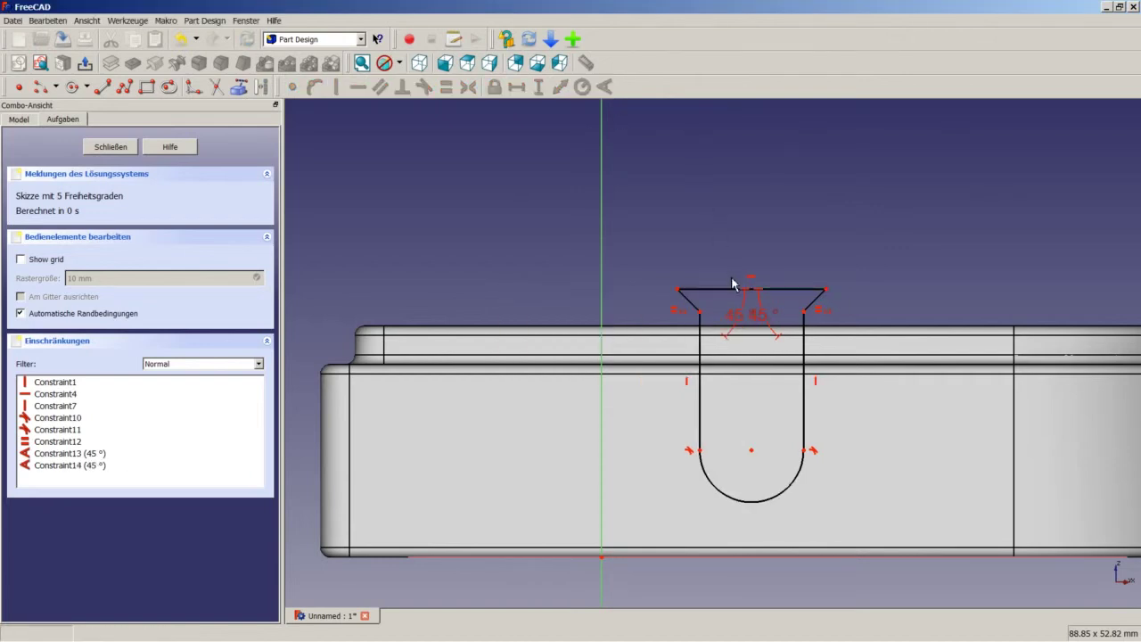
- Constrain the distance from the slot's arc centre to the top line to 8 mm
left_click(752, 450)
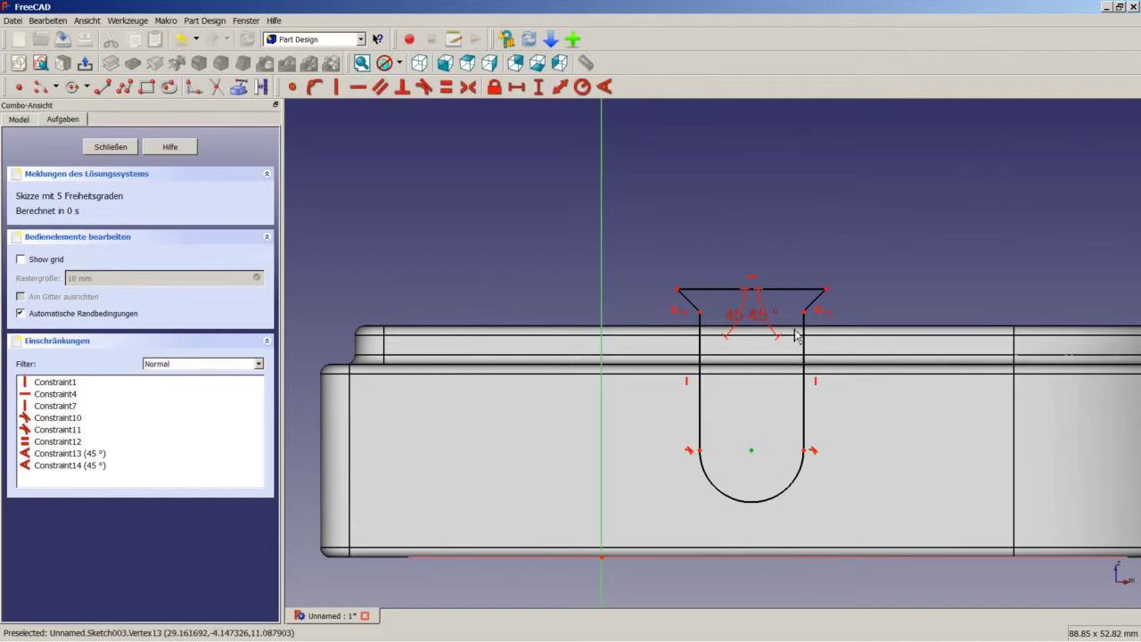
left_click(783, 289)
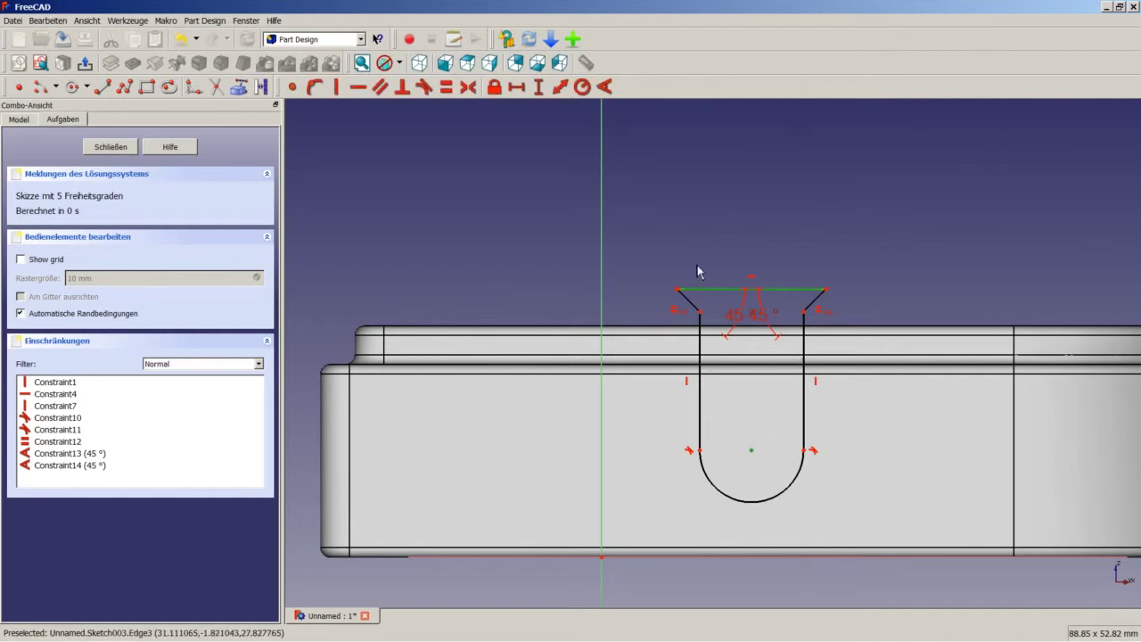
left_click(539, 89)
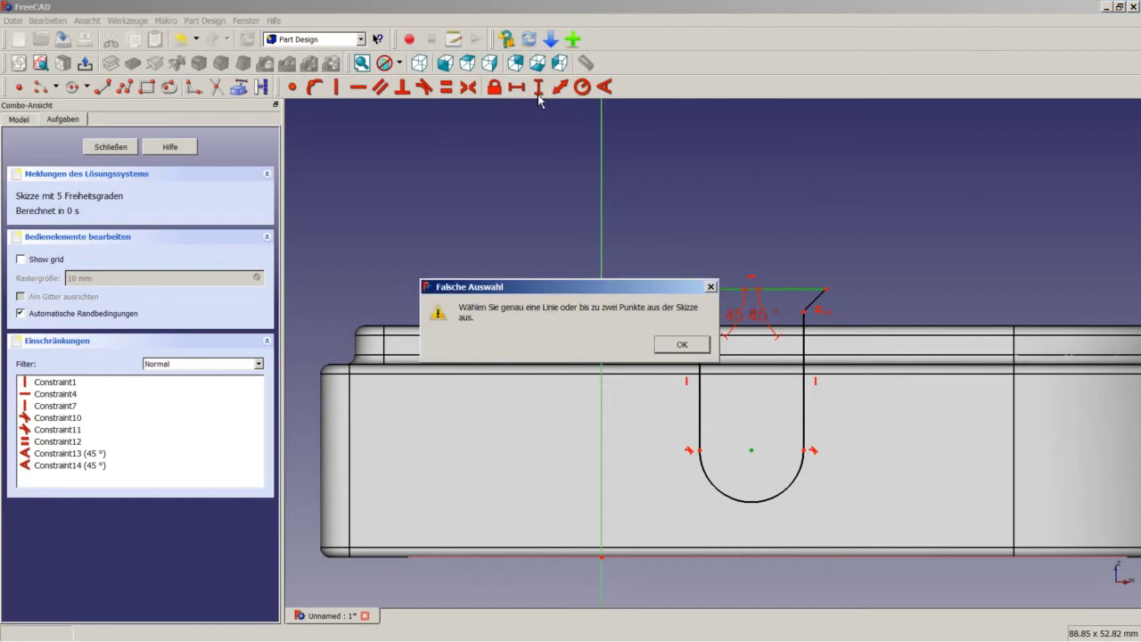
left_click(682, 346)
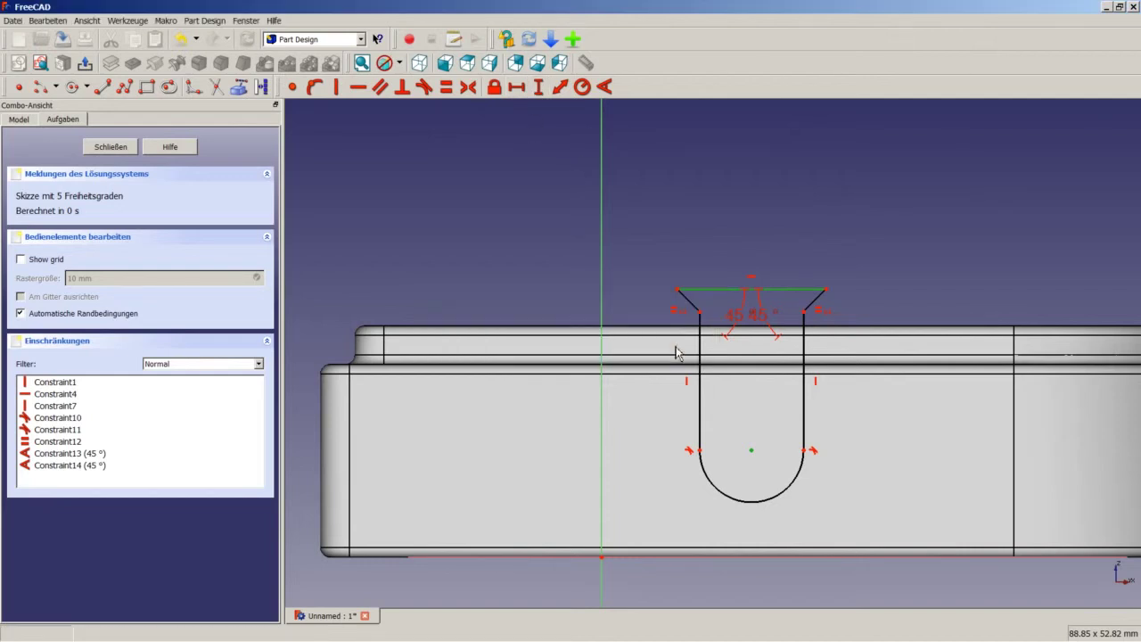
left_click(561, 87)
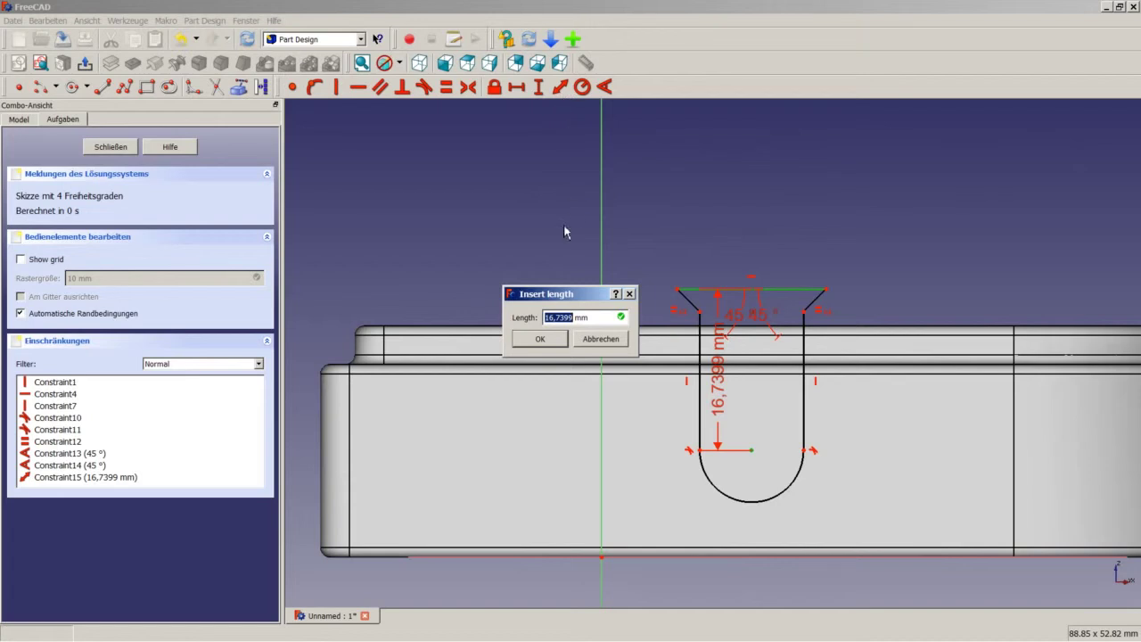
type("8")
key("Return")
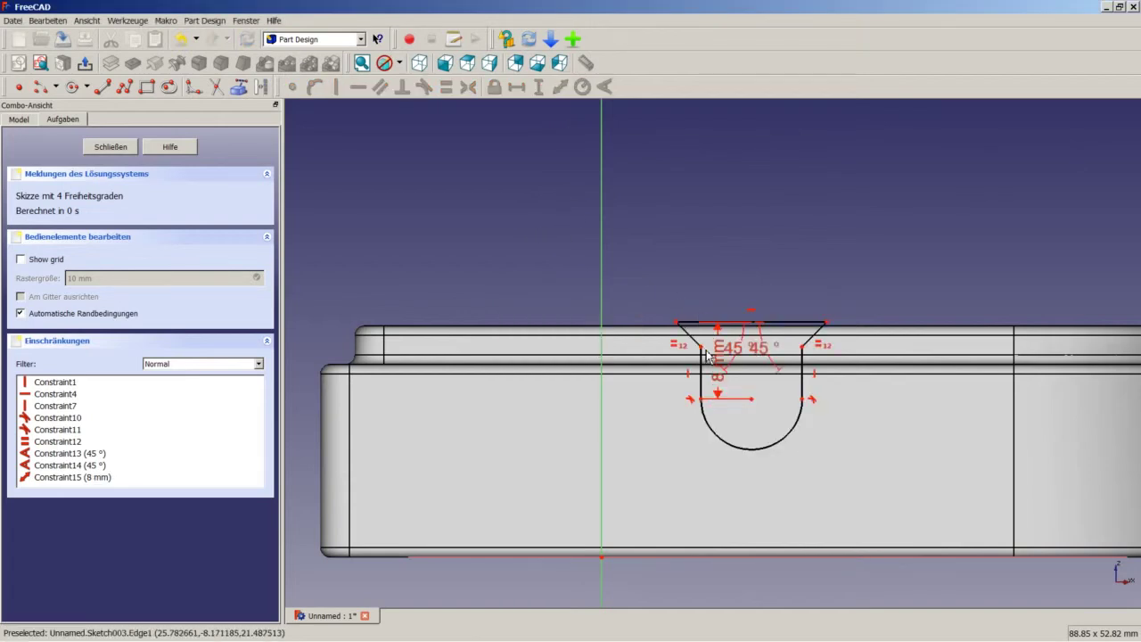
- Narrow the slot to 8 mm wide with a horizontal distance constraint
left_click(803, 347)
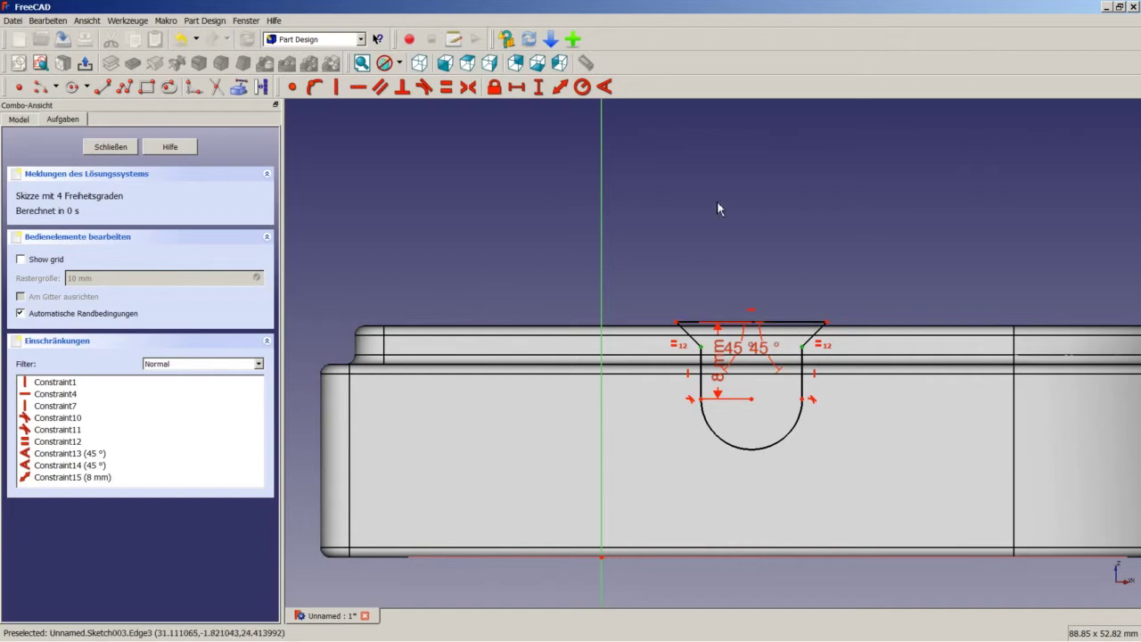
left_click(516, 86)
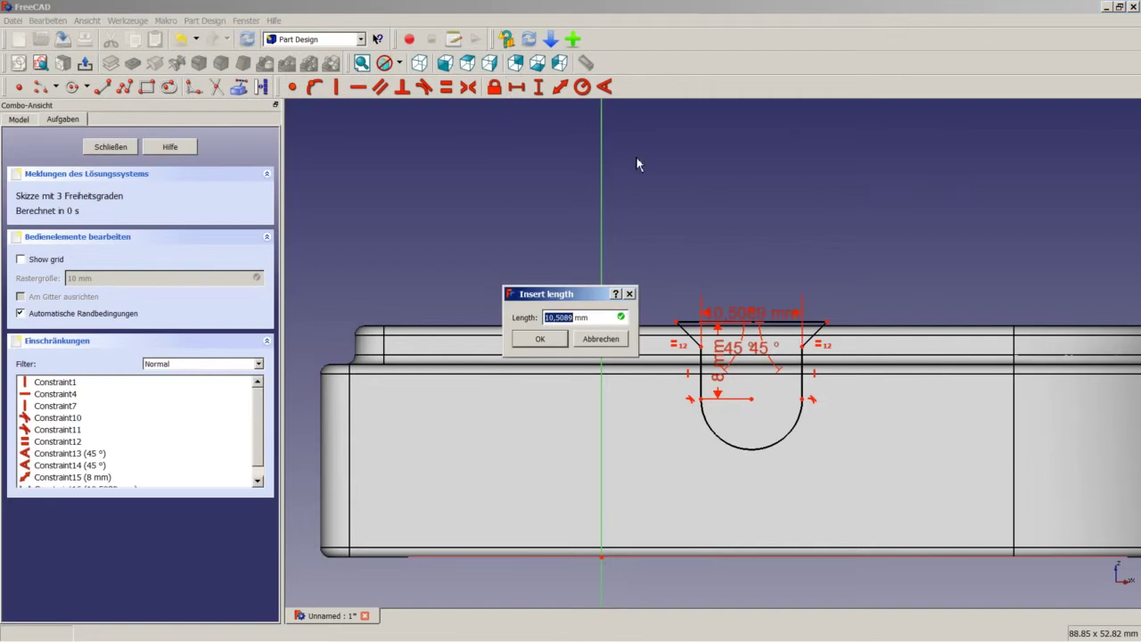
type("8")
key("Return")
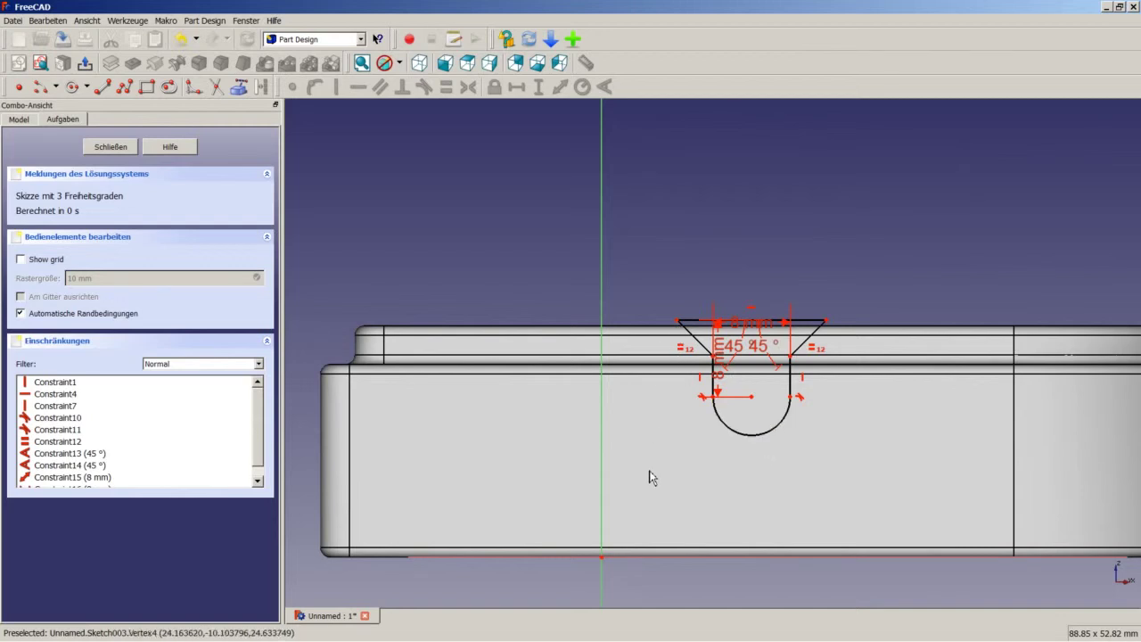
left_click(678, 323)
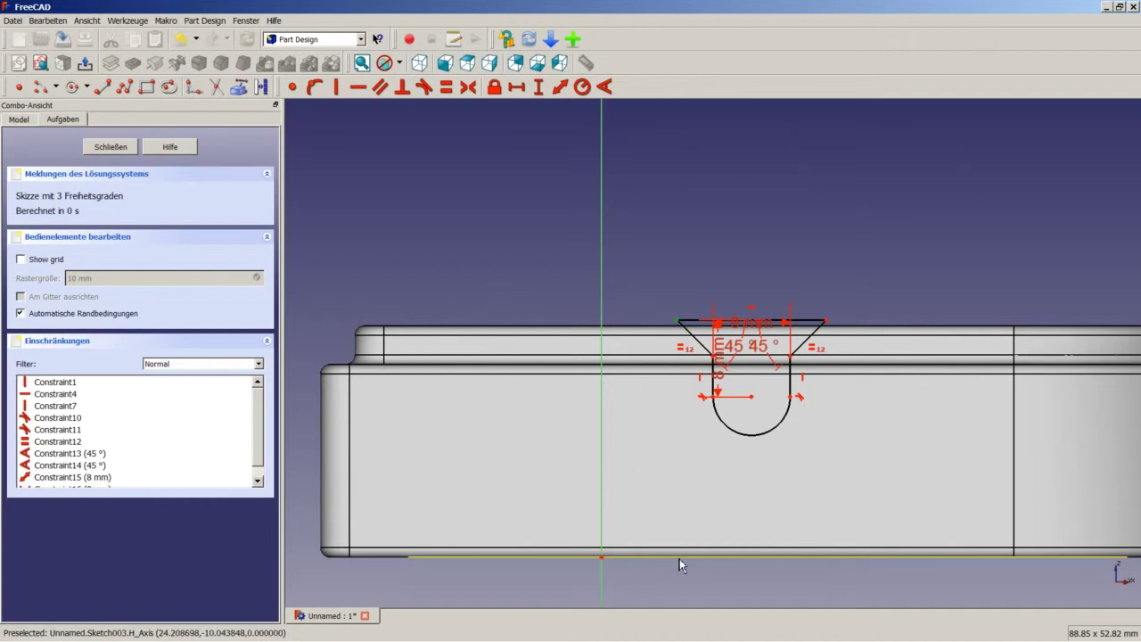
- Reference the tray's top edge and place the countersink corner onto it
left_click(657, 270)
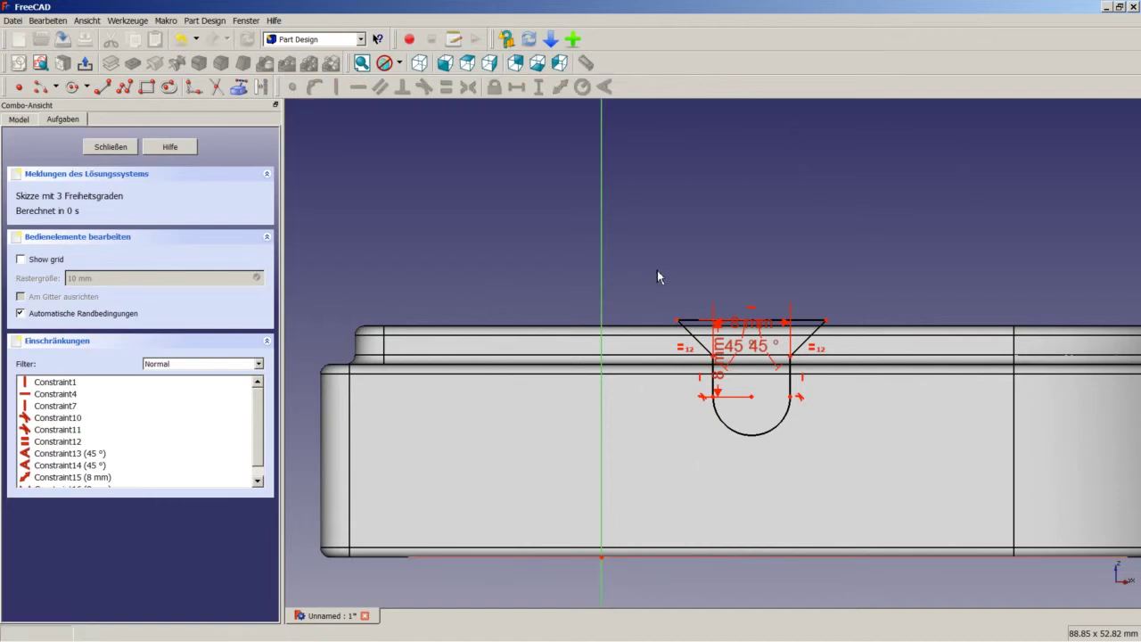
left_click(238, 89)
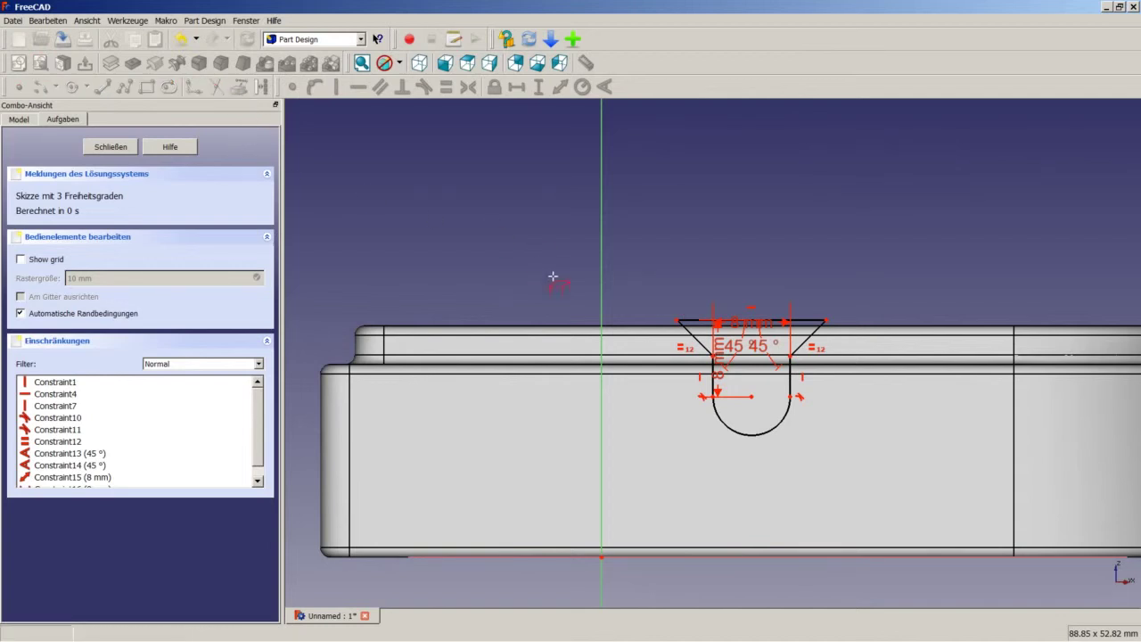
left_click(642, 325)
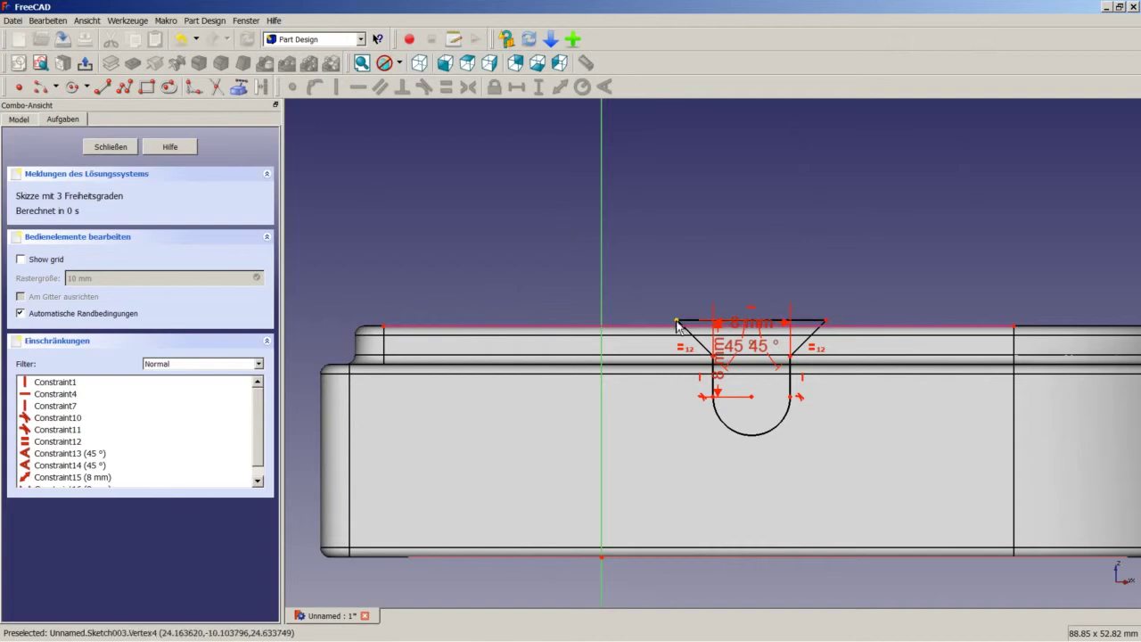
left_click(671, 327)
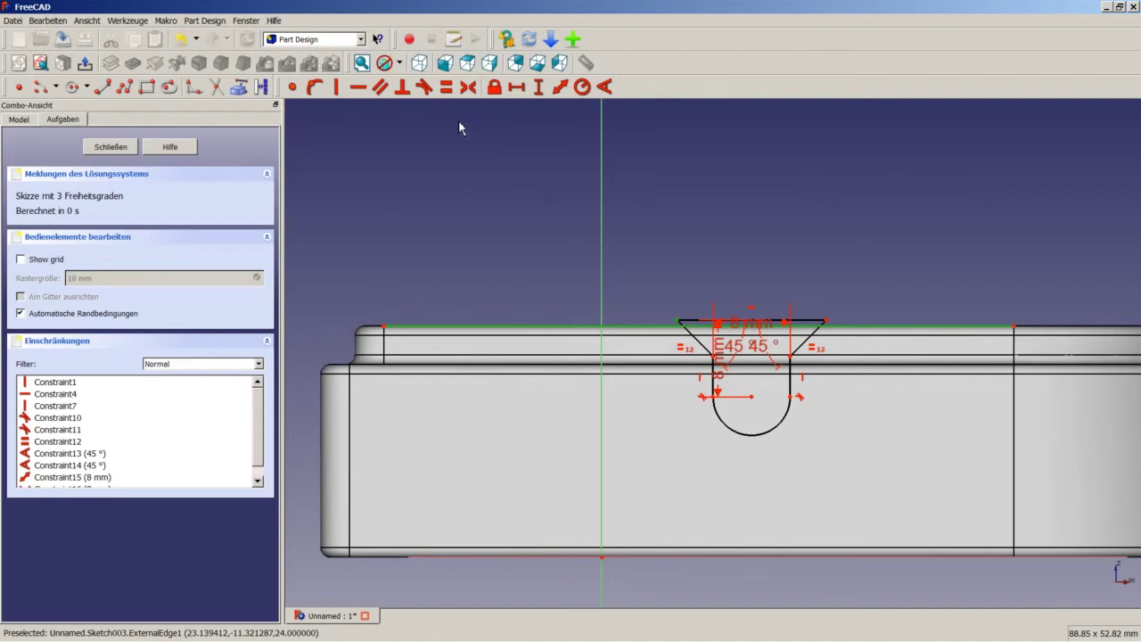
left_click(318, 90)
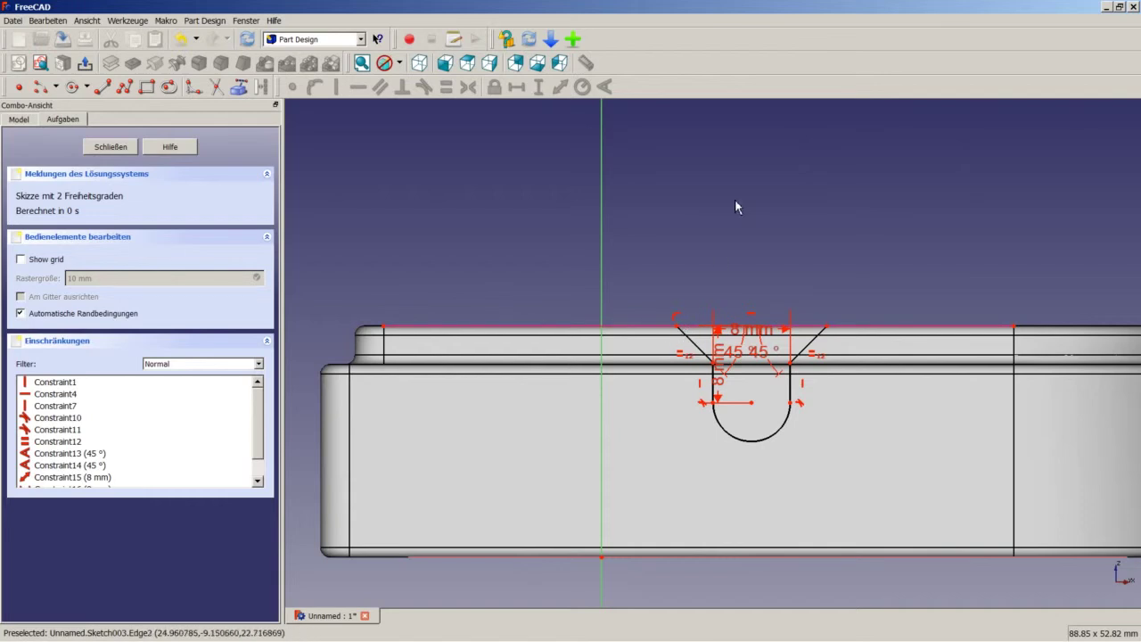
- Give the right slanted countersink edge a 2 mm vertical height
left_click(818, 349)
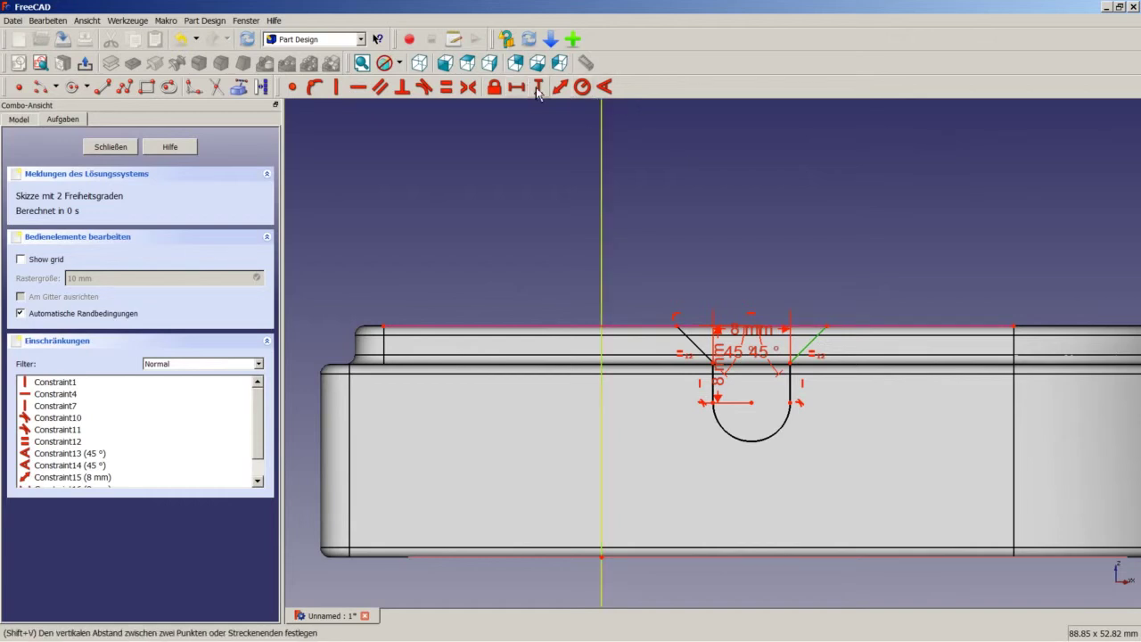
left_click(538, 88)
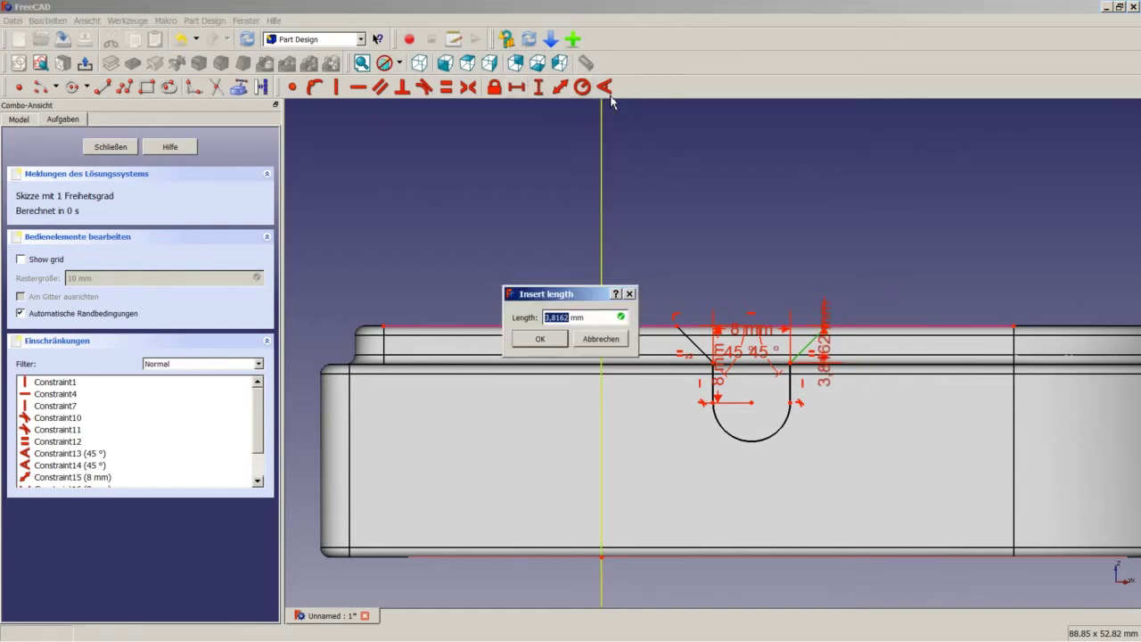
type("2")
key("Return")
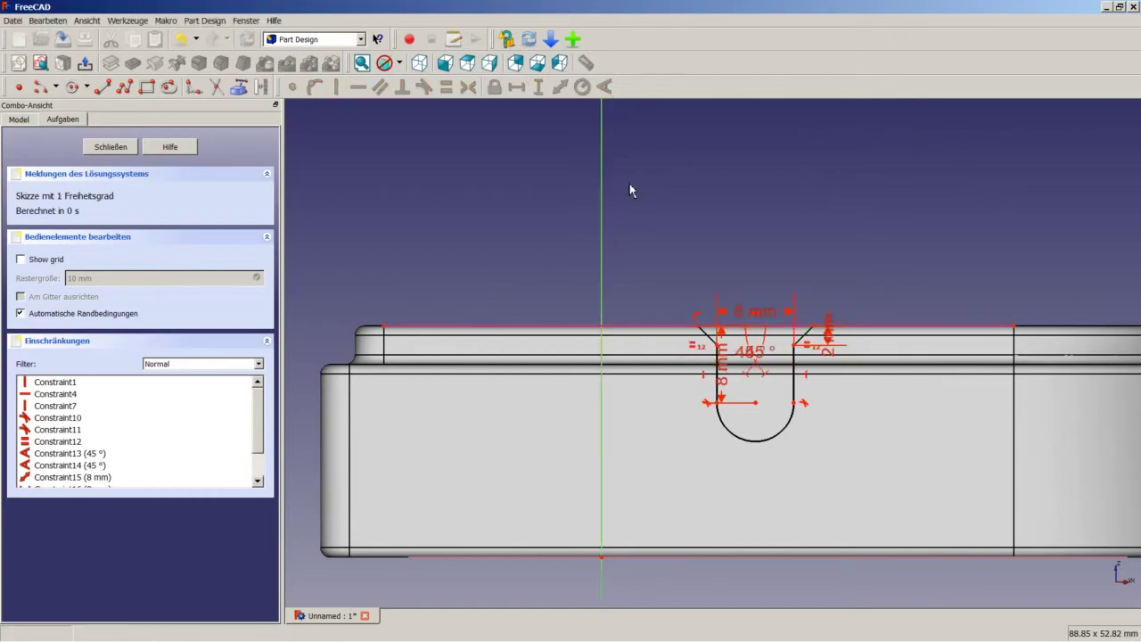
- Offset the arc centre 11 mm horizontally from the vertical axis and close the sketch
left_click(756, 404)
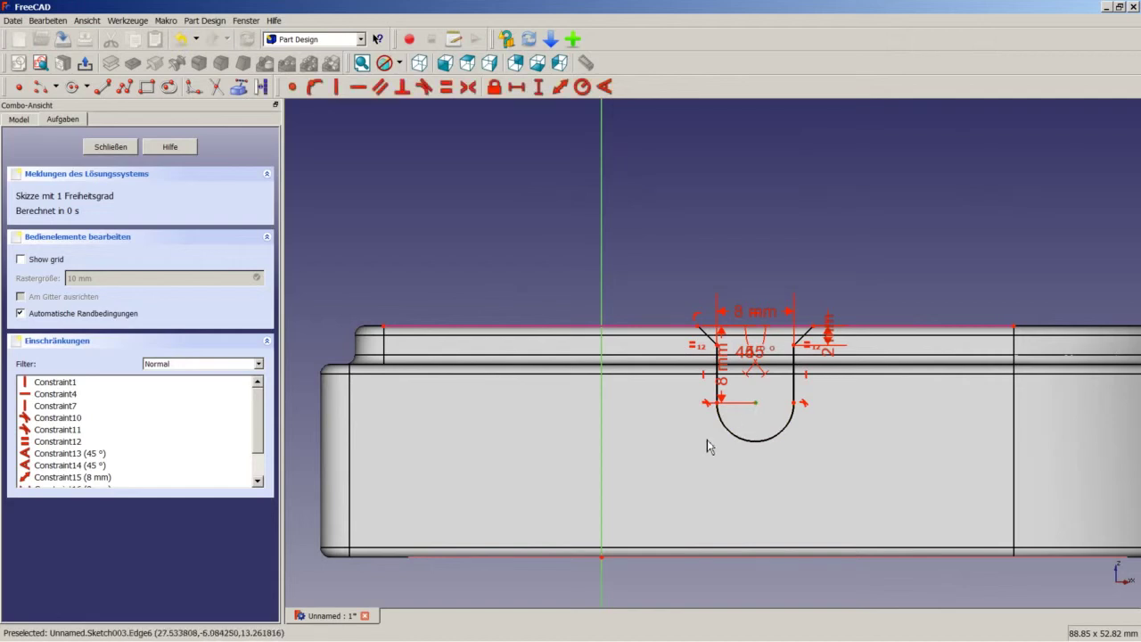
left_click(605, 440)
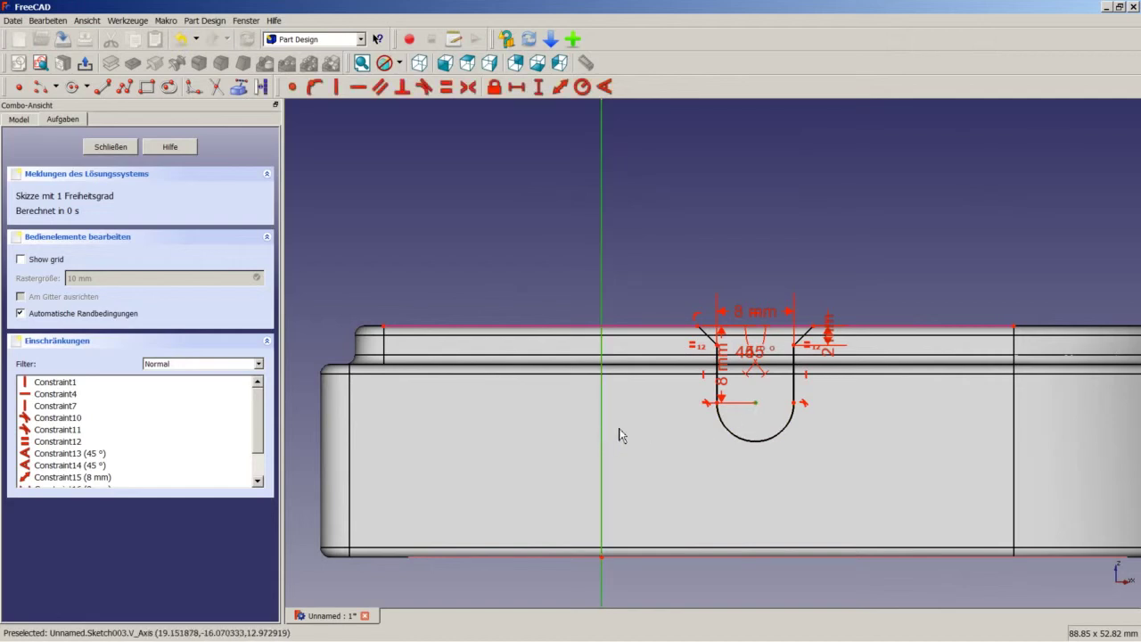
left_click(525, 88)
type("1")
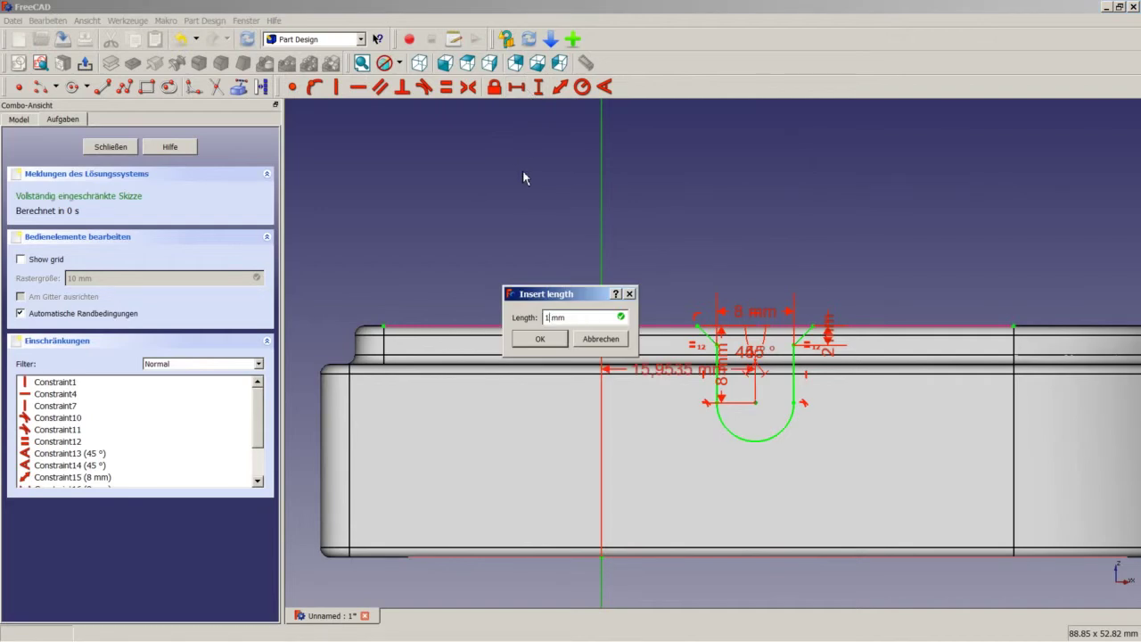
type("1")
key("Return")
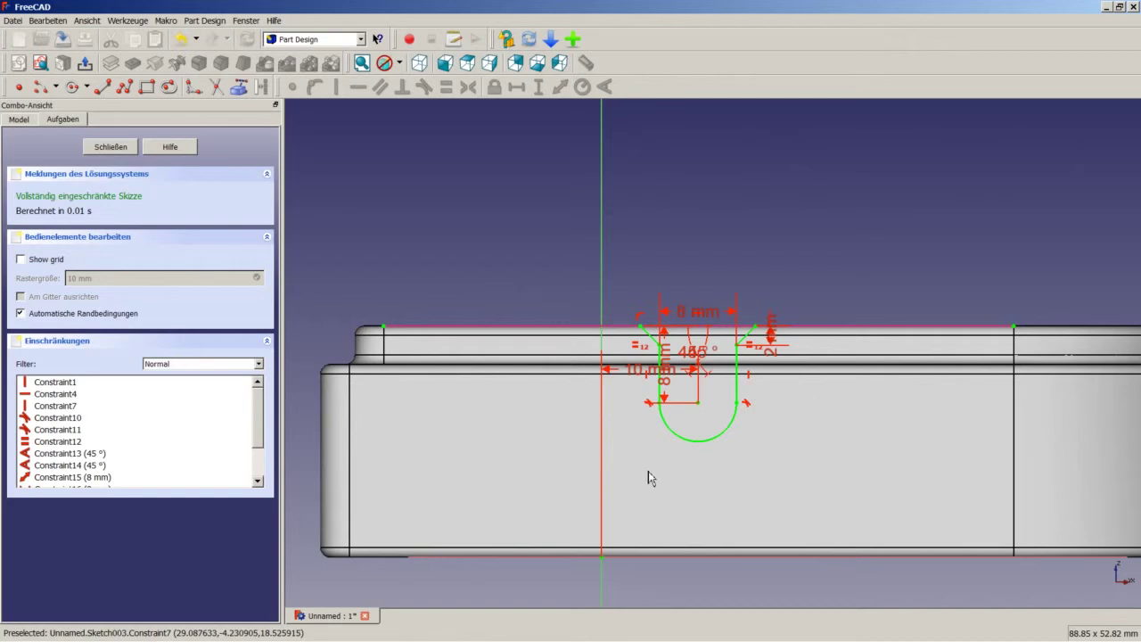
left_click(131, 147)
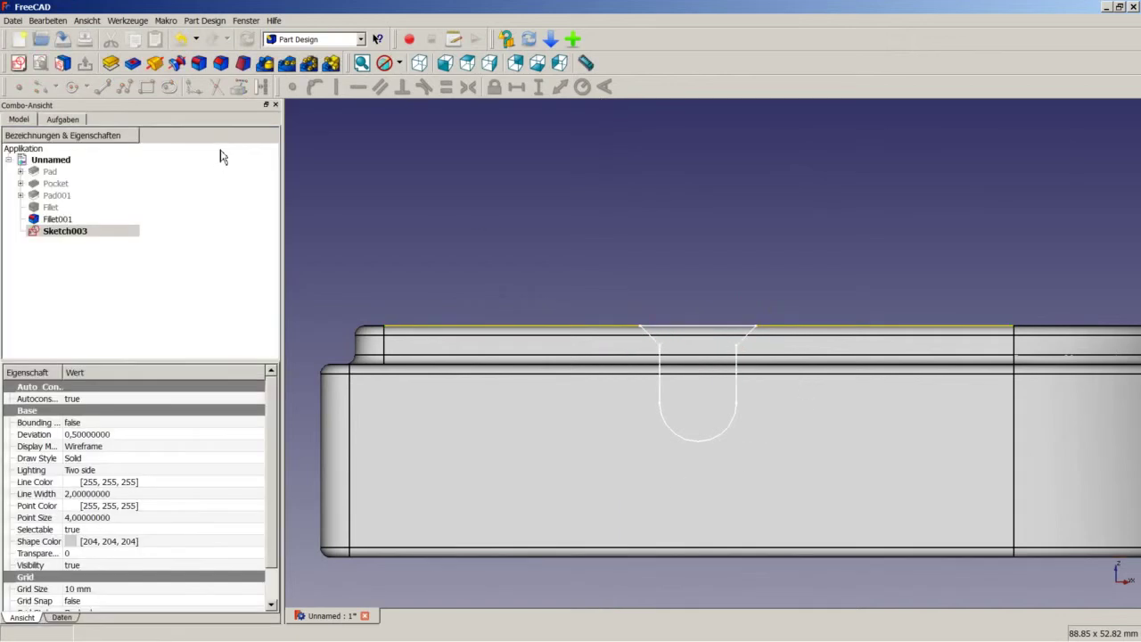
- Pocket the slot sketch with depth type 'Zur Ersten' and preview it in 3D
left_click(133, 63)
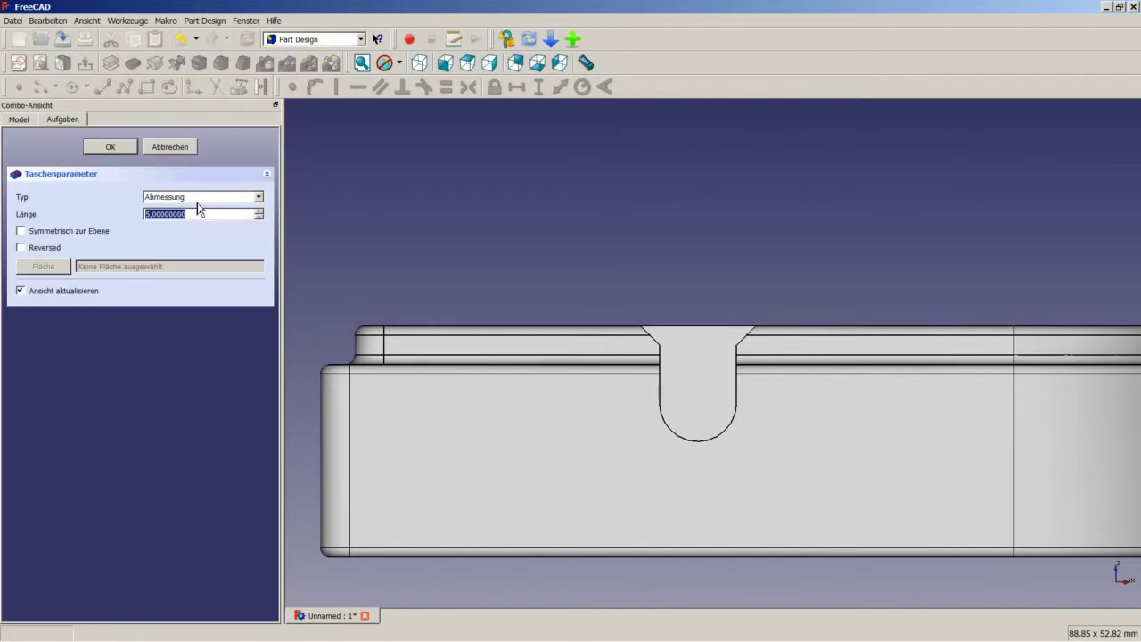
left_click(251, 201)
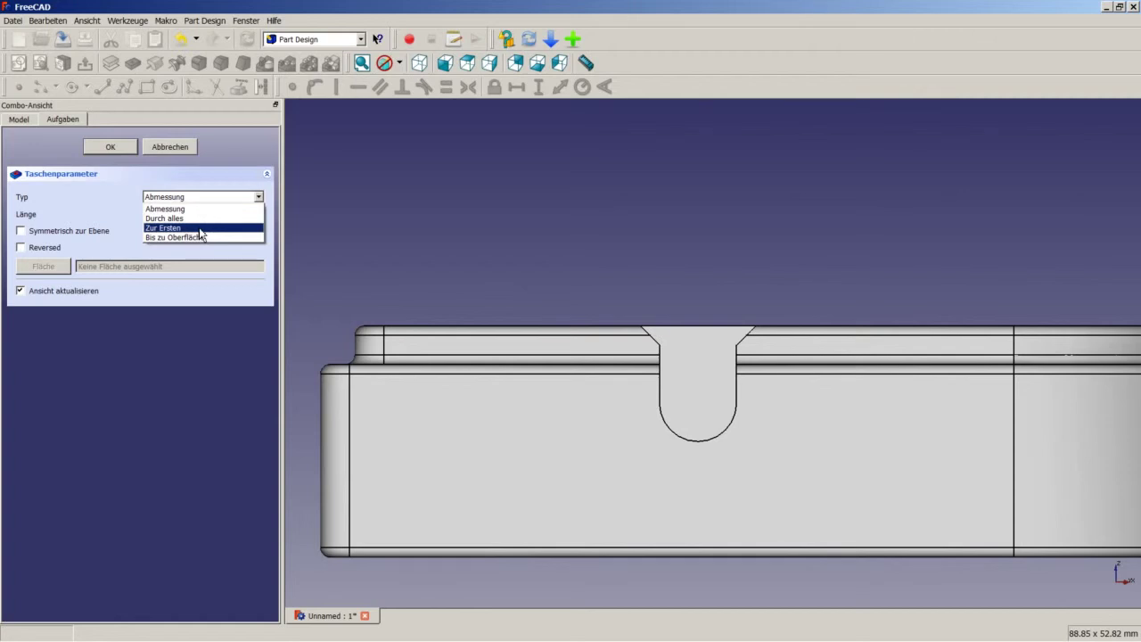
left_click(205, 229)
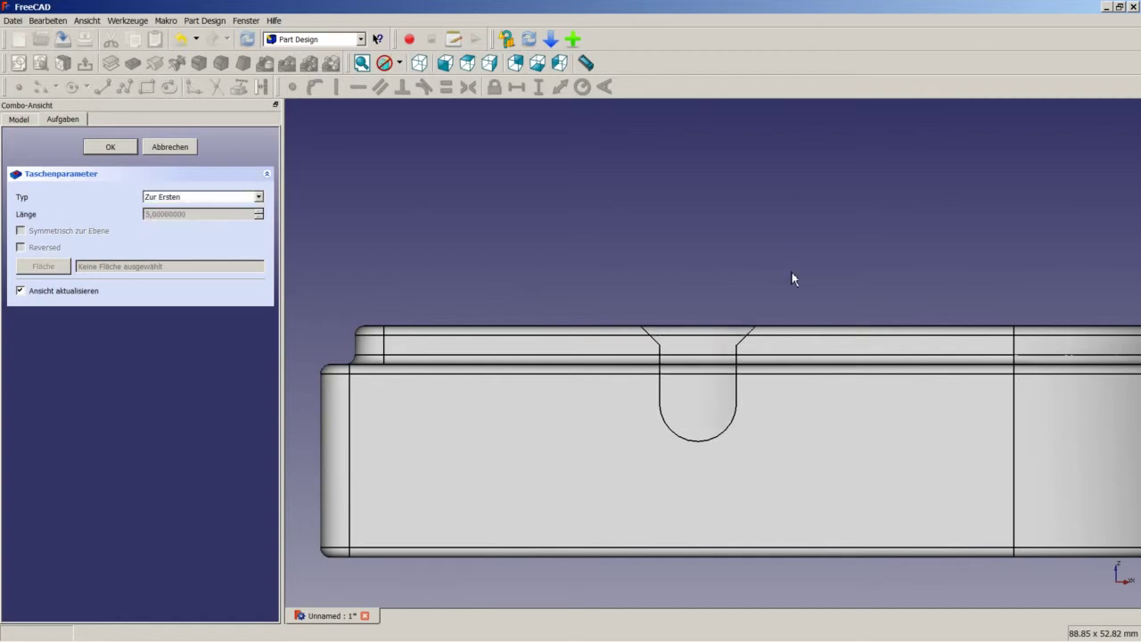
key("0")
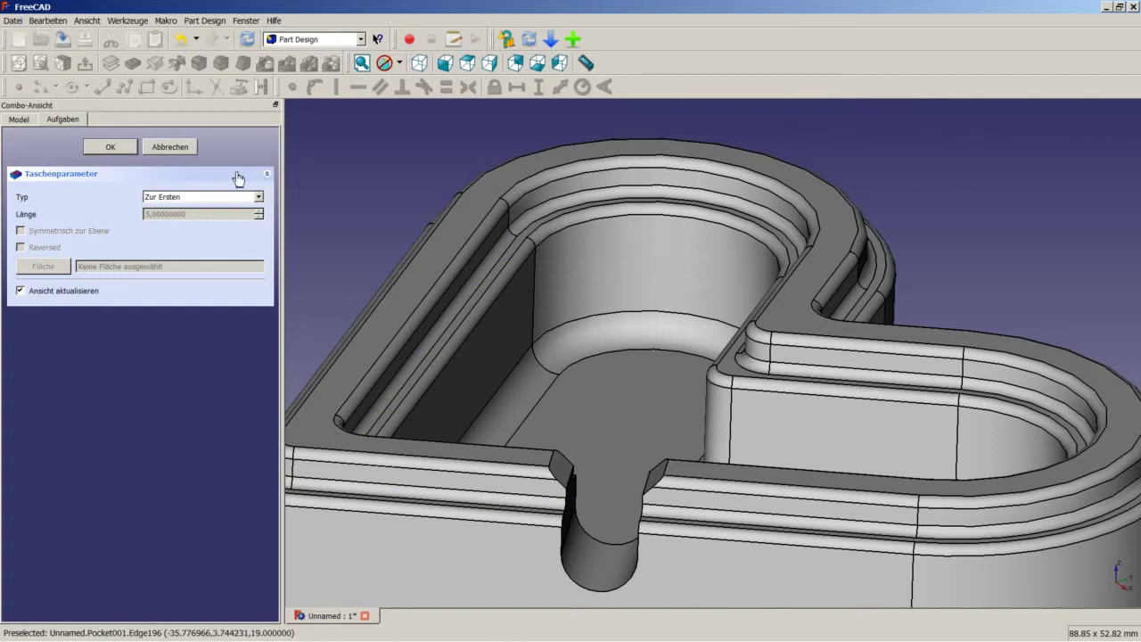
- Confirm the pocket and show the whole tray in isometric view
left_click(156, 150)
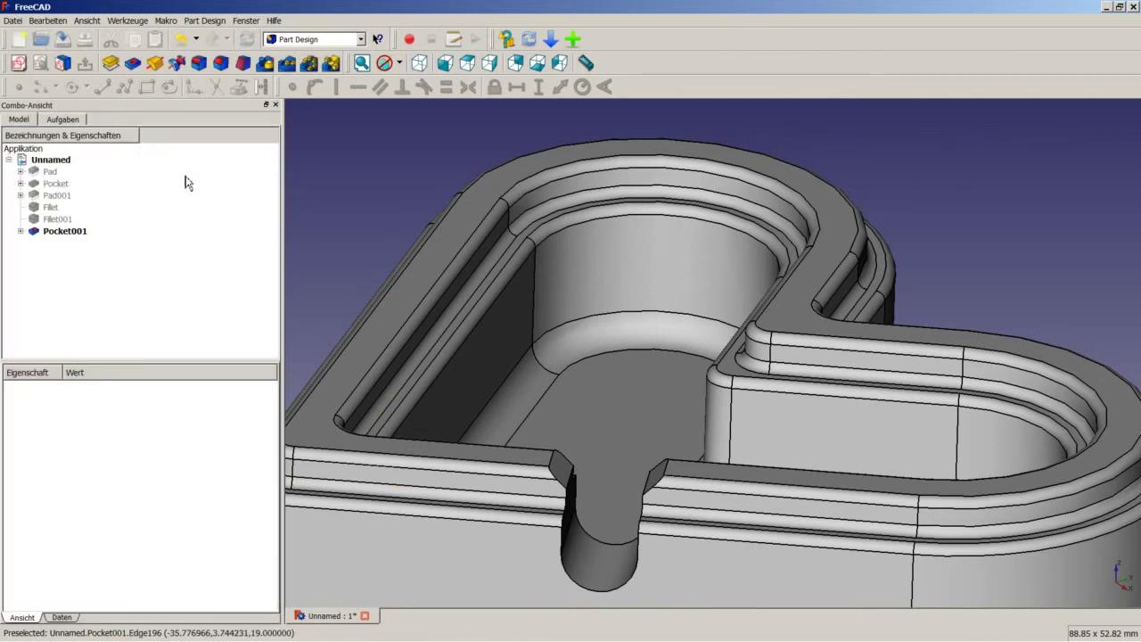
key("v")
key("f")
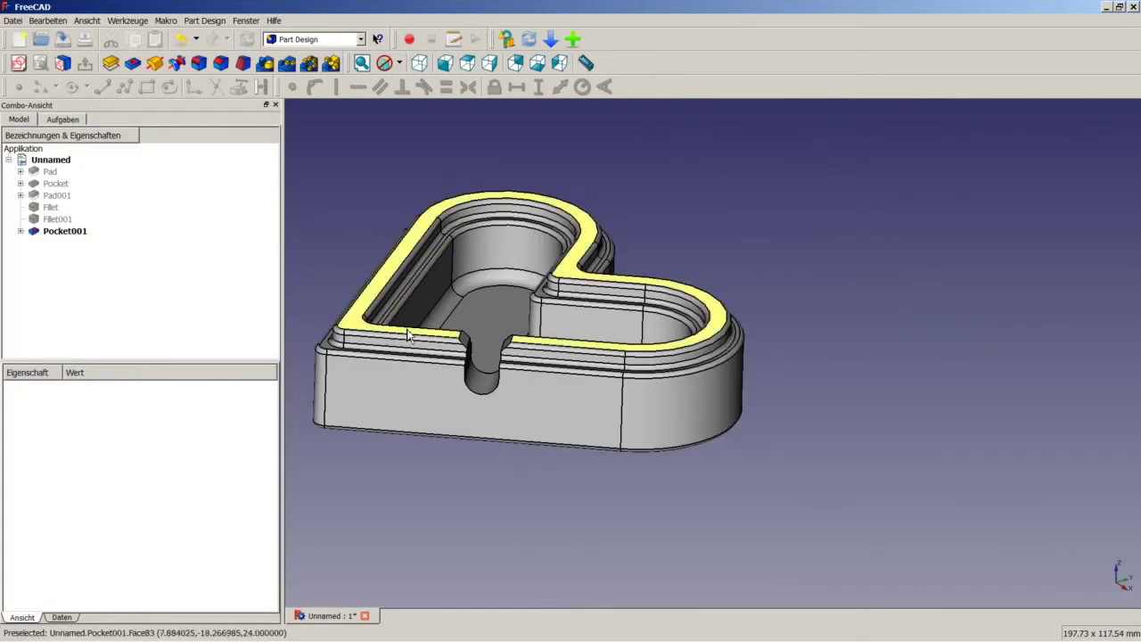
left_click(419, 62)
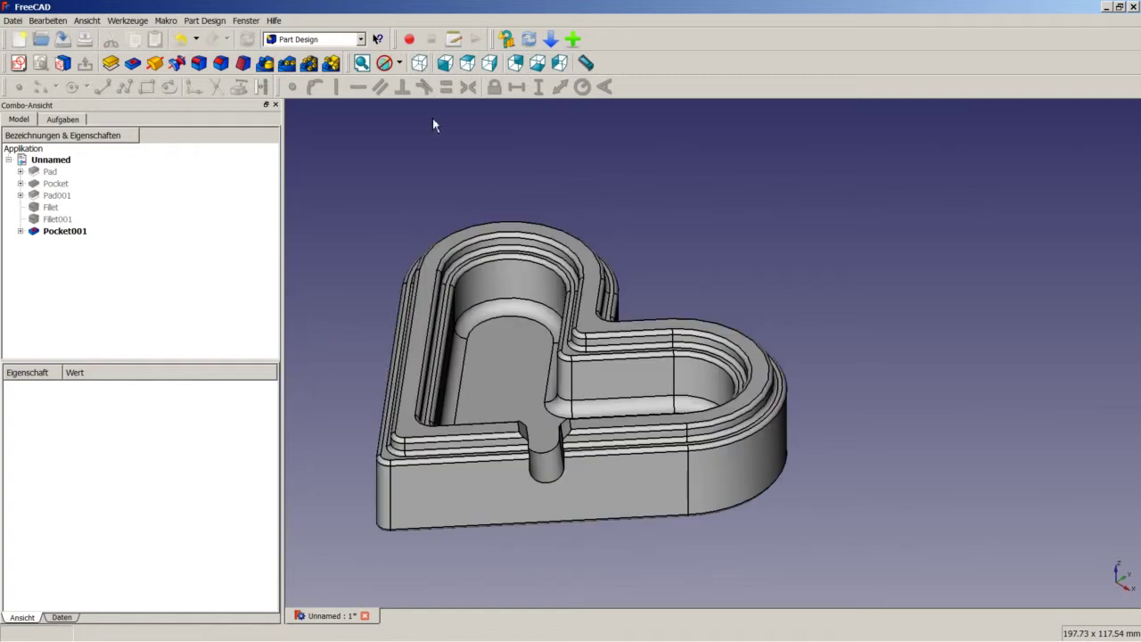
- Select the tray's flat left outer side wall
right_click(372, 198)
left_click(411, 200)
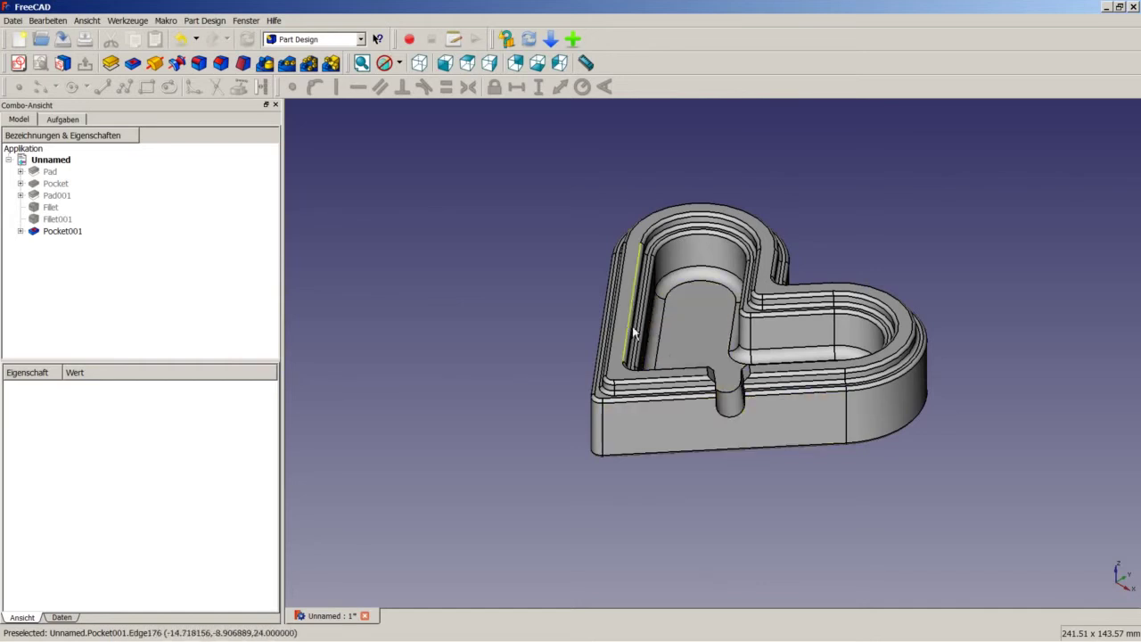
mouse_move(598, 433)
middle_mouse_down()
mouse_move(622, 432)
mouse_move(605, 401)
middle_mouse_up()
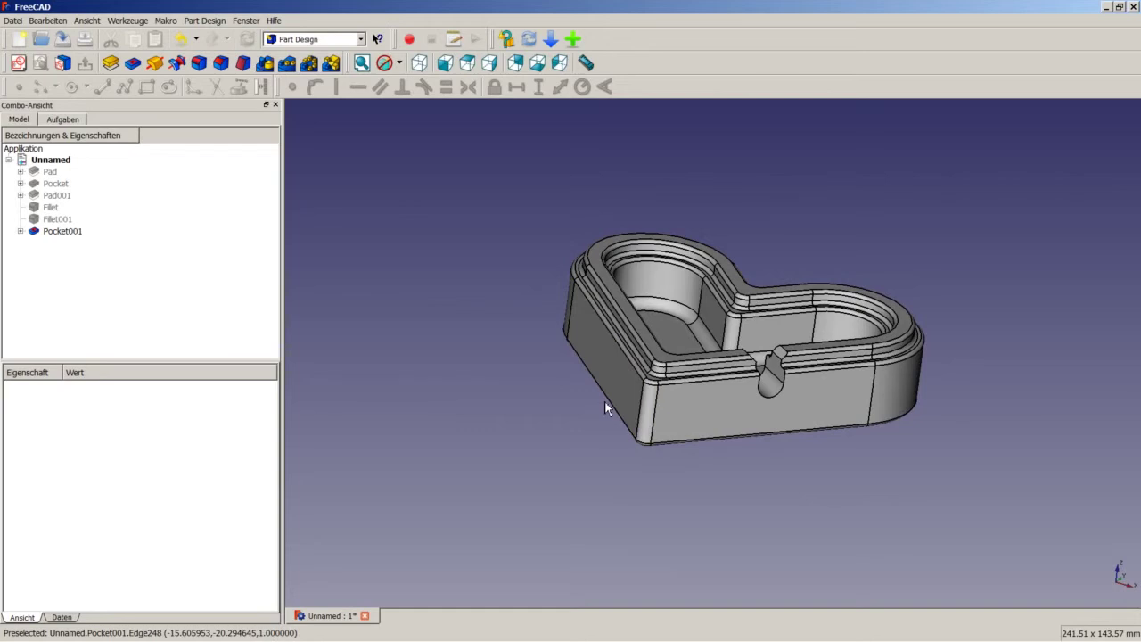
left_click(616, 375)
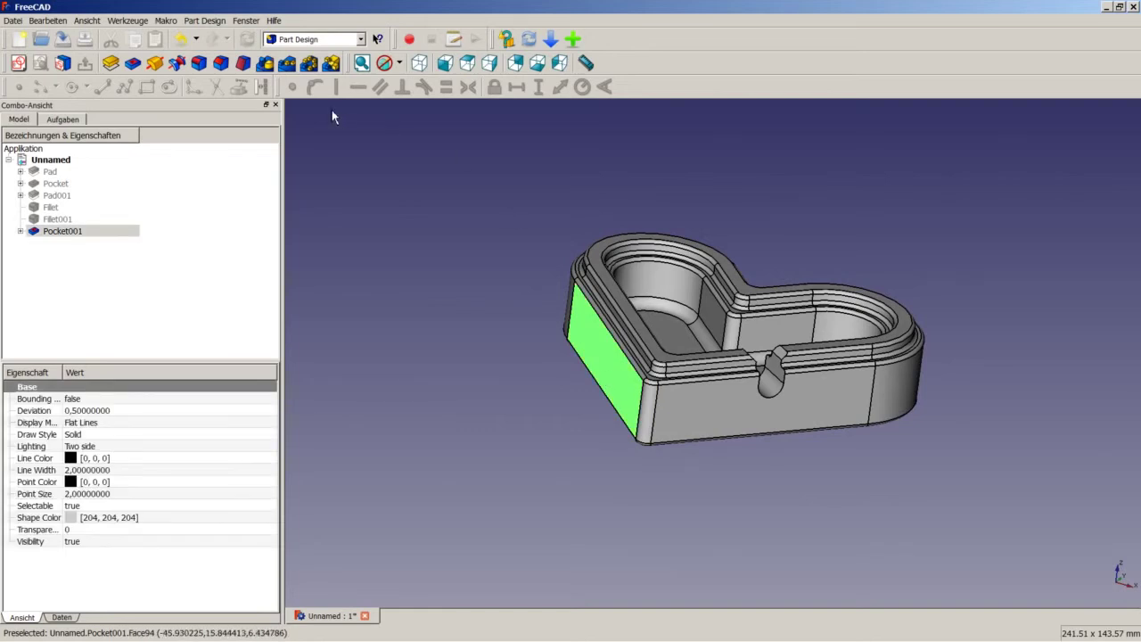
- Start a sketch on the side wall and draw the funnel-topped slot outline as a polyline
left_click(18, 62)
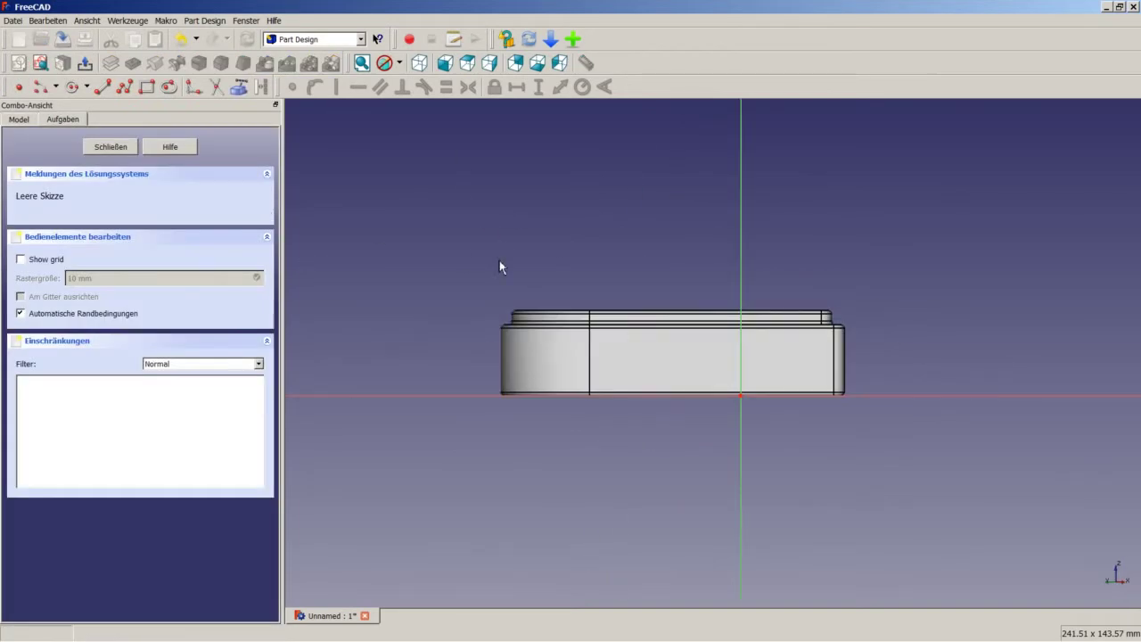
scroll(713, 308, "up", 2)
scroll(708, 356, "up", 1)
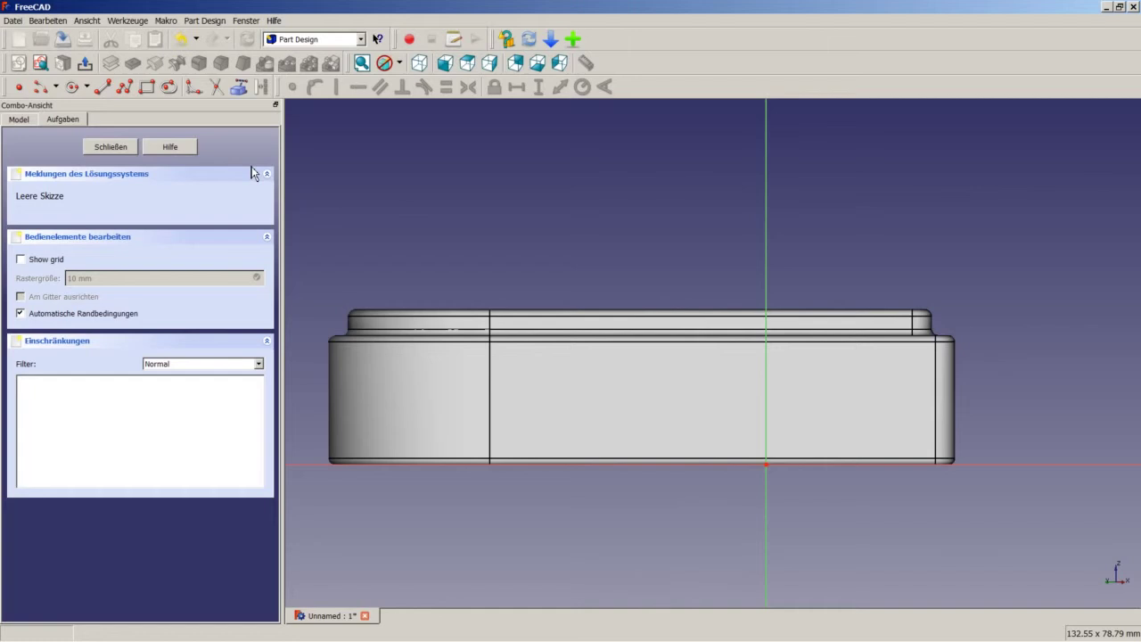
left_click(129, 88)
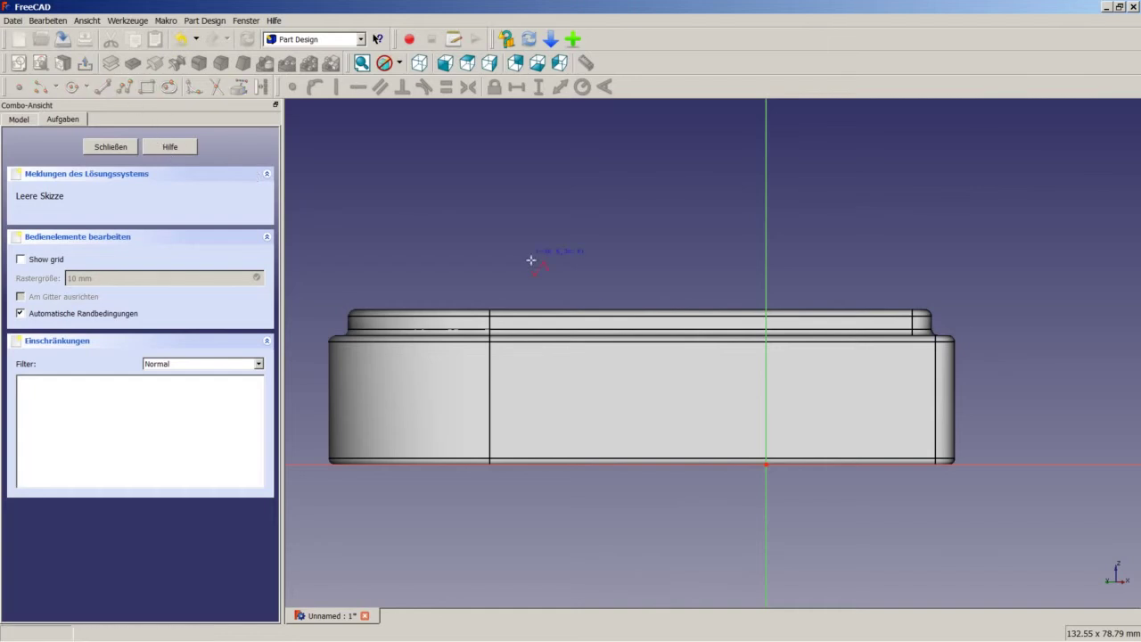
left_click(670, 378)
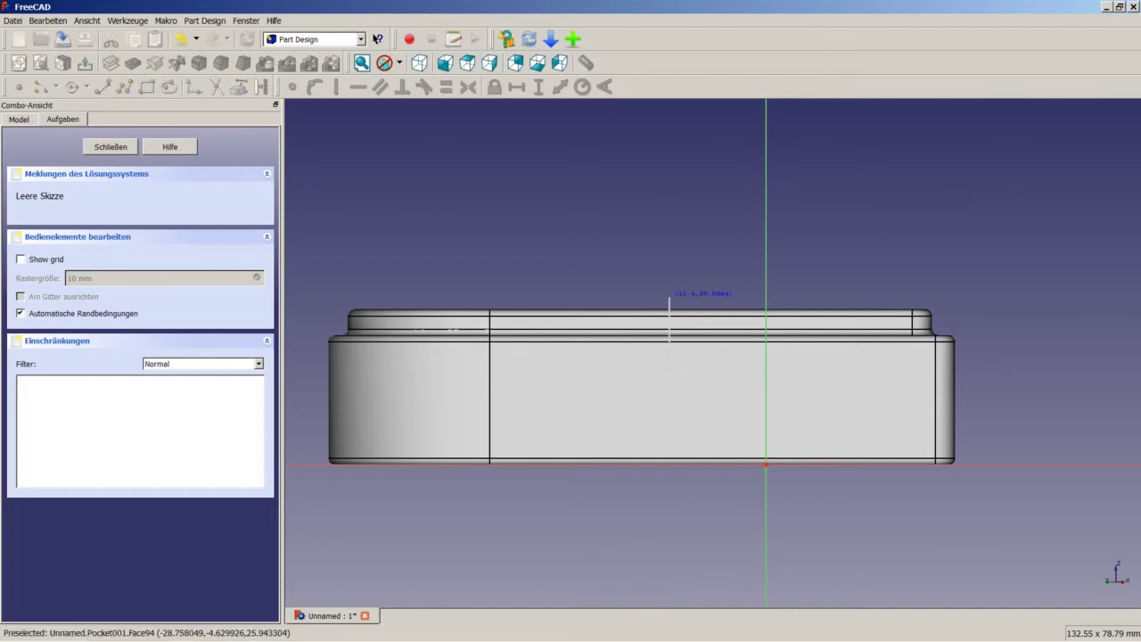
left_click(669, 299)
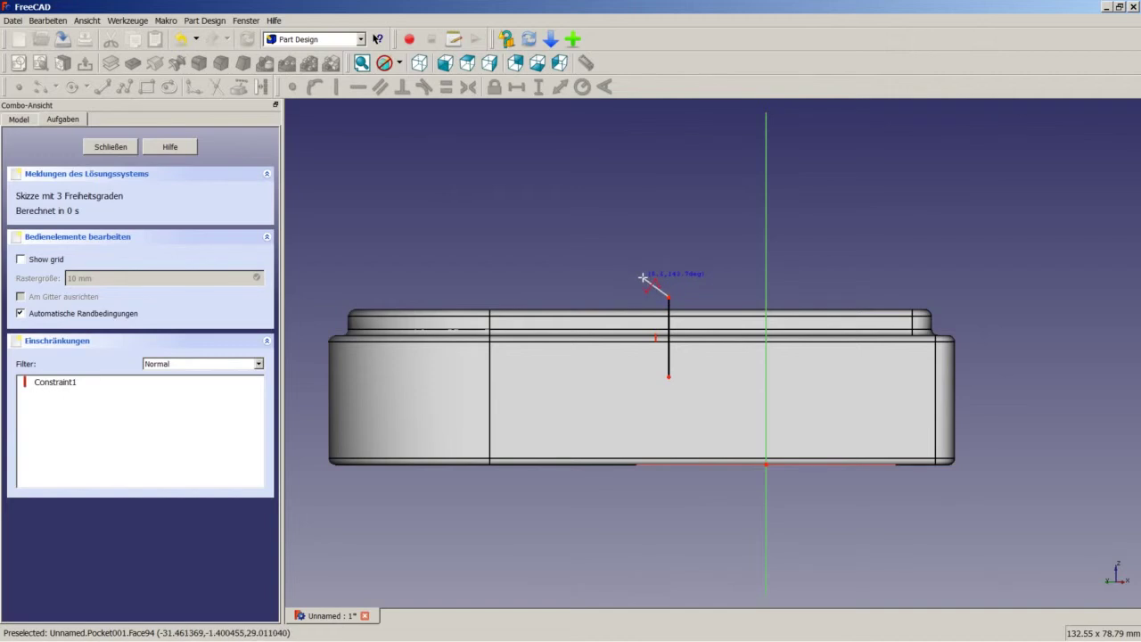
left_click(643, 278)
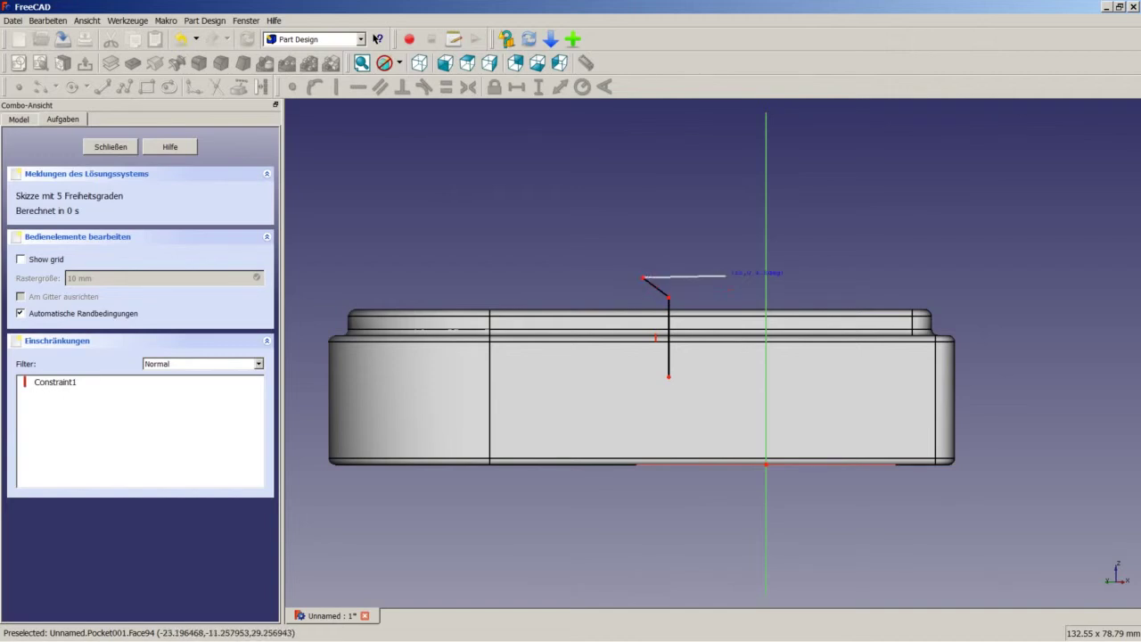
left_click(739, 278)
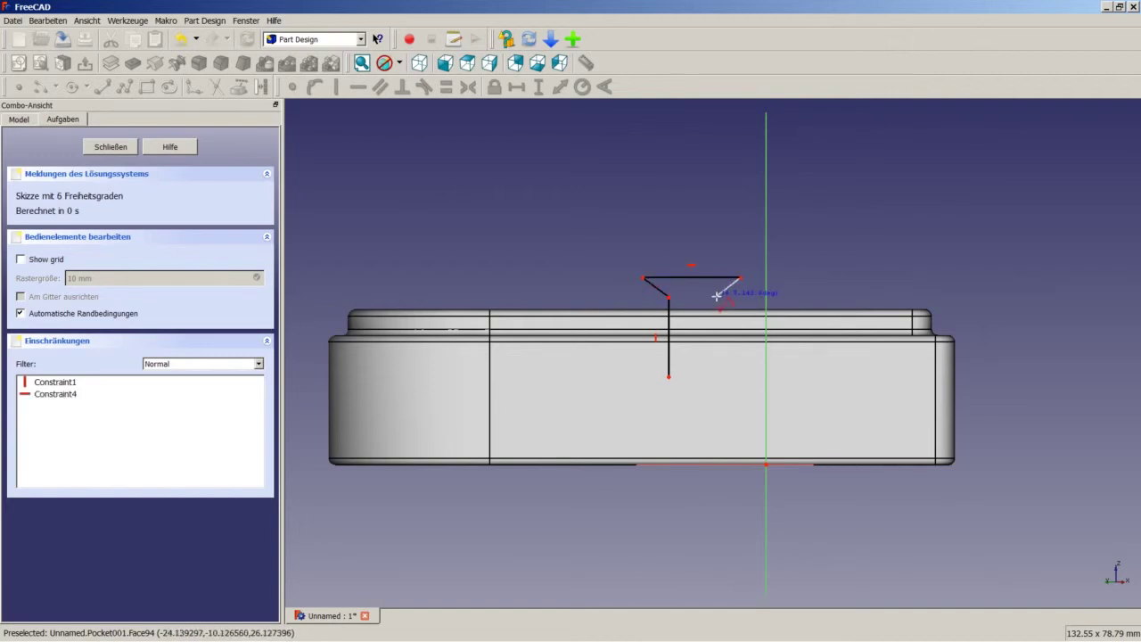
left_click(717, 296)
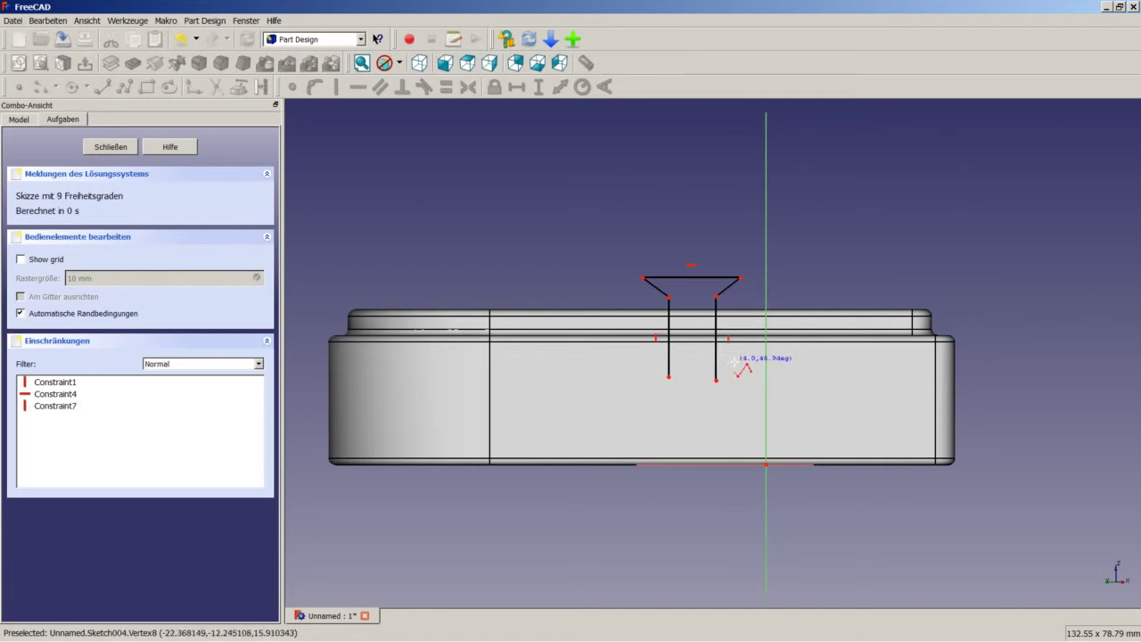
left_click(716, 381)
key("Escape")
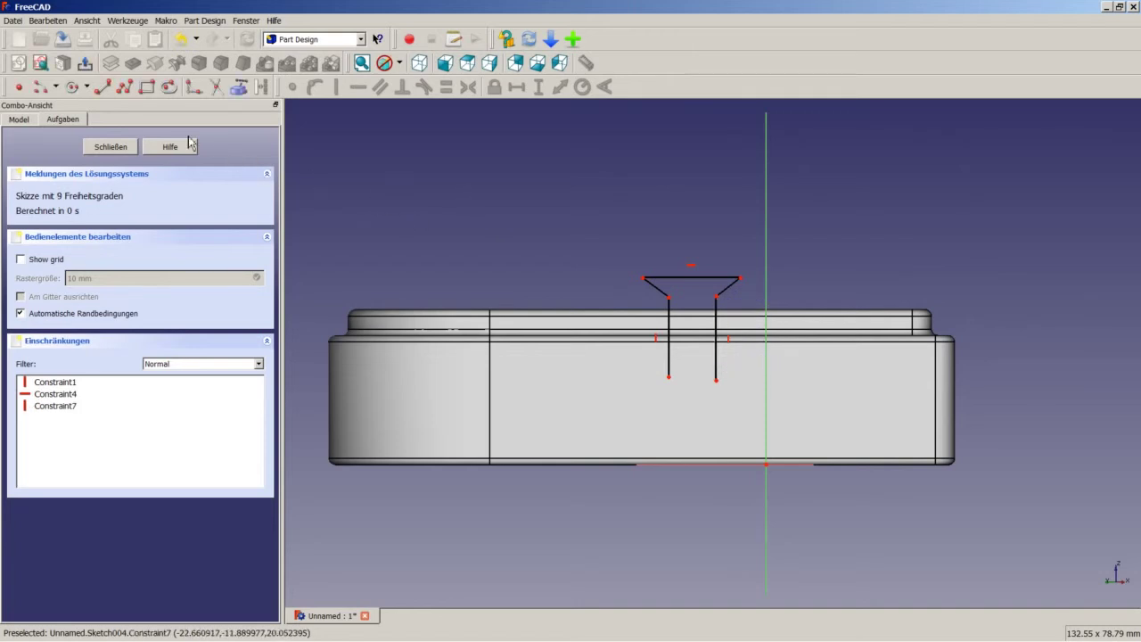
- Draw a centre-point arc forming the slot's rounded bottom
left_click(40, 88)
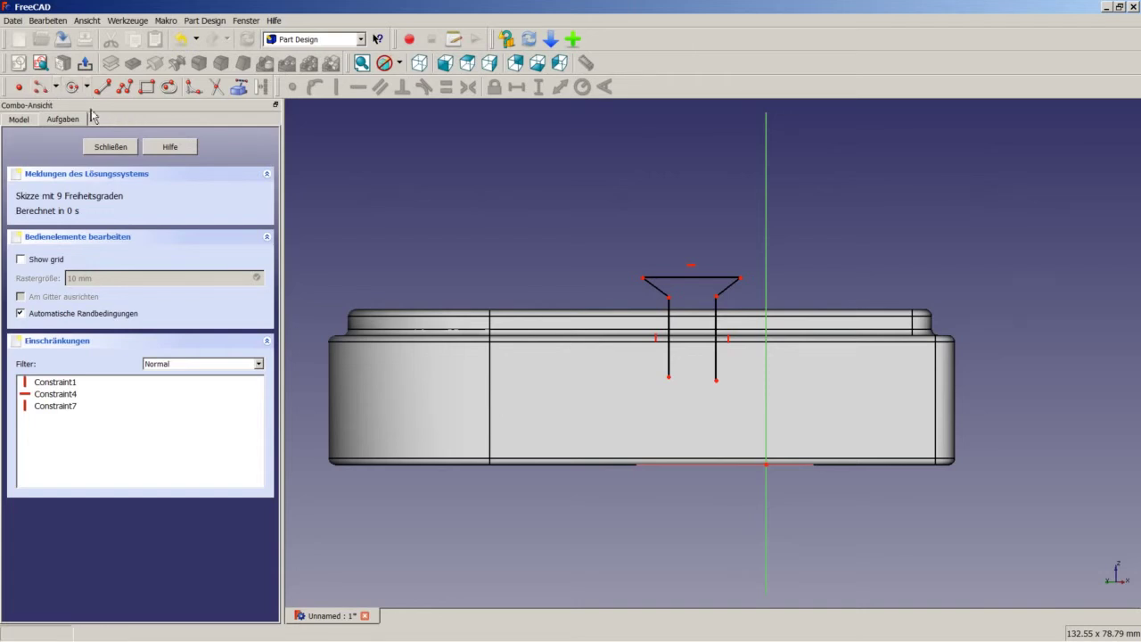
left_click(682, 376)
left_click(670, 377)
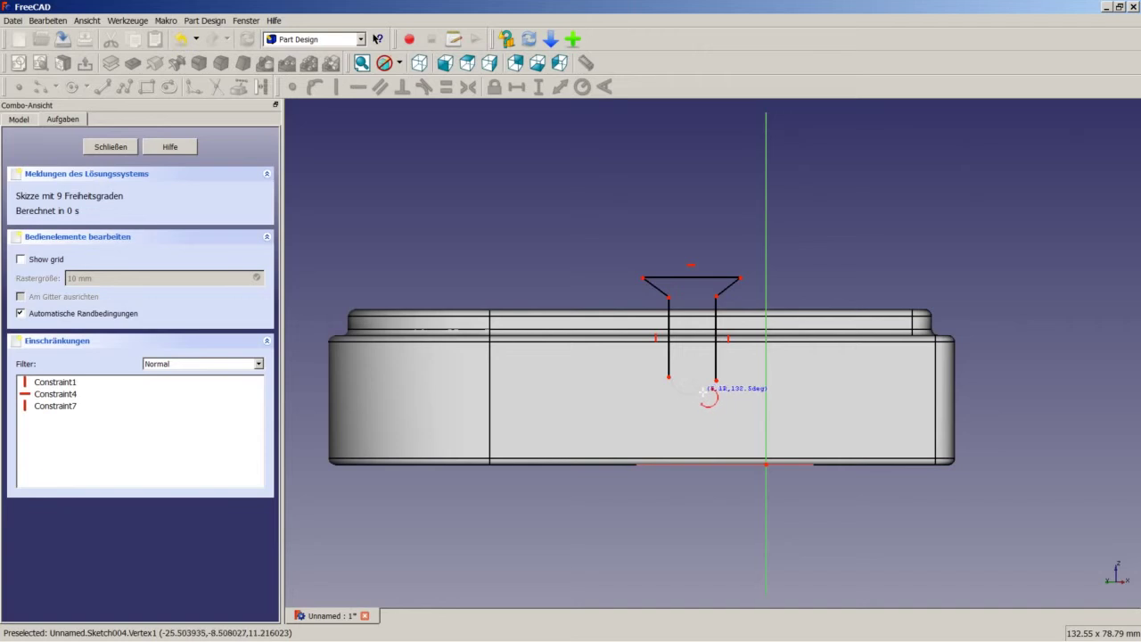
left_click(721, 390)
scroll(721, 390, "up", 2)
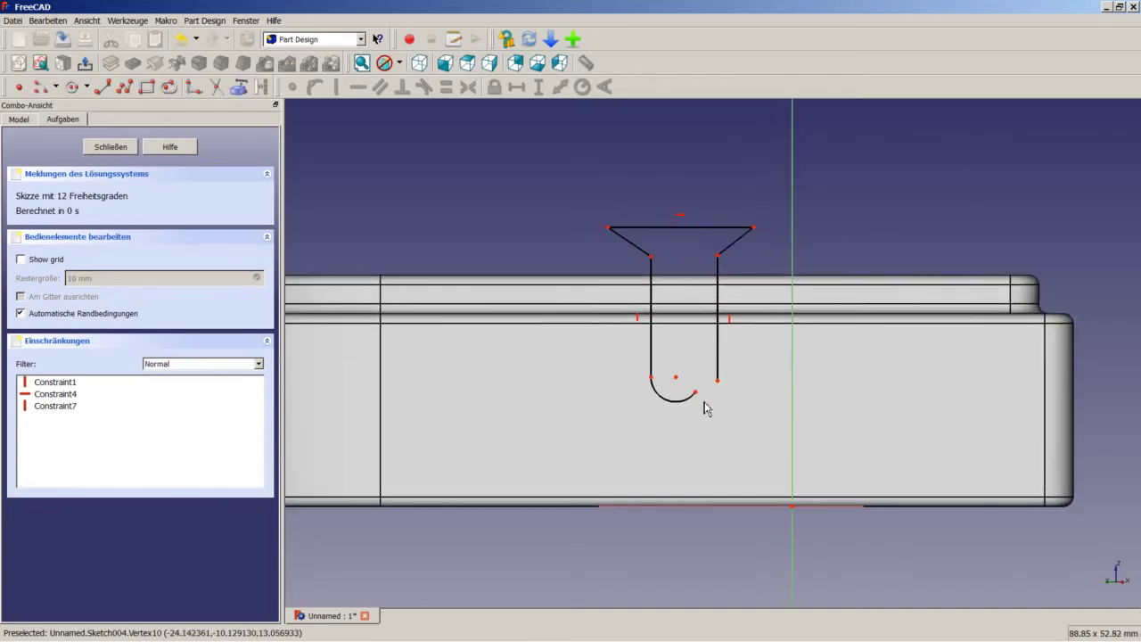
- Join the bottom arc to the right side and make it tangent to both slot sides
left_click(697, 394)
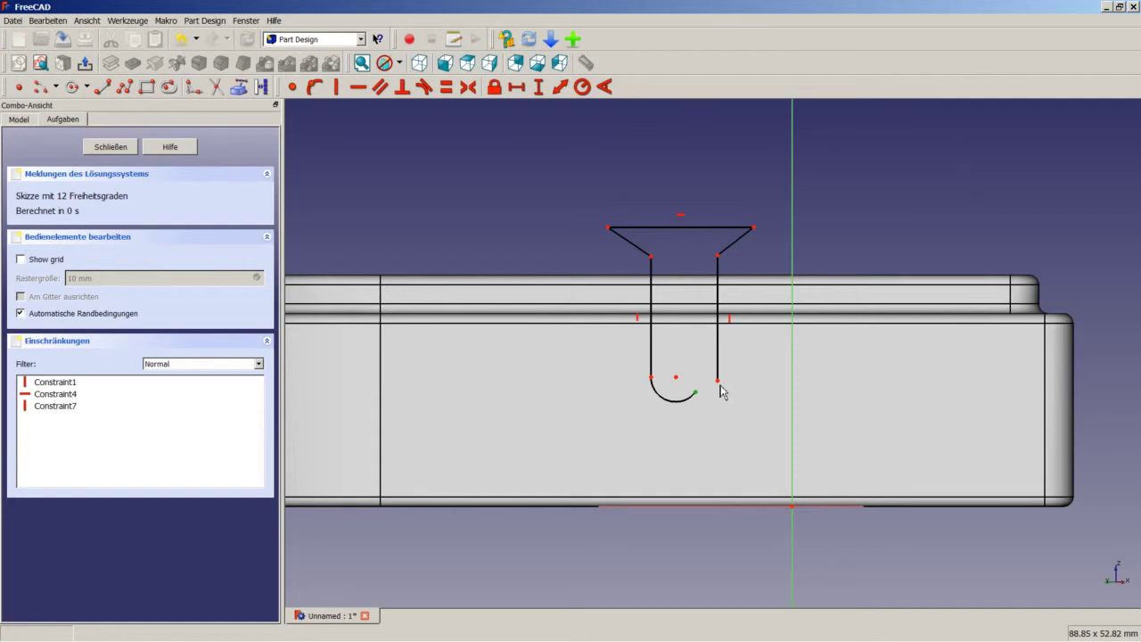
left_click(718, 382)
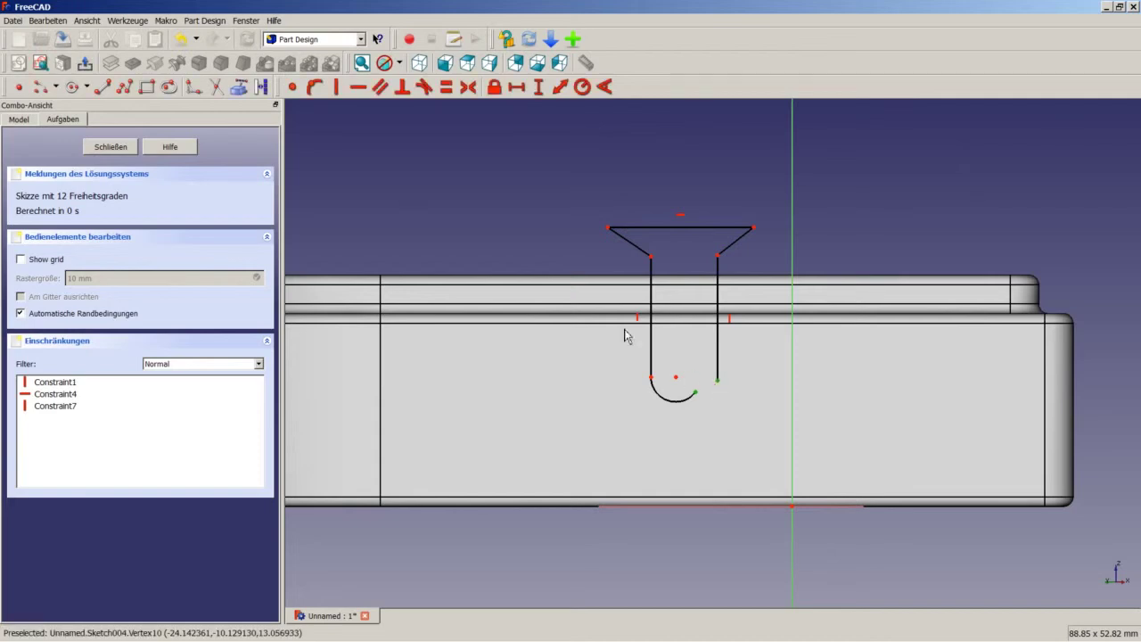
left_click(293, 87)
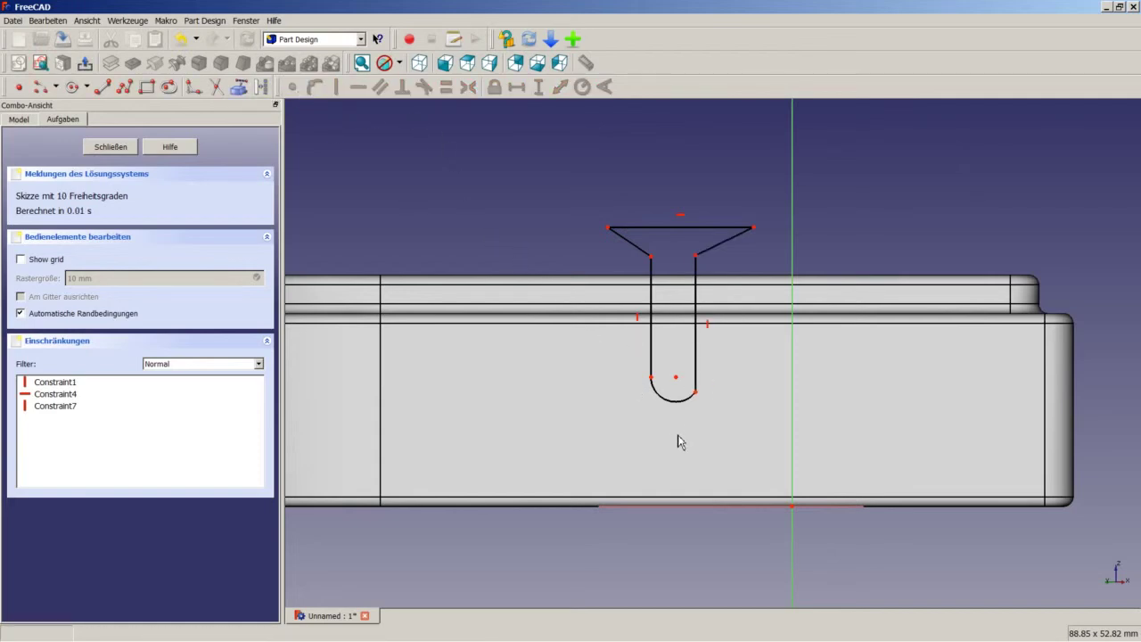
left_click(686, 399)
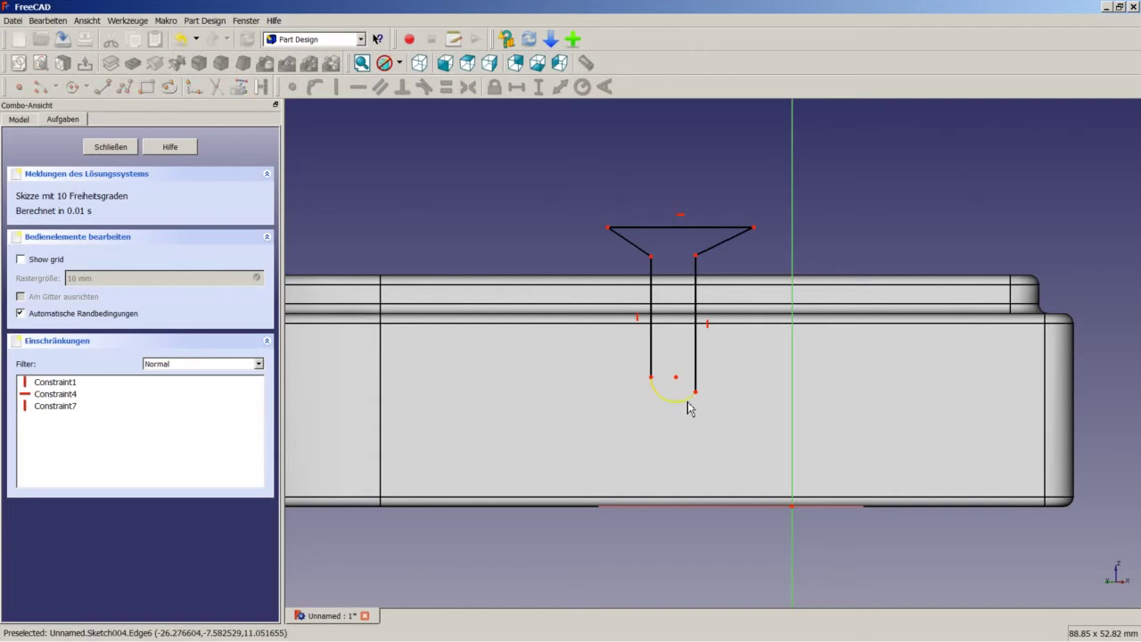
left_click(697, 383)
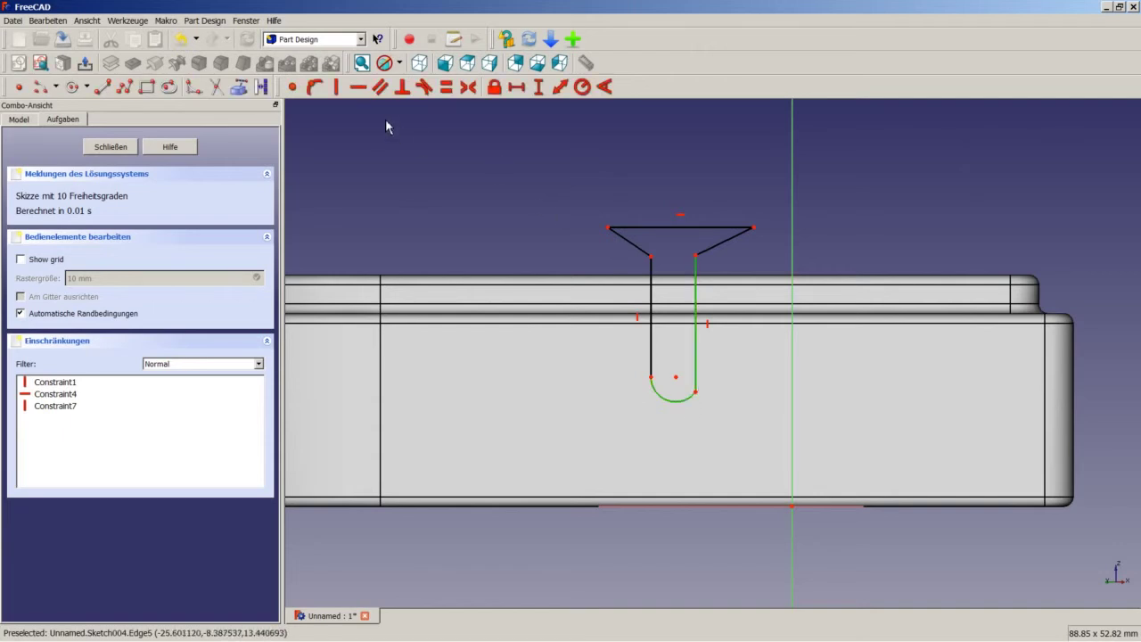
left_click(426, 88)
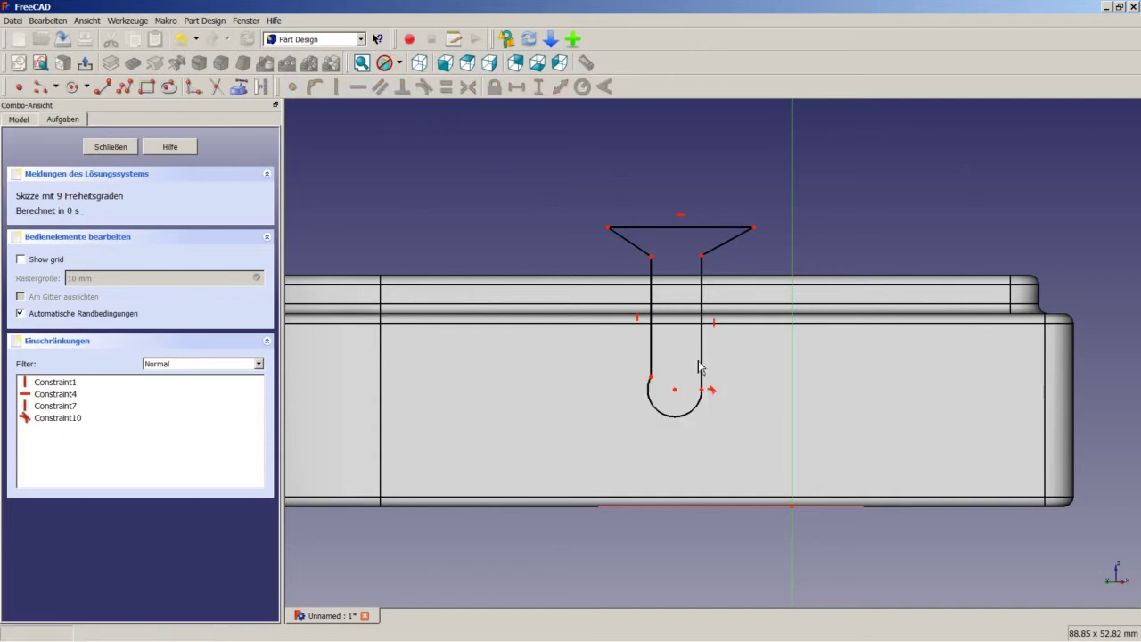
left_click(663, 415)
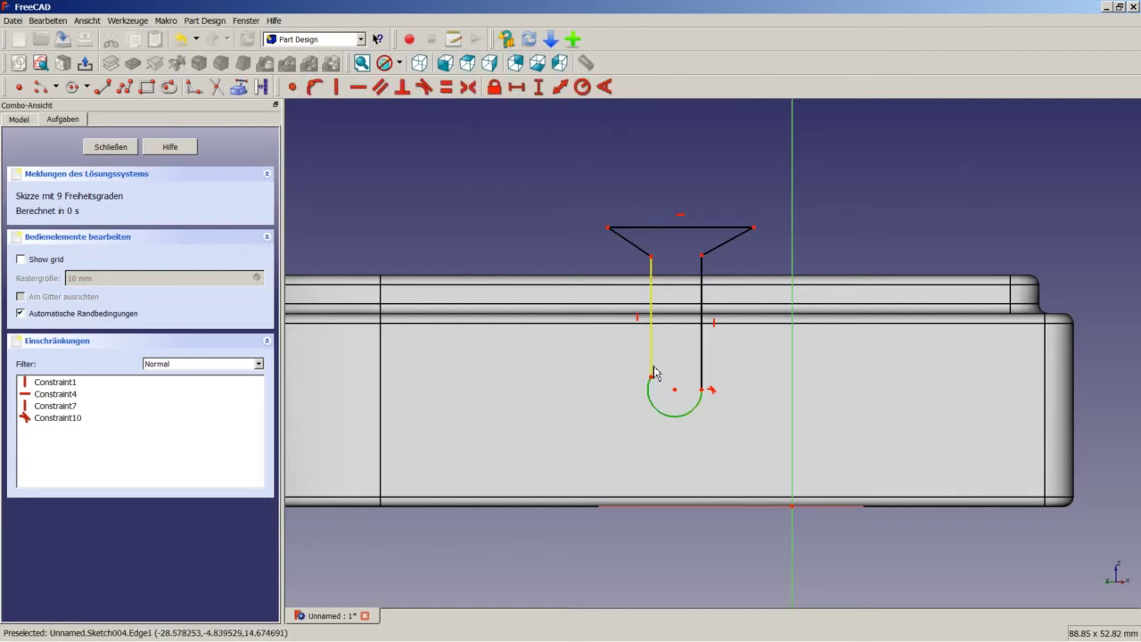
left_click(652, 370)
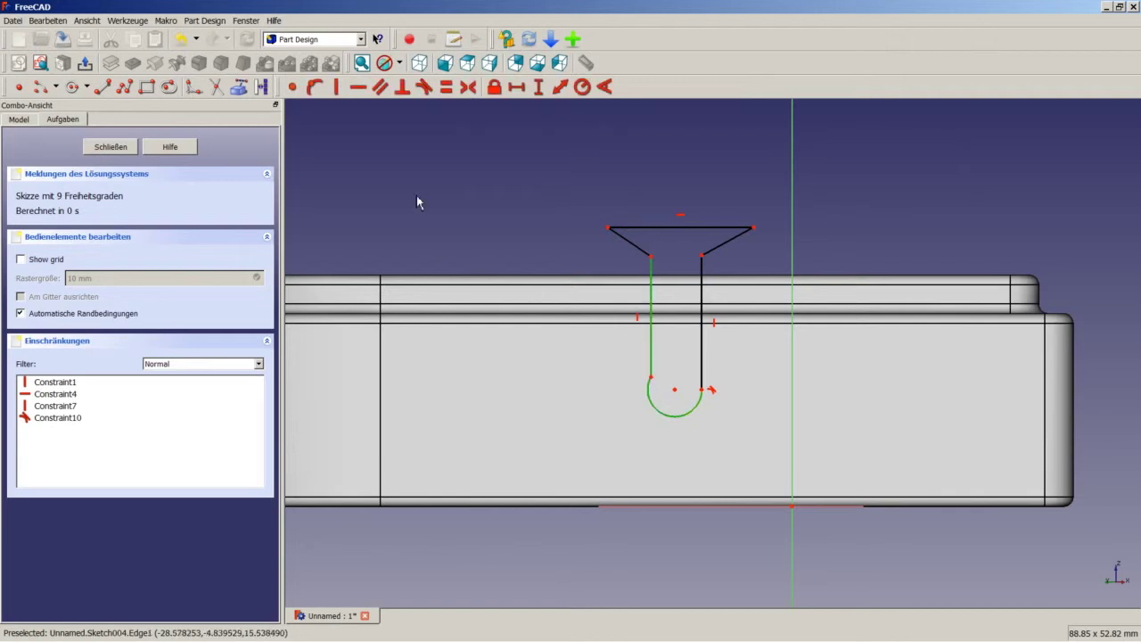
left_click(424, 86)
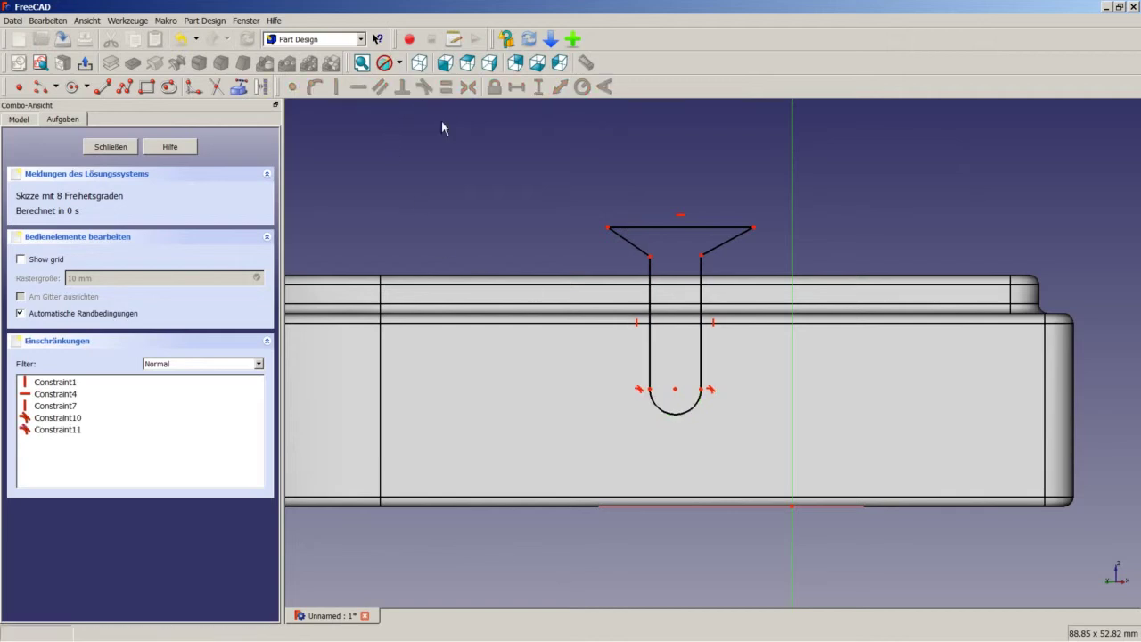
- Make the countersink flanks equal and set both at 45° to the top line
left_click(727, 241)
left_click(640, 251)
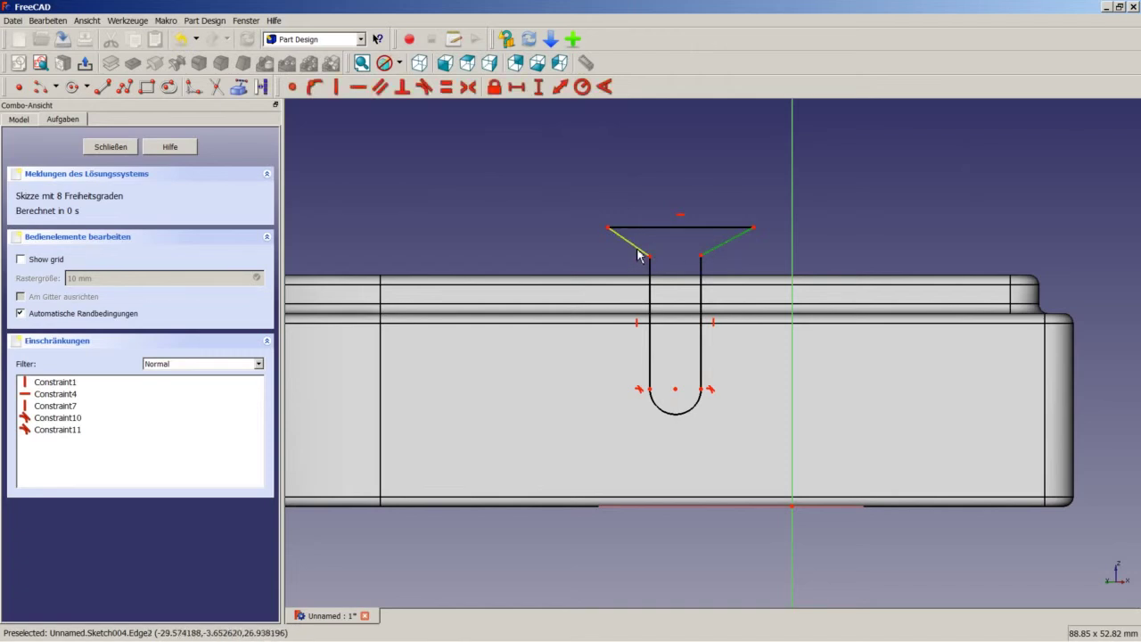
left_click(446, 86)
left_click(729, 241)
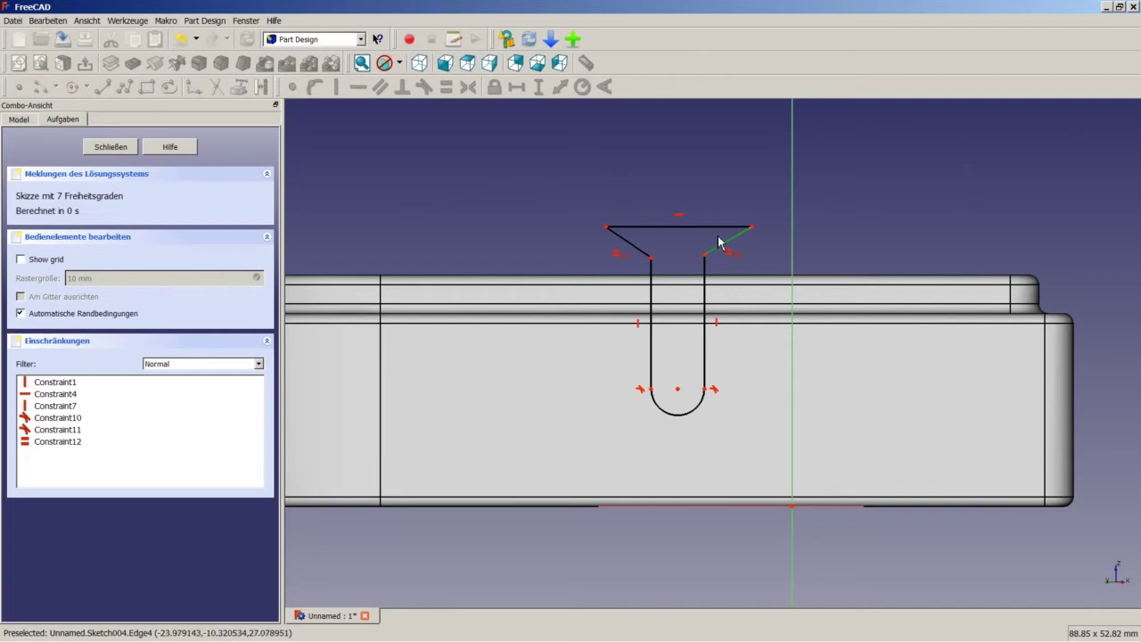
left_click(721, 228)
left_click(604, 86)
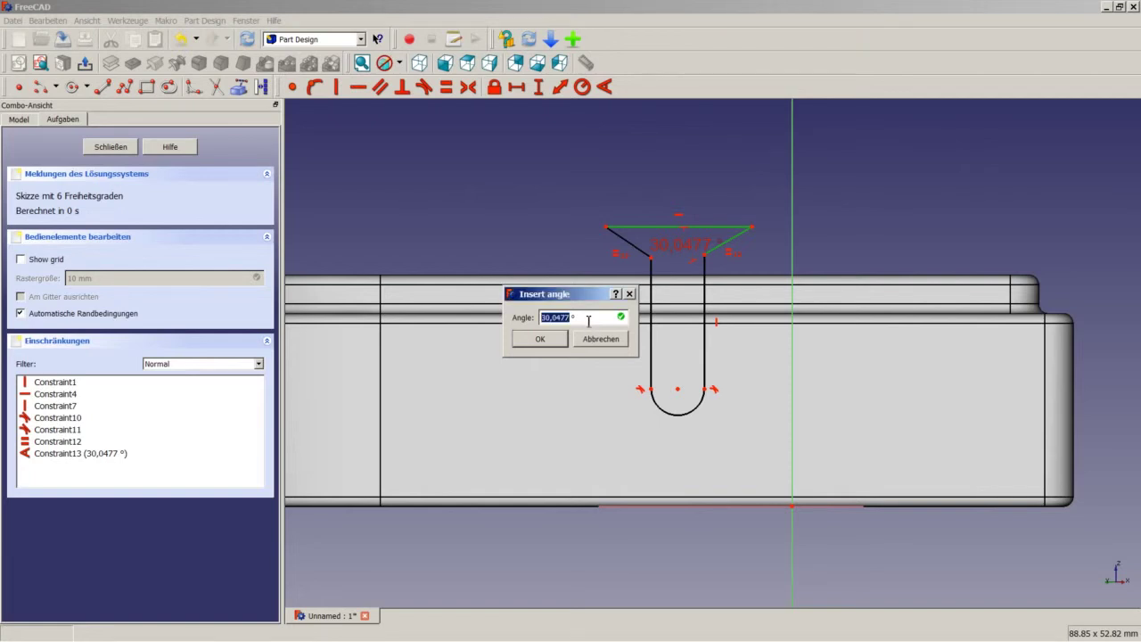
type("45")
key("Return")
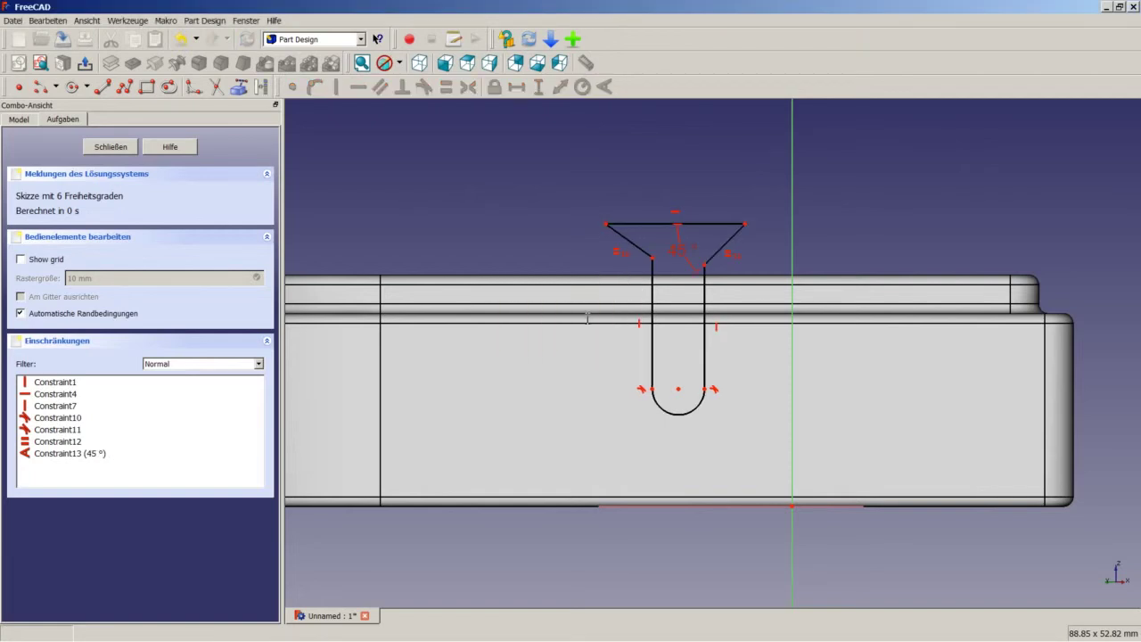
left_click(639, 249)
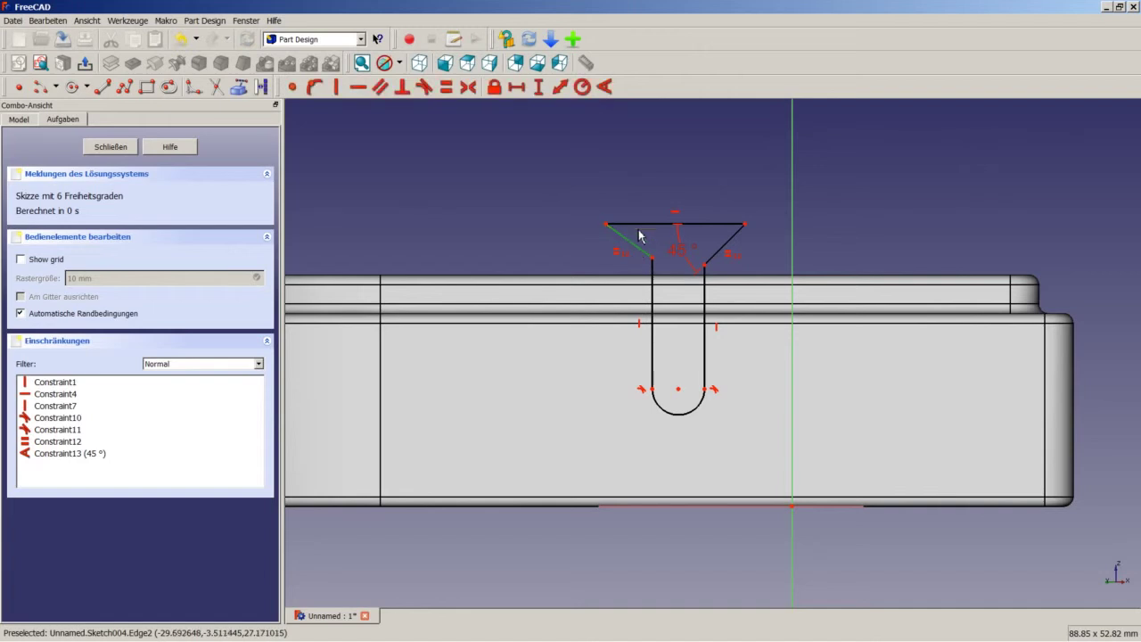
left_click(638, 224)
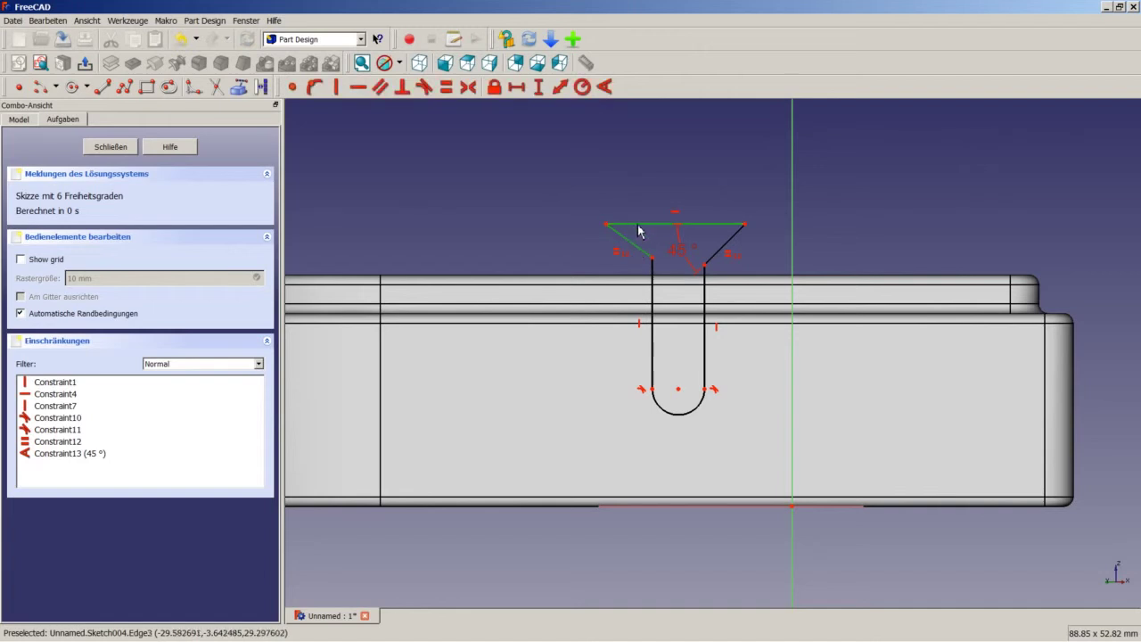
left_click(603, 87)
type("45")
key("Return")
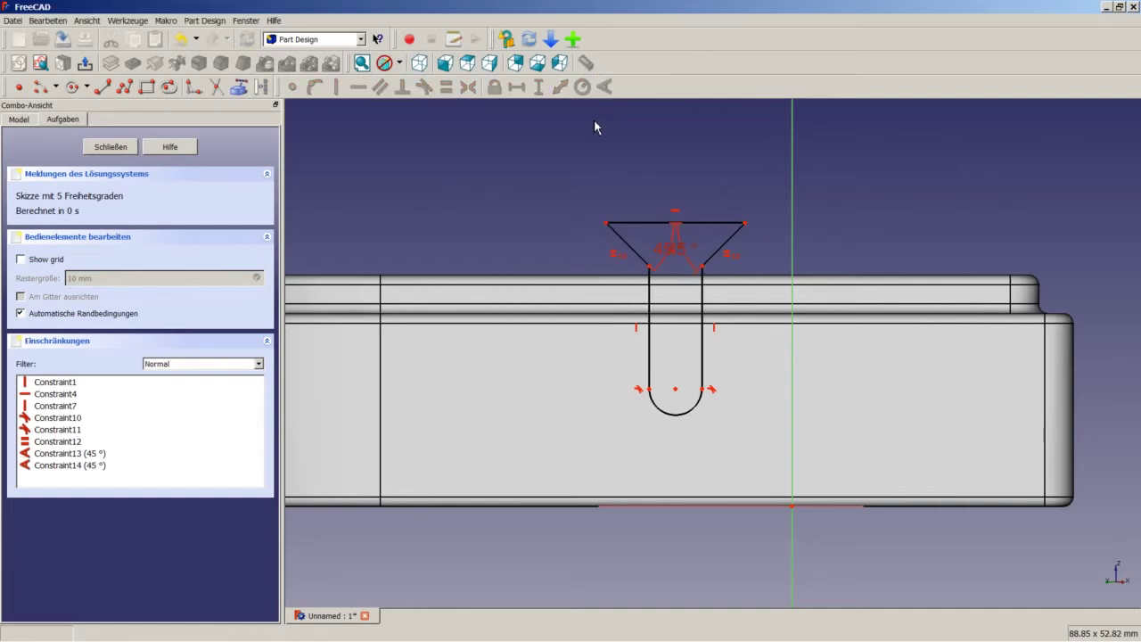
- Fix the slot width at 8 mm between the flanks' lower ends
left_click(703, 267)
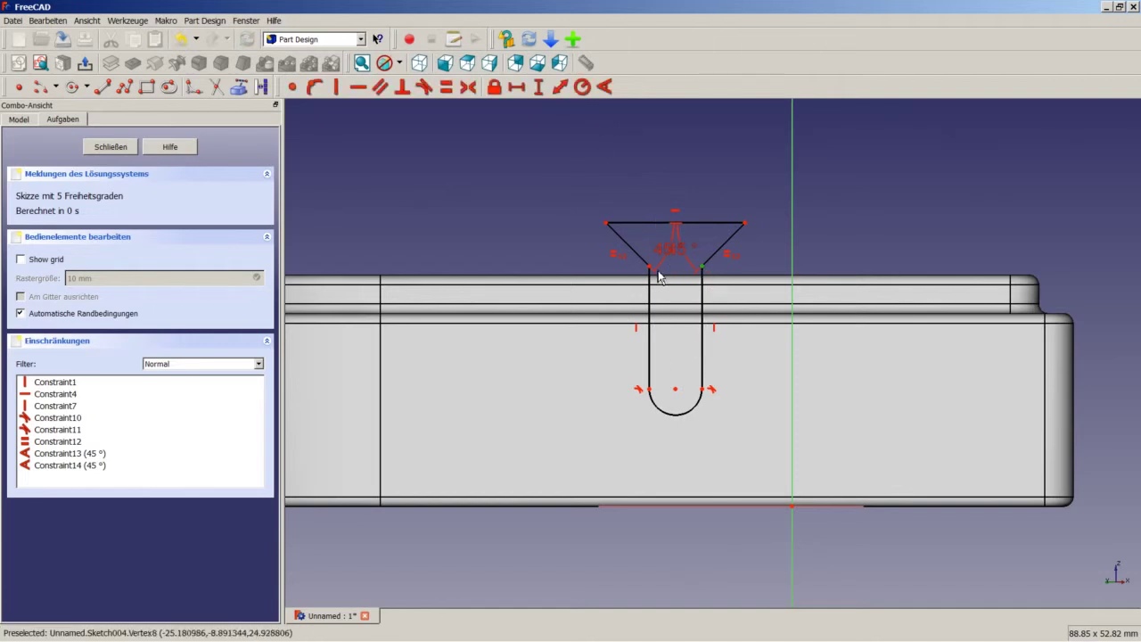
left_click(650, 266)
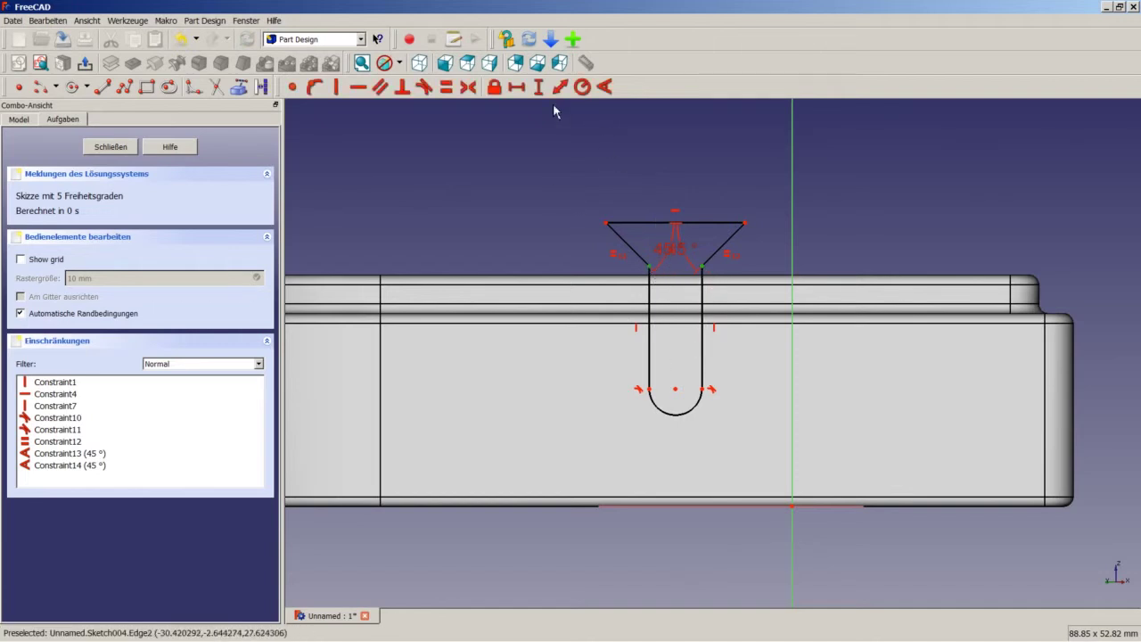
left_click(516, 87)
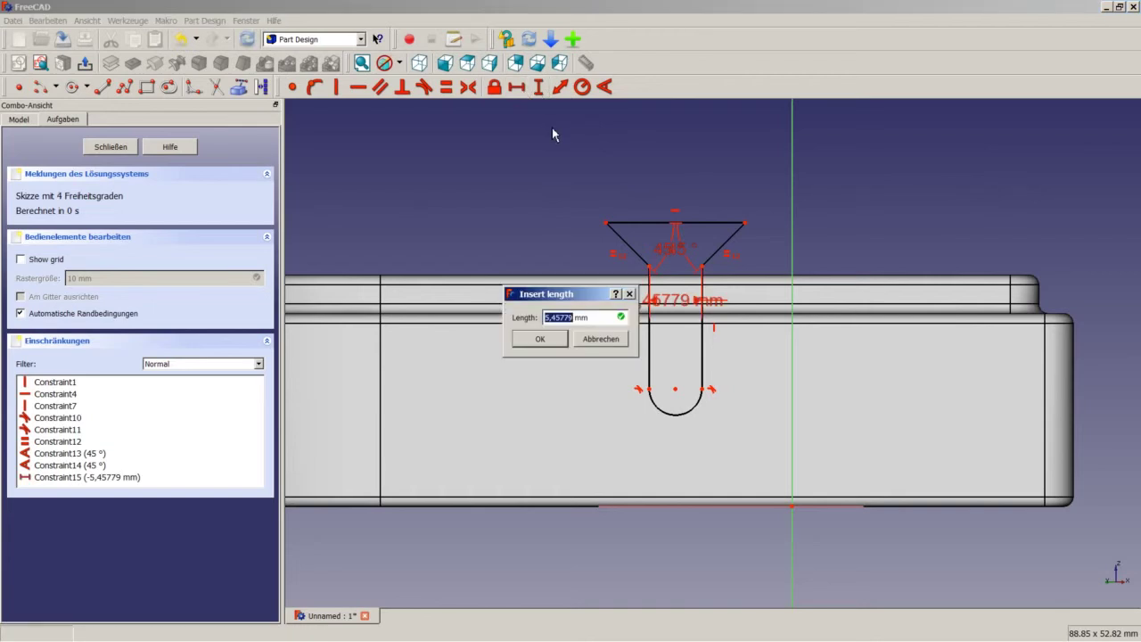
type("8")
key("Return")
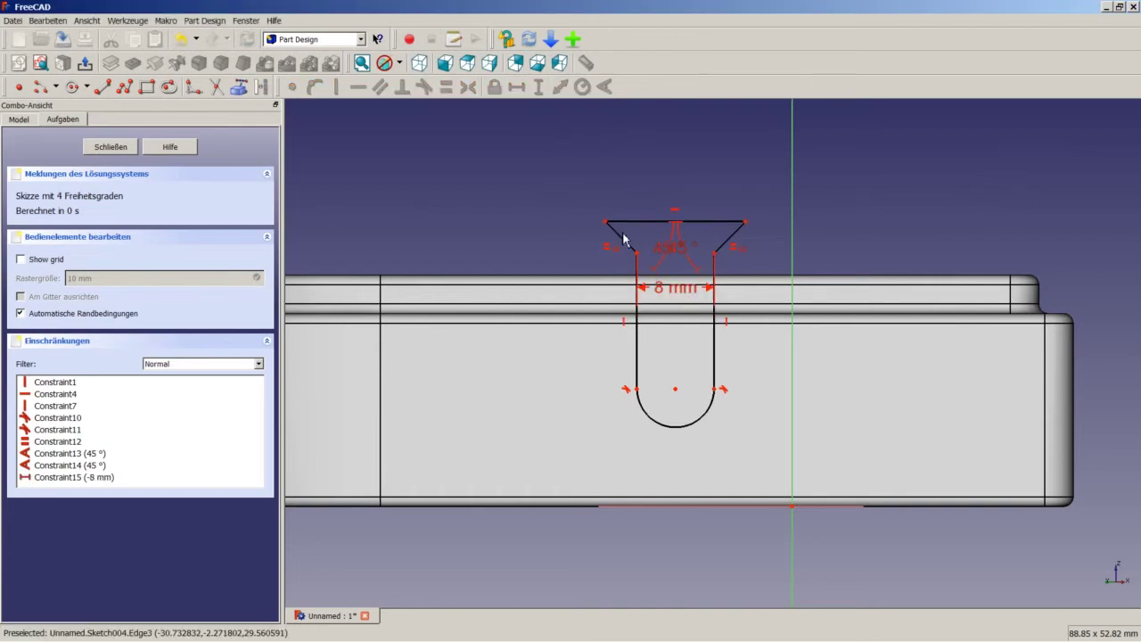
- Set the 8 mm slot depth from arc centre to top, and reference the tray's top edge
left_click(677, 391)
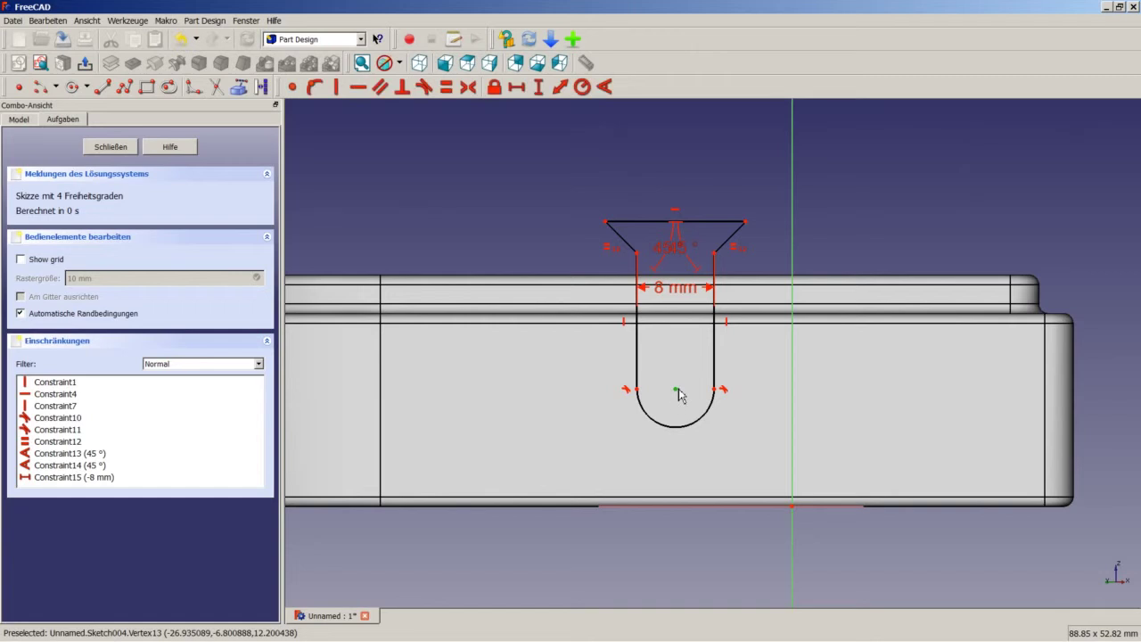
left_click(704, 222, "ctrl")
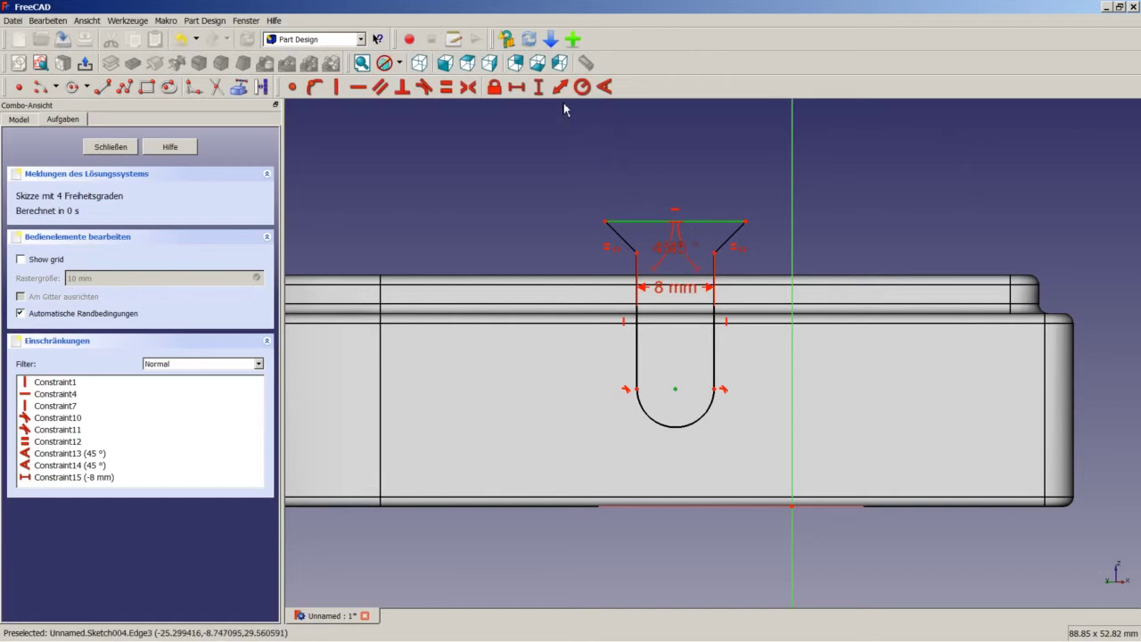
left_click(538, 86)
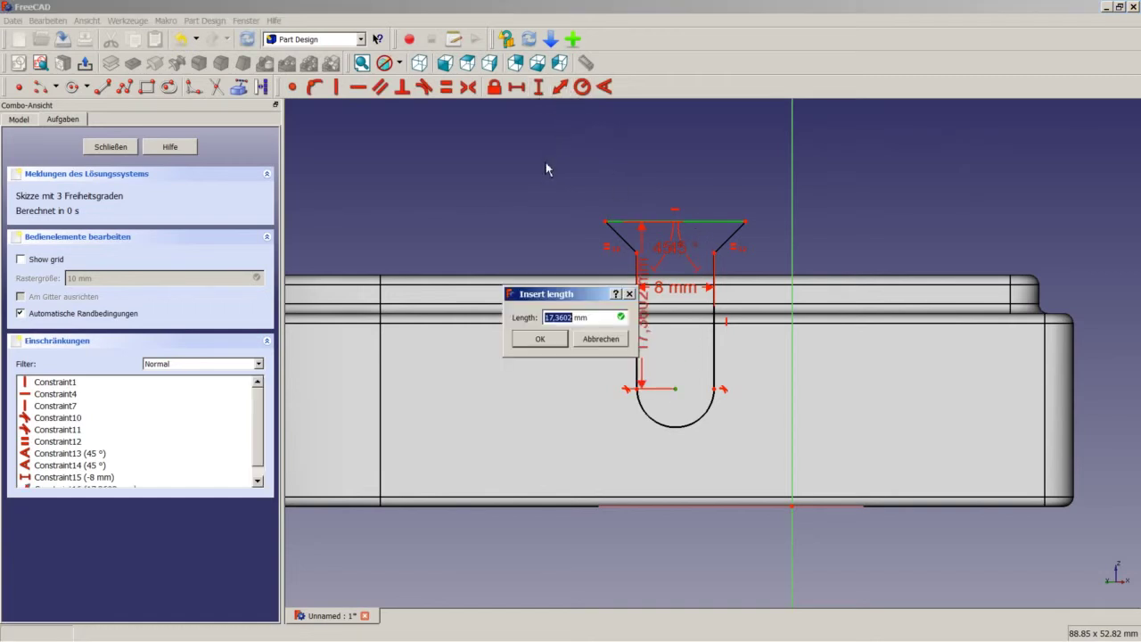
type("8")
key("Return")
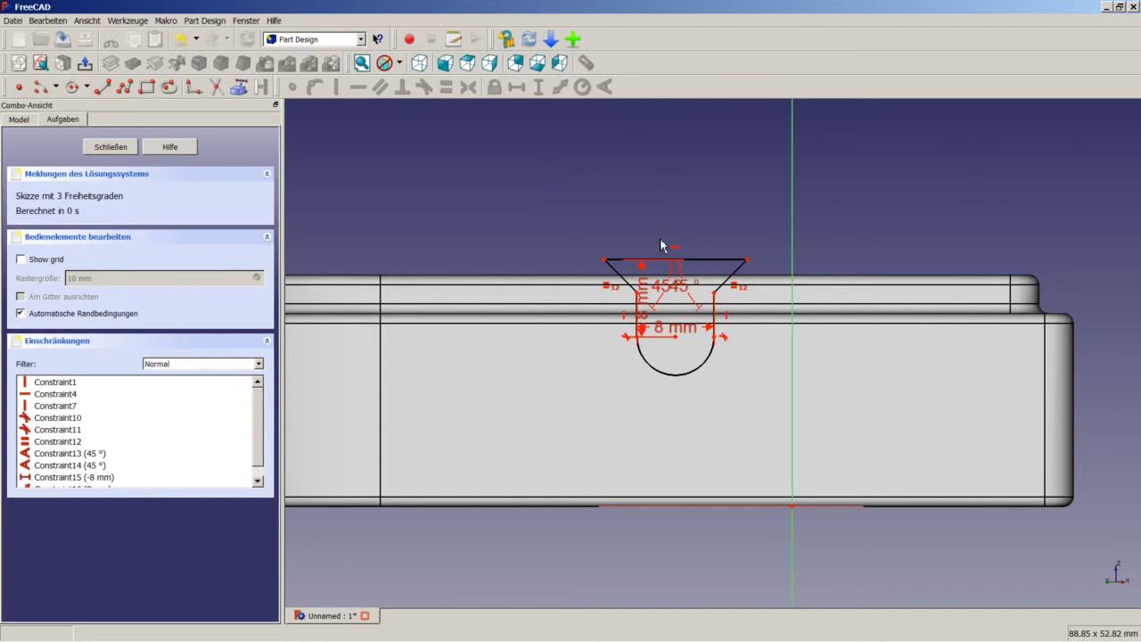
left_click_drag(642, 299, 564, 312)
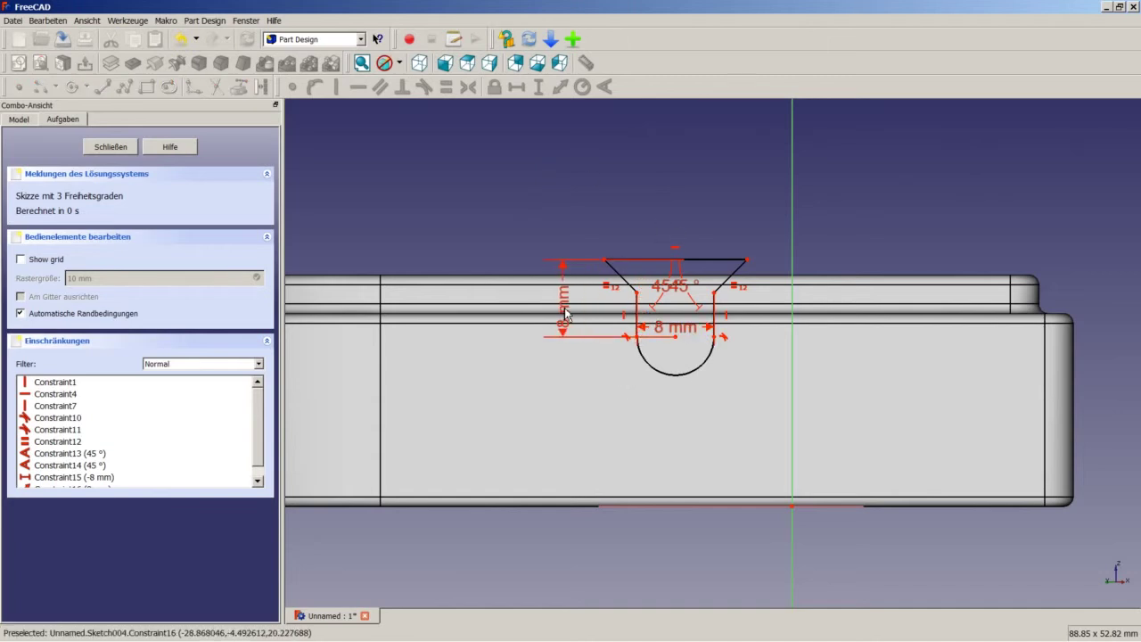
key("x")
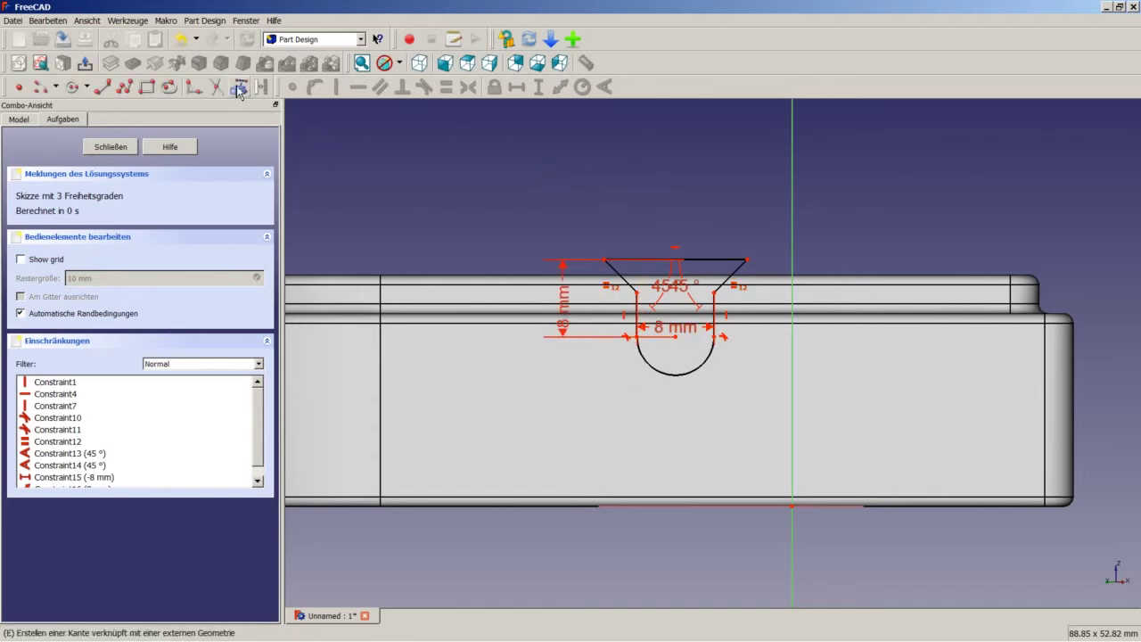
left_click(440, 274)
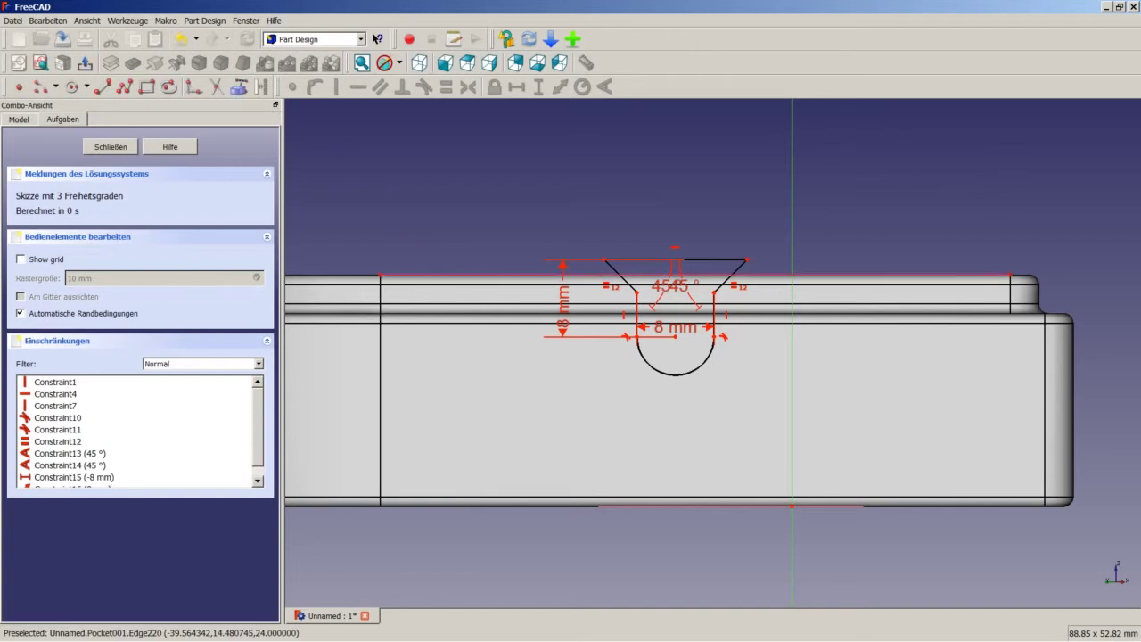
- Put the countersink top on the tray's top edge and offset the slot 10 mm from the axis
right_click(609, 265)
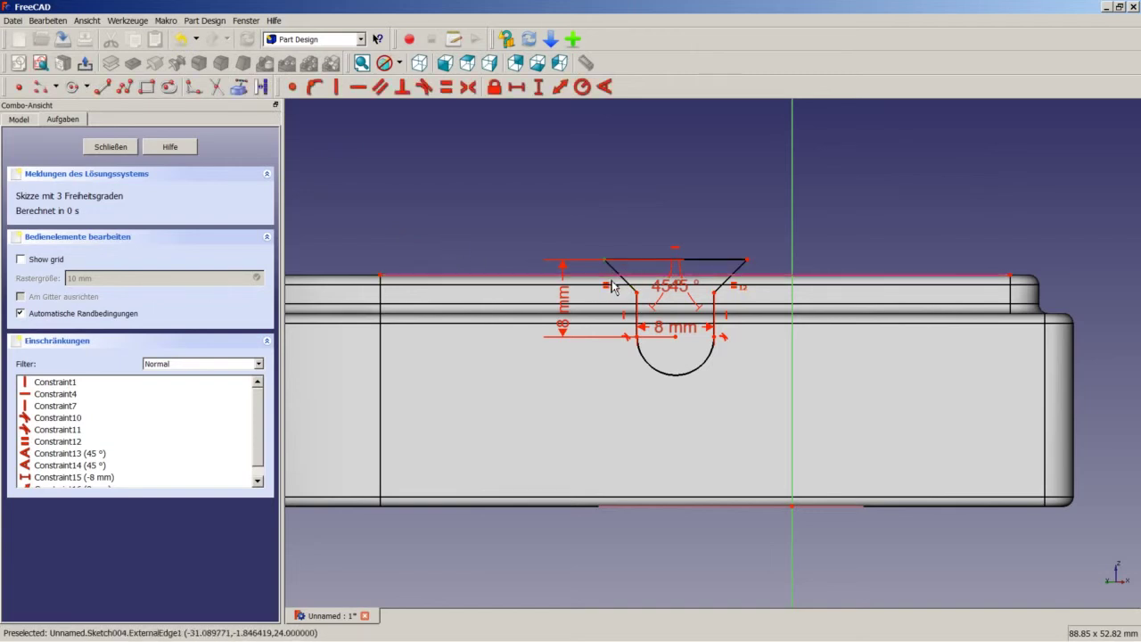
left_click(509, 275)
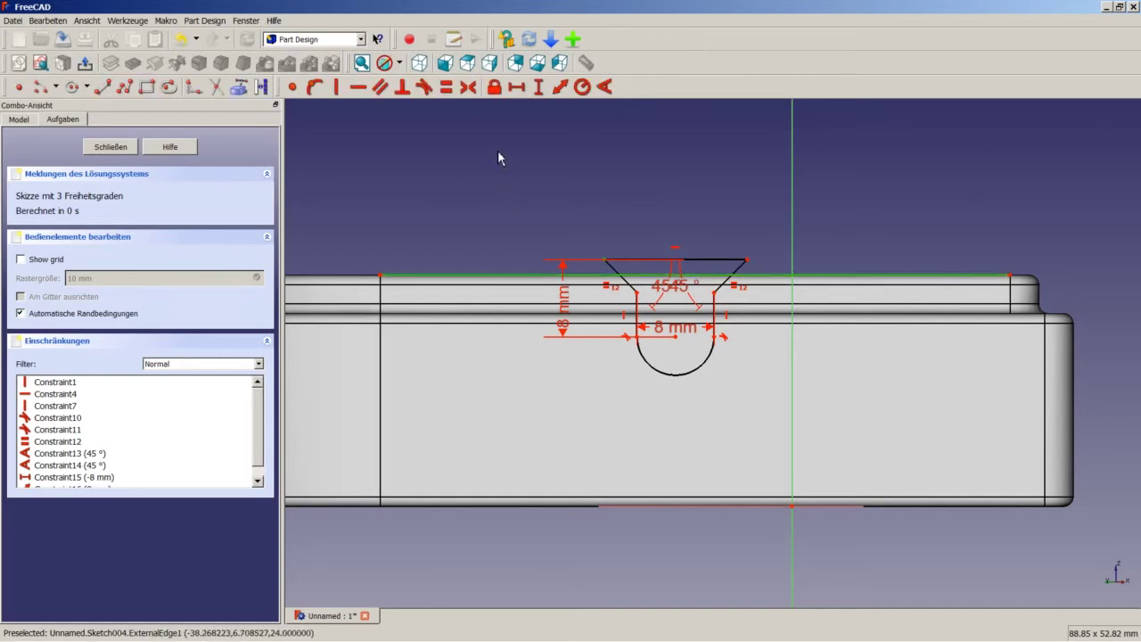
left_click(316, 88)
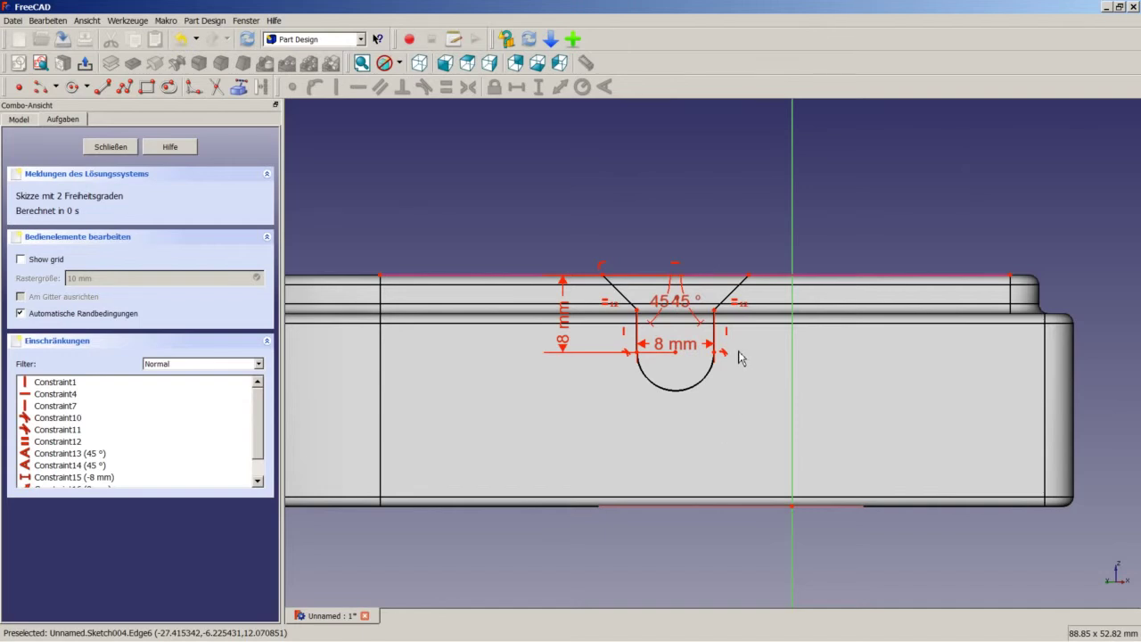
left_click(677, 354)
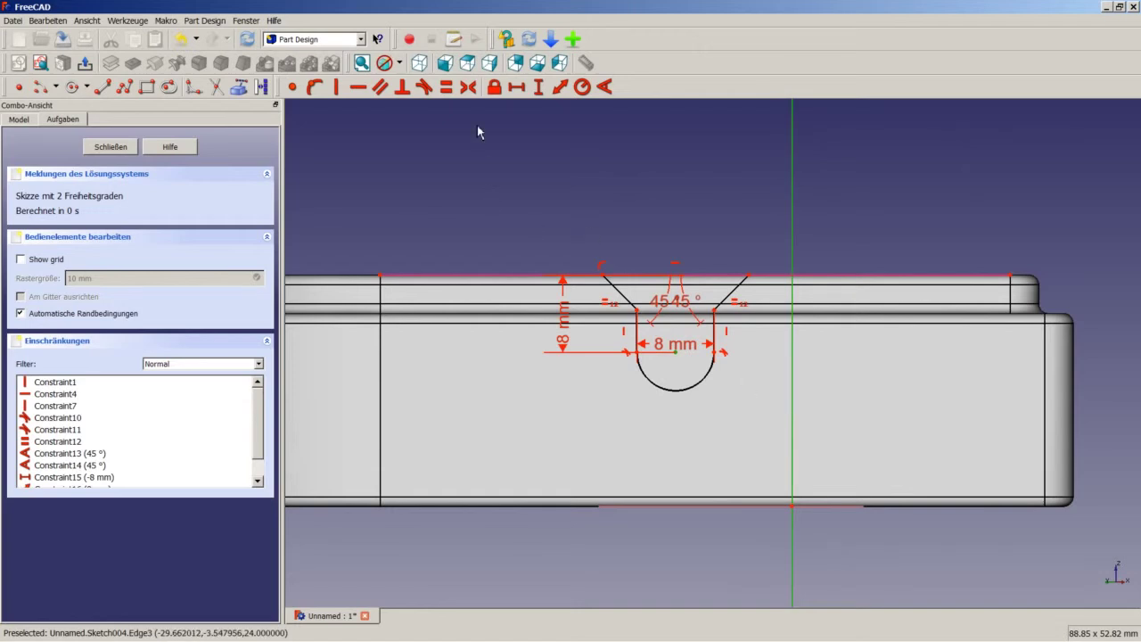
left_click(516, 87)
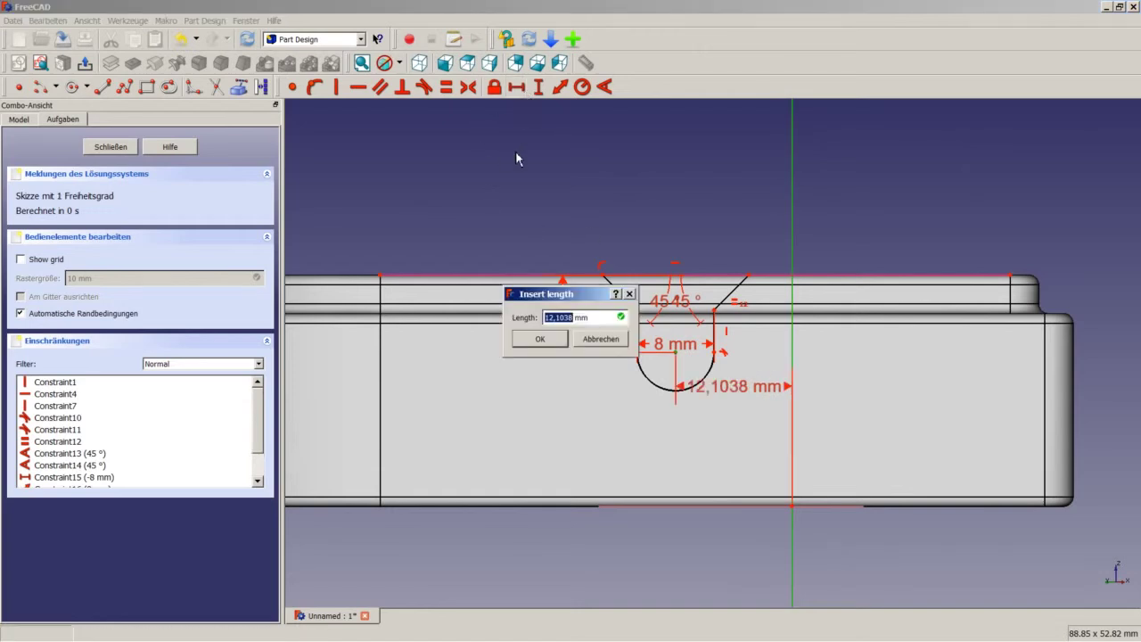
type("10")
key("Return")
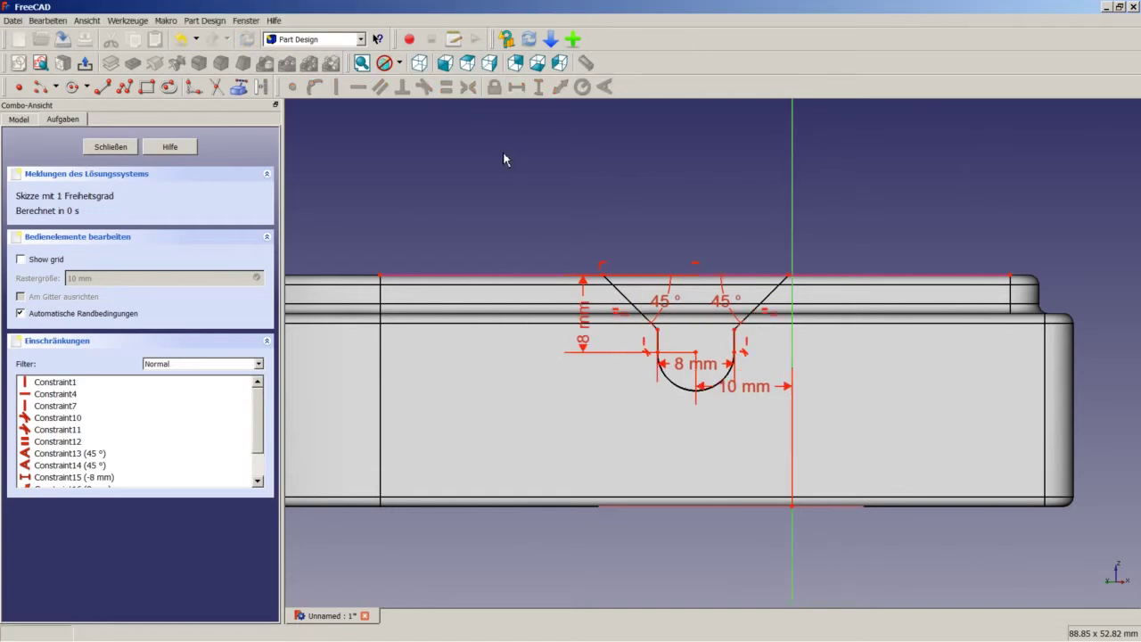
- Give the left countersink flank a 2 mm vertical height
left_click(616, 296)
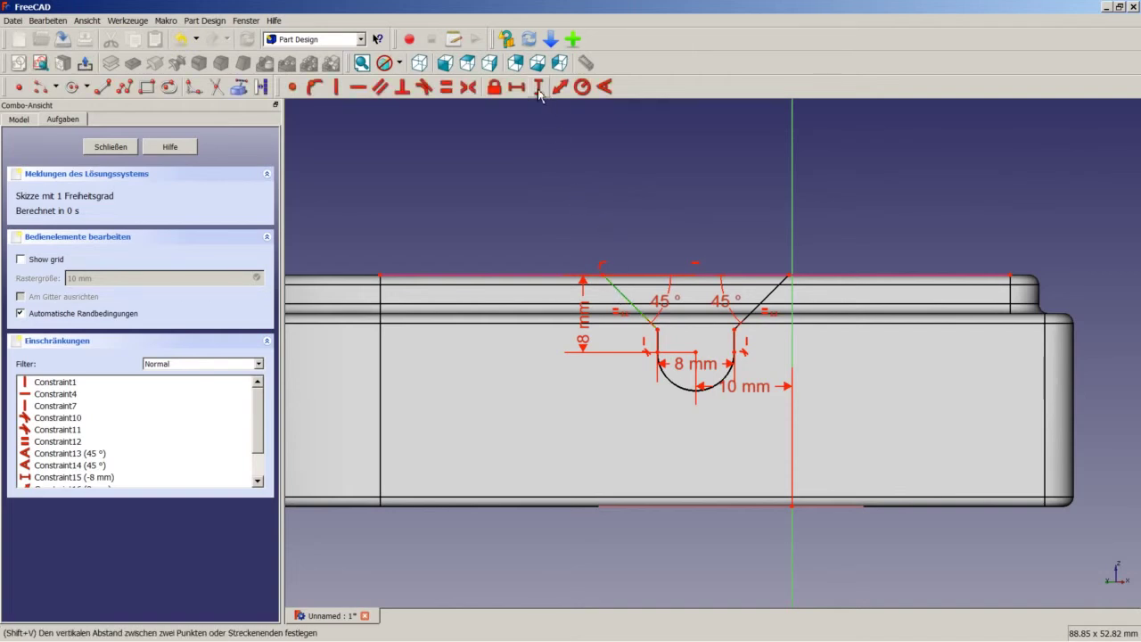
left_click(538, 88)
type("2")
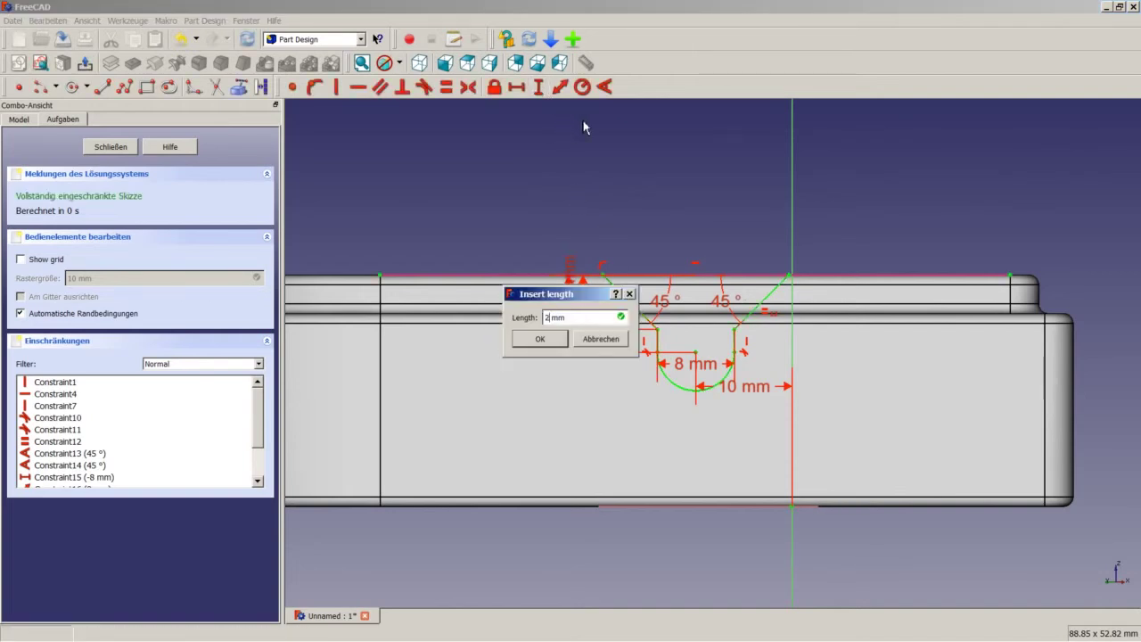
key("Return")
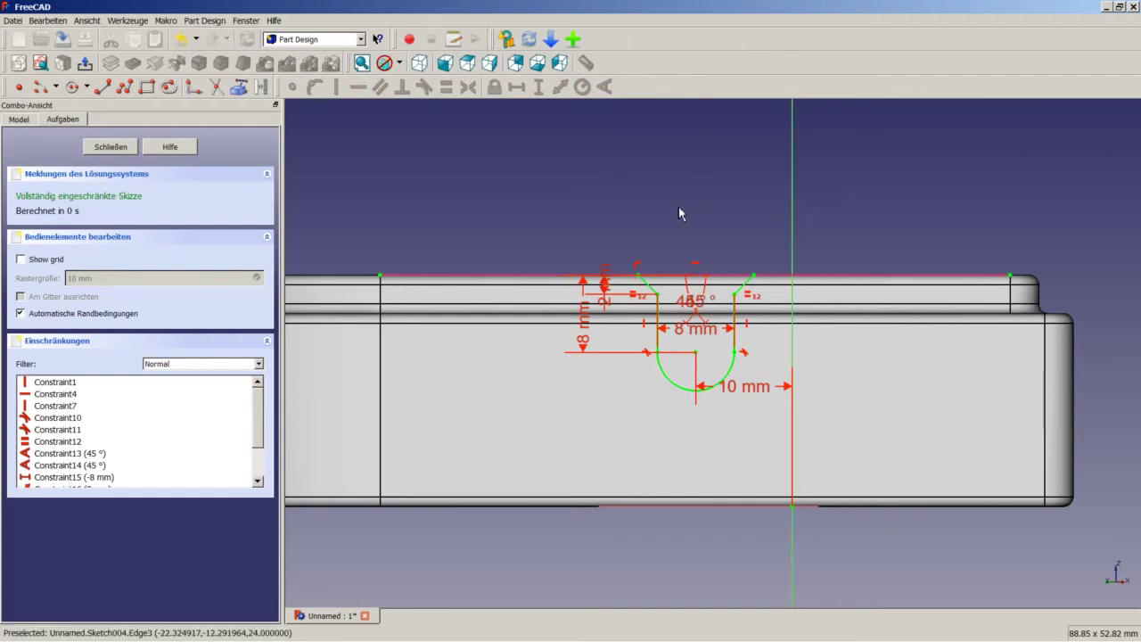
- Close Sketch004 and pocket it with depth type 'Zur Ersten' as Pocket002
left_click(125, 151)
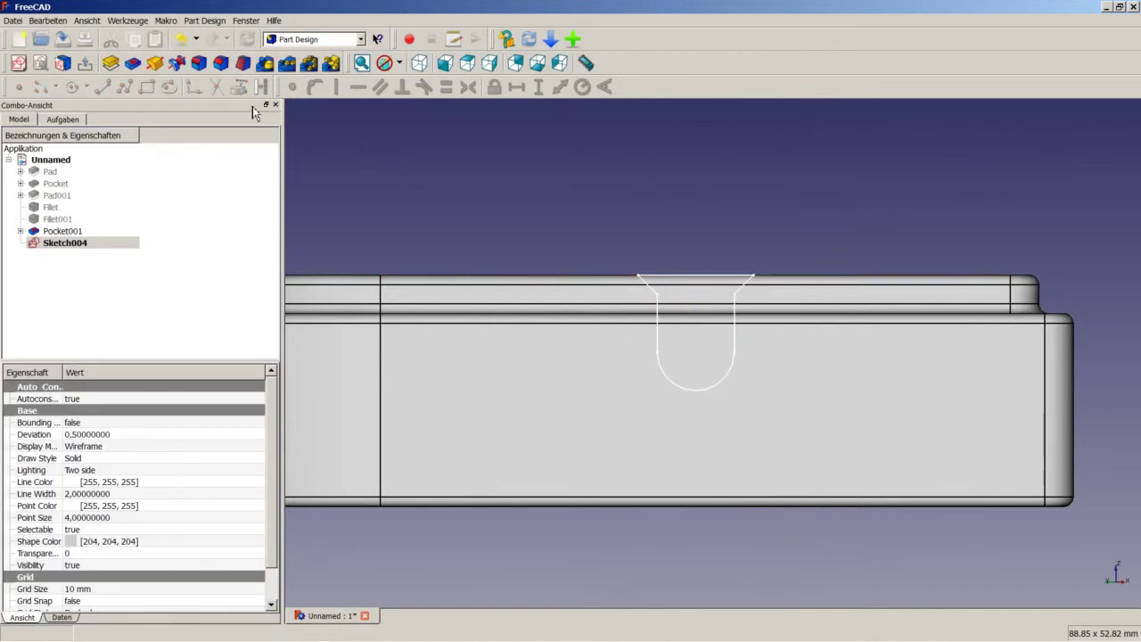
left_click(134, 64)
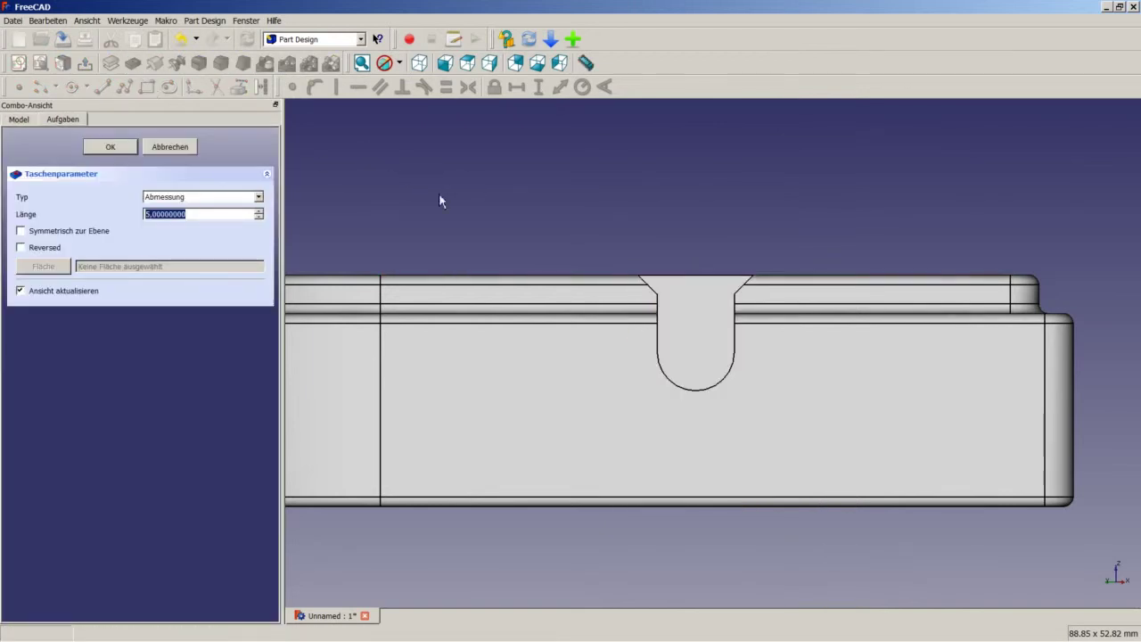
left_click(217, 198)
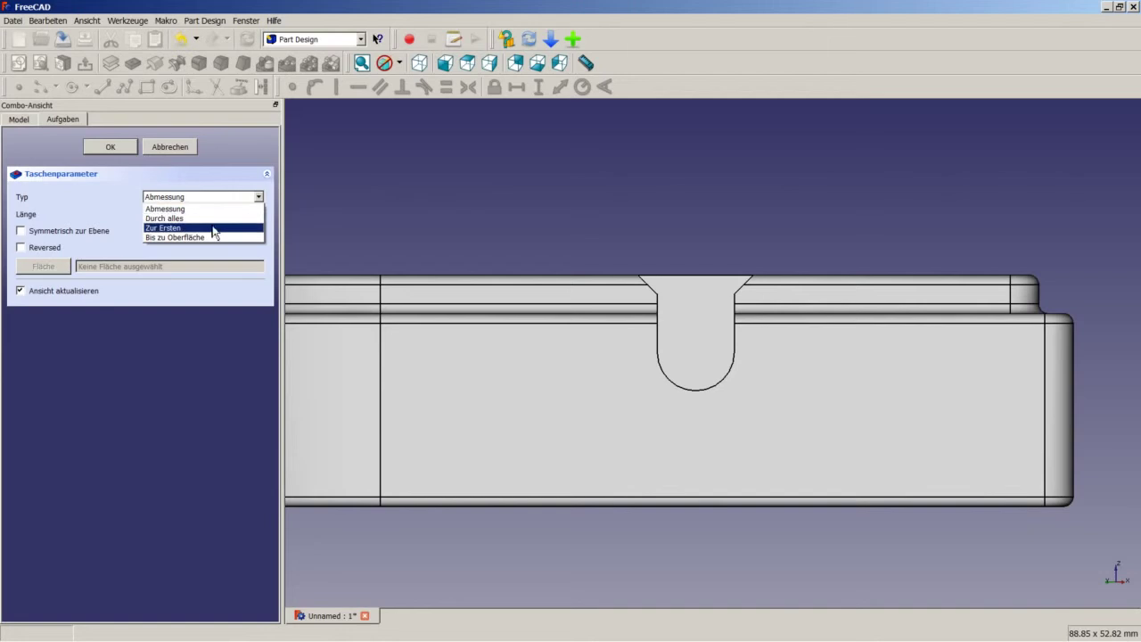
left_click(214, 228)
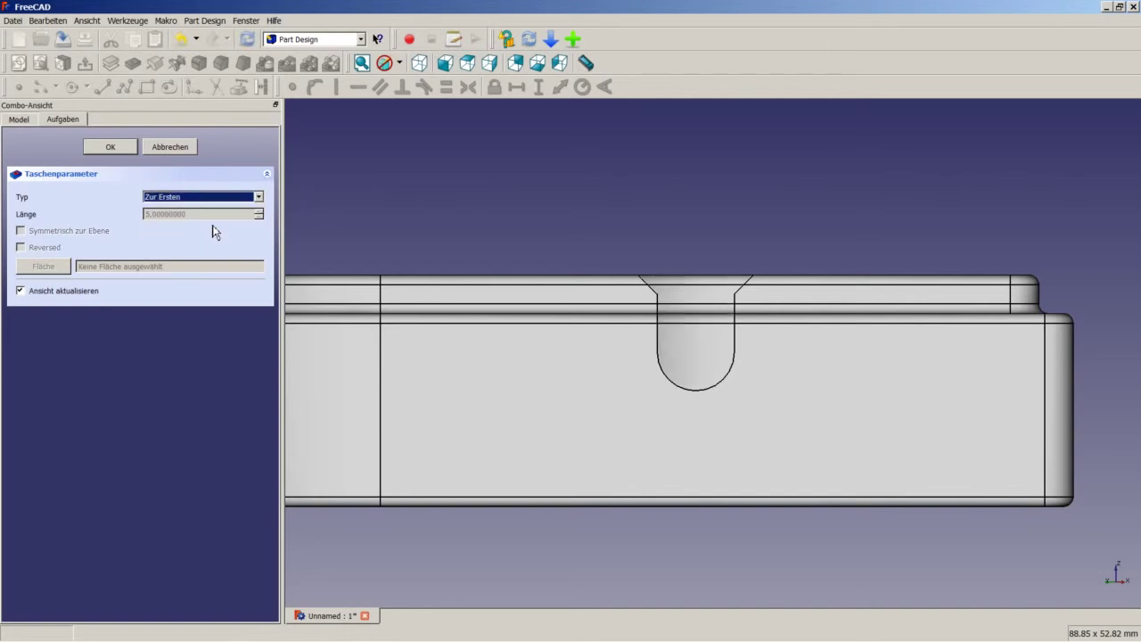
left_click(125, 148)
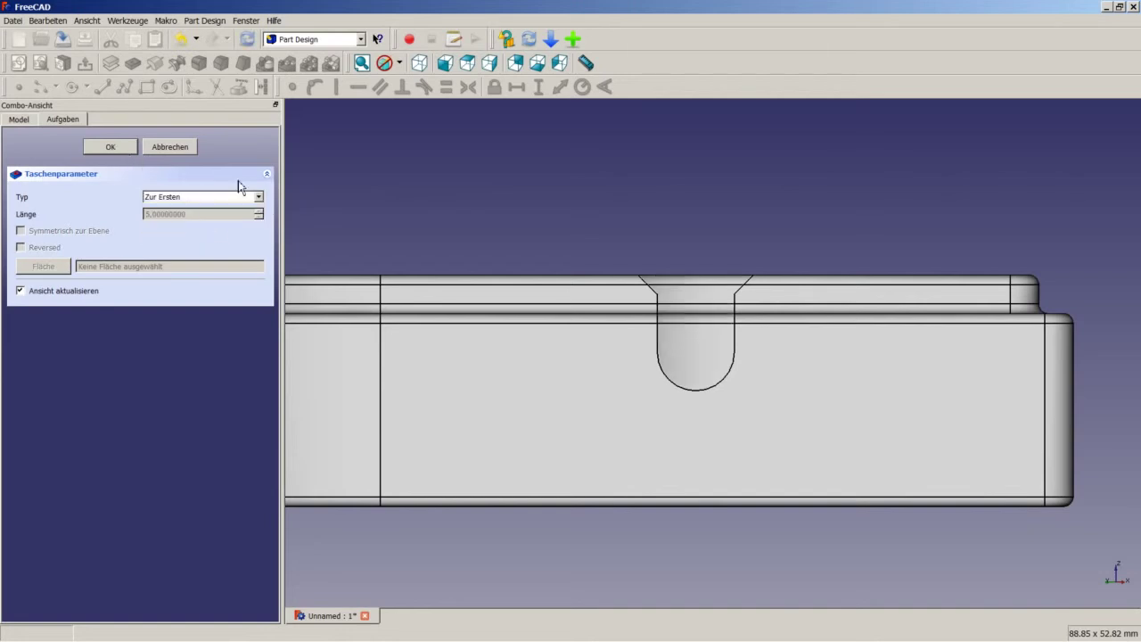
- Orbit to inspect the new side-wall slot, then fit the whole tray in isometric view
middle_click_drag(798, 276, 750, 355)
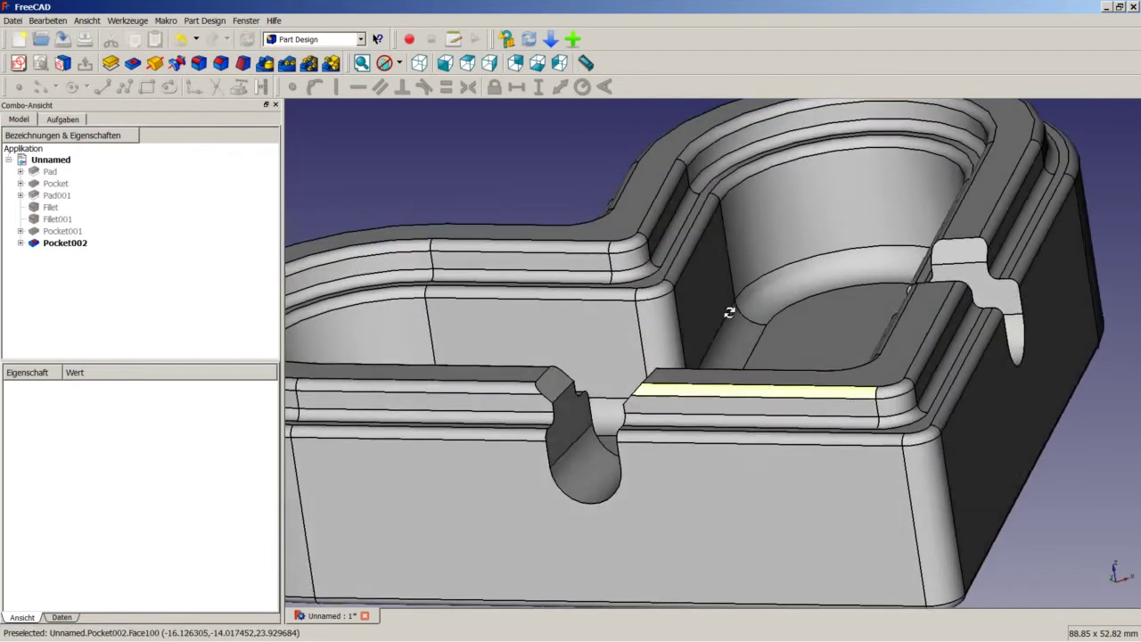
scroll(764, 382, "up", 5)
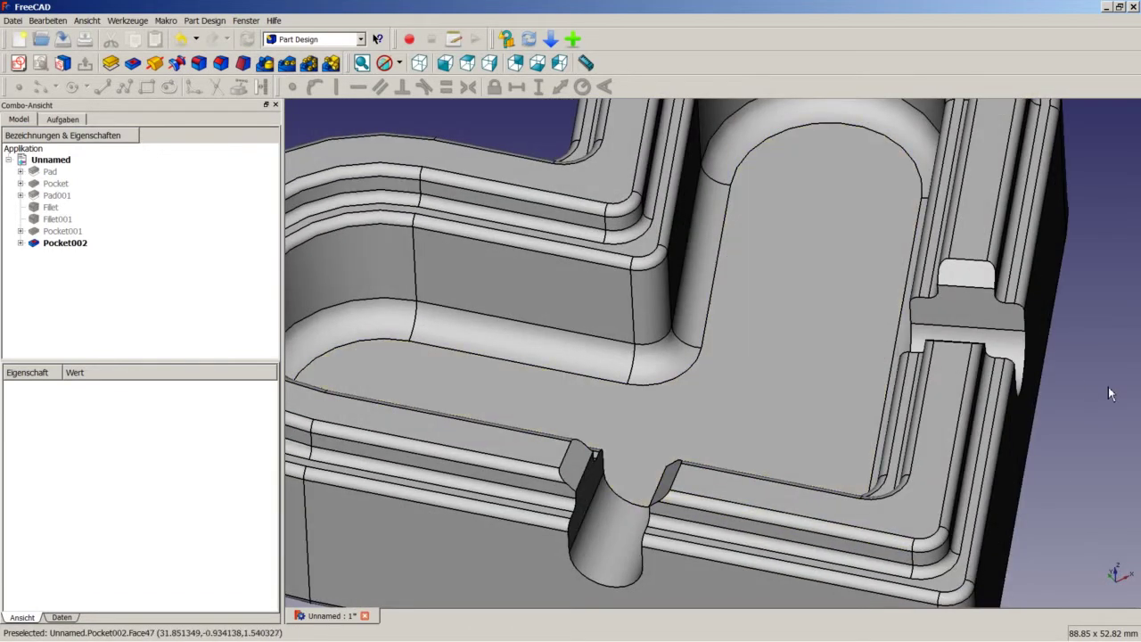
right_click(1076, 379)
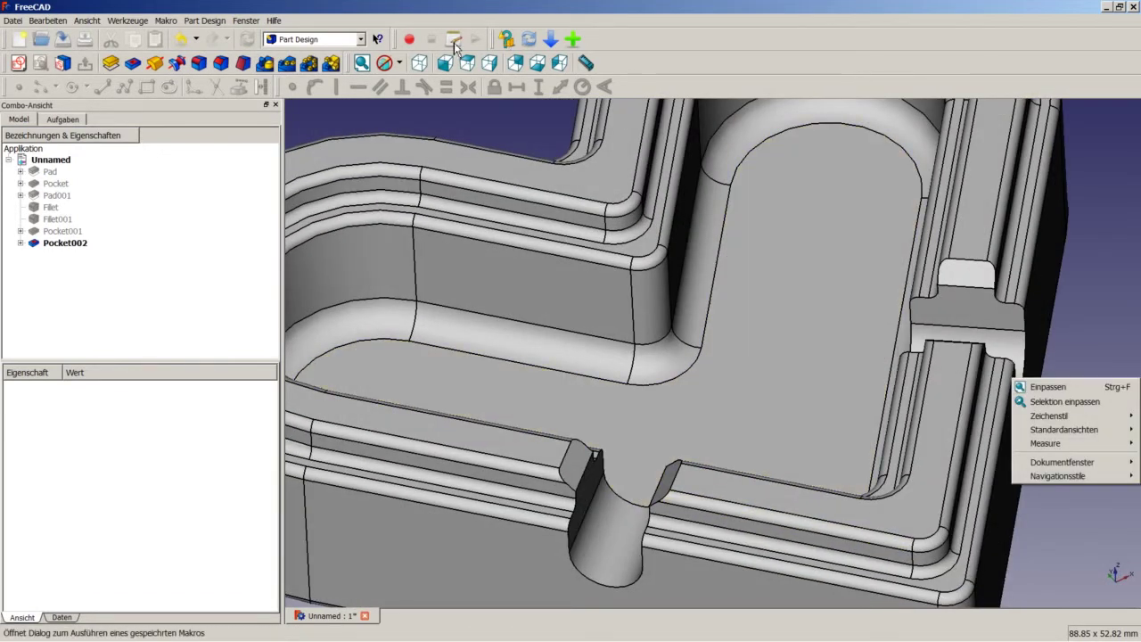
left_click(421, 71)
left_click(421, 70)
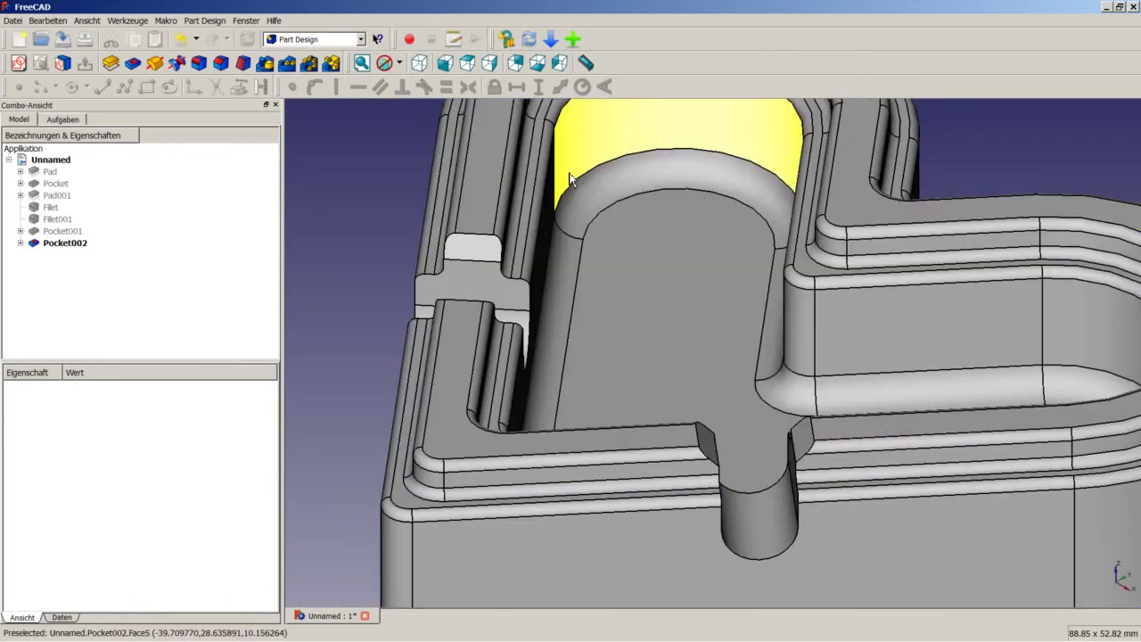
right_click(355, 230)
left_click(384, 236)
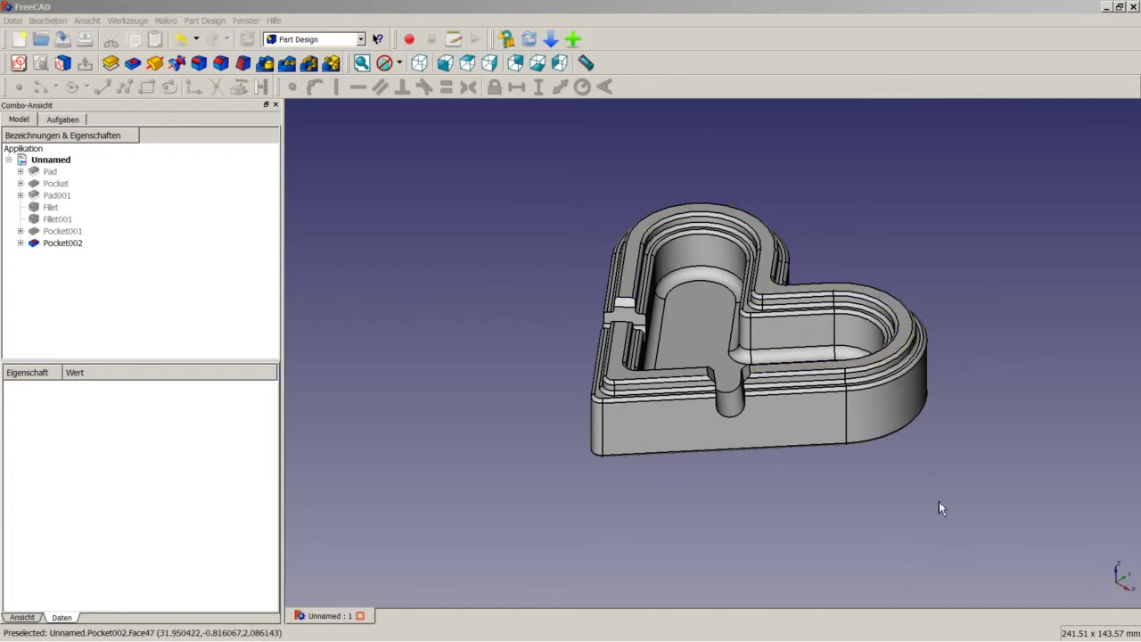
- Switch the display style to Drahtgitter (wireframe) and start a new sketch on the XZ plane
left_click(852, 517)
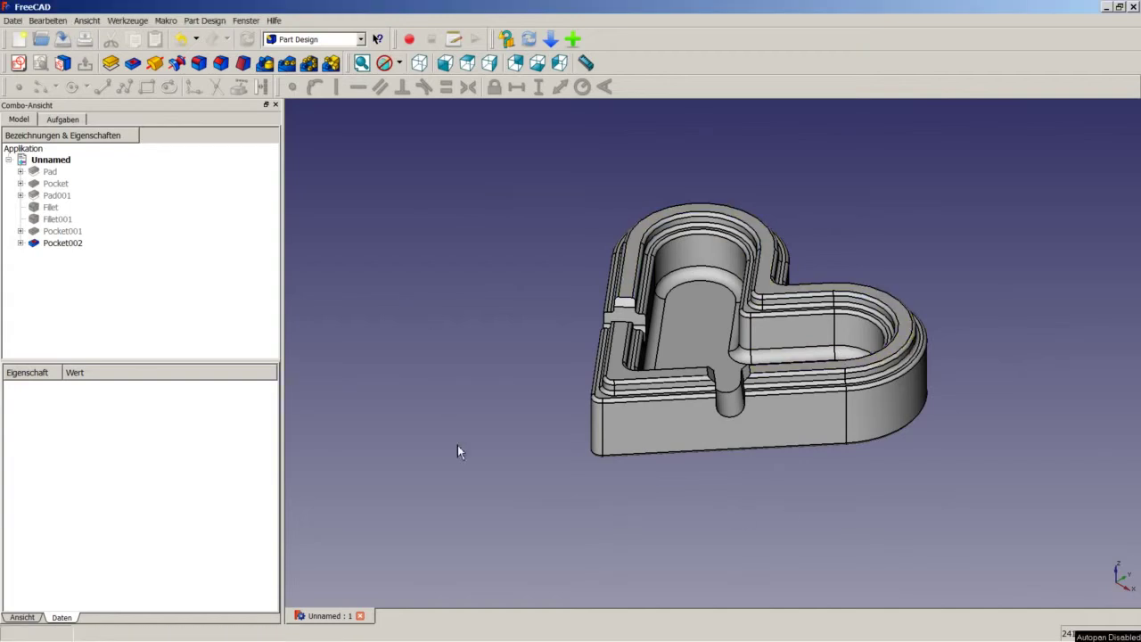
left_click(401, 66)
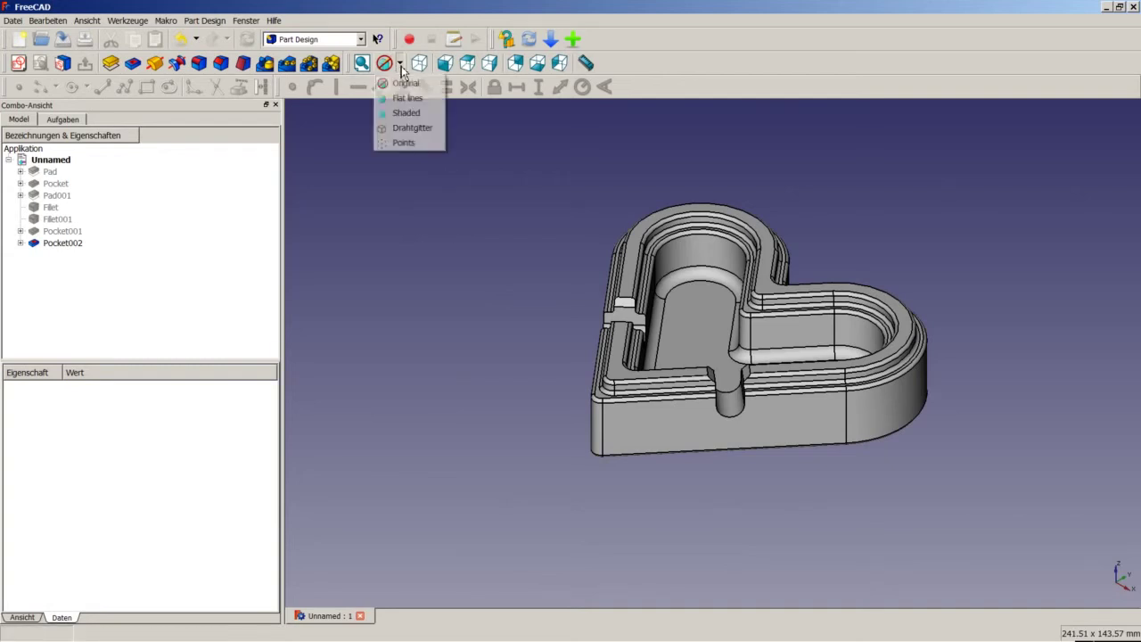
left_click(405, 134)
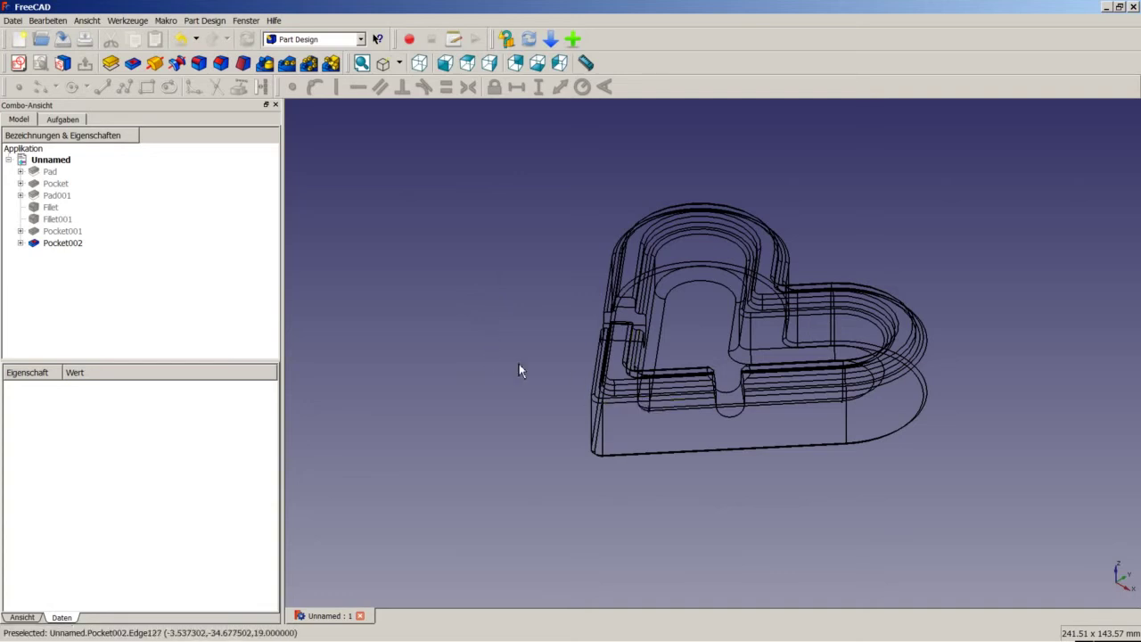
left_click(18, 63)
left_click(535, 305)
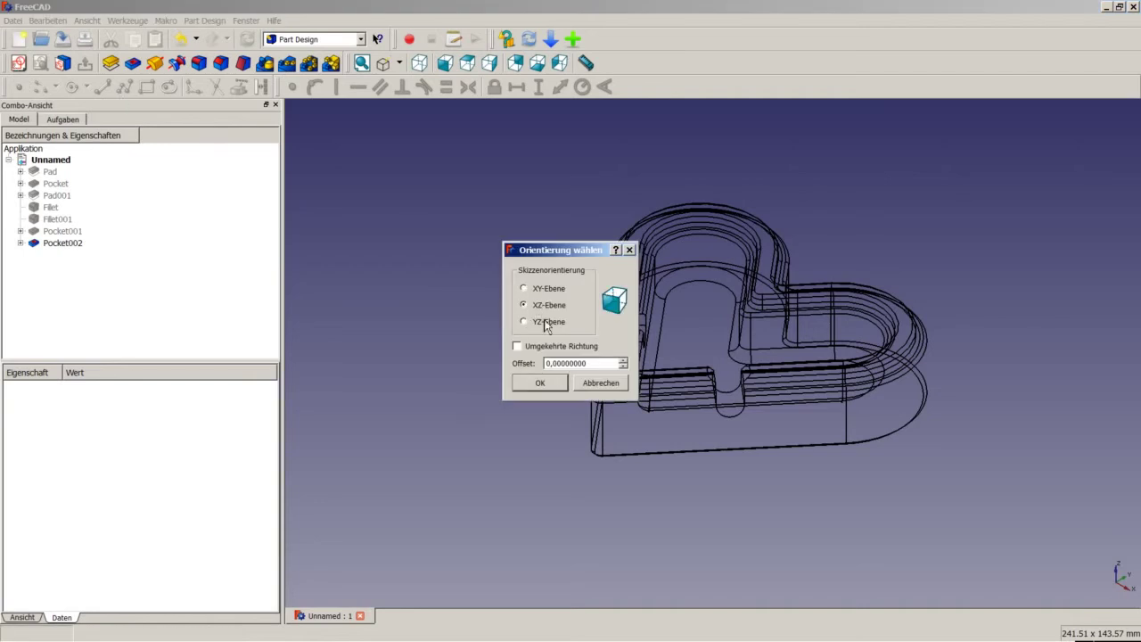
- Create the new sketch on the XZ plane and zoom in on the tray's side view
left_click(542, 383)
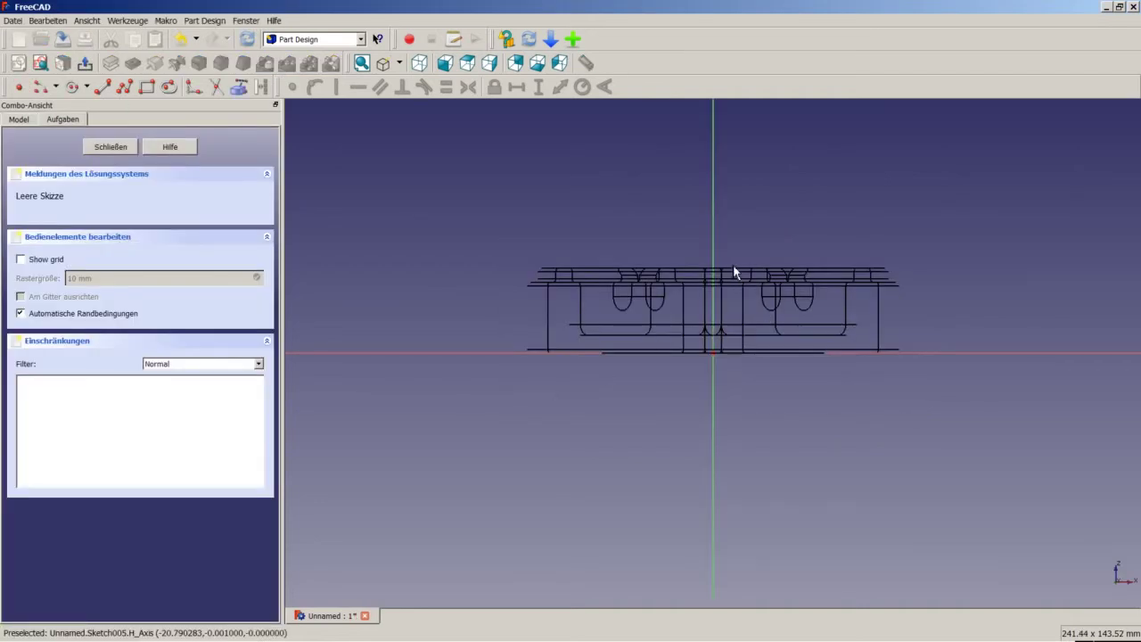
scroll(721, 255, "up", 2)
scroll(719, 250, "up", 2)
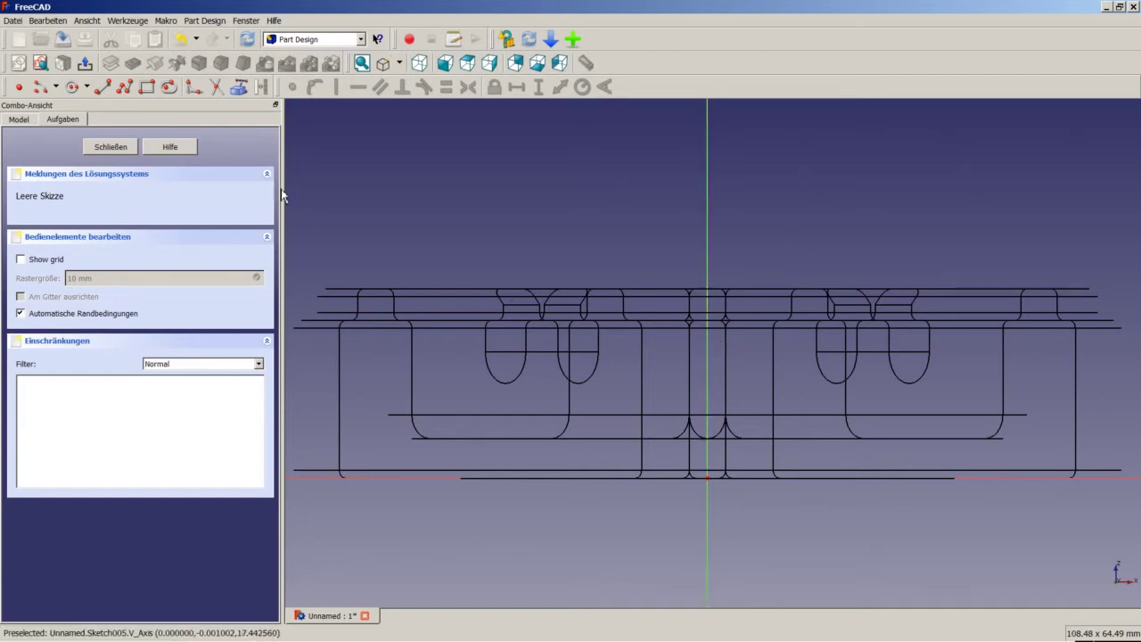
- Draw a polyline with the slot's vertical left side, flared diagonals and horizontal top edge
left_click(216, 87)
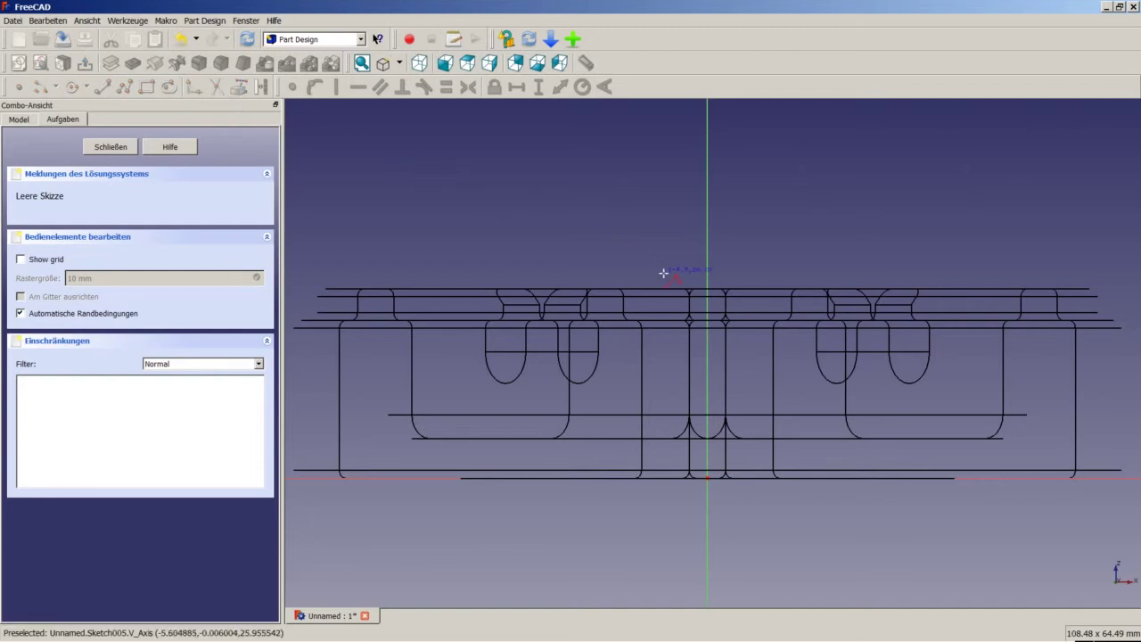
left_click(661, 358)
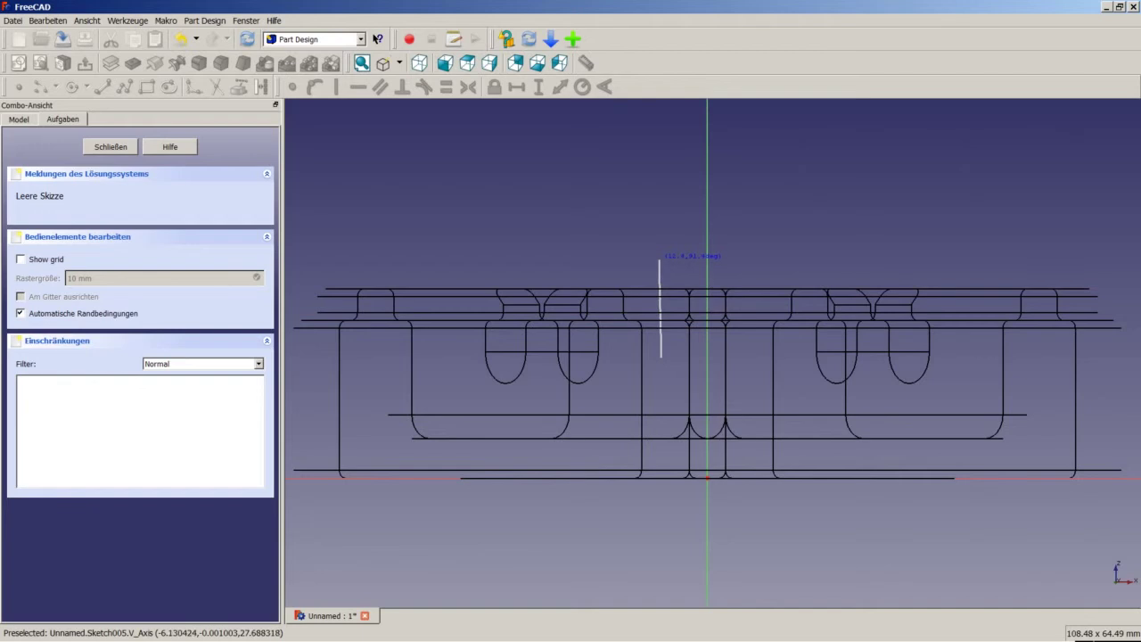
left_click(661, 259)
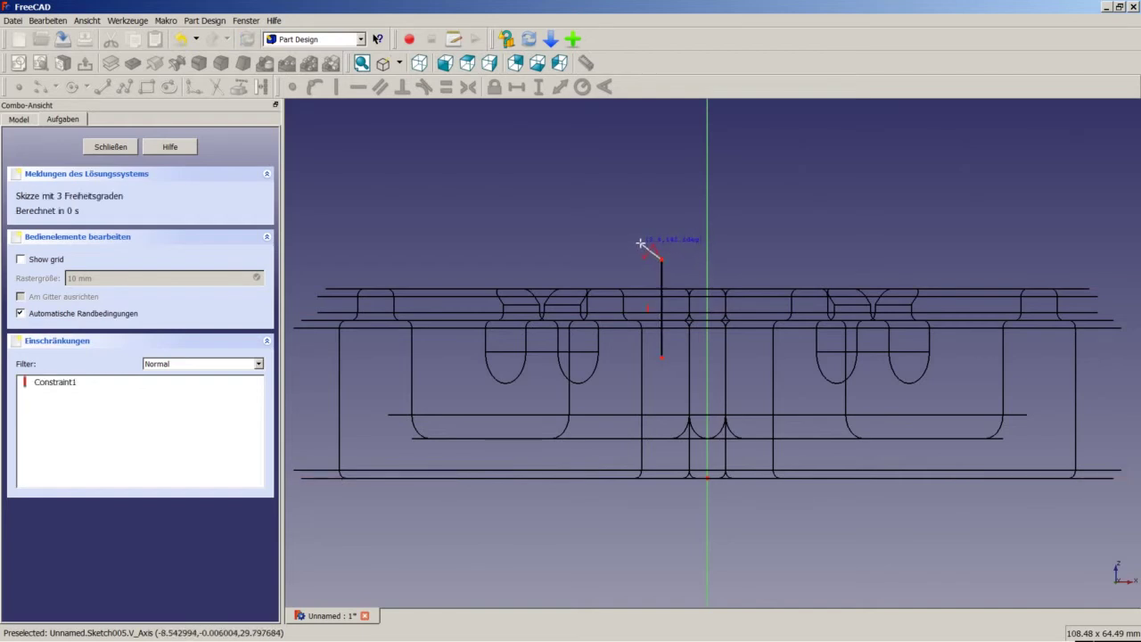
left_click(638, 234)
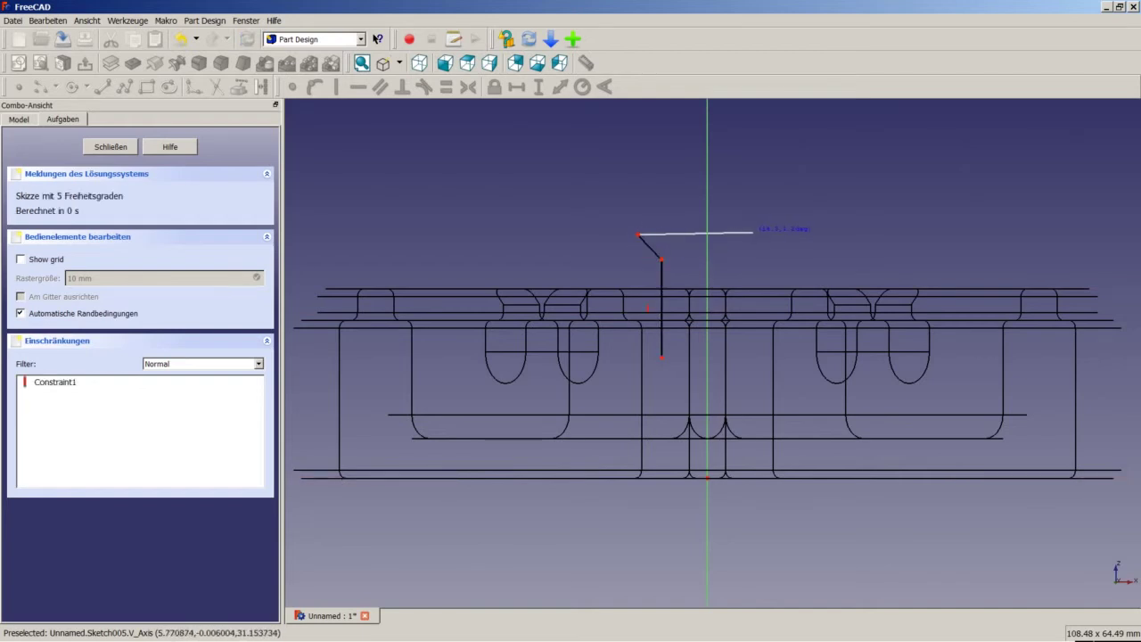
left_click(757, 235)
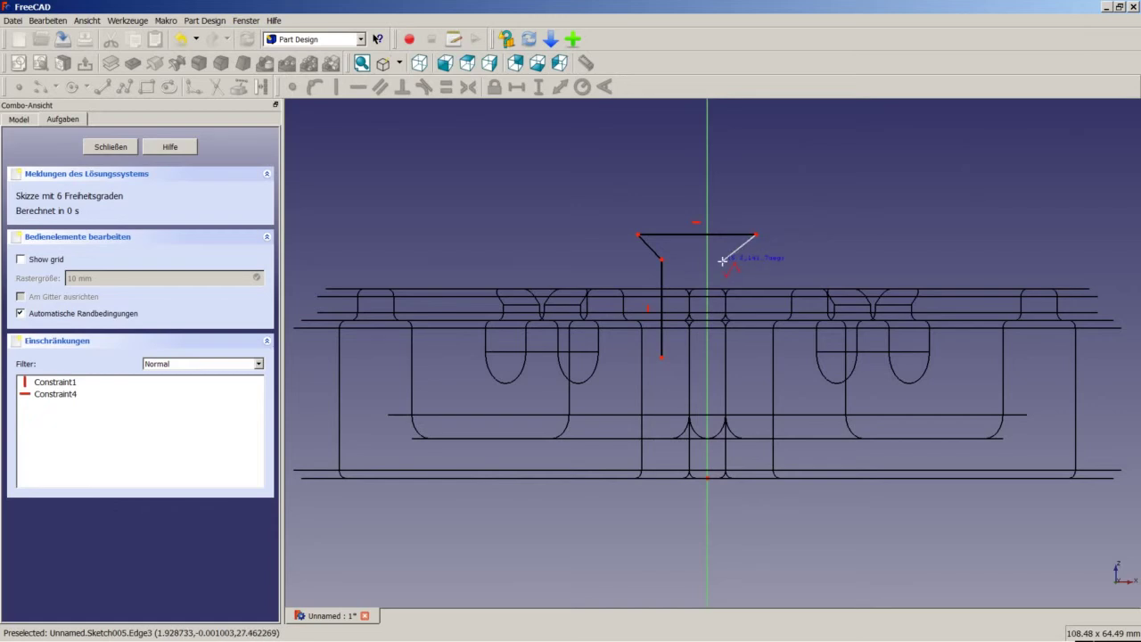
left_click(723, 260)
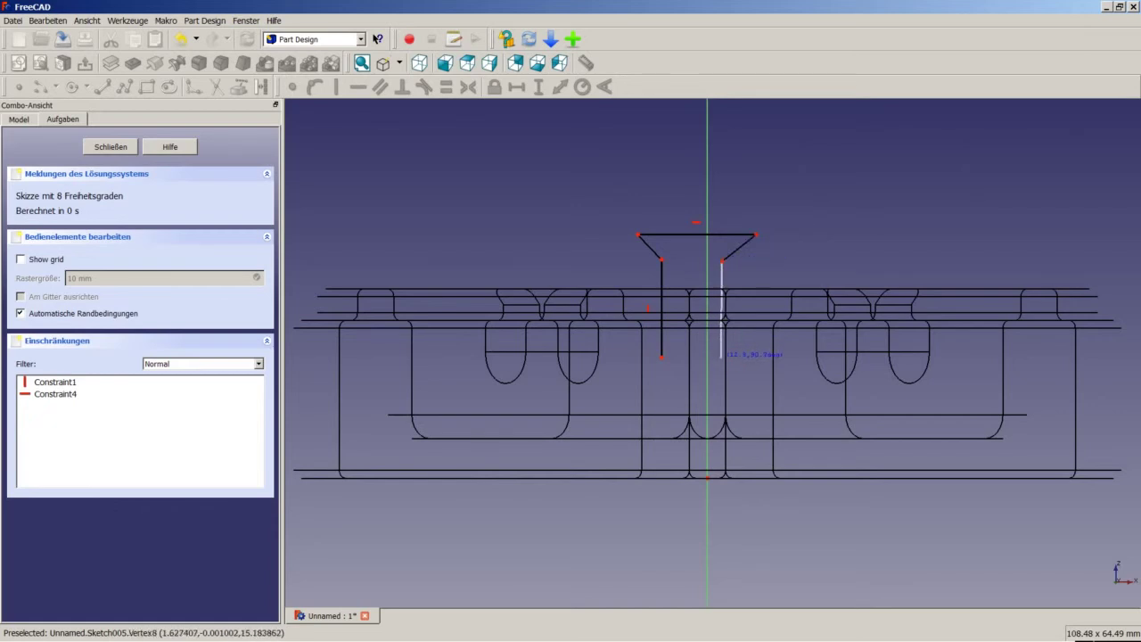
- Finish the right vertical side and round the slot bottom with an arc centred on the vertical axis
left_click(722, 357)
key("Escape")
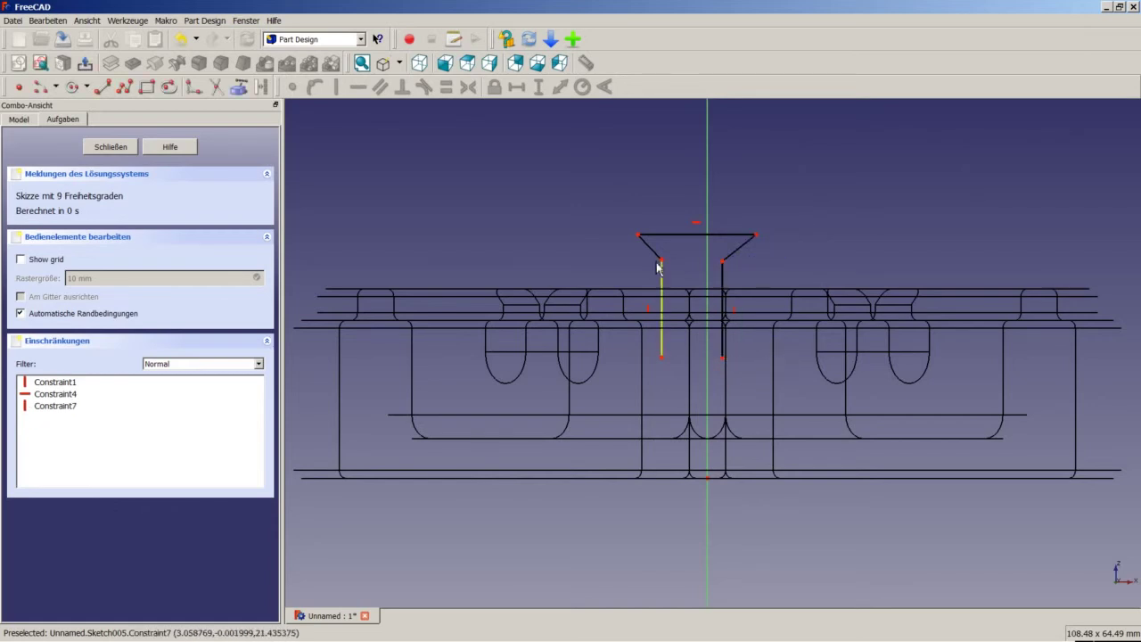
left_click(47, 89)
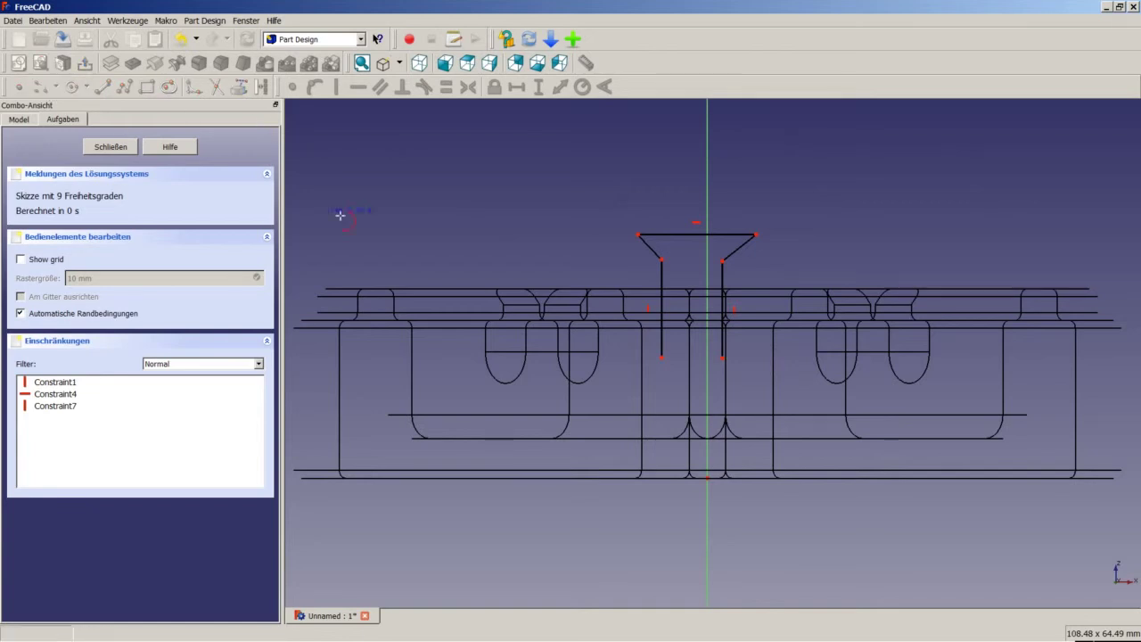
left_click(707, 366)
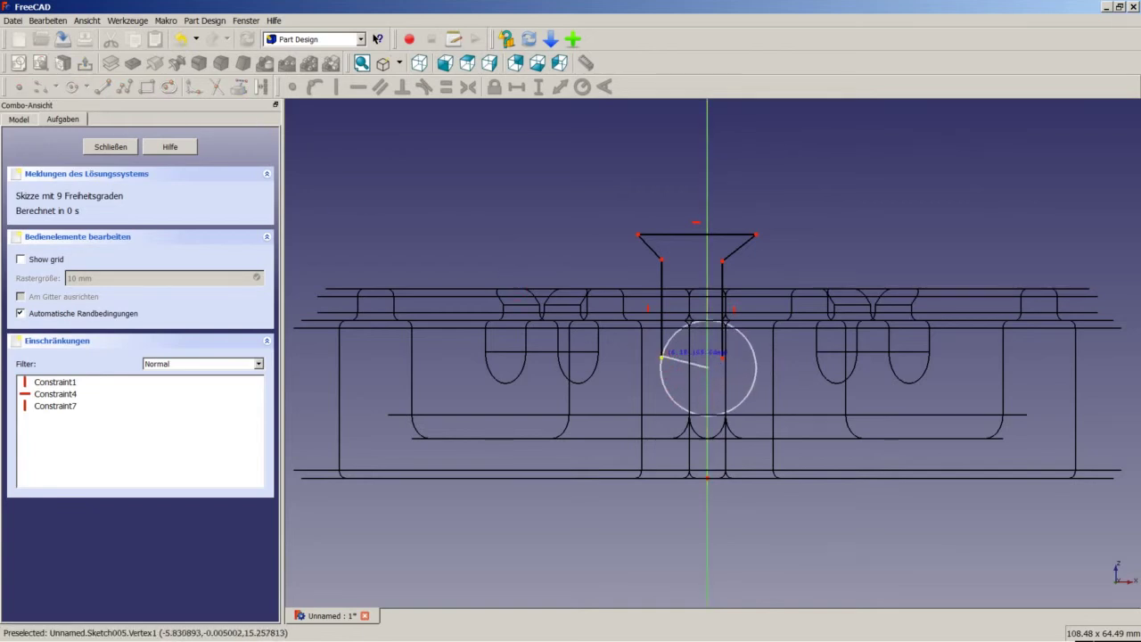
left_click(661, 357)
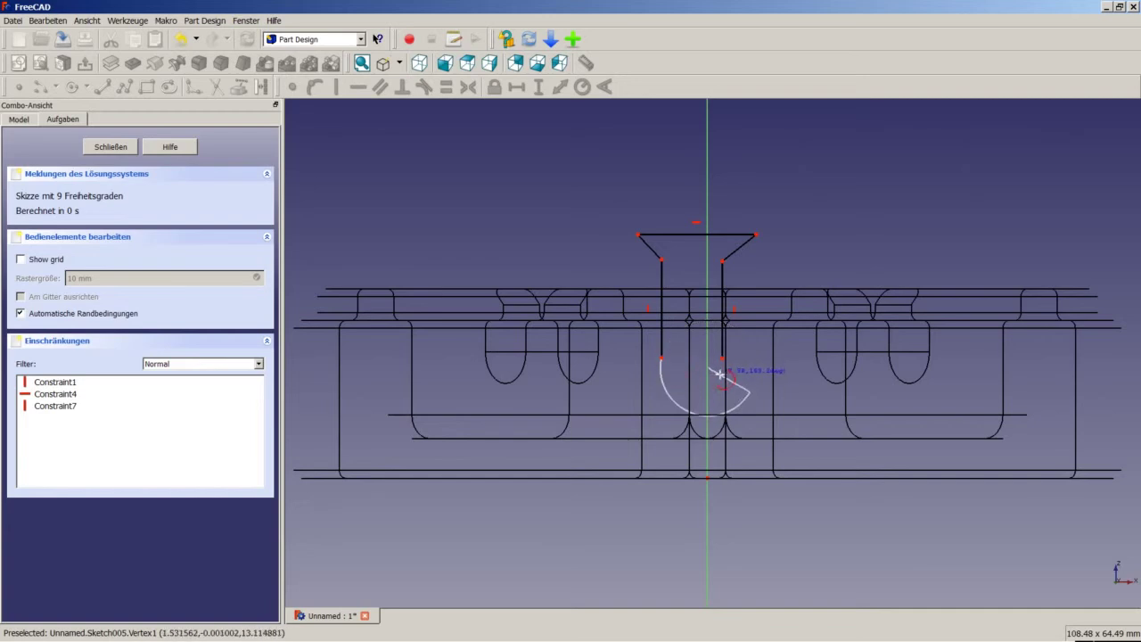
left_click(751, 394)
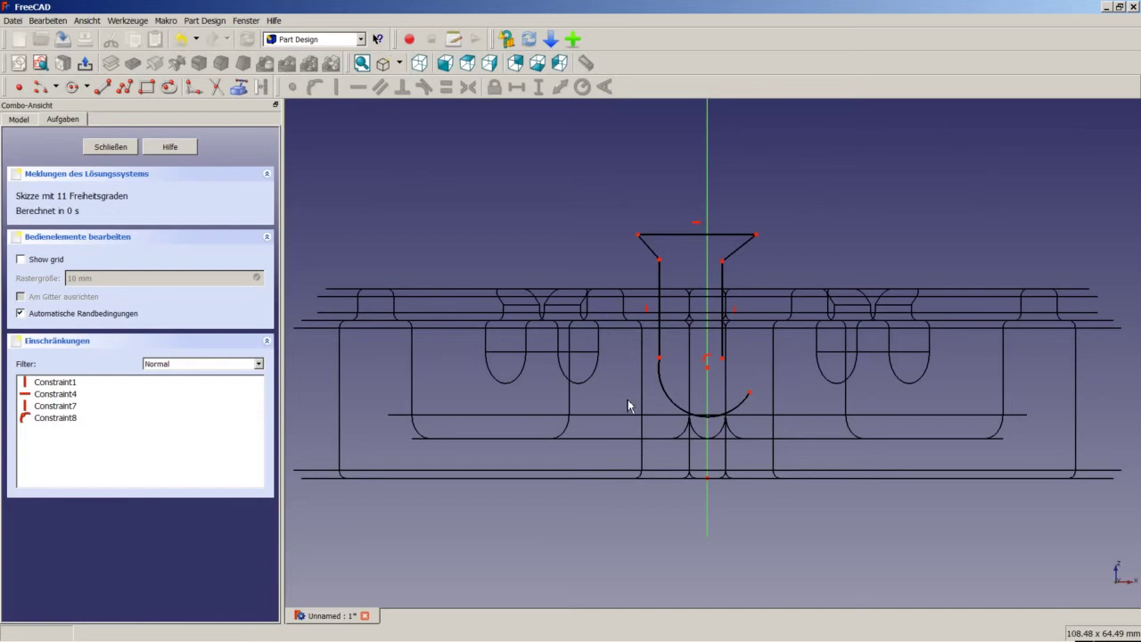
right_click(744, 391)
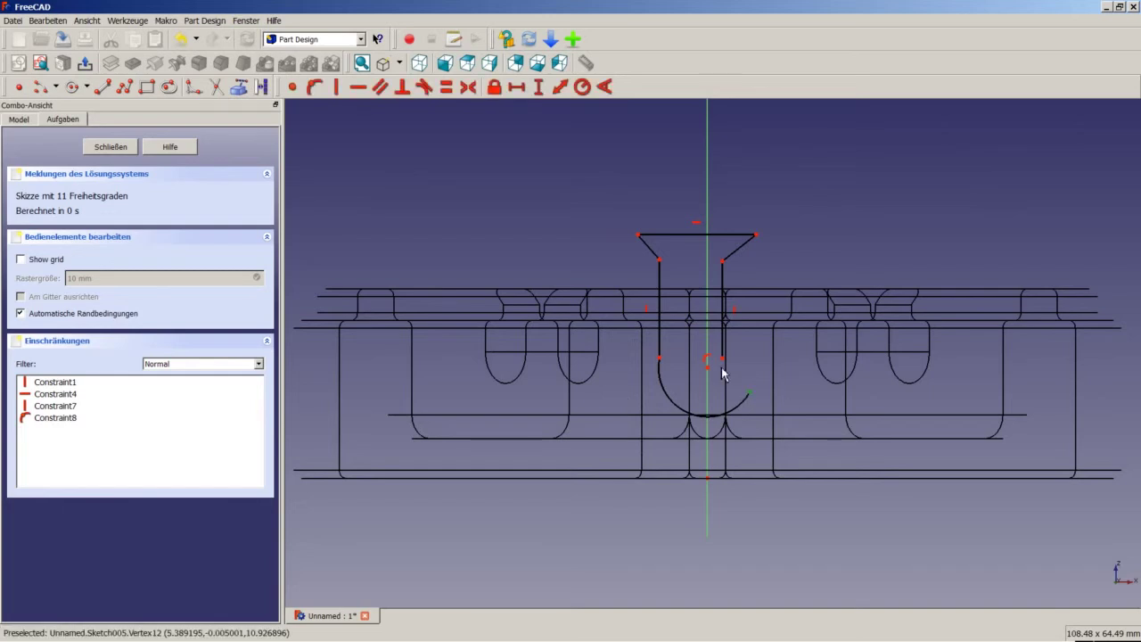
- Join the right side's end to the arc and make both vertical sides tangent to it
left_click(723, 361)
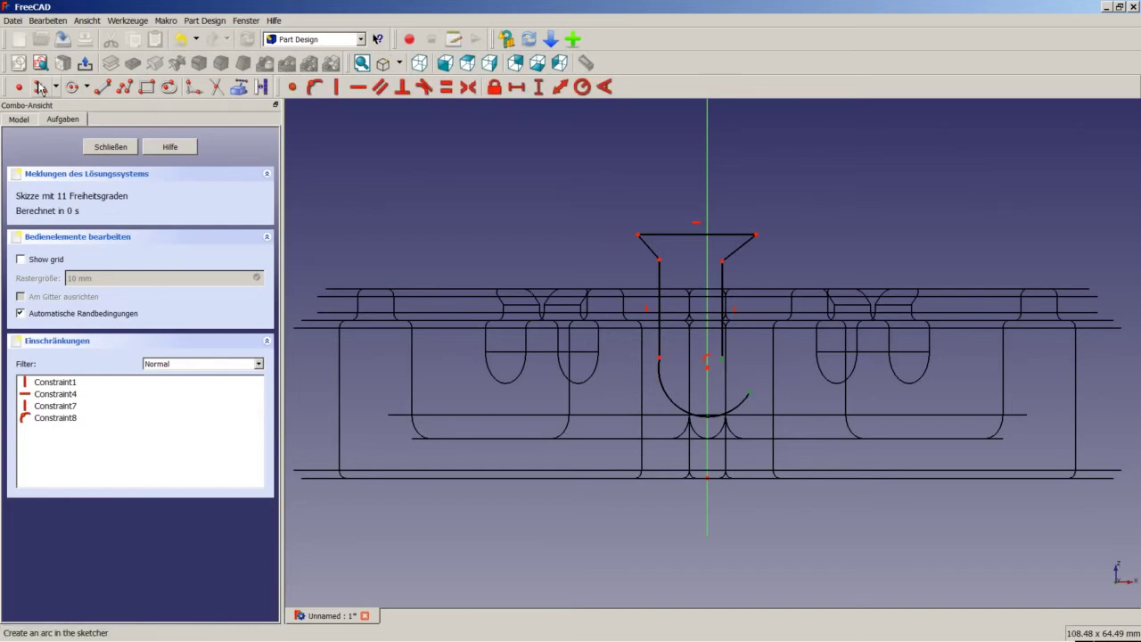
left_click(293, 87)
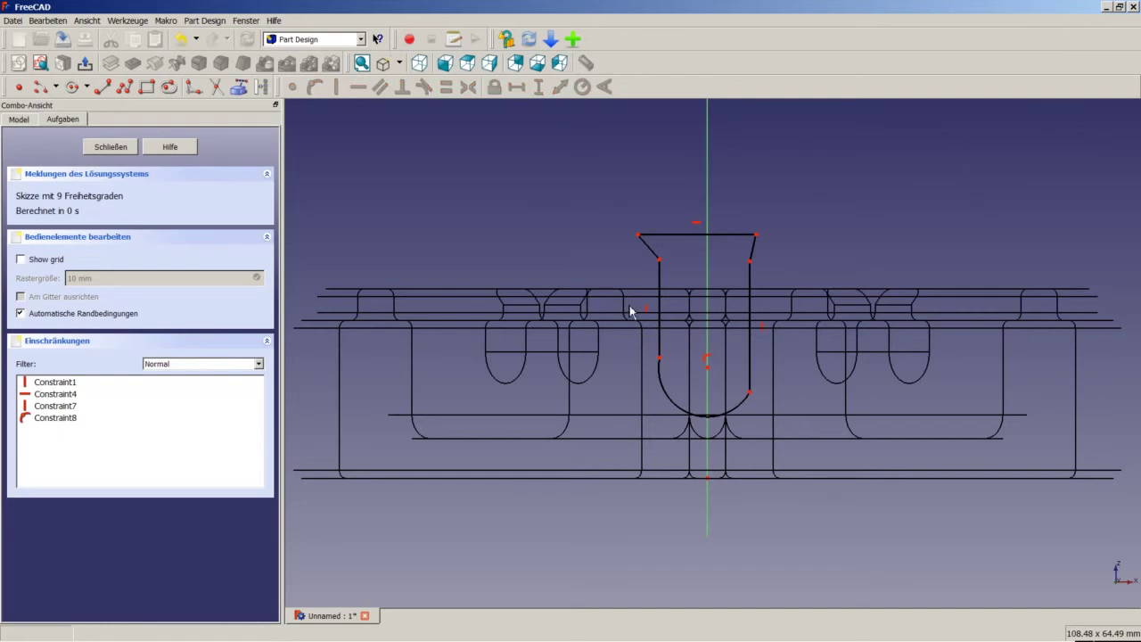
left_click(751, 384)
left_click(747, 407)
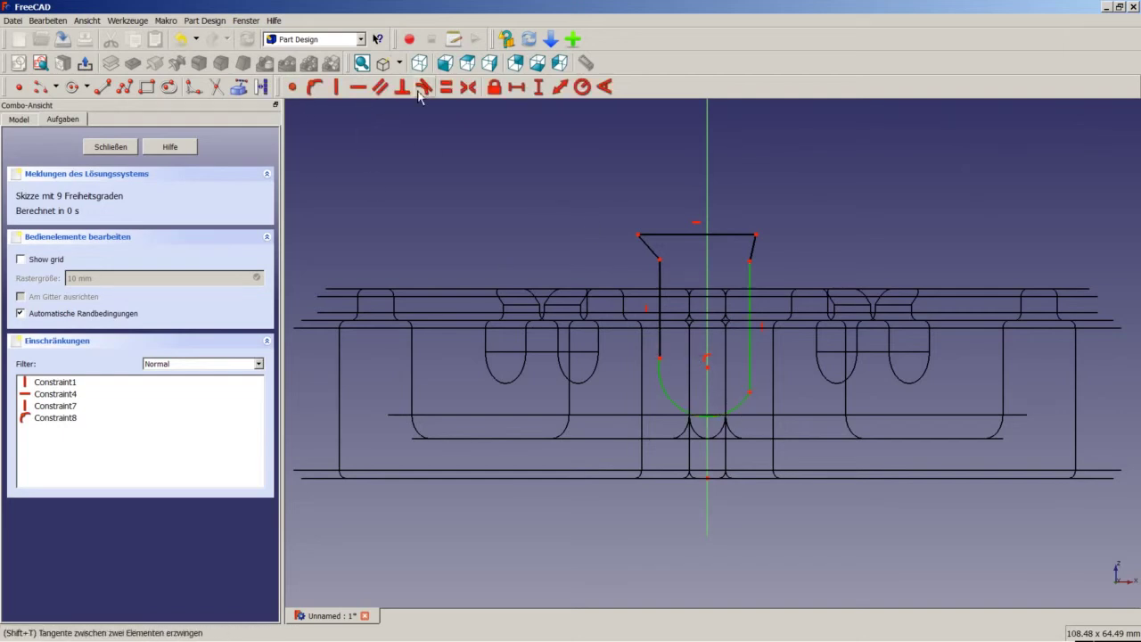
left_click(422, 89)
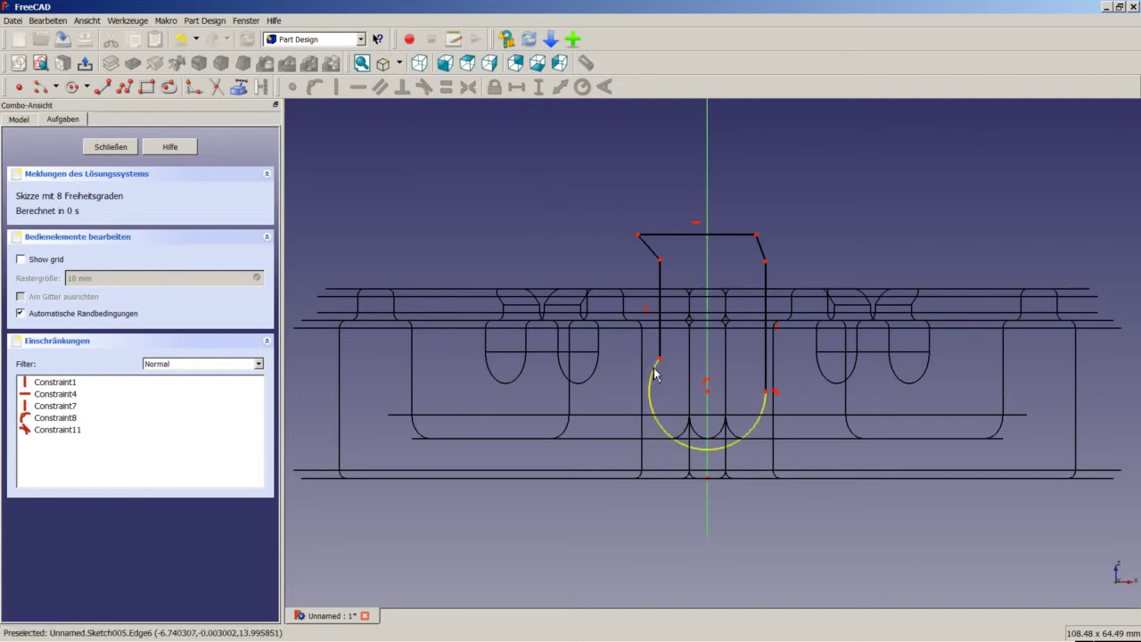
left_click(661, 348)
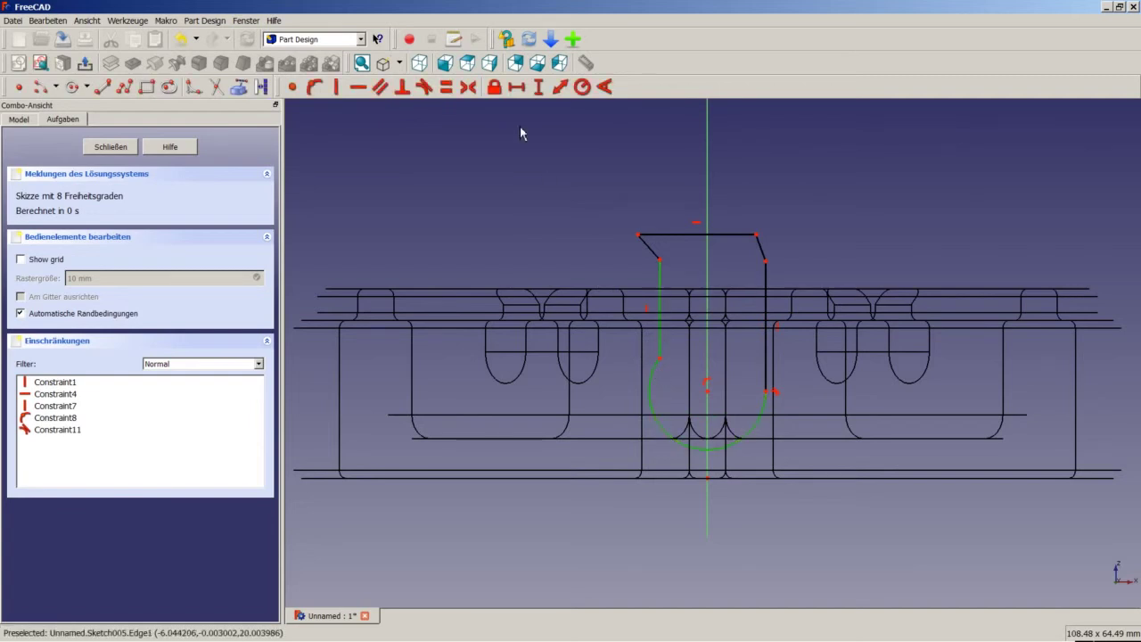
left_click(443, 88)
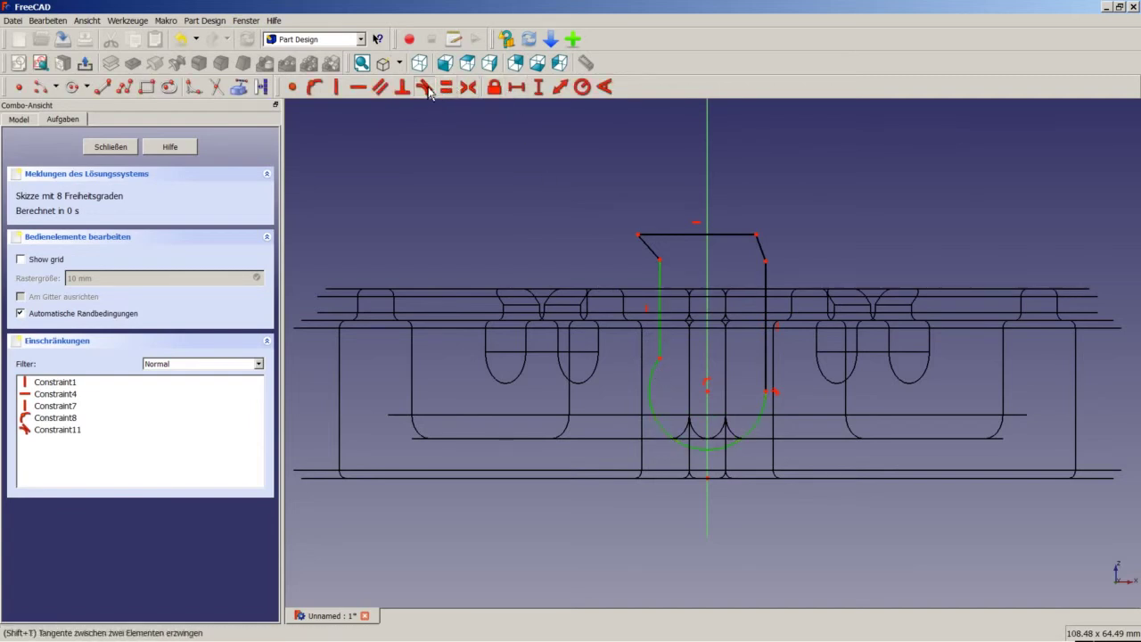
- Make the two slanted countersink edges equal and the top corners symmetric about the vertical axis
left_click_drag(757, 236, 776, 227)
left_click(769, 243)
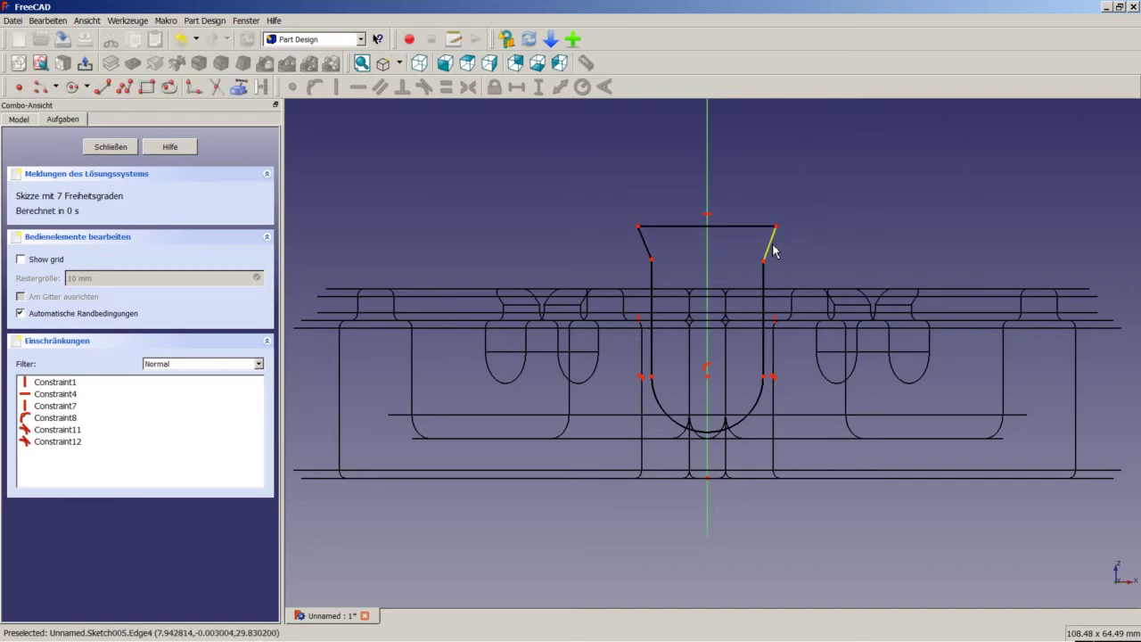
left_click(647, 245)
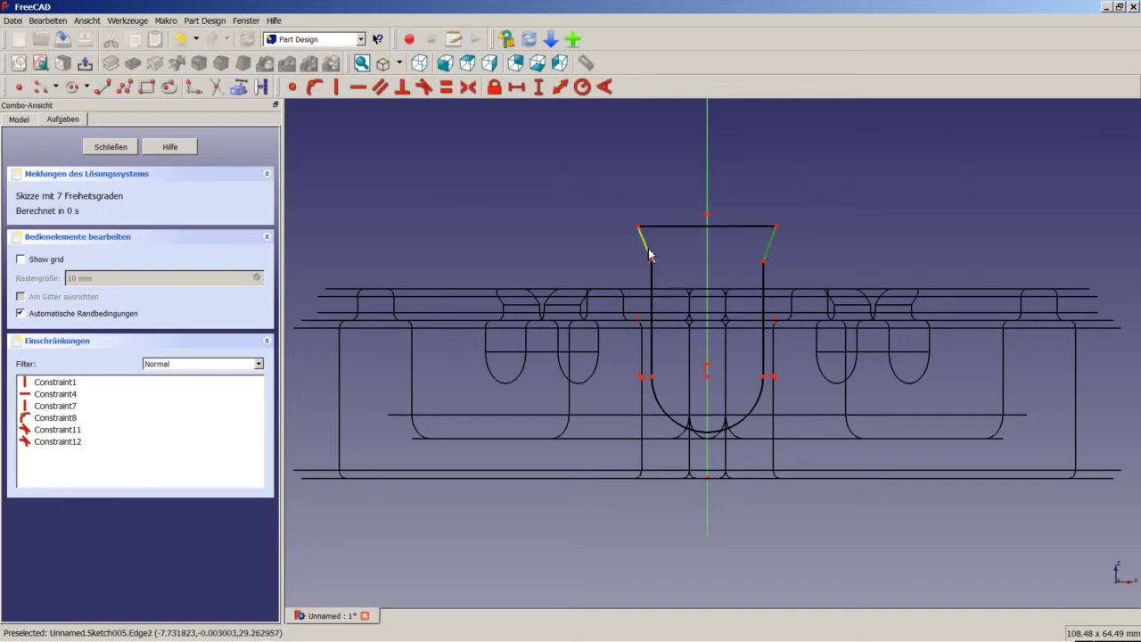
left_click(446, 93)
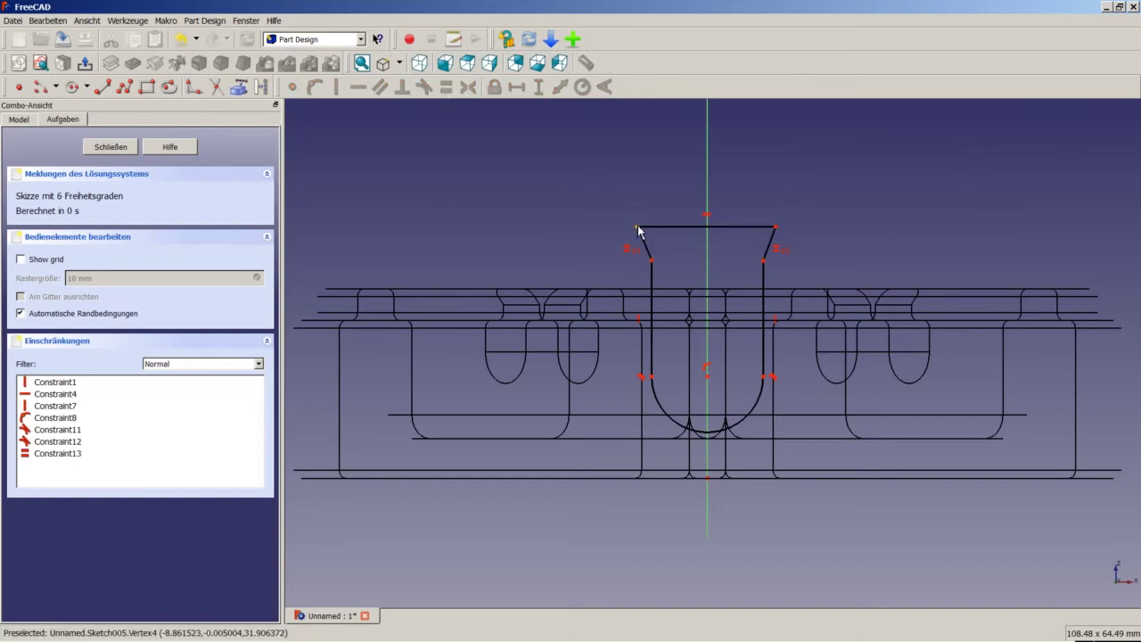
left_click(638, 228)
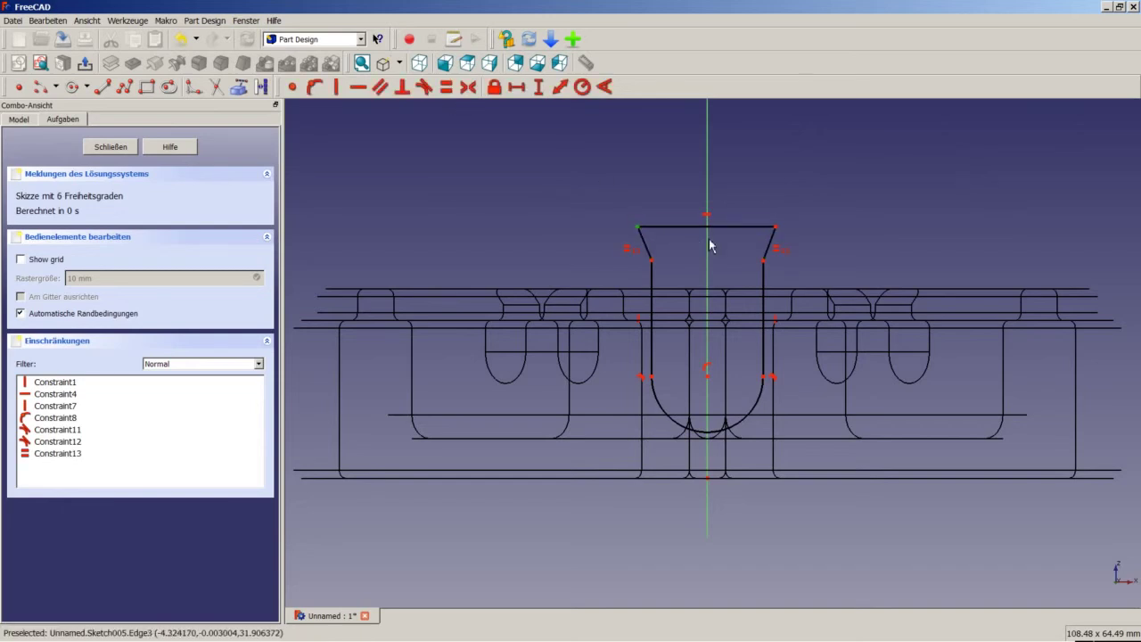
left_click(777, 229)
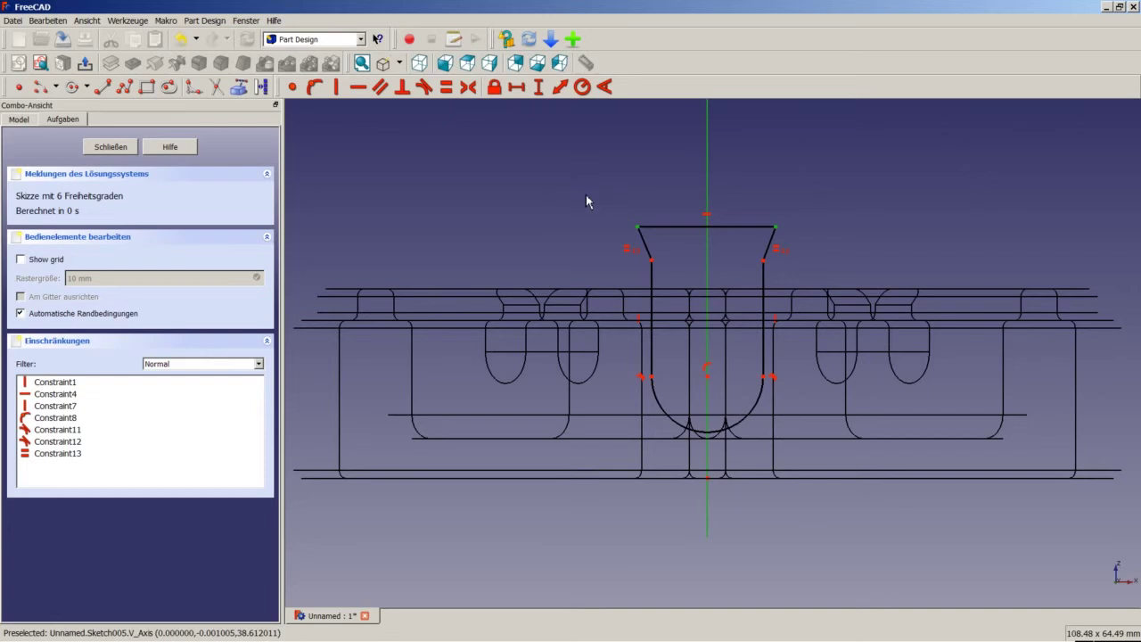
left_click(468, 86)
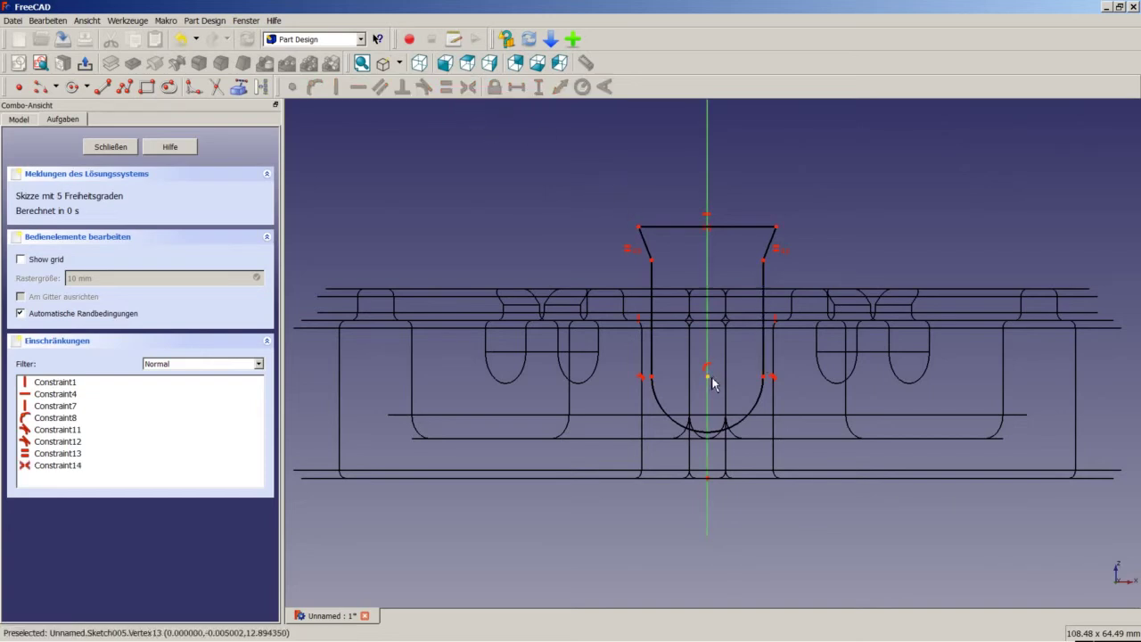
- Dimension the slot depth below the top edge as 9 mm
left_click(698, 230)
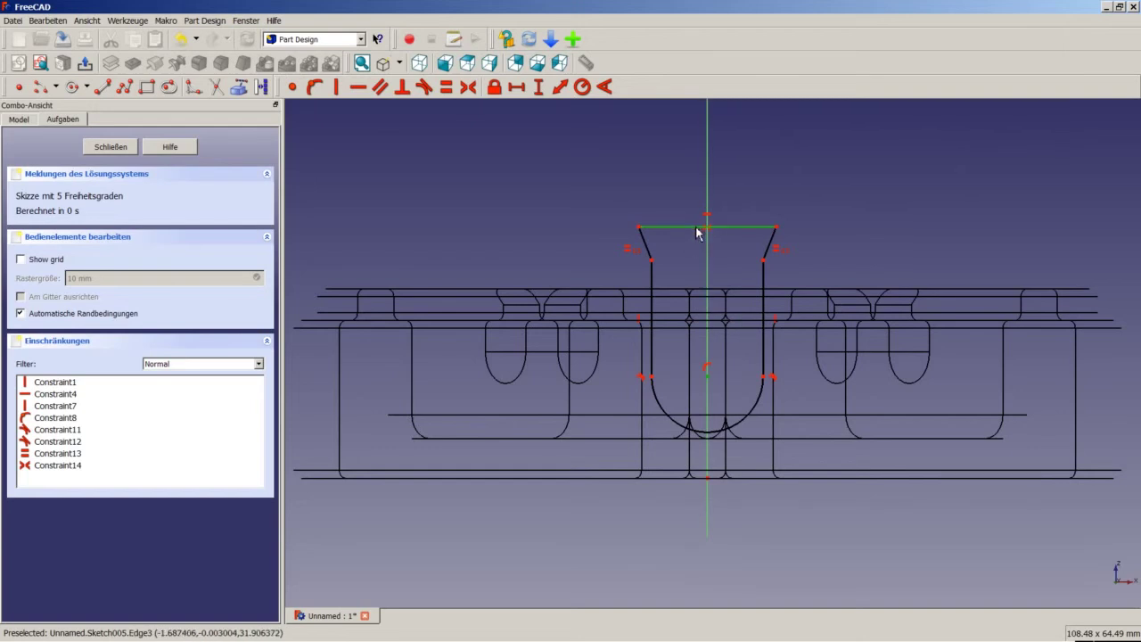
left_click(562, 89)
type("8")
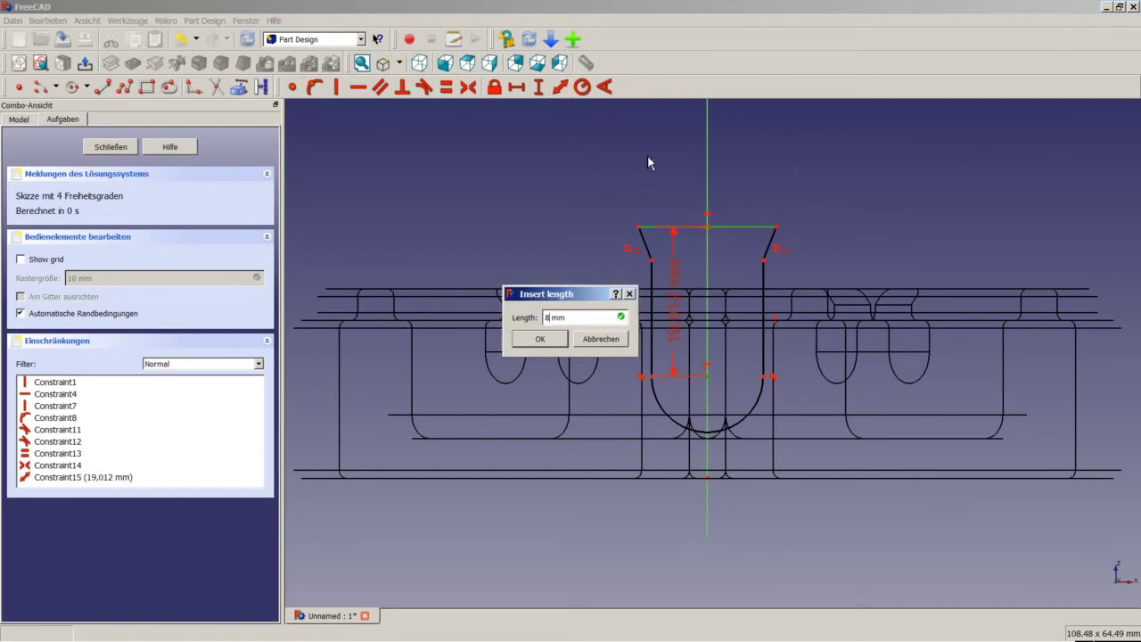
key("Return")
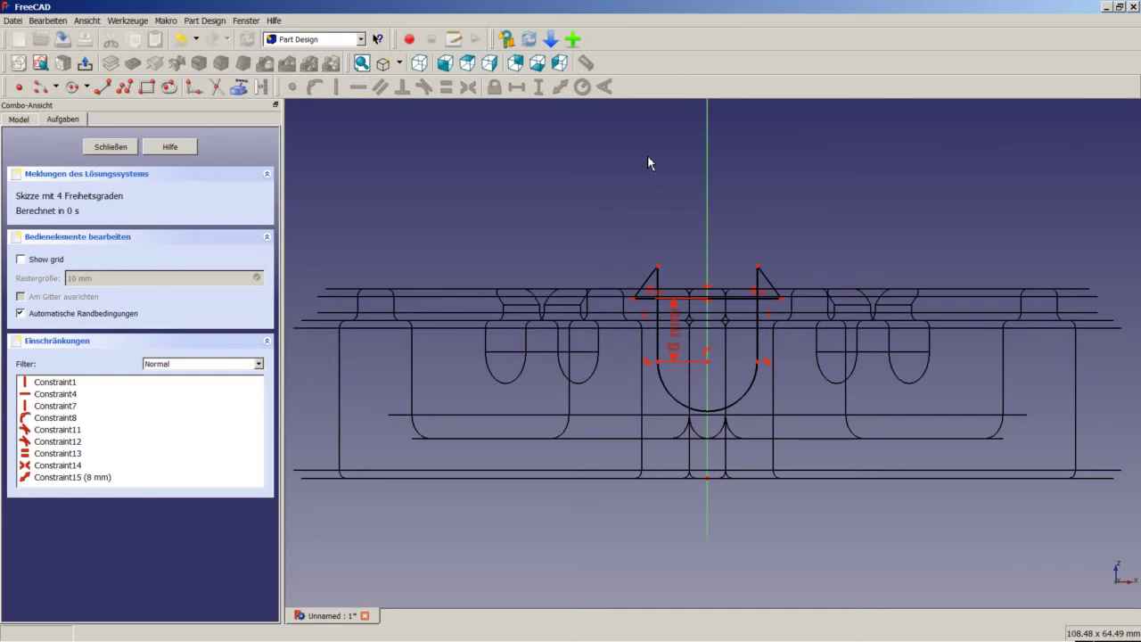
double_click(680, 338)
type("9")
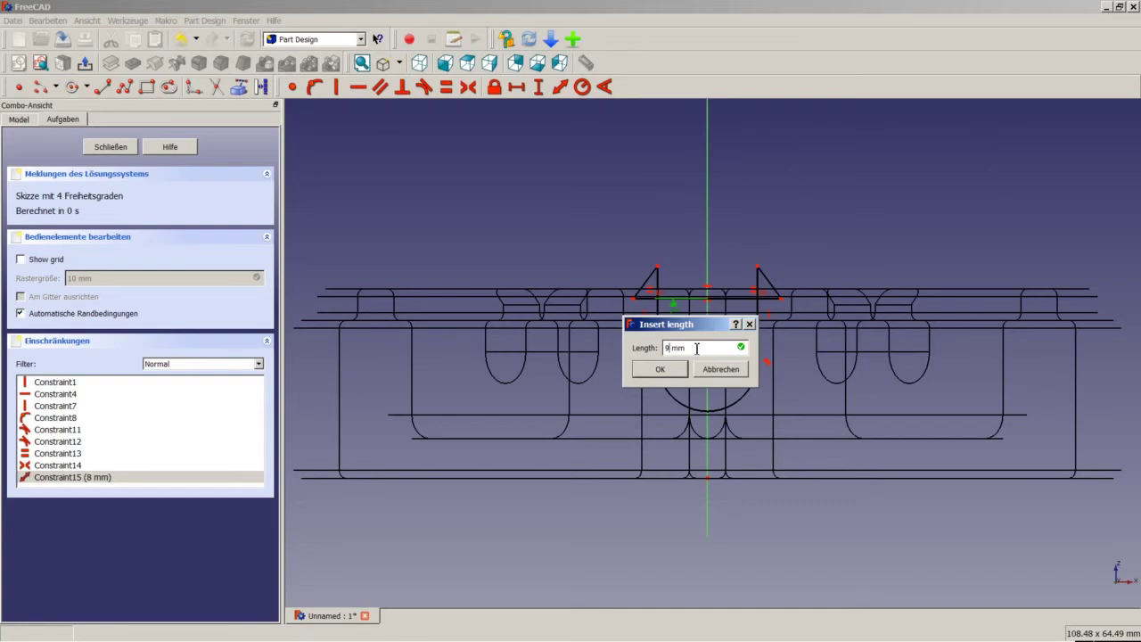
key("Return")
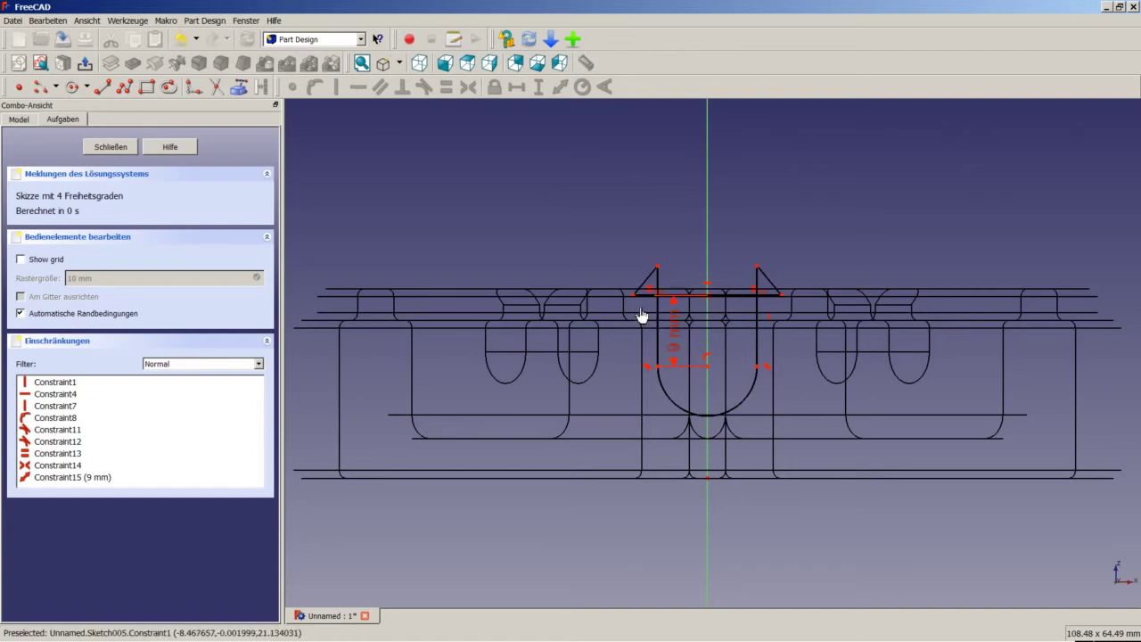
mouse_move(658, 273)
left_mouse_down()
mouse_move(653, 329)
mouse_move(650, 319)
left_mouse_up()
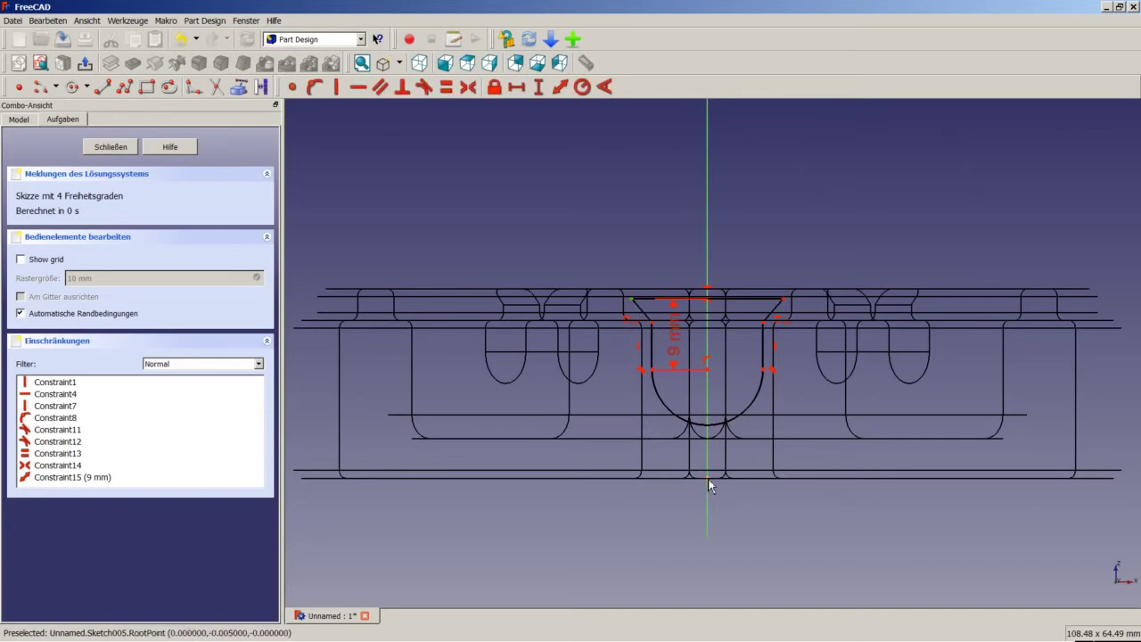
- Place the slot top 25 mm above the base and give the slanted edge a length of 3
left_click(538, 87)
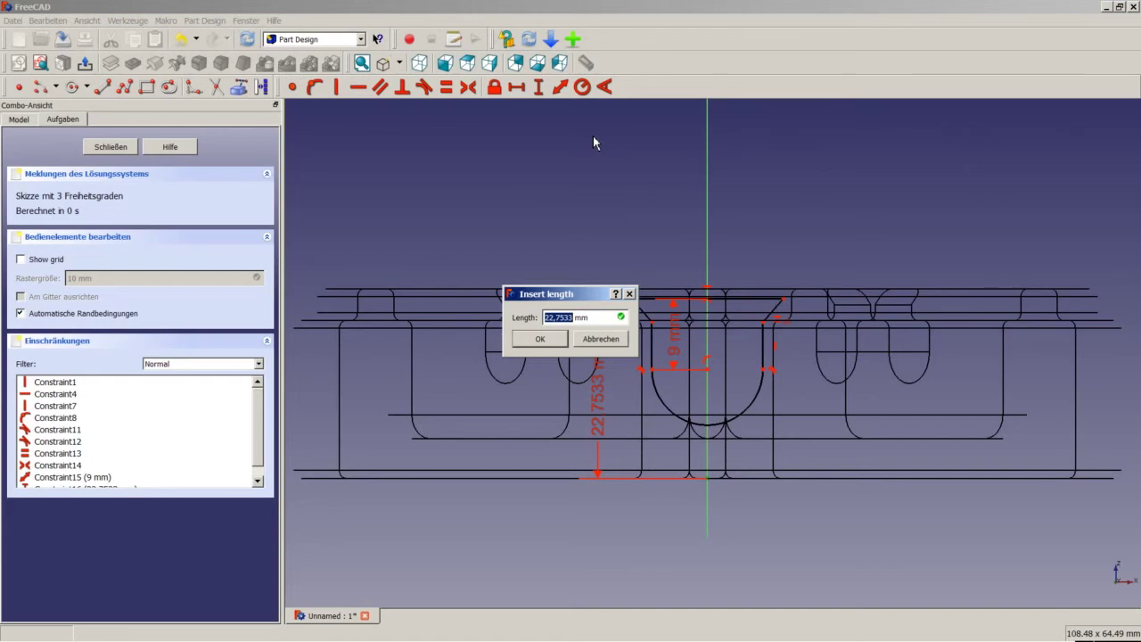
type("25")
key("Return")
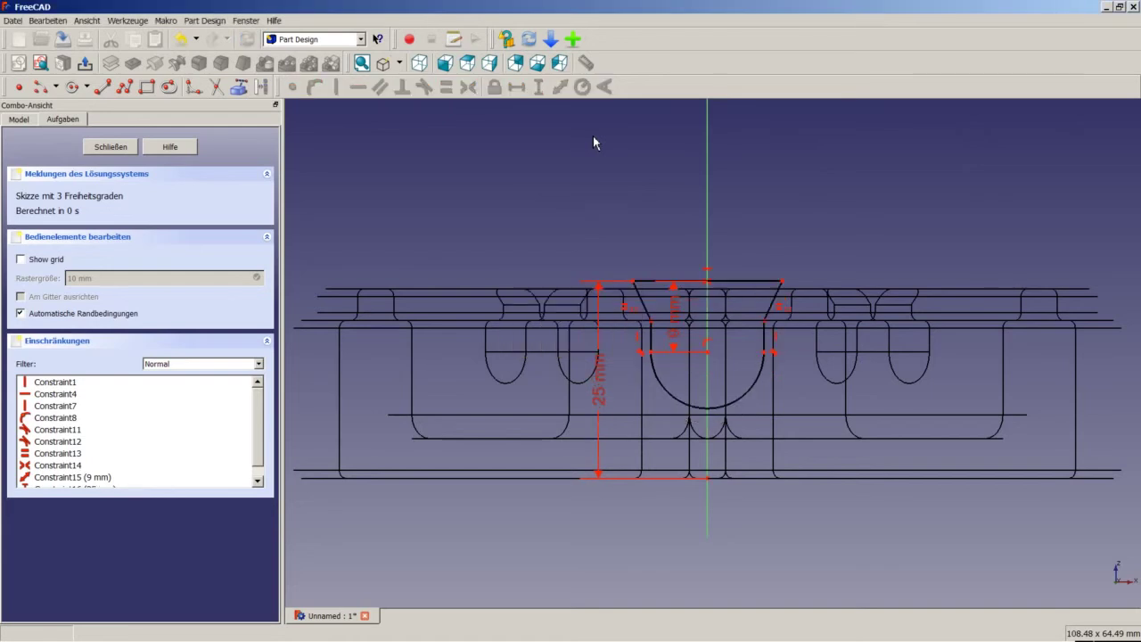
left_click(775, 298)
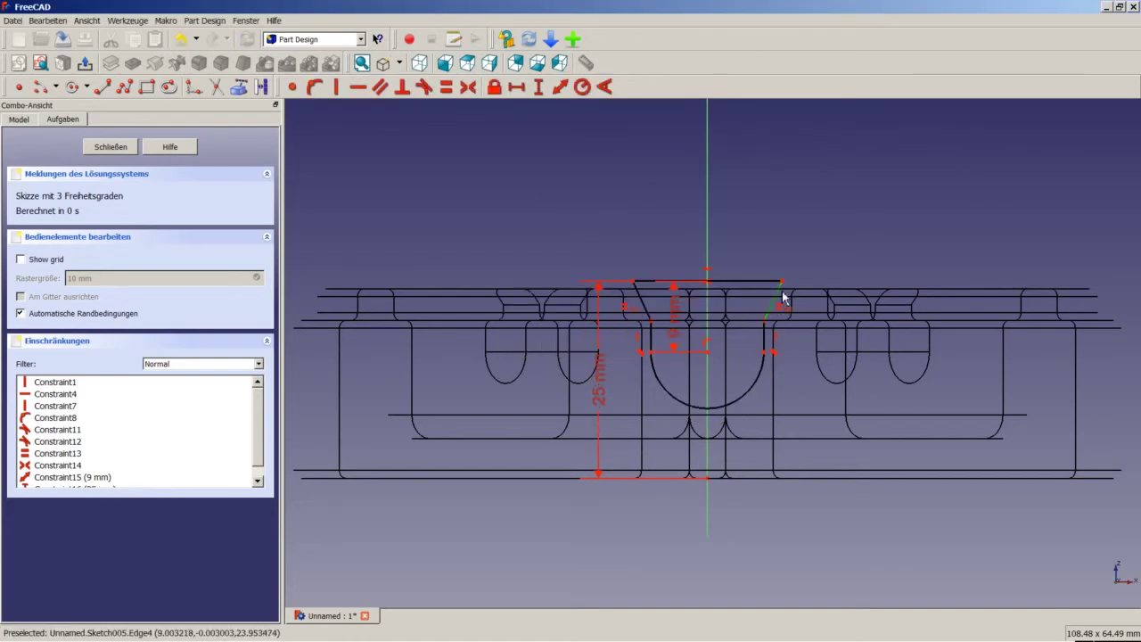
left_click(563, 89)
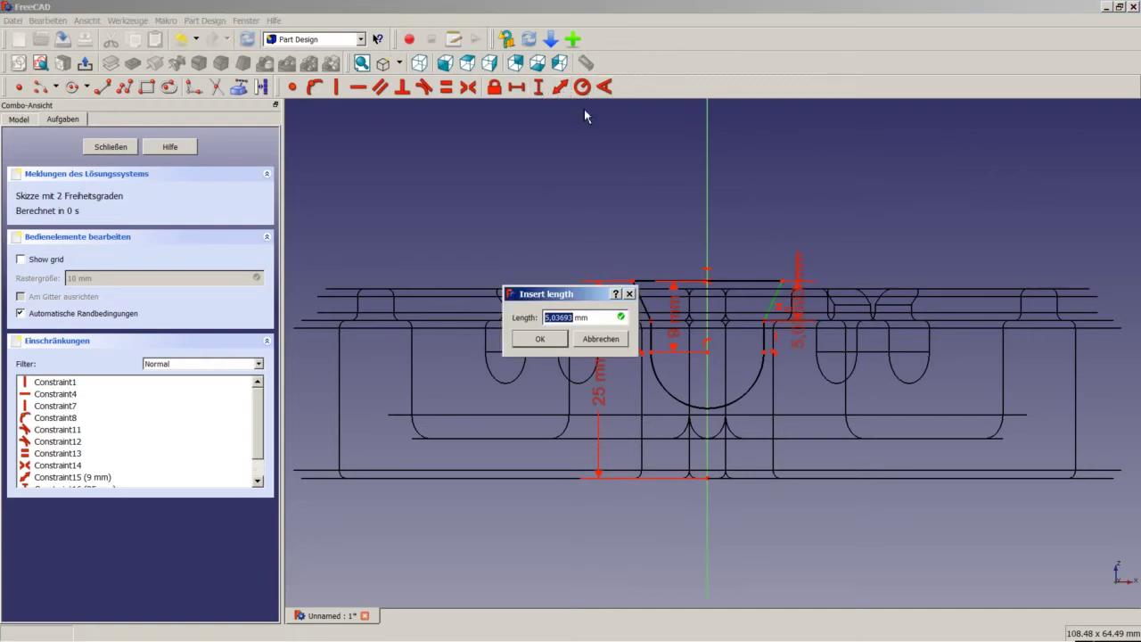
type("3")
key("Return")
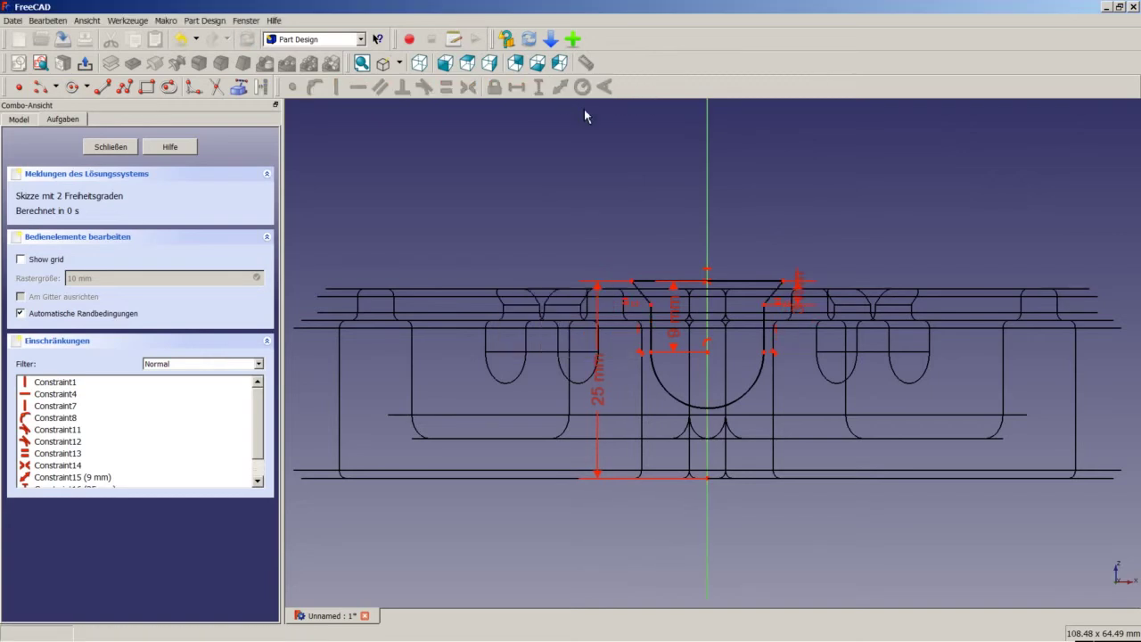
- Set a 45° flare angle and an 8 mm horizontal width between the inner corner points
left_click(766, 284)
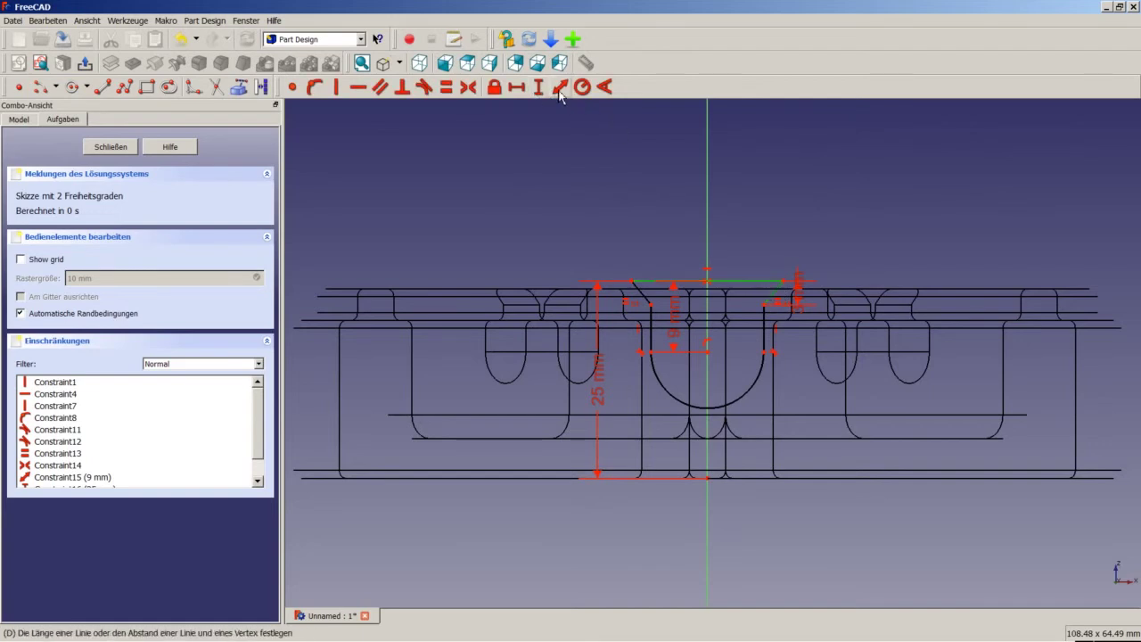
left_click(605, 86)
type("45")
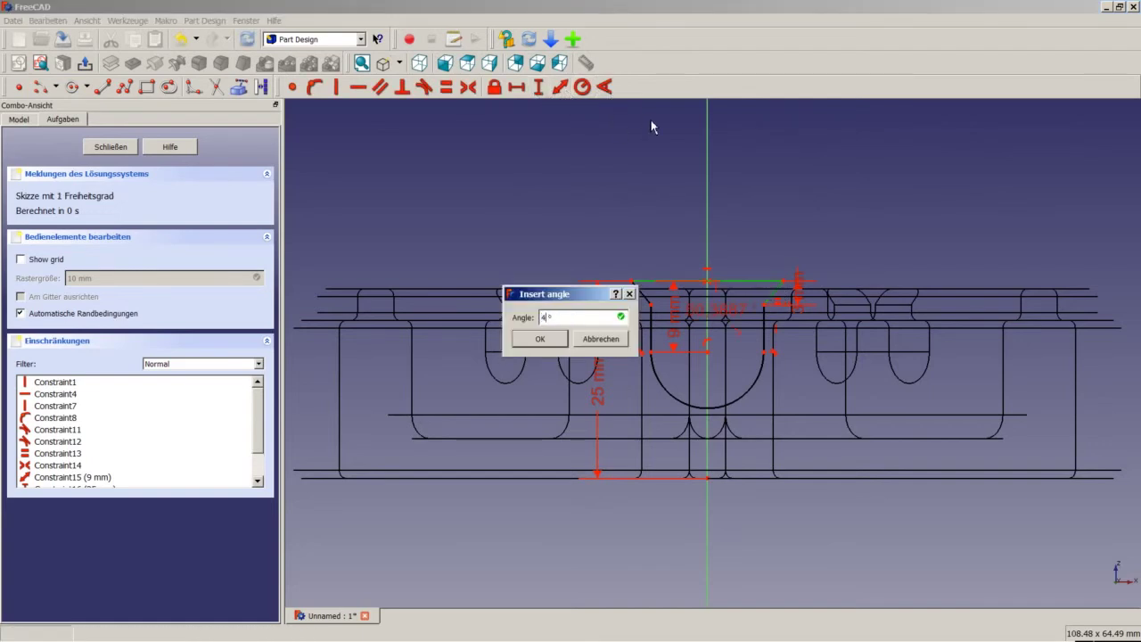
key("Return")
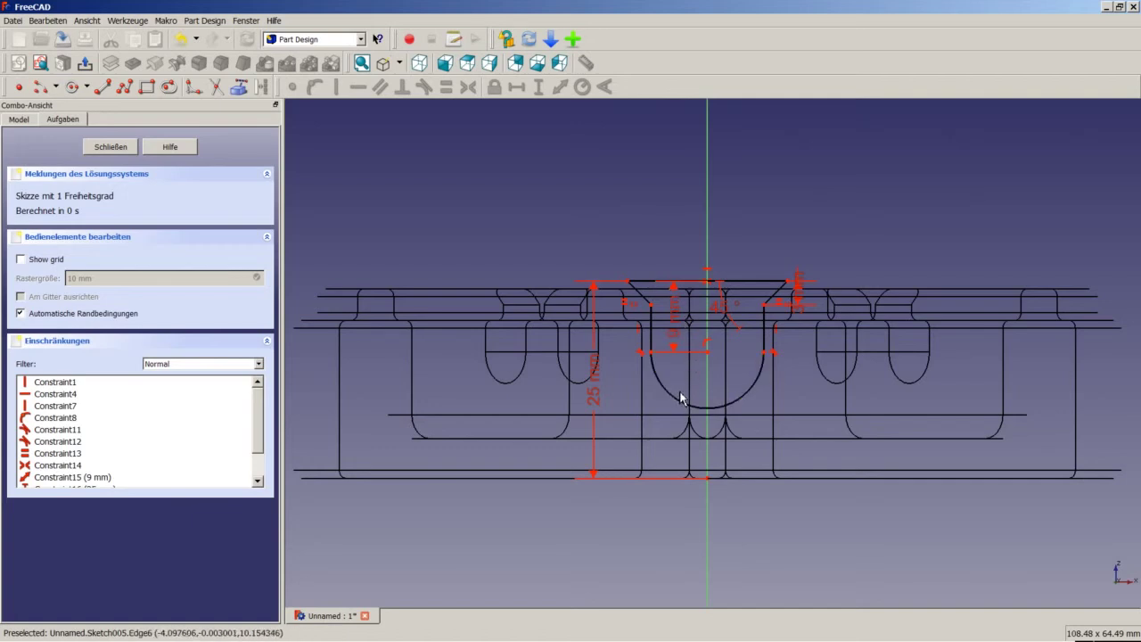
left_click(652, 307)
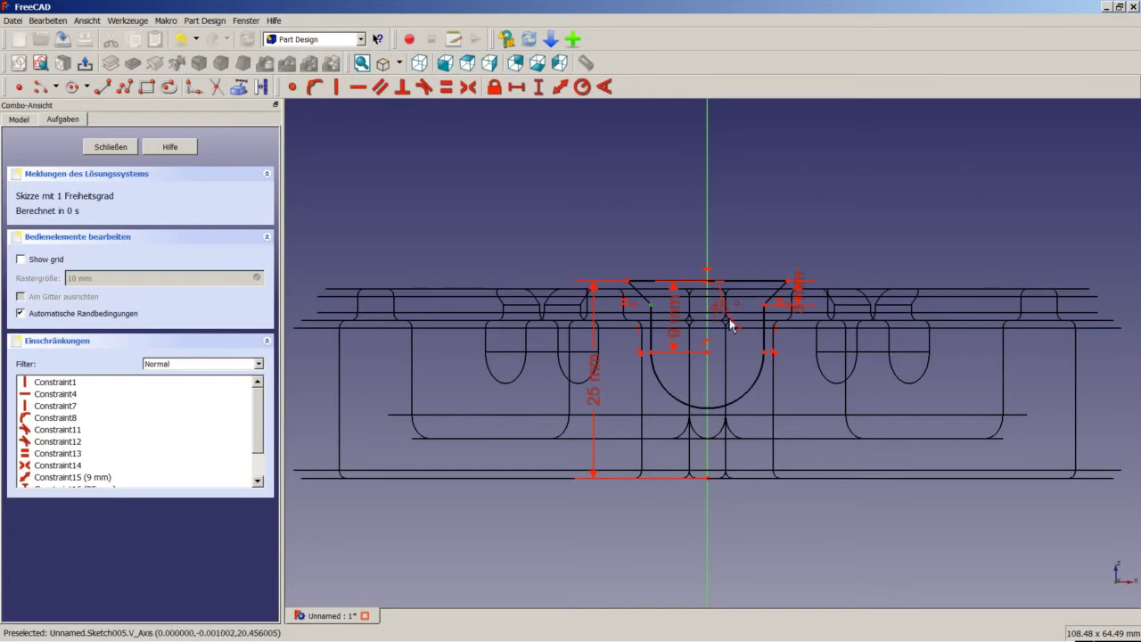
left_click(771, 306)
left_click(517, 86)
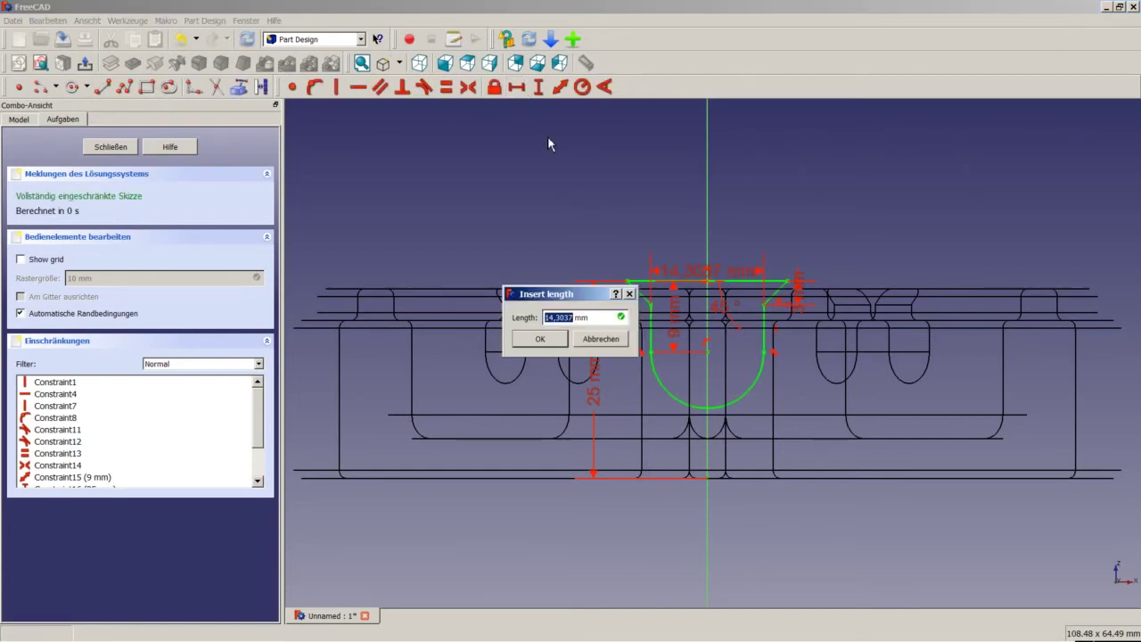
type("8")
key("Return")
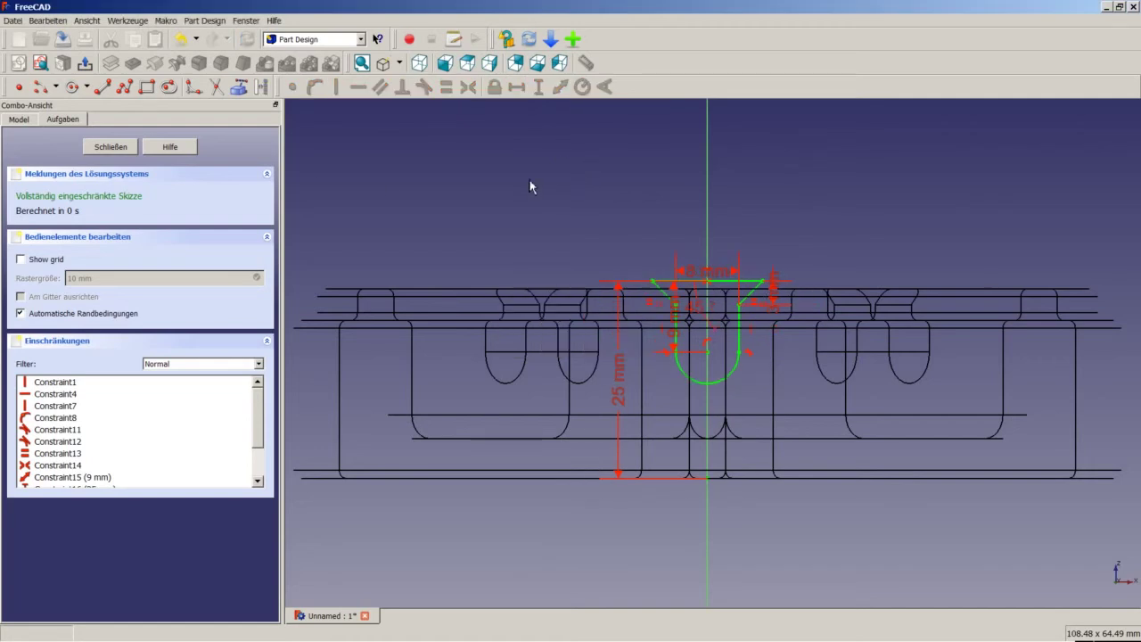
- Close Sketch005, restore the Original draw style, and show the tray in isometric view
left_click(111, 147)
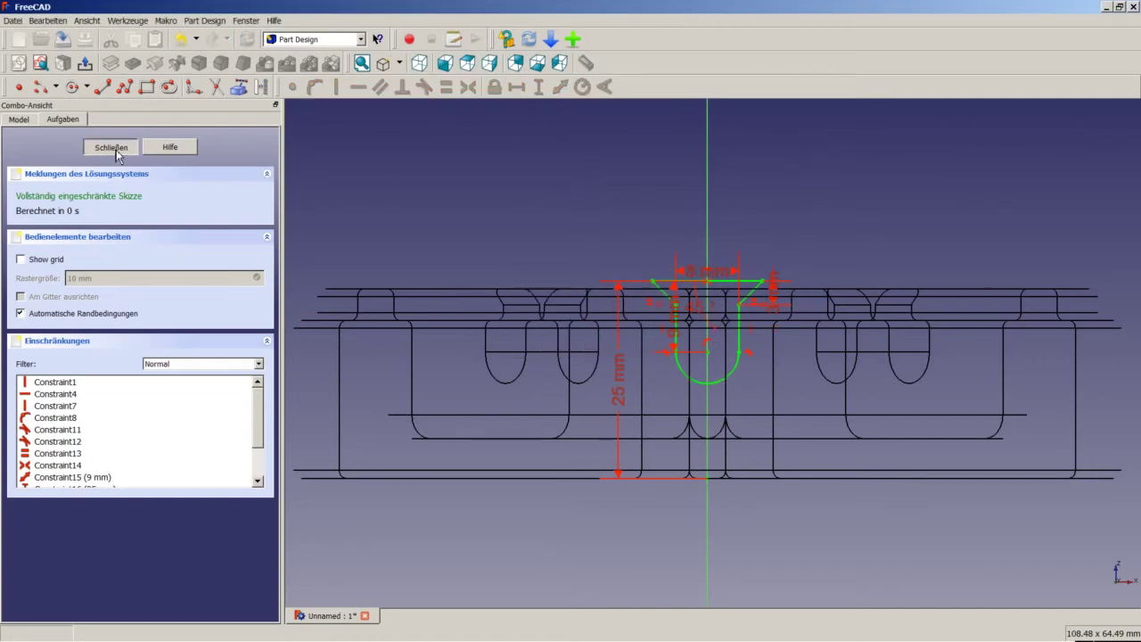
left_click(404, 66)
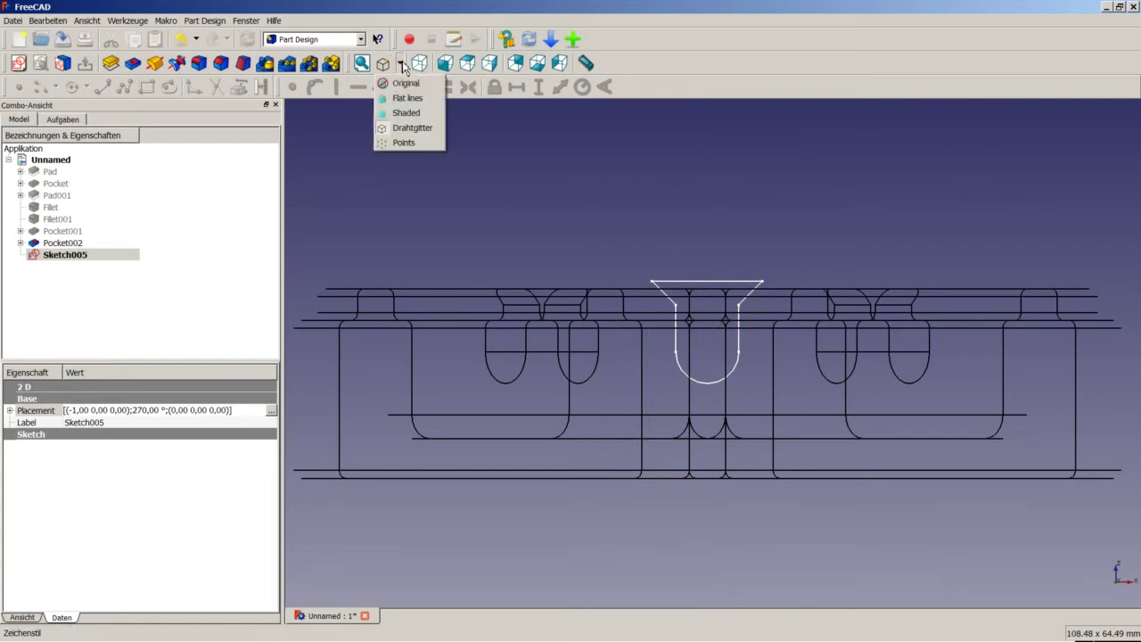
left_click(409, 82)
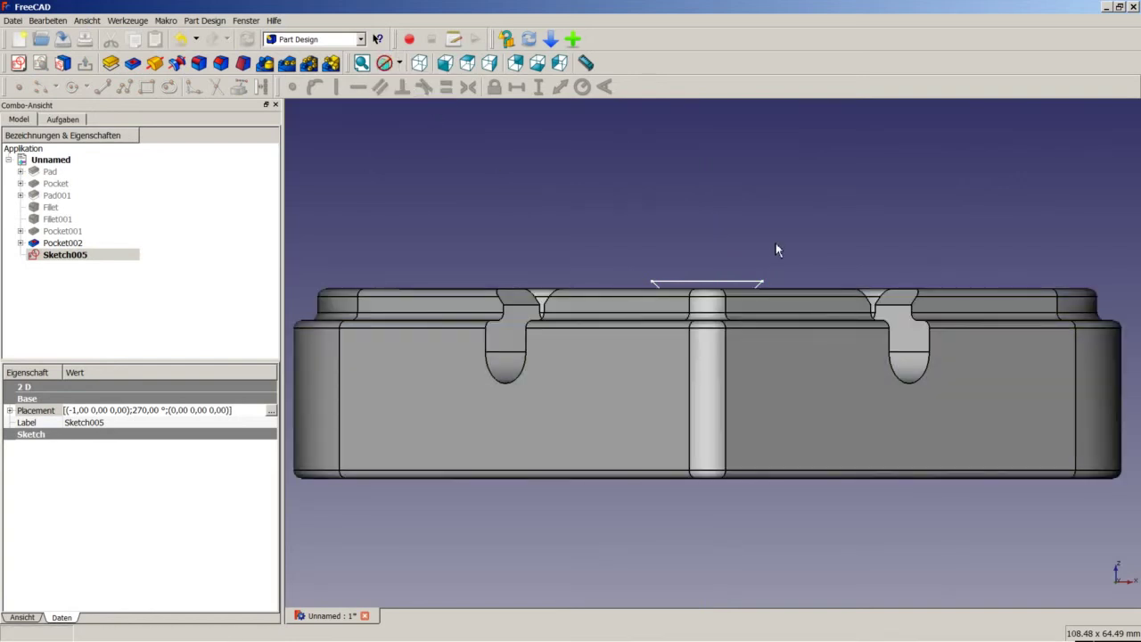
key("0")
scroll(726, 326, "up", 5)
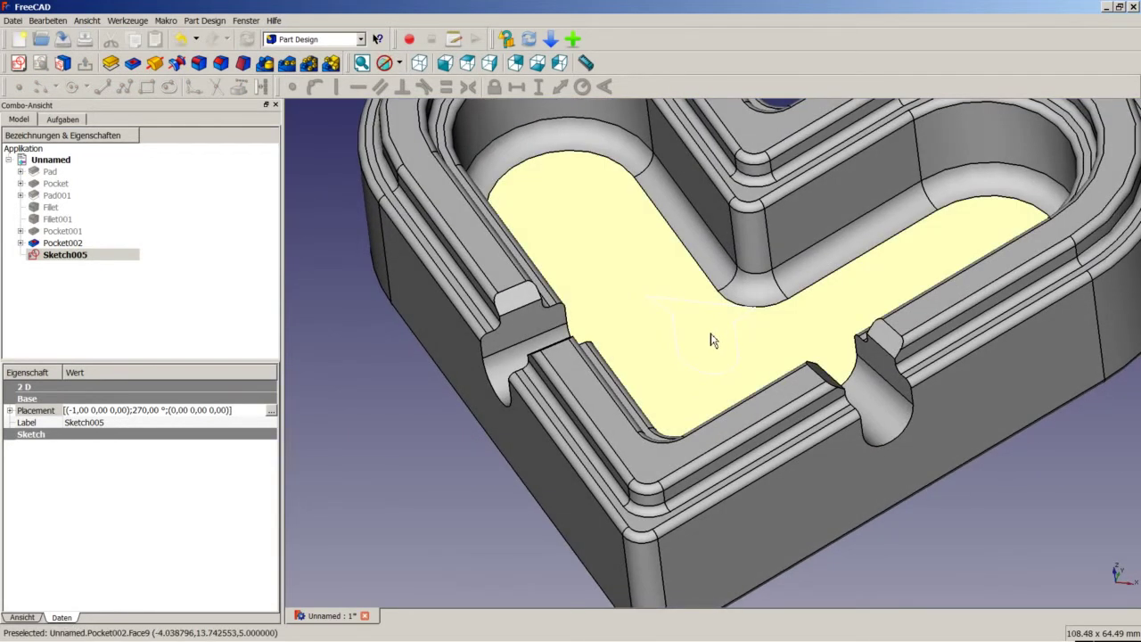
scroll(711, 341, "down", 5)
scroll(704, 330, "down", 2)
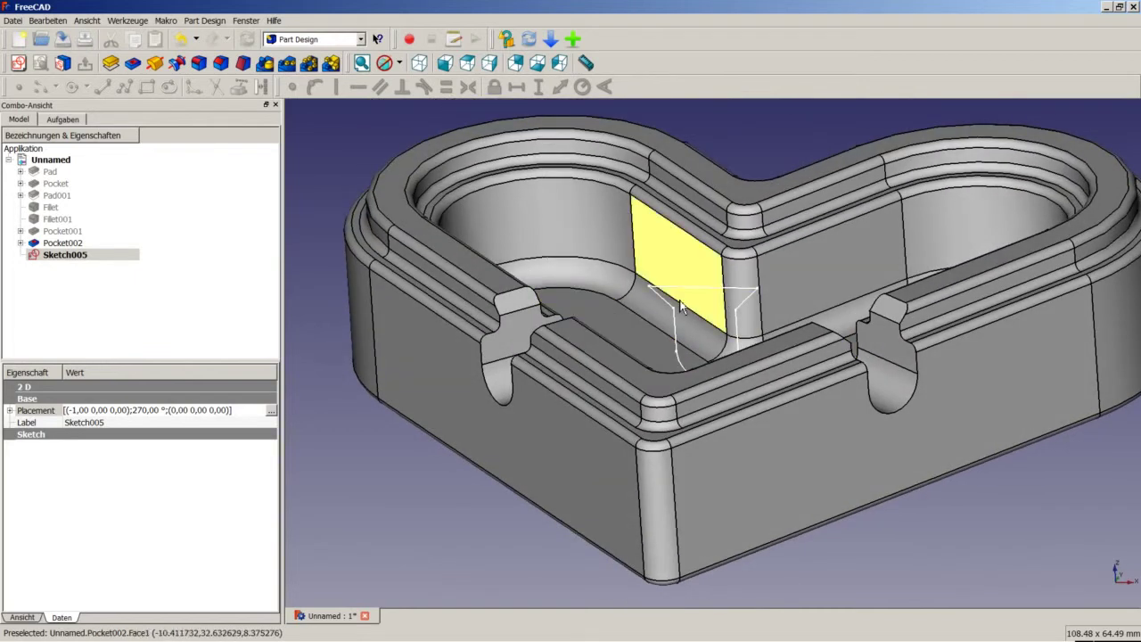
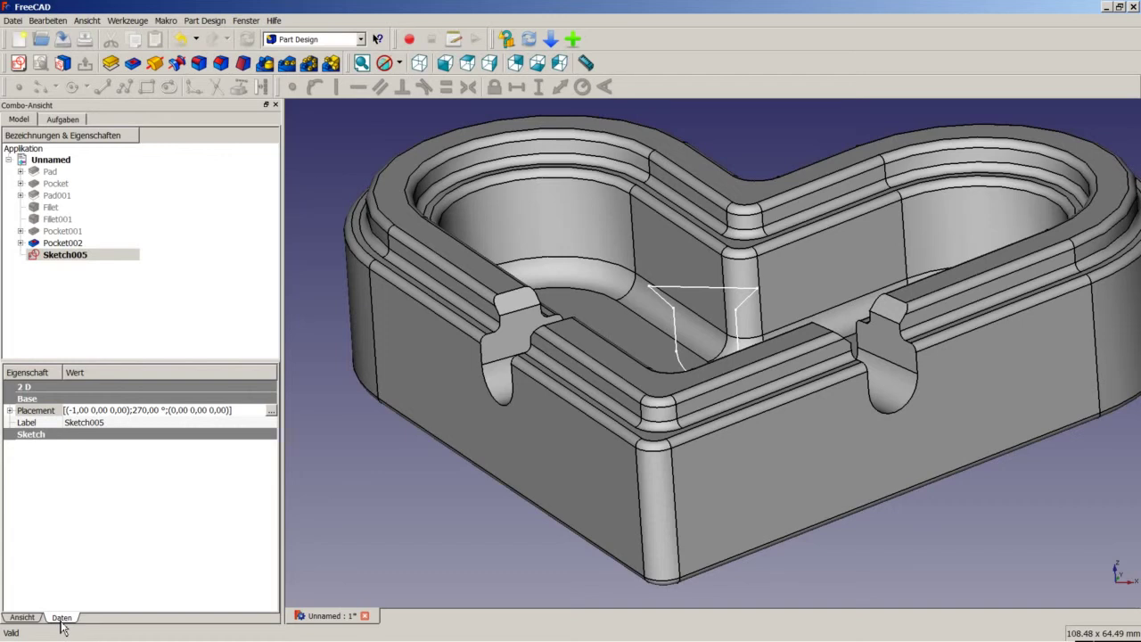
- Rotate Sketch005 incrementally by -40° about the Z axis in its Placement settings
left_click(271, 411)
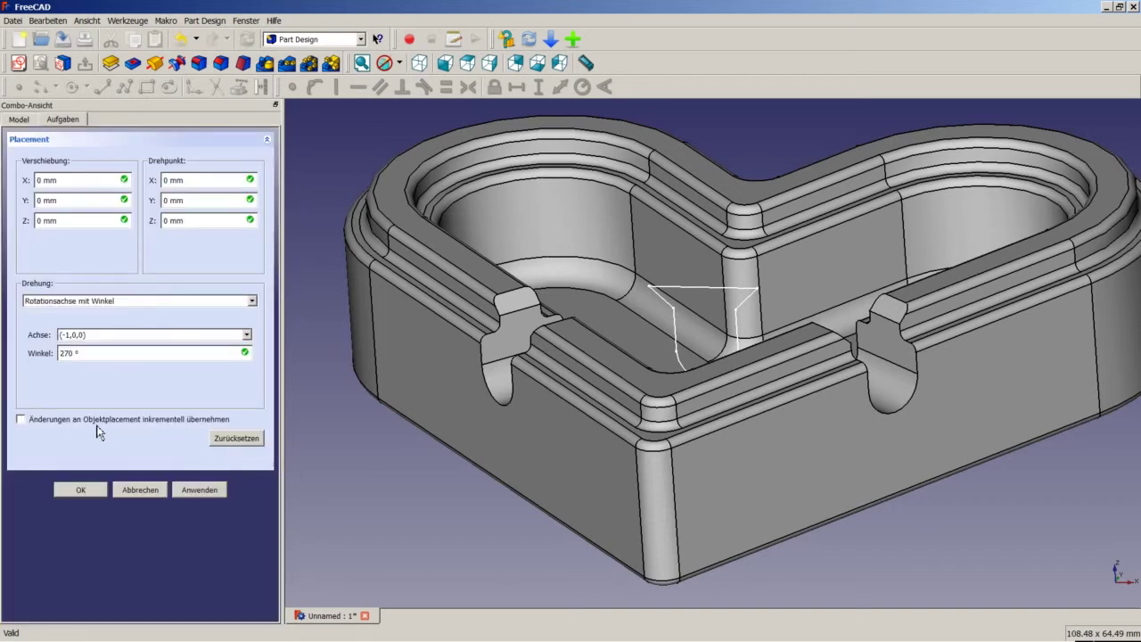
left_click(40, 420)
left_click(247, 335)
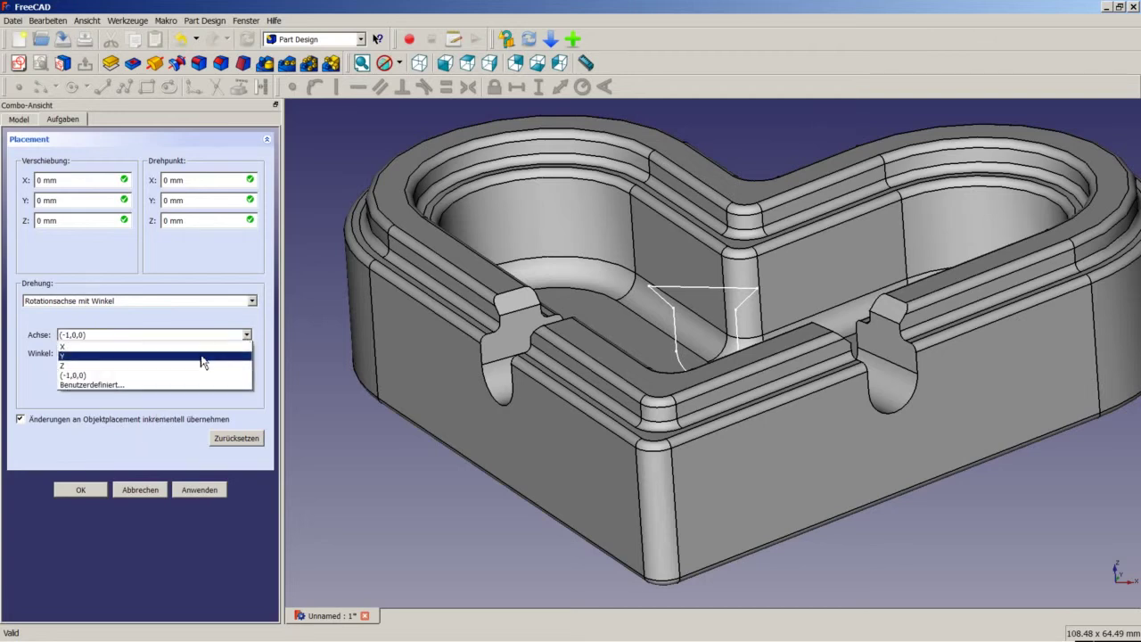
left_click(197, 365)
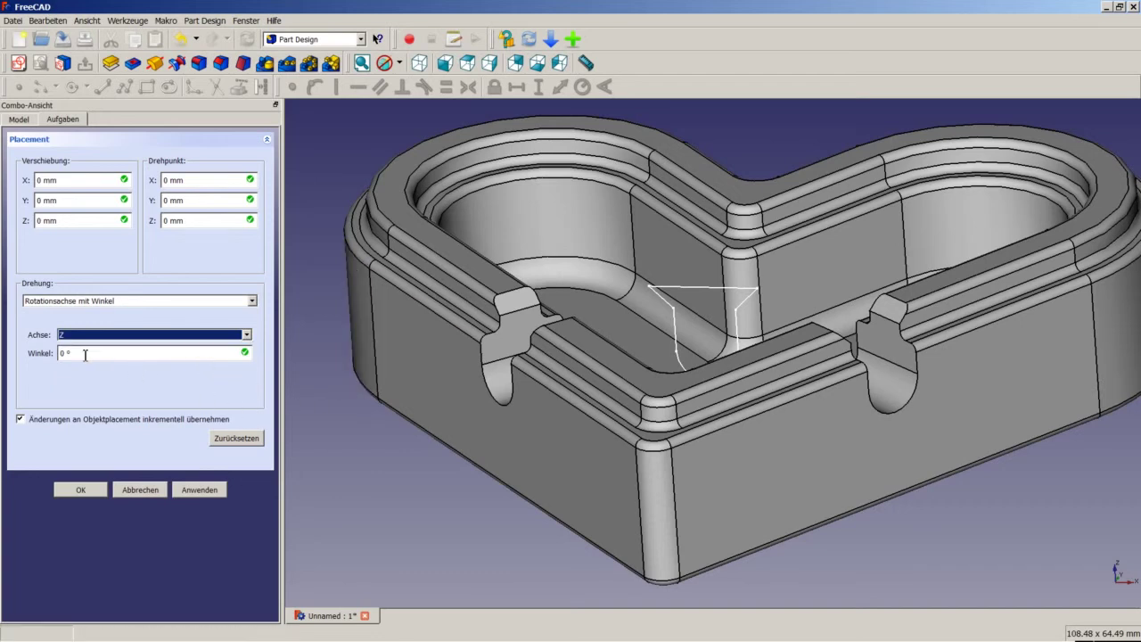
key("Tab")
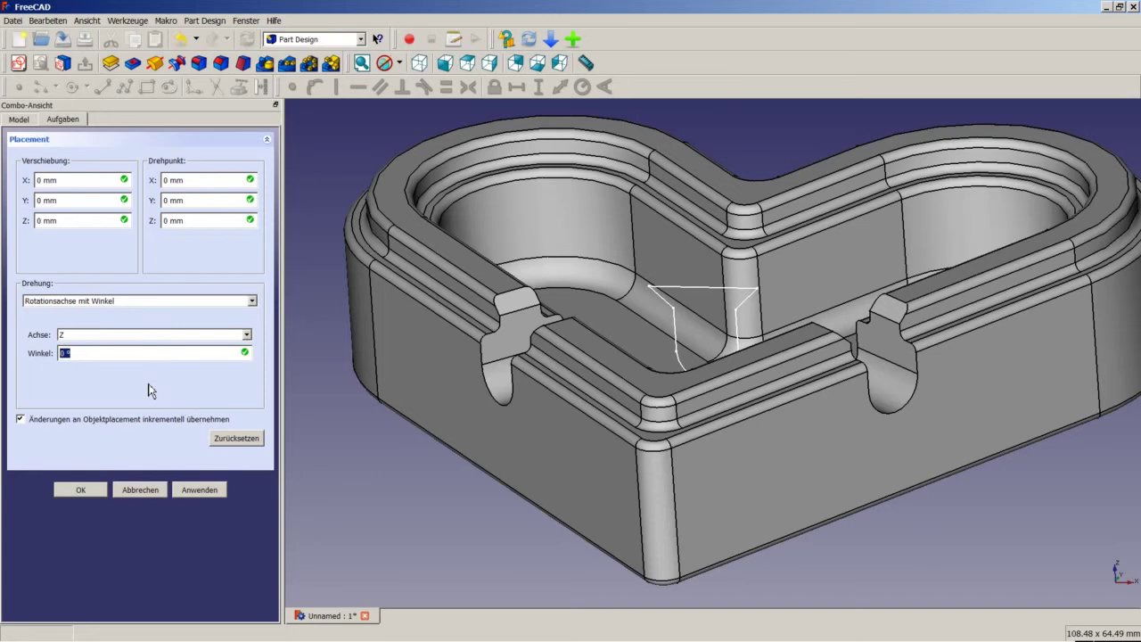
type("-40")
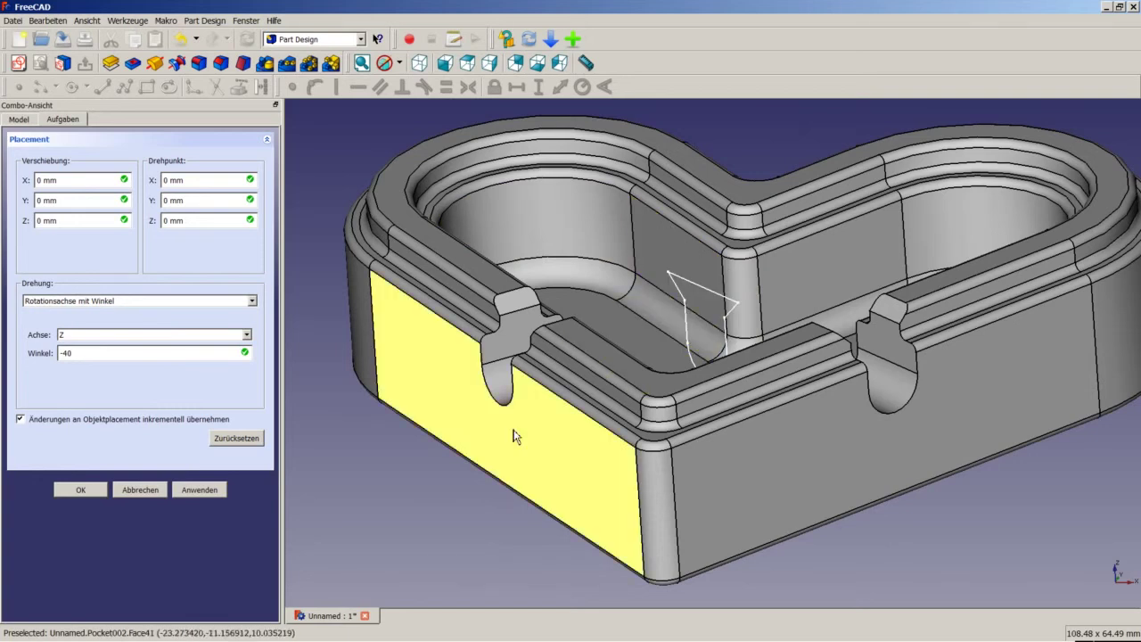
left_click(82, 490)
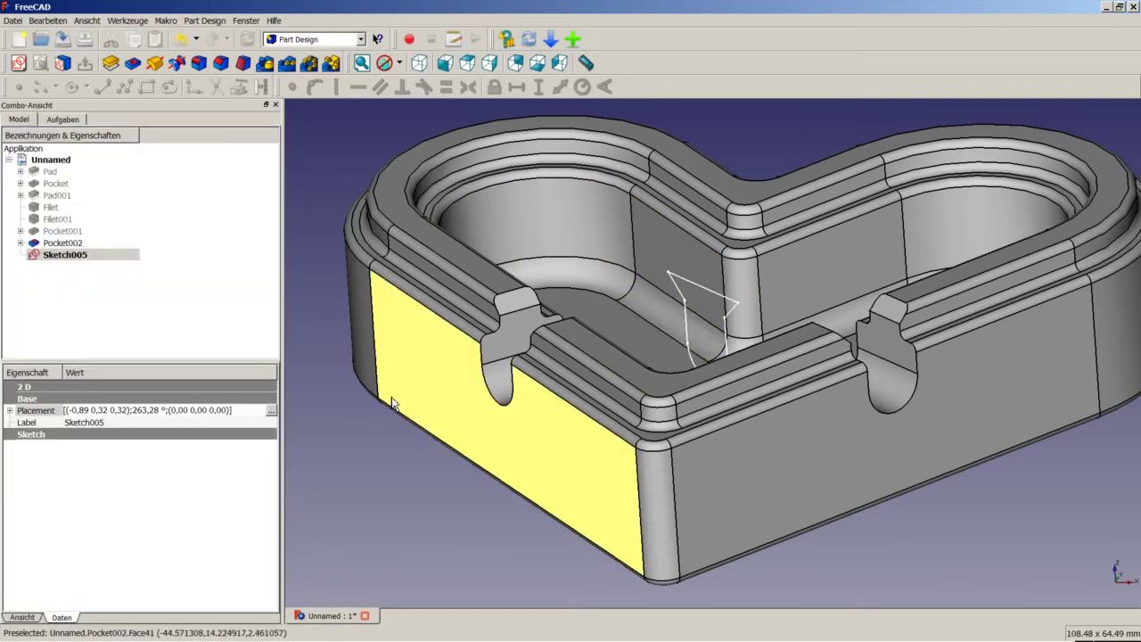
- Pad the rotated sketch 70 mm in the reversed direction to create Pad002
left_click(114, 65)
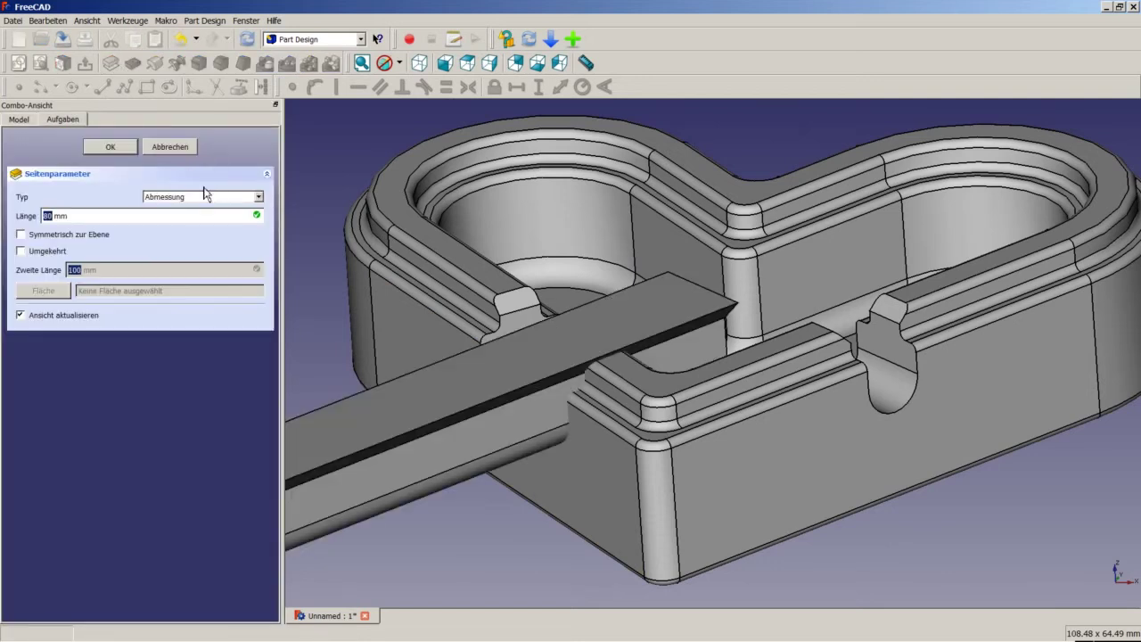
left_click(32, 254)
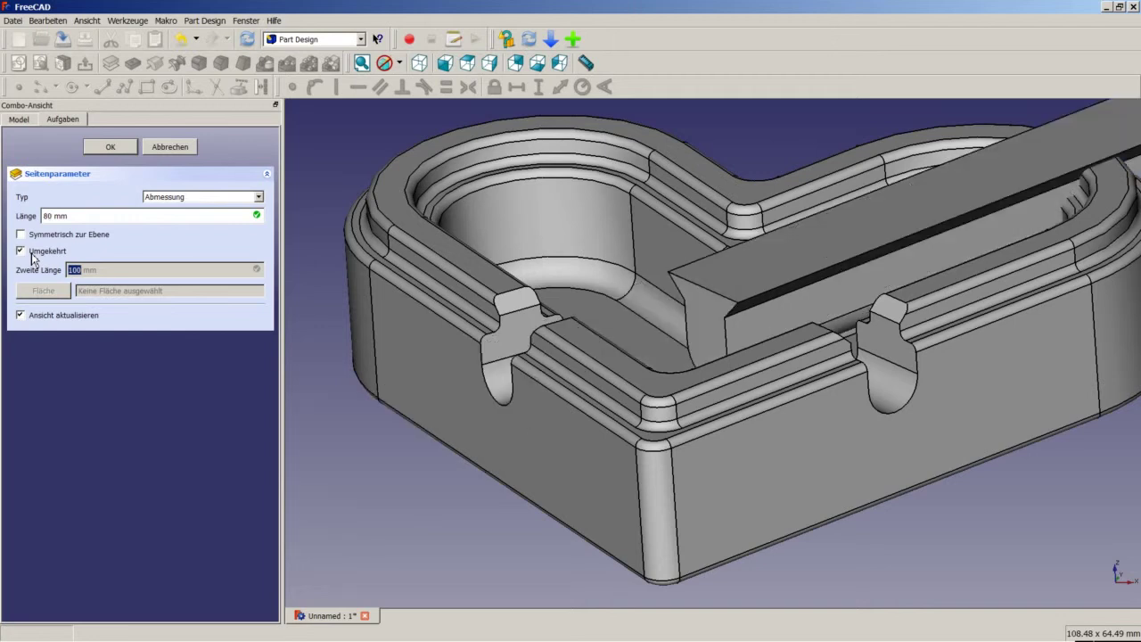
double_click(88, 216)
type("70")
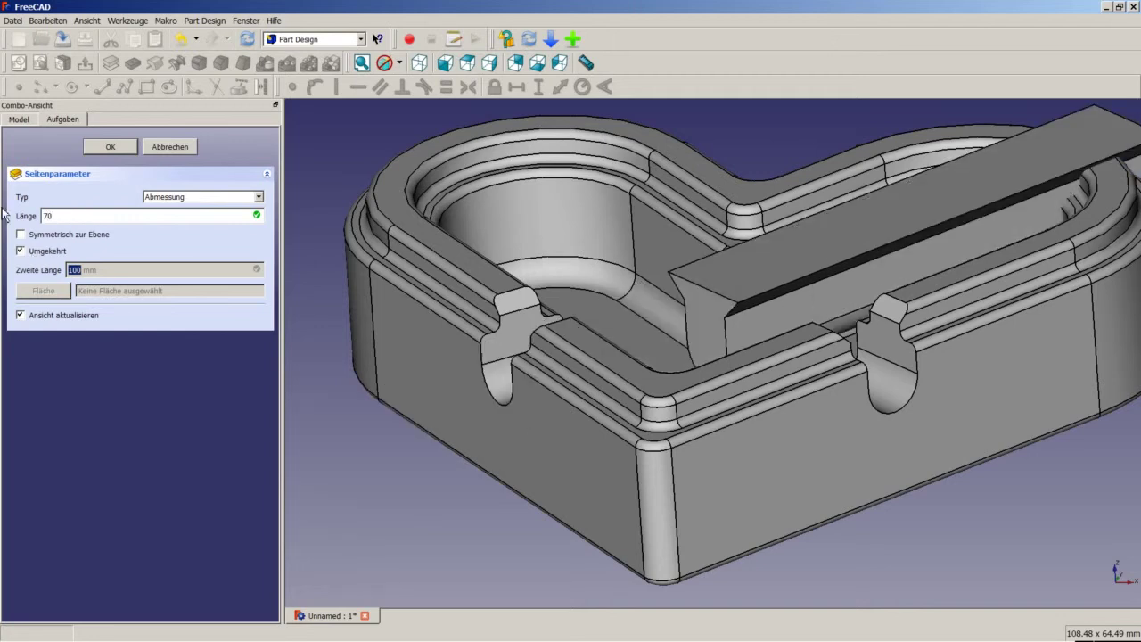
left_click(106, 147)
scroll(502, 291, "up", 3)
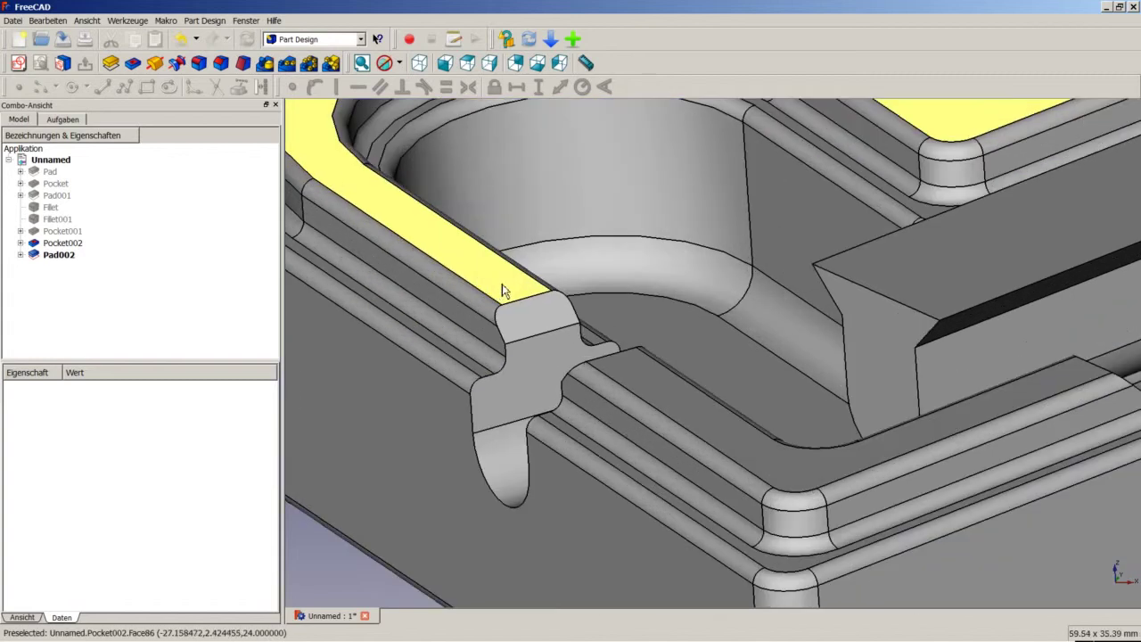
scroll(502, 292, "down", 5)
scroll(981, 250, "down", 2)
scroll(1121, 242, "up", 2)
scroll(1128, 205, "up", 5)
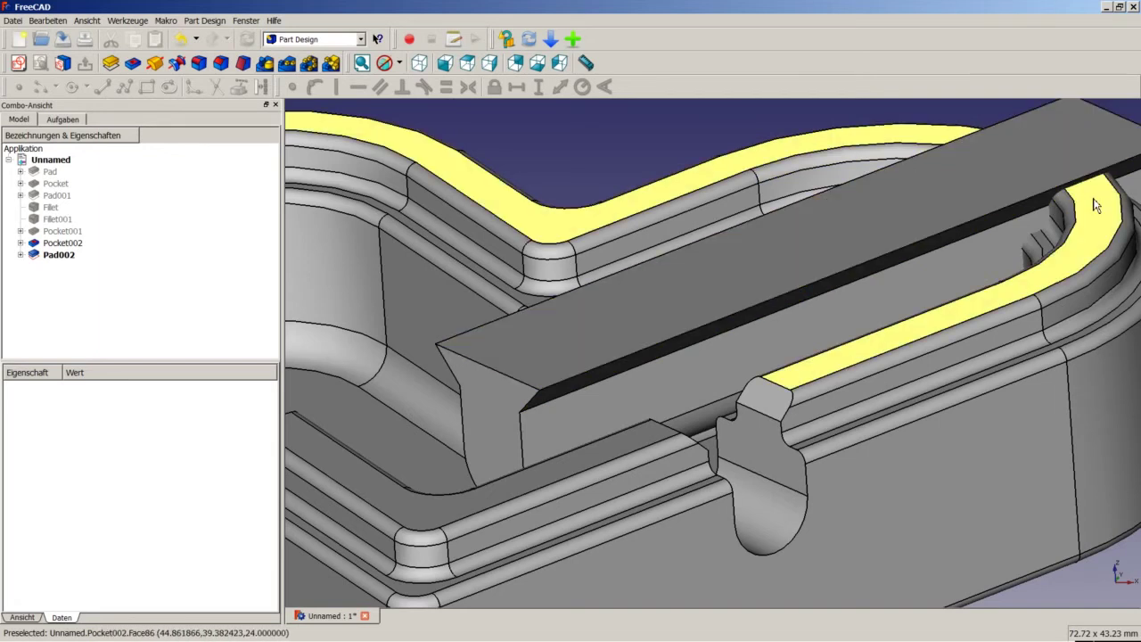
scroll(916, 239, "down", 5)
scroll(916, 239, "down", 3)
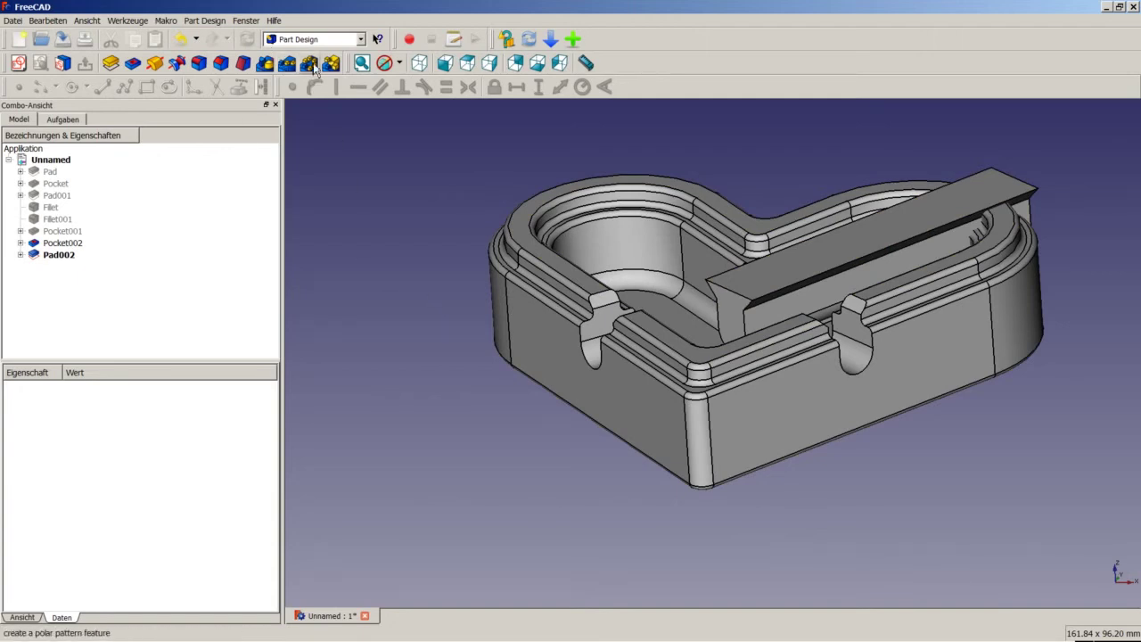
- In the Part workbench, cut Pad002 out of Pocket002
left_click(362, 40)
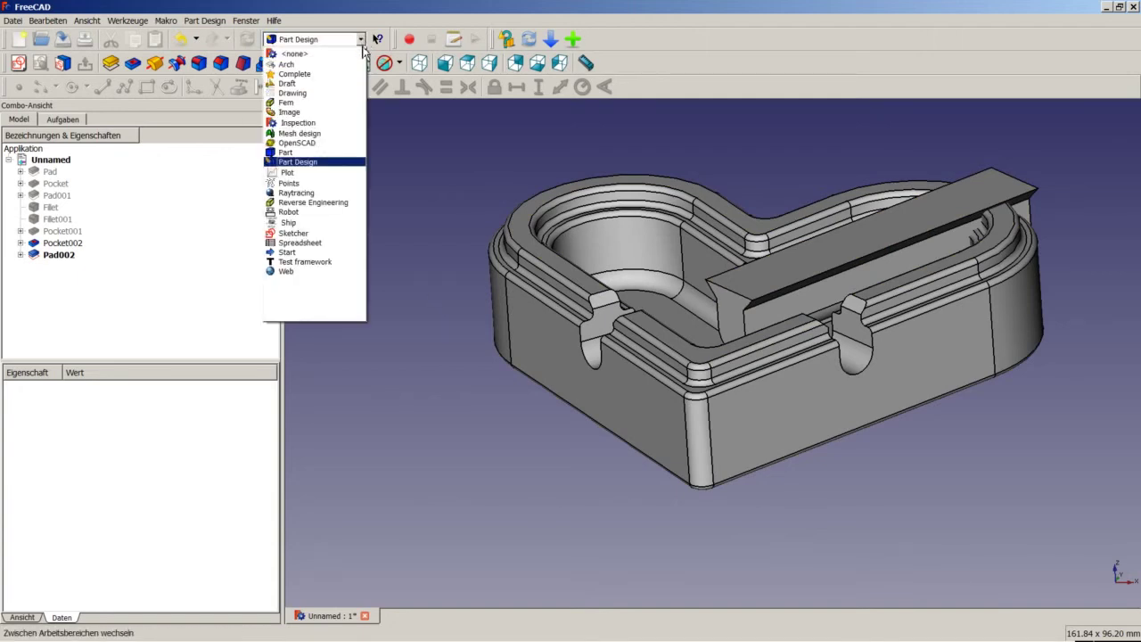
left_click(321, 155)
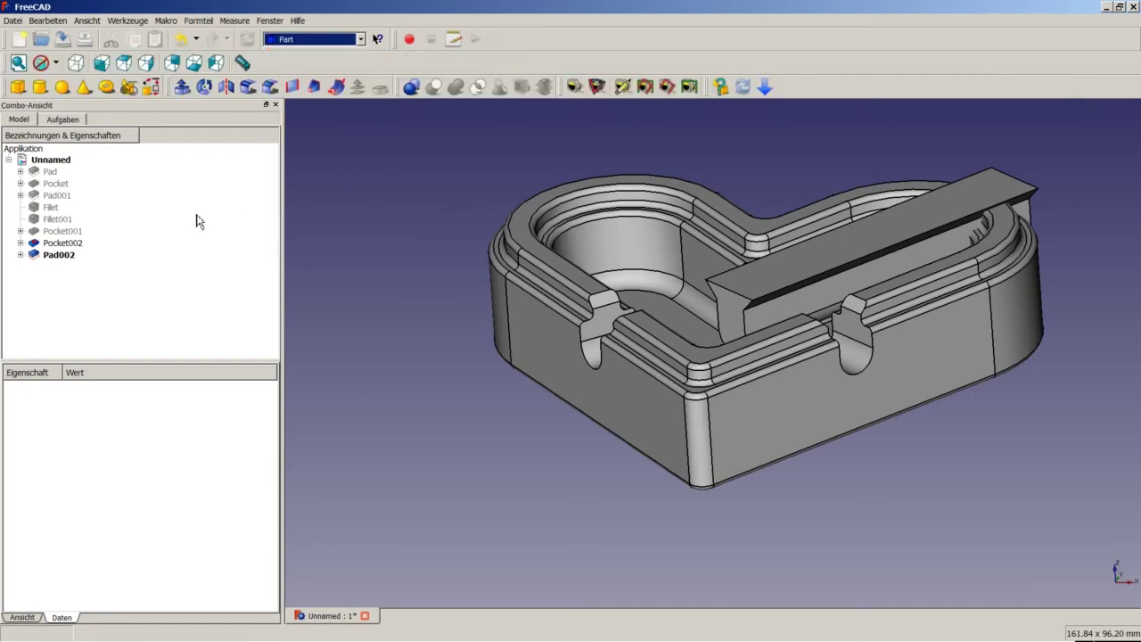
left_click(64, 243)
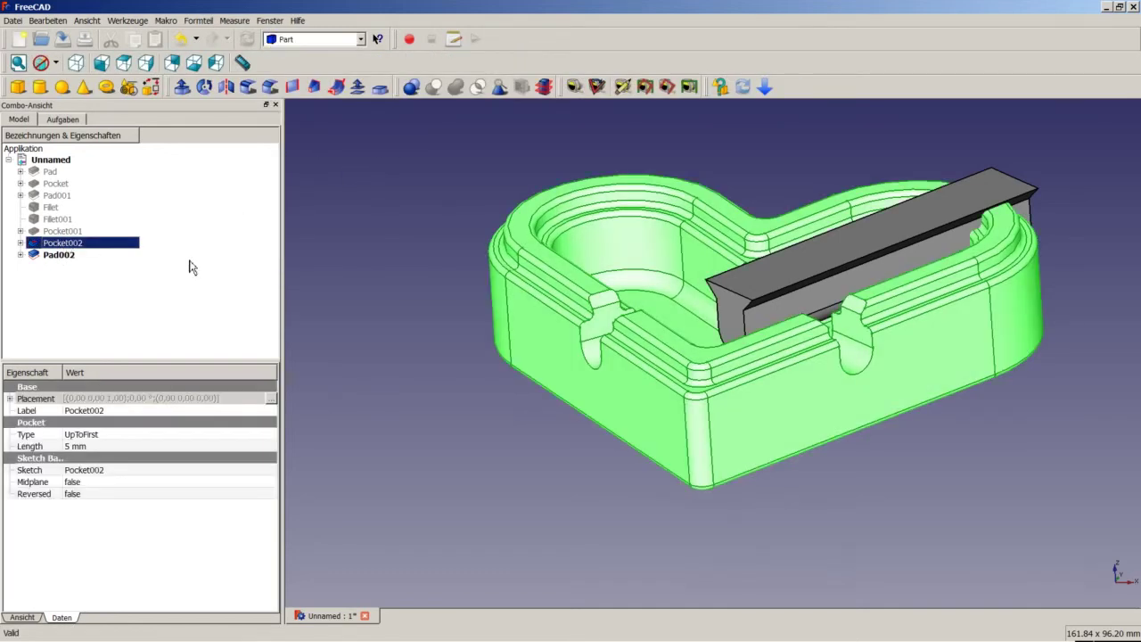
left_click(58, 256, "ctrl")
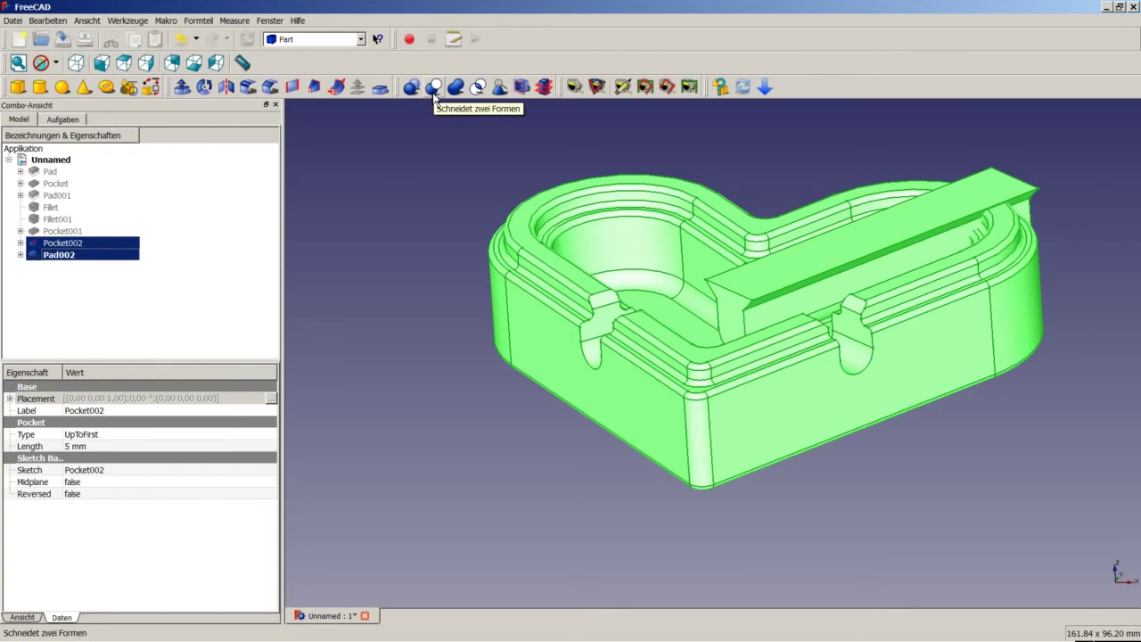
left_click(434, 89)
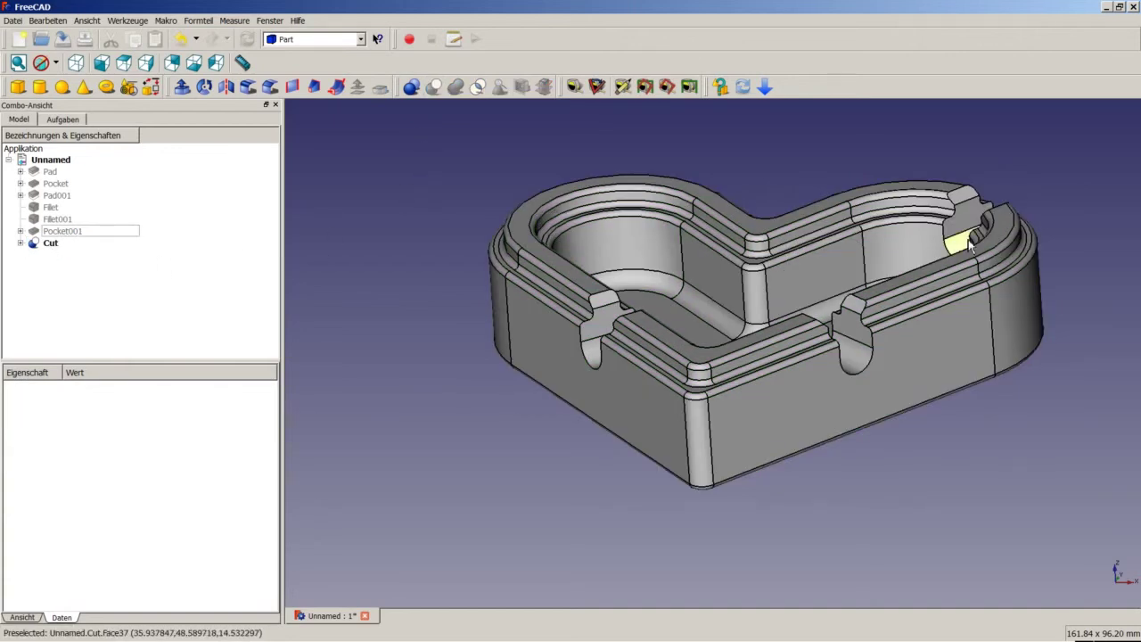
- Fit the grooved ashtray in an axonometric view and switch back to Part Design
mouse_move(985, 303)
middle_mouse_down()
mouse_move(1043, 354)
mouse_move(1009, 354)
middle_mouse_up()
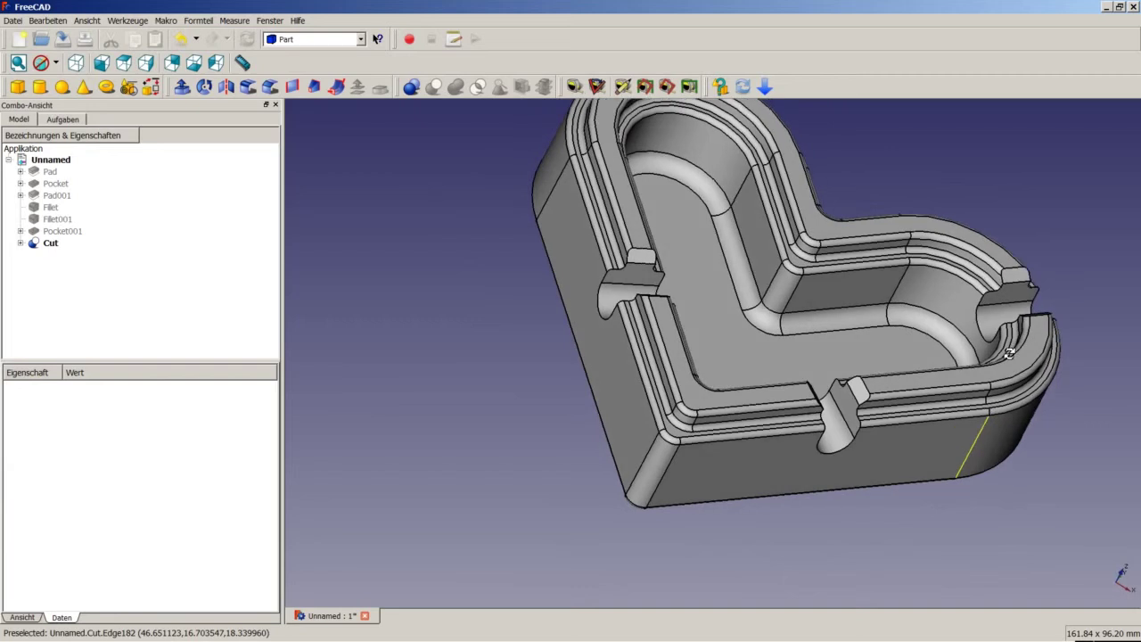
right_click(439, 337)
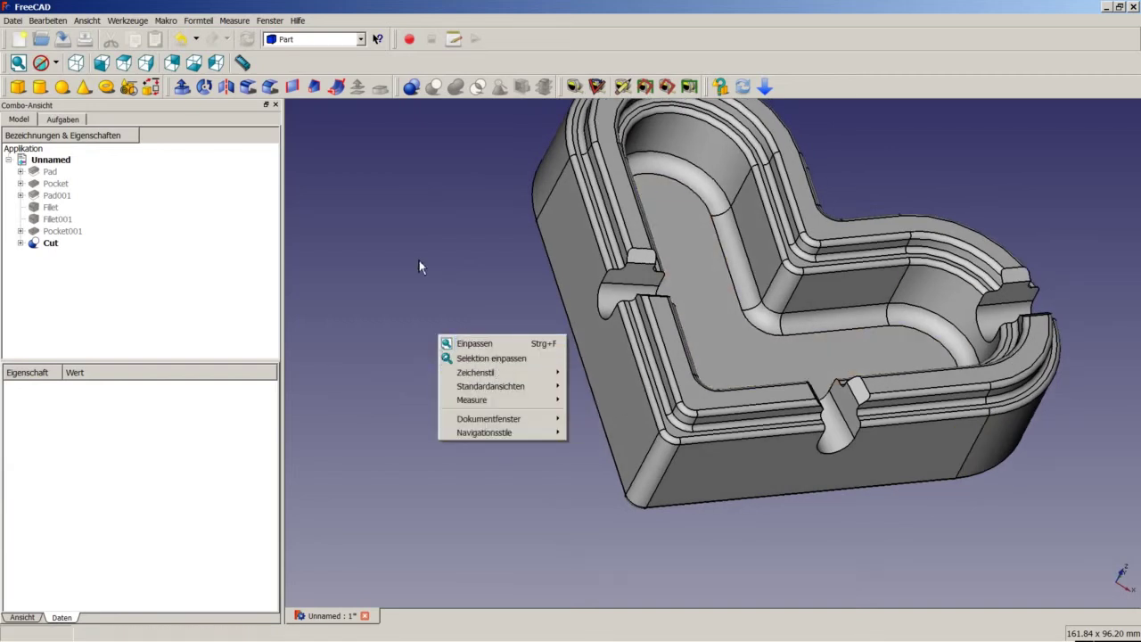
left_click(440, 280)
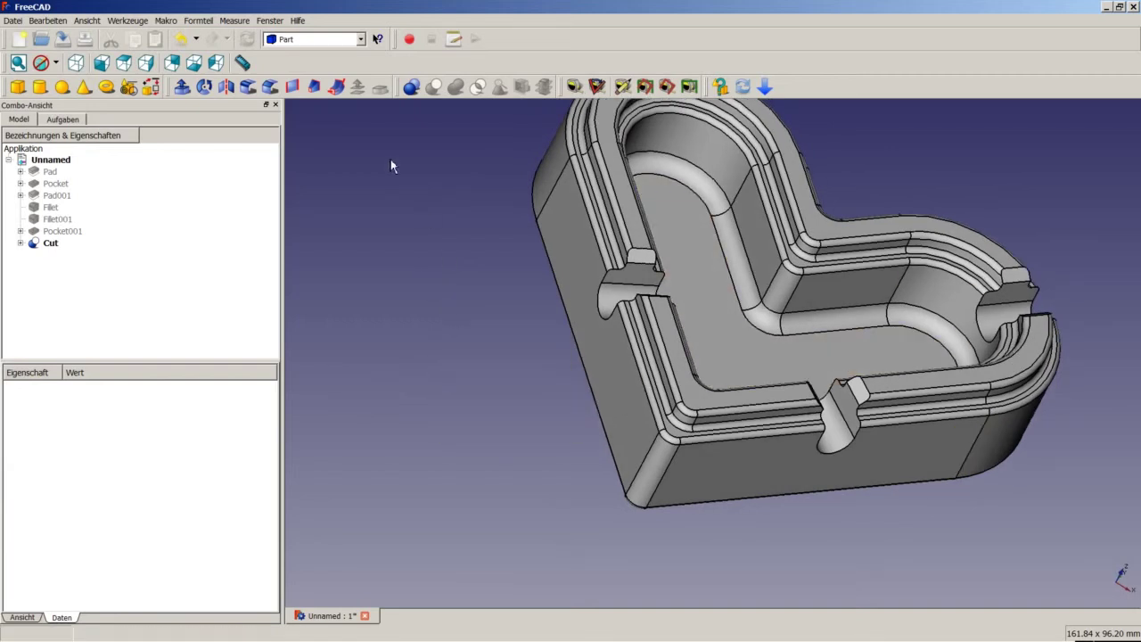
left_click(79, 64)
right_click(546, 361)
left_click(571, 369)
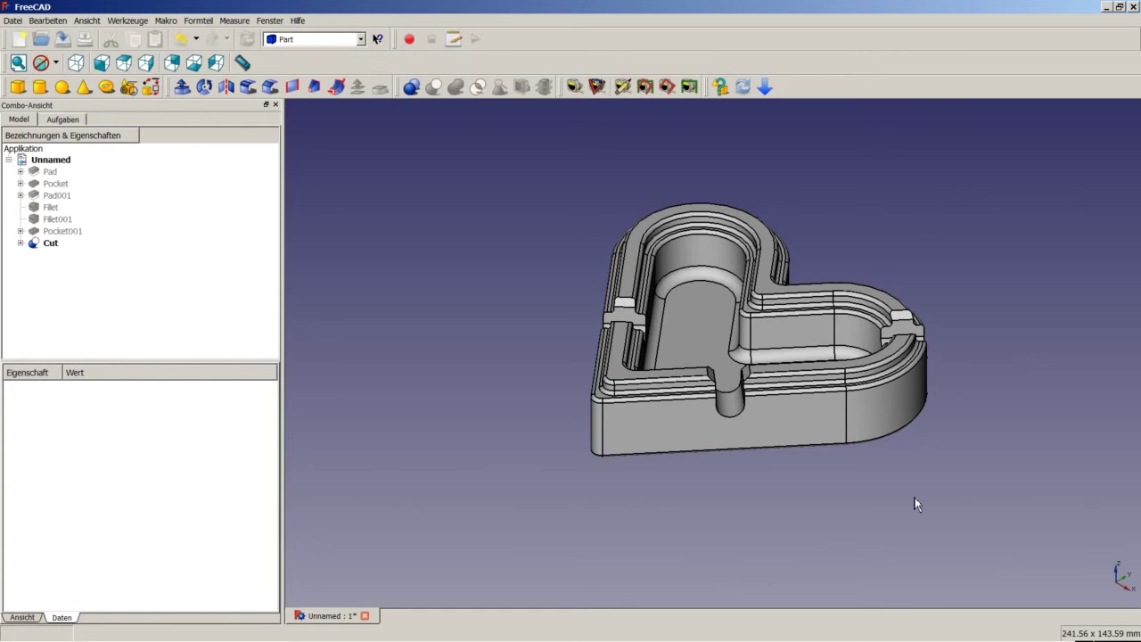
left_click(361, 39)
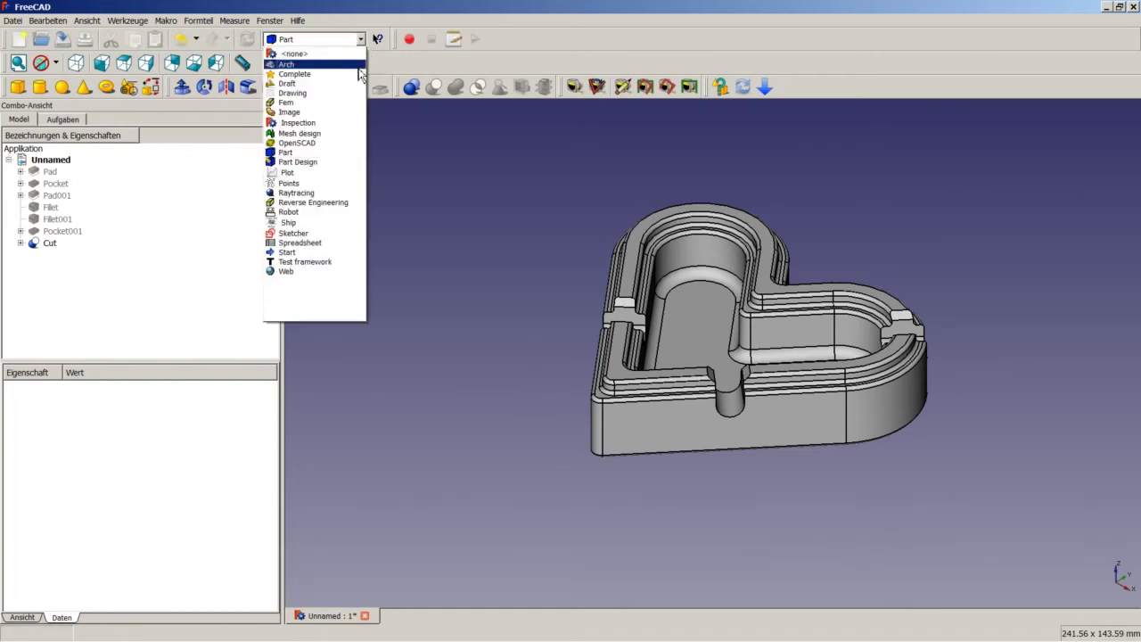
left_click(328, 162)
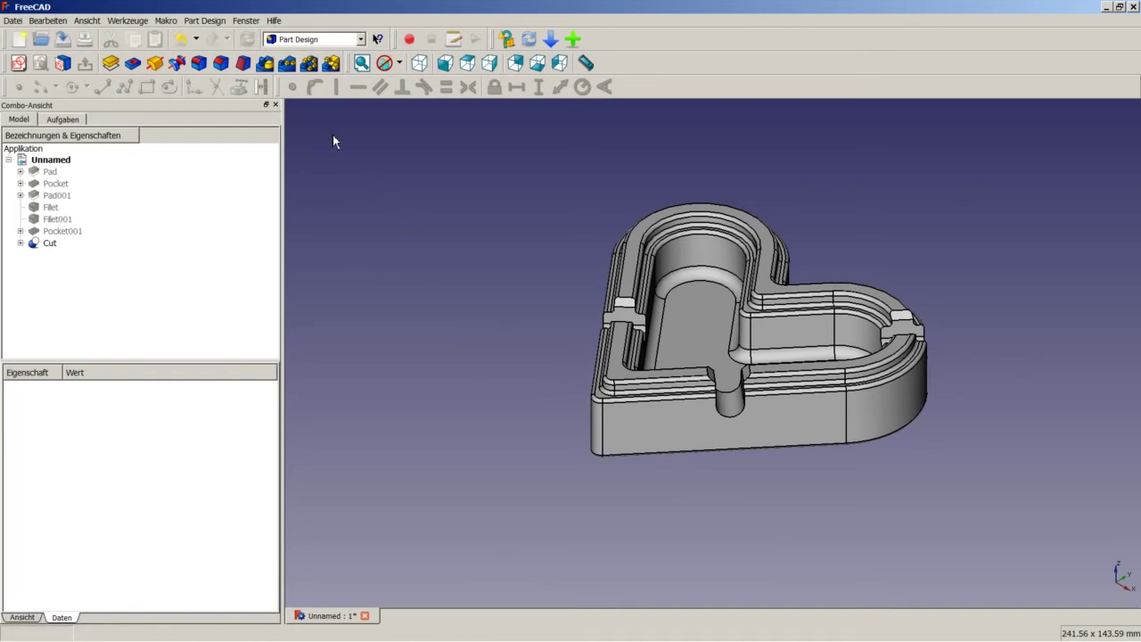
- Start a new sketch on the XZ plane and switch the display to wireframe
left_click(18, 63)
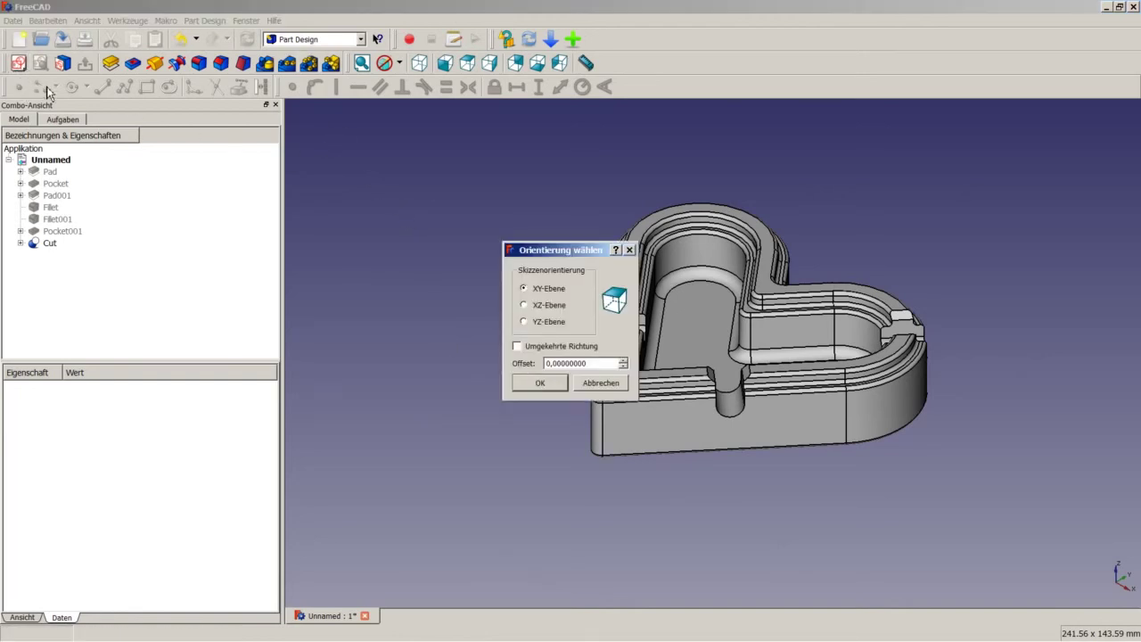
left_click(545, 306)
left_click(546, 389)
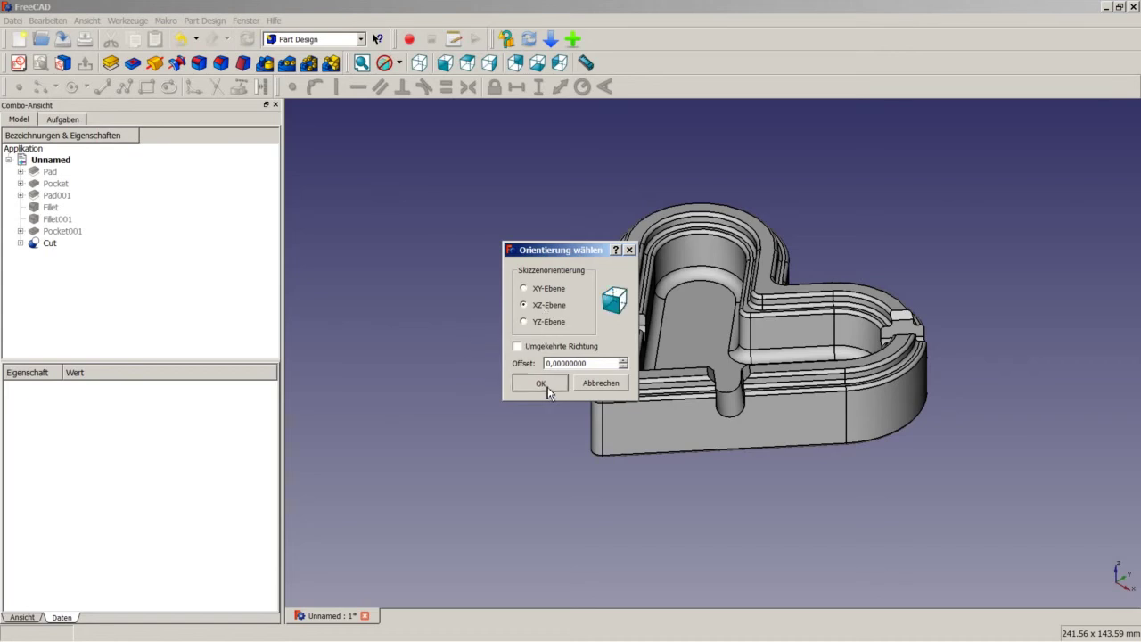
left_click(400, 62)
left_click(413, 129)
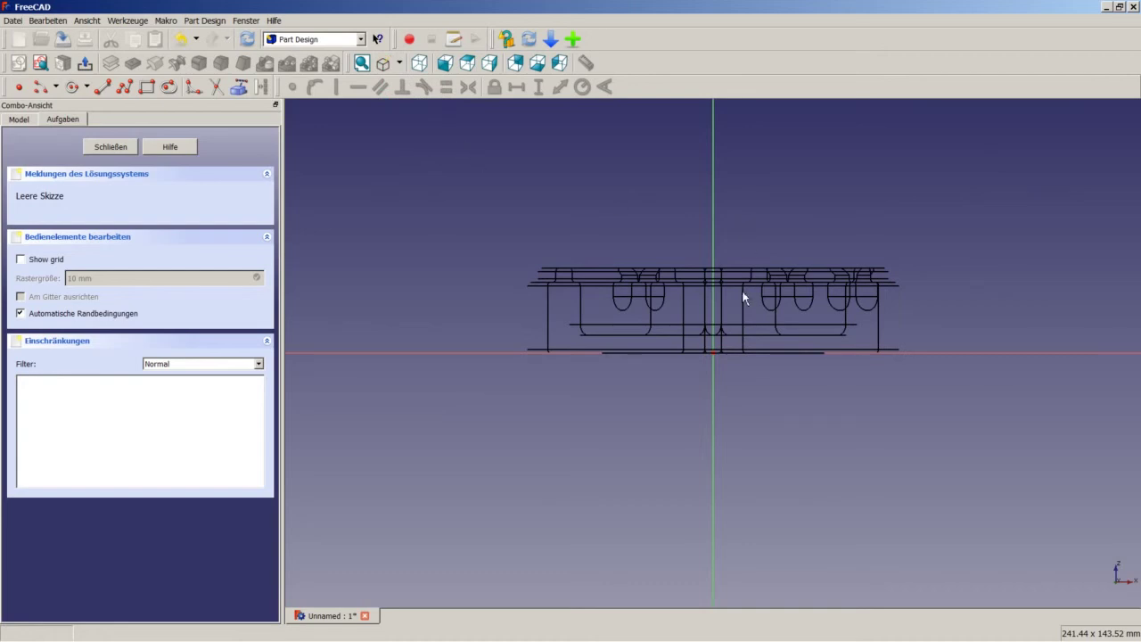
scroll(742, 290, "up", 2)
scroll(725, 281, "up", 1)
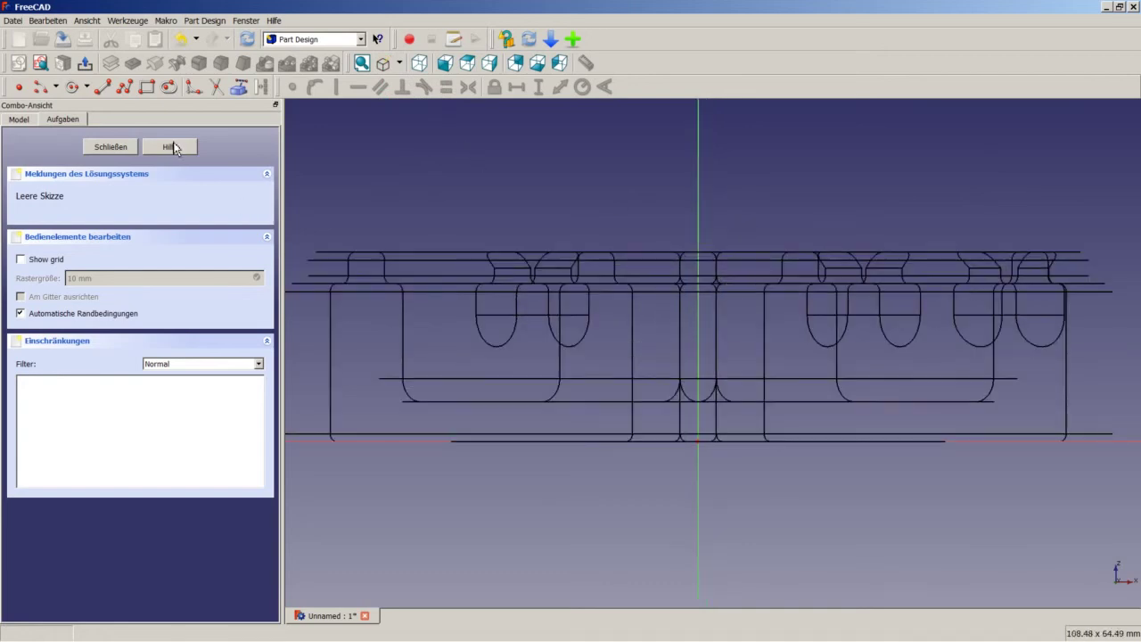
- Draw an open funnel outline: vertical, slanted, horizontal, slanted and vertical polyline segments
left_click(125, 86)
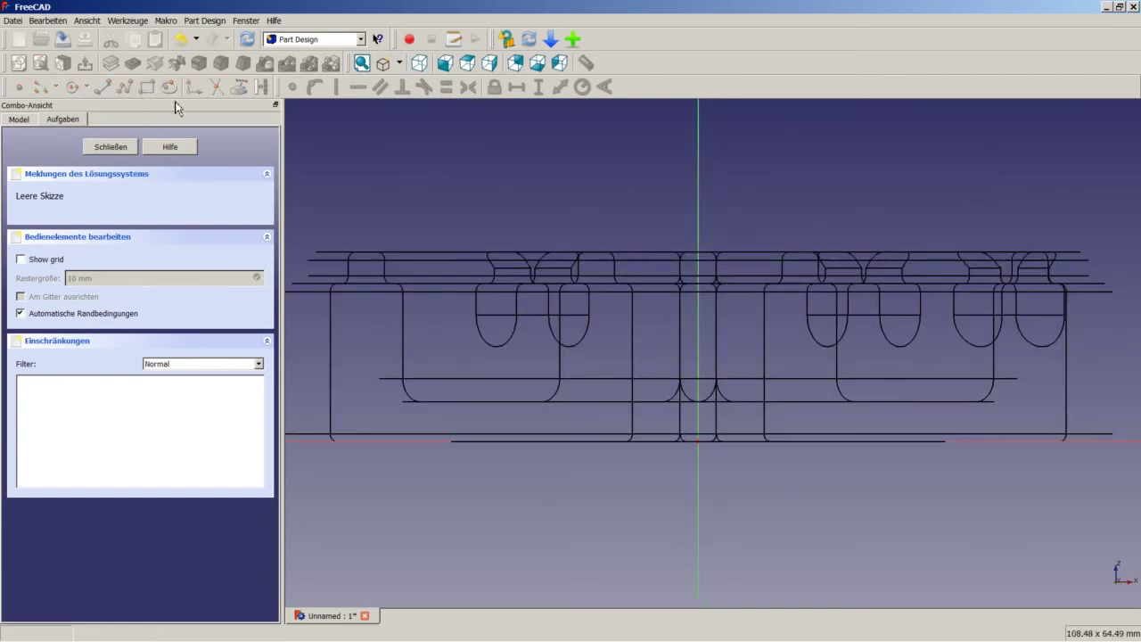
left_click(662, 333)
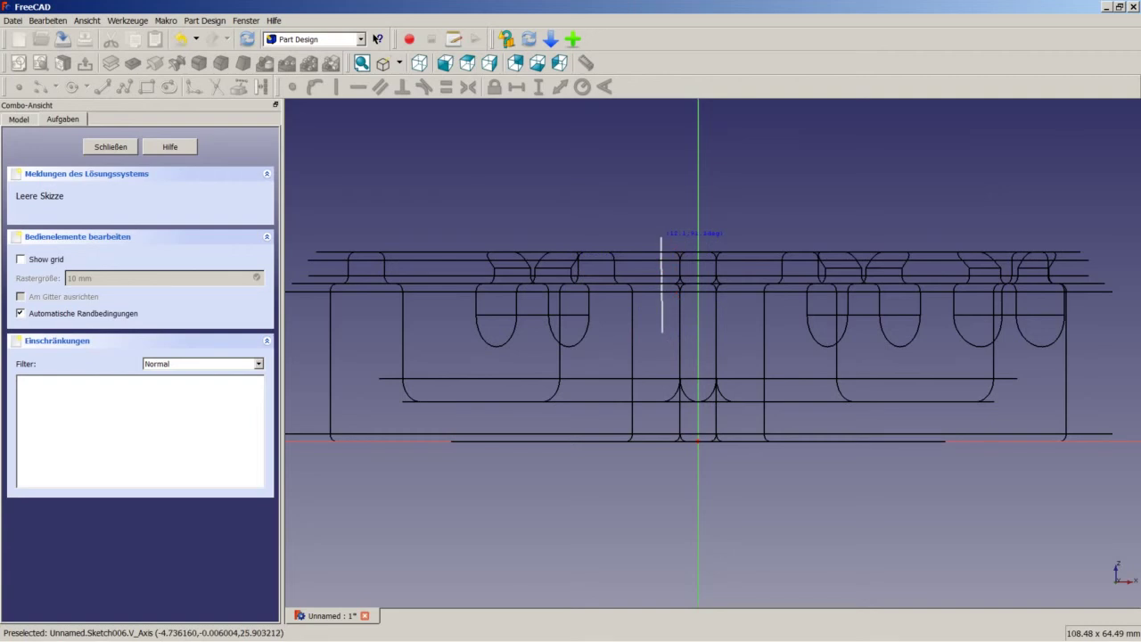
left_click(662, 236)
left_click(631, 216)
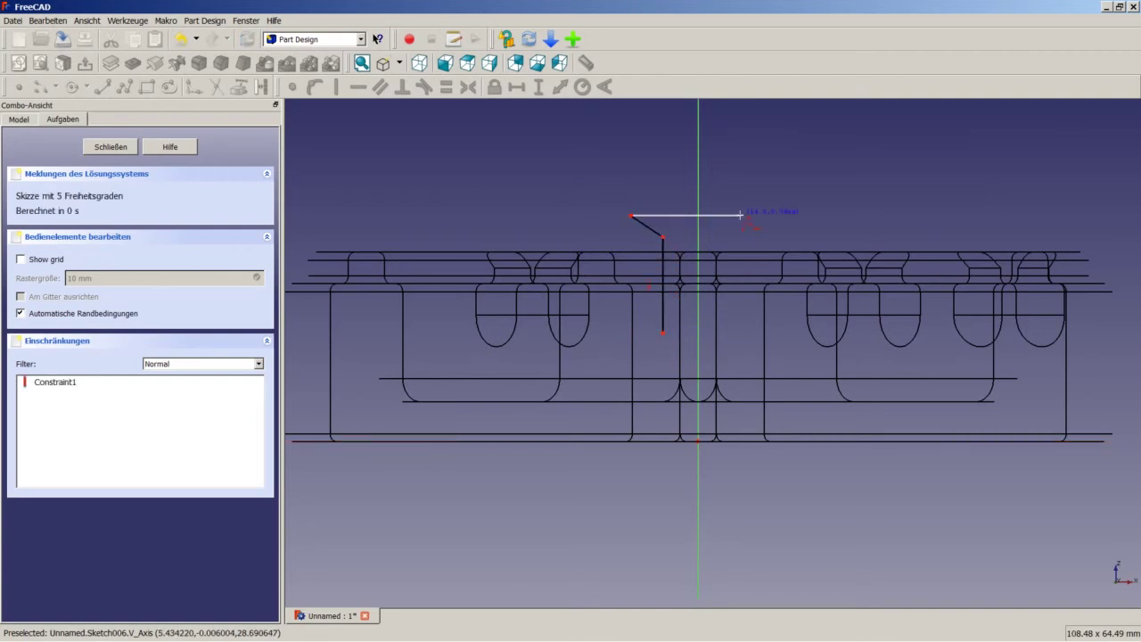
left_click(740, 215)
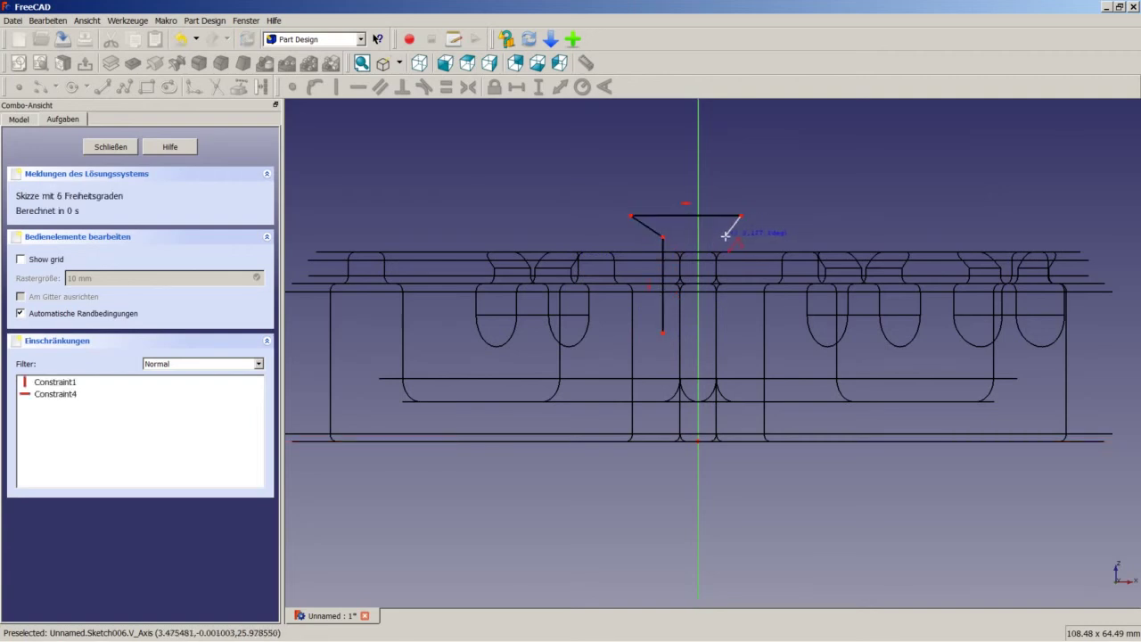
left_click(725, 237)
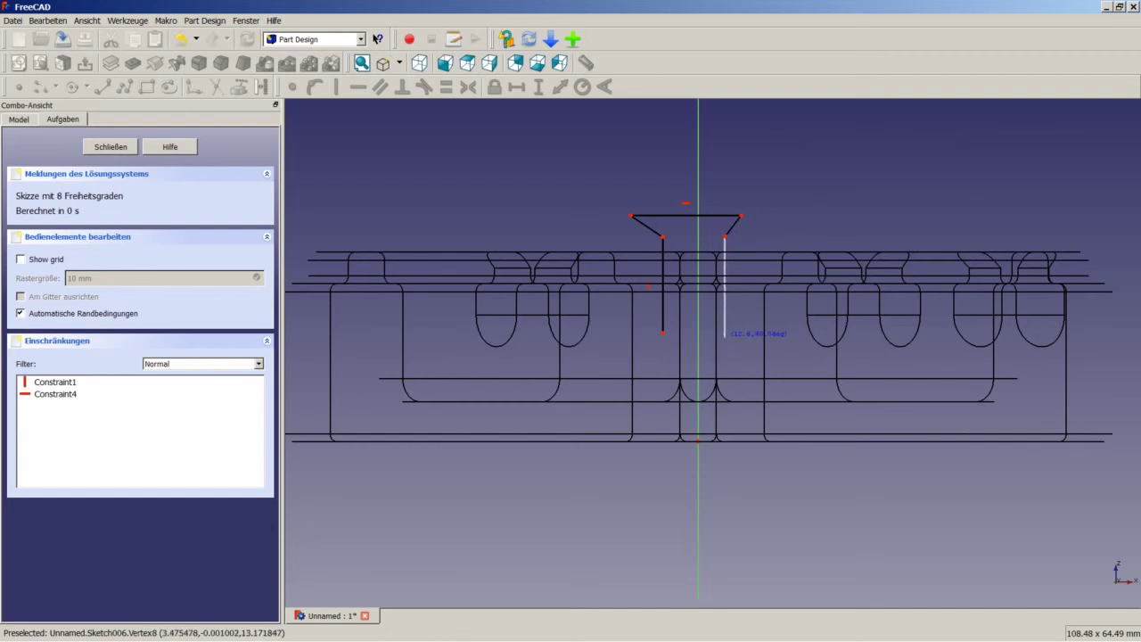
left_click(725, 337)
right_click(736, 321)
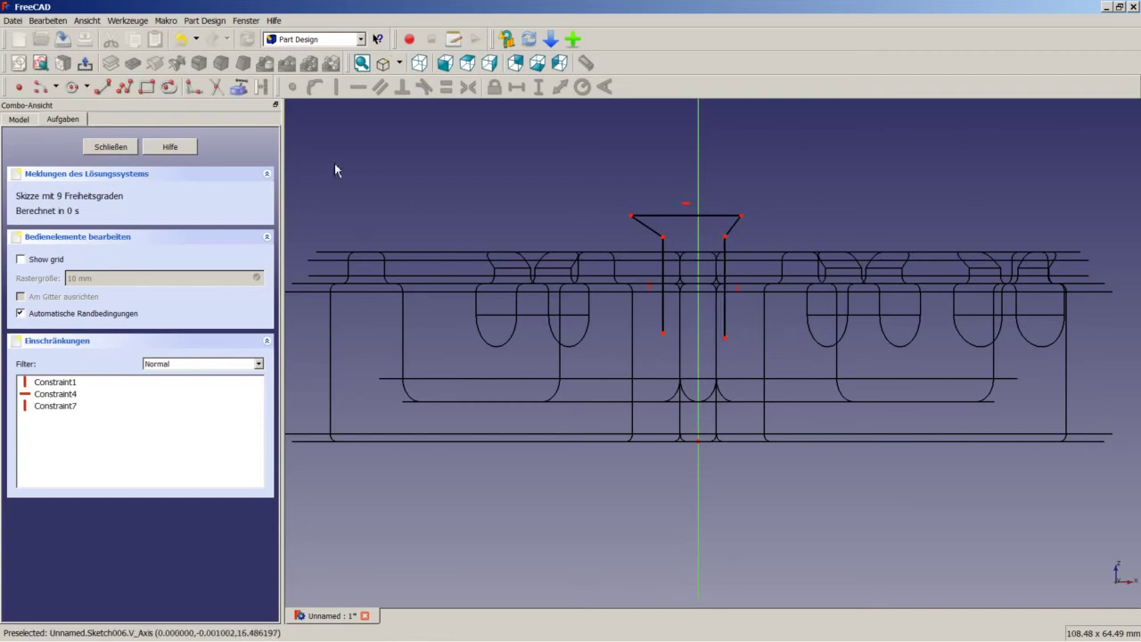
left_click(42, 86)
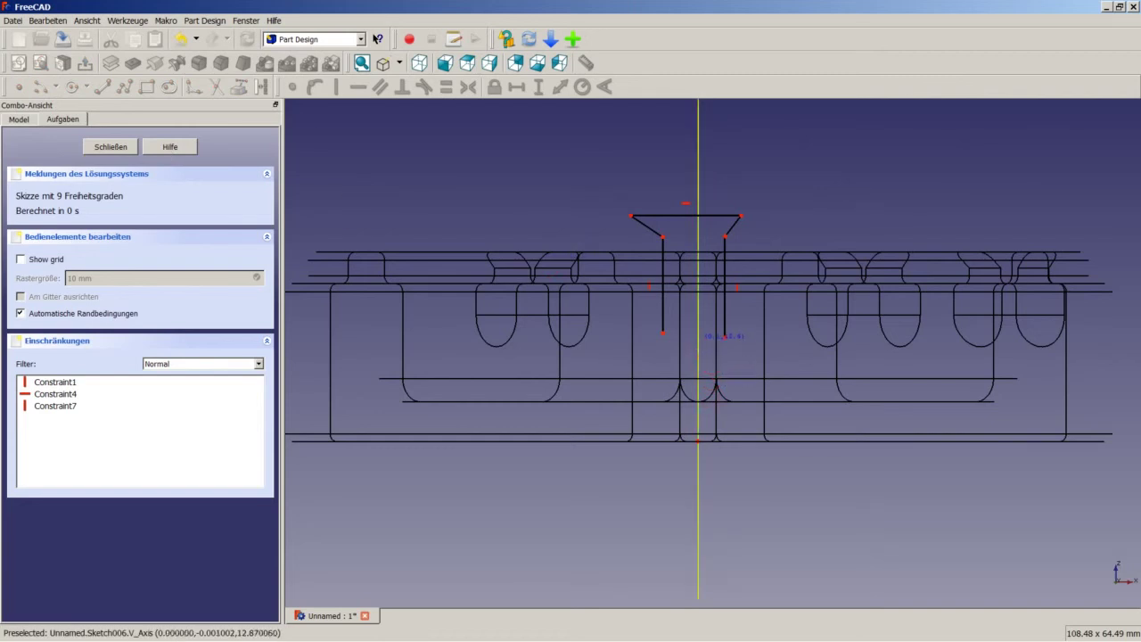
- Draw a centre-point arc across the bottom and join it to the right line's end
left_click(698, 340)
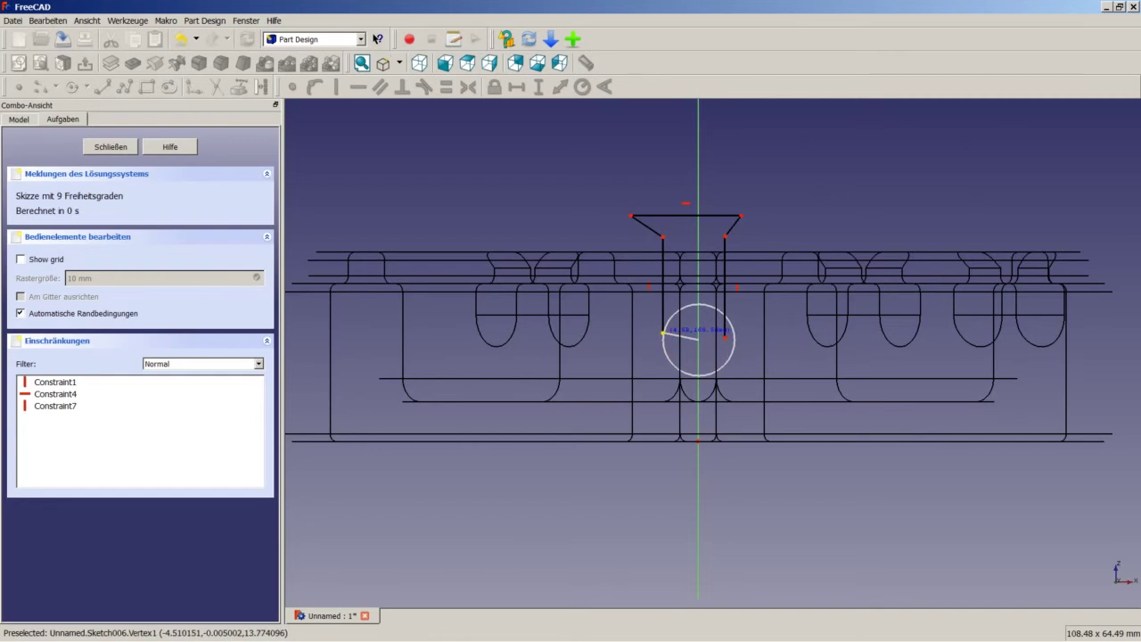
left_click(662, 333)
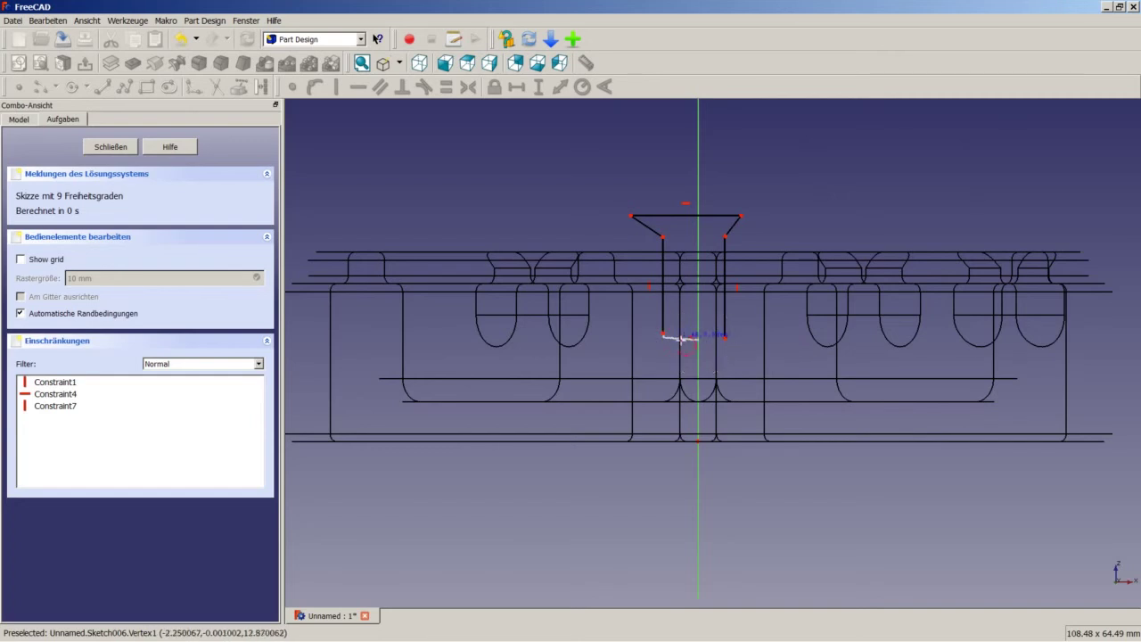
left_click(729, 359)
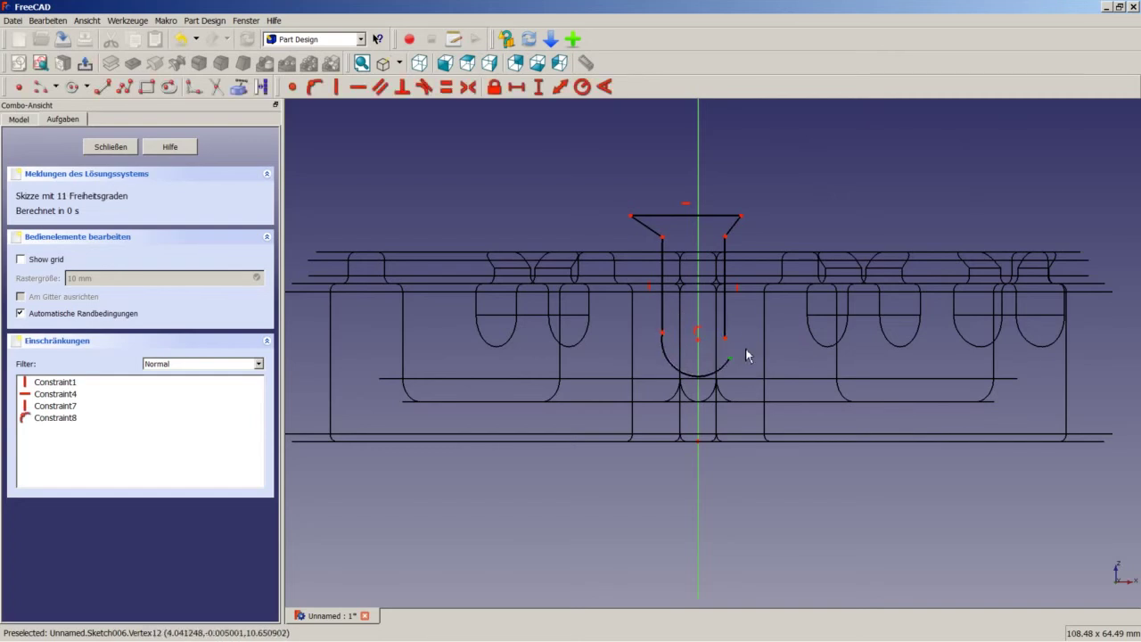
left_click(729, 359)
left_click(725, 337)
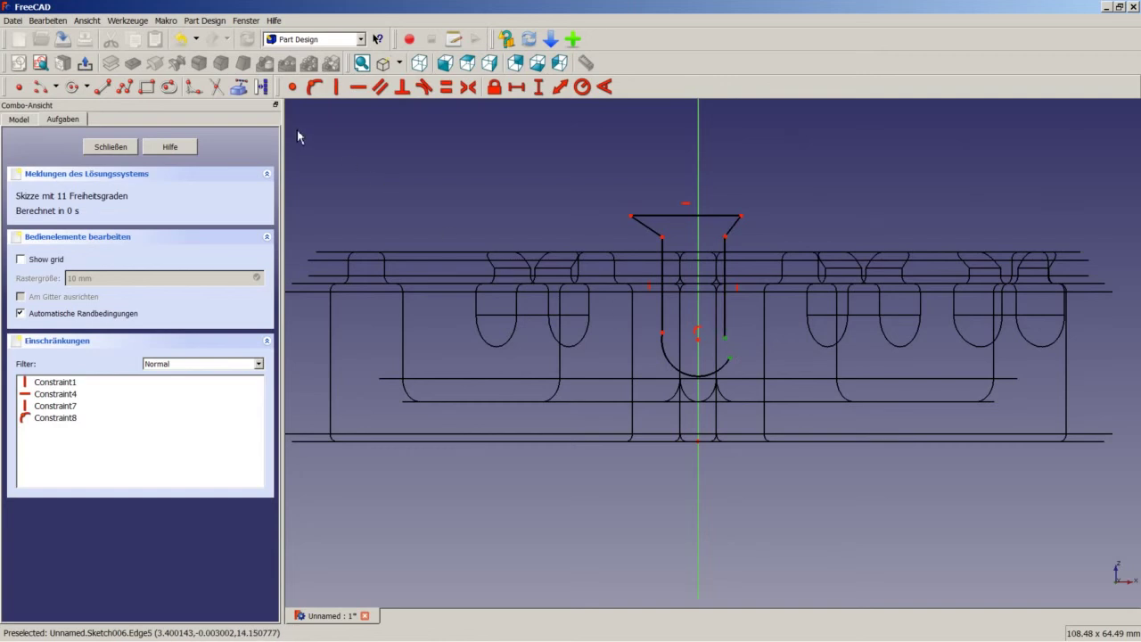
left_click(294, 88)
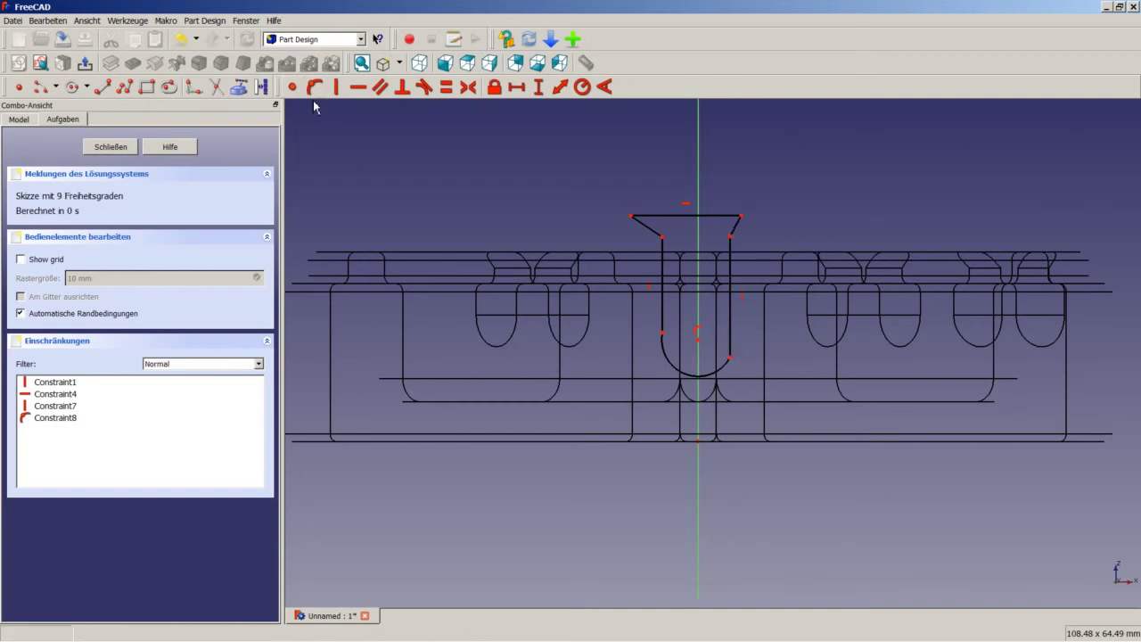
- Make both vertical lines tangent to the bottom arc
left_click(730, 371)
left_click(730, 318)
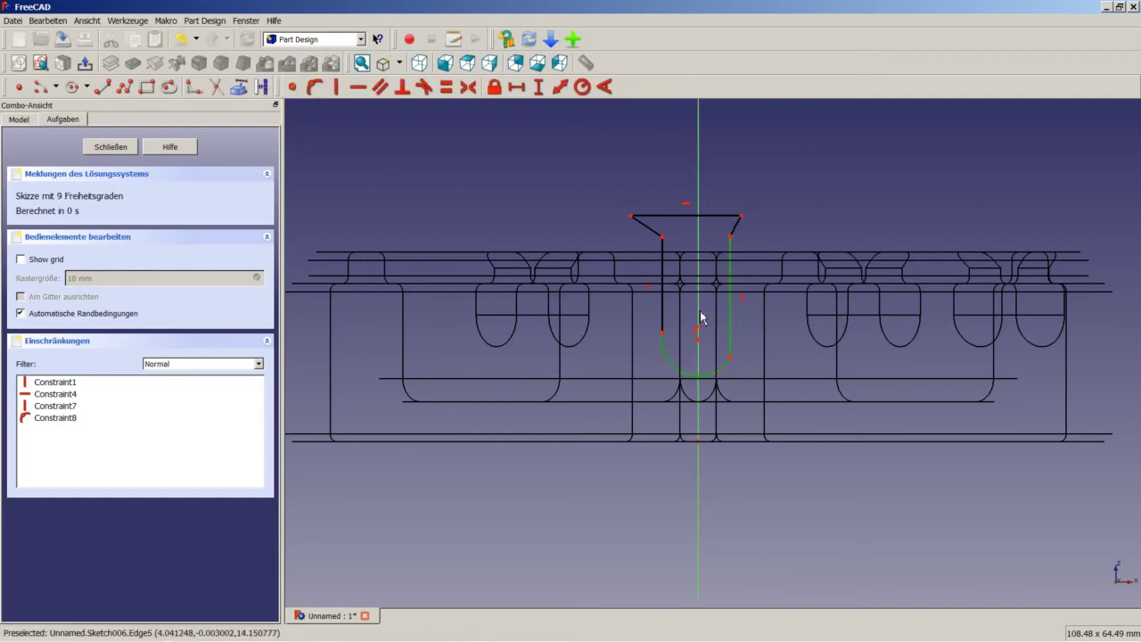
left_click(425, 86)
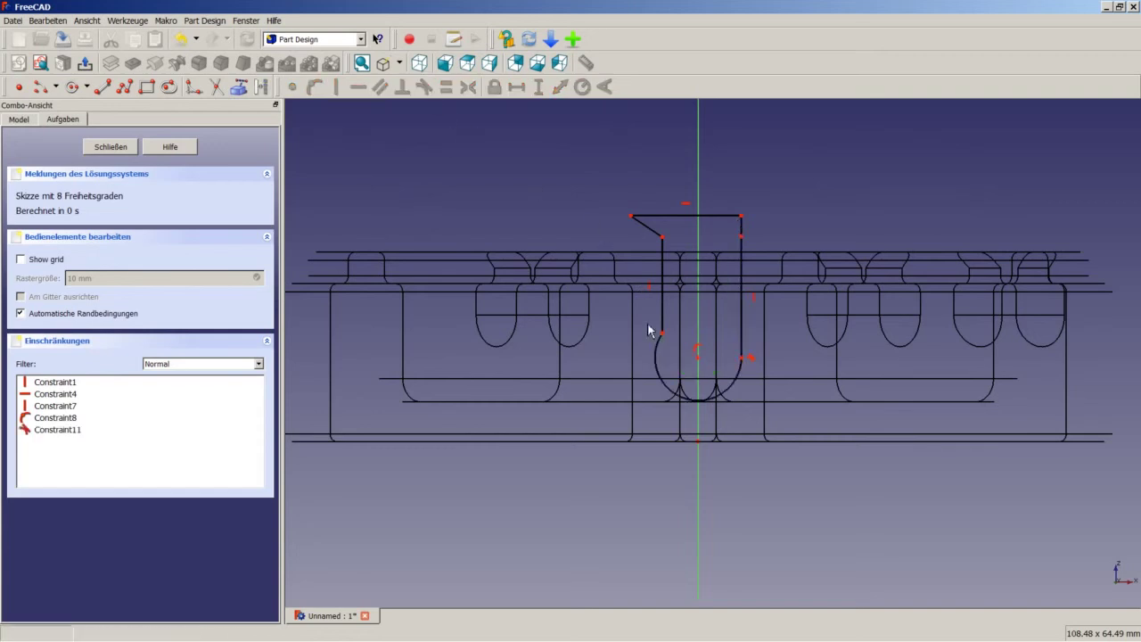
left_click(657, 357)
left_click(663, 323)
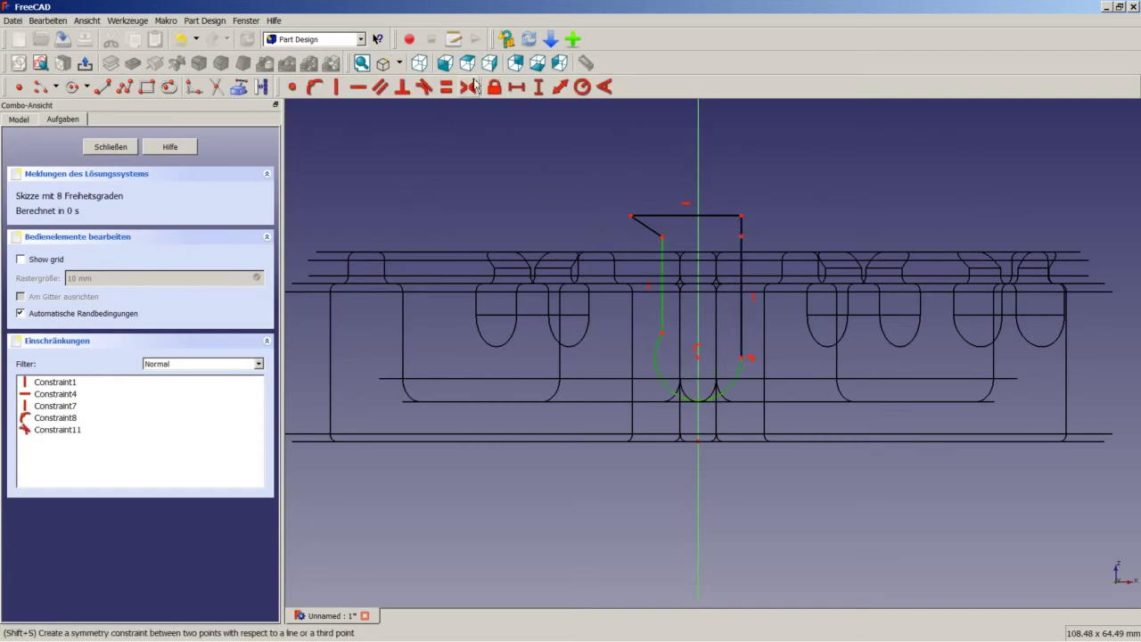
left_click(434, 90)
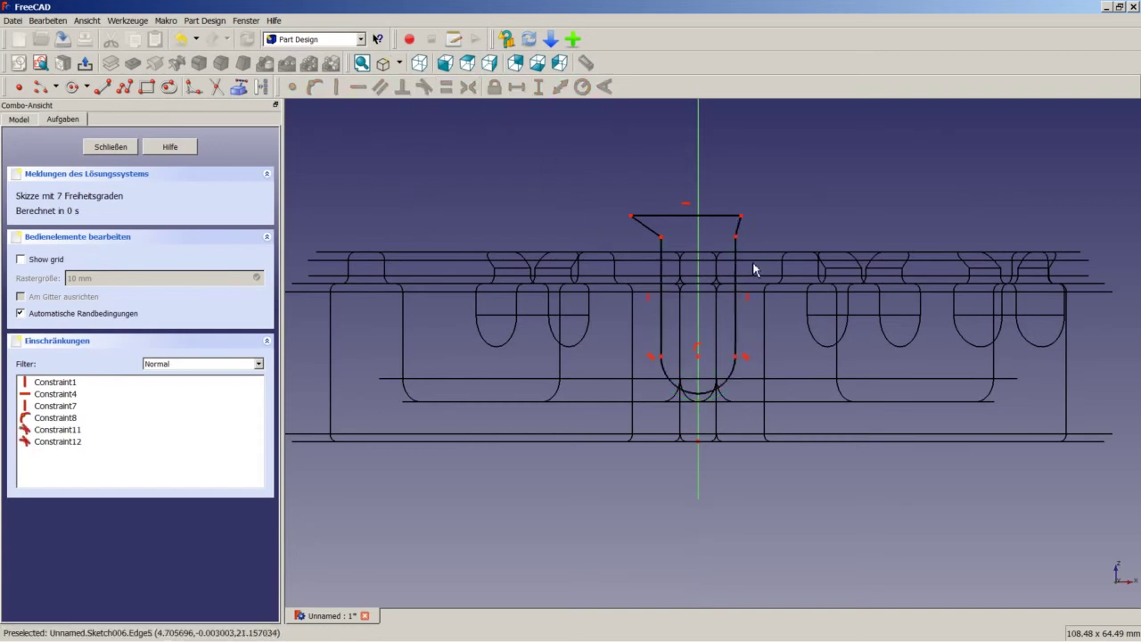
- Make the slanted edges equal, widen the top, and add an angle constraint at the top-right corner
left_click(738, 228)
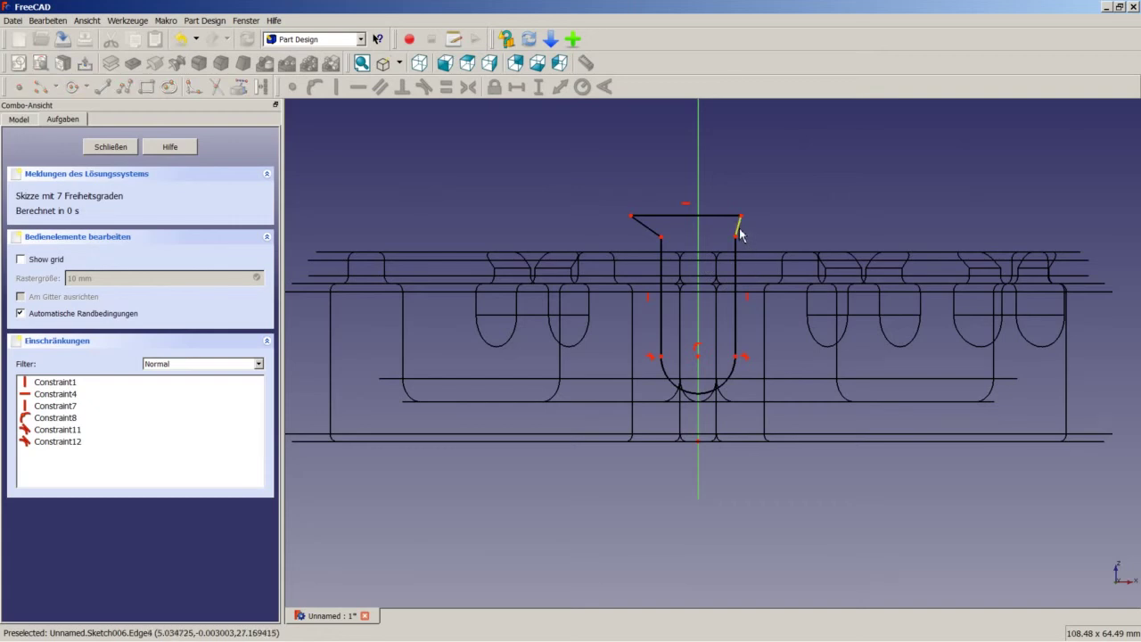
left_click(655, 235)
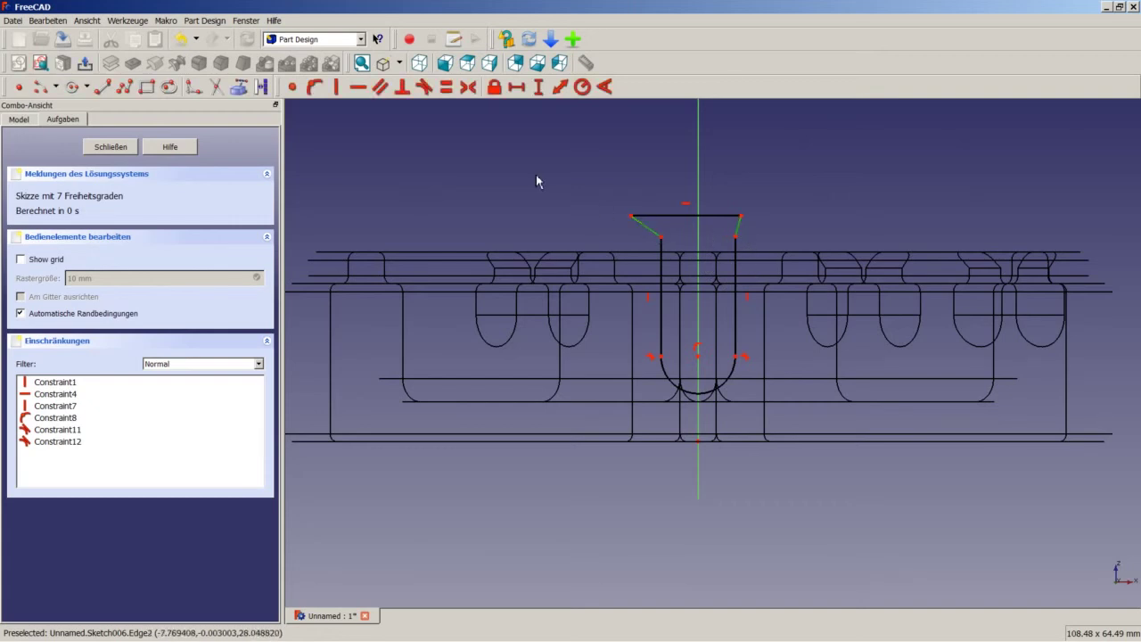
left_click(446, 87)
left_click_drag(743, 216, 763, 225)
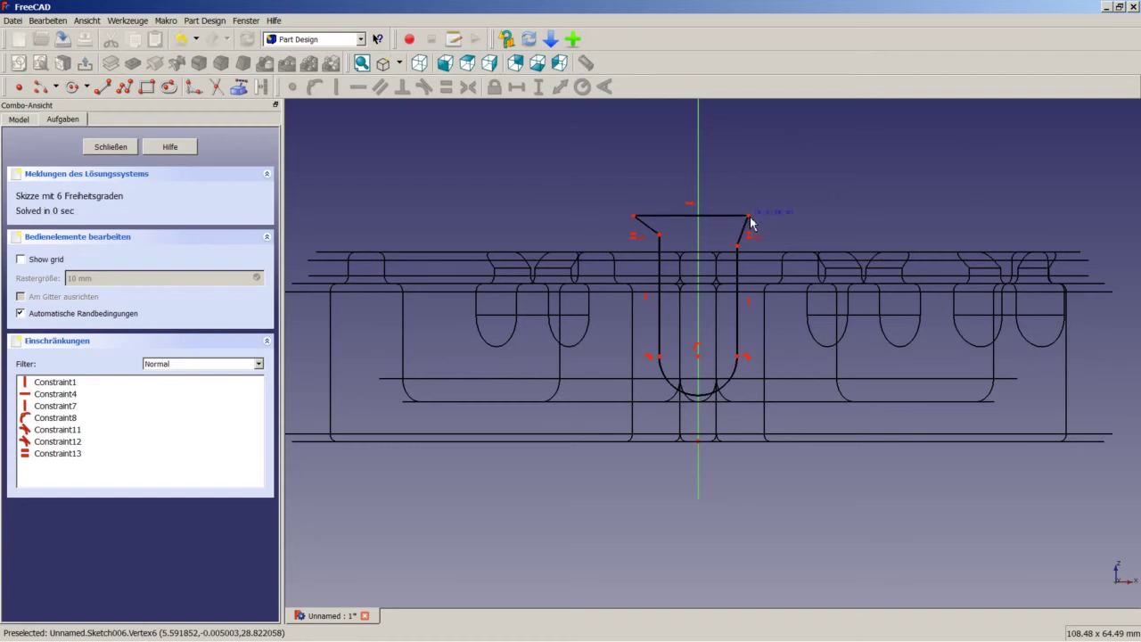
left_click(749, 230)
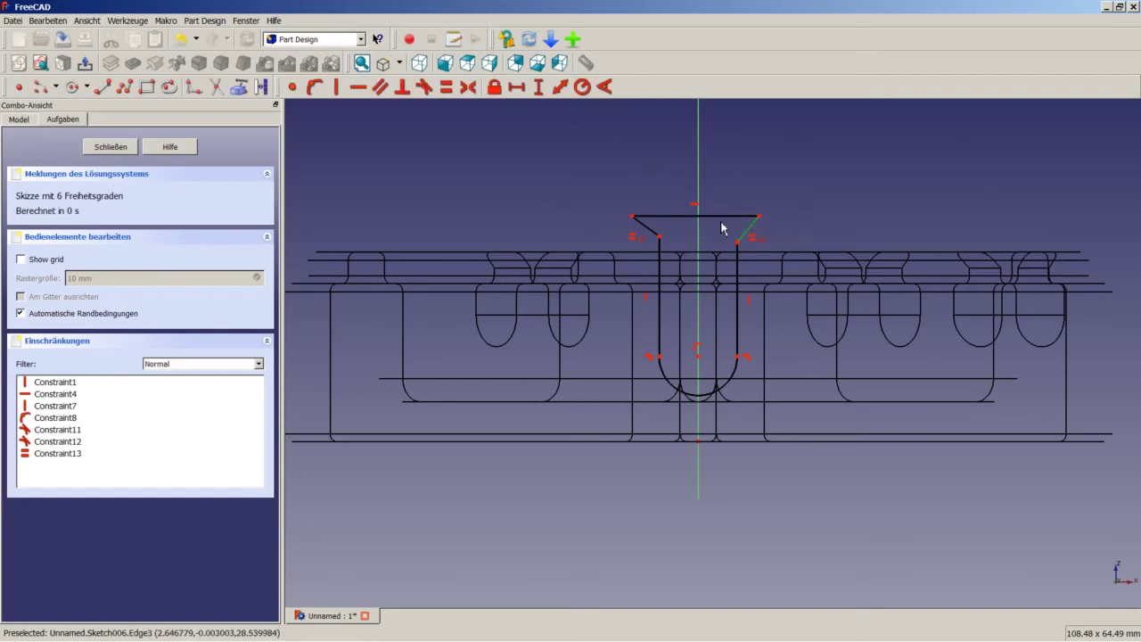
key("Escape")
left_click(722, 223)
left_click(748, 229)
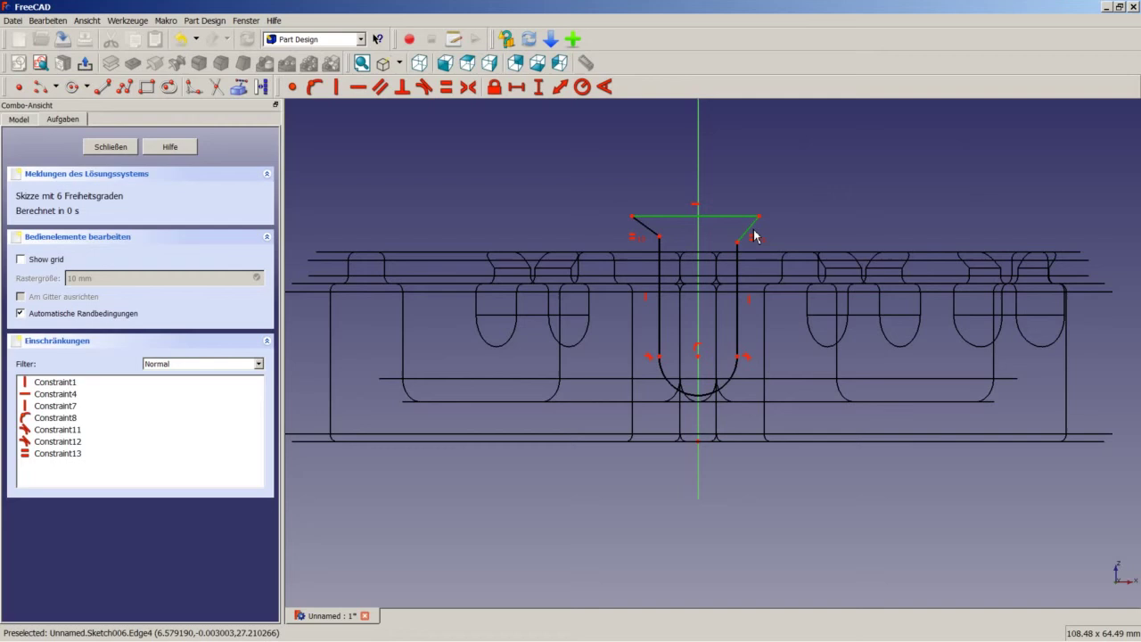
left_click(606, 89)
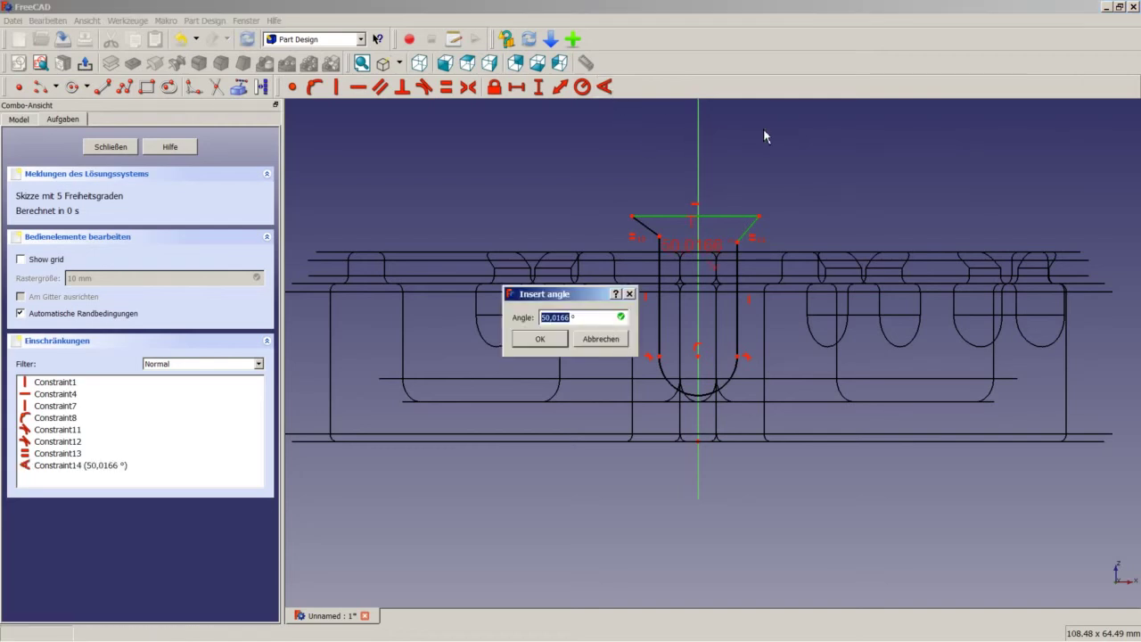
- Set the angle to 45°, make the top corners symmetric, and set the top width to 8 mm
type("45")
key("Return")
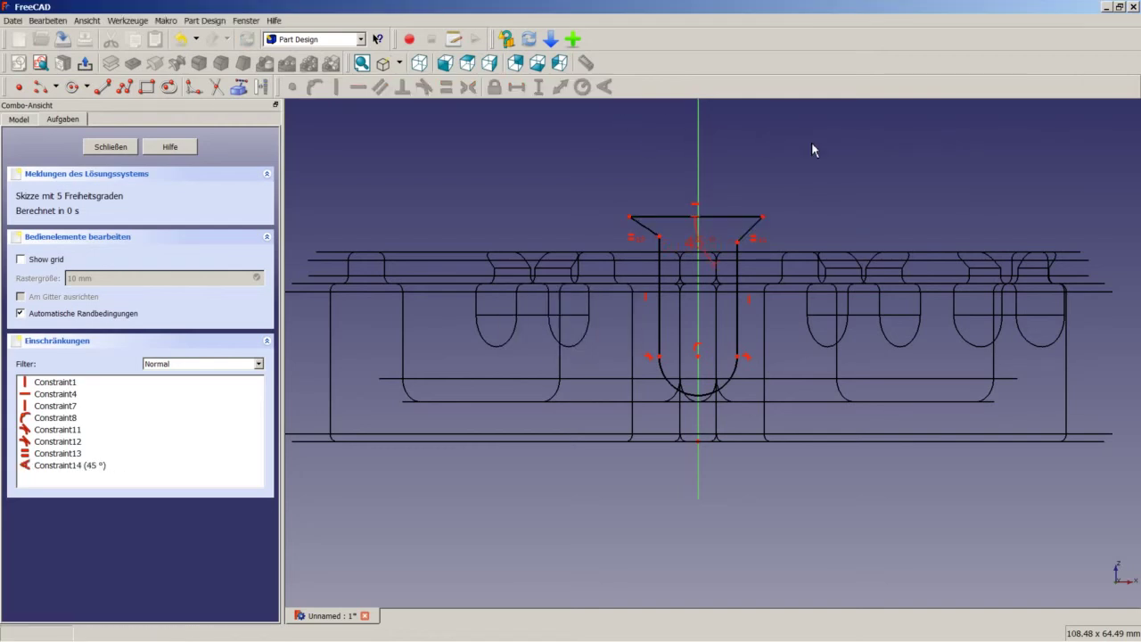
left_click(764, 217)
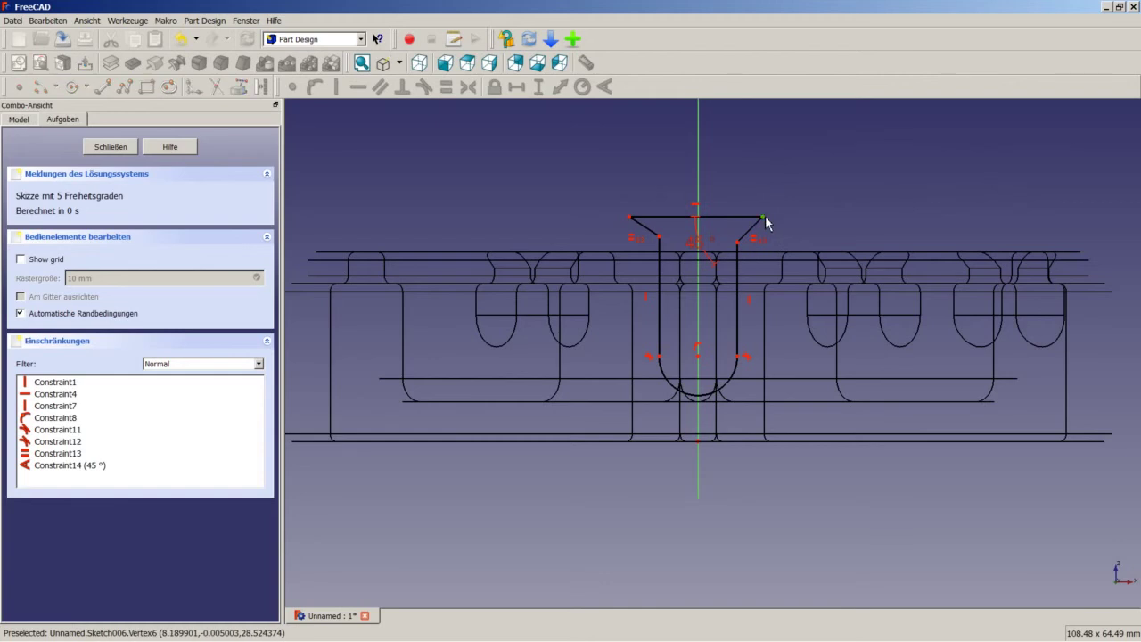
left_click(629, 217)
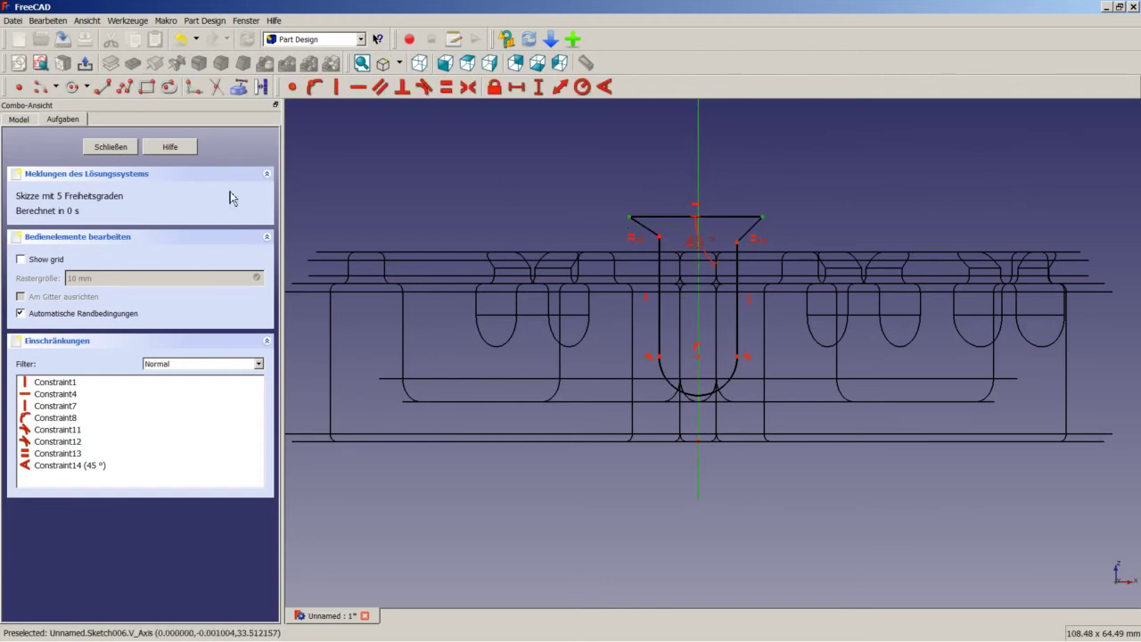
left_click(468, 86)
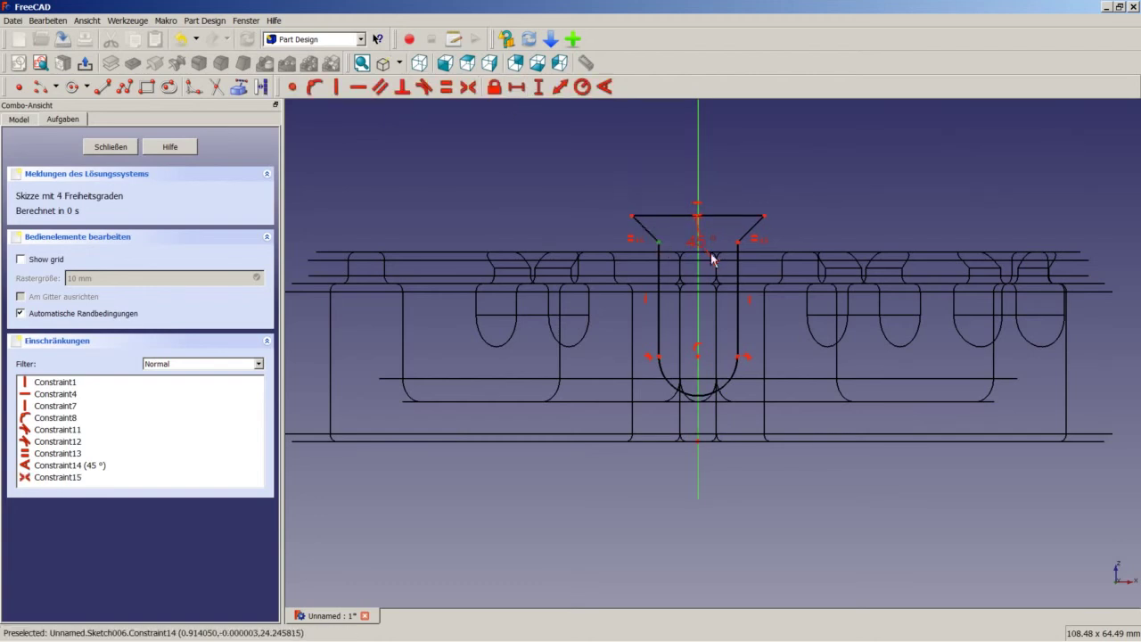
left_click(515, 87)
type("8")
key("Return")
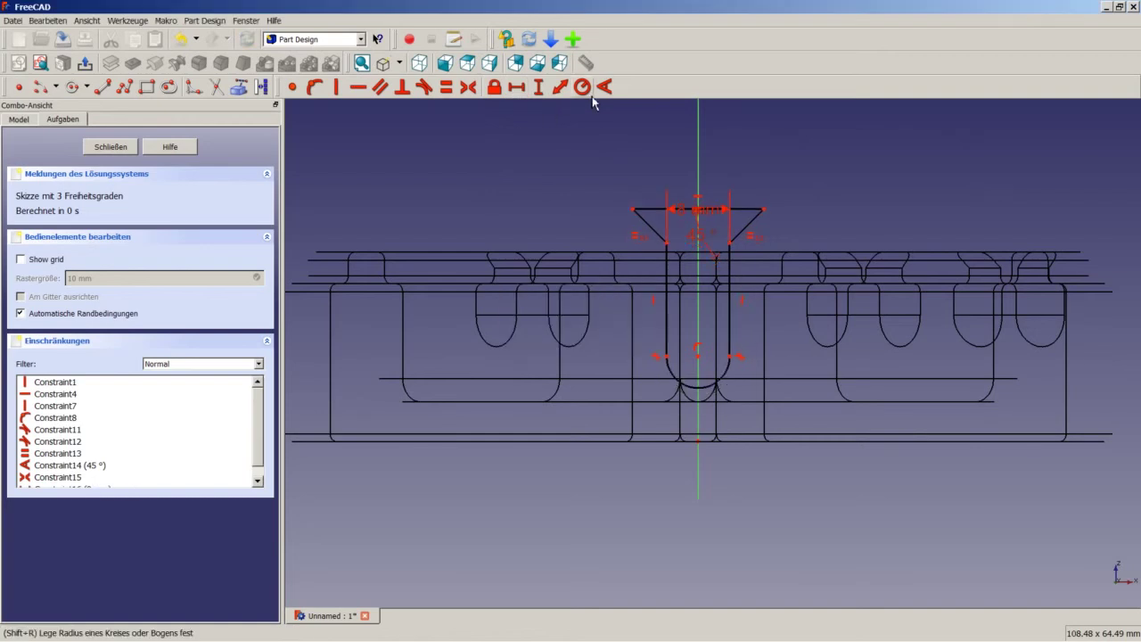
- Add an 8 mm vertical length and a 3 mm height for the right slanted edge
left_click(701, 360)
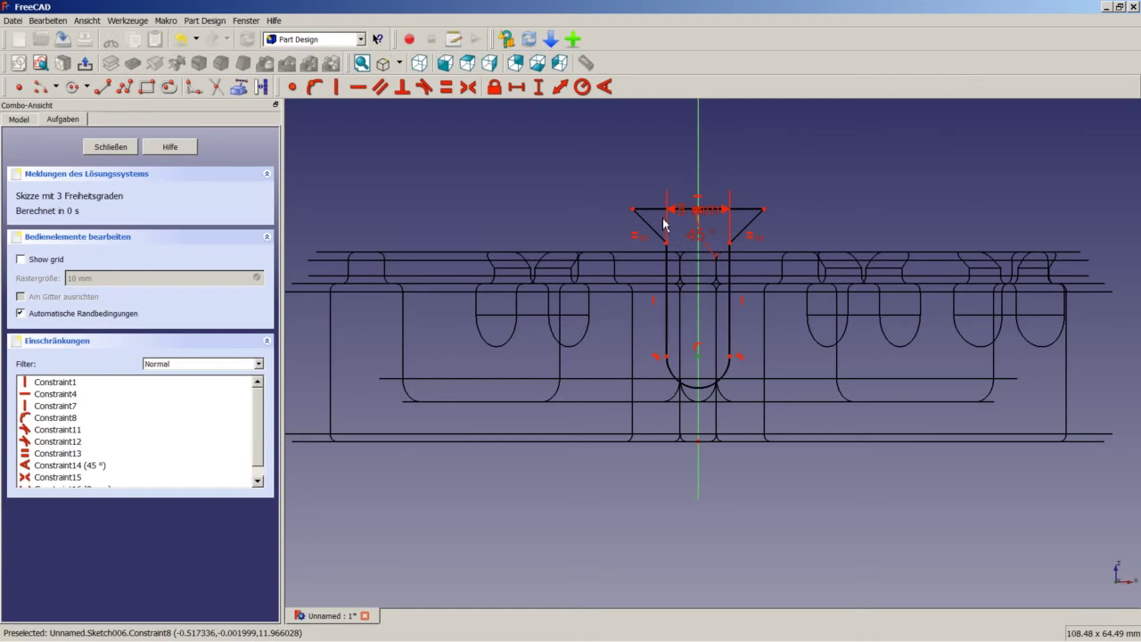
left_click(651, 210)
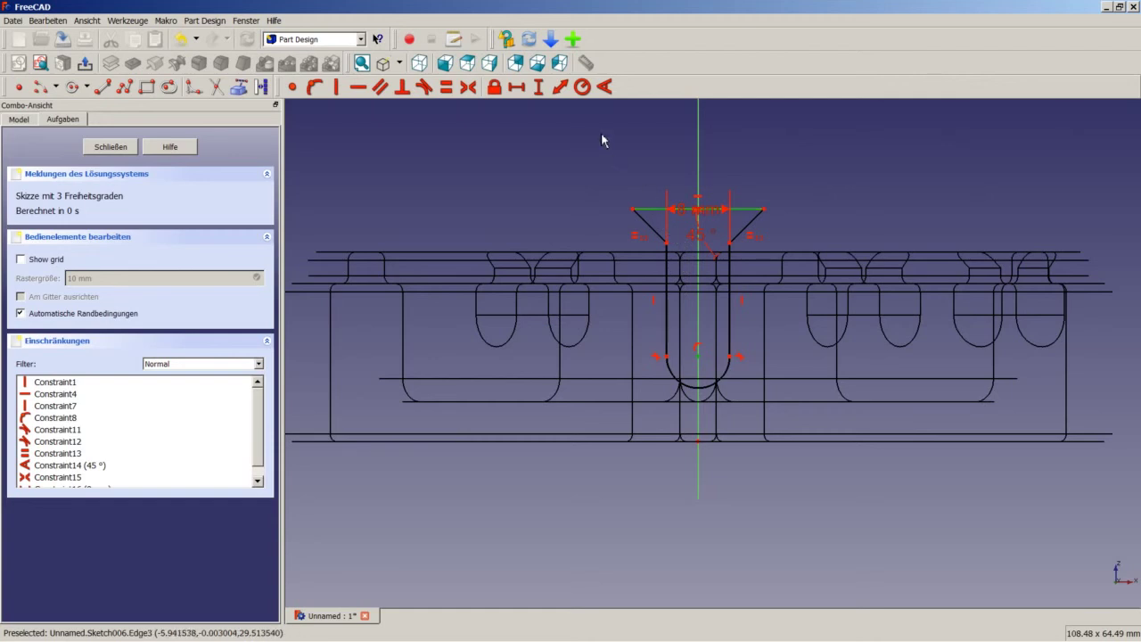
left_click(559, 89)
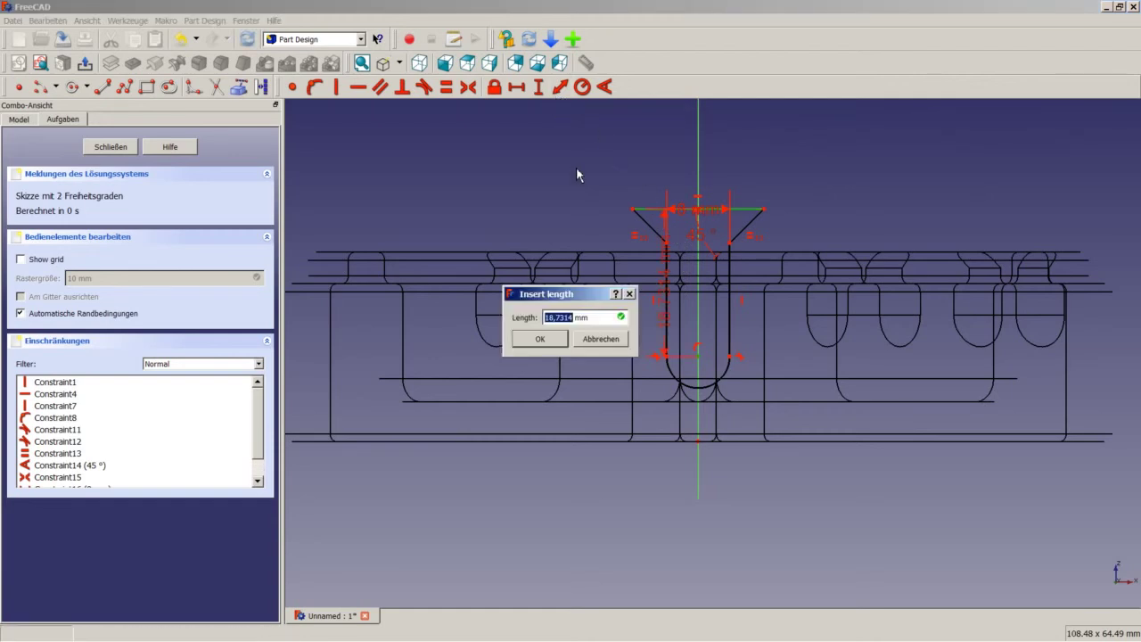
type("8")
key("Return")
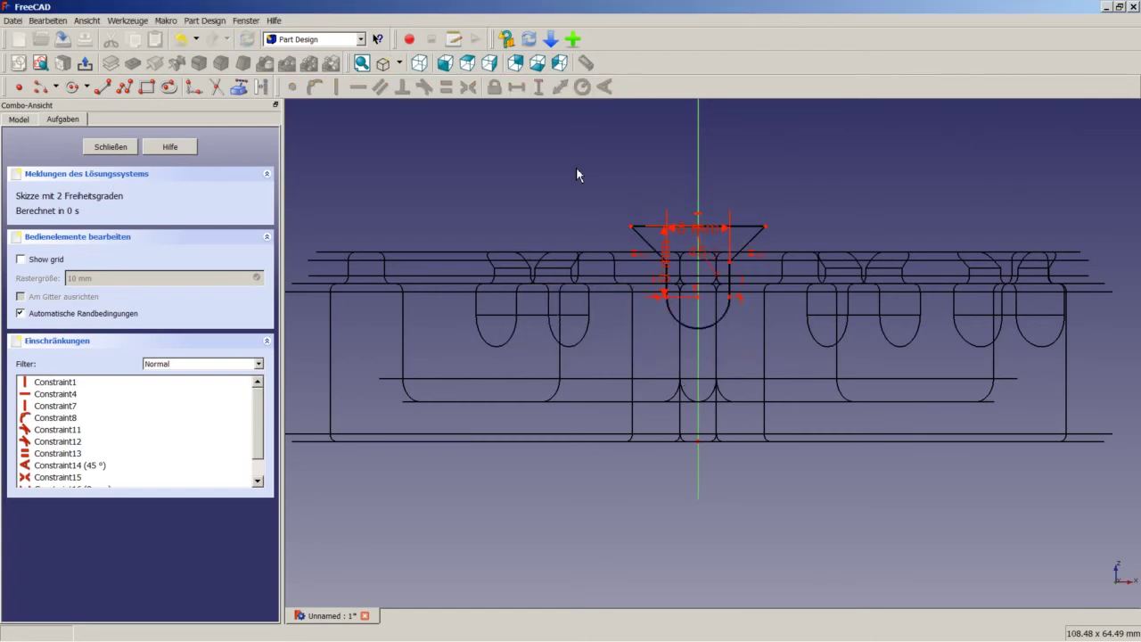
left_click(747, 245)
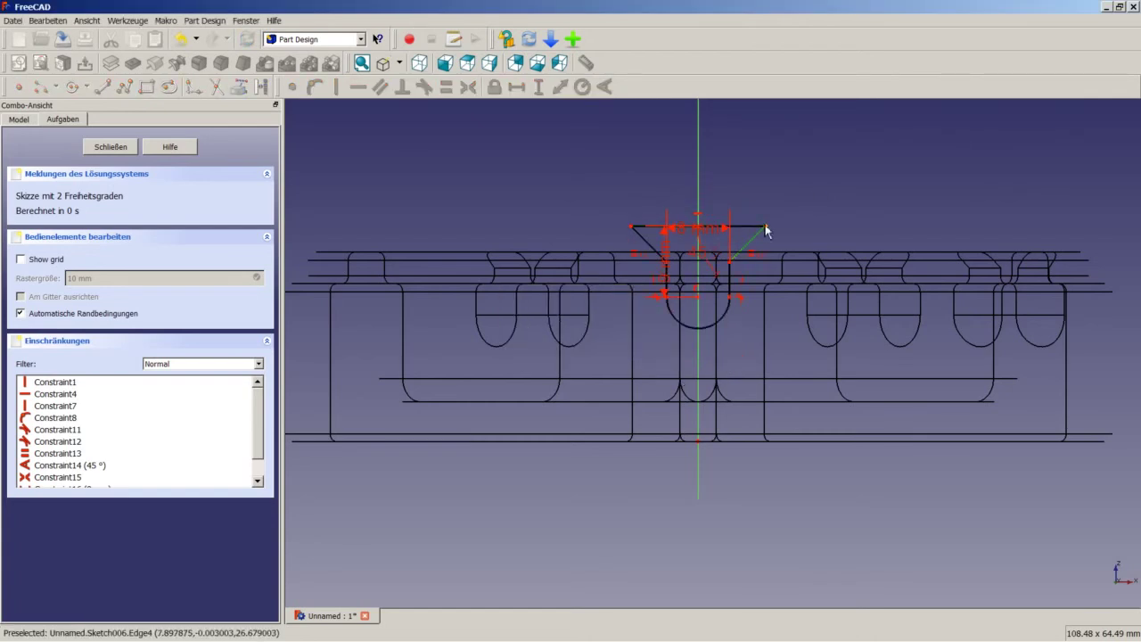
left_click(542, 89)
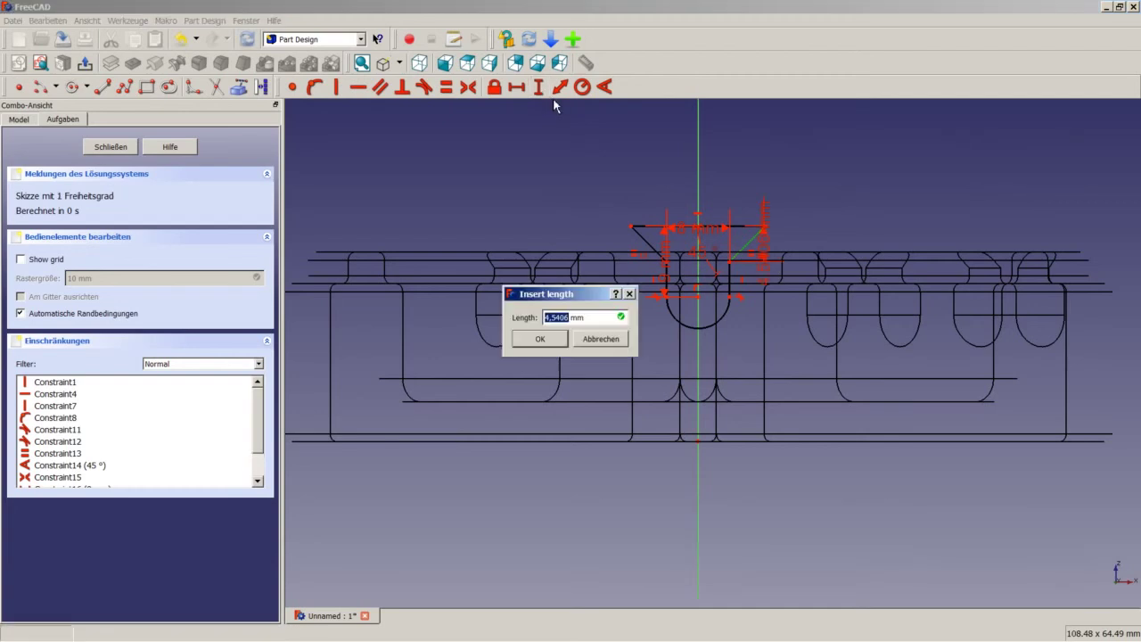
type("3")
key("Return")
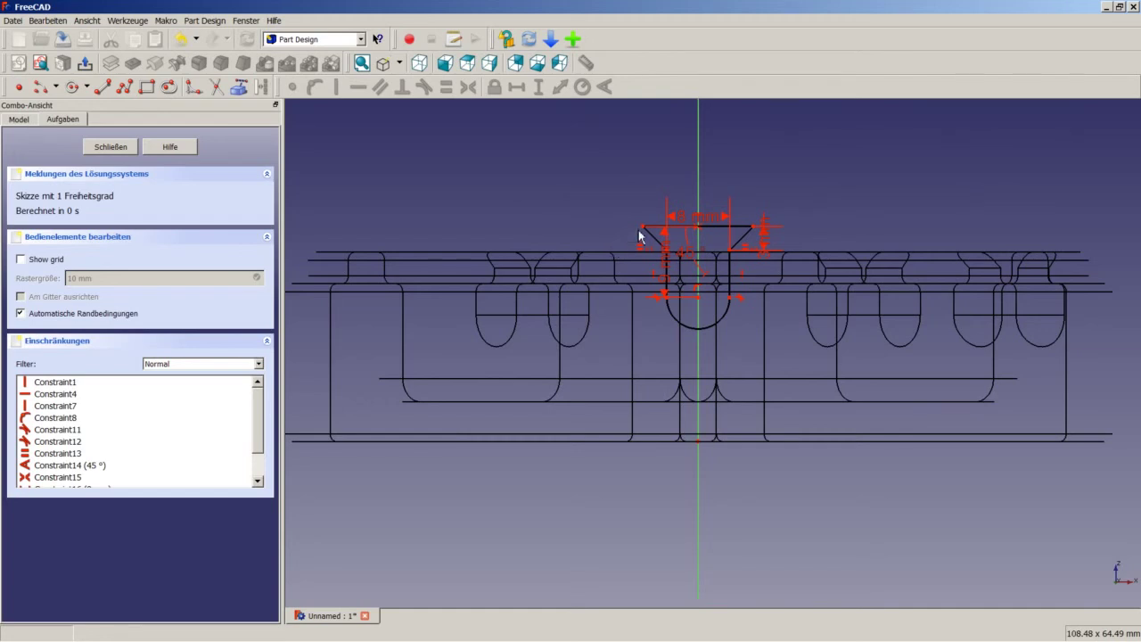
- Dimension the profile's top-left corner 25 mm above the horizontal axis
left_click(644, 226)
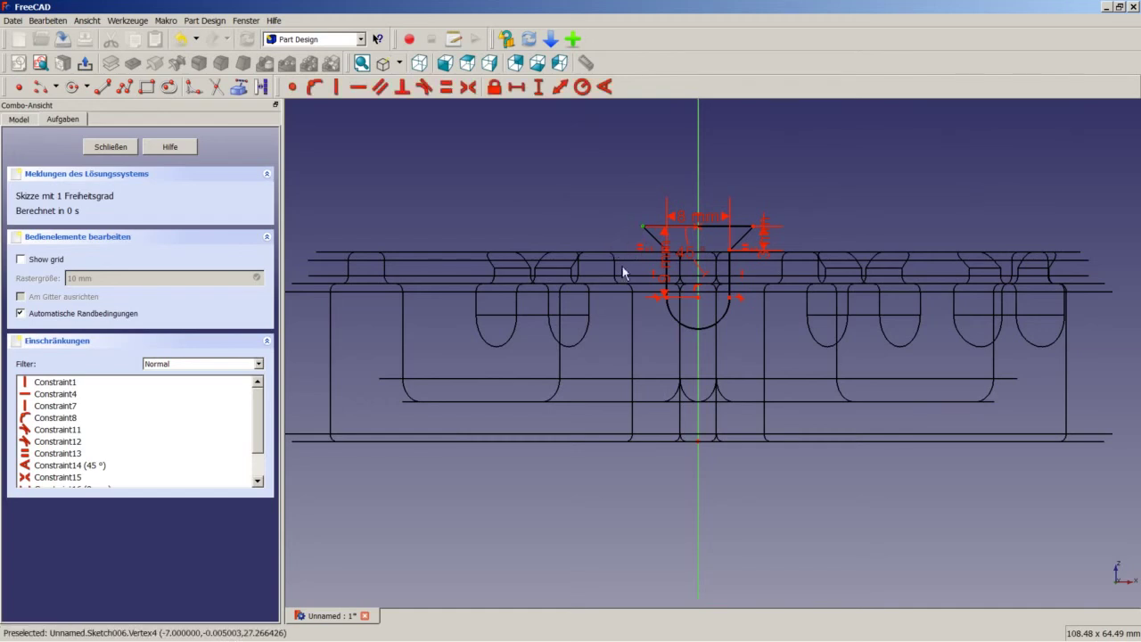
left_click(698, 441)
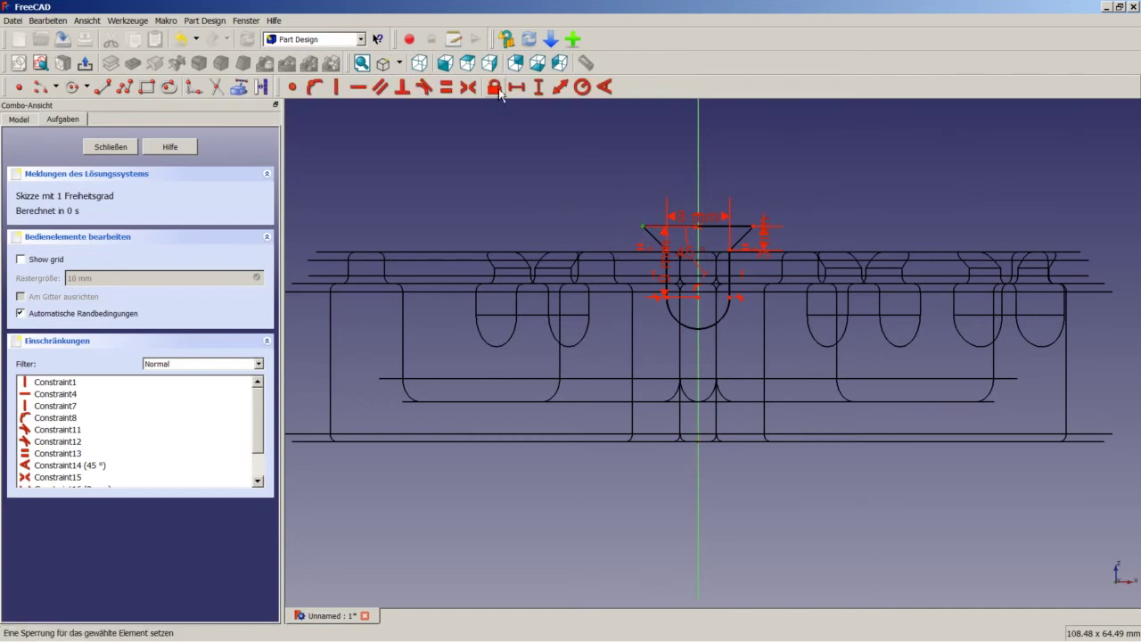
left_click(540, 88)
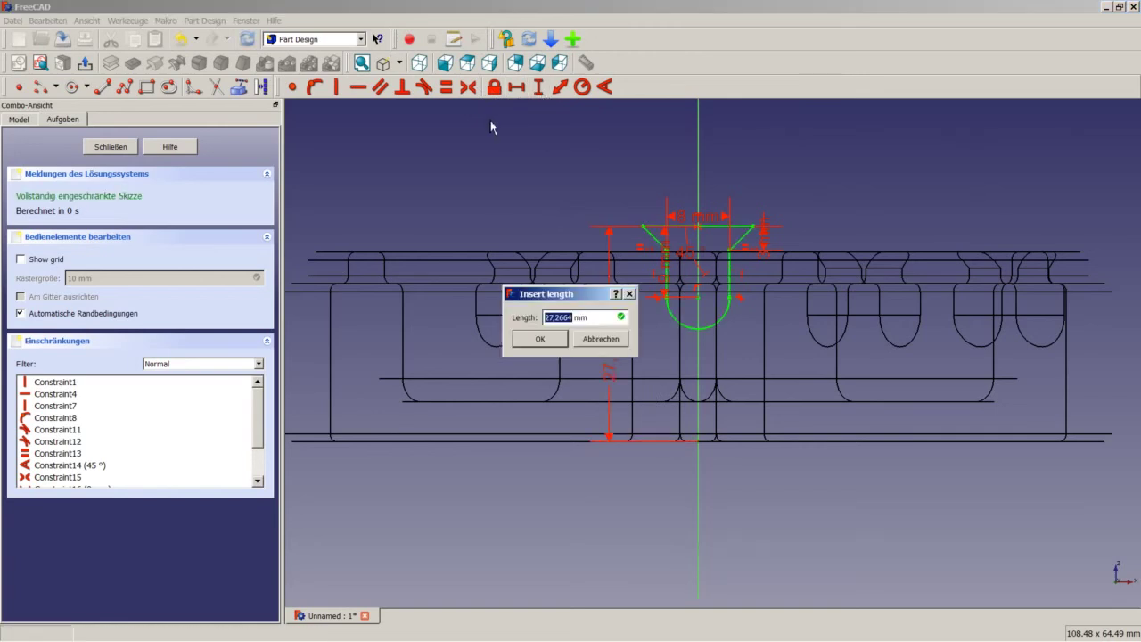
type("25")
key("Return")
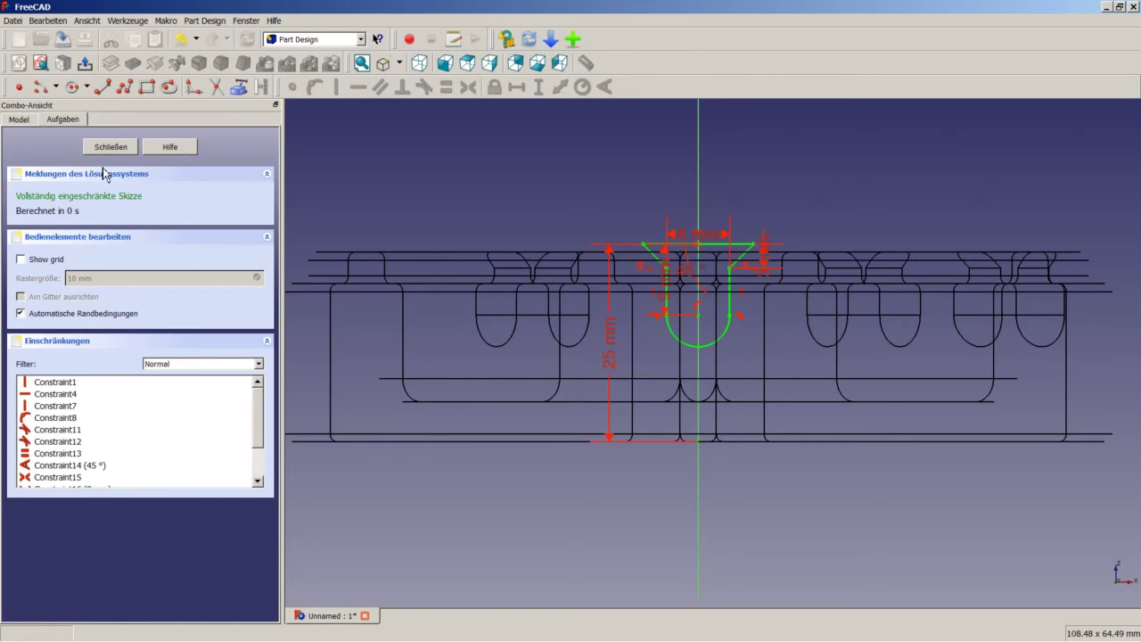
- Close Sketch006 and rotate it incrementally by 40° about the Z axis
left_click(110, 146)
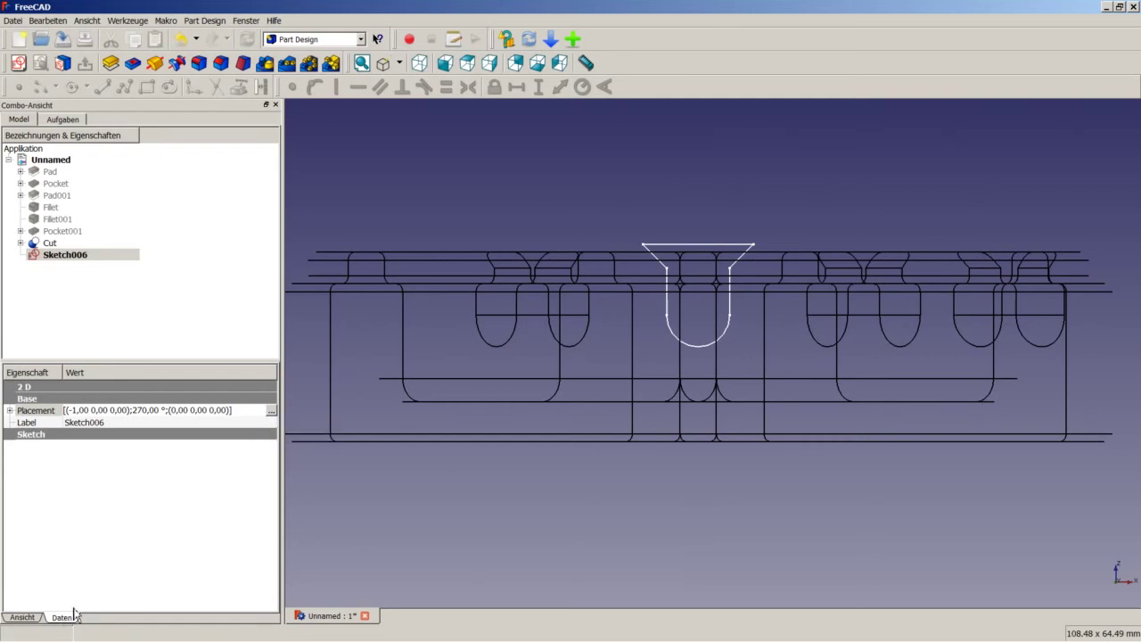
left_click(271, 414)
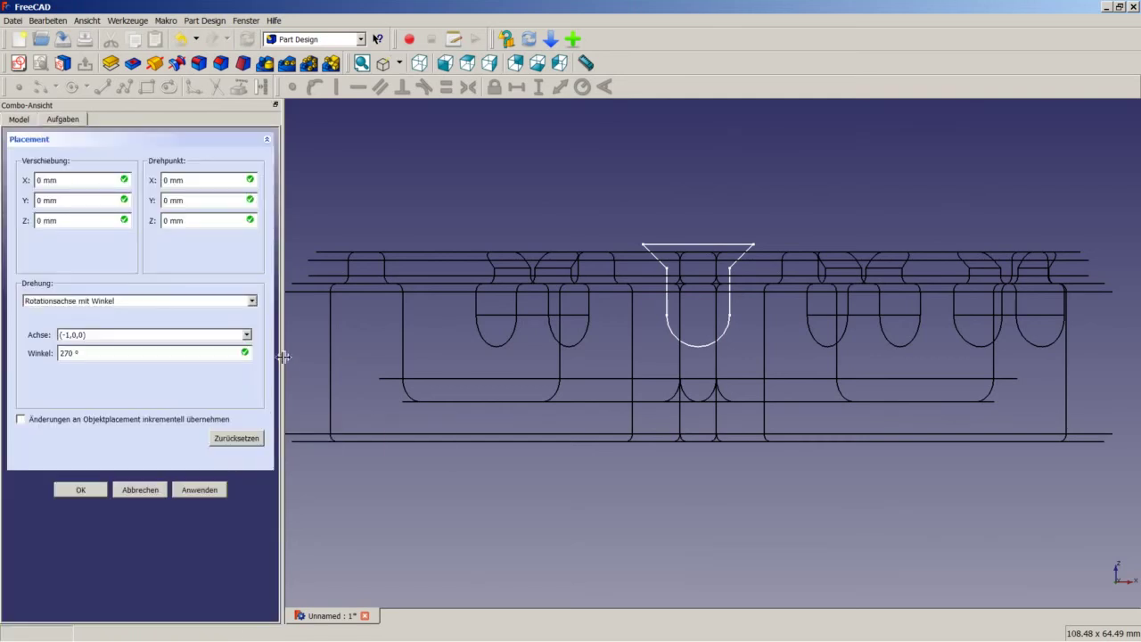
left_click(43, 421)
left_click(100, 339)
left_click(90, 365)
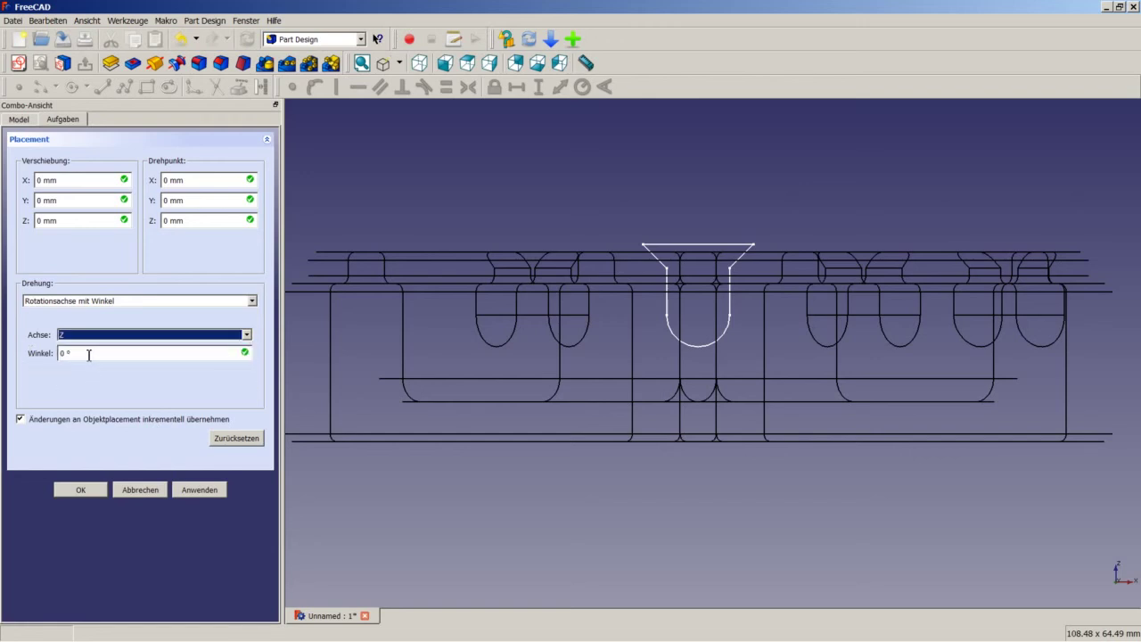
key("Tab")
type("40")
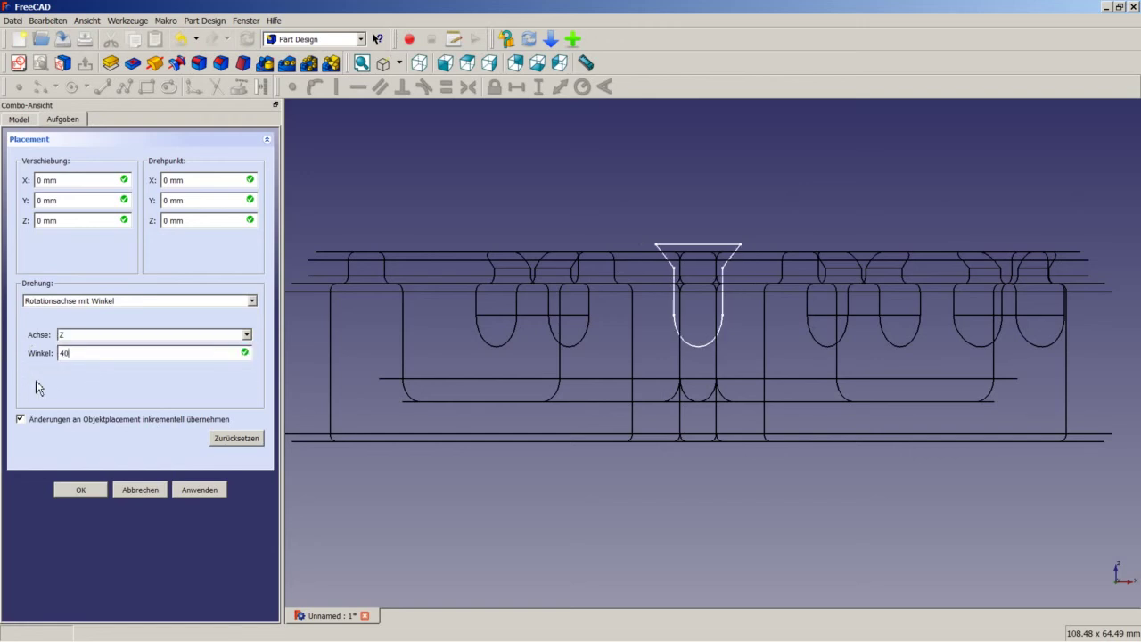
middle_click_drag(672, 352, 657, 430)
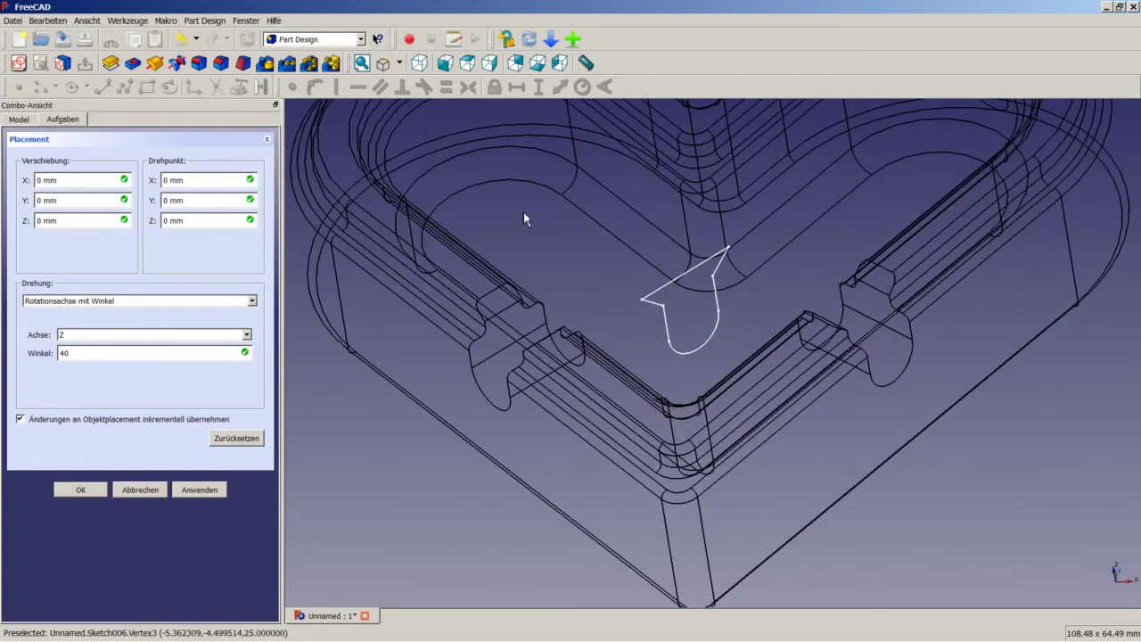
left_click(98, 490)
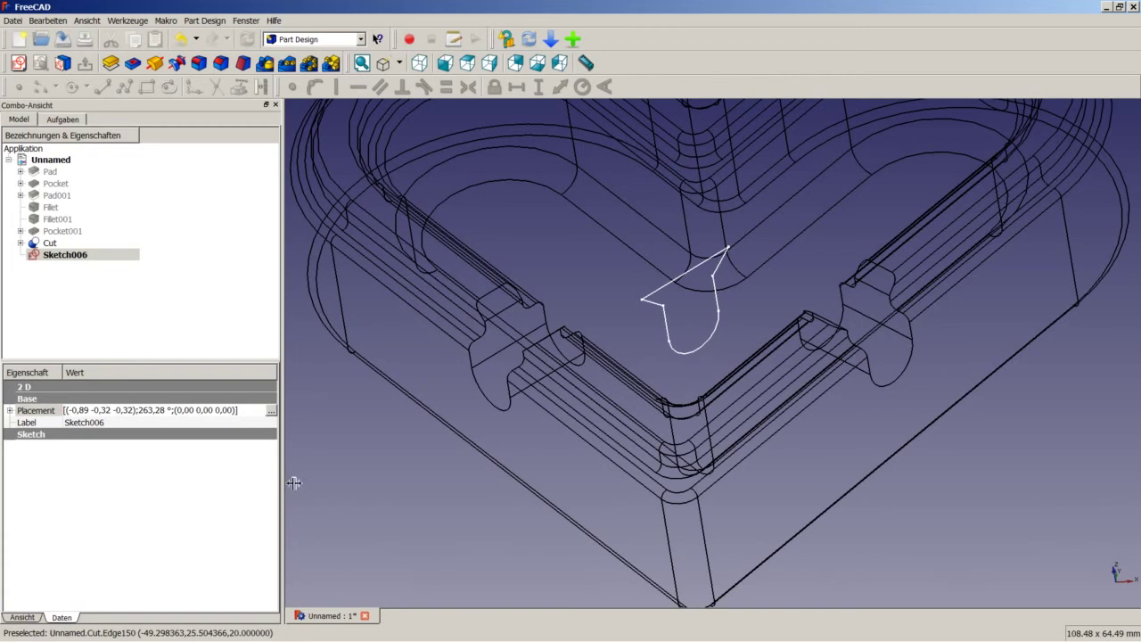
- Pad Sketch006 70 mm in the reversed direction to create Pad003
left_click(113, 63)
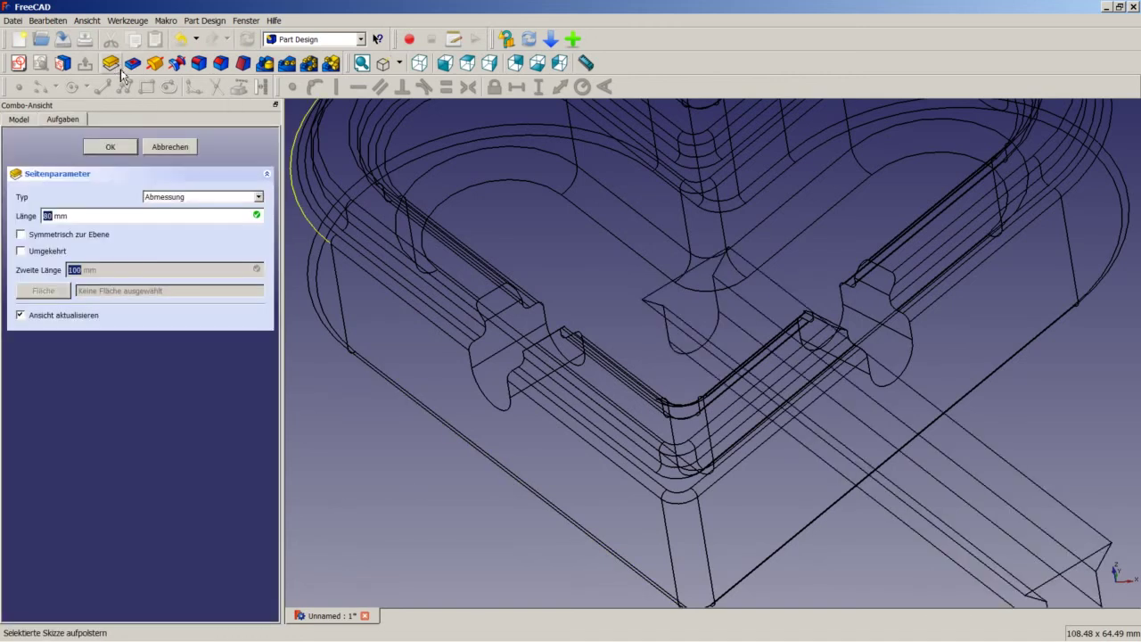
left_click(54, 253)
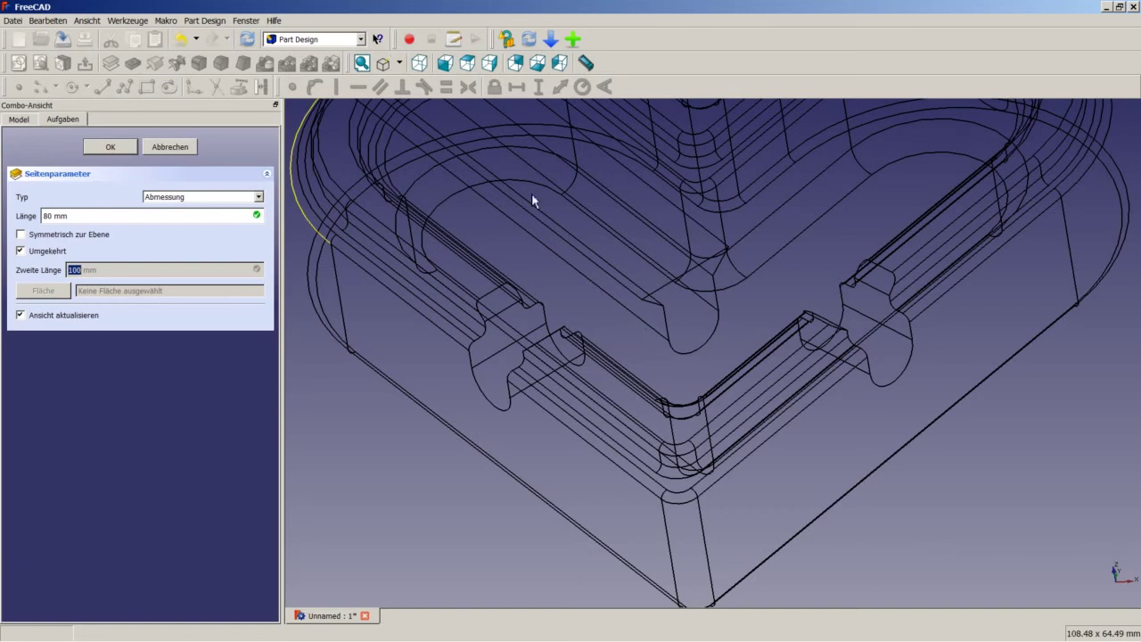
left_click_drag(117, 215, 15, 207)
type("70")
key("Return")
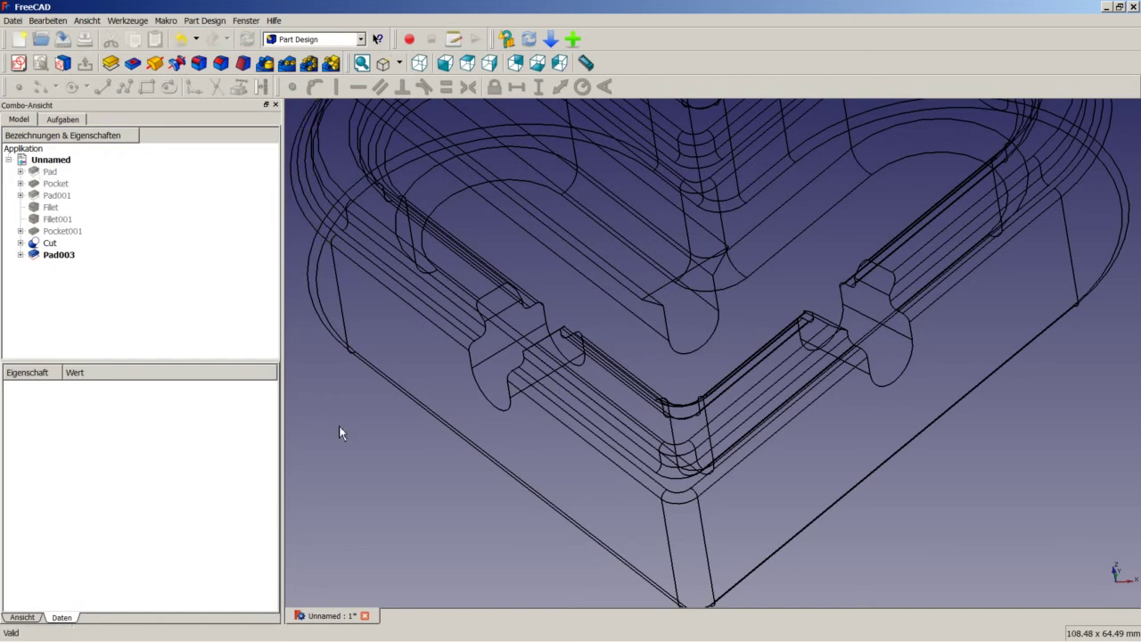
scroll(454, 292, "down", 2)
scroll(455, 292, "down", 1)
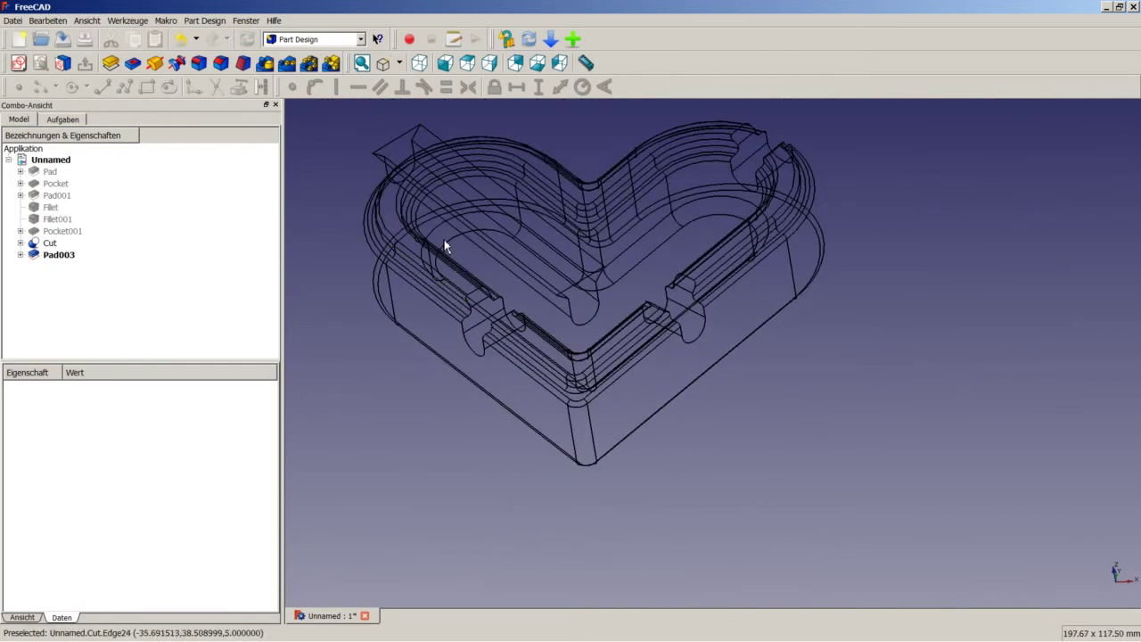
- Return to shaded display and, in the Part workbench, cut Pad003 from the Cut solid
left_click(403, 64)
left_click(409, 82)
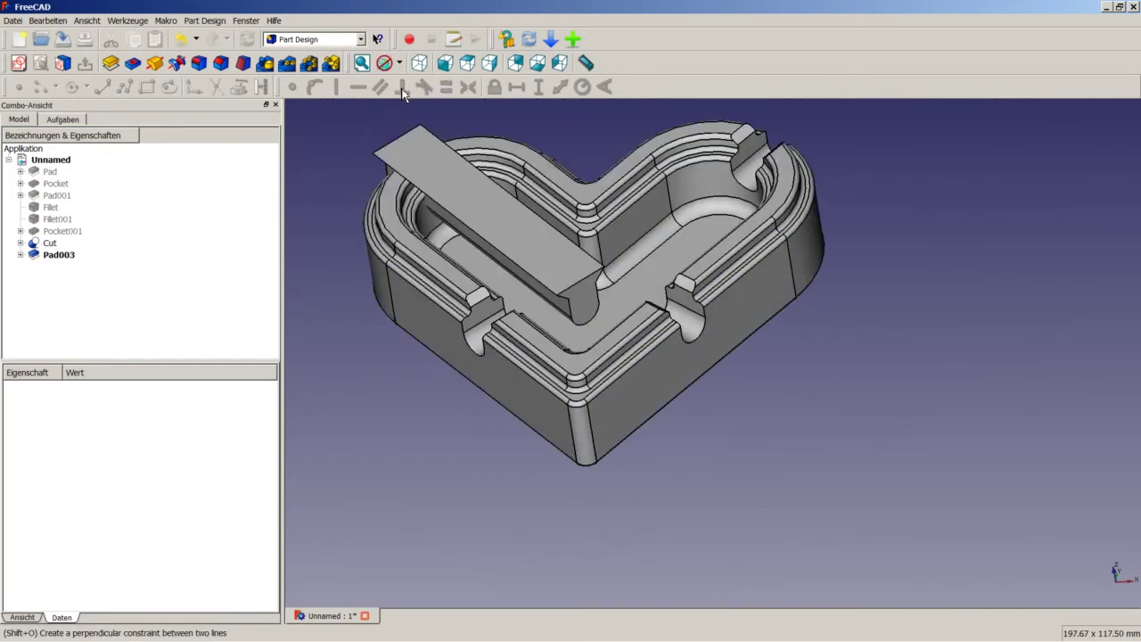
left_click(344, 39)
left_click(323, 152)
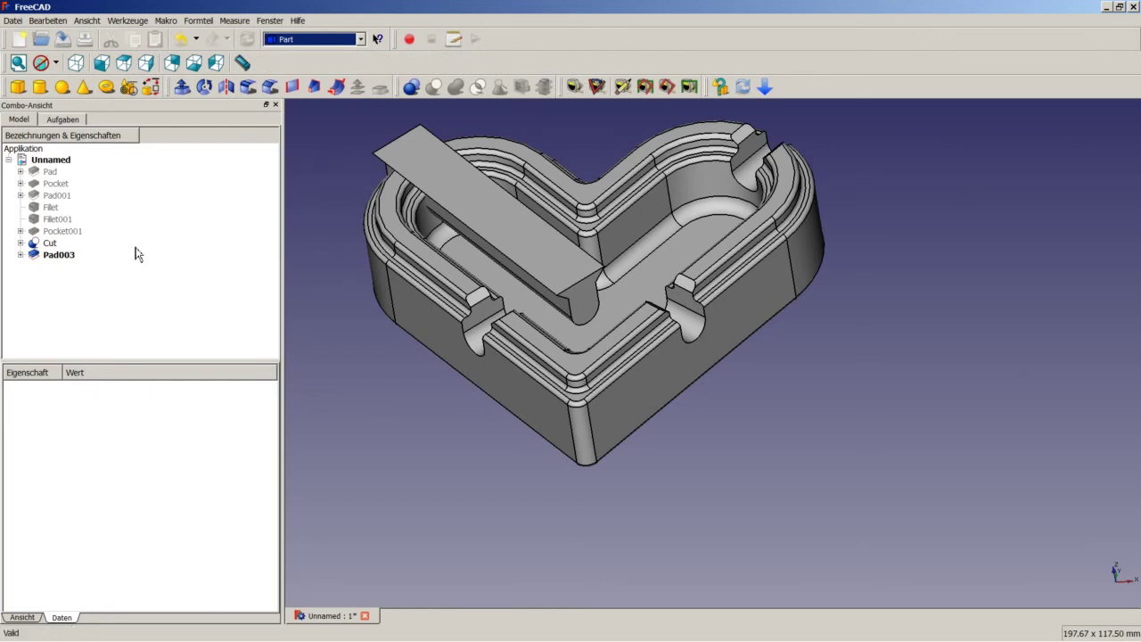
left_click(55, 243)
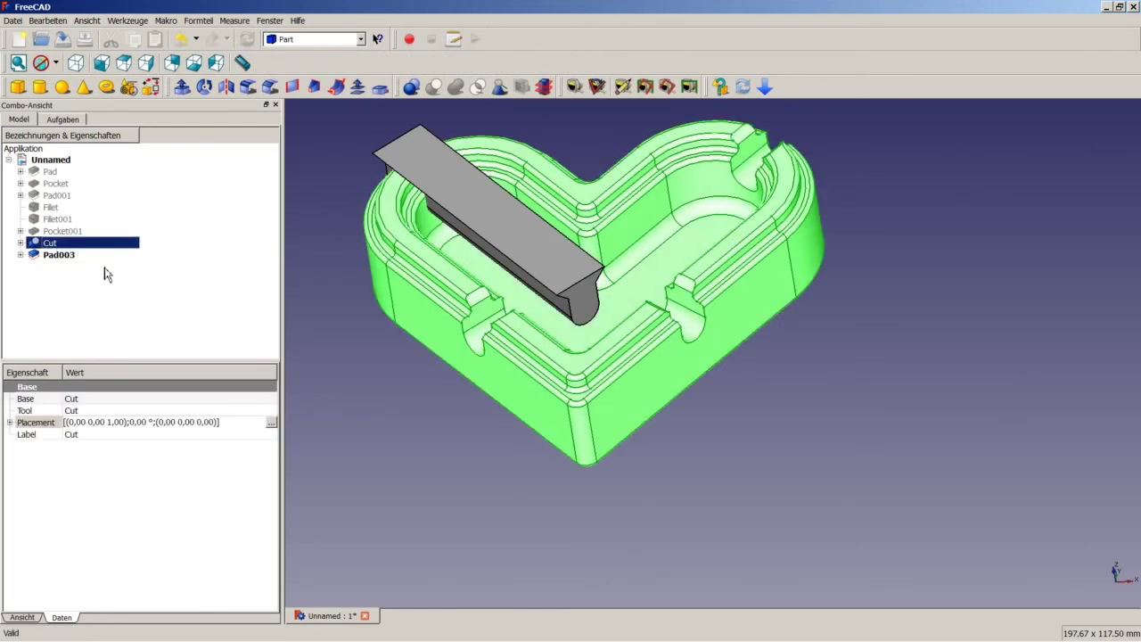
left_click(78, 257, "ctrl")
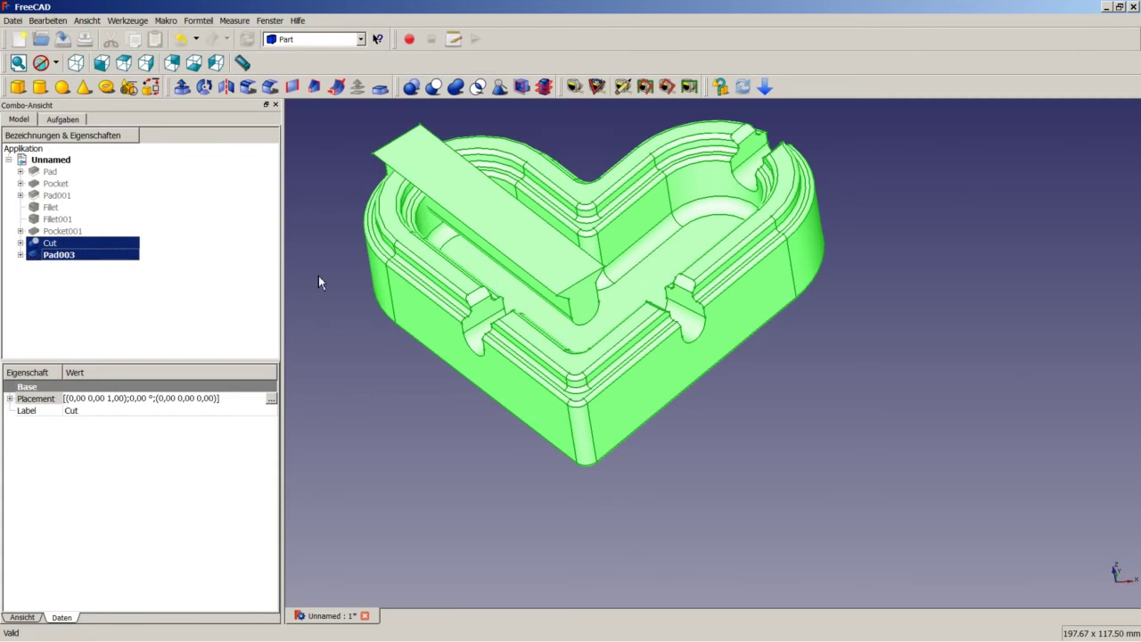
left_click(435, 86)
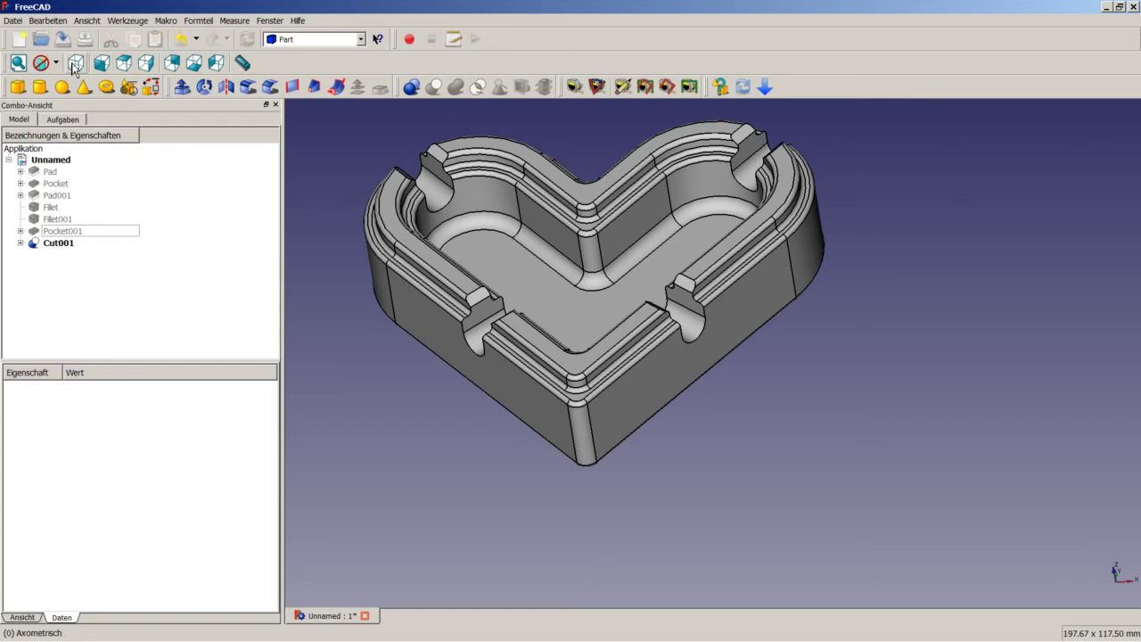
- Show the grooved ashtray in isometric view fitted to the window
left_click(76, 62)
right_click(463, 259)
left_click(482, 258)
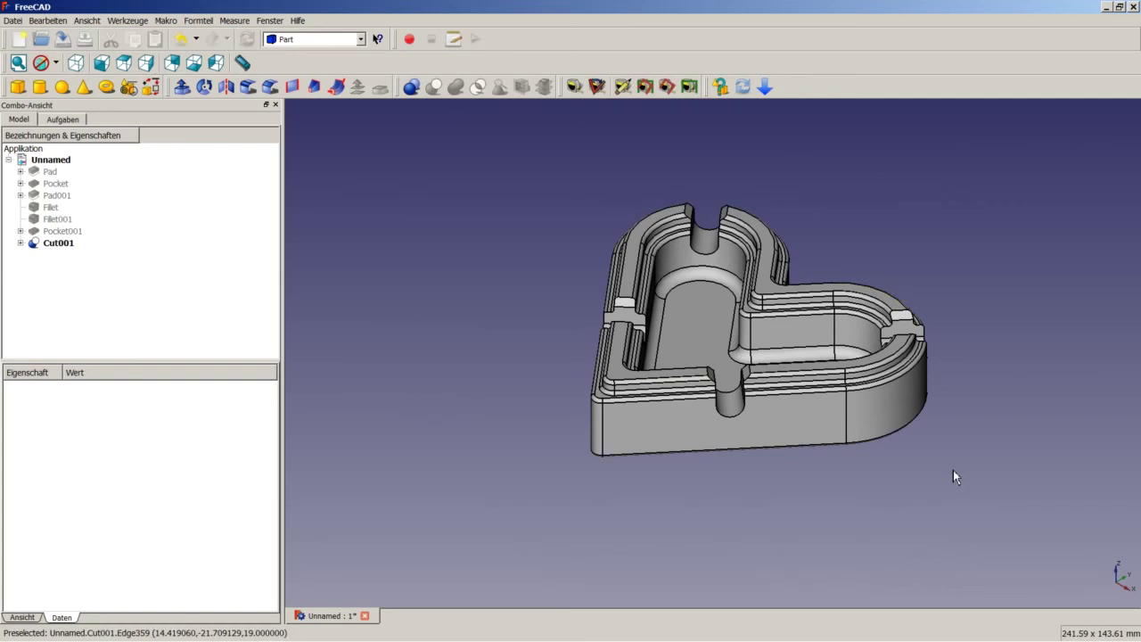
- Save the document and select the finished Cut001 ashtray solid in the model tree
key("ctrl+s")
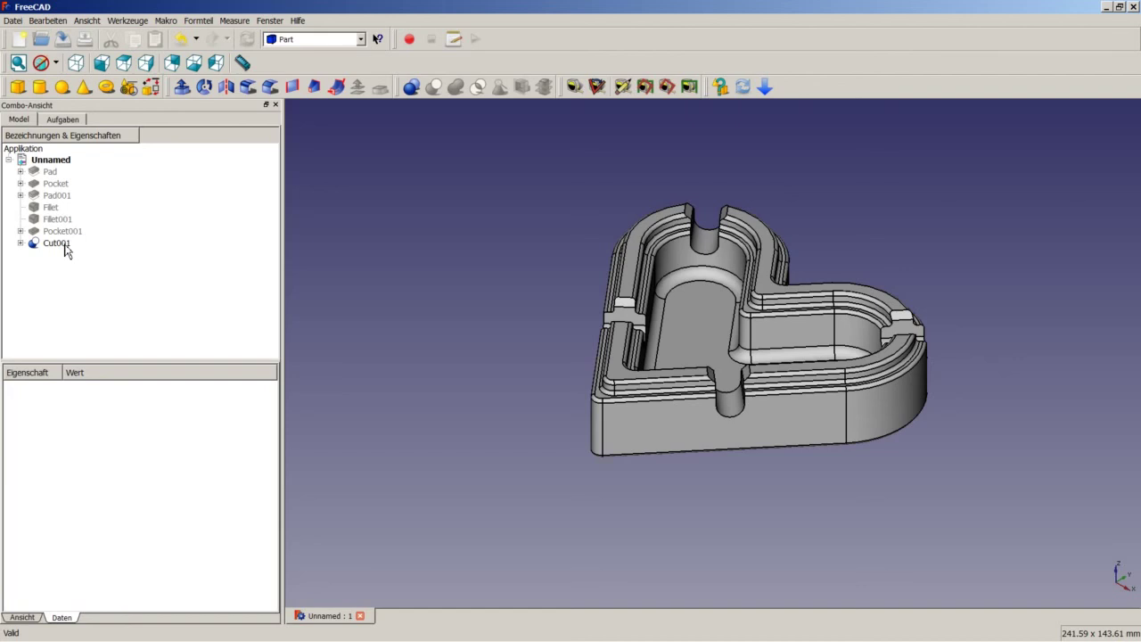
left_click(56, 243)
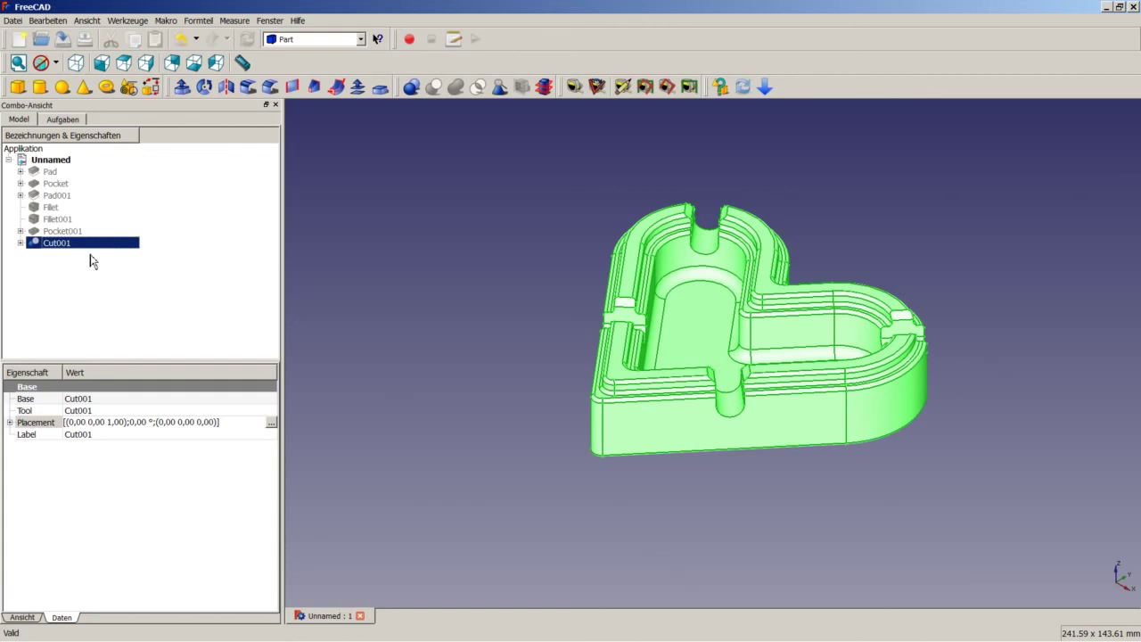
- Export Cut001 in Mesh formats as Herzascher.stl to the Tutorials folder
left_click(12, 20)
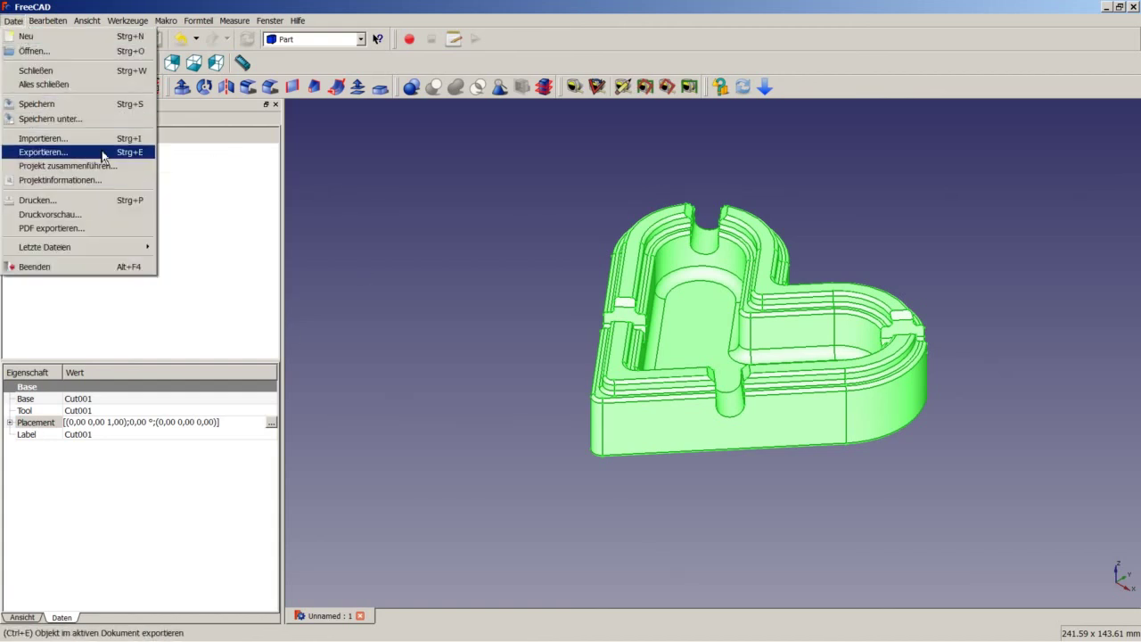
left_click(105, 153)
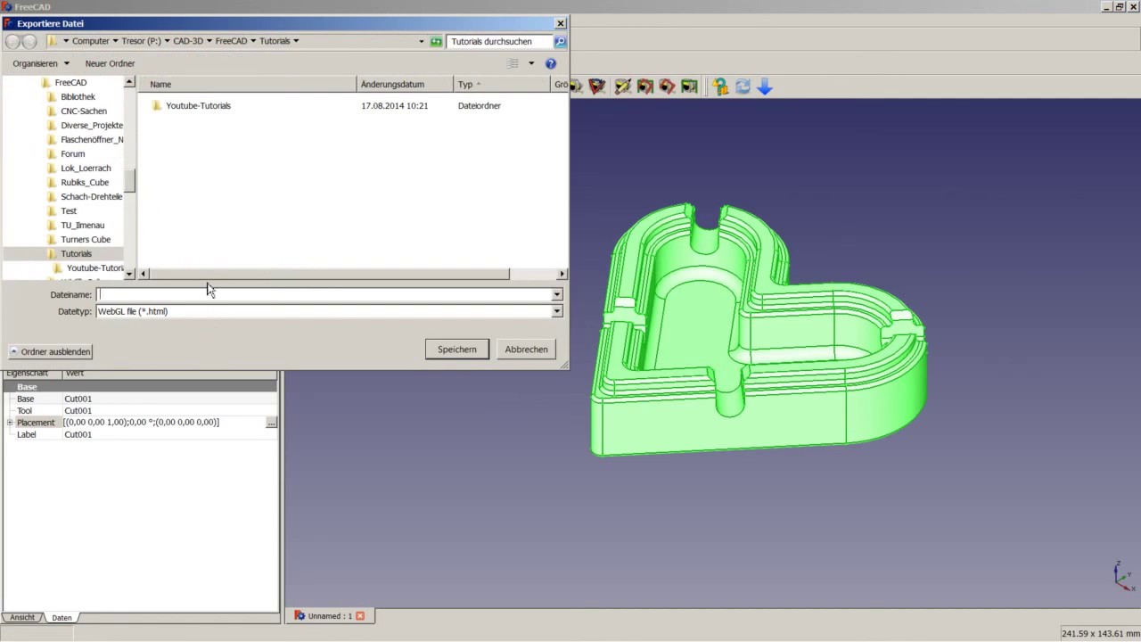
left_click(231, 314)
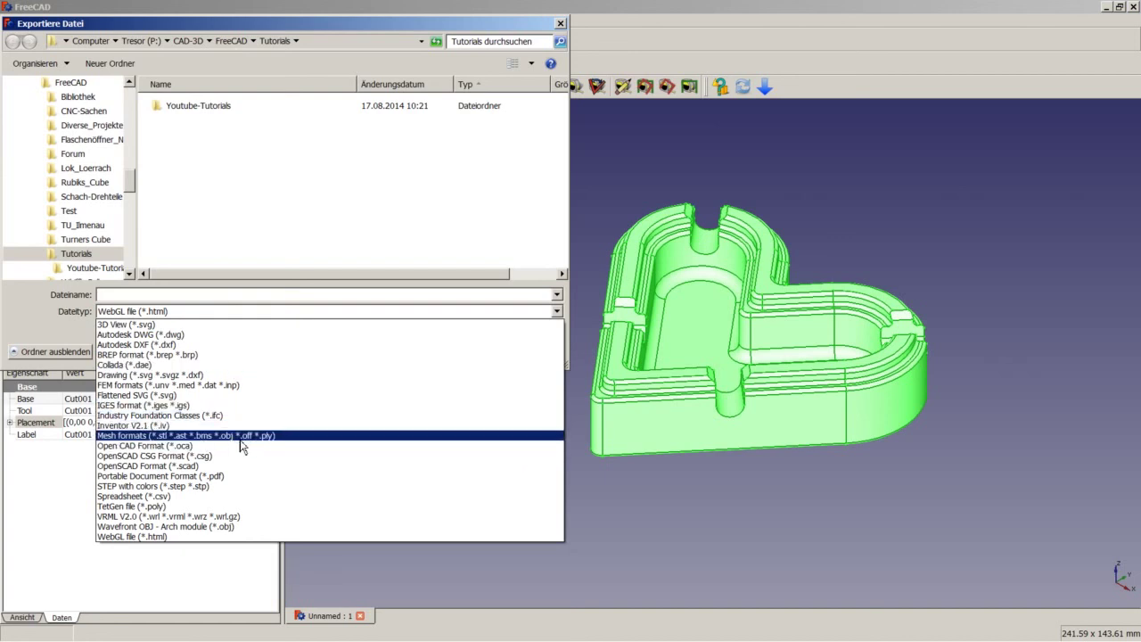
left_click(240, 436)
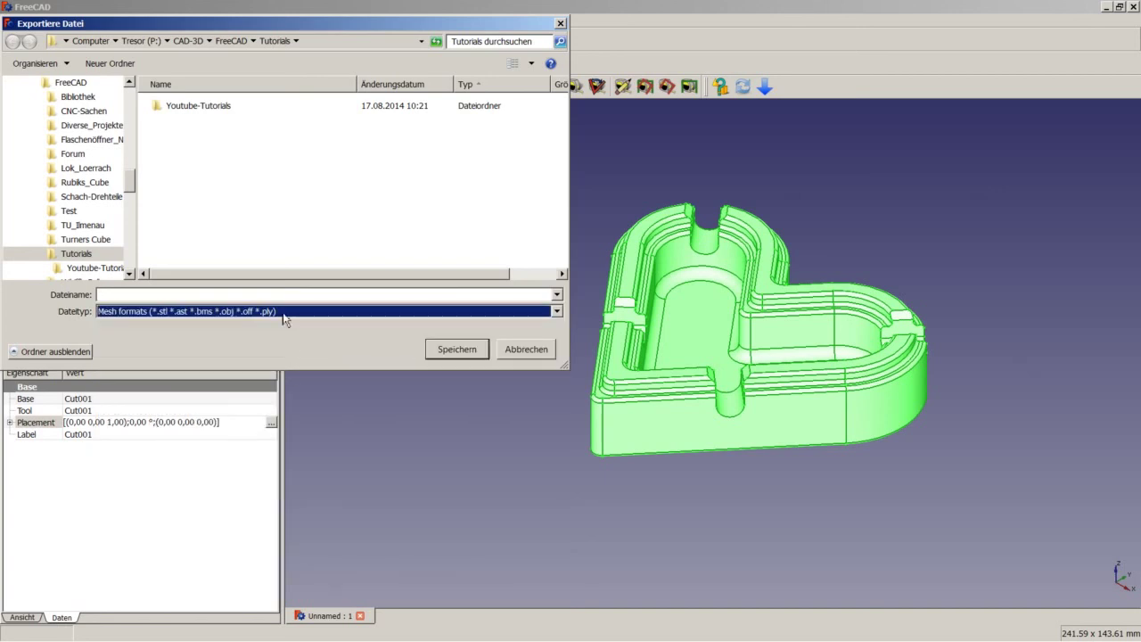
left_click(221, 295)
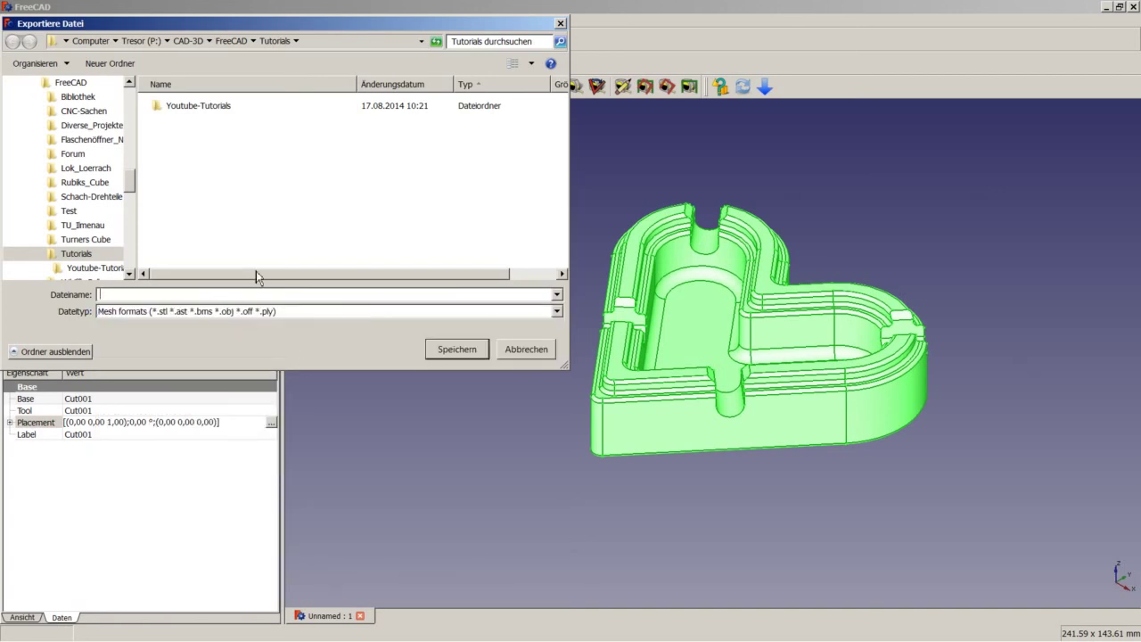
type("Herzas")
type("cher")
type(".")
type("stl")
left_click(469, 351)
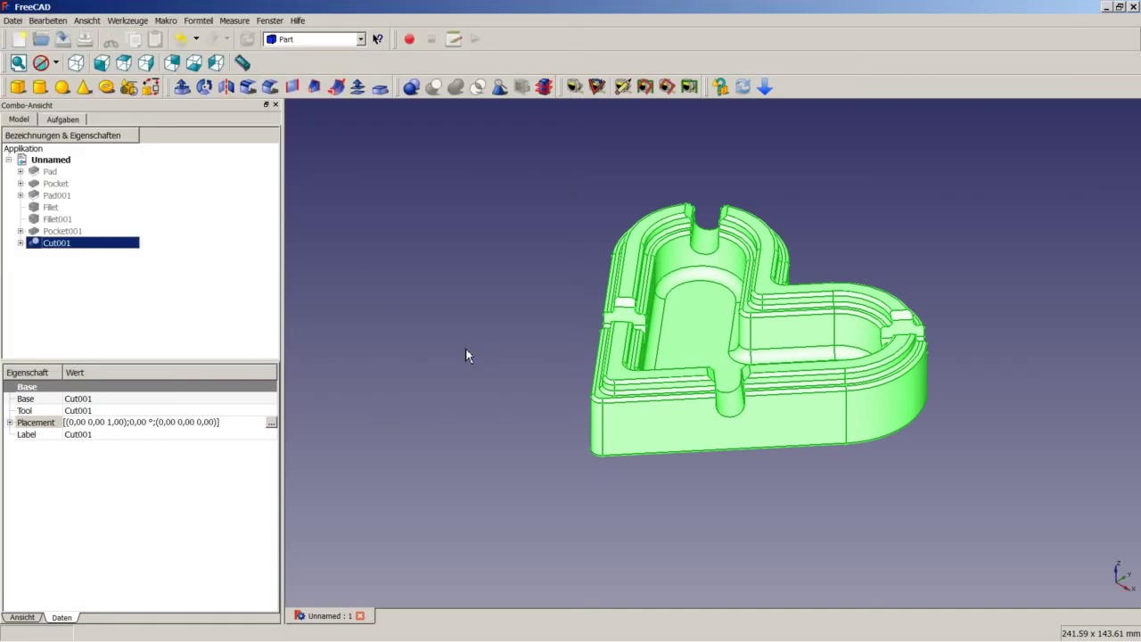
- Import Herzascher.stl into a new empty document and view the mesh from an oblique side angle
left_click(20, 40)
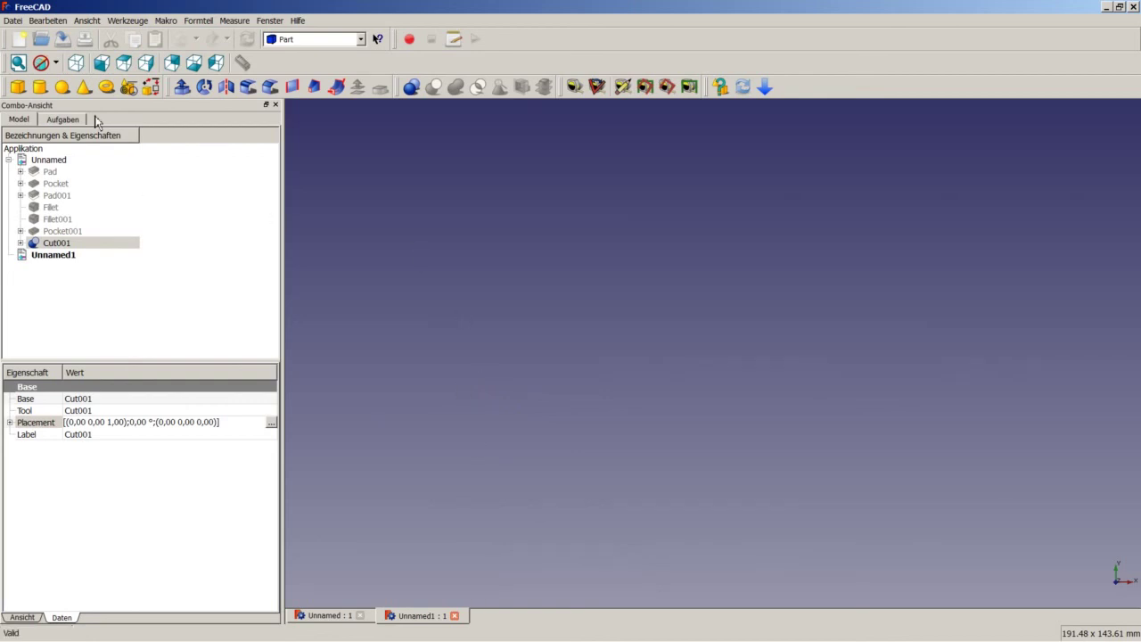
left_click(19, 24)
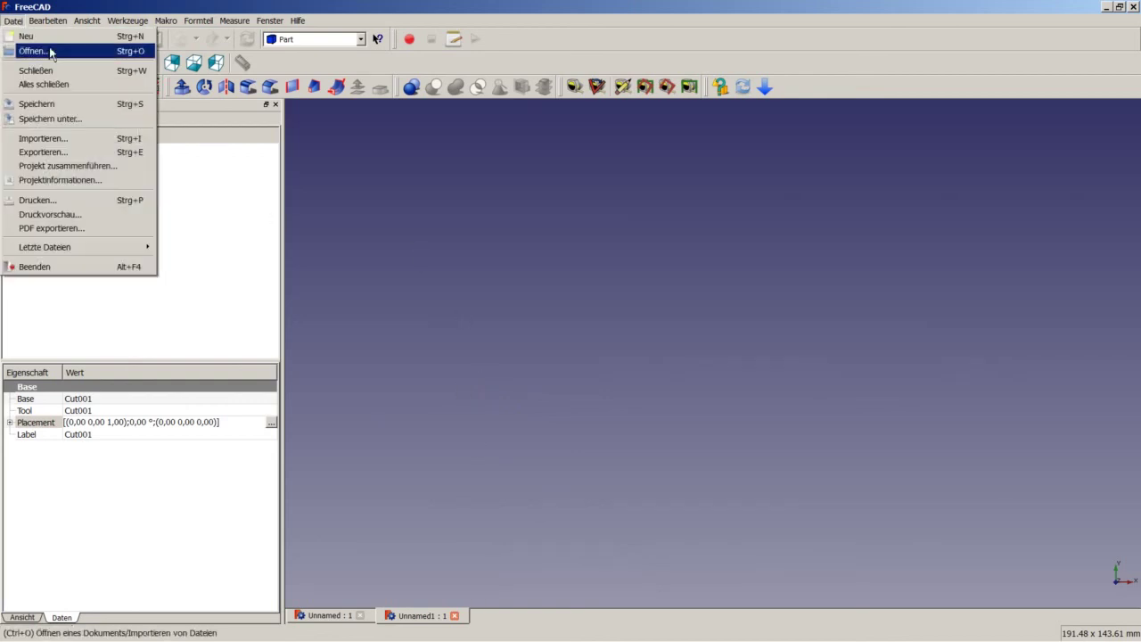
left_click(127, 140)
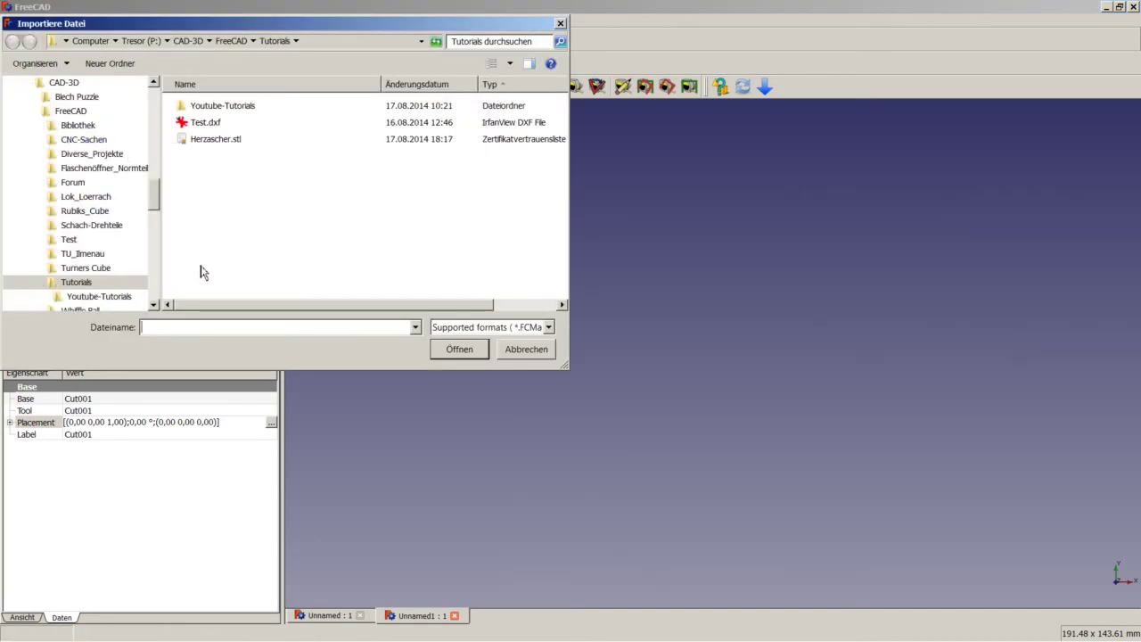
left_click(220, 141)
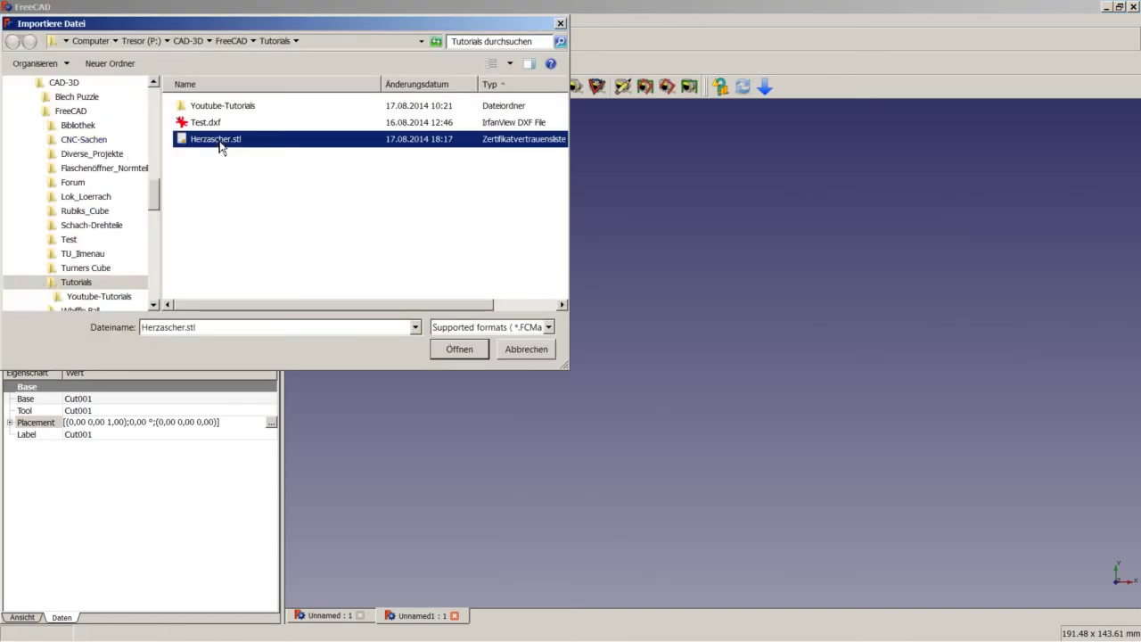
left_click(459, 351)
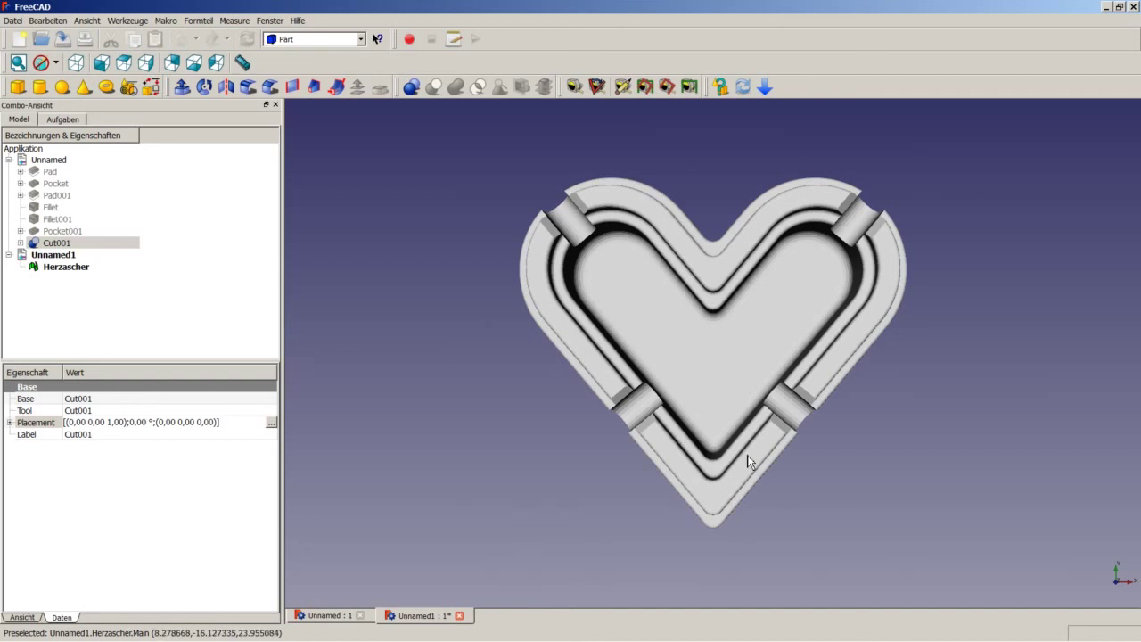
mouse_move(760, 463)
middle_mouse_down()
mouse_move(774, 327)
mouse_move(683, 387)
middle_mouse_up()
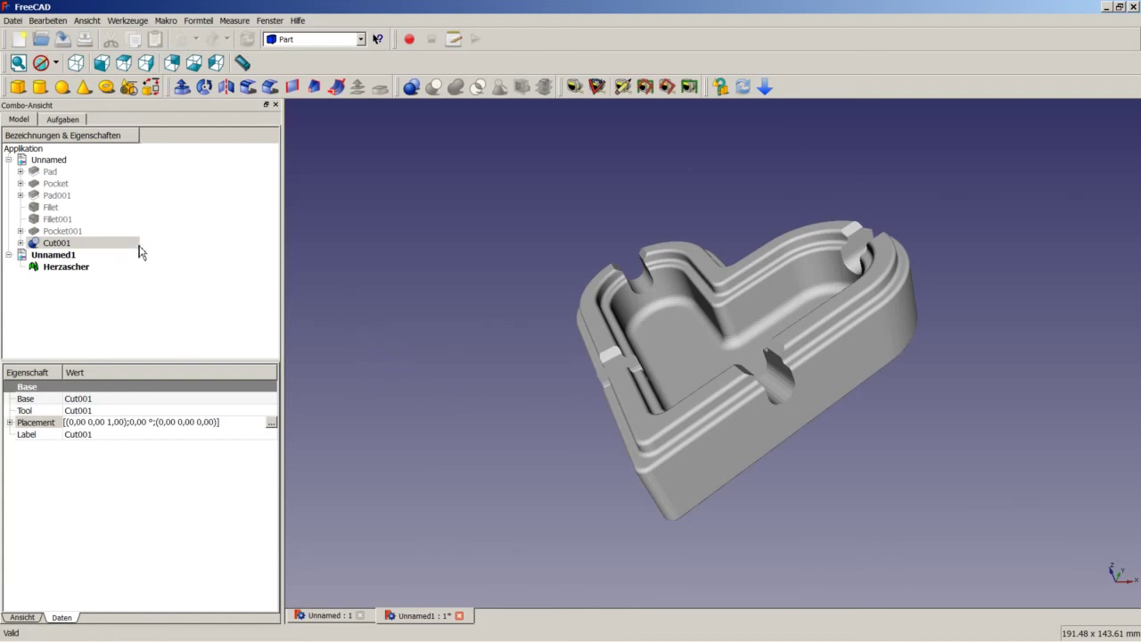
- Switch the Herzascher mesh to Drahtgitter (wireframe) style and inspect its triangles from several sides
left_click(55, 63)
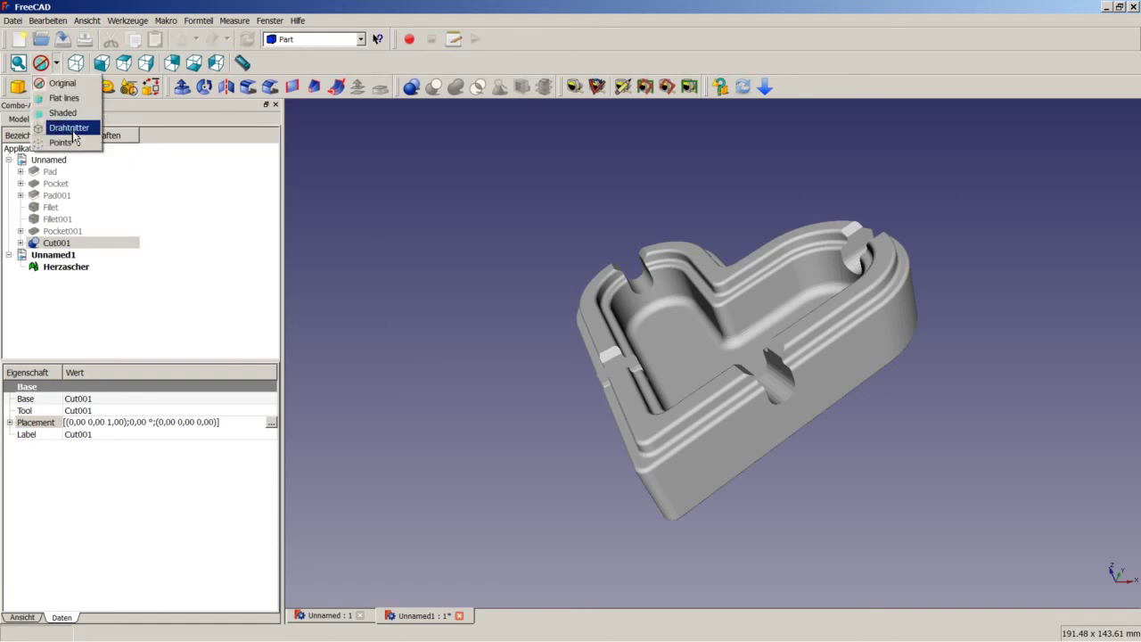
left_click(69, 128)
middle_click_drag(522, 411, 558, 359)
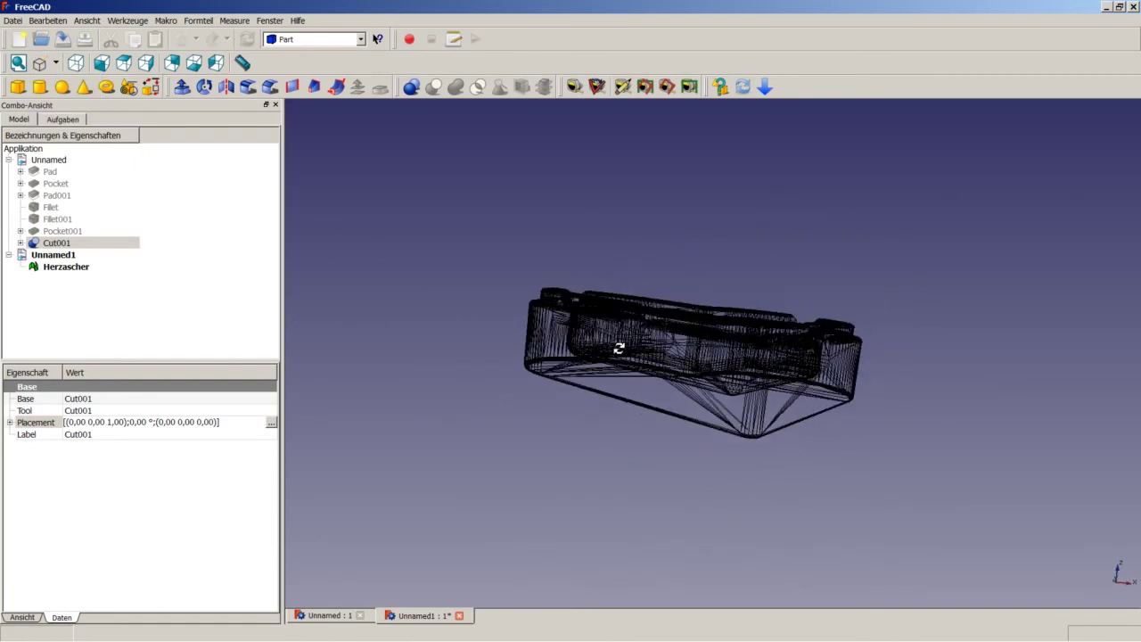
scroll(624, 394, "down", 3)
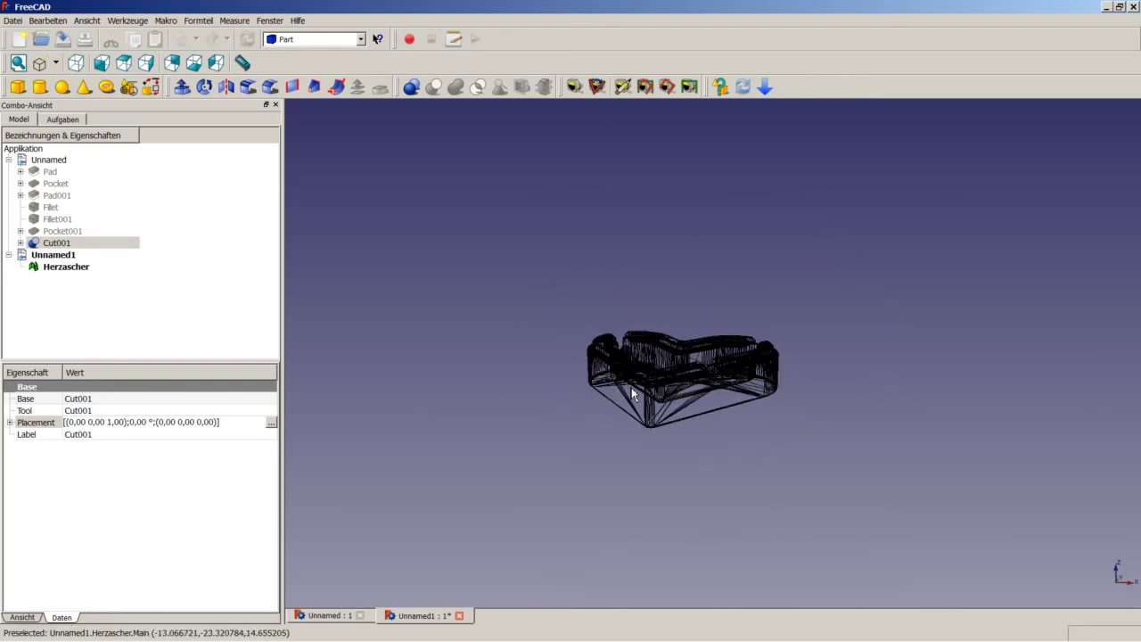
scroll(635, 388, "up", 4)
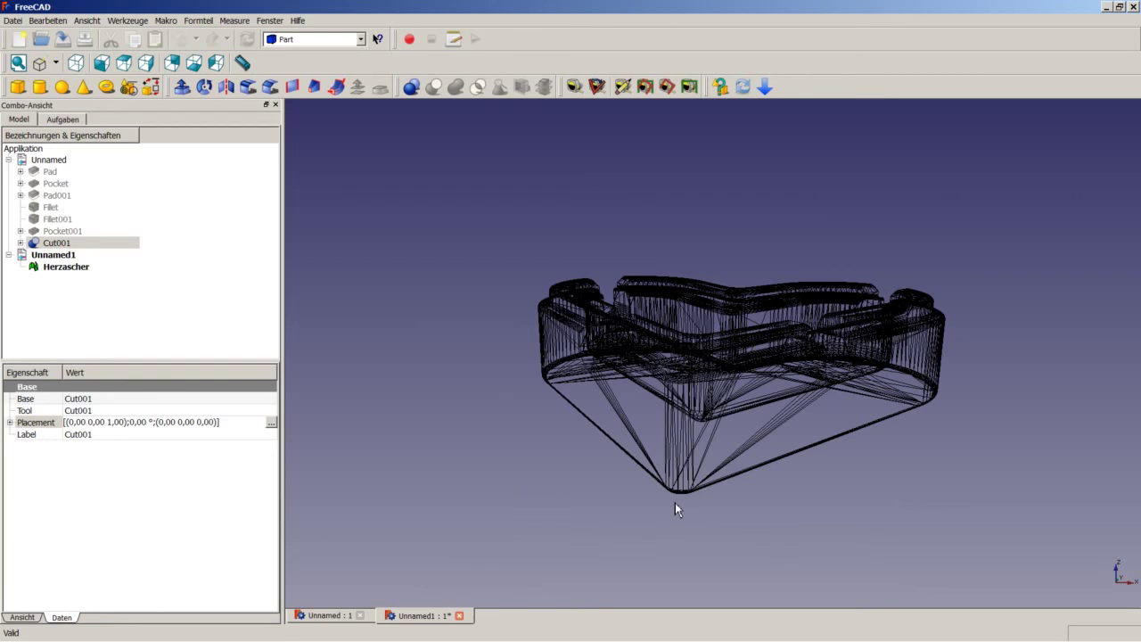
mouse_move(618, 451)
middle_mouse_down()
mouse_move(484, 438)
mouse_move(565, 464)
mouse_move(560, 443)
middle_mouse_up()
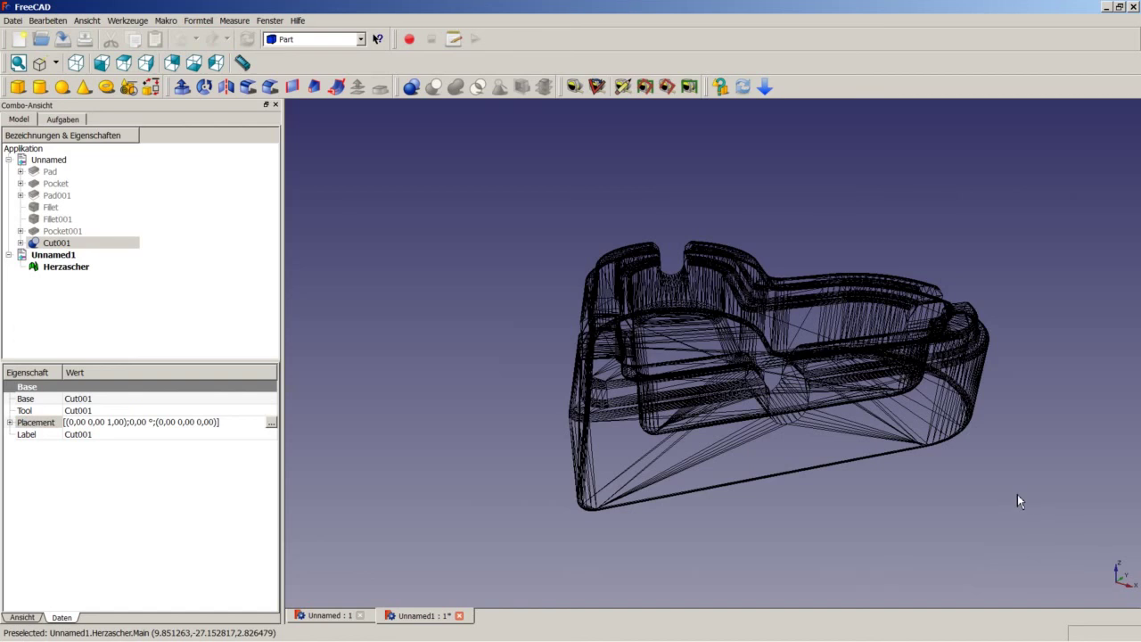